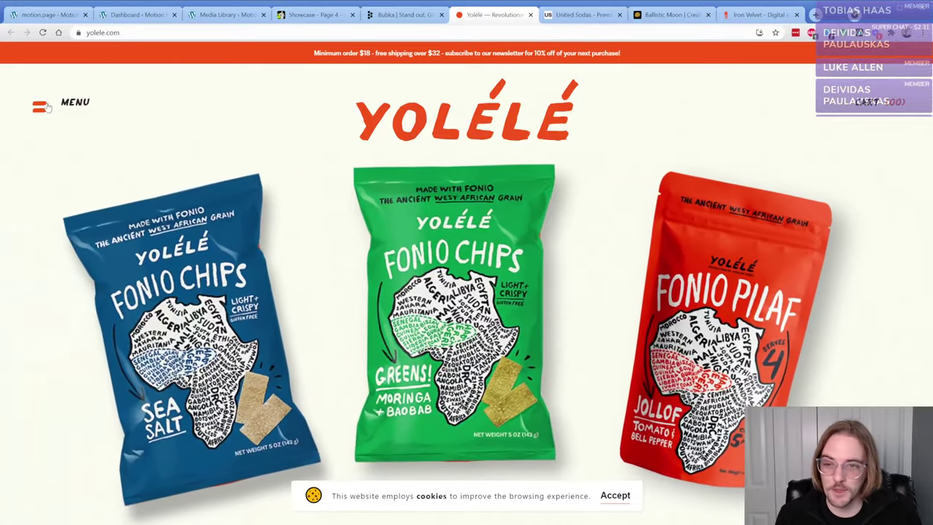
- Examine the opening and closing of the Yolélé site's full-screen menu, and glance at the United Sodas home page
click(43, 106)
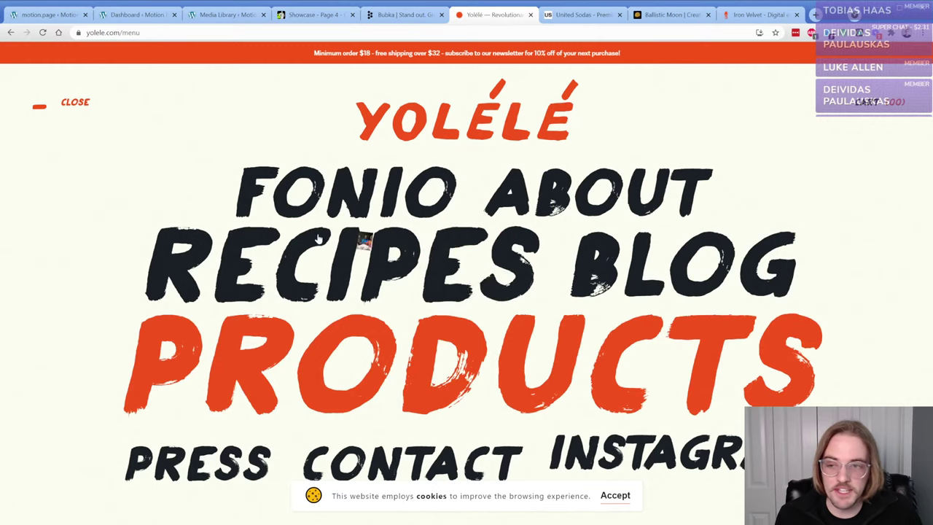
click(43, 111)
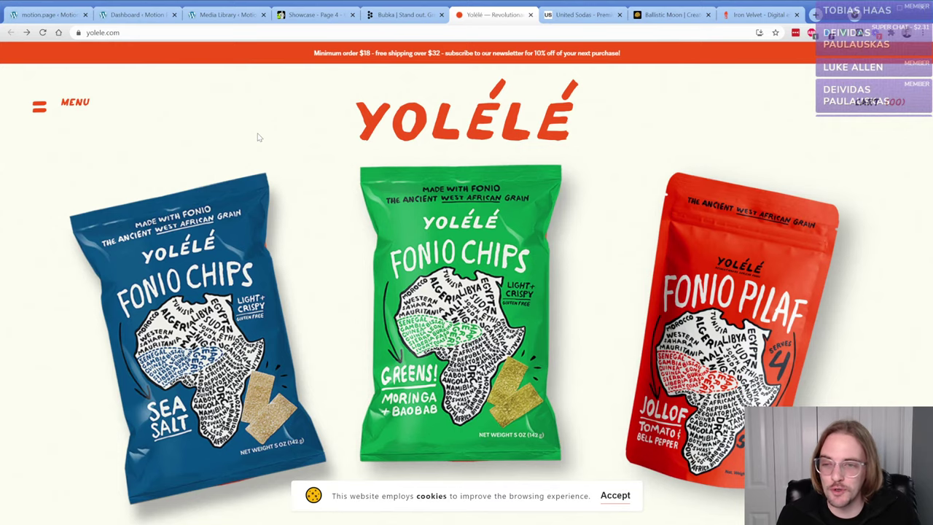
click(576, 15)
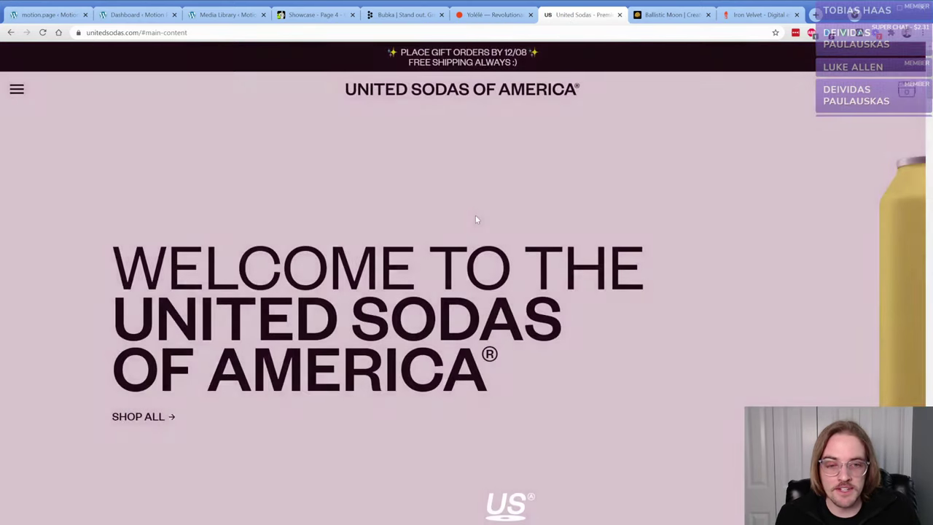
scroll(409, 225, down, 1)
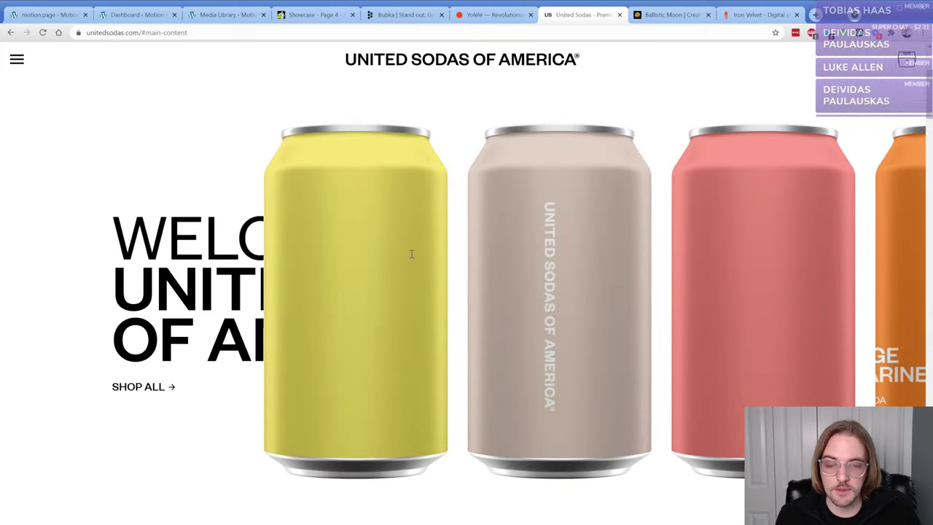
click(478, 15)
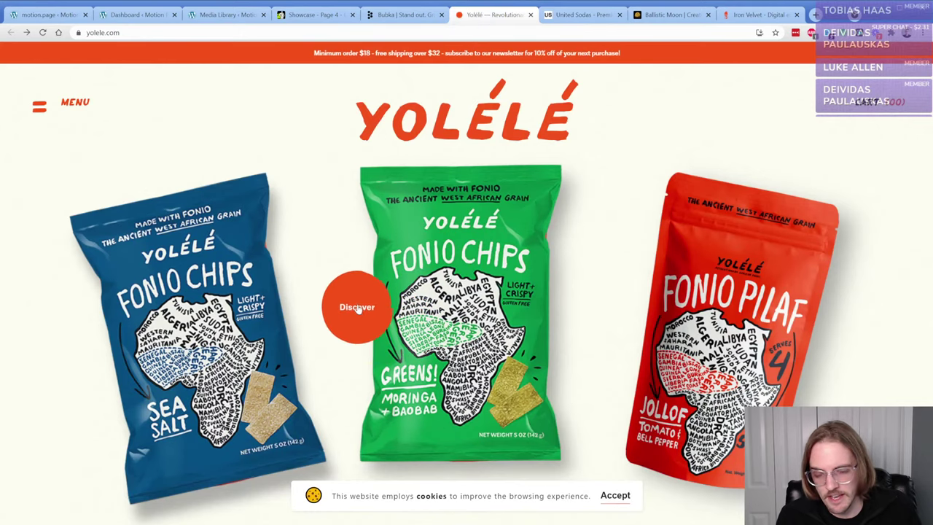
- Examine the scroll-driven row of rotating cans on the United Sodas home page and compare it with the Yolélé page
click(560, 20)
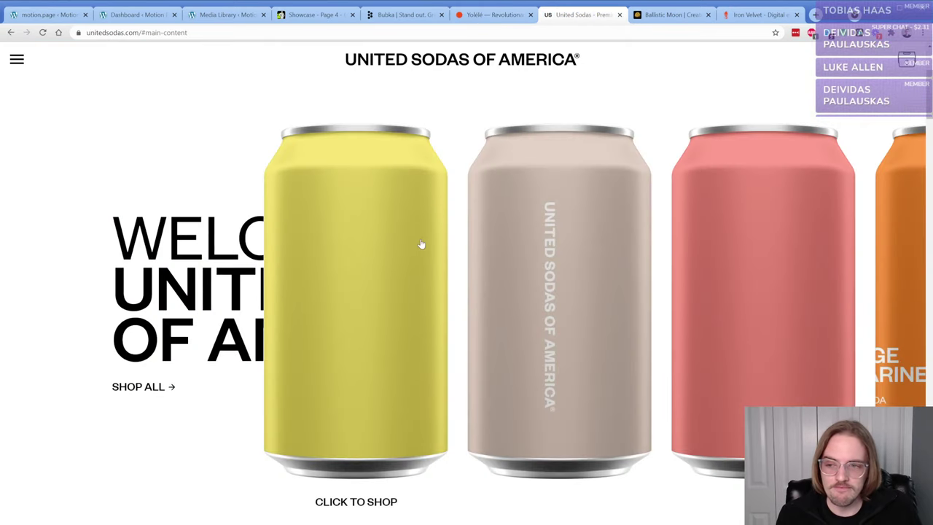
scroll(420, 265, down, 10)
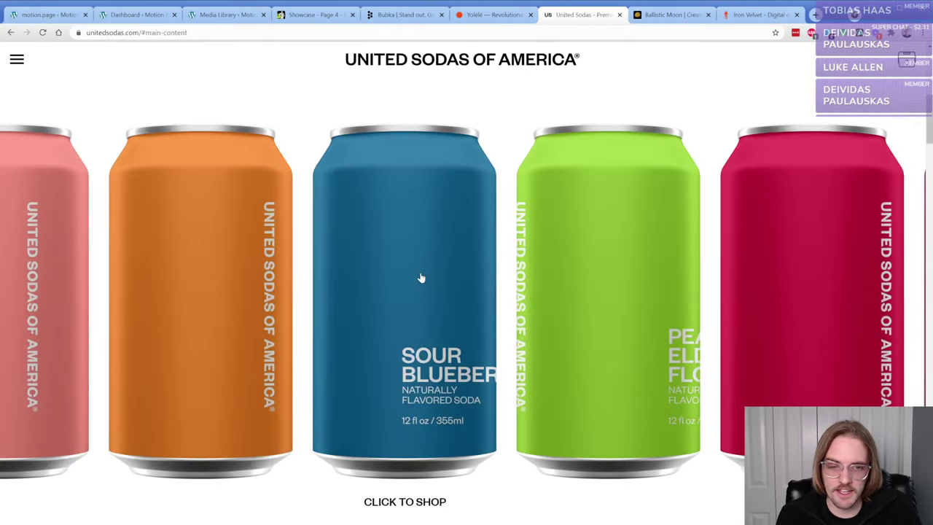
scroll(420, 281, down, 2)
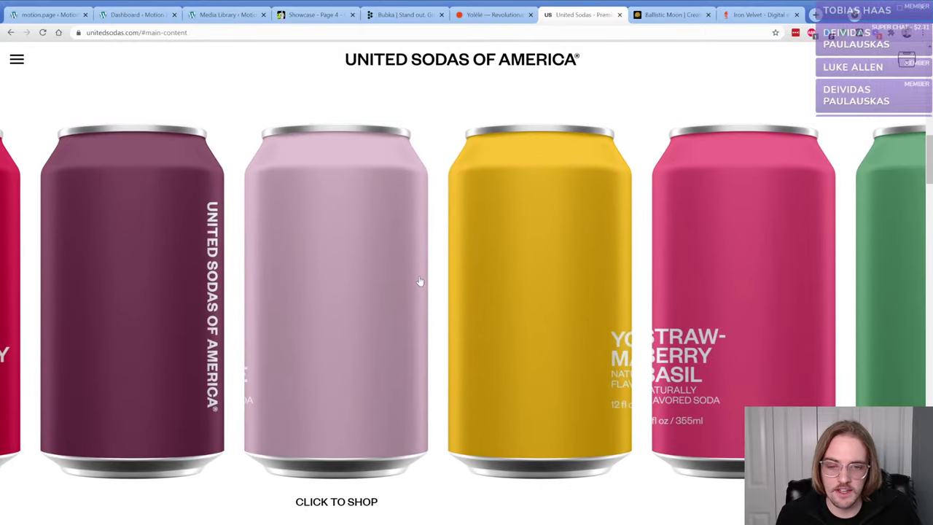
scroll(420, 283, down, 3)
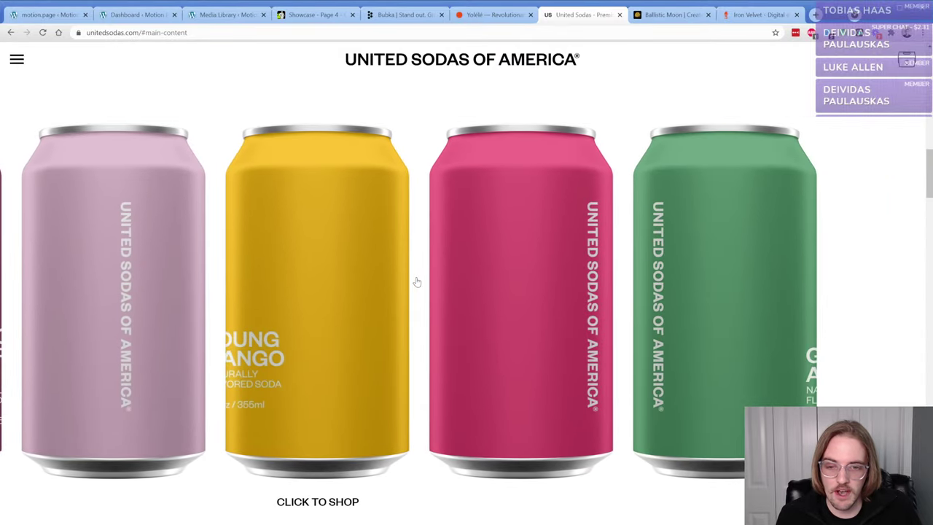
scroll(416, 278, down, 5)
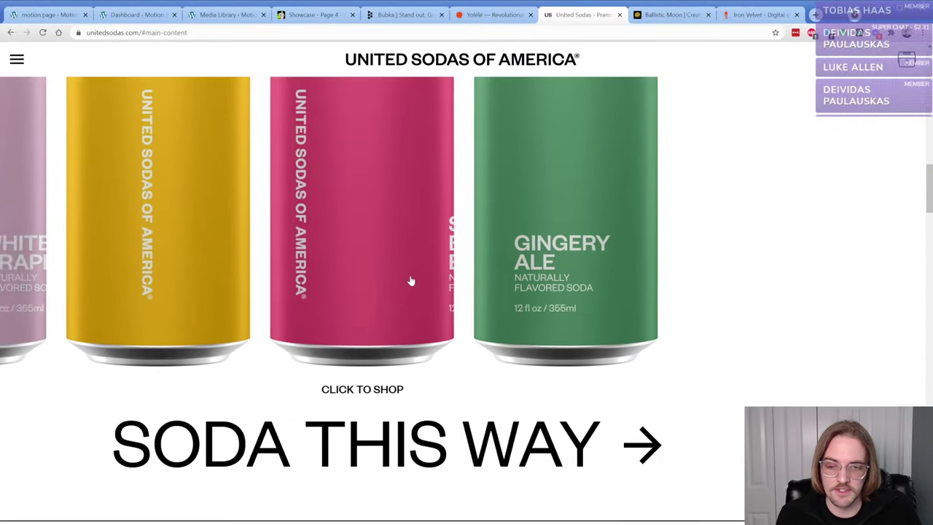
scroll(412, 281, up, 3)
scroll(411, 282, up, 3)
key(ctrl+shift+Tab)
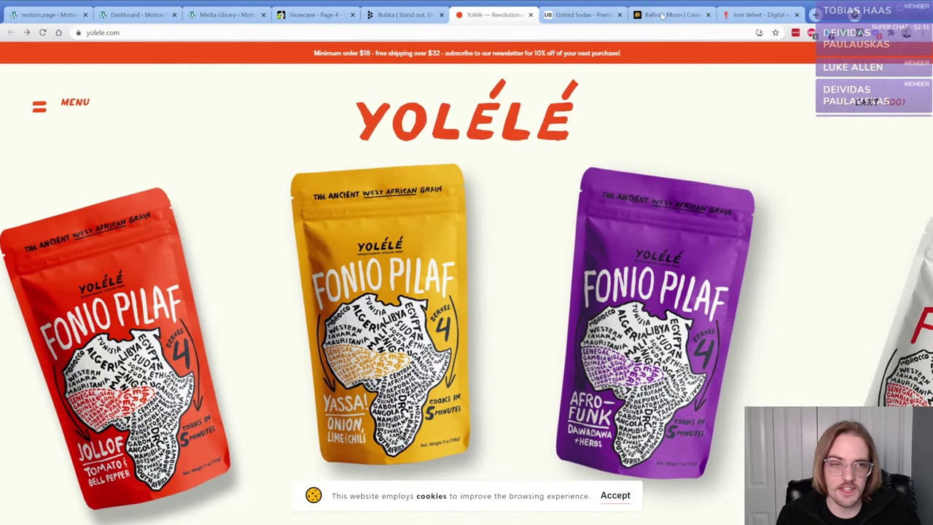
- View the Ballistic Moon home page and inspect the headline text on the Iron Velvet home page
click(661, 18)
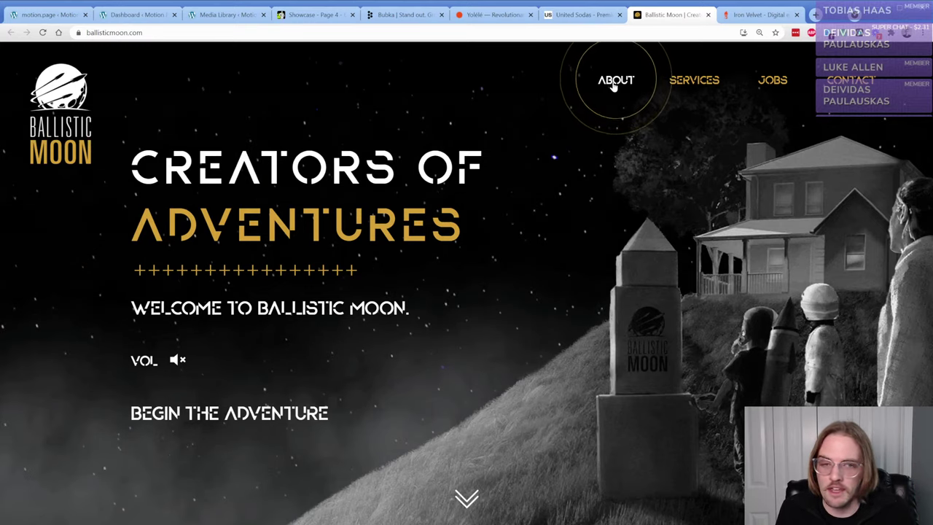
click(747, 14)
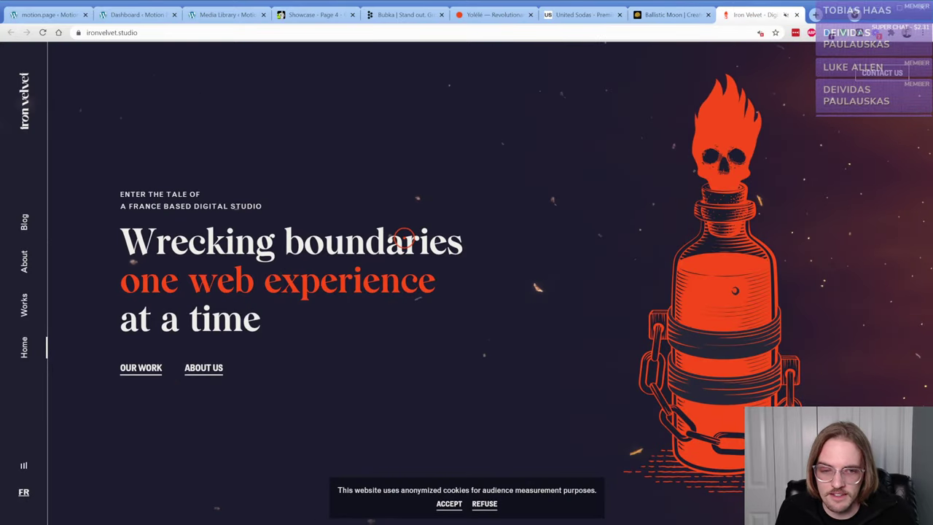
triple_click(464, 252)
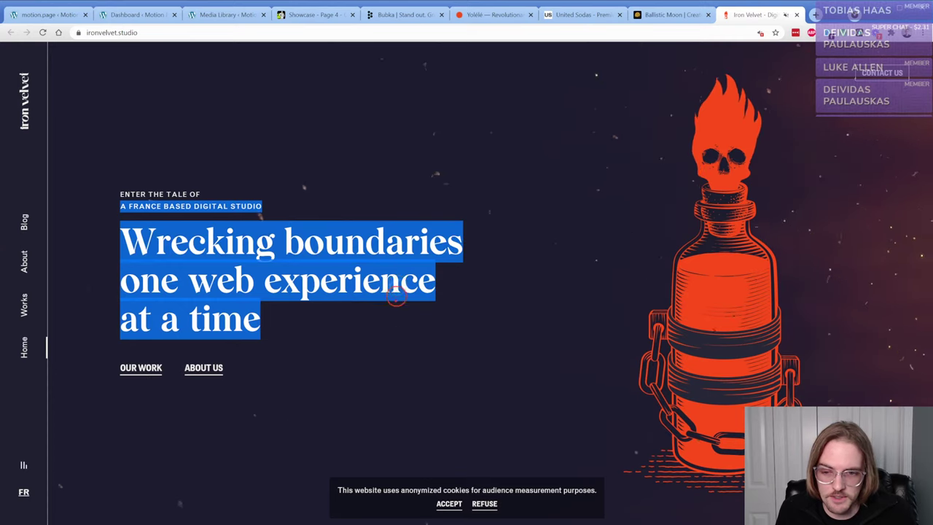
click(252, 340)
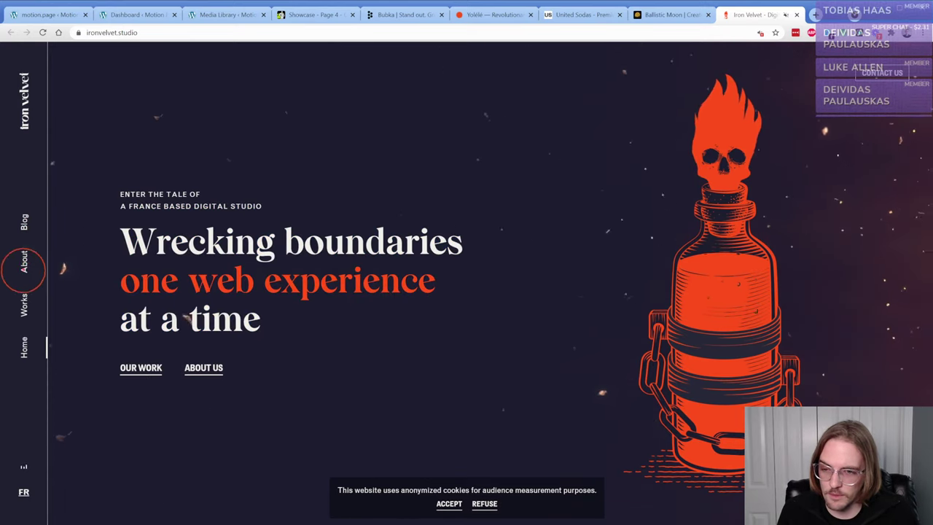
- Open Iron Velvet's About page and examine the scroll animations down to its services section
click(25, 261)
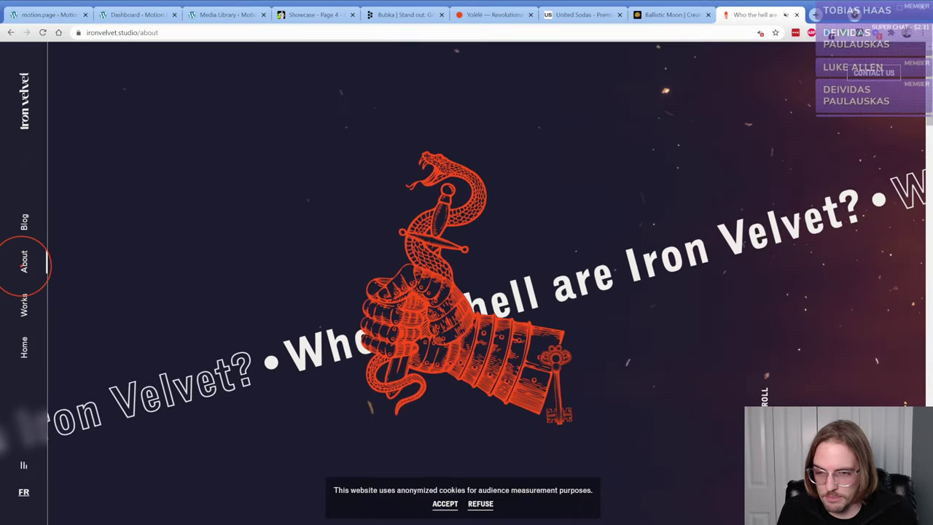
scroll(269, 317, down, 3)
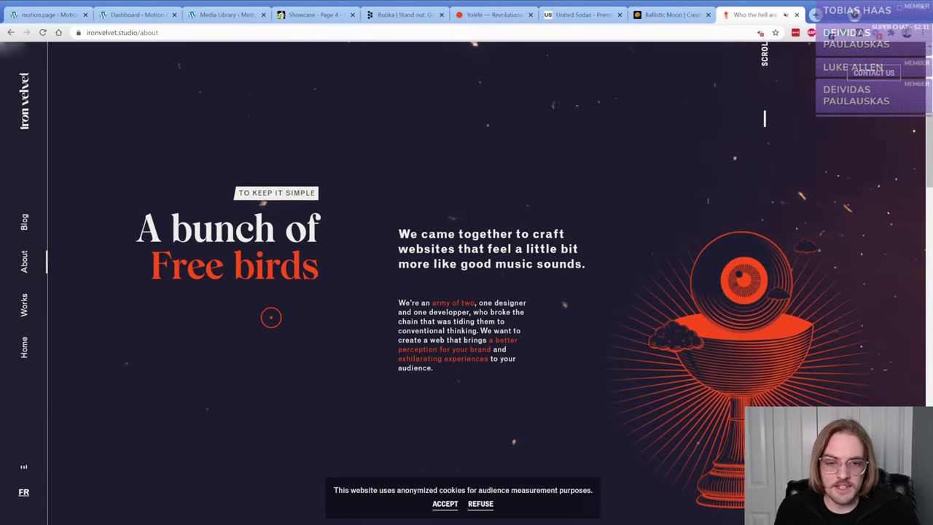
scroll(270, 317, down, 2)
scroll(271, 316, down, 3)
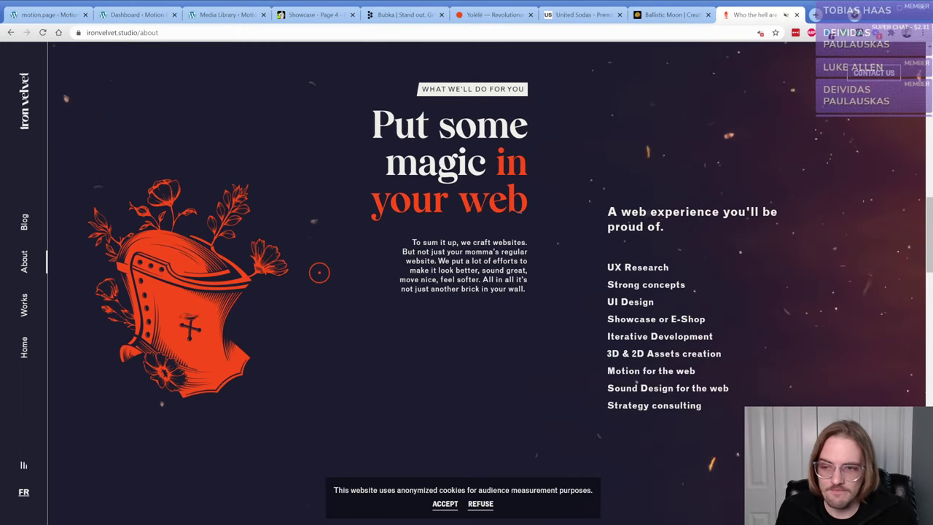
- Try Iron Velvet's Blog link, close the page it opens, and view the site's Works page
click(21, 226)
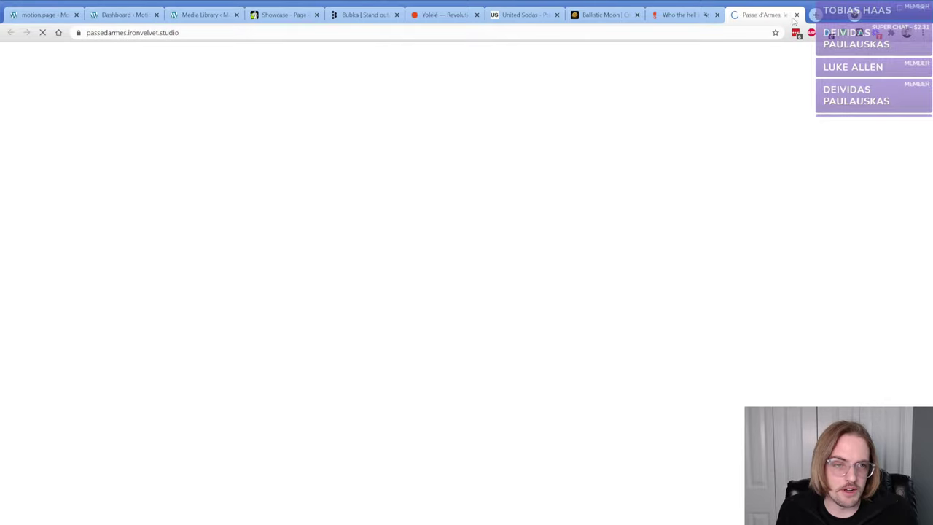
key(ctrl+w)
click(13, 310)
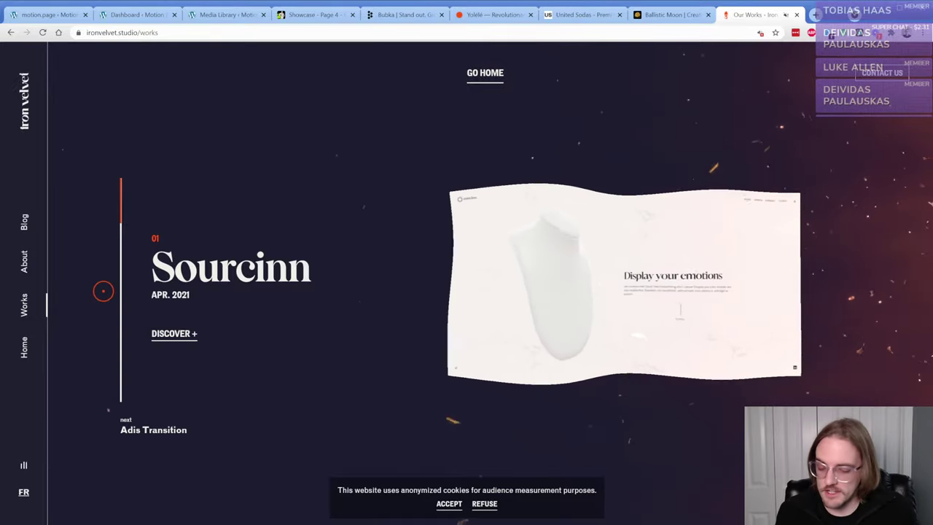
- Open oxyninja.com in a new browser tab and go to its Help Center
key(ctrl+t)
text(oxyni)
key(Return)
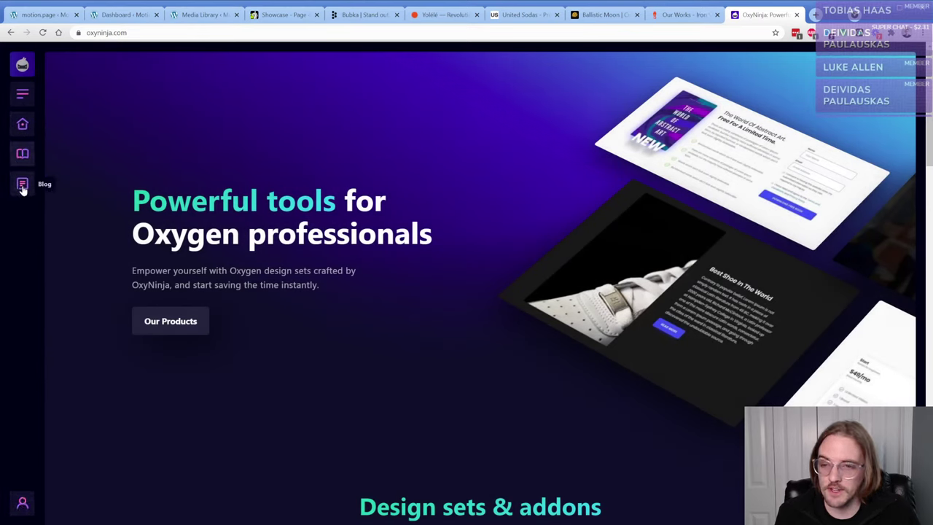
click(23, 153)
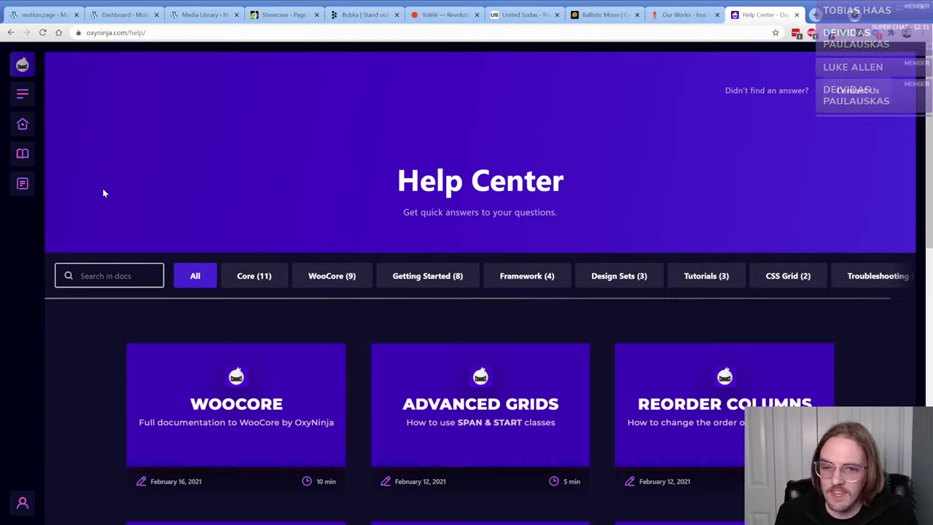
- Return to the Bubka site and inspect its large "Stand out." and "Grow strong." headings
click(441, 15)
click(373, 15)
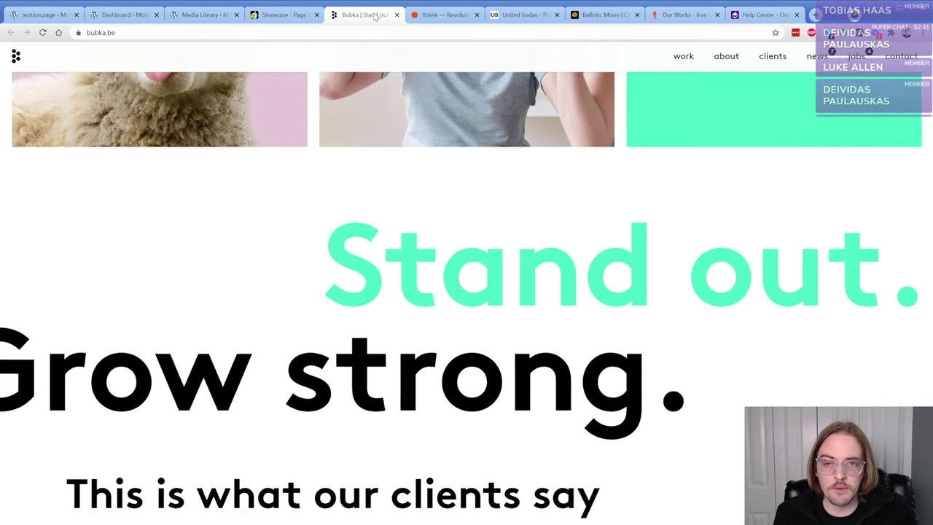
drag(350, 261, 806, 272)
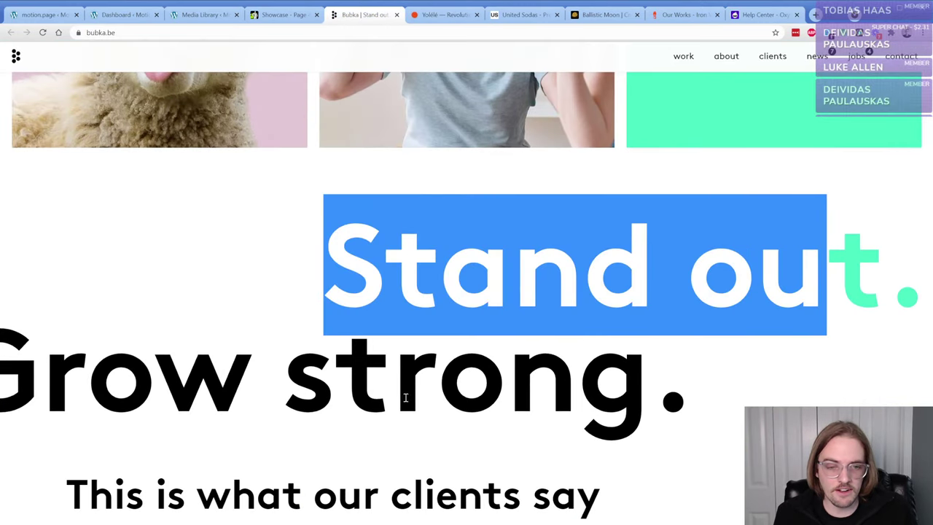
drag(288, 401, 483, 387)
click(527, 381)
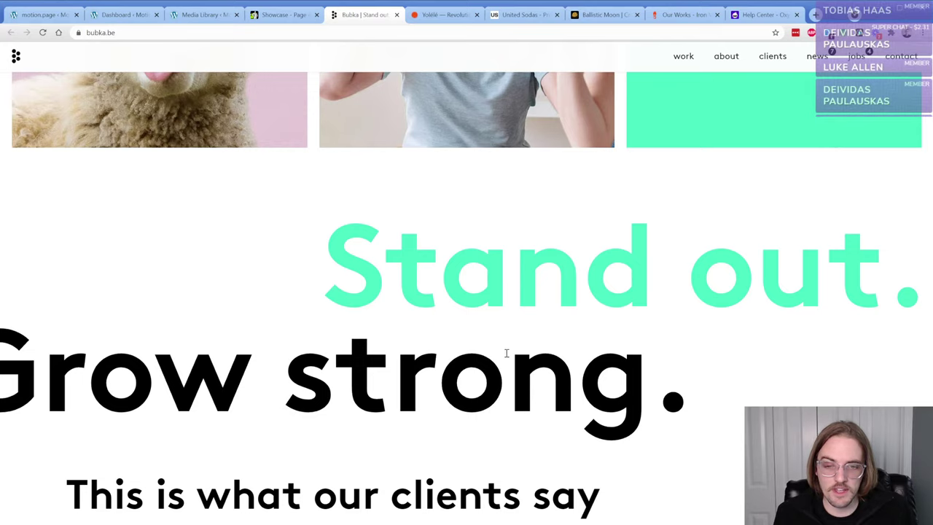
scroll(420, 363, down, 4)
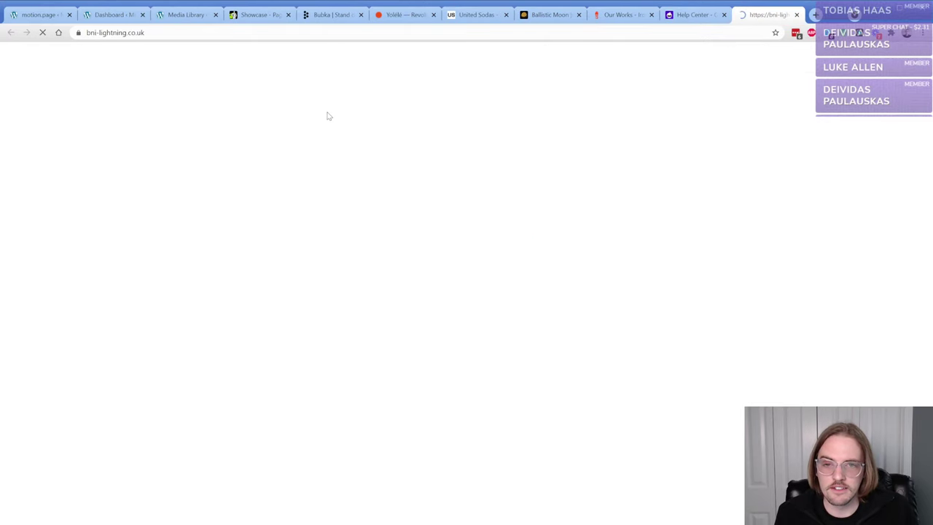
- Examine the statistics counters and meeting section on bni-lightning.co.uk, closing that page and the OxyNinja Help Center
scroll(315, 179, down, 10)
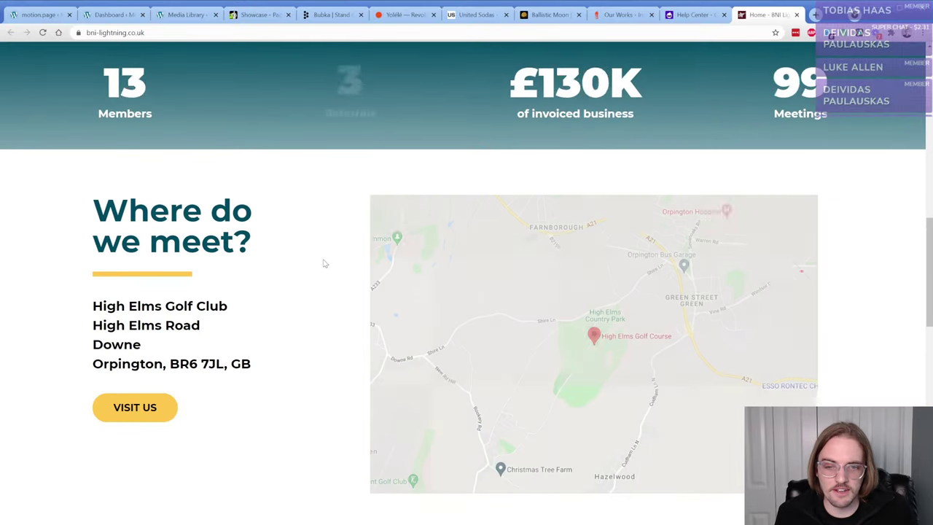
scroll(323, 263, down, 5)
scroll(326, 262, up, 3)
scroll(325, 263, up, 2)
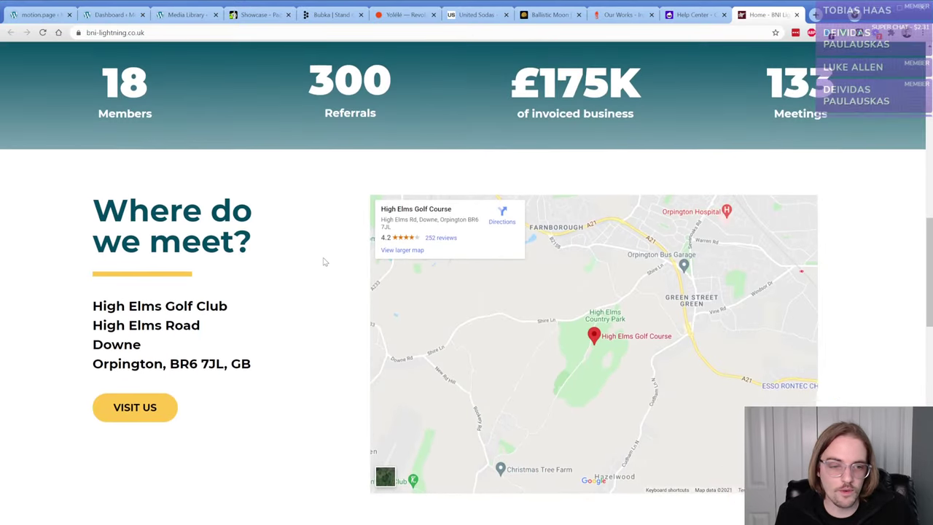
scroll(326, 262, down, 4)
scroll(326, 263, up, 1)
scroll(326, 263, up, 4)
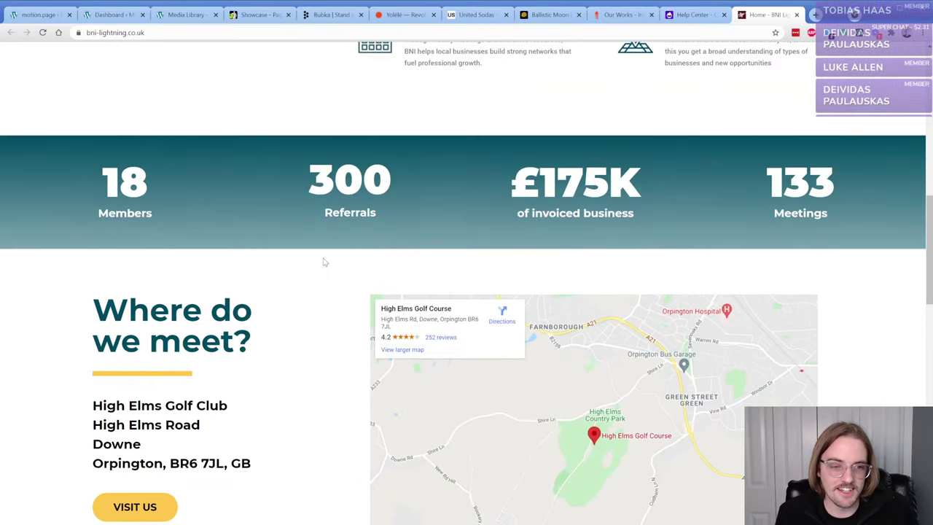
click(797, 16)
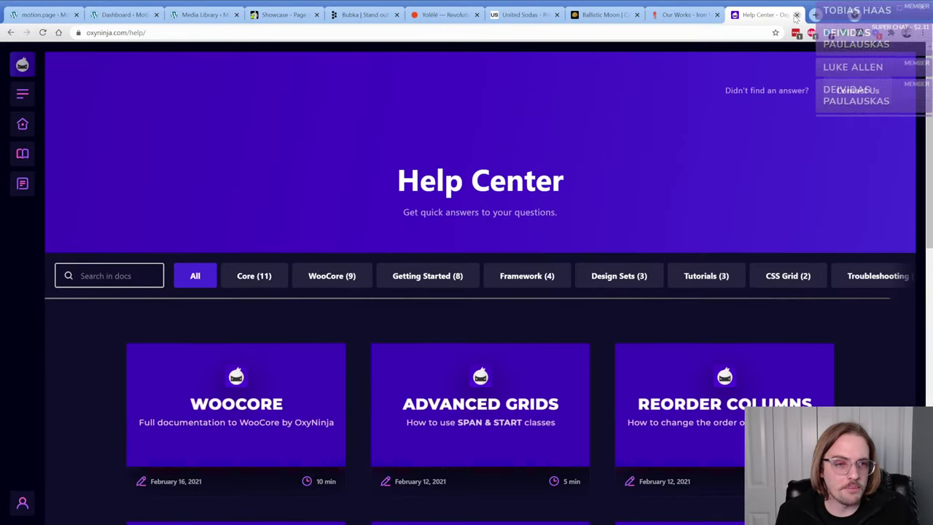
click(797, 16)
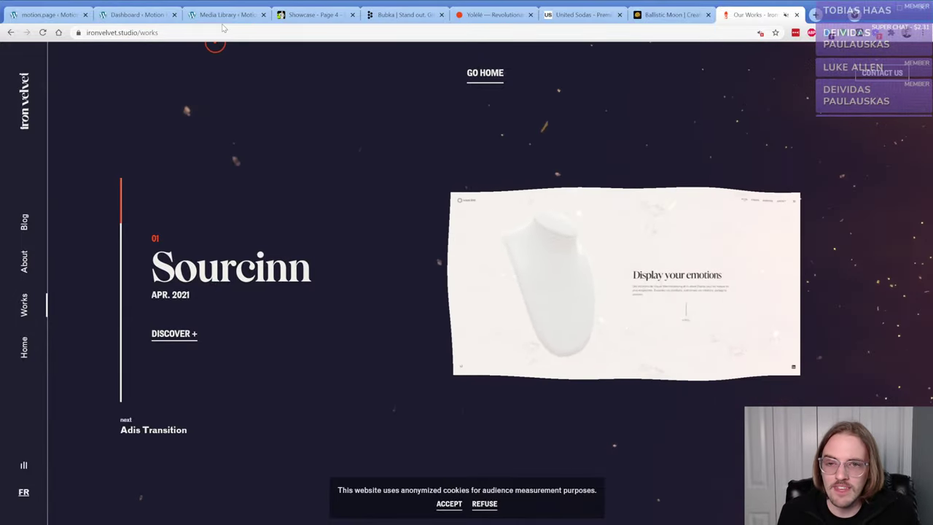
- Create a new WordPress page titled "Bubka", save it, and open it in the Oxygen visual editor
click(134, 19)
mouse_move(44, 155)
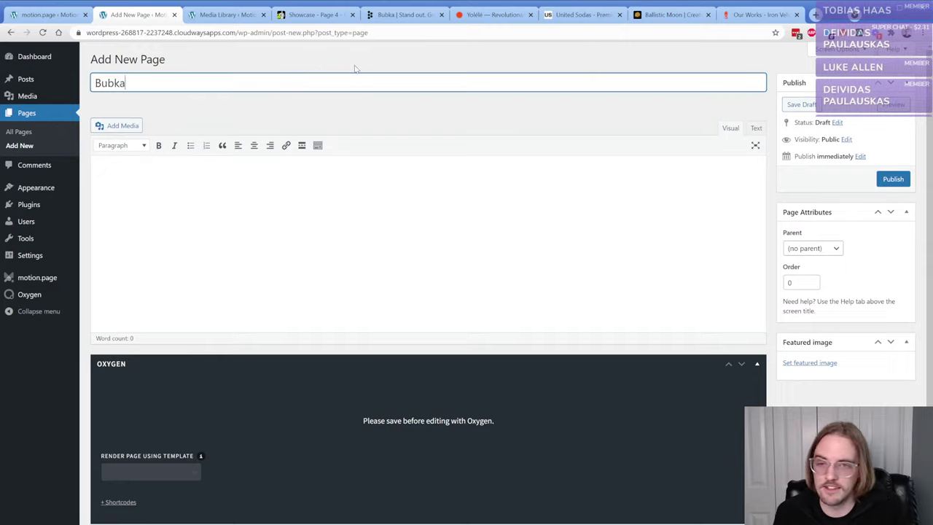
key(Return)
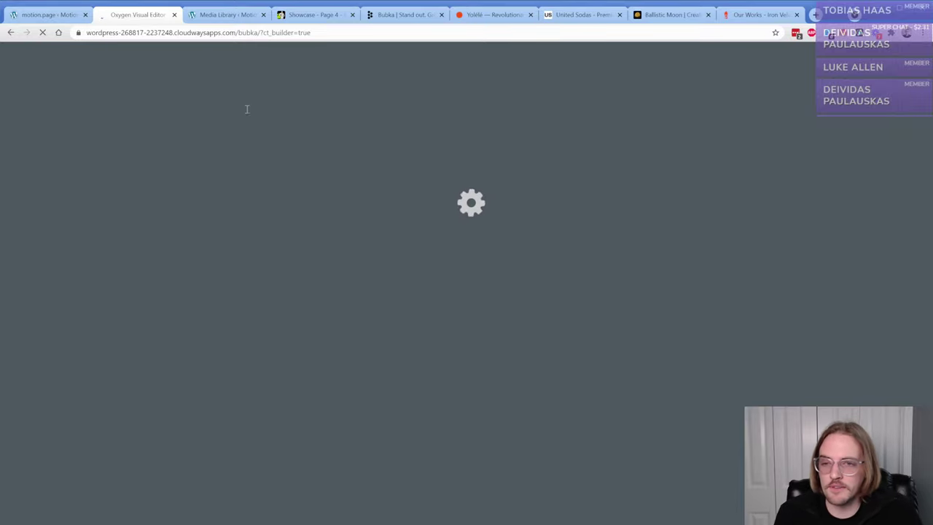
- Open the WordPress dashboard in a separate browser tab and view the list of installed plugins
click(46, 21)
click(14, 512)
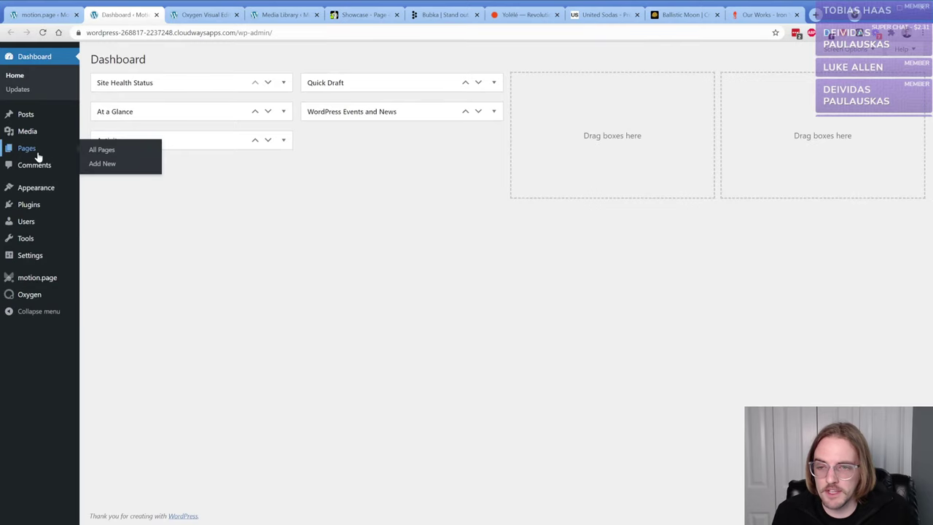
click(33, 206)
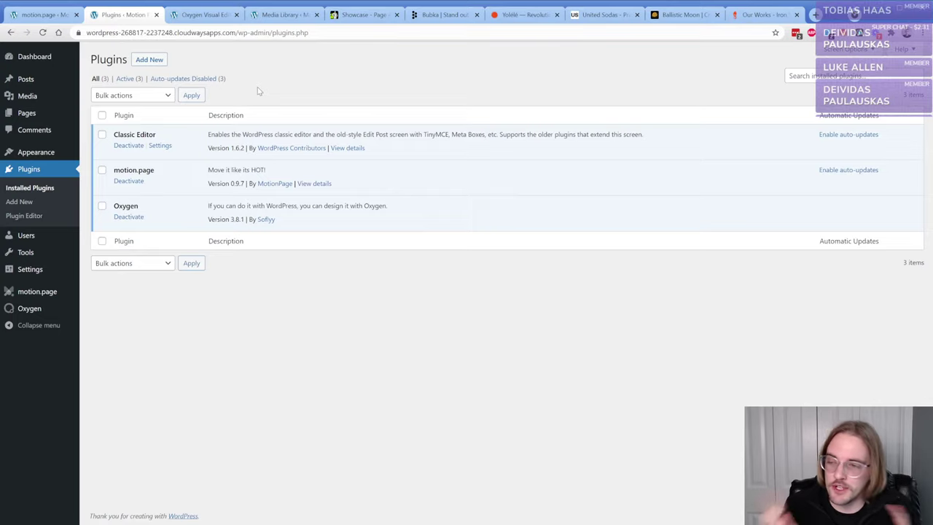
- Close the Media Library tab and return to the Bubka site's "Stand out." and "Grow strong." headings
click(206, 16)
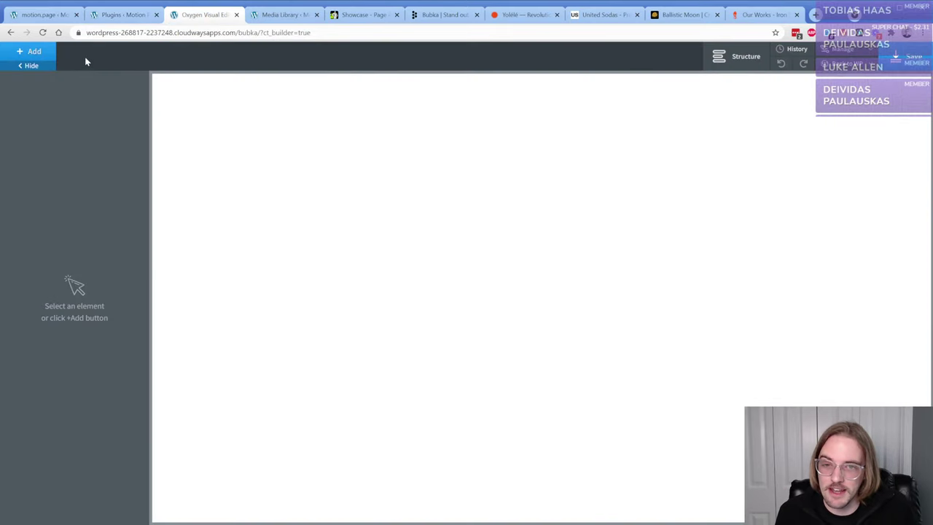
click(317, 15)
click(357, 16)
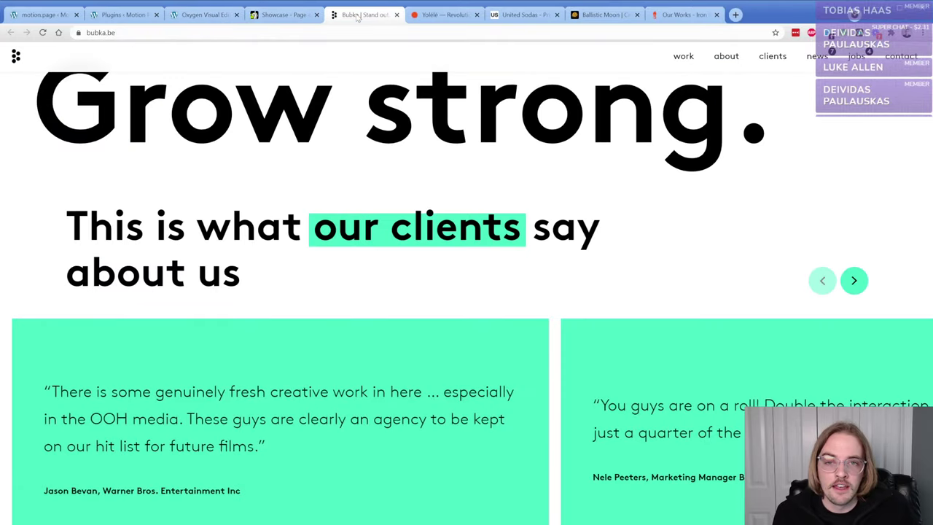
scroll(320, 175, up, 5)
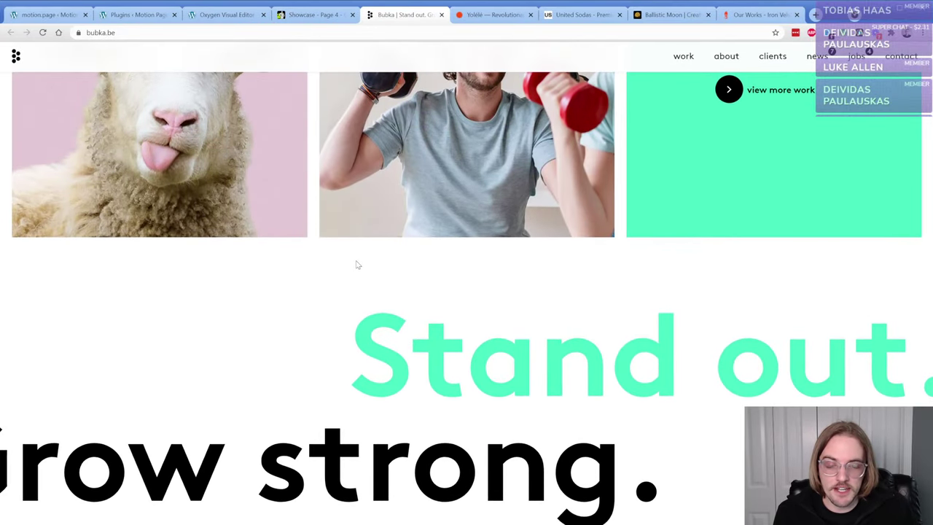
scroll(357, 265, down, 3)
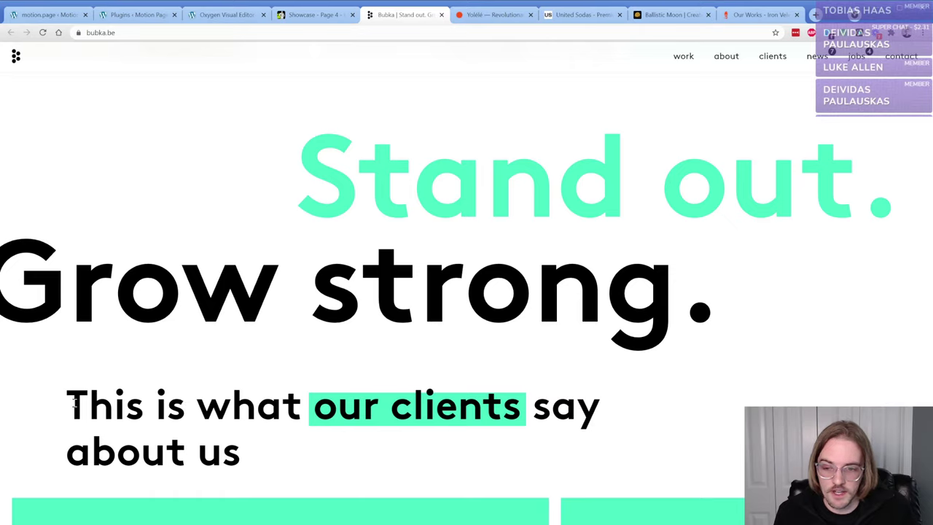
- Examine the "This is what our clients say about us" heading and its highlighted words on the Bubka page
drag(73, 403, 291, 453)
drag(321, 410, 518, 414)
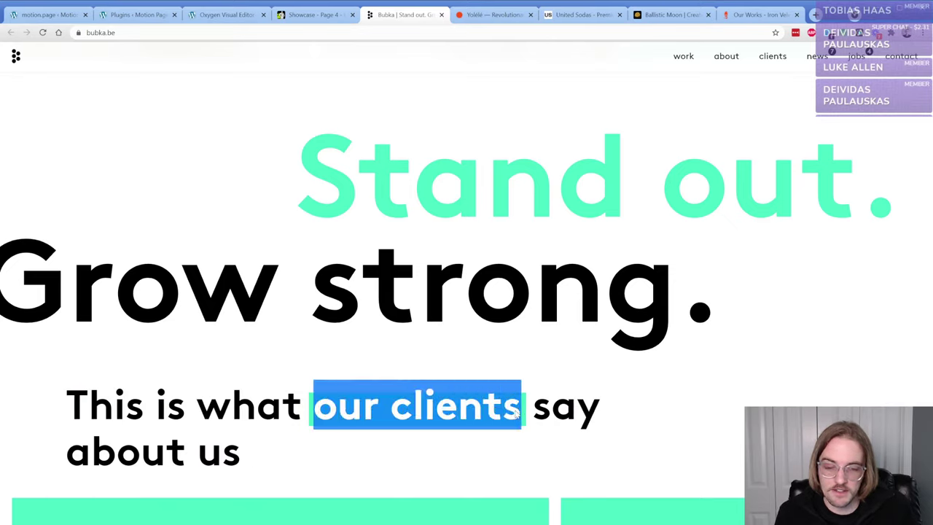
click(329, 411)
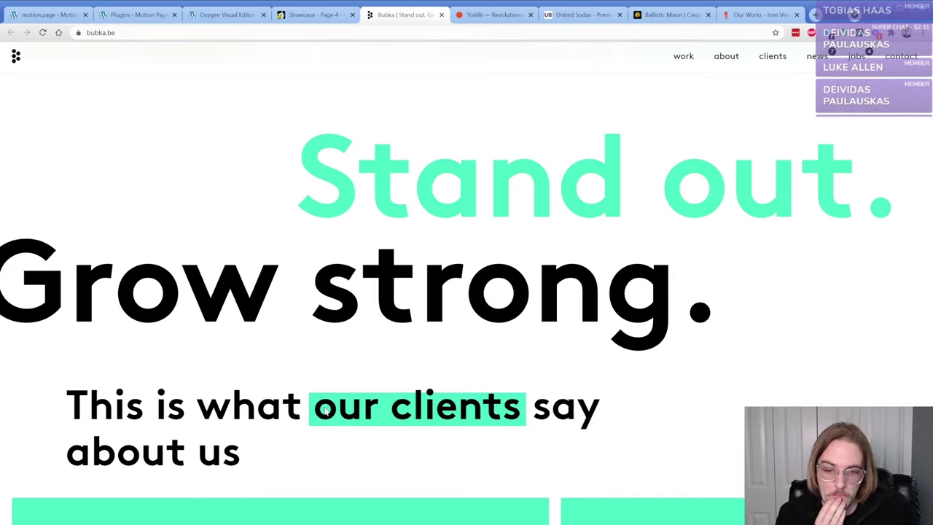
drag(326, 411, 522, 414)
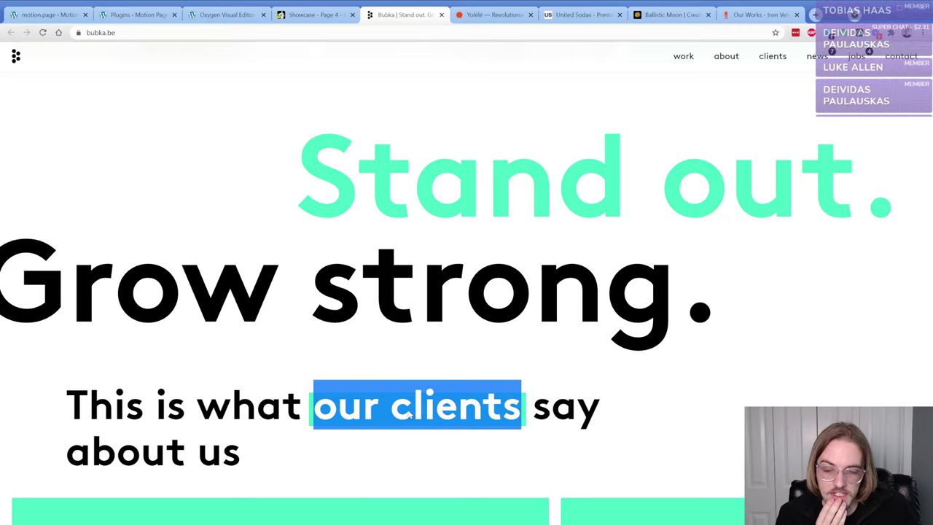
drag(70, 401, 264, 455)
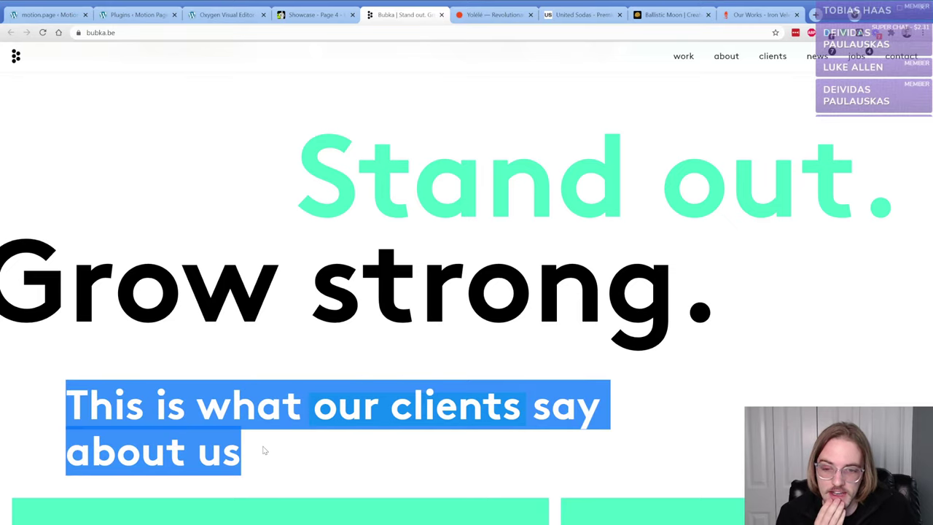
click(264, 451)
drag(114, 411, 271, 456)
click(273, 456)
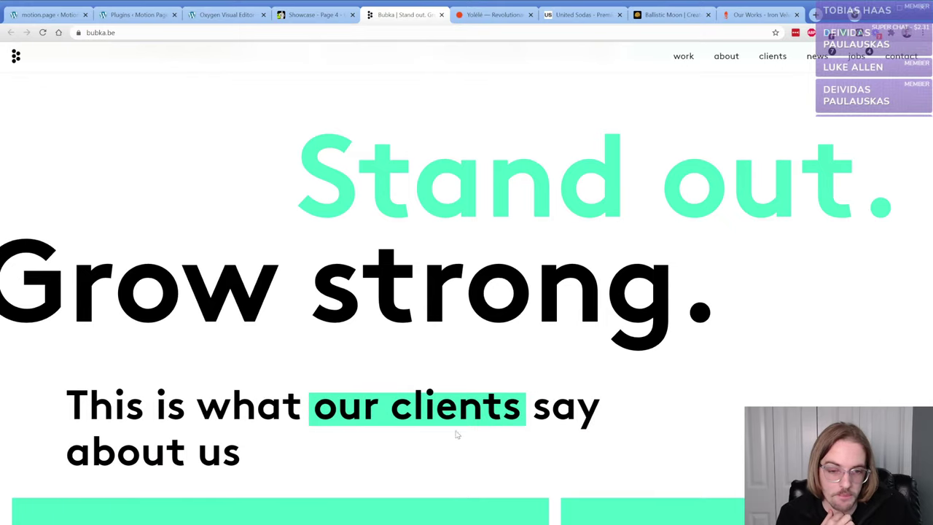
scroll(466, 262, down, 5)
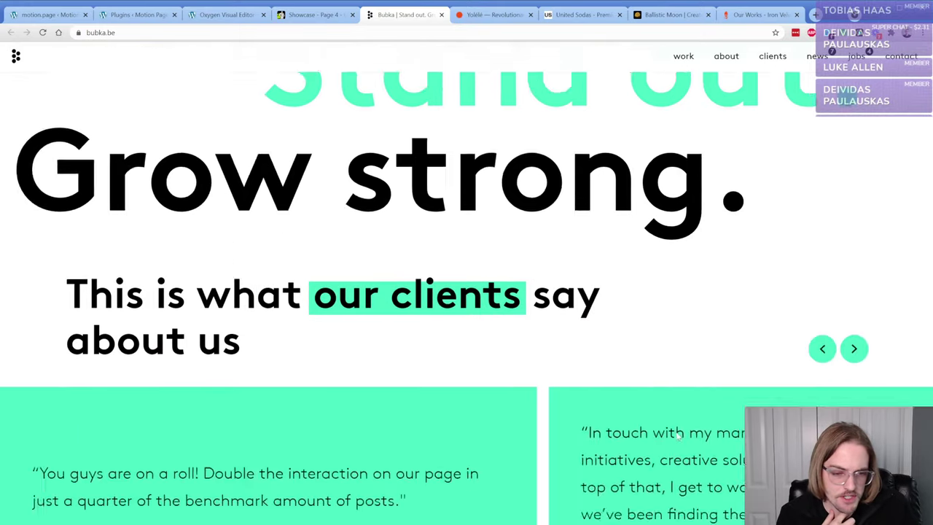
scroll(586, 416, up, 6)
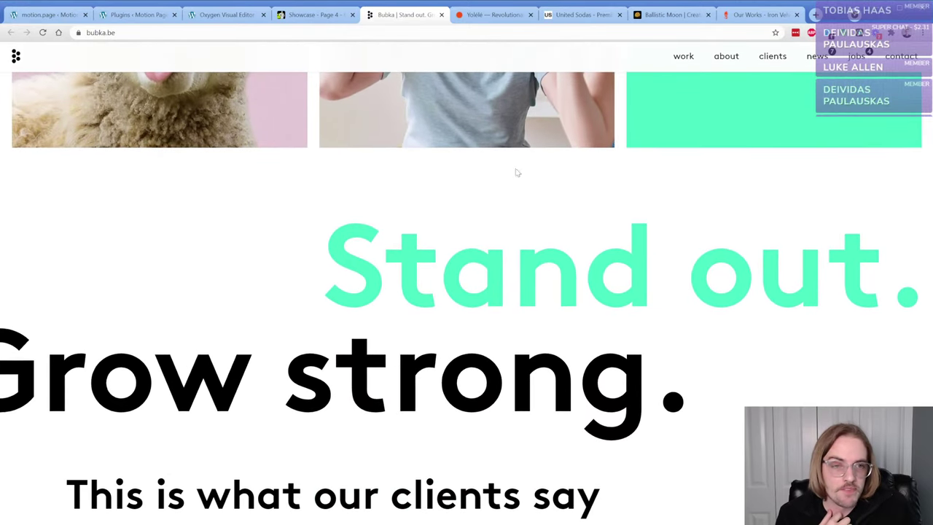
- Inspect the CSS styles around the "Stand out." heading with the page's style inspector overlay, closing it when done
key(alt+shift+h)
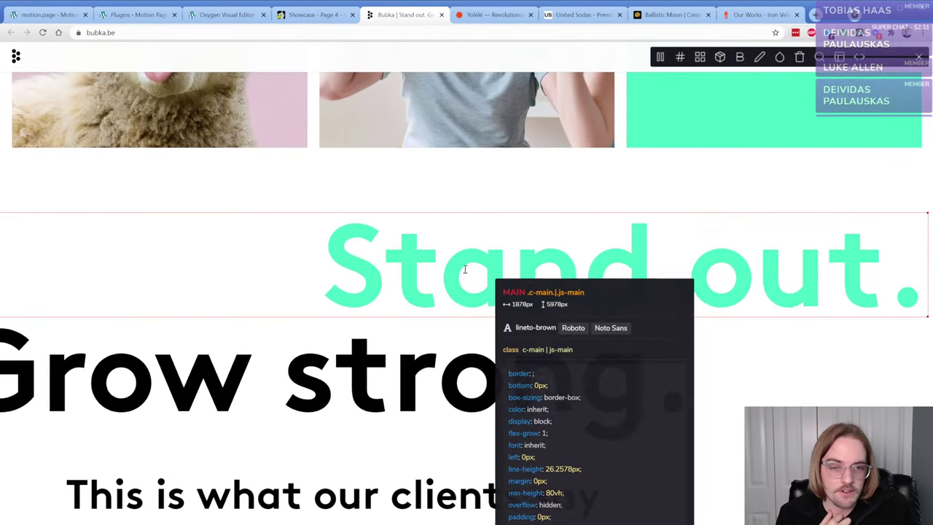
drag(431, 263, 404, 122)
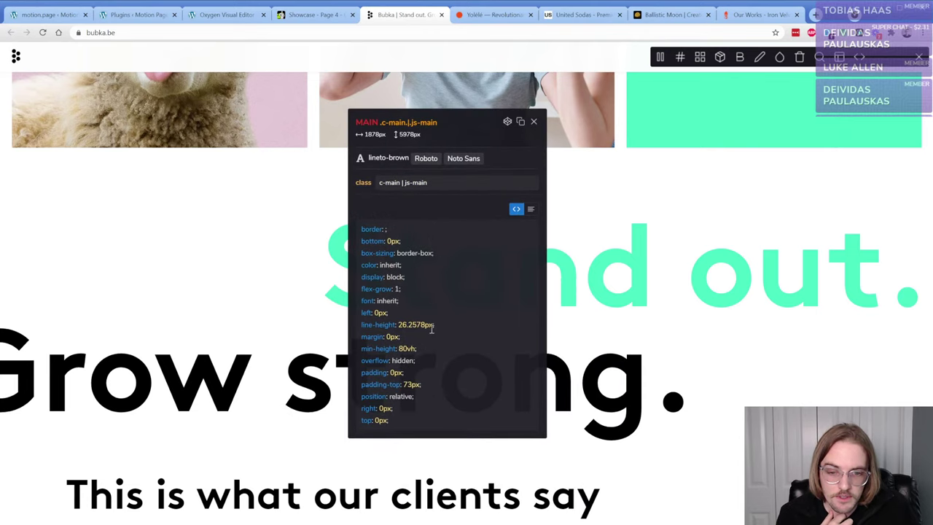
click(534, 121)
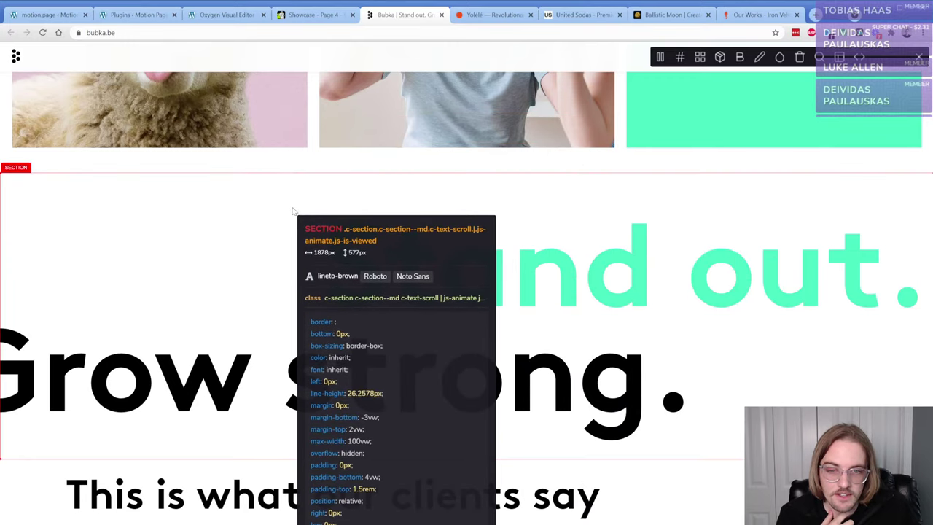
click(920, 57)
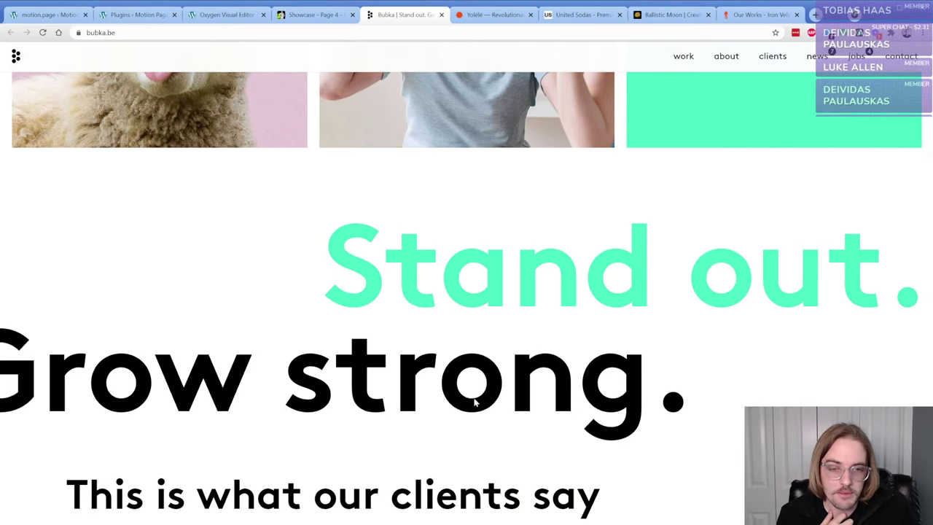
- Examine the markup of the "Stand out." and "Grow strong." text-scroll elements in the browser's developer tools
key(ctrl+shift+i)
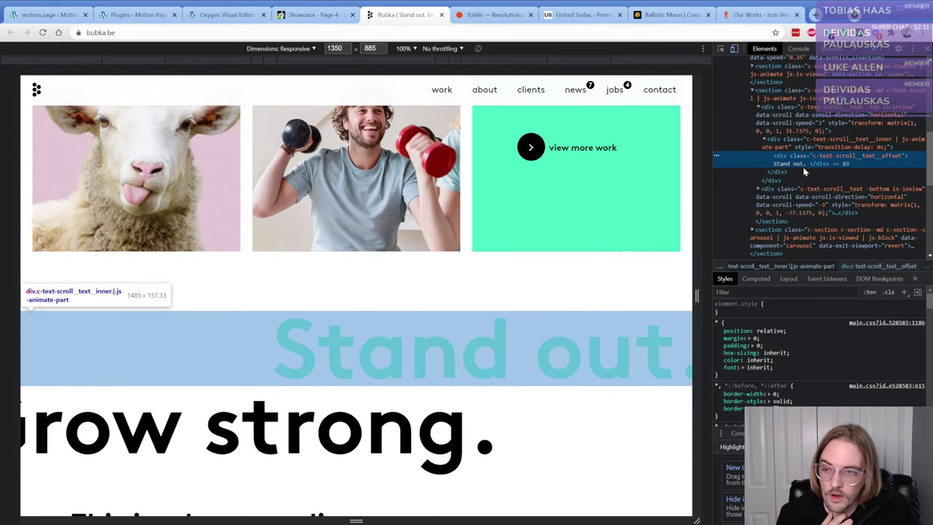
click(801, 189)
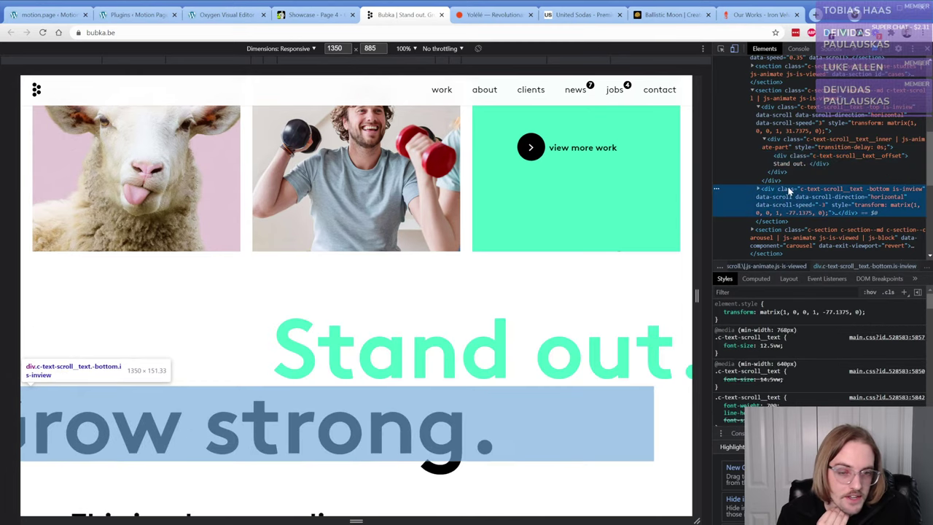
click(796, 138)
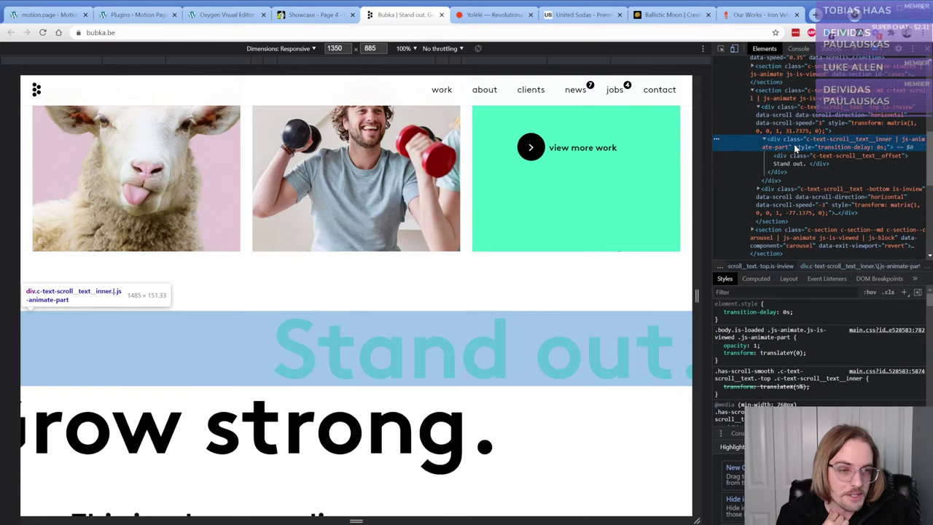
click(804, 162)
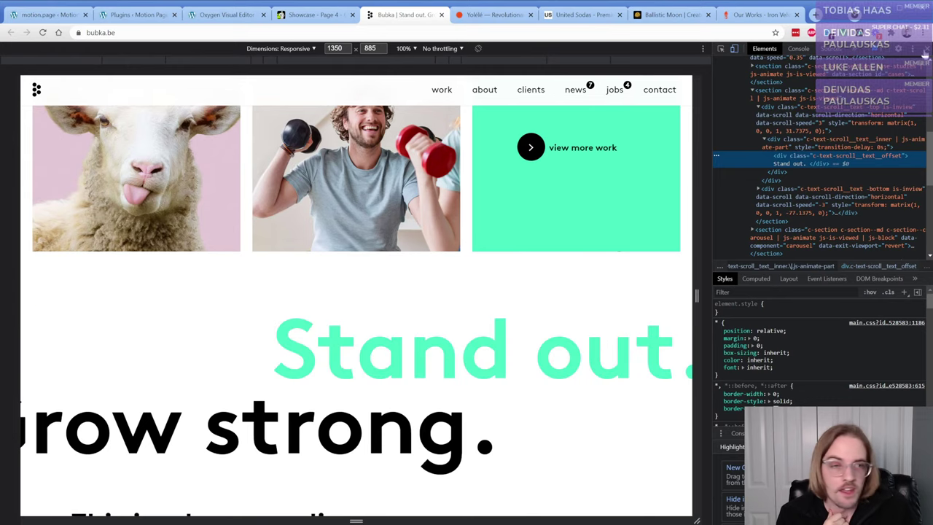
click(927, 48)
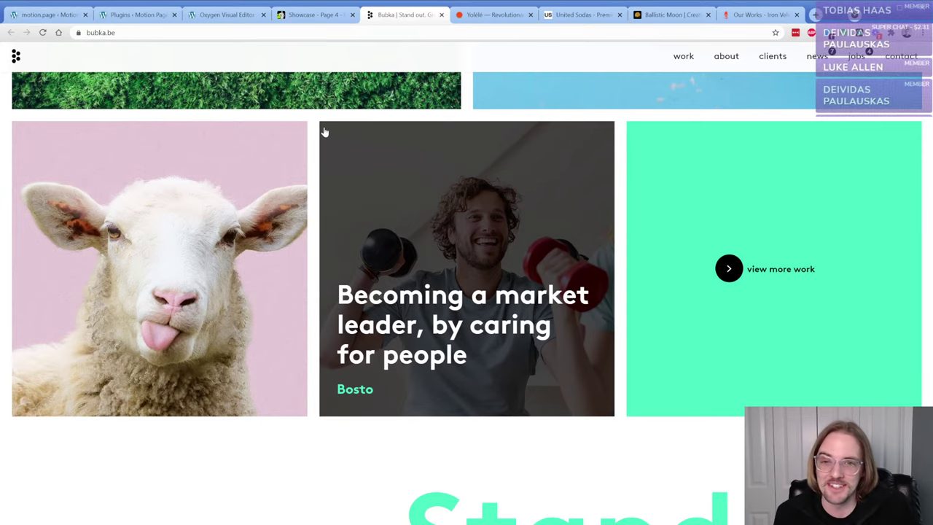
- Review the large headings' scroll movement on the Bubka page and return to the Oxygen editor
scroll(305, 115, down, 5)
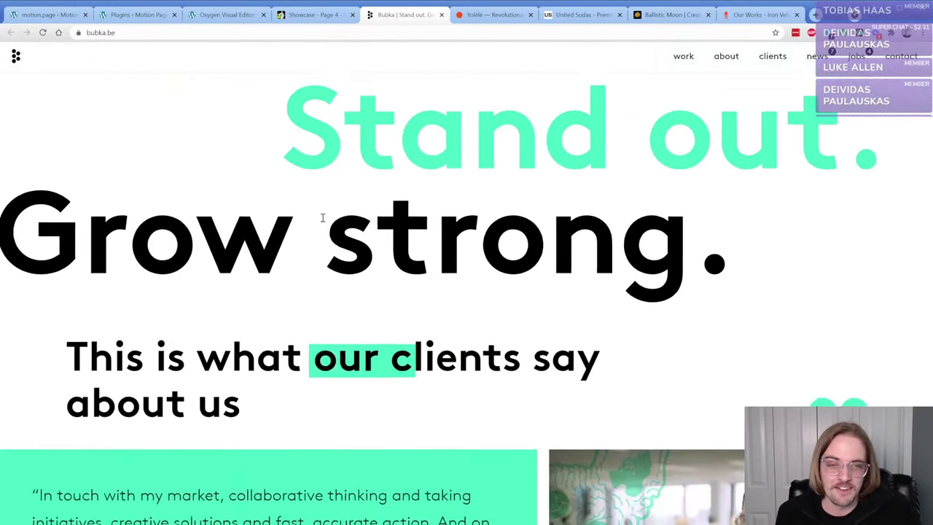
drag(326, 175, 729, 173)
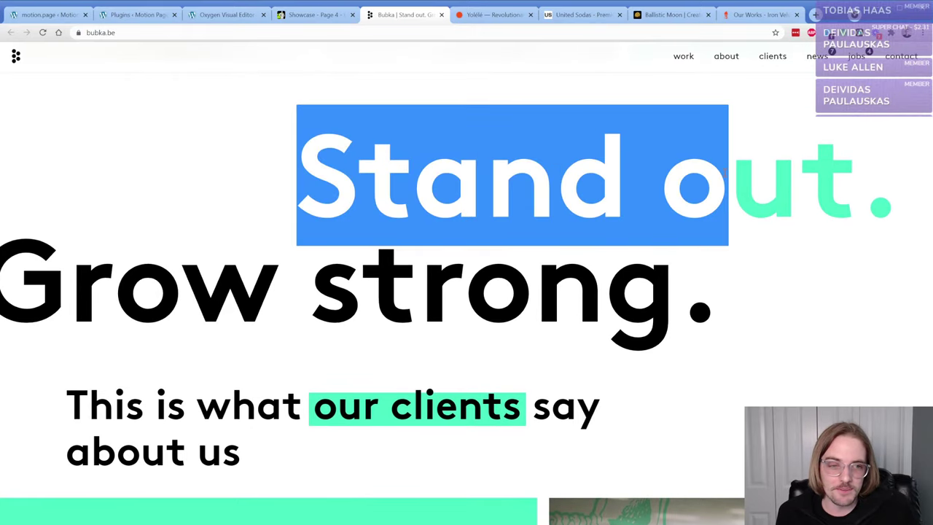
click(738, 171)
click(222, 15)
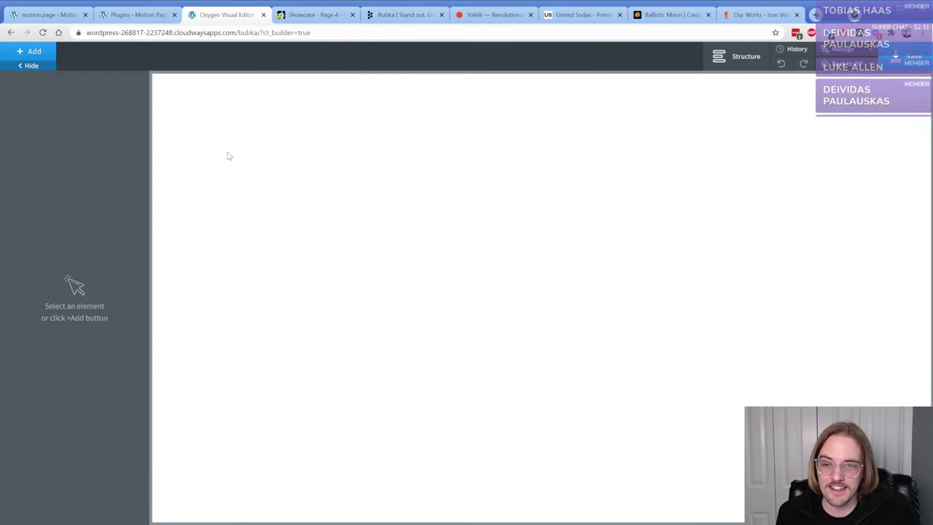
click(38, 57)
click(49, 172)
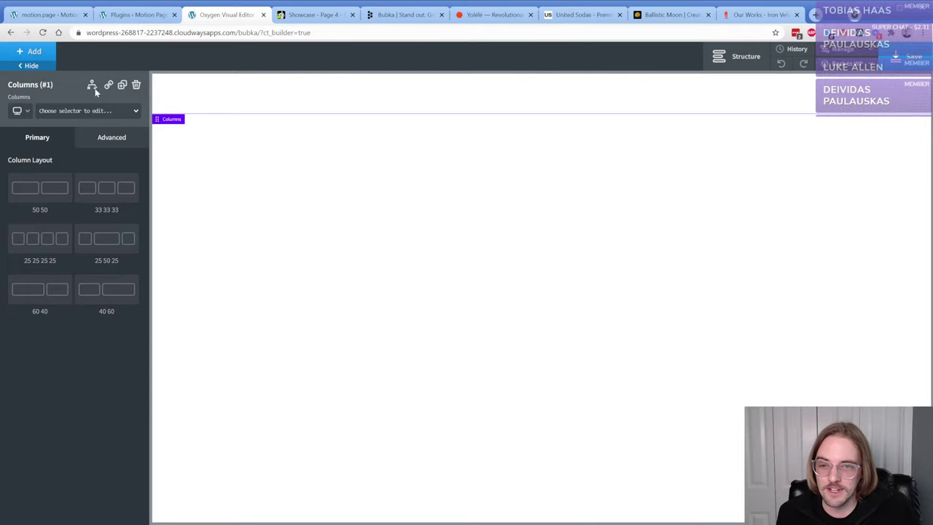
click(136, 85)
- Add a section to the empty page and insert a heading in it with a 50 px font size
click(37, 53)
click(39, 146)
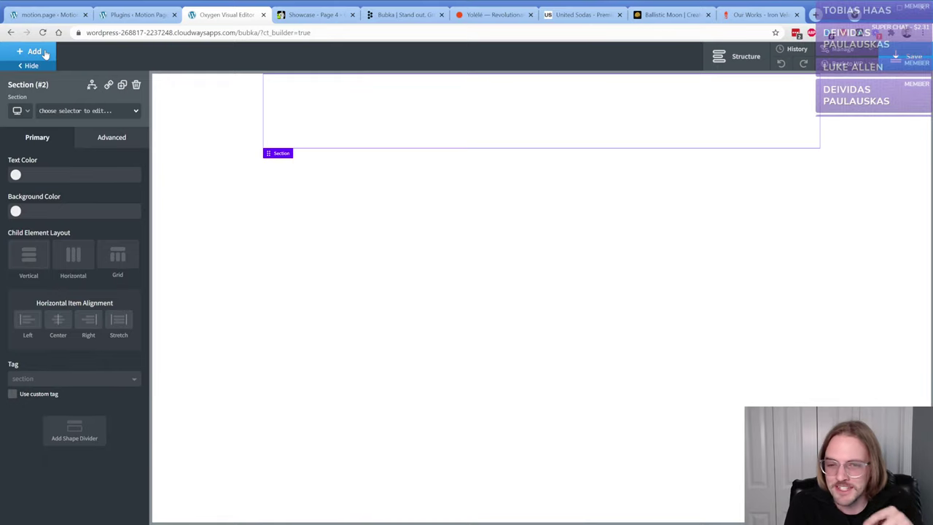
click(44, 52)
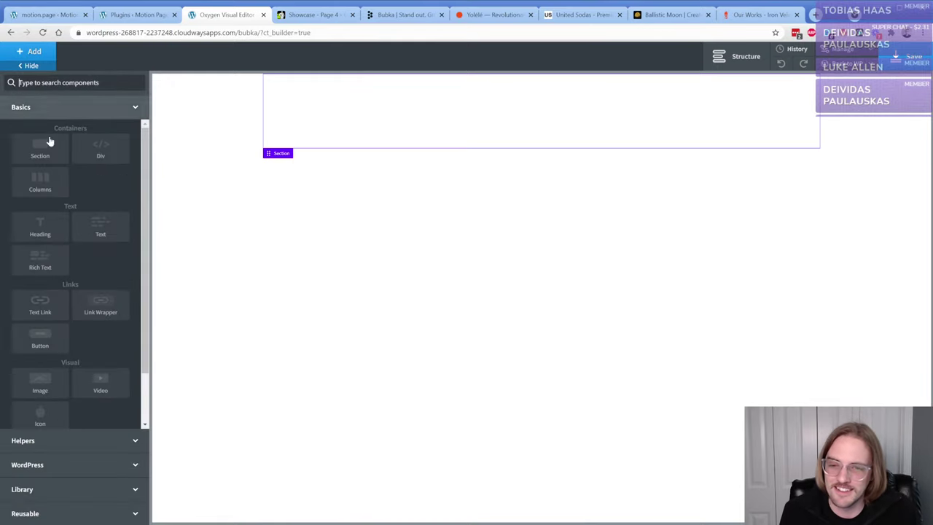
click(40, 234)
drag(98, 300, 99, 305)
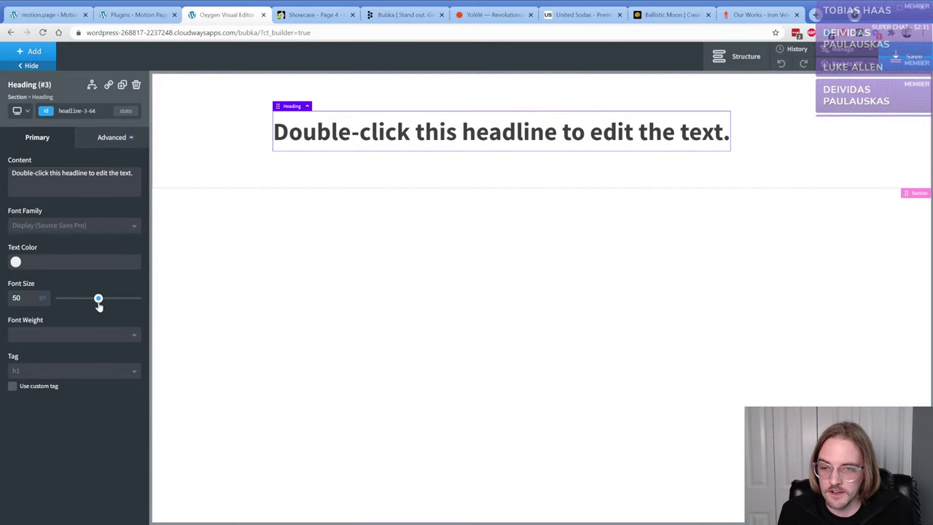
- Check the wording on the Bubka site and set the heading's text to "Stand Out."
click(380, 16)
click(224, 17)
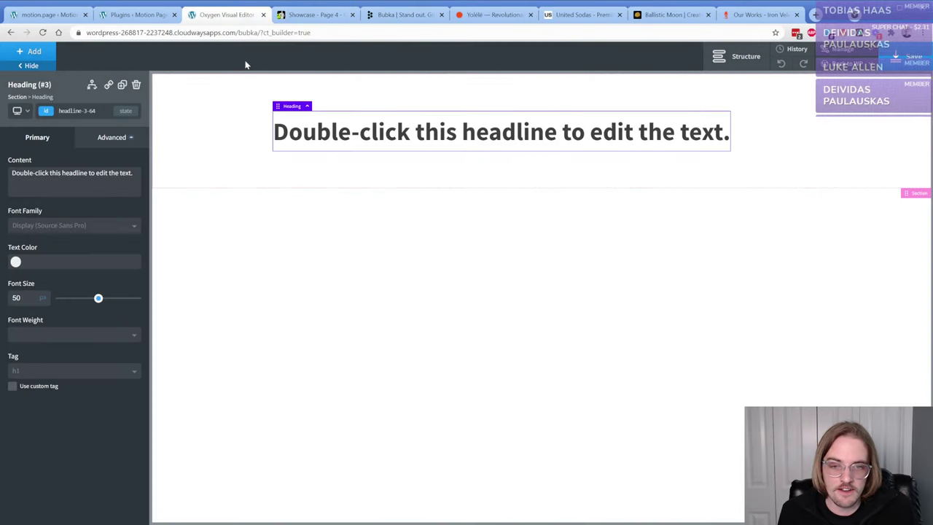
double_click(379, 128)
text(Stand Out.)
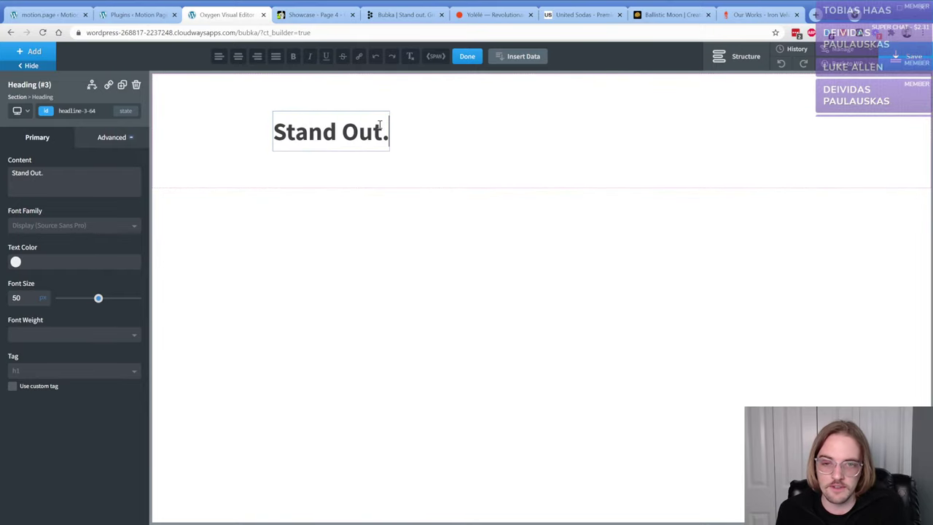
- Duplicate the "Stand Out." heading and change the copy's text to "Grow Strong."
click(122, 85)
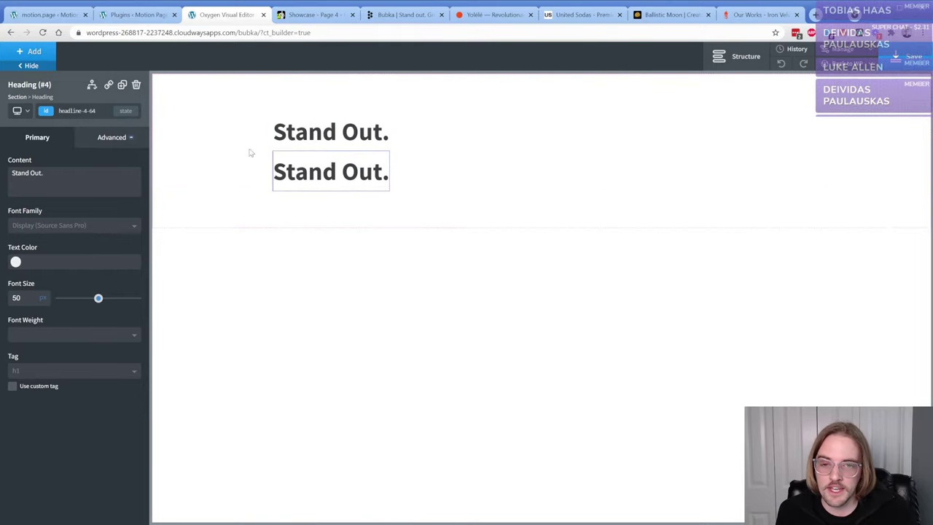
double_click(312, 170)
text(Go)
key(BackSpace)
text(row Strong.)
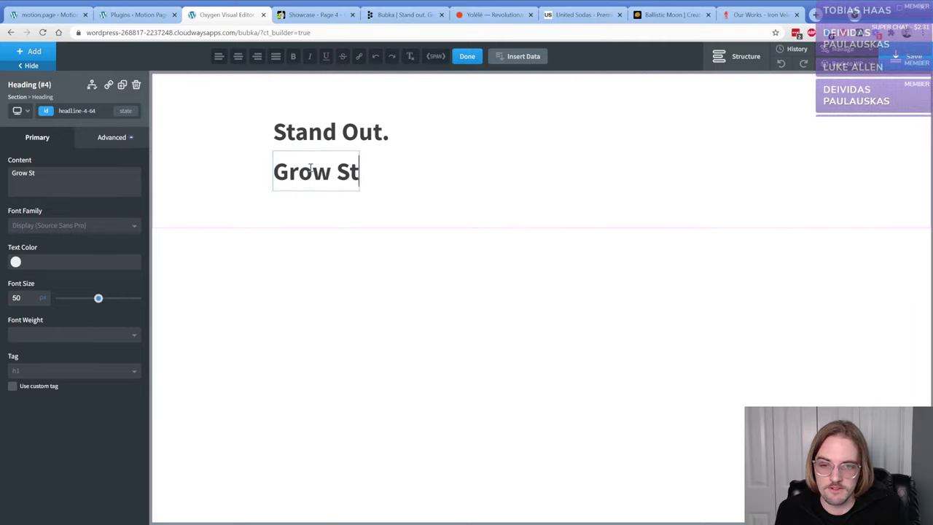
- Set the "Stand Out." heading's text color to the green #29d193
click(328, 133)
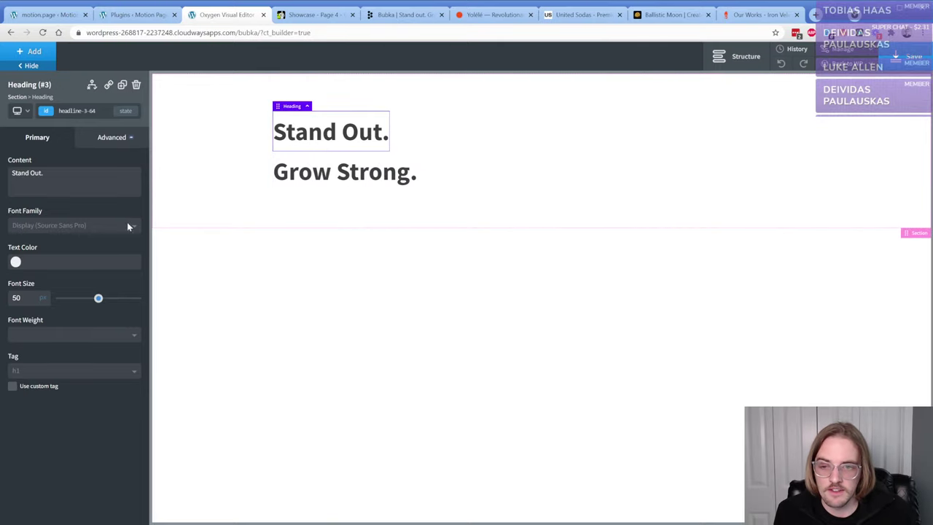
click(14, 261)
click(69, 300)
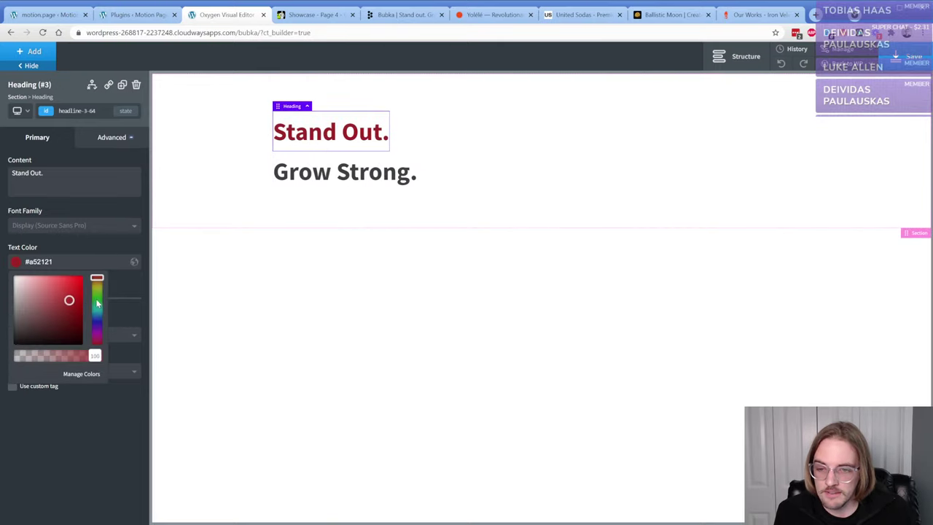
drag(97, 284, 98, 314)
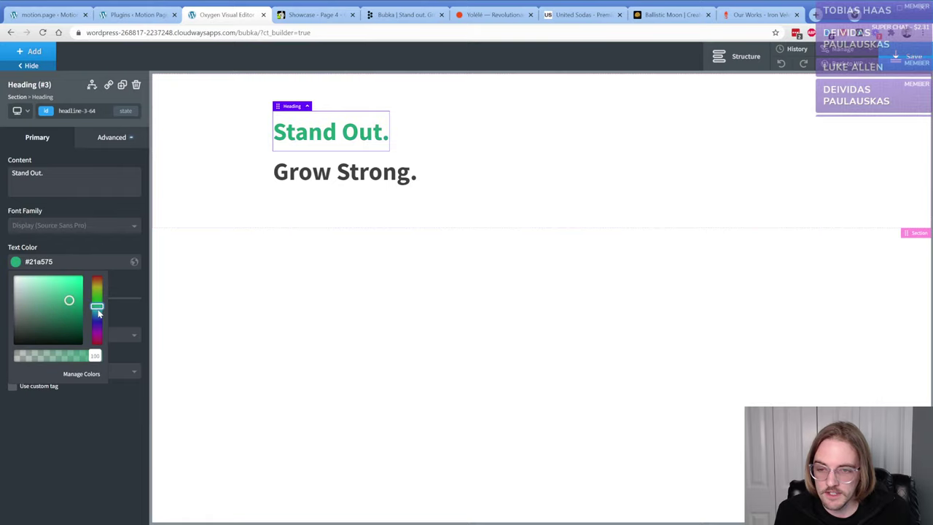
click(67, 290)
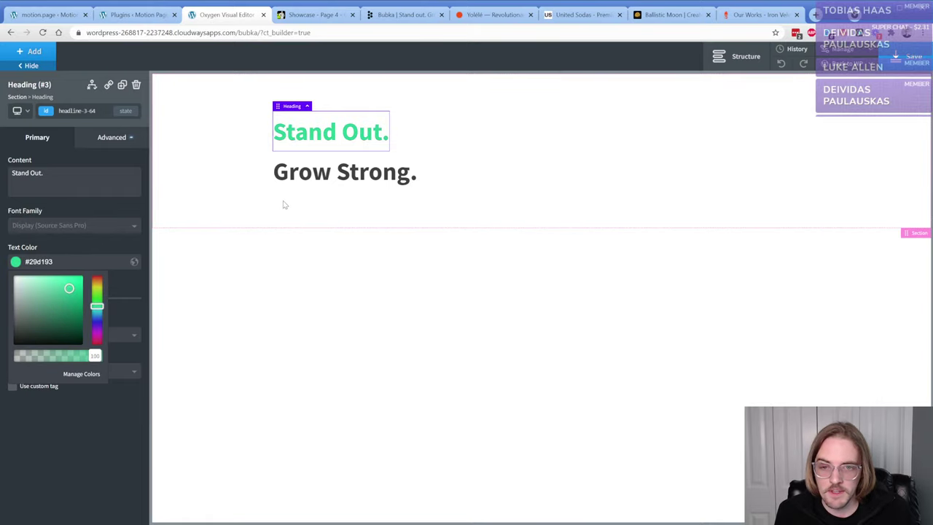
- Set the font size of both the "Stand Out." and "Grow Strong." headings to 80 px
click(88, 250)
double_click(23, 296)
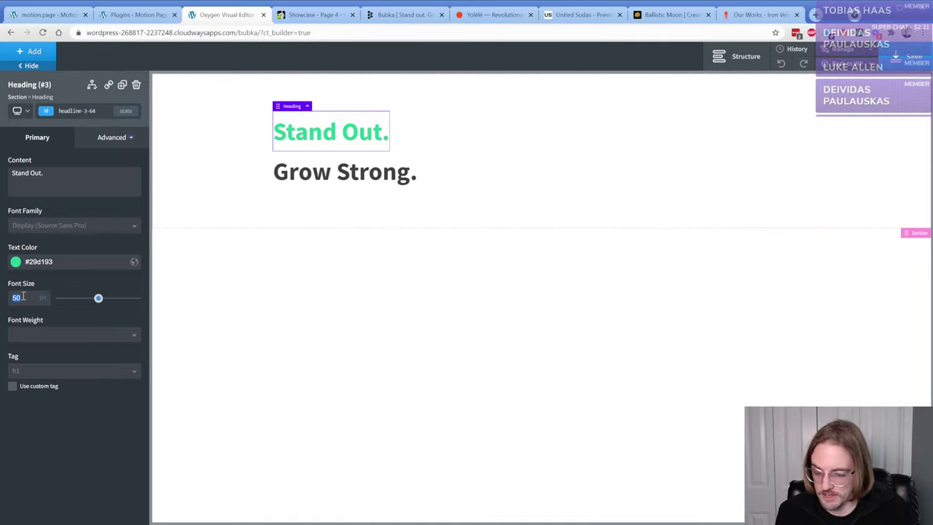
text(72)
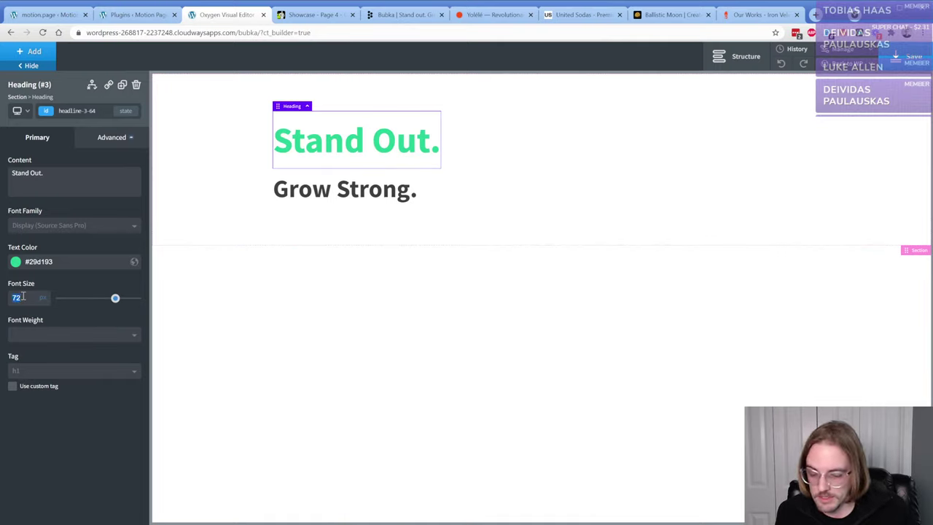
click(345, 189)
double_click(17, 298)
text(80)
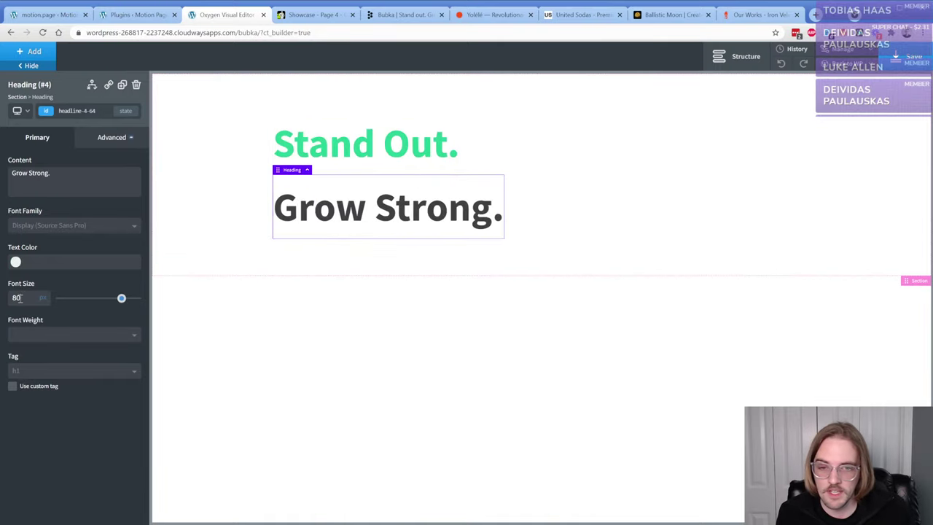
- Add a text element below the headings with the line "This is what our clients say about us" copied from the Bubka site
click(245, 244)
click(35, 51)
click(95, 281)
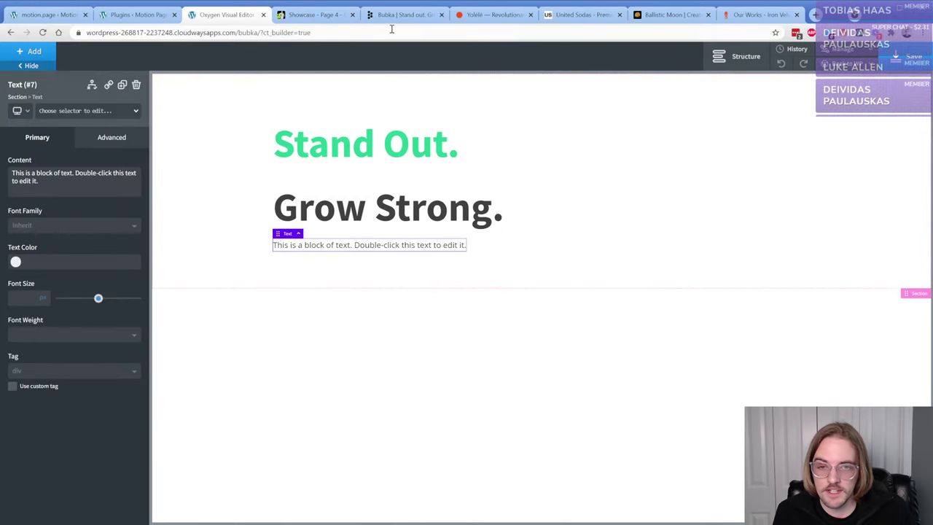
click(398, 15)
triple_click(226, 410)
key(ctrl+c)
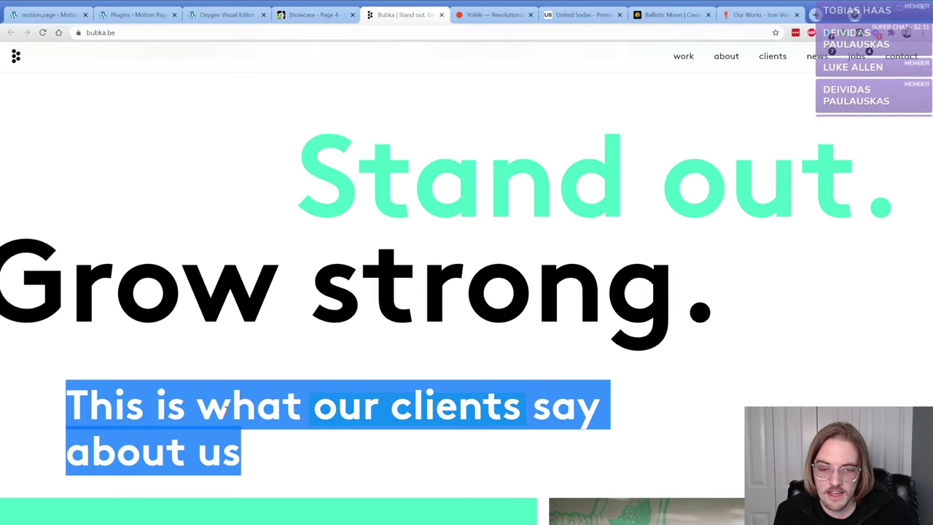
click(222, 14)
double_click(350, 247)
key(ctrl+v)
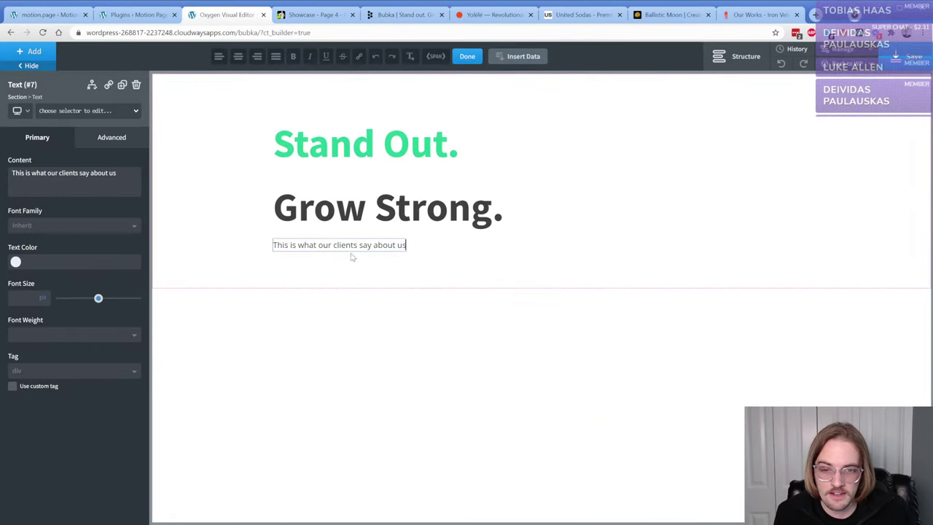
- Wrap the words "our clients" in a span and check how the Bubka site highlights them
drag(318, 248, 358, 247)
click(436, 57)
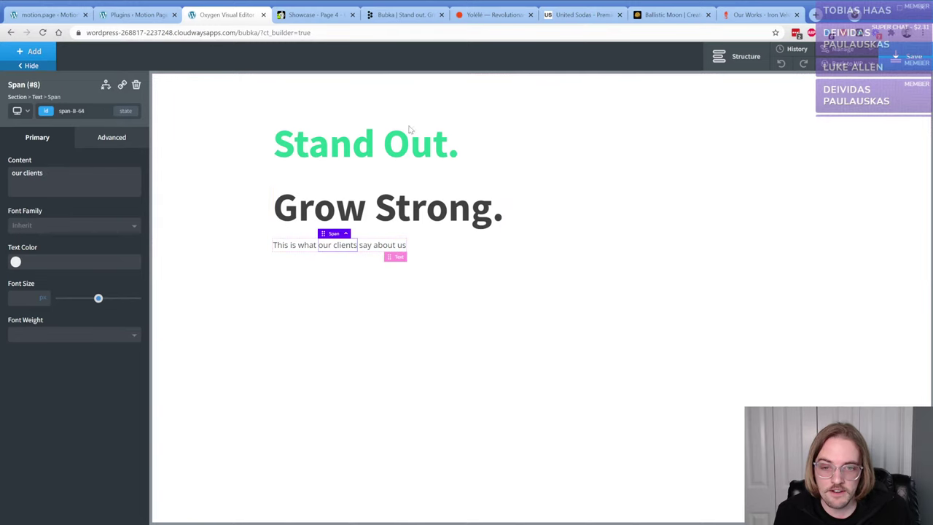
click(382, 16)
click(320, 383)
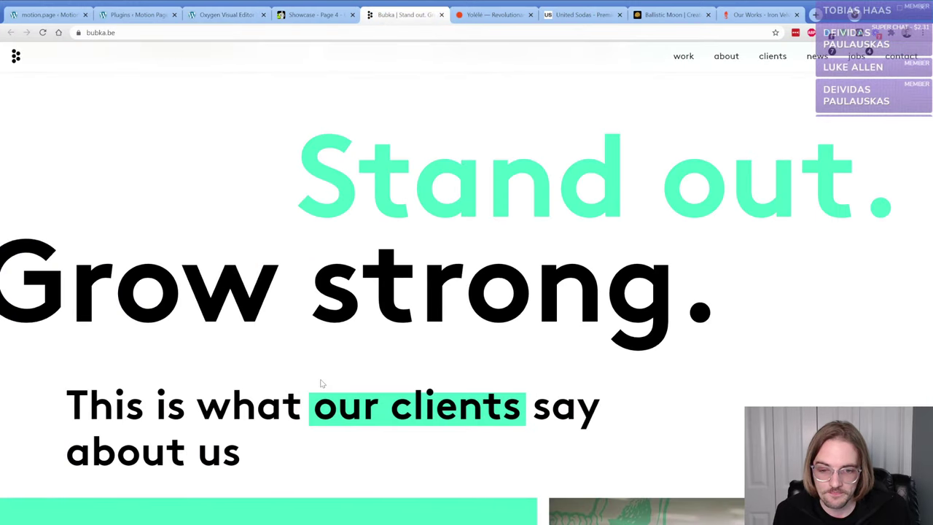
click(236, 20)
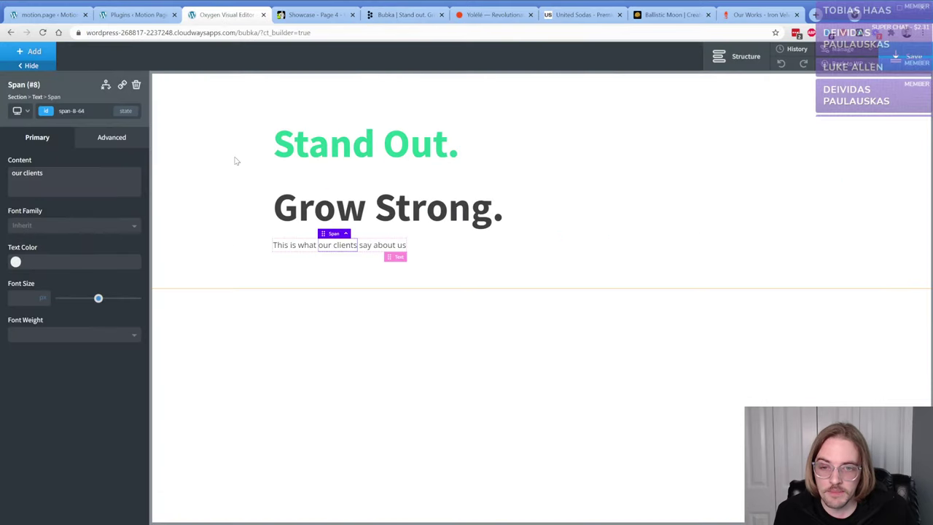
- Set the "This is what our clients say about us" text to a 36 px font size and a font weight of 700
click(277, 248)
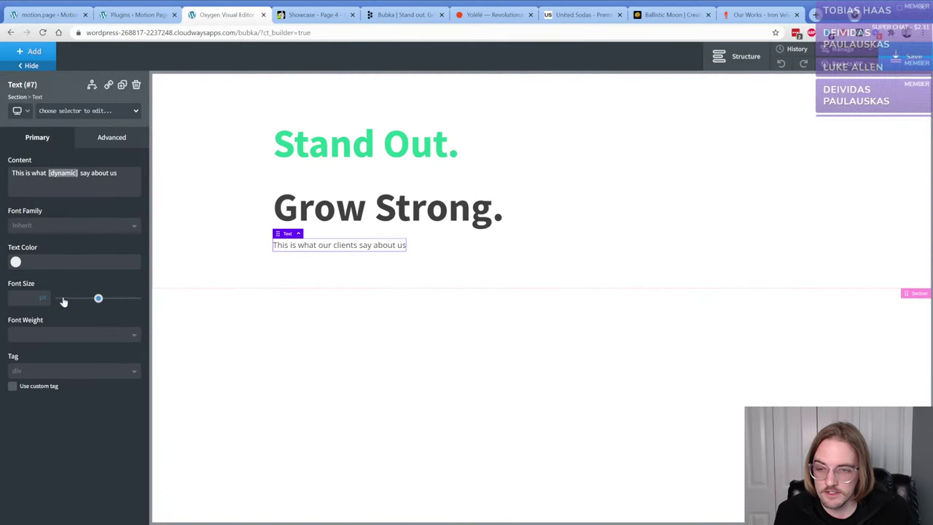
drag(99, 298, 87, 298)
double_click(14, 299)
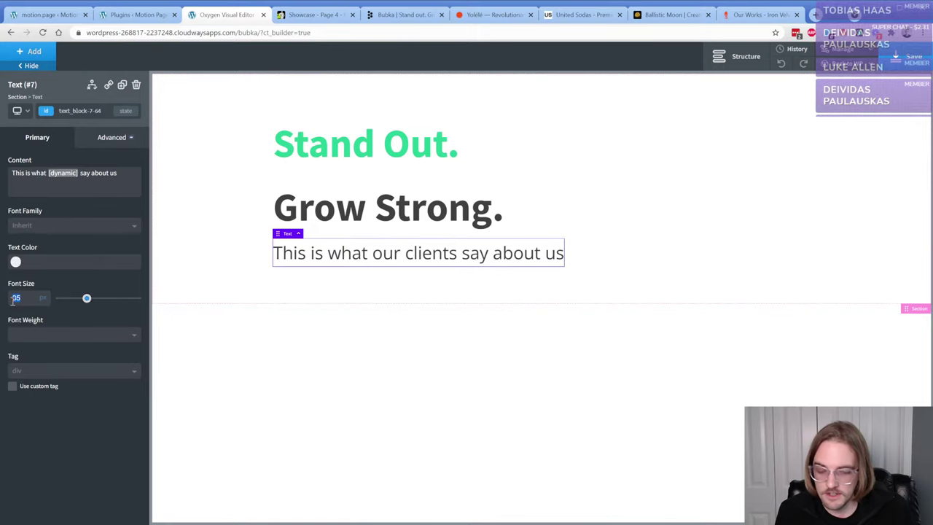
text(36)
click(31, 334)
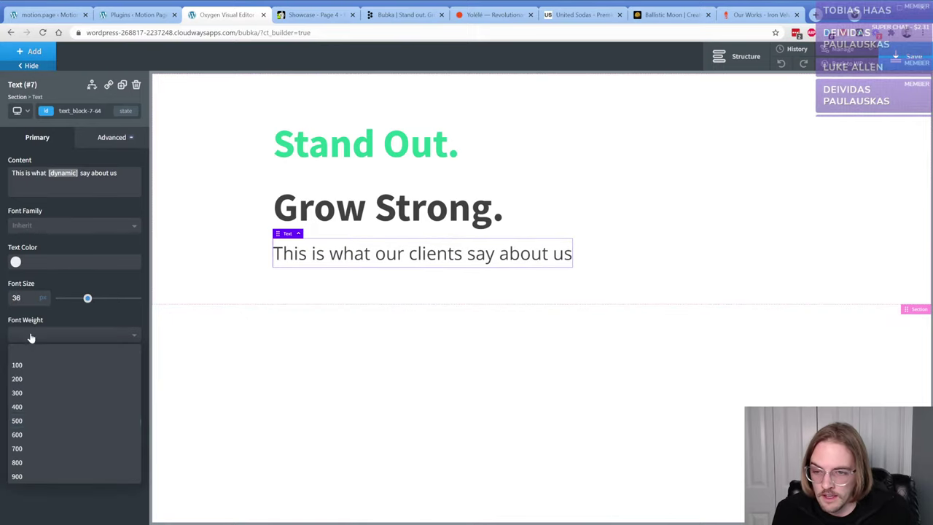
click(36, 450)
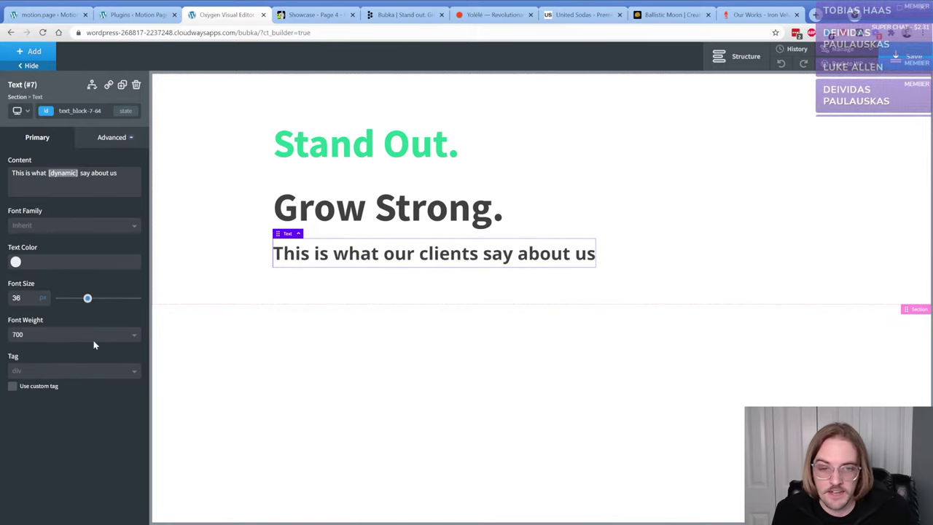
- Examine how the green highlight behind "our clients" animates on the Bubka site as the page scrolls
click(458, 256)
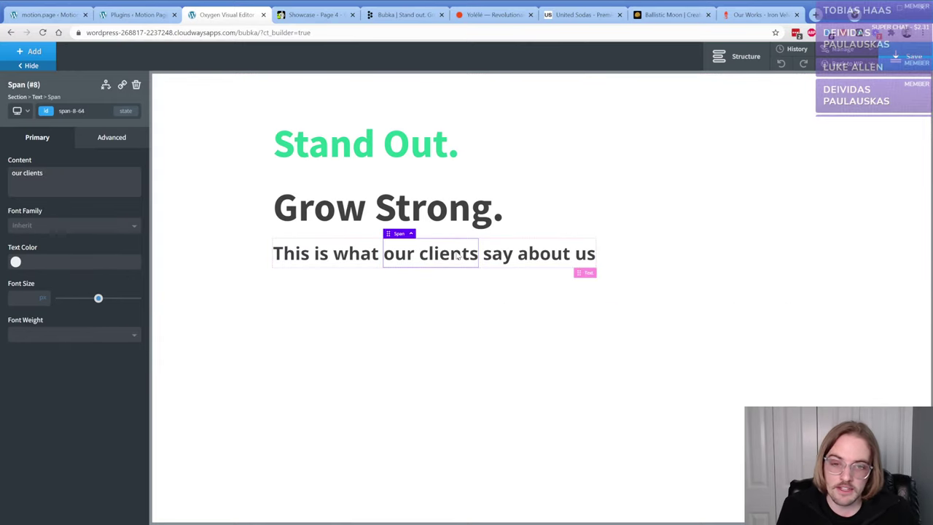
click(403, 14)
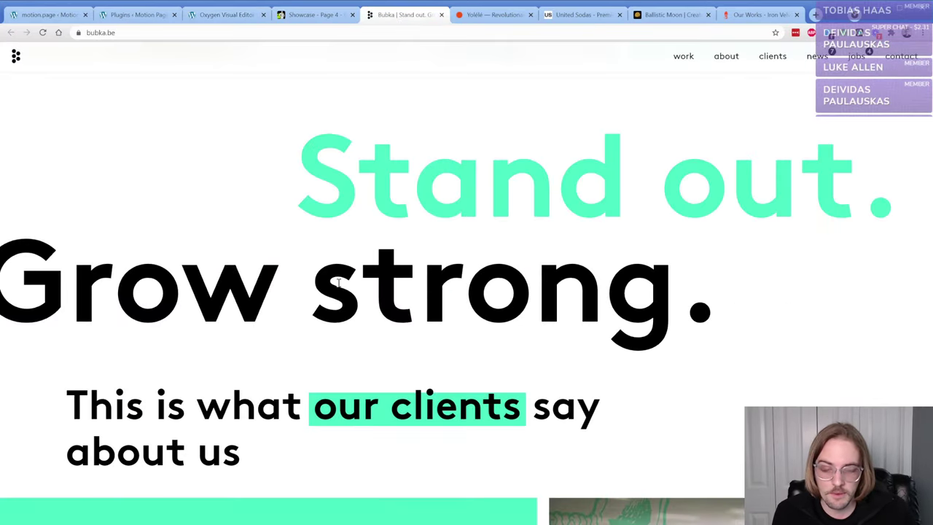
scroll(318, 363, up, 2)
scroll(314, 367, down, 3)
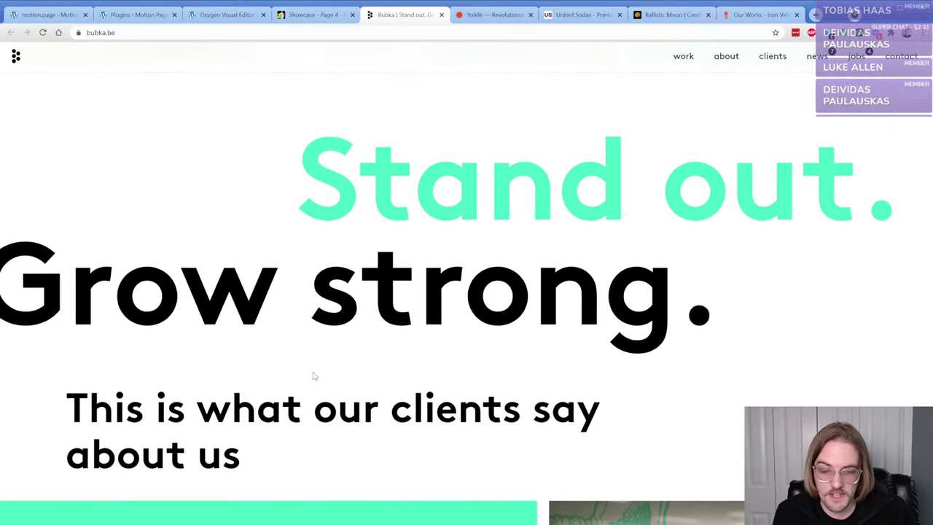
scroll(334, 361, up, 3)
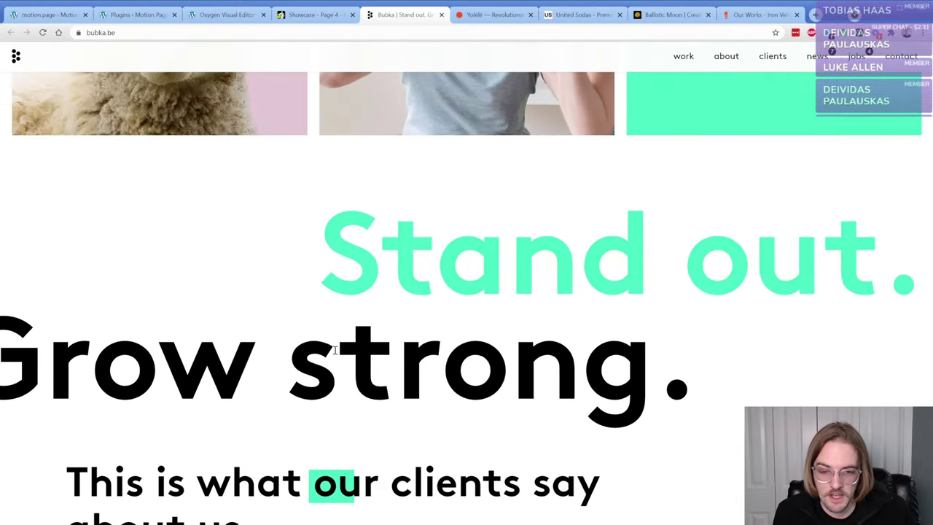
scroll(333, 350, down, 1)
scroll(336, 347, down, 2)
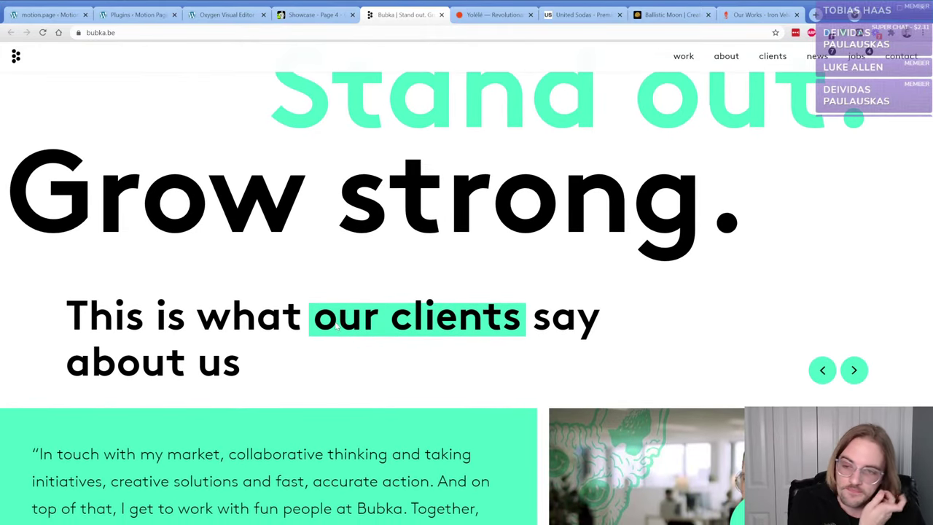
scroll(336, 323, up, 3)
scroll(334, 321, down, 1)
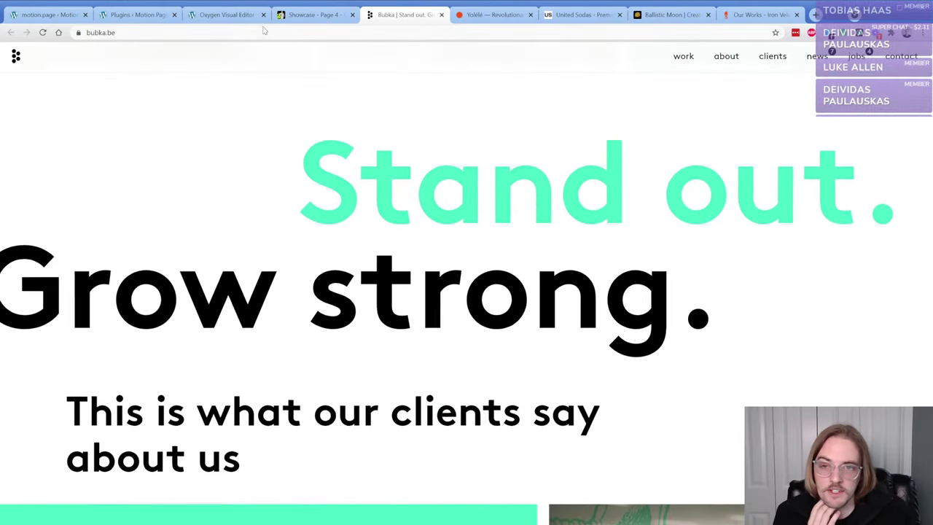
- Center the section's child elements horizontally in the Oxygen editor
click(240, 15)
click(217, 196)
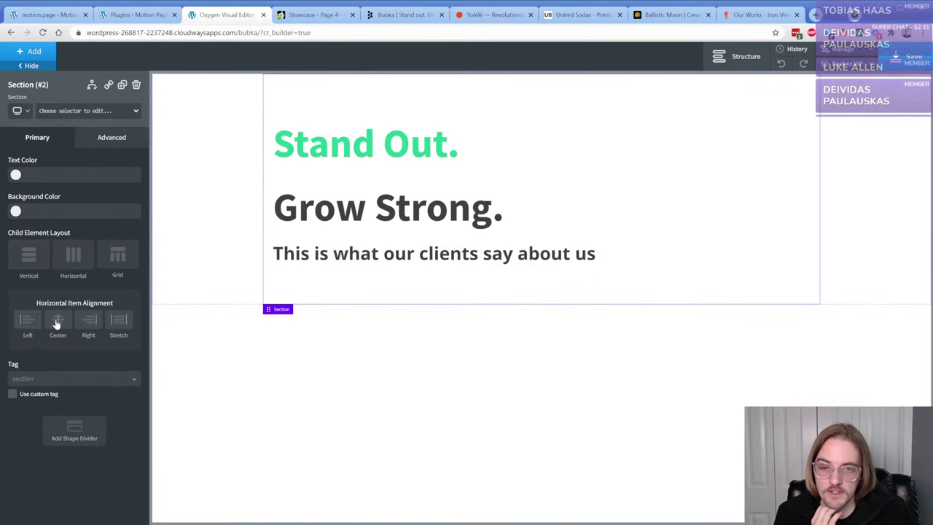
click(57, 321)
- Examine how the "Stand out." and "Grow strong." headings move horizontally on the Bubka site during scrolling
click(391, 16)
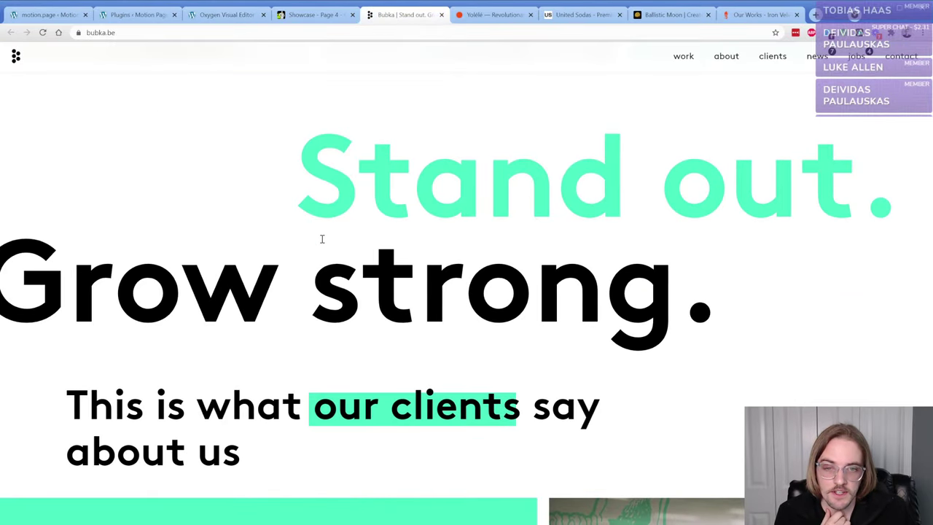
scroll(321, 237, down, 3)
scroll(319, 238, down, 1)
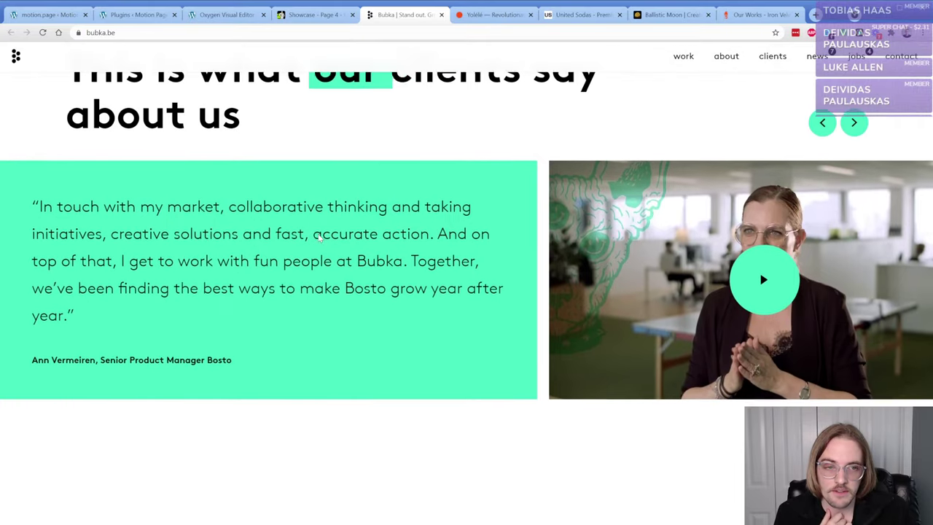
scroll(319, 238, up, 5)
scroll(319, 238, up, 3)
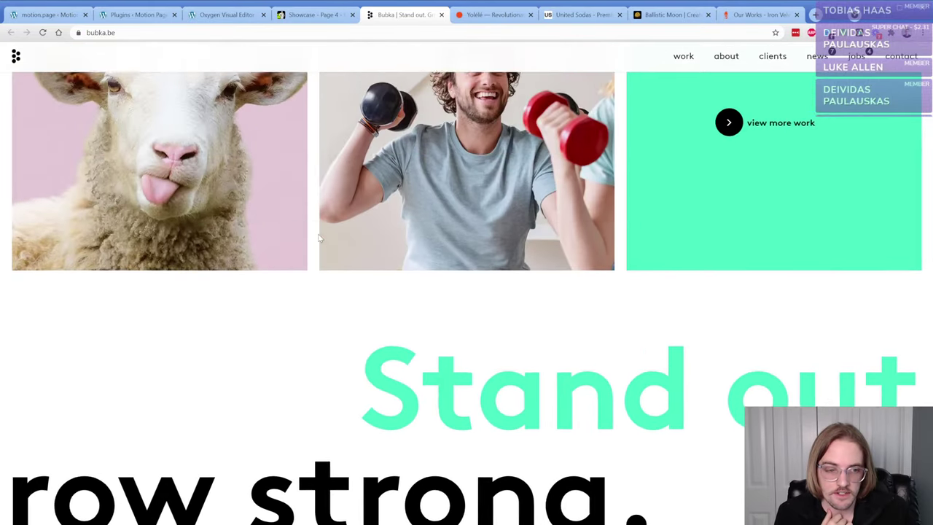
scroll(318, 238, down, 5)
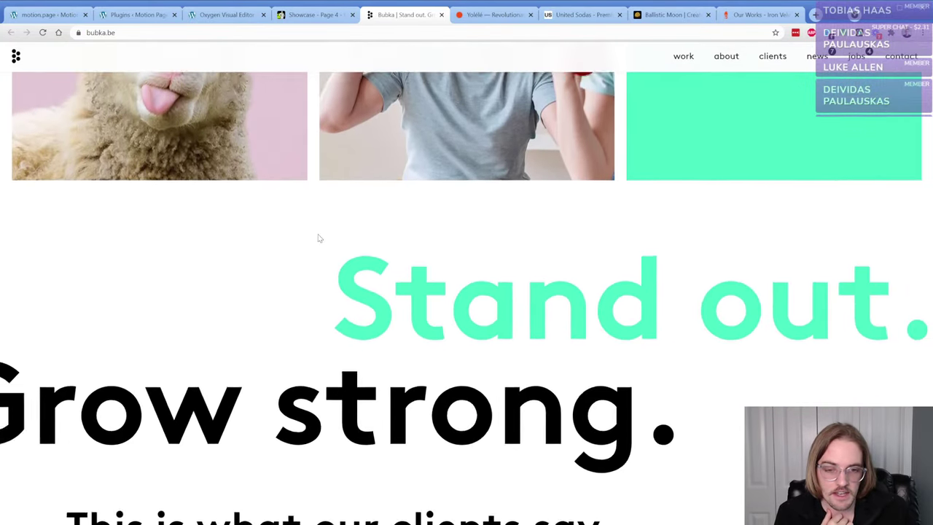
scroll(318, 234, down, 1)
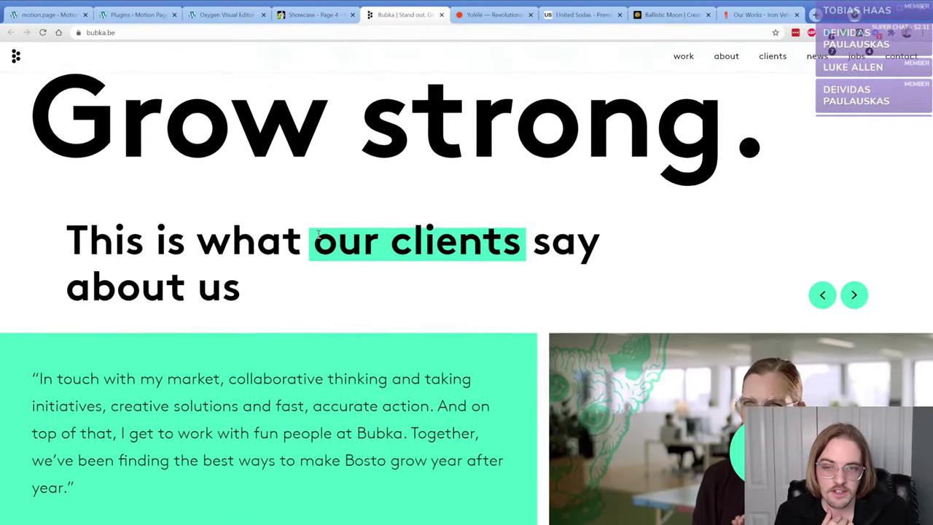
scroll(316, 239, up, 3)
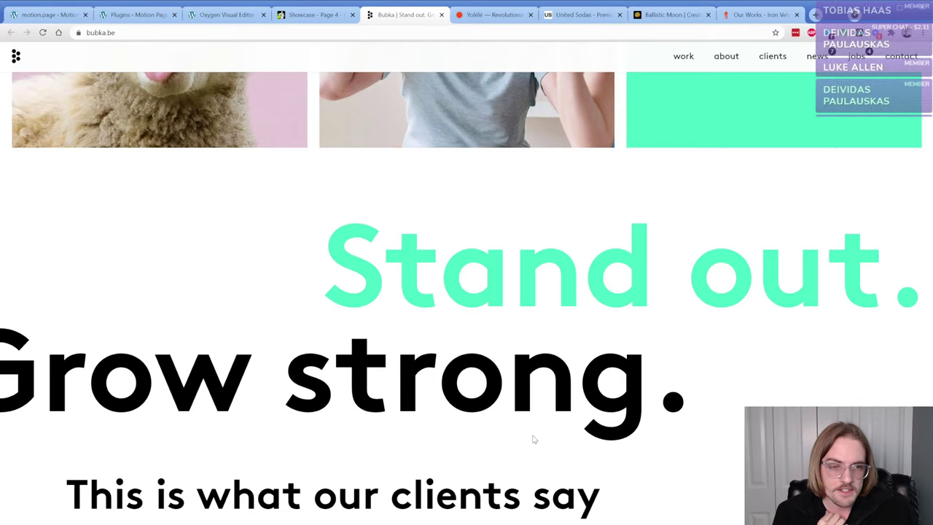
- Inspect the Bubka "Stand out." heading's scroll container in the developer tools, toggling its font-size rule off and back on
key(ctrl+shift+i)
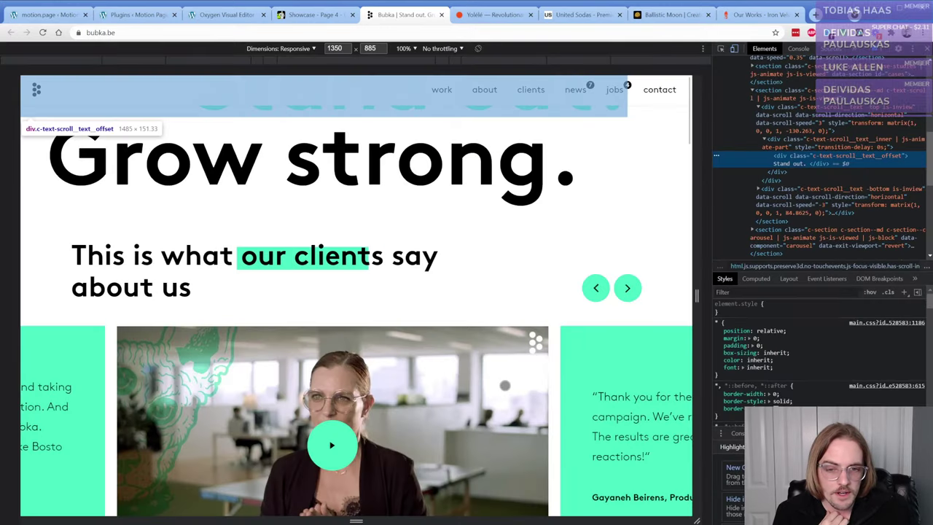
scroll(402, 291, up, 3)
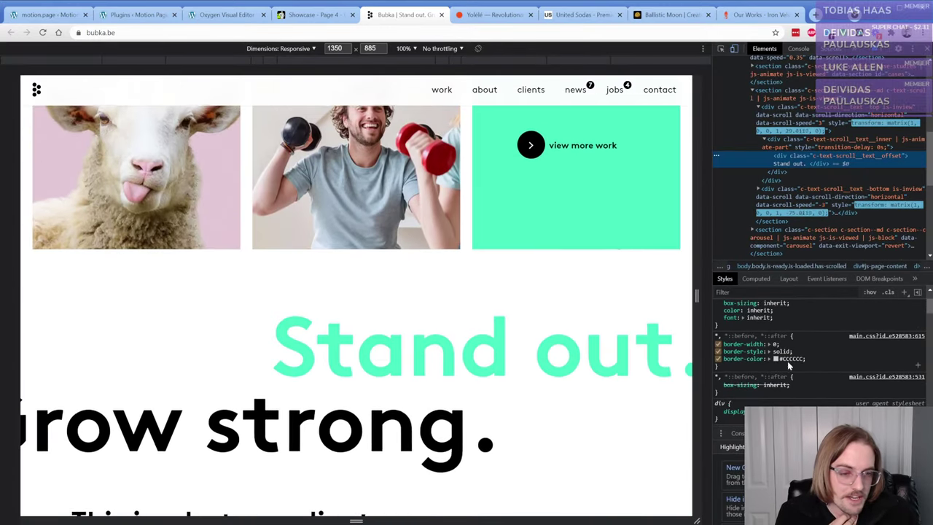
scroll(787, 361, down, 2)
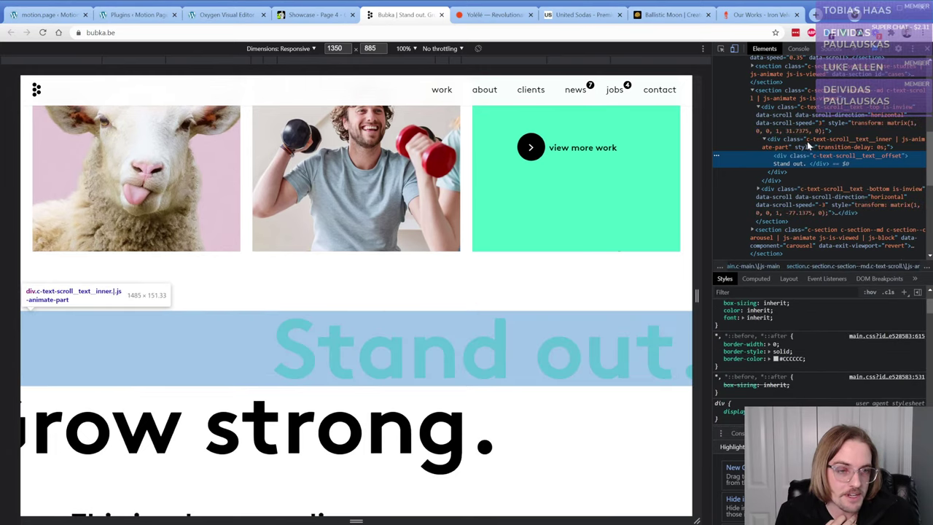
click(809, 118)
scroll(793, 357, up, 2)
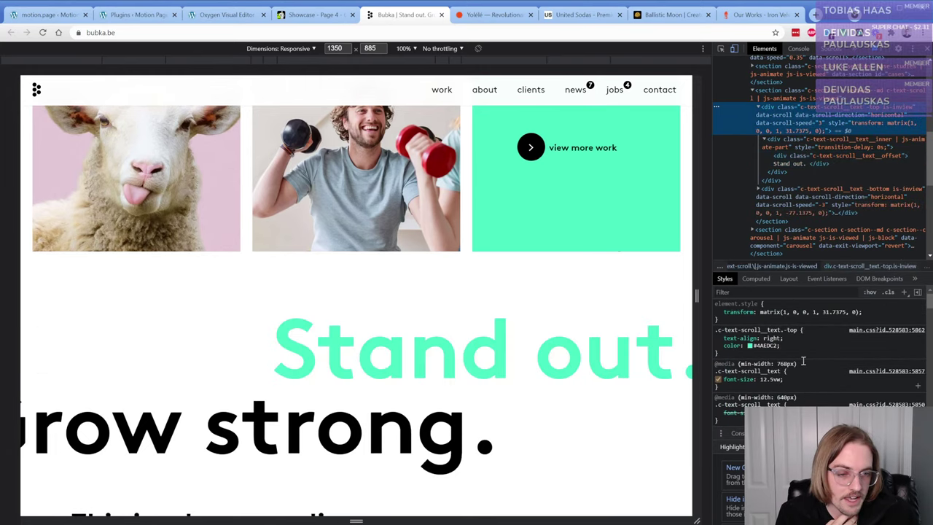
click(718, 379)
click(718, 379)
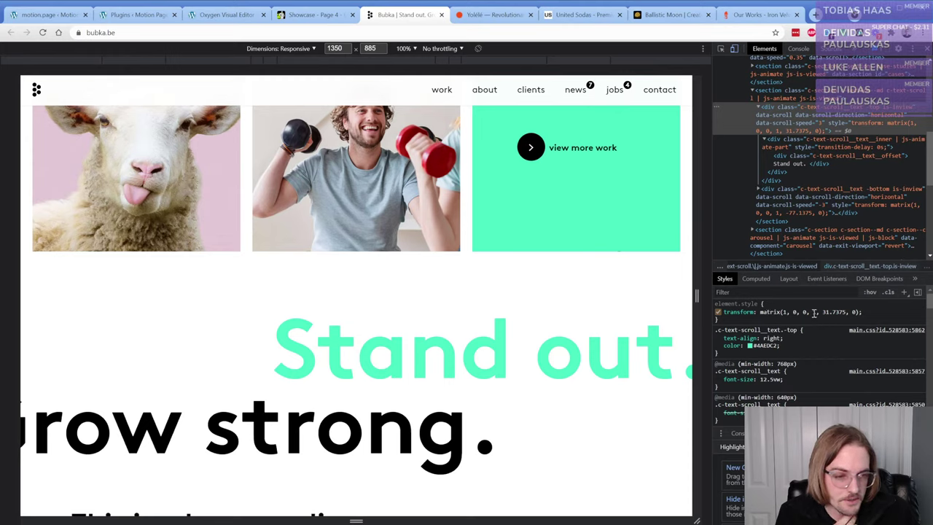
scroll(792, 349, down, 2)
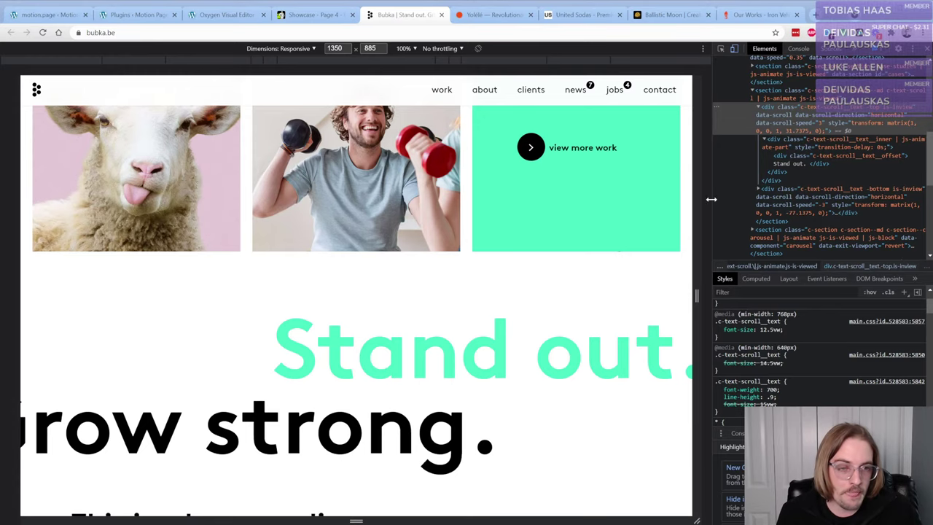
- Inspect the styles of the inner wrapper around "Stand out." and test its translateY transform rule
click(800, 146)
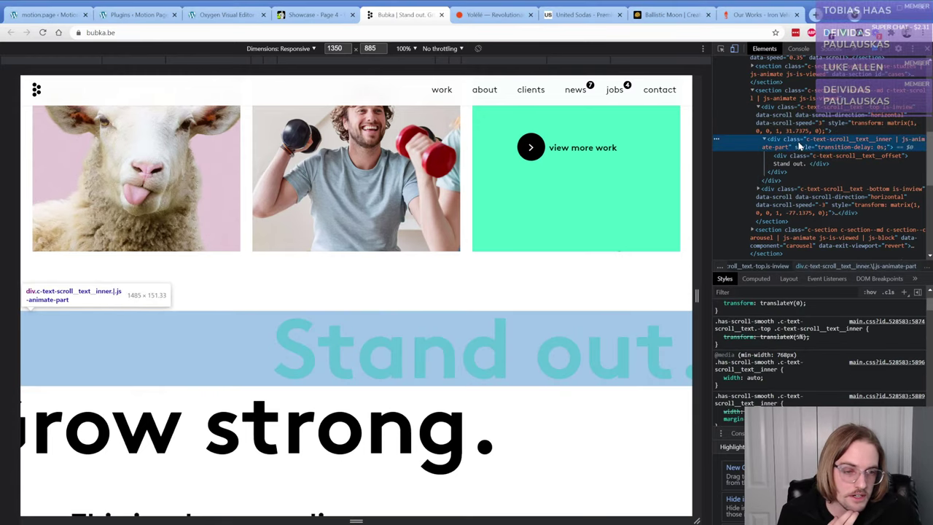
scroll(781, 367, up, 2)
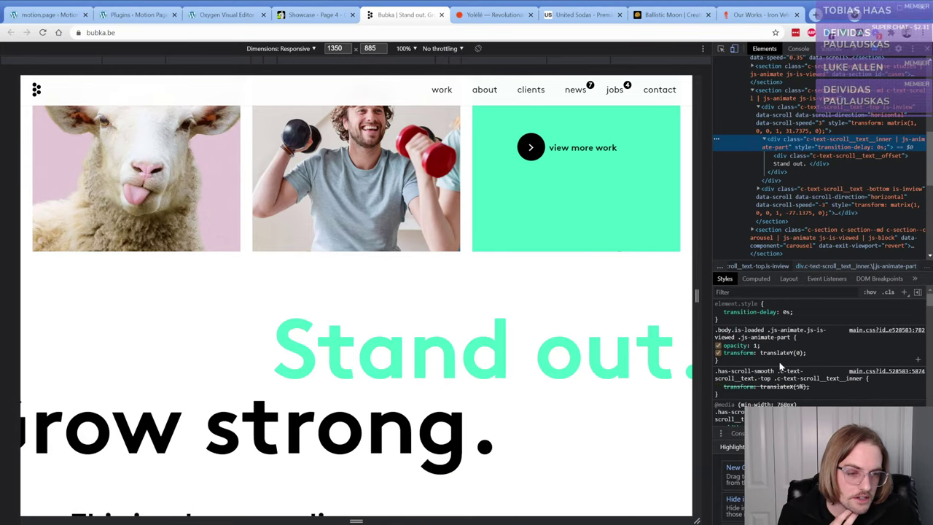
click(718, 353)
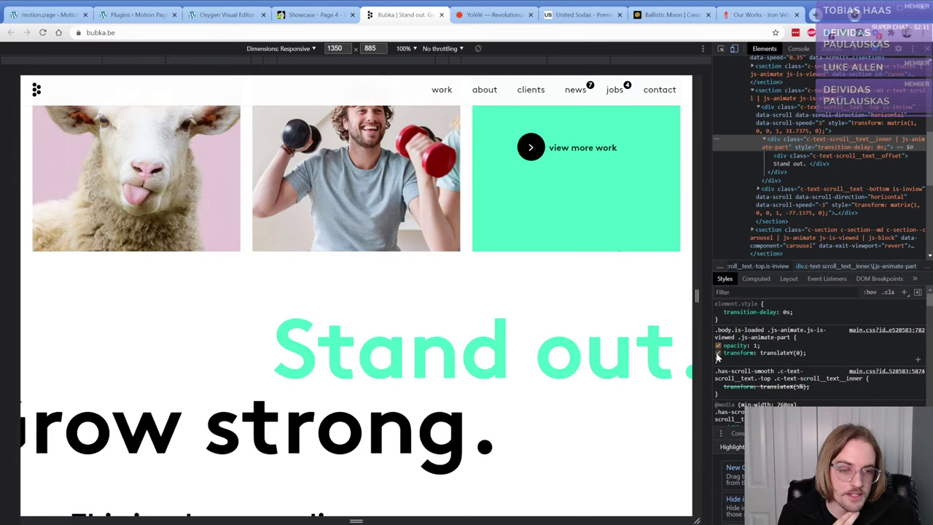
- Compare the Oxygen headings with the Bubka site's "Stand out." and "Grow strong." headings at full window width
click(219, 15)
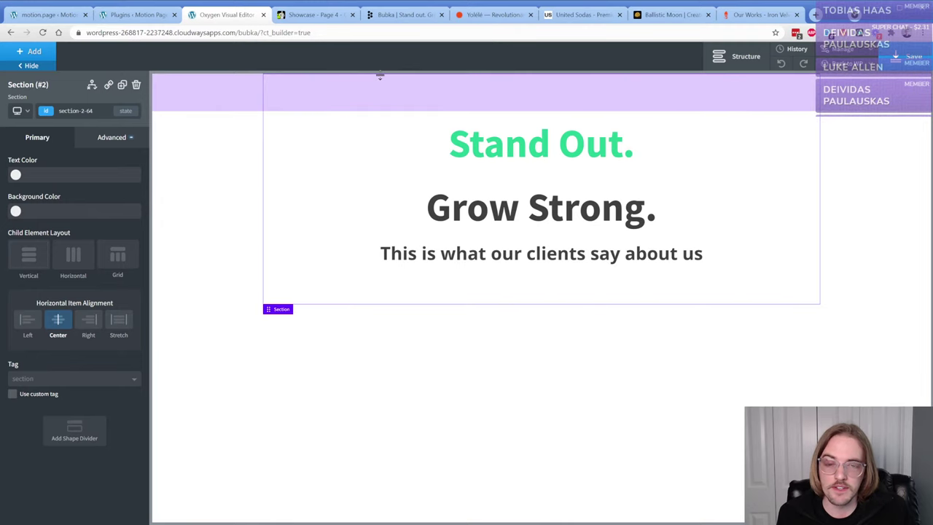
click(399, 14)
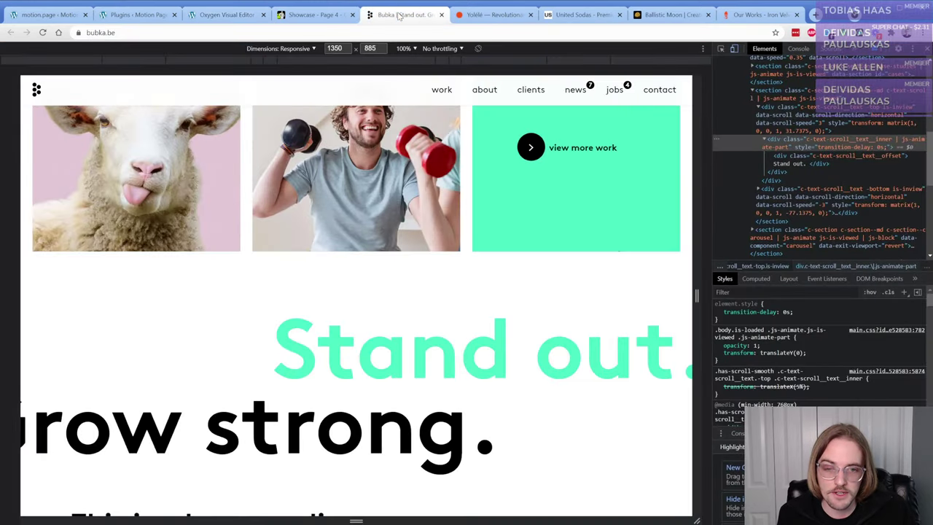
key(F12)
scroll(537, 338, down, 5)
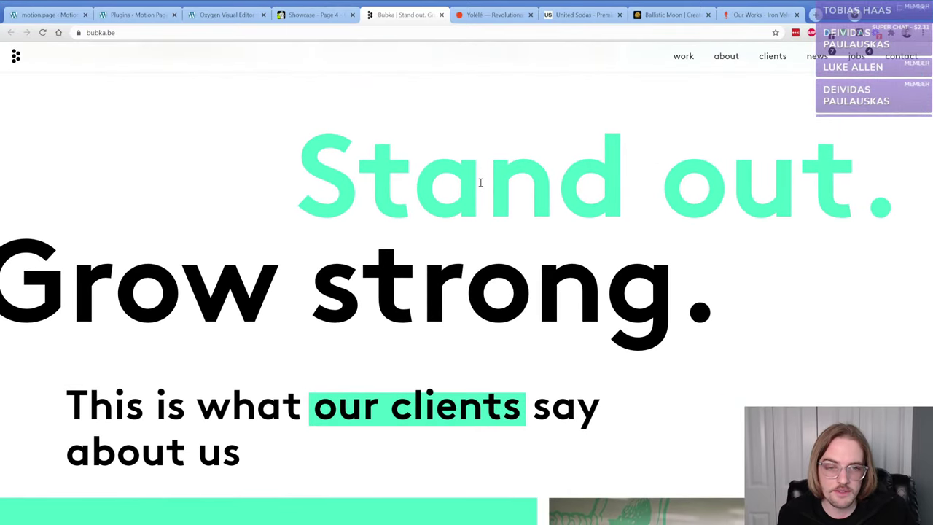
- Inspect the style rules of the Bubka "Stand out." offset, inner wrapper and scroll container, including the font-size rule
key(F12)
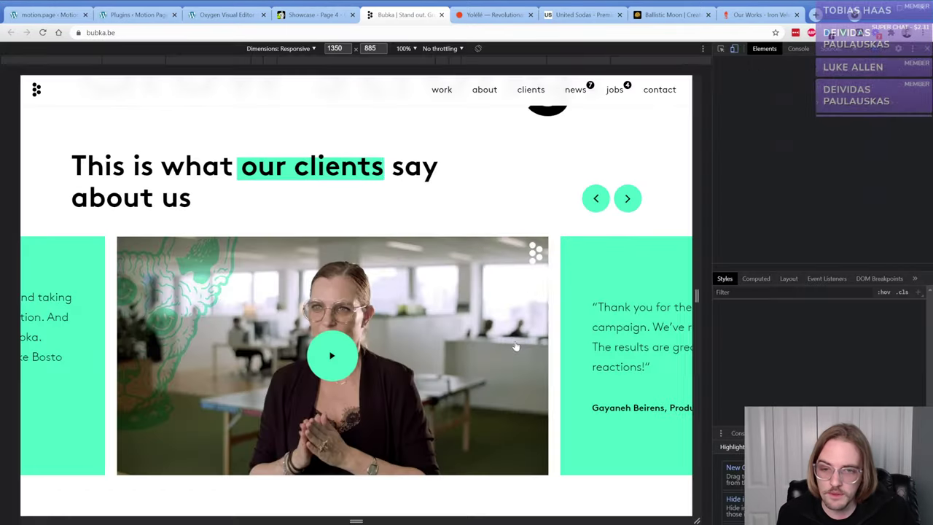
scroll(427, 223, up, 3)
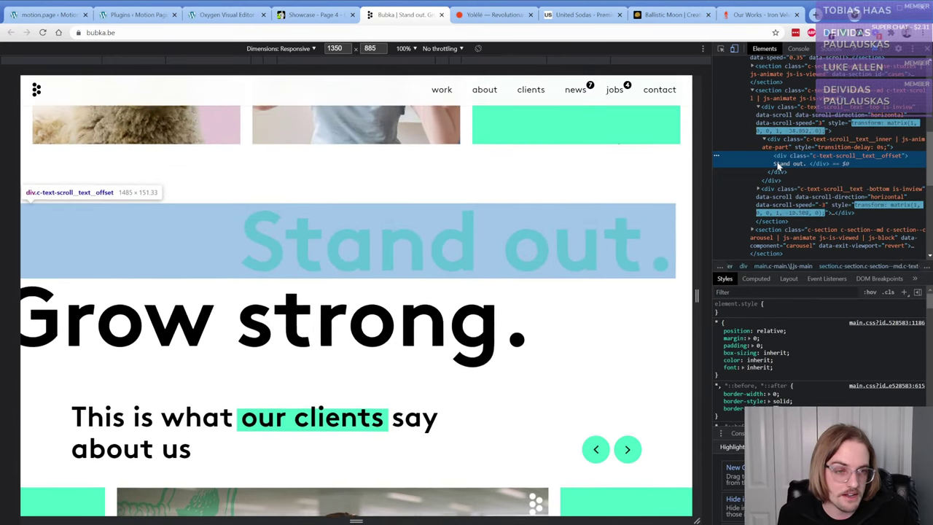
scroll(805, 334, down, 5)
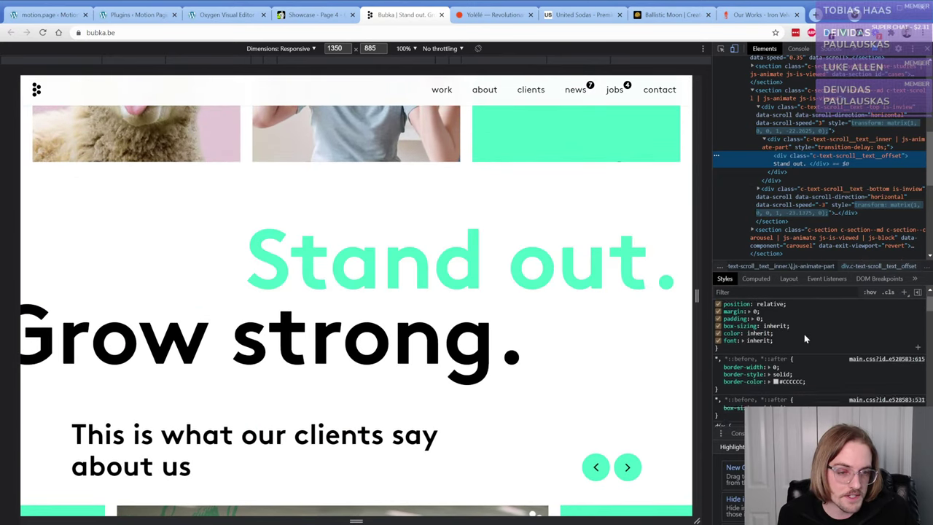
scroll(804, 334, up, 5)
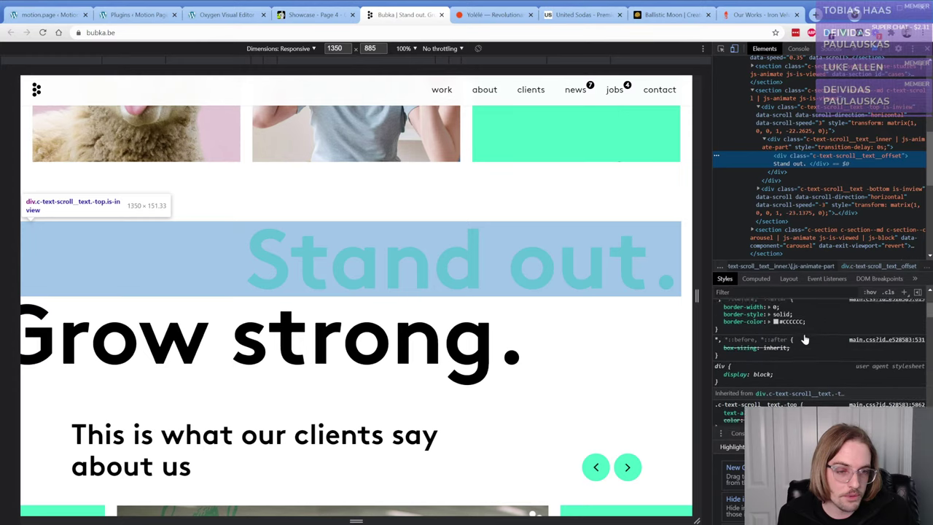
click(803, 148)
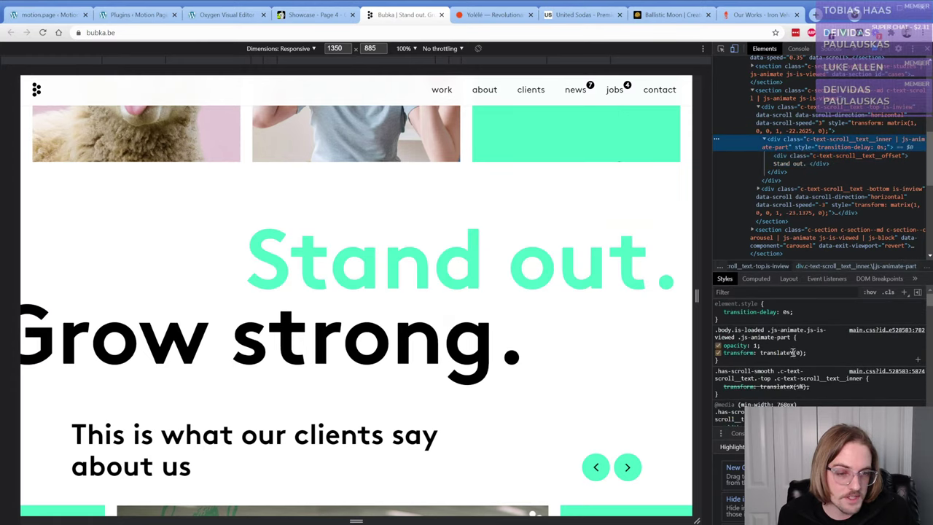
scroll(800, 365, down, 3)
scroll(799, 364, up, 2)
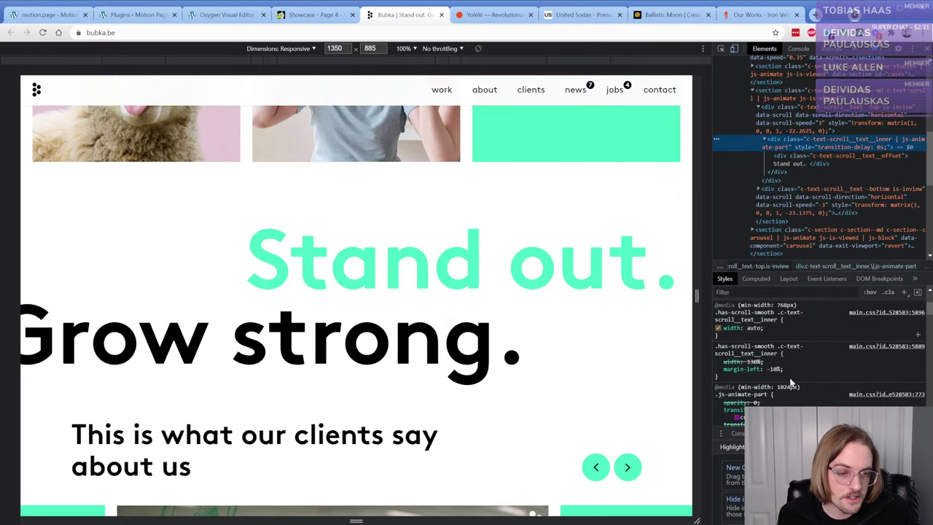
scroll(791, 377, down, 4)
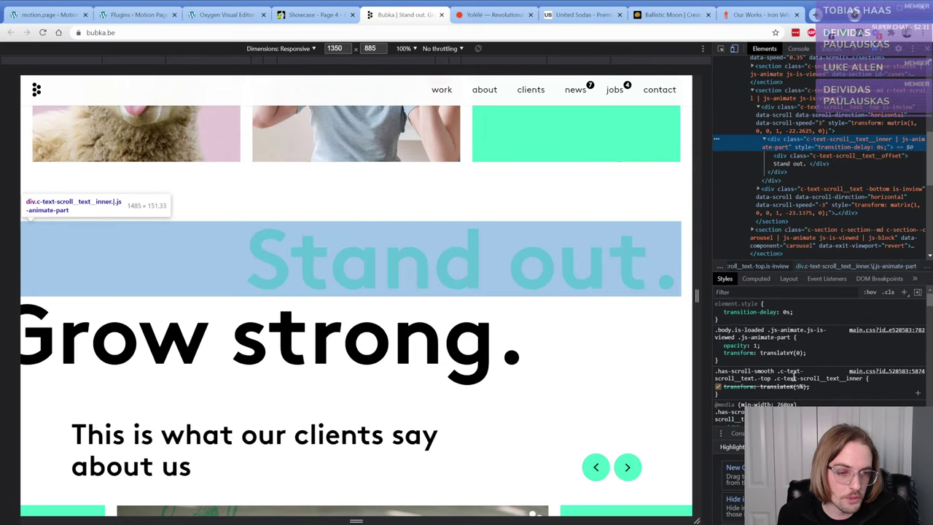
scroll(794, 380, down, 1)
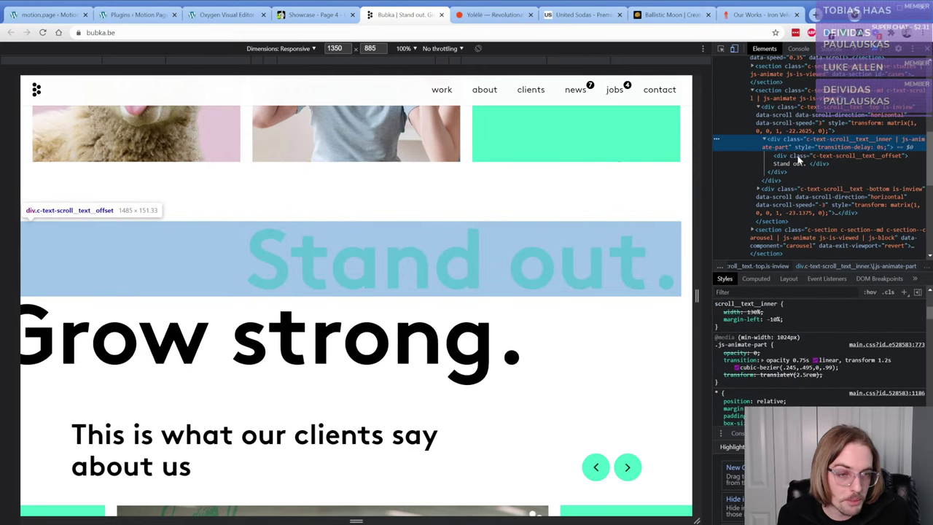
click(799, 158)
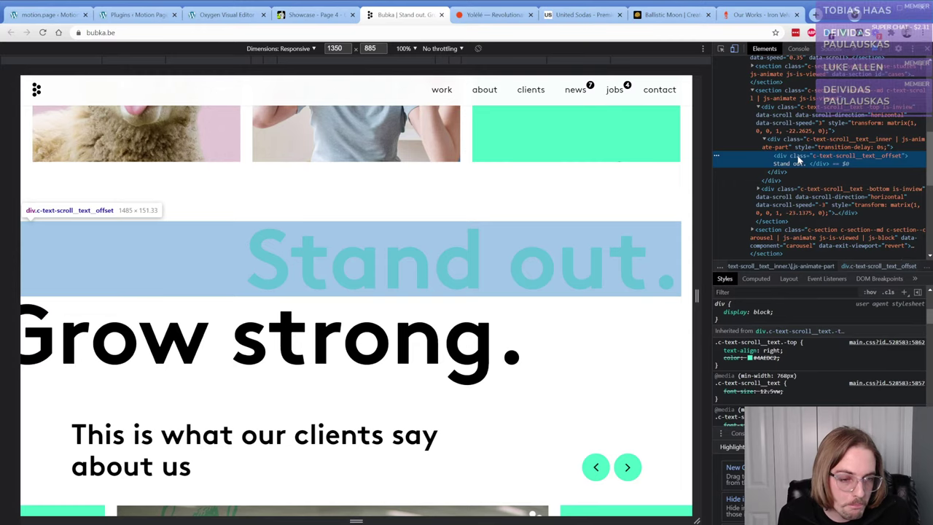
click(802, 123)
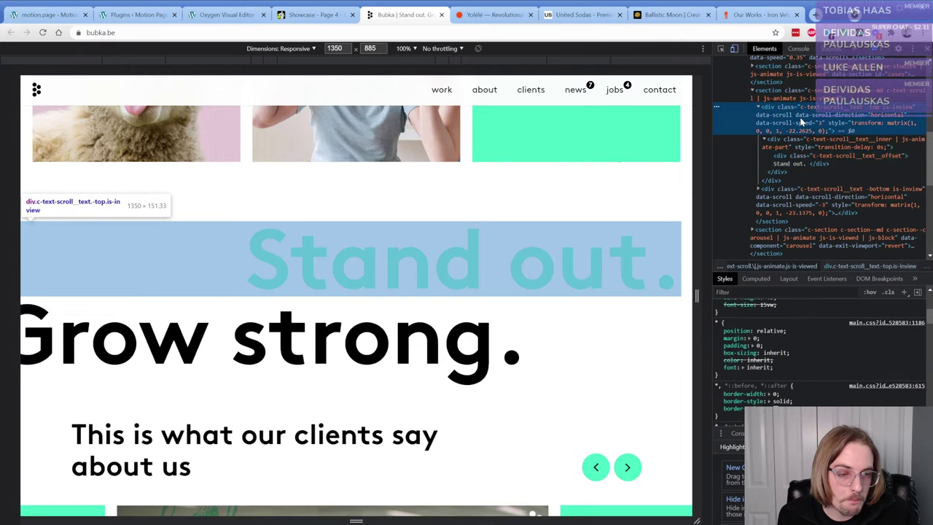
scroll(775, 365, up, 5)
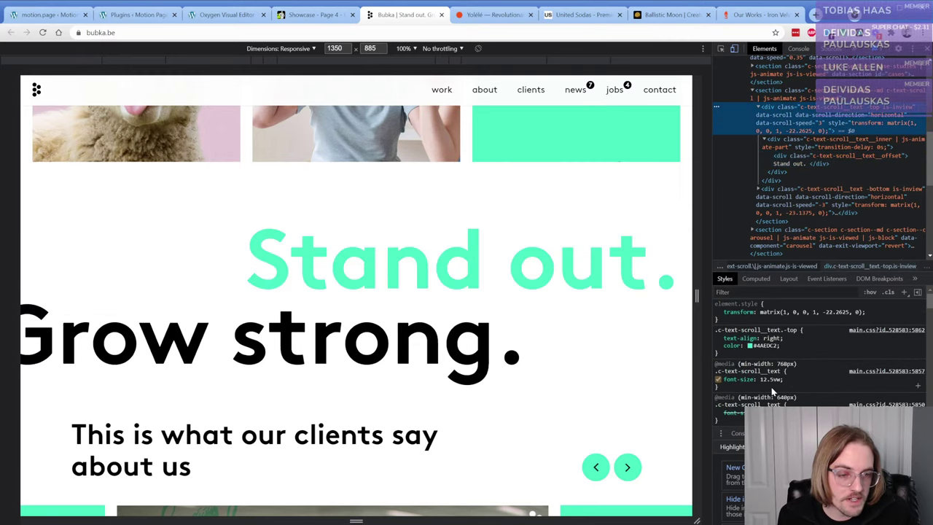
- Set the "Stand Out." heading's font size to 12.5 vw in the Oxygen editor
click(213, 16)
click(518, 166)
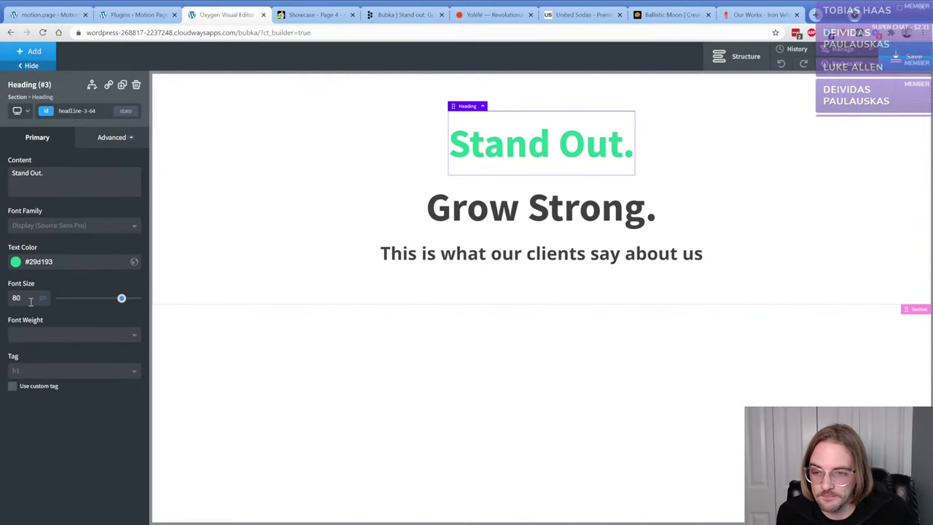
mouse_move(42, 302)
click(46, 331)
double_click(16, 298)
text(12.5)
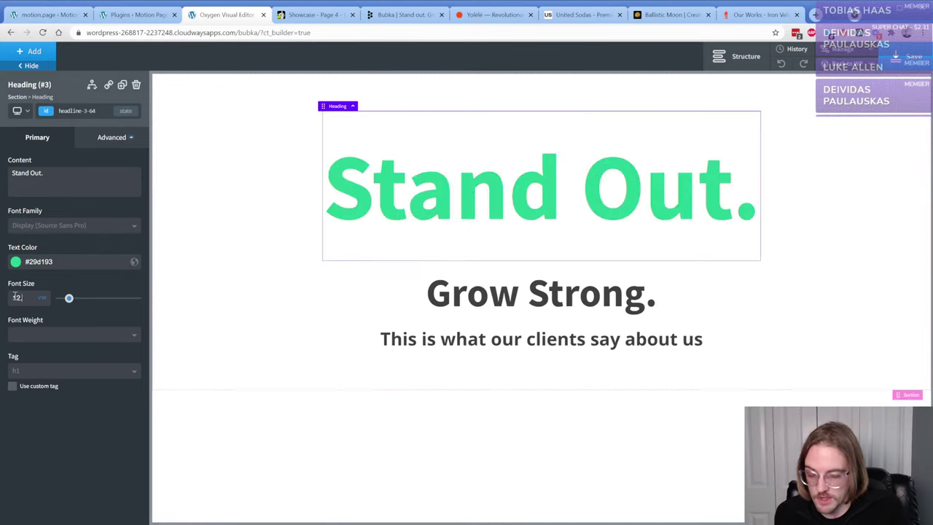
- Copy the "Stand Out." font size value to the "Grow Strong." heading and set its unit to vw, giving 12.5 vw
double_click(19, 297)
key(ctrl+c)
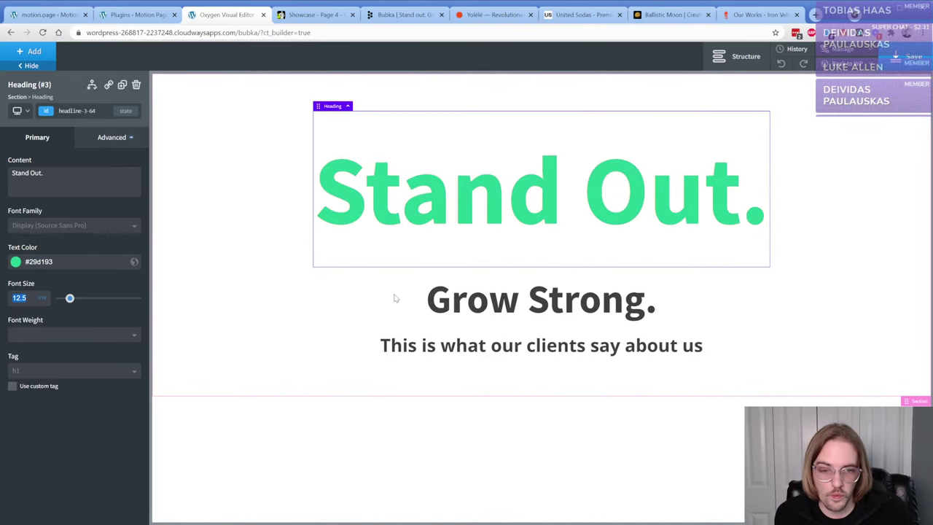
click(467, 299)
double_click(16, 298)
key(ctrl+v)
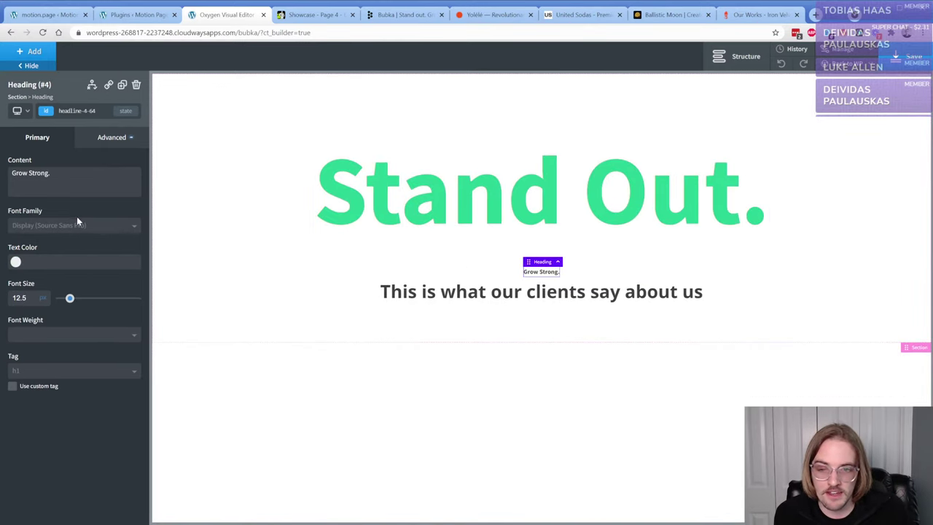
click(45, 299)
click(46, 333)
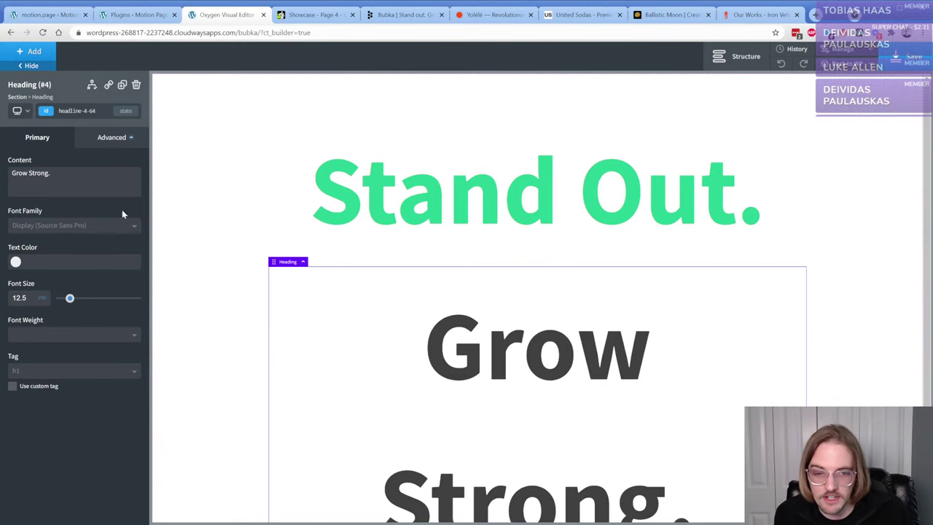
- Set the "Grow Strong." heading's line height to 1 in its typography styles
click(111, 138)
click(64, 242)
click(36, 345)
text(1)
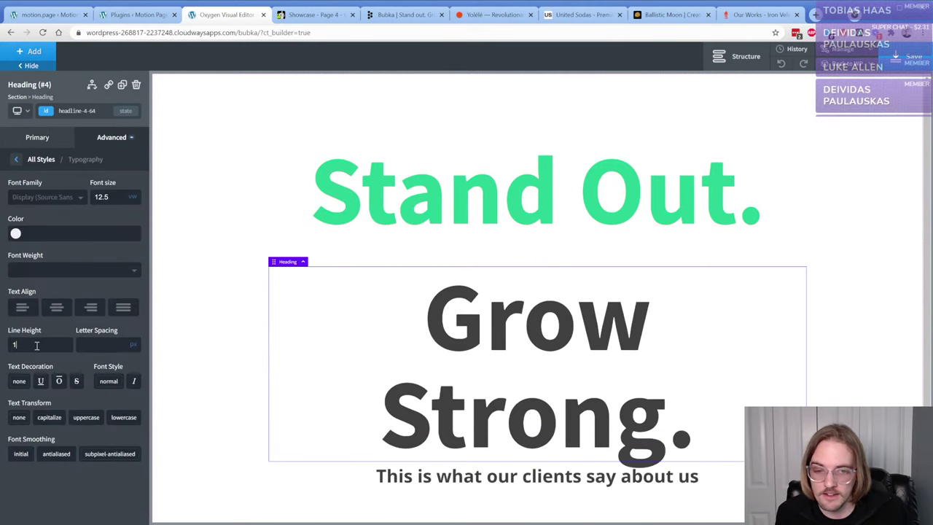
- Give the "Stand Out." heading a line height of 1 in its typography styles
click(427, 250)
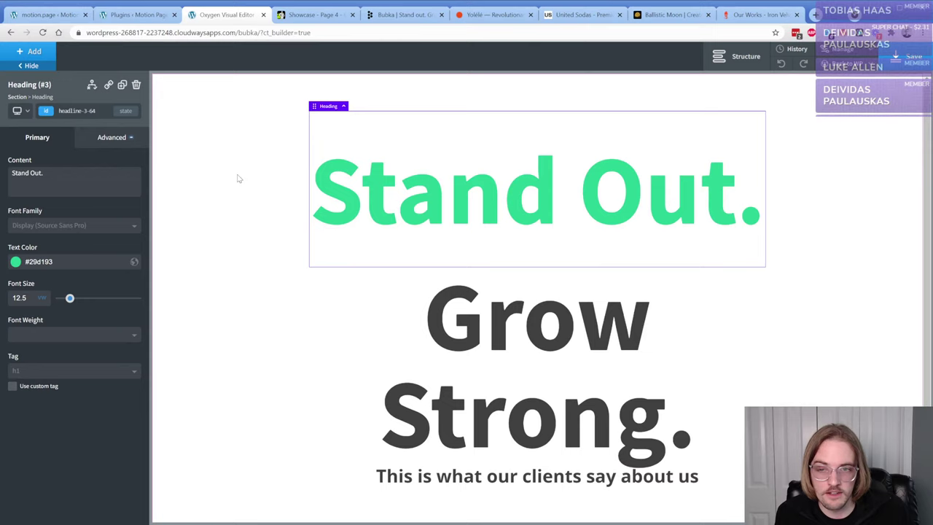
click(119, 143)
click(75, 245)
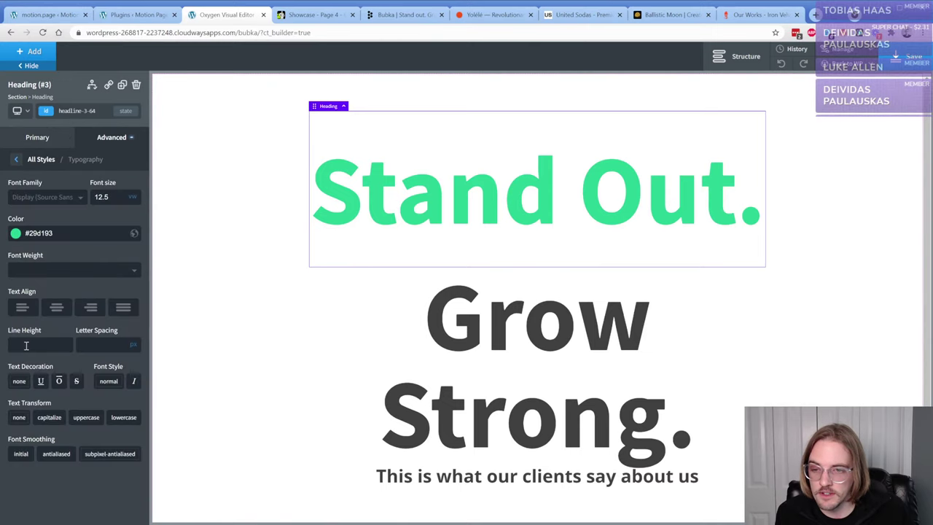
click(26, 346)
text(1)
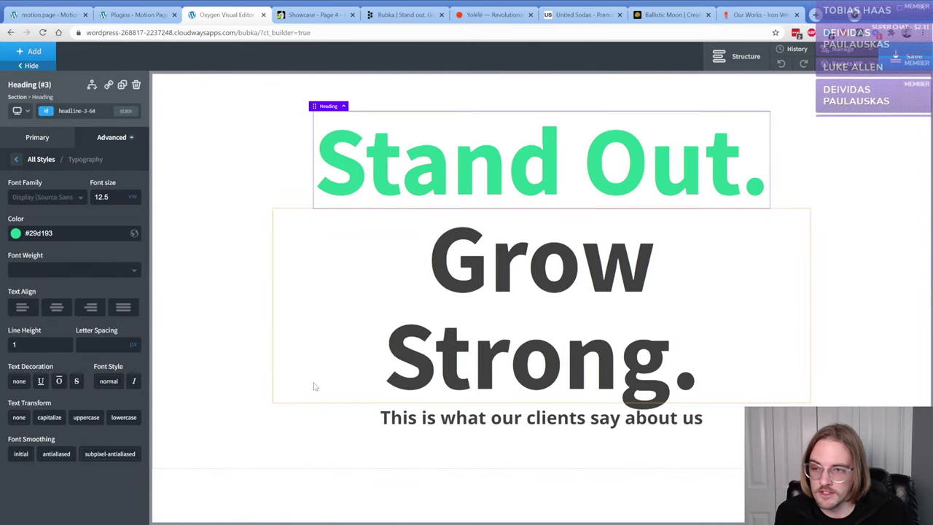
click(459, 415)
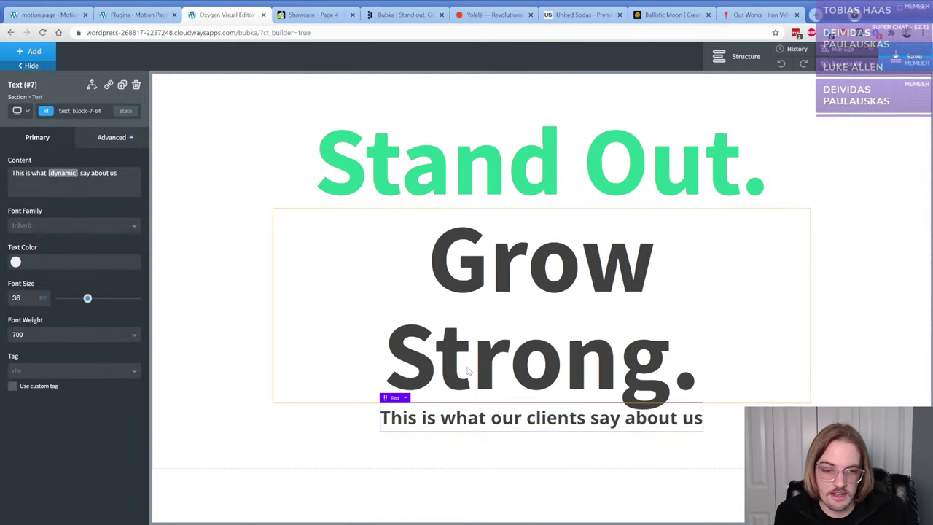
click(364, 340)
click(267, 290)
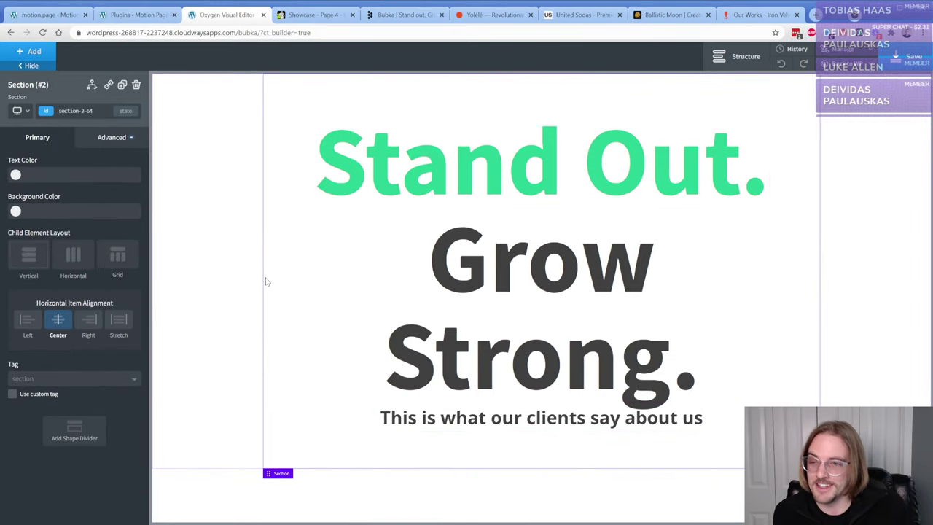
click(404, 145)
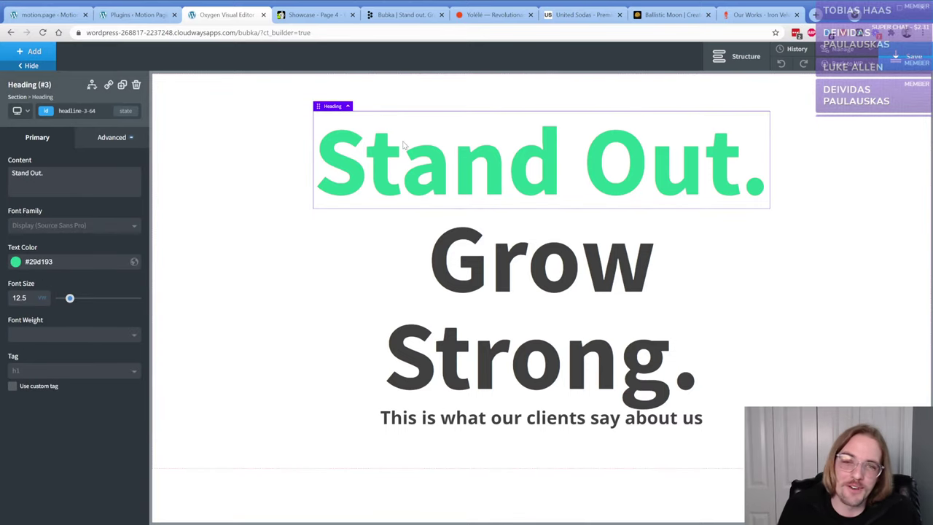
click(493, 350)
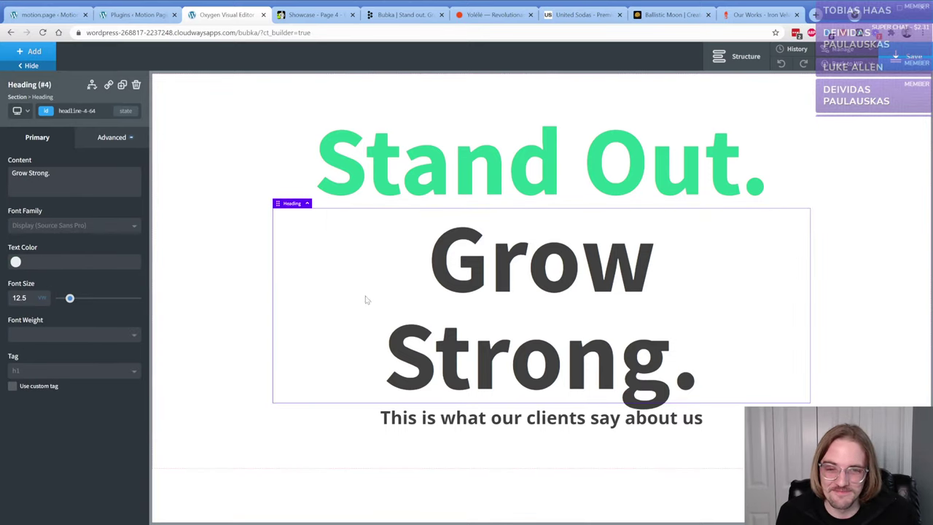
- Set the section's container width to full-width in its size and spacing styles
click(248, 194)
click(112, 137)
click(98, 198)
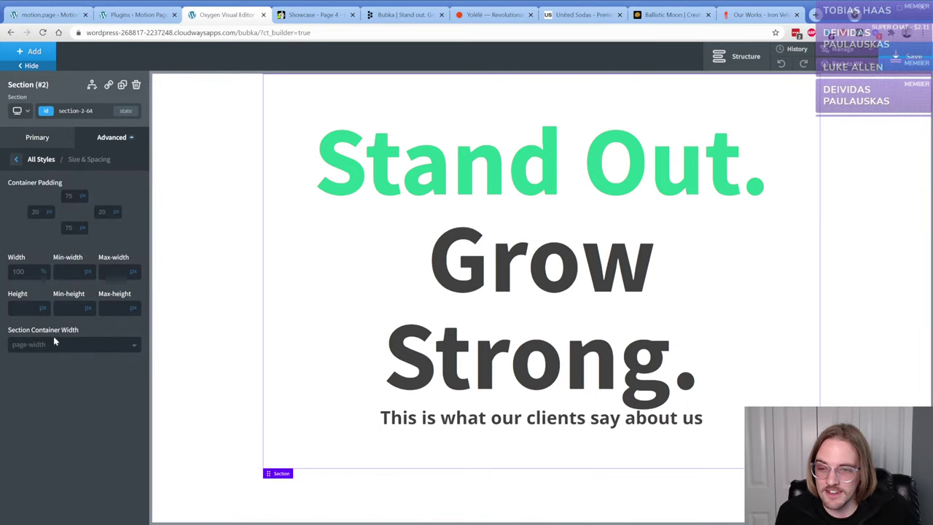
click(52, 344)
click(44, 376)
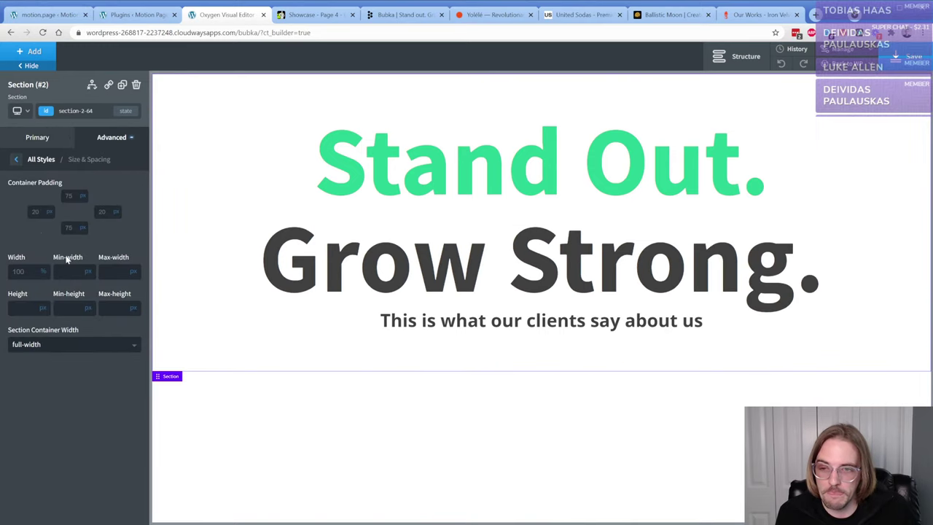
- Set the section's left and right container padding to 0
click(36, 212)
text(0)
click(100, 211)
text(0)
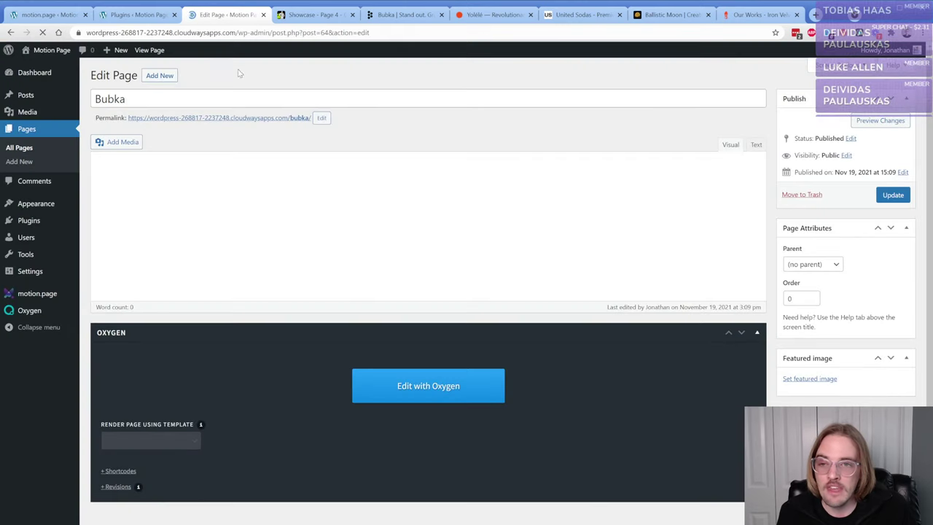
- Replace the old Plugins and motion.page tabs with a fresh motion.page tab and create a new timeline
middle_click(116, 21)
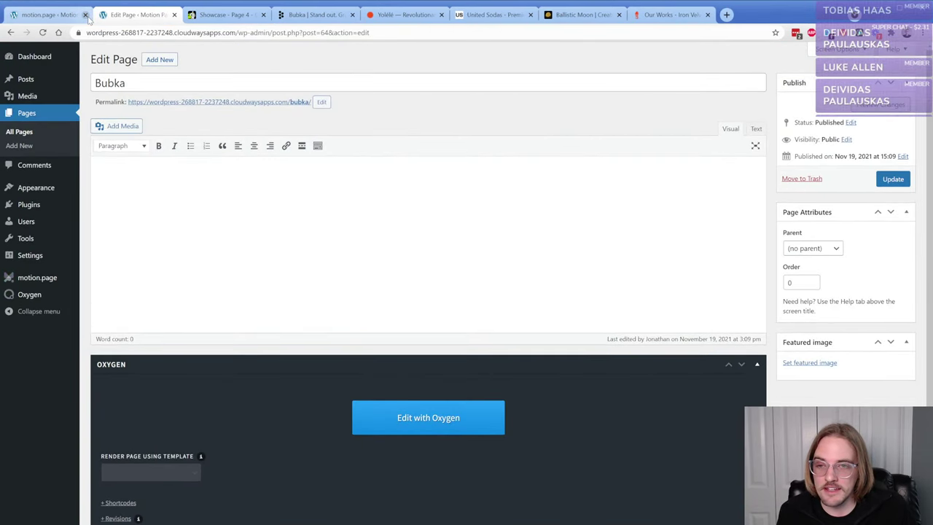
click(85, 14)
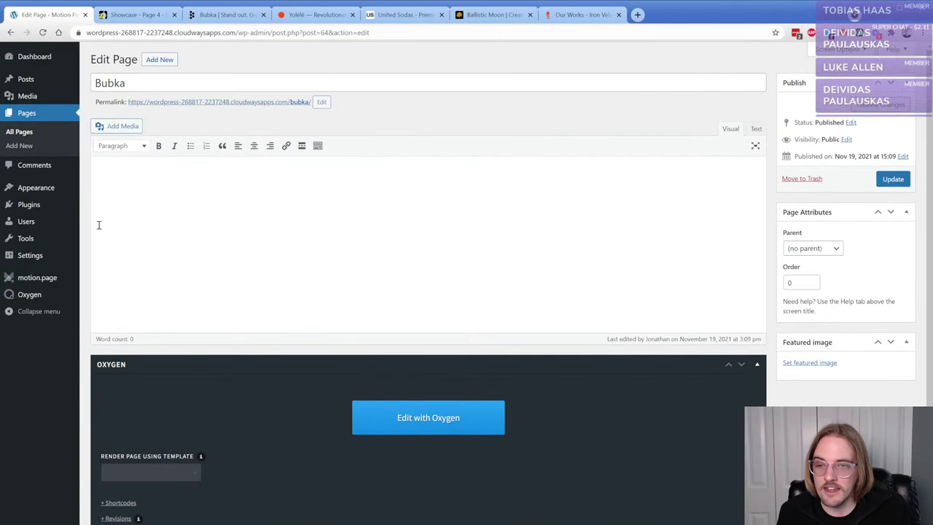
middle_click(38, 278)
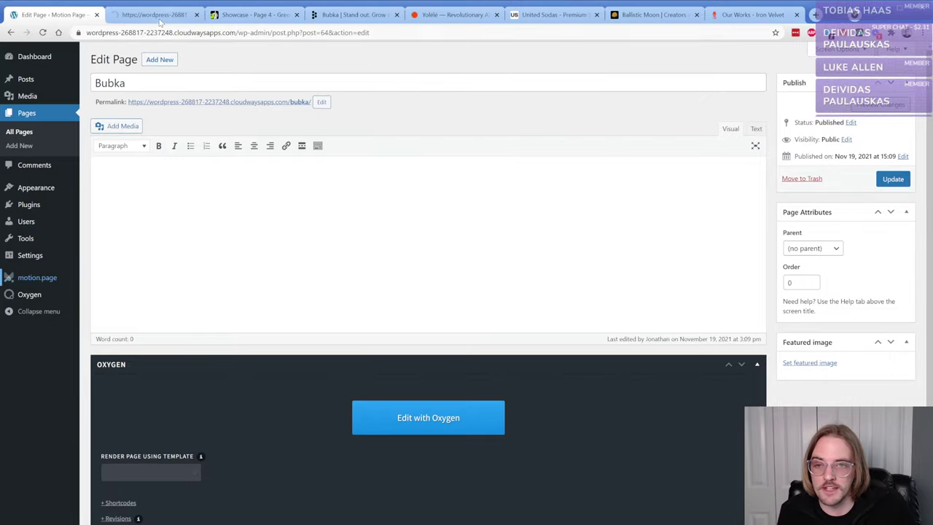
click(161, 16)
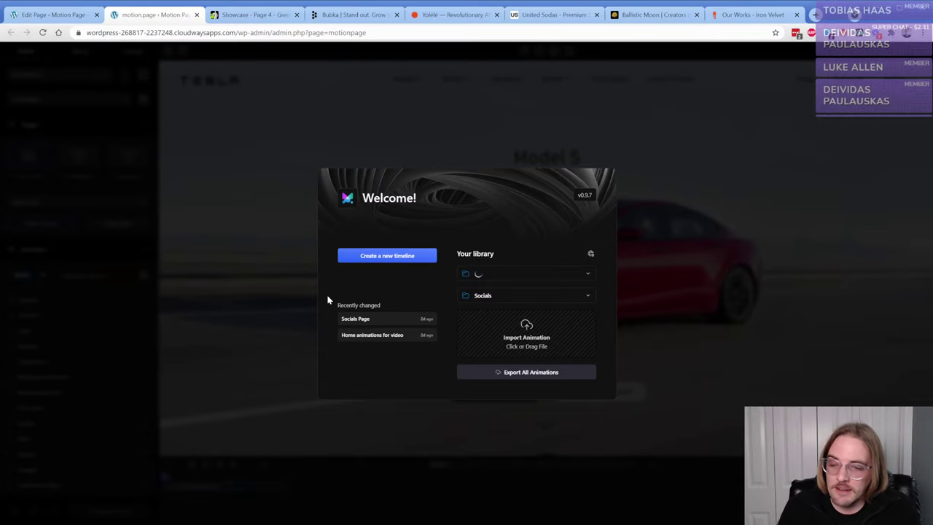
click(384, 256)
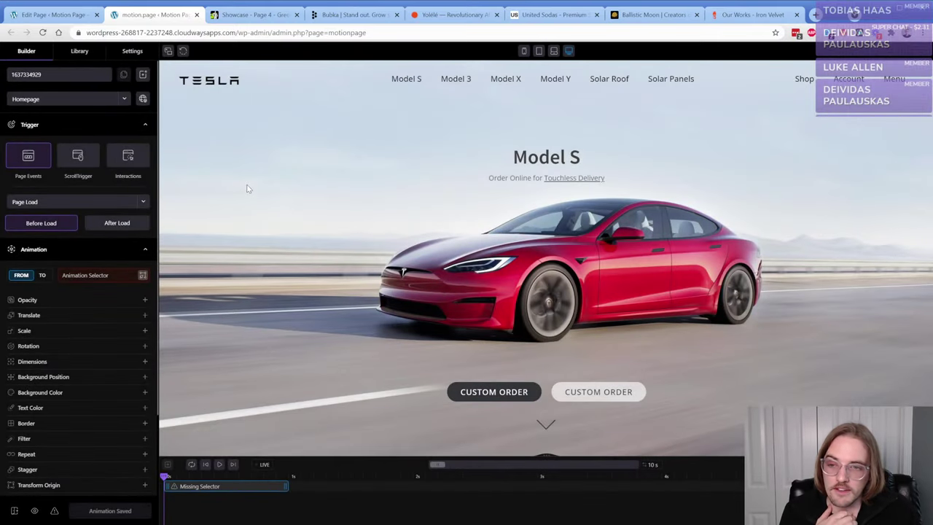
- Rename the timeline as "Bubka" and assign it to the Bubka page
double_click(73, 74)
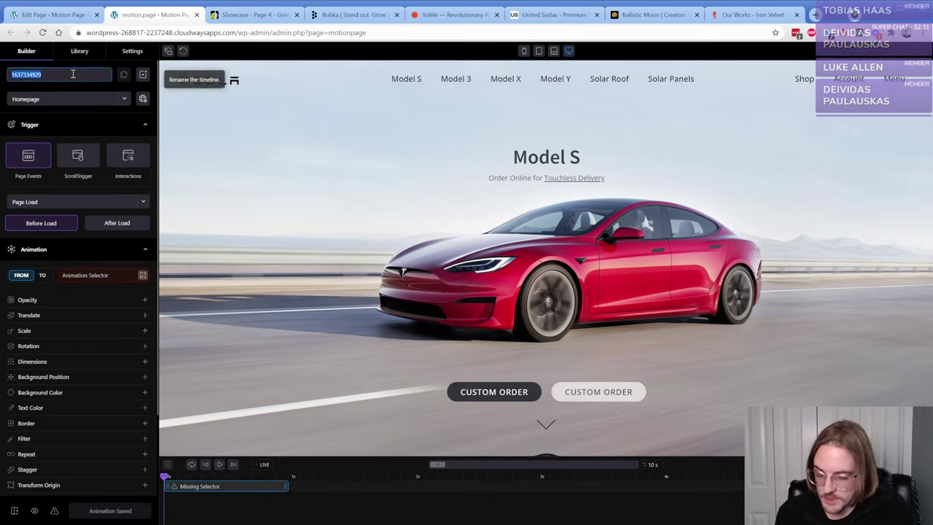
text(Bubka)
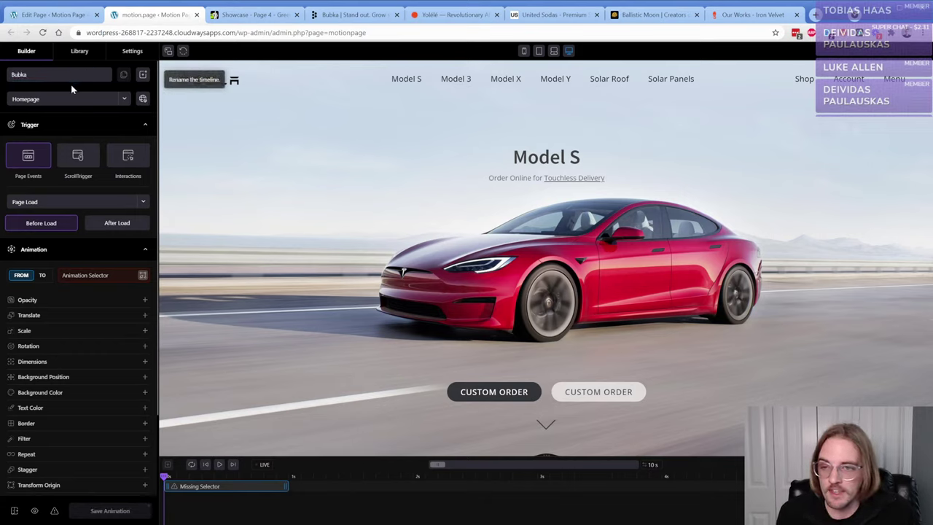
click(76, 99)
click(45, 156)
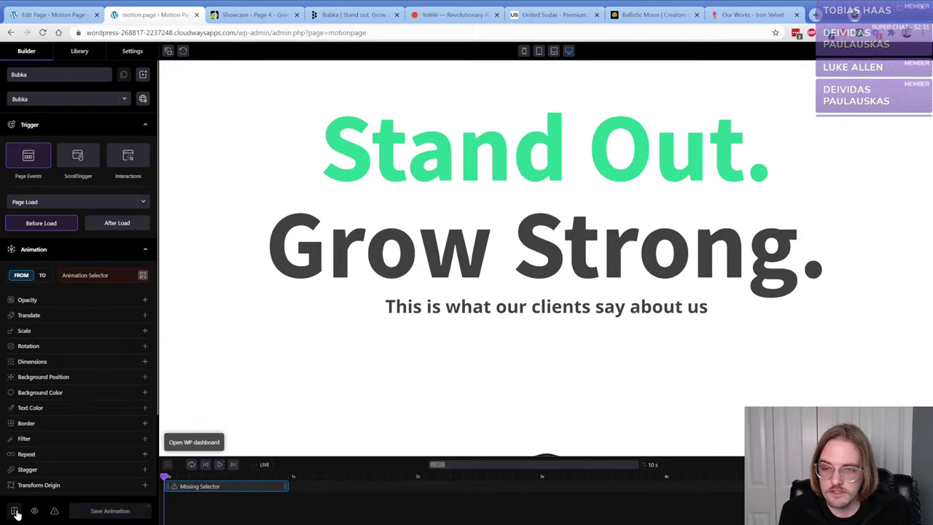
- Return to the Bubka page's WordPress edit screen and open the page in the Oxygen editor
click(69, 16)
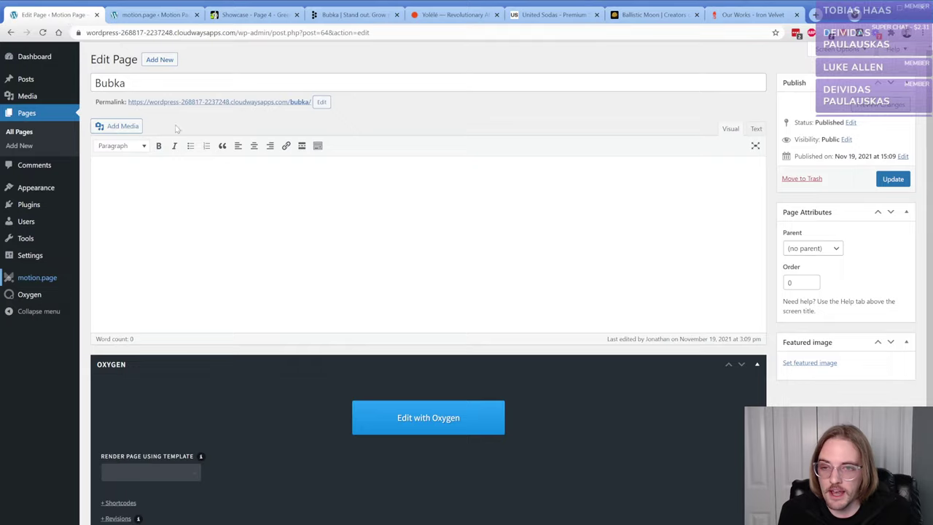
click(397, 417)
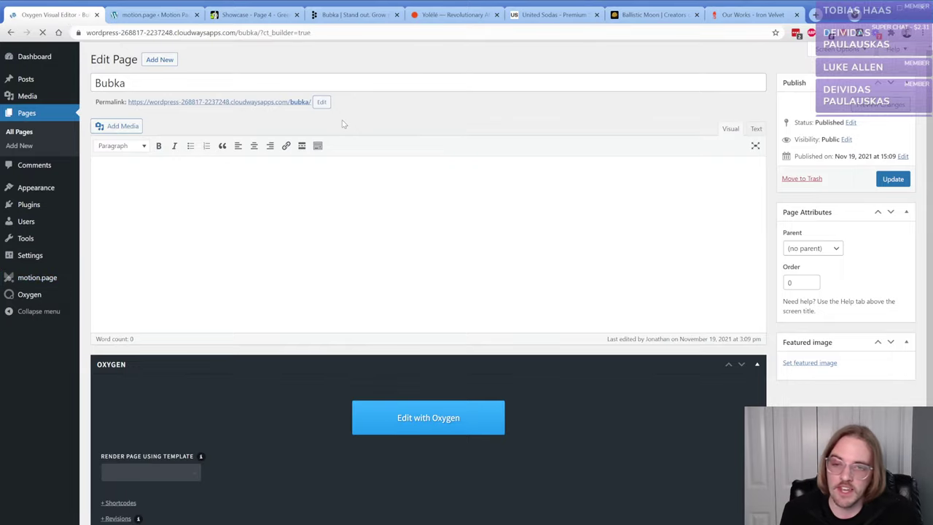
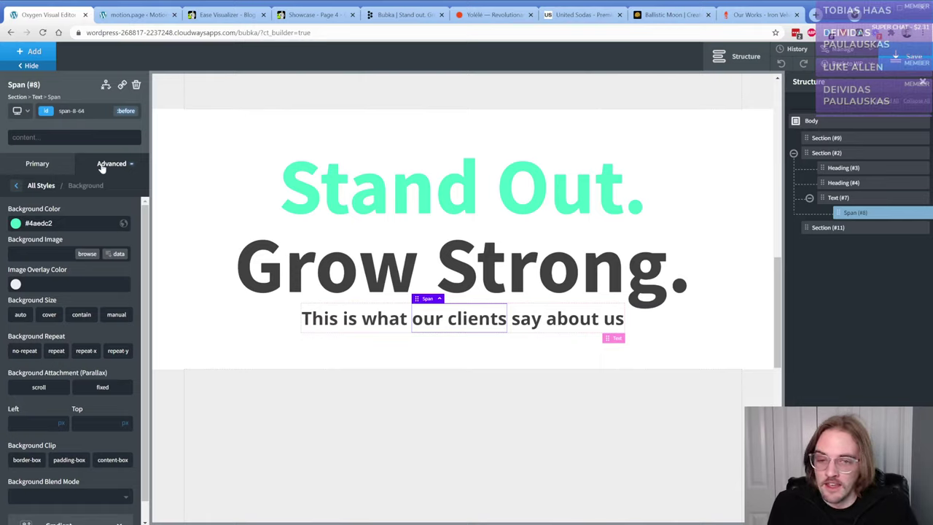
- Set the width of the "our clients" span's :before state to 100% in its size and spacing styles
click(102, 166)
click(63, 218)
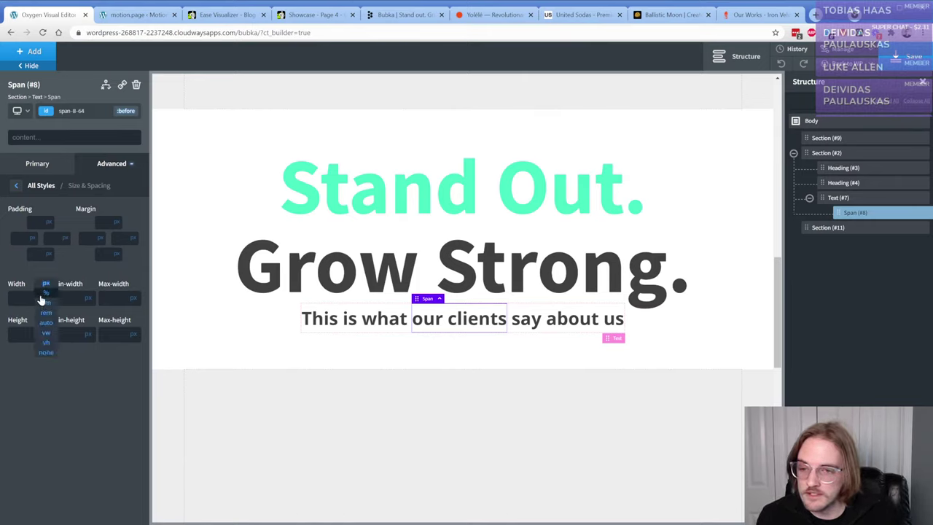
click(41, 308)
text(100)
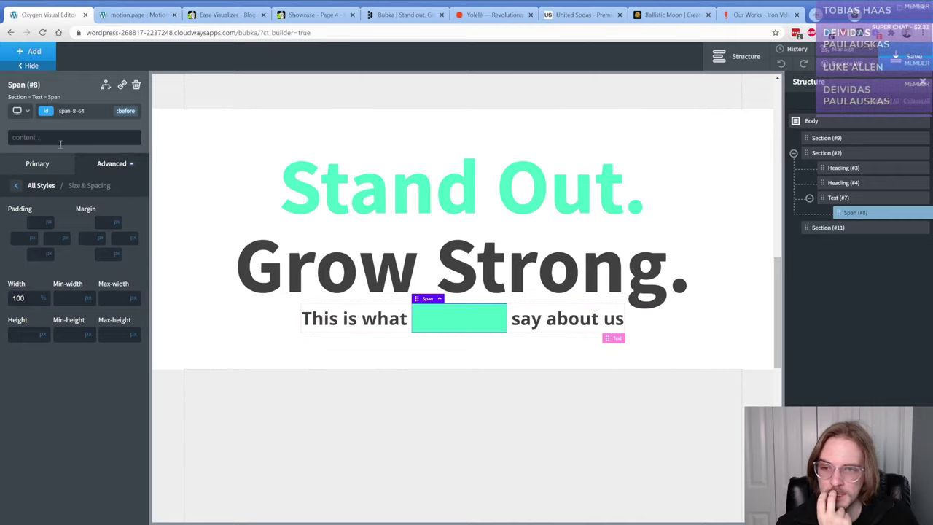
- Try "ggg" and "our clients" as content of the span's :before state and clear the content again
text(ggg)
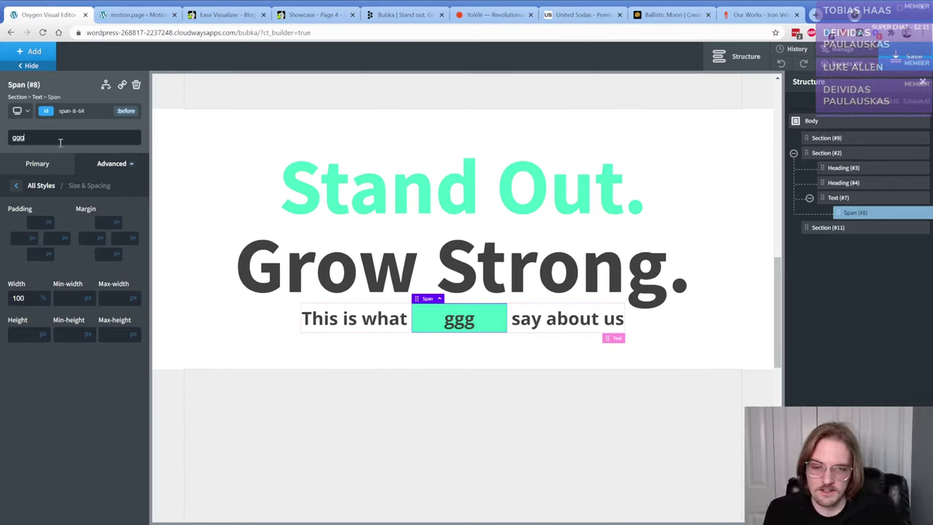
key(BackSpace)
key(BackSpace)
key(BackSpace)
text(our clients)
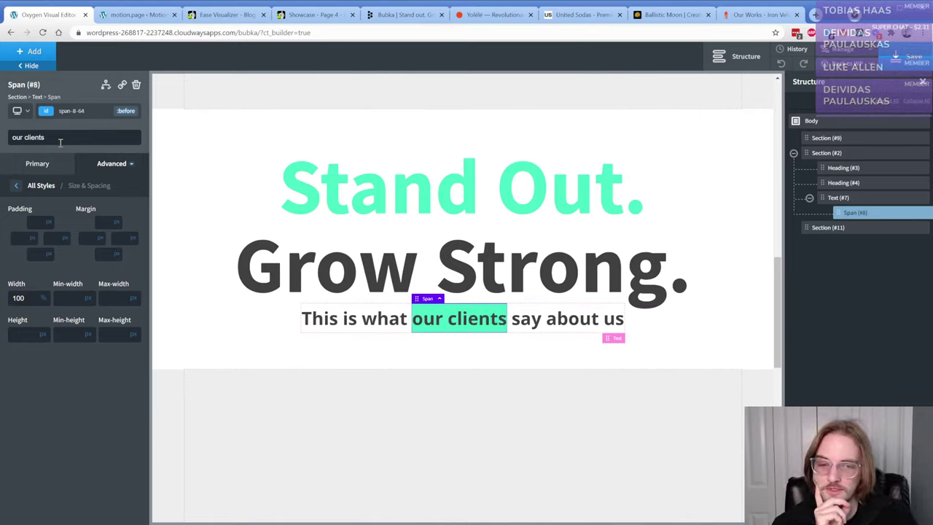
double_click(31, 297)
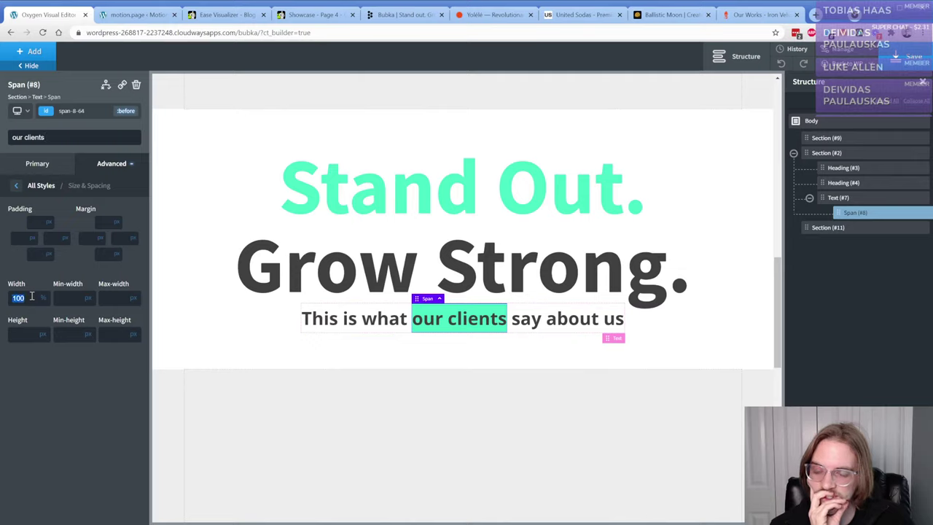
triple_click(65, 135)
key(BackSpace)
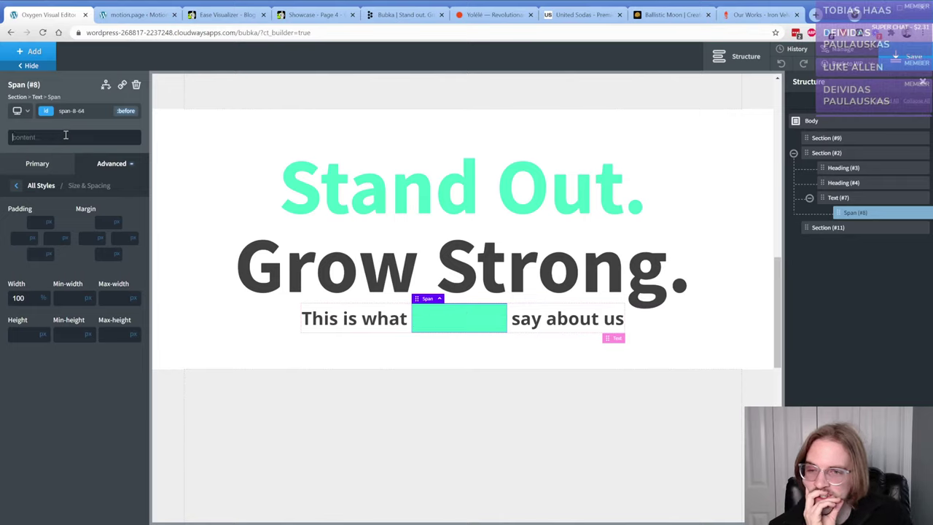
- Try a z-index of 2 in the layout styles of the span's :before state and clear it again
click(86, 168)
click(62, 242)
scroll(53, 361, down, 1)
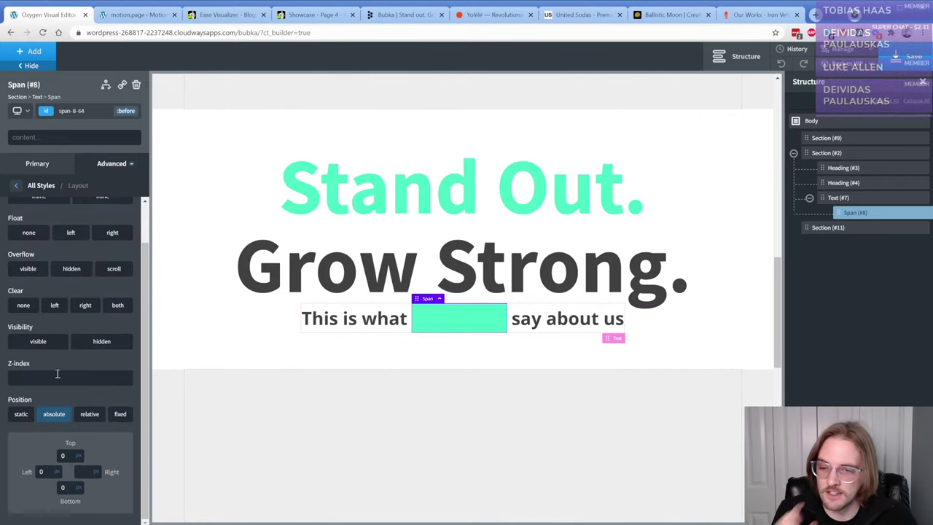
text(2)
click(126, 111)
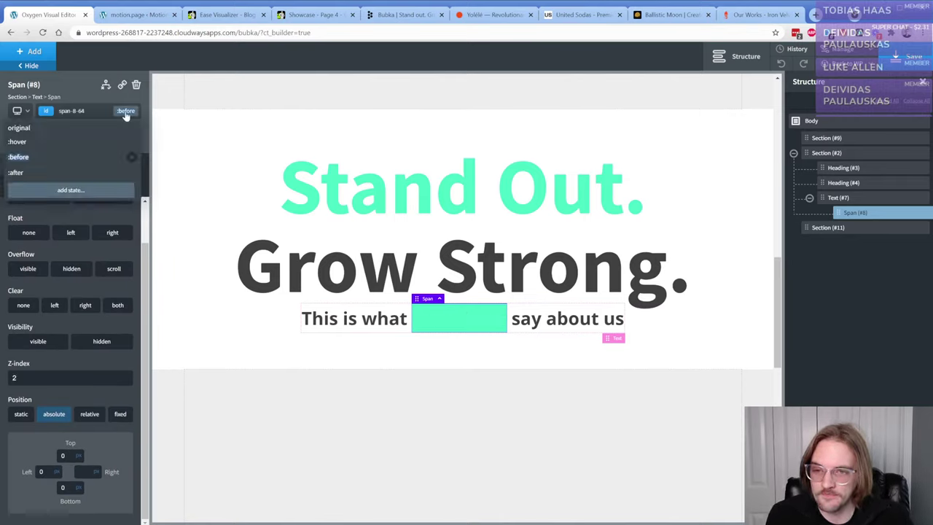
double_click(63, 379)
key(BackSpace)
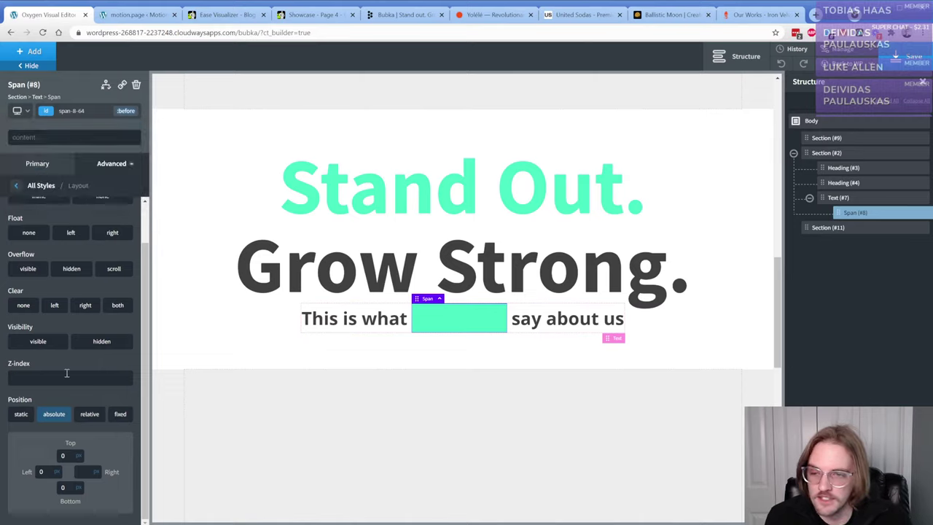
- Try a z-index of 1 on the span's :before state
click(125, 111)
click(73, 155)
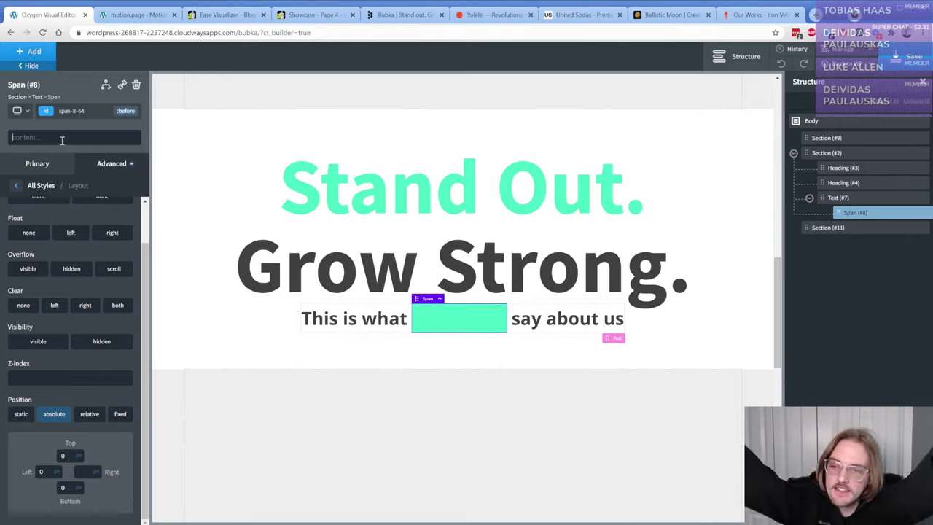
click(62, 139)
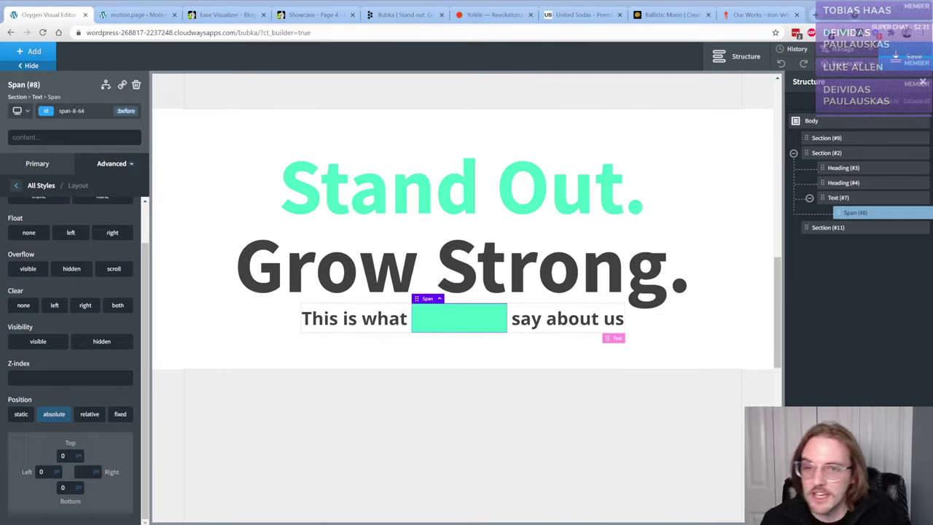
click(66, 375)
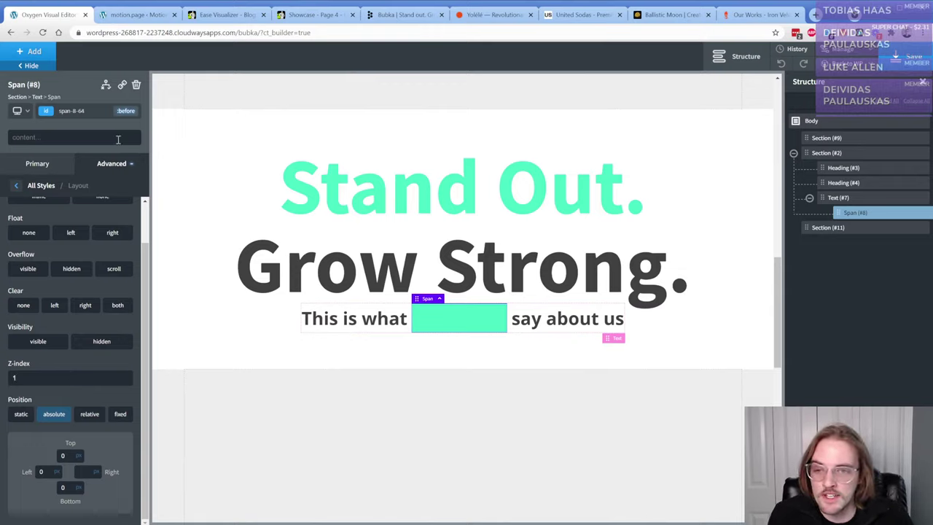
- Check the span's original state layout, then return to its :before state and set the z-index to -1
click(125, 111)
click(89, 129)
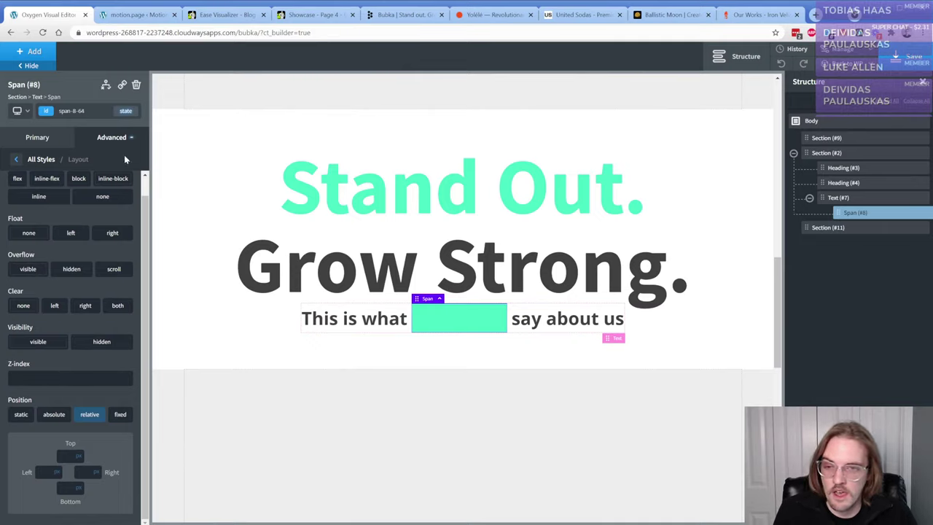
click(125, 111)
click(76, 148)
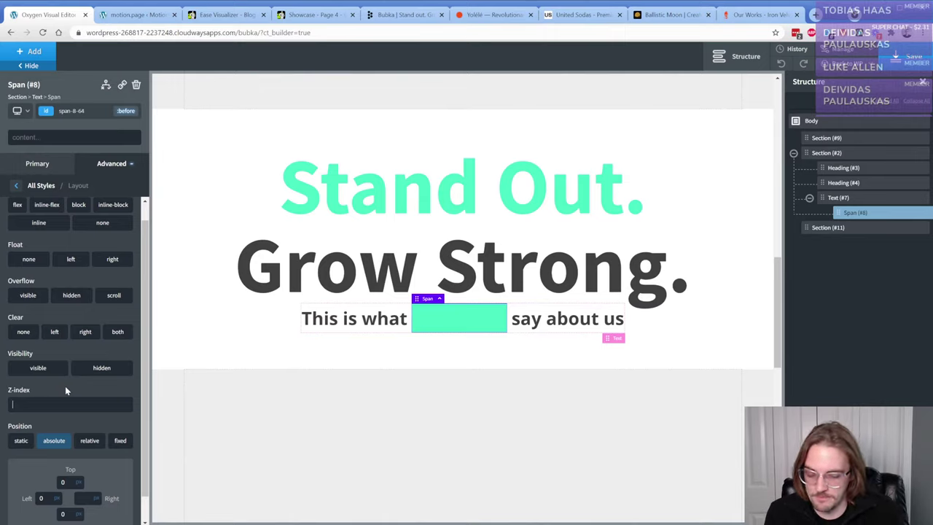
text(-1)
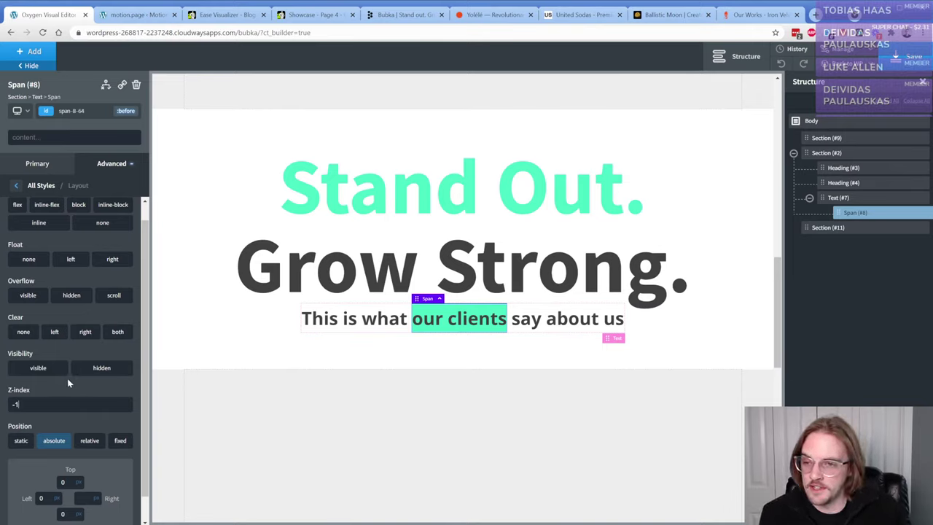
- Review the :before state's background styles, save the page and inspect the highlighted "our clients" text on its front end
click(113, 165)
click(90, 197)
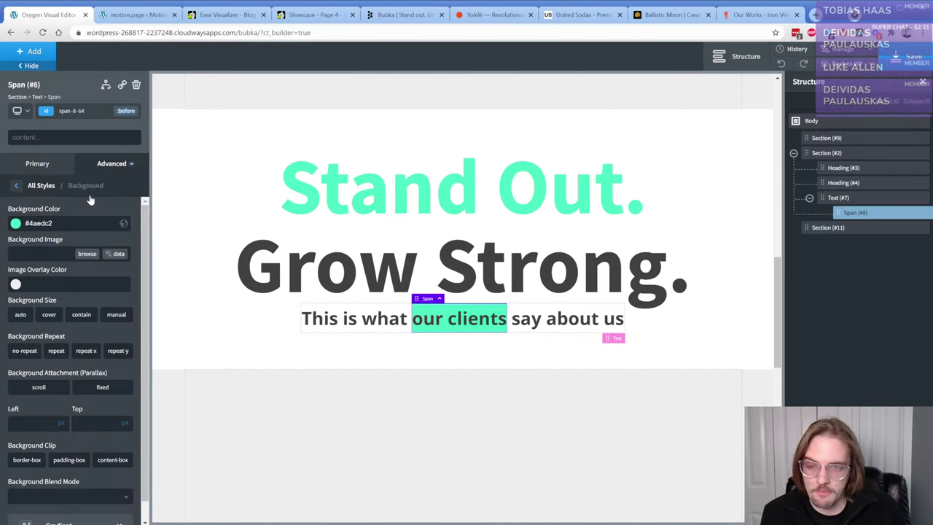
click(902, 64)
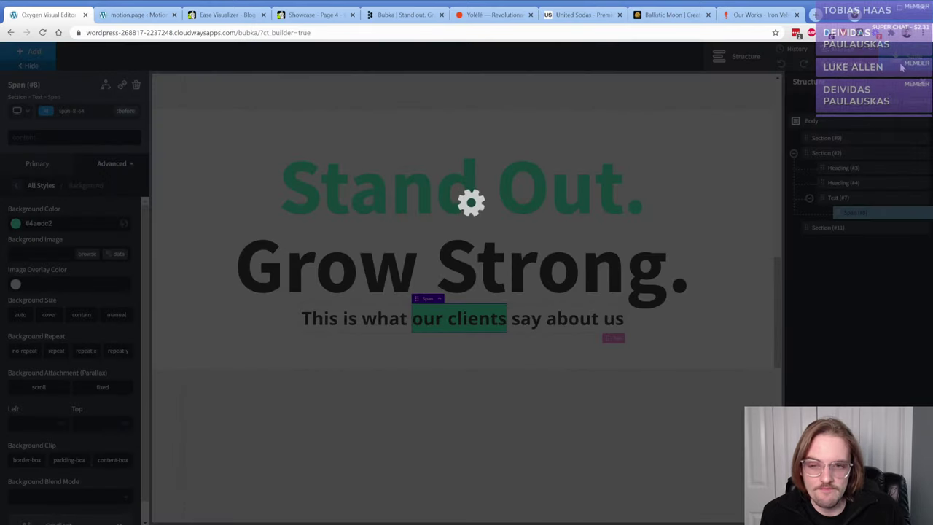
click(835, 96)
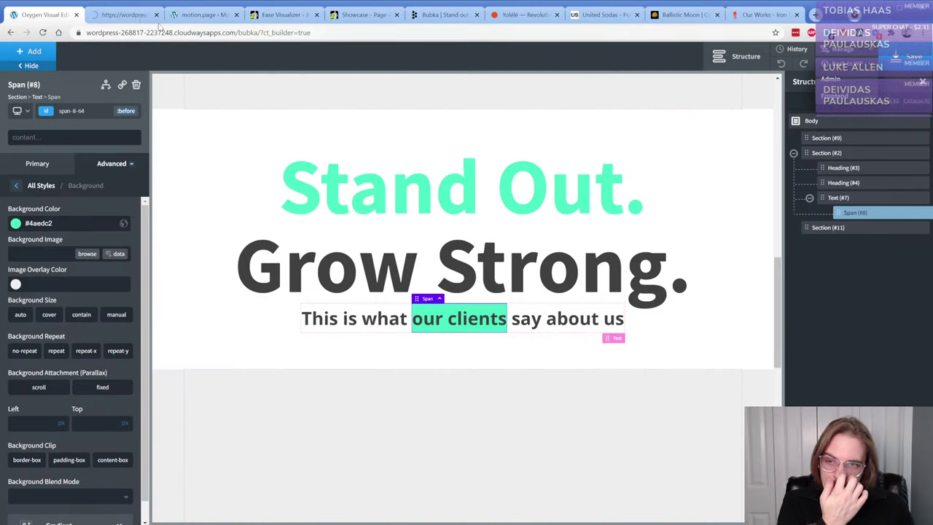
scroll(284, 290, down, 3)
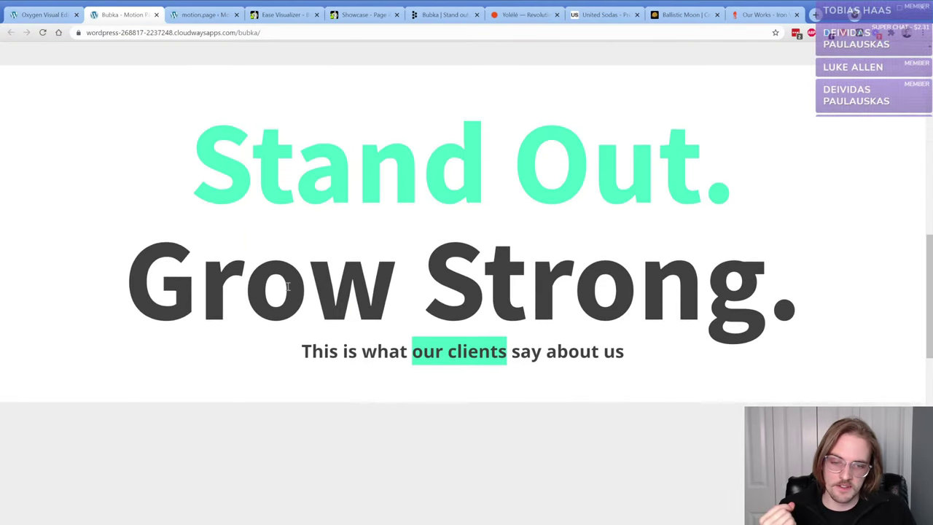
drag(413, 329, 515, 332)
click(504, 336)
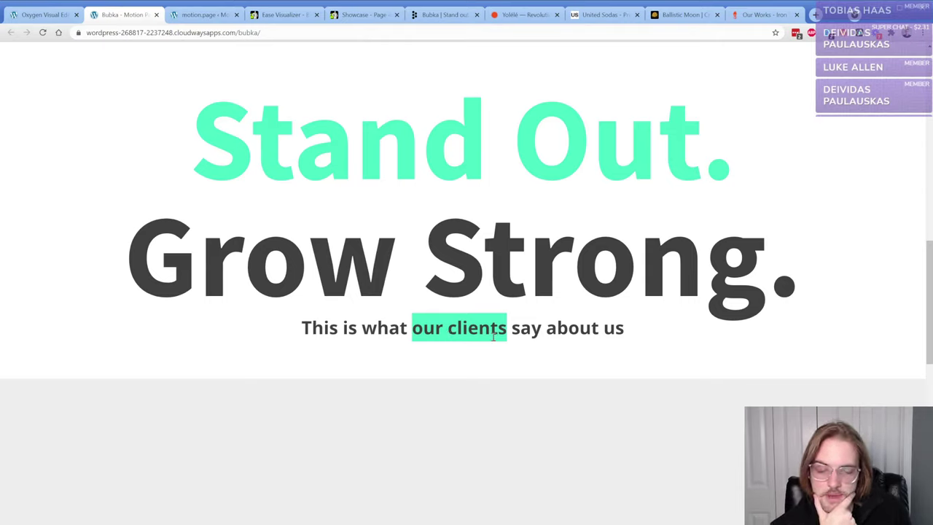
- Switch to the motion.page builder, review both heading animations and preview the timeline near its start
click(59, 16)
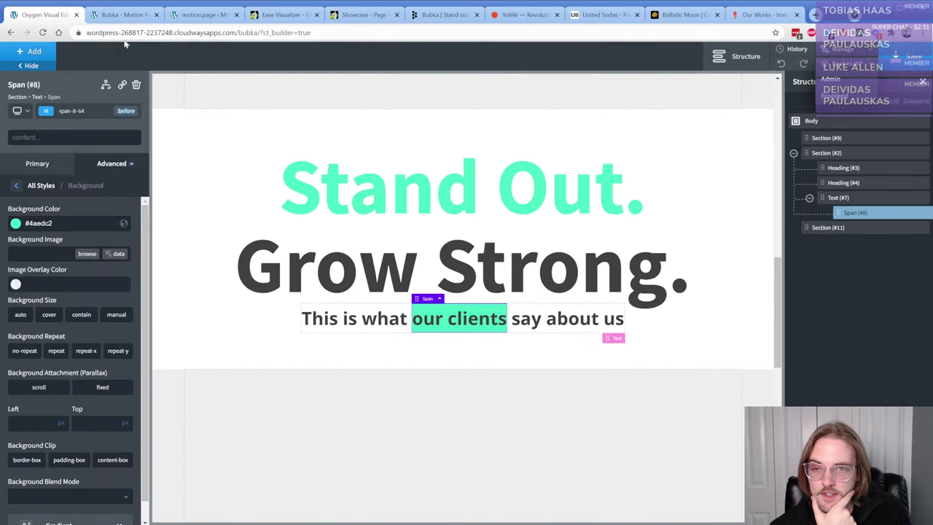
click(195, 16)
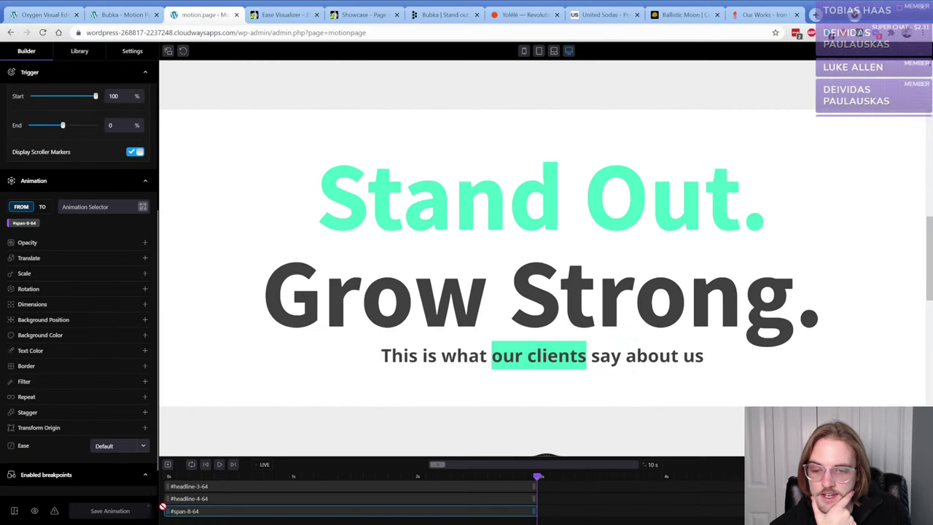
click(194, 498)
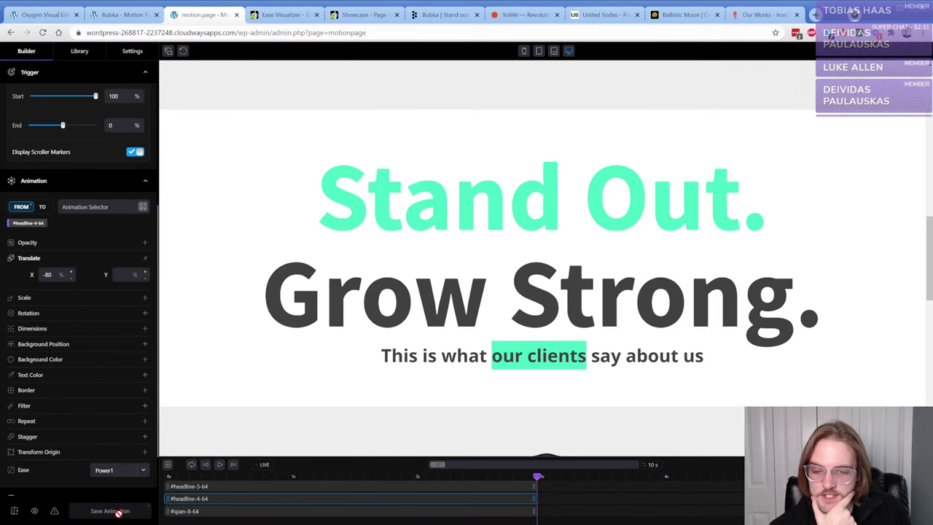
click(191, 486)
click(183, 51)
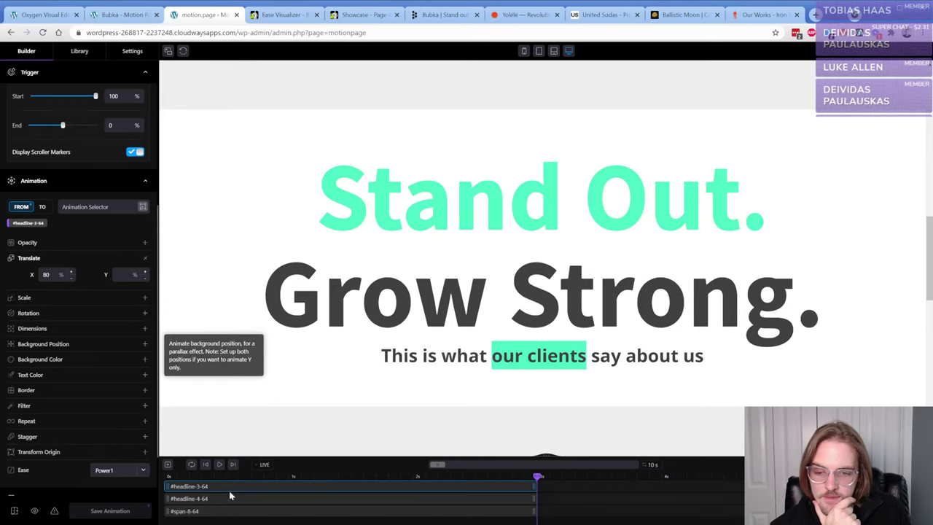
mouse_move(187, 475)
mouse_down()
mouse_move(165, 476)
mouse_move(525, 475)
mouse_move(165, 475)
mouse_move(514, 475)
mouse_move(181, 476)
mouse_up()
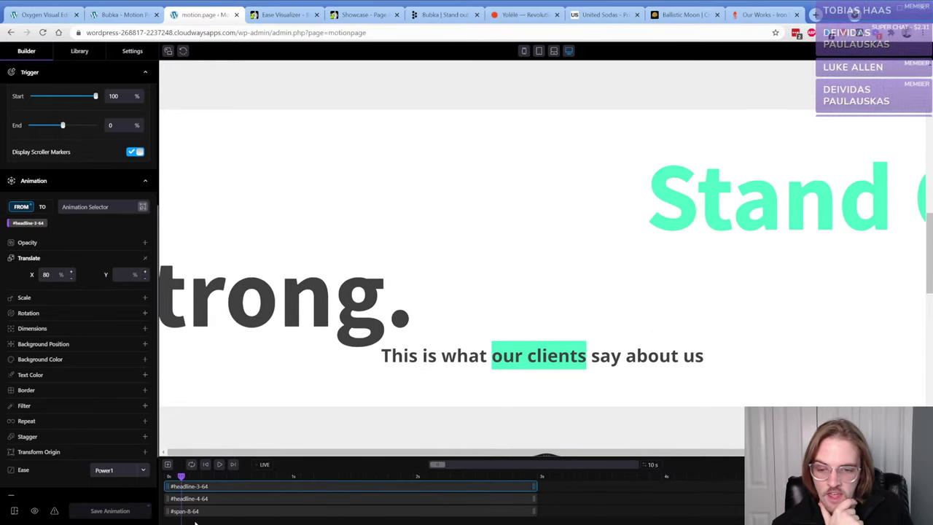
- Try a starting width of 0% on the #span-8-64 animation, then remove the Dimensions setting
click(204, 512)
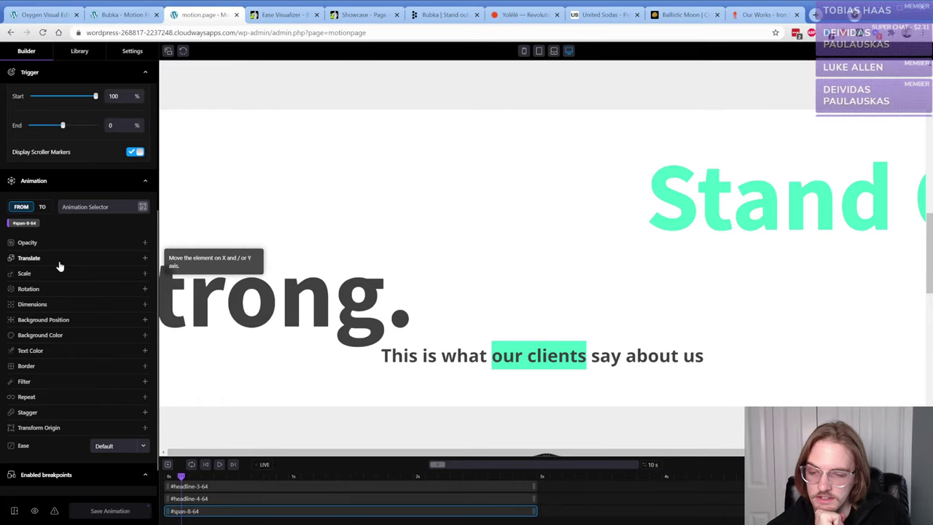
scroll(66, 295, down, 1)
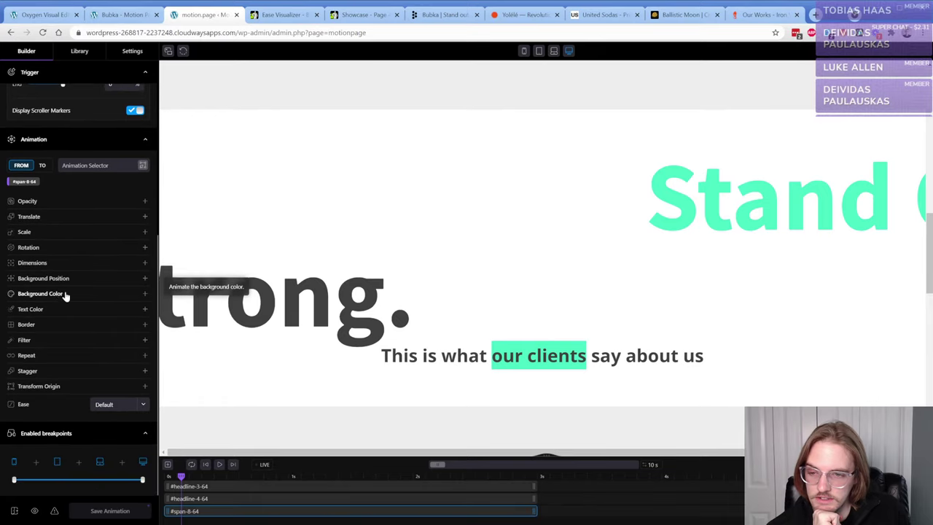
click(43, 248)
click(144, 247)
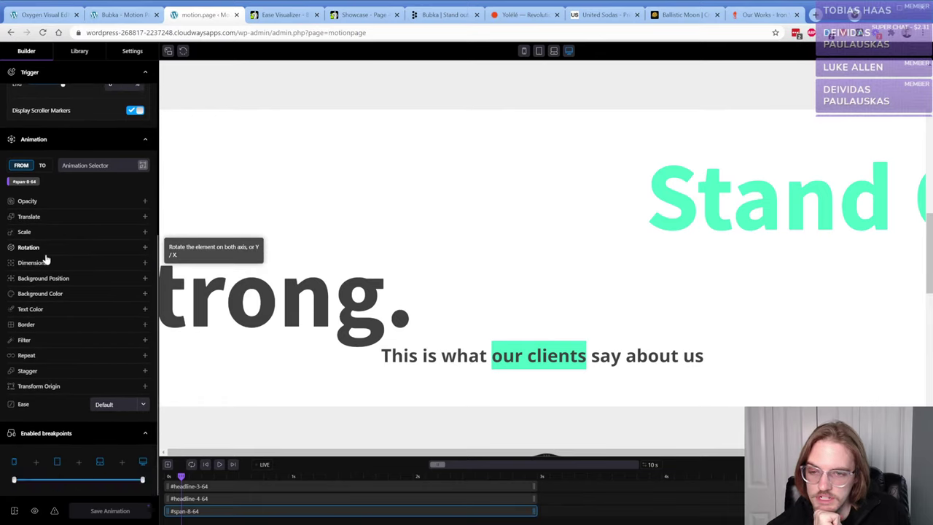
click(44, 263)
click(52, 280)
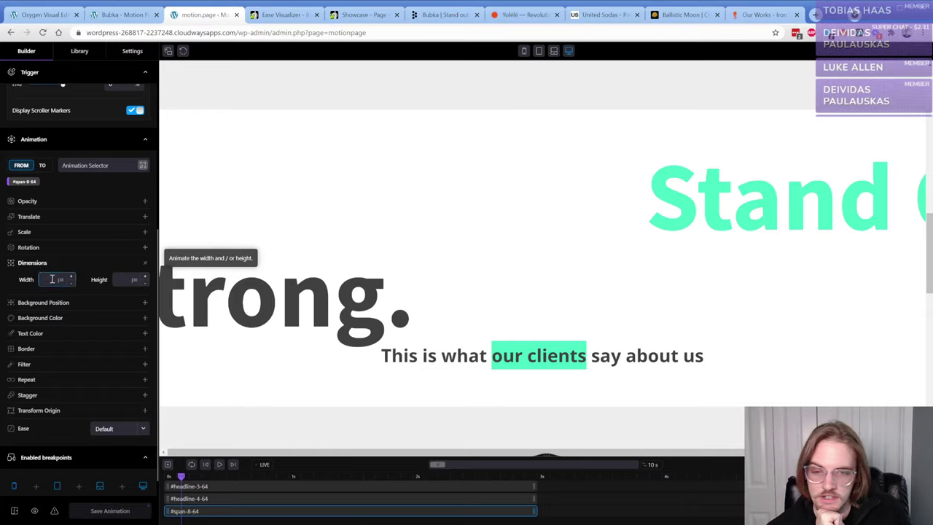
text(%)
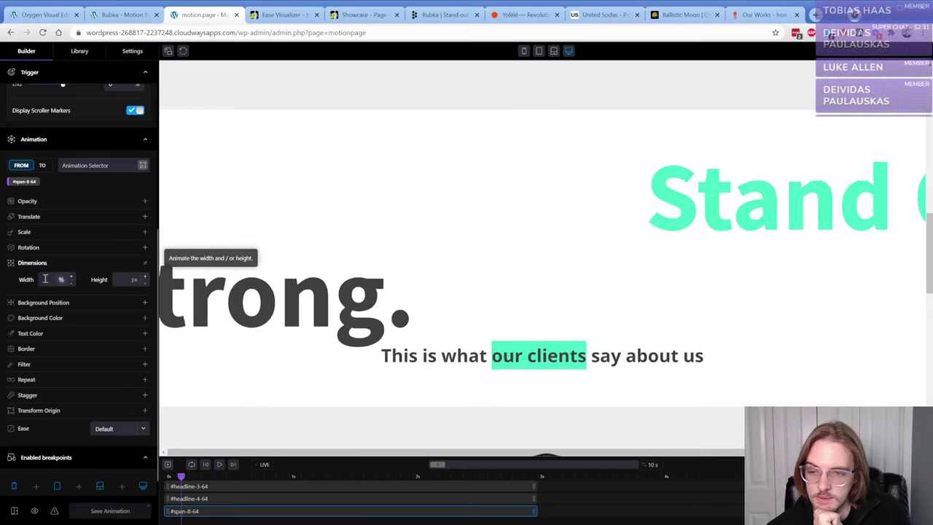
click(45, 278)
text(0)
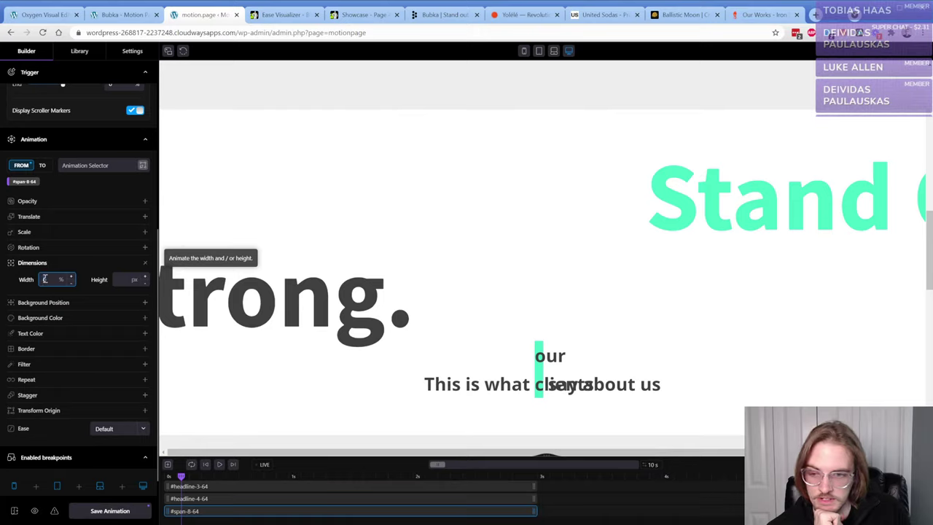
key(BackSpace)
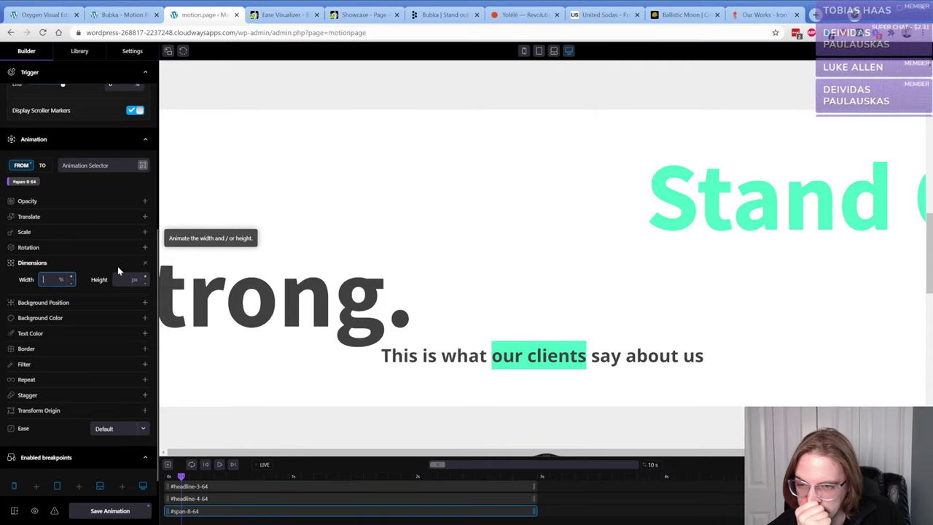
click(145, 264)
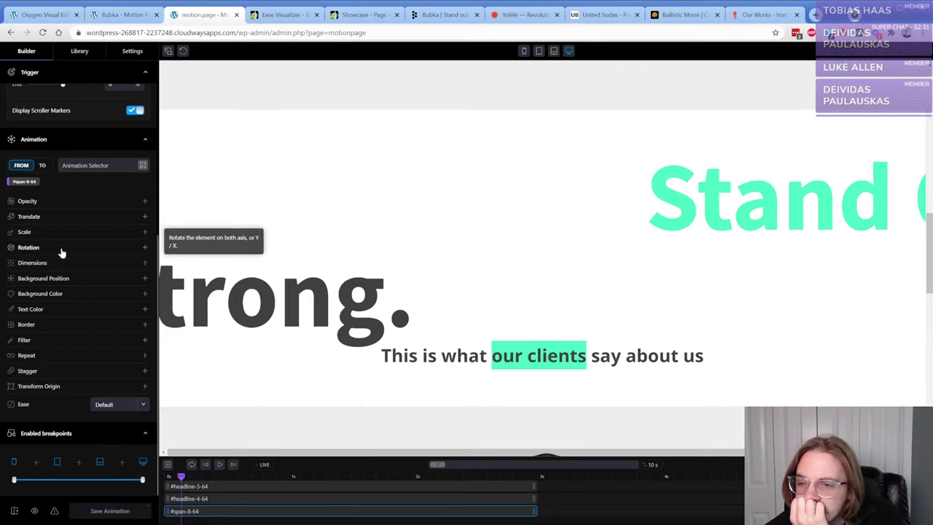
- Remove the #span-8-64 animation selector, pick it again from the "our clients" text, then clear it once more
scroll(66, 248, up, 2)
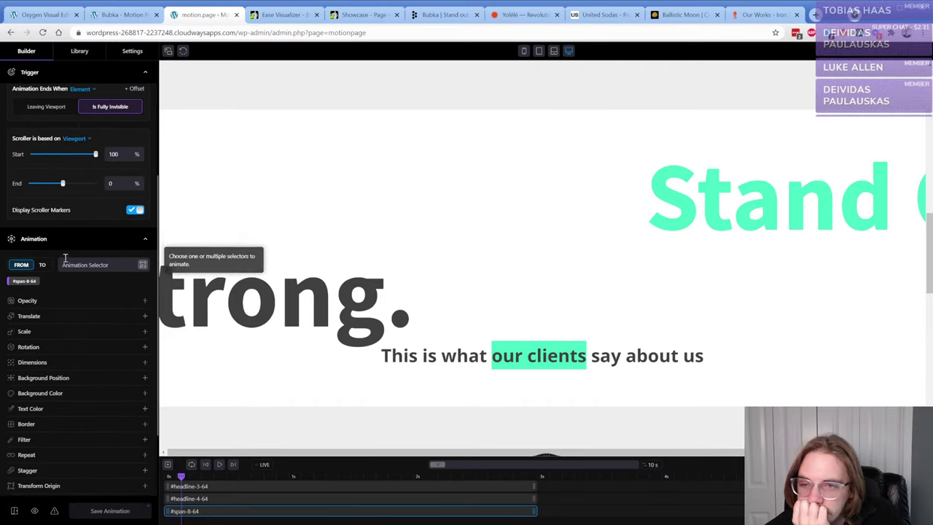
click(27, 283)
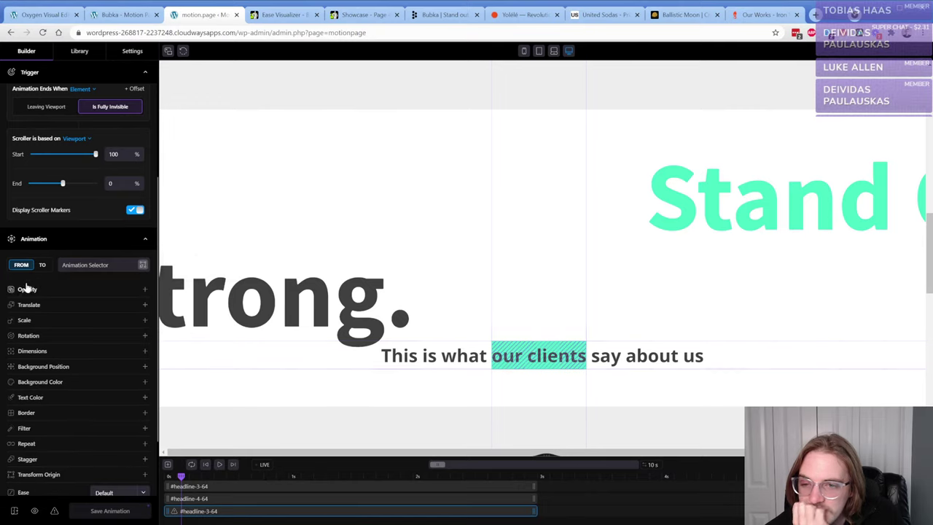
click(143, 266)
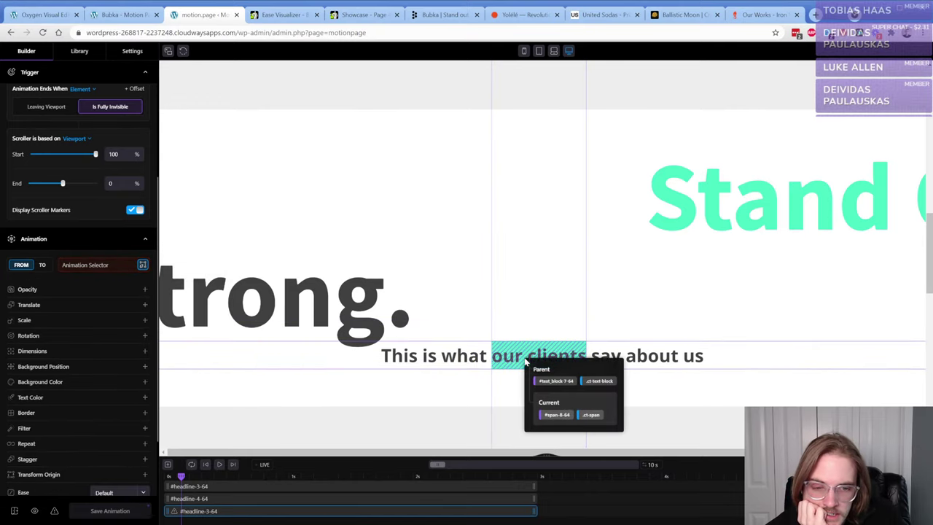
click(554, 415)
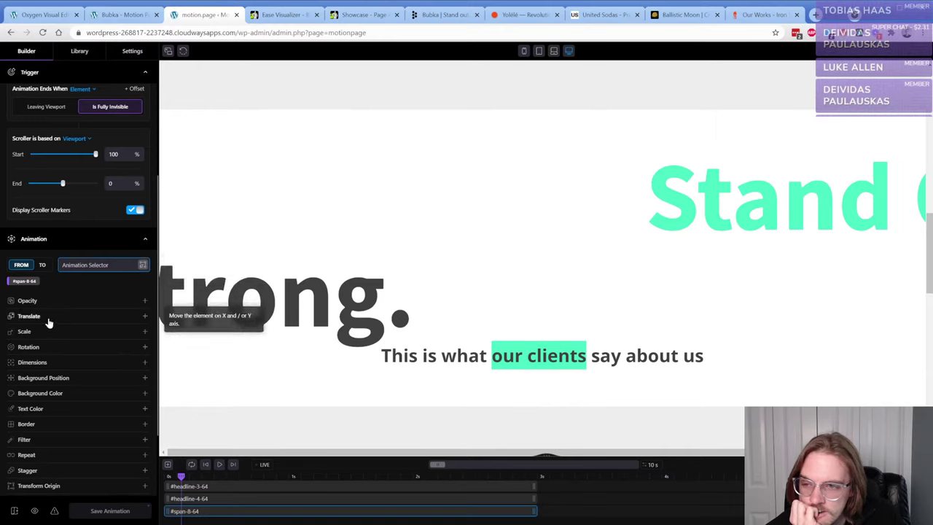
click(143, 266)
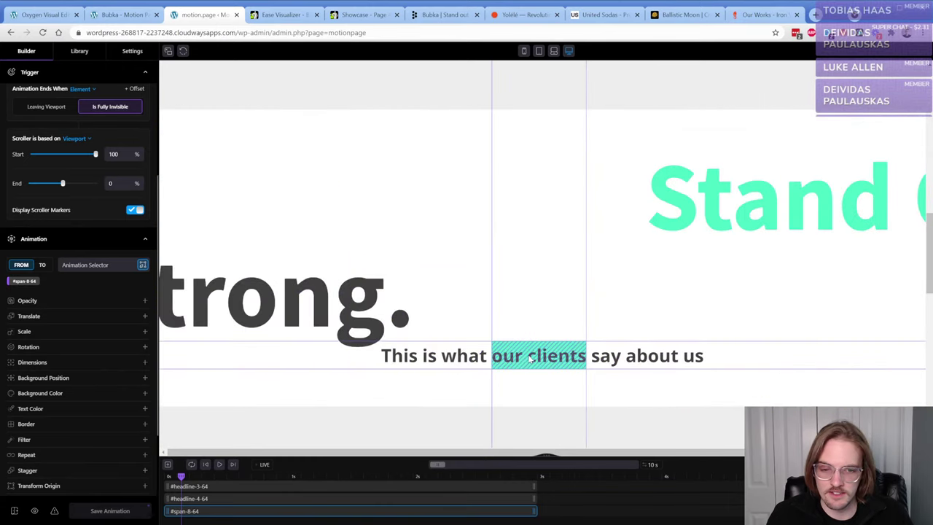
click(33, 280)
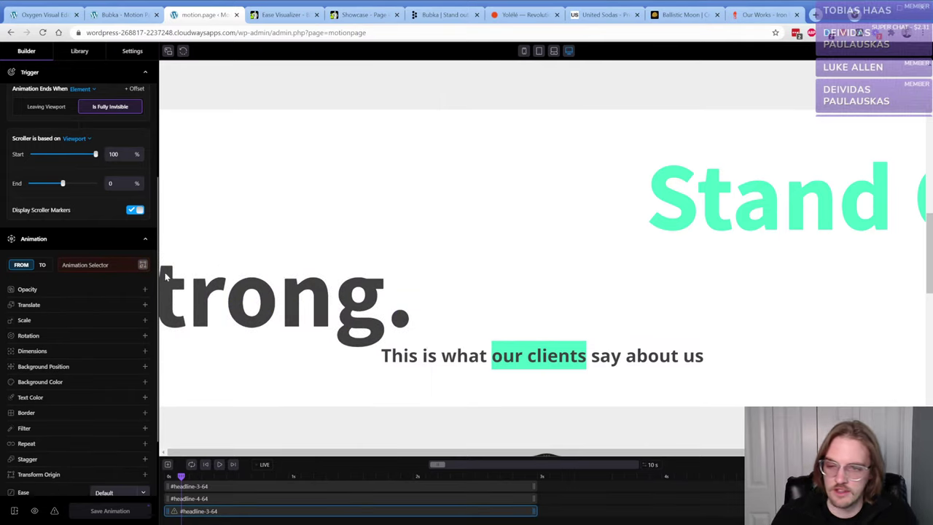
- Rewind the timeline and set the third animation's selector to #span-8-64:before, dropping the plain #span-8-64 selector
mouse_move(181, 478)
mouse_down()
mouse_move(396, 481)
mouse_move(208, 475)
mouse_move(513, 467)
mouse_move(166, 474)
mouse_up()
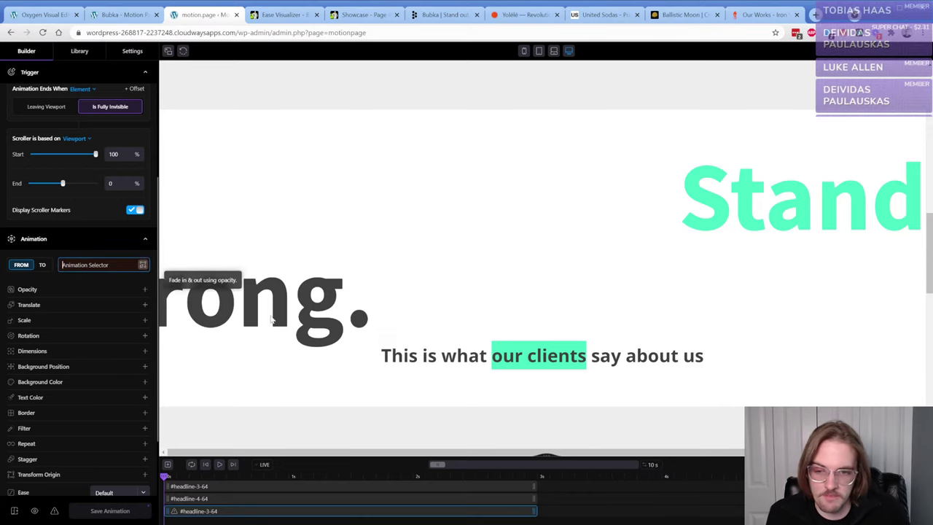
click(143, 267)
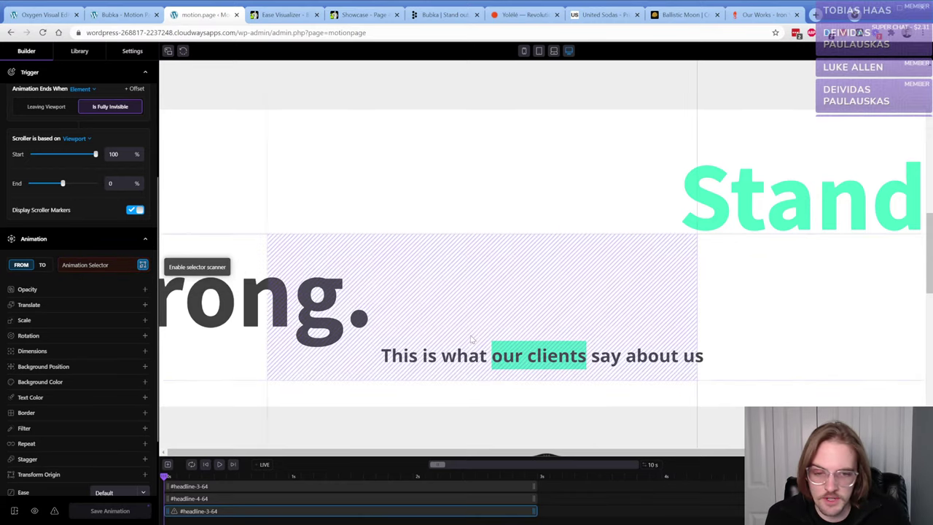
click(513, 355)
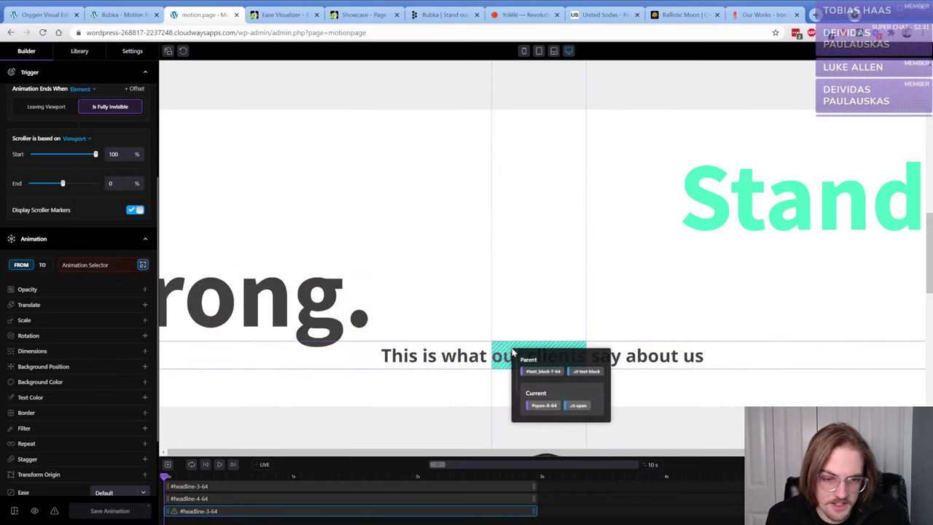
click(539, 406)
click(80, 266)
text(#sp)
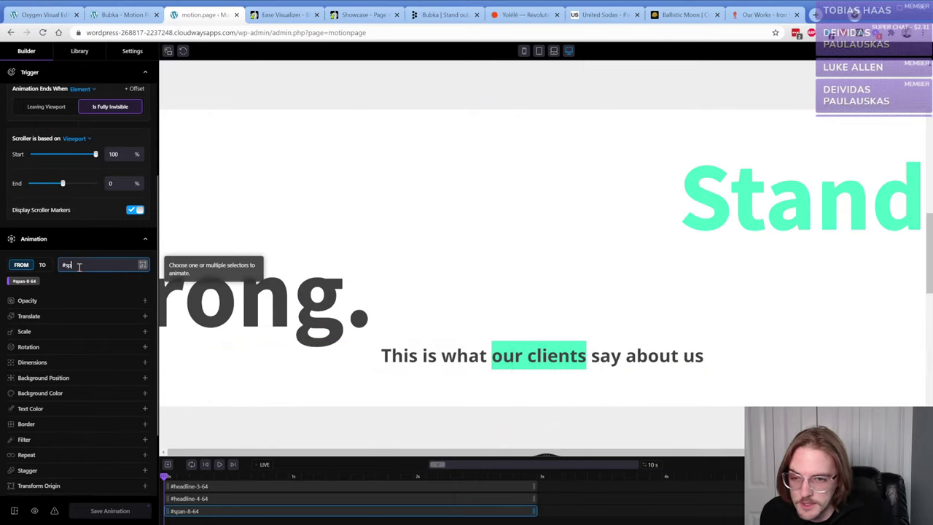
text(an-8-64:before)
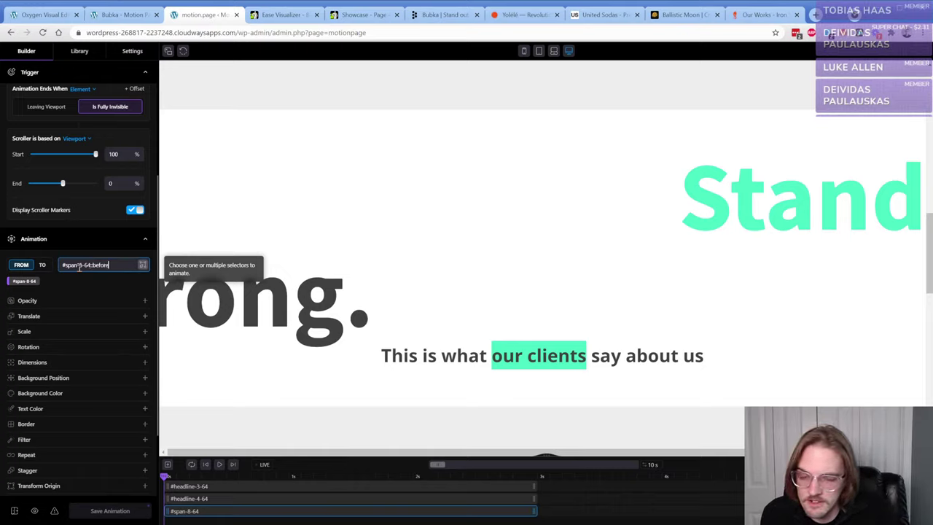
key(Return)
click(24, 281)
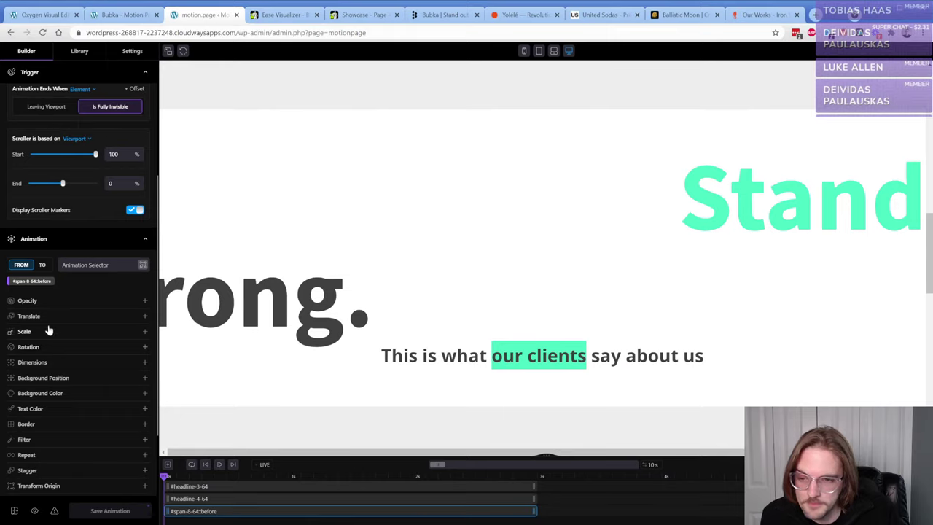
- Set the #span-8-64:before animation's starting width to 0% and scrub the timeline to preview it
click(40, 364)
click(51, 379)
text(0)
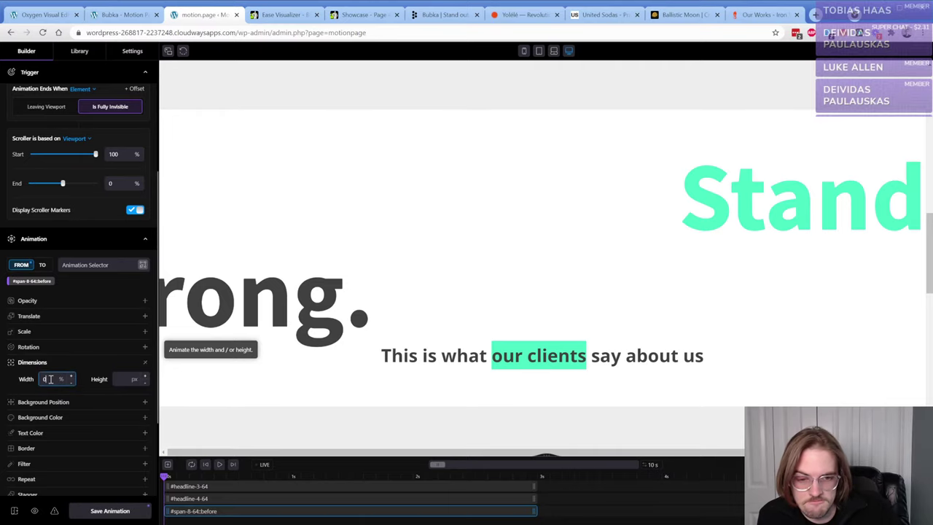
drag(166, 477, 217, 478)
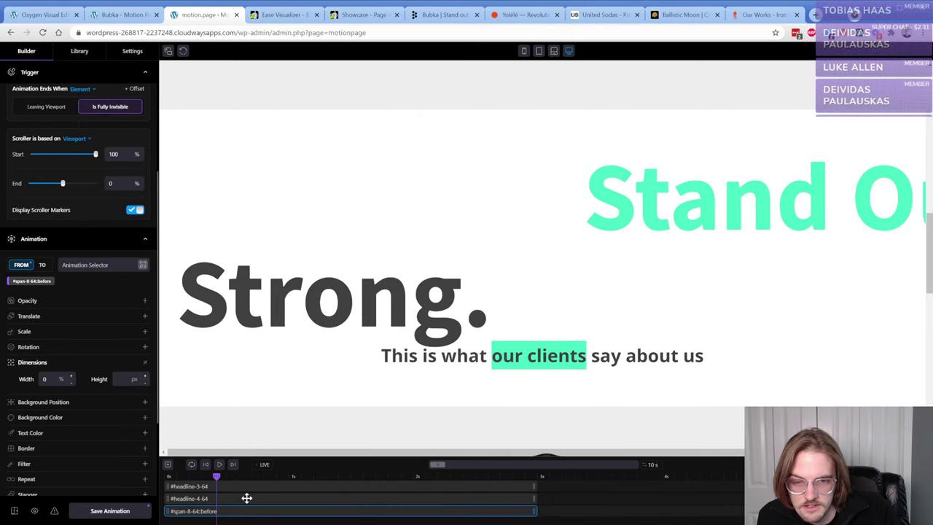
- Check the span's :before settings in Oxygen and return to the motion.page builder
click(45, 16)
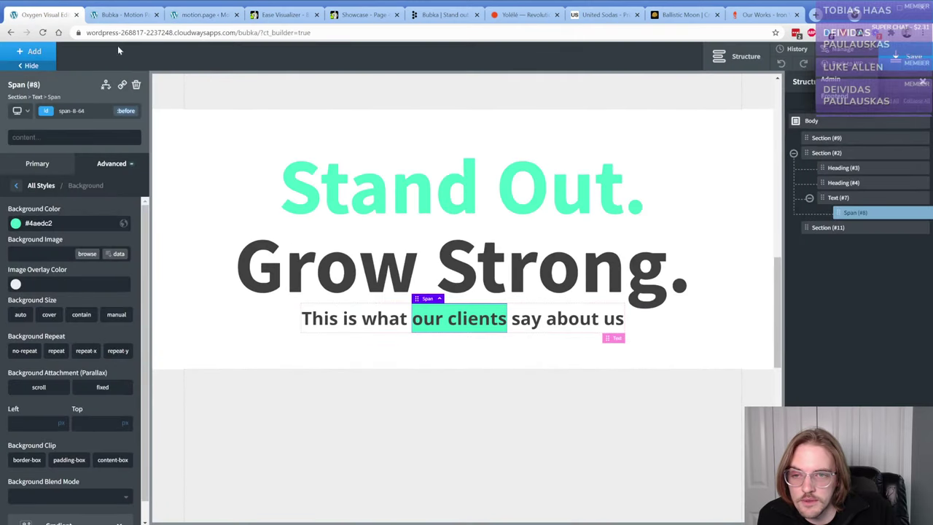
click(119, 14)
click(197, 14)
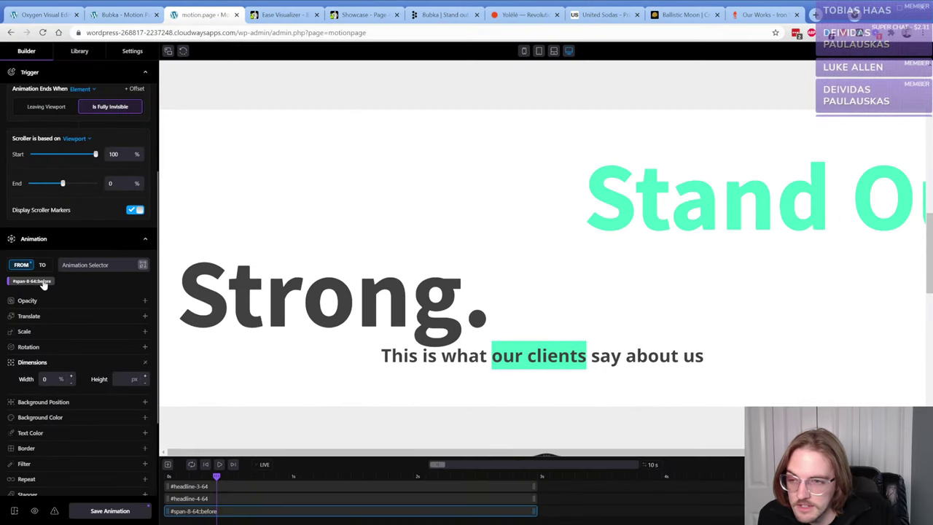
- Try re-entering #span-8-64:before from the picked span, remove the extra selectors and preview the timeline from its start
click(143, 264)
click(539, 361)
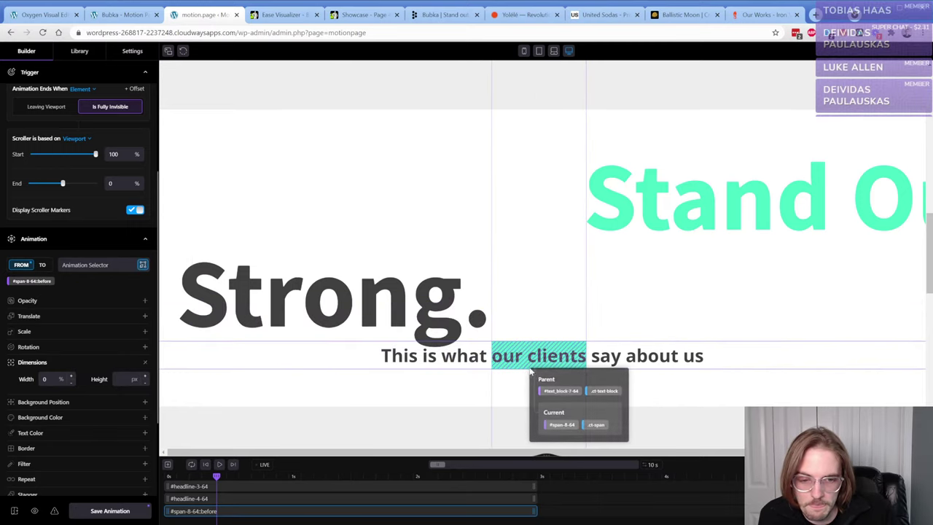
click(547, 427)
click(82, 264)
text(#span-8-64:b)
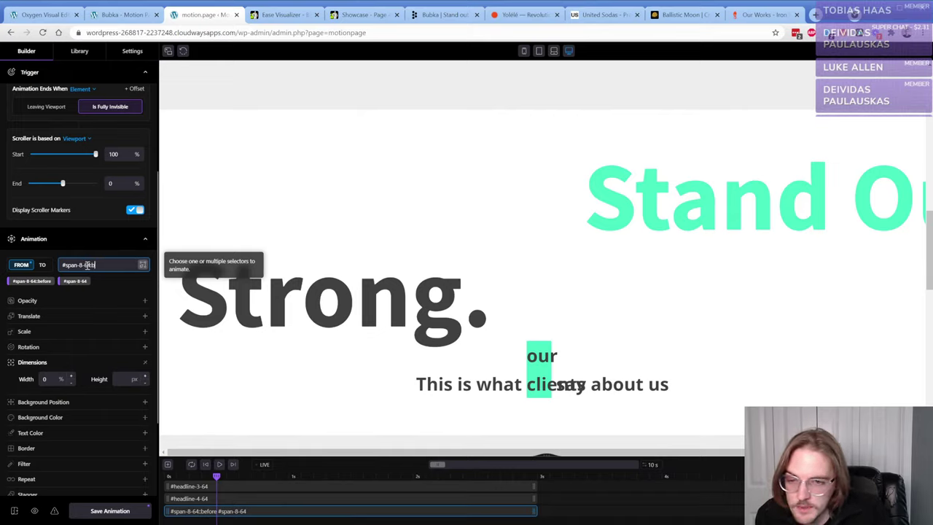
text(efore)
key(Return)
click(69, 281)
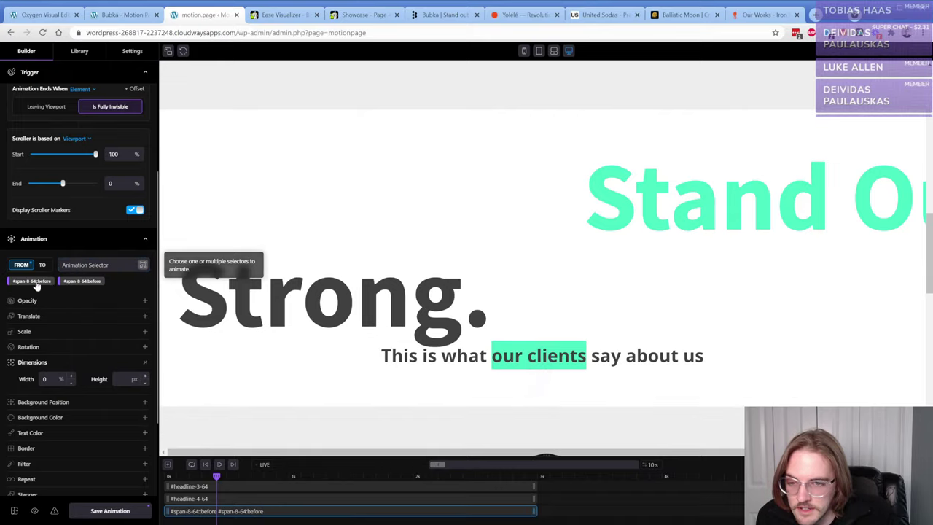
click(73, 281)
drag(216, 477, 143, 485)
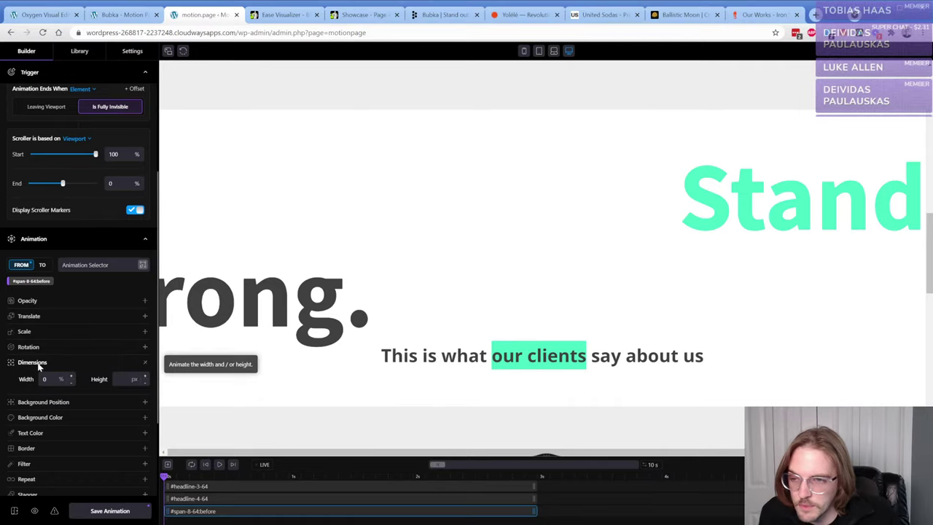
drag(168, 481, 217, 487)
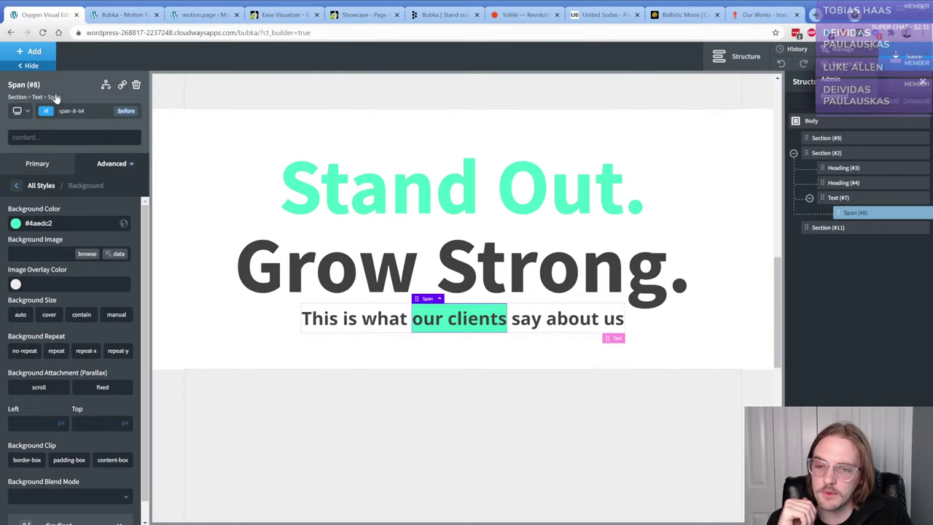
- Switch to Oxygen and try a width of 0 on the span's original state, then clear it
click(44, 15)
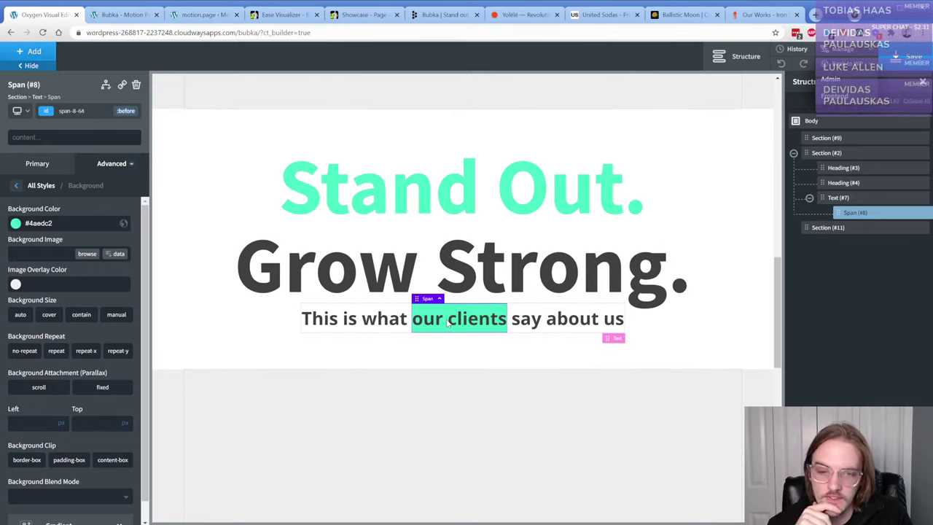
click(111, 167)
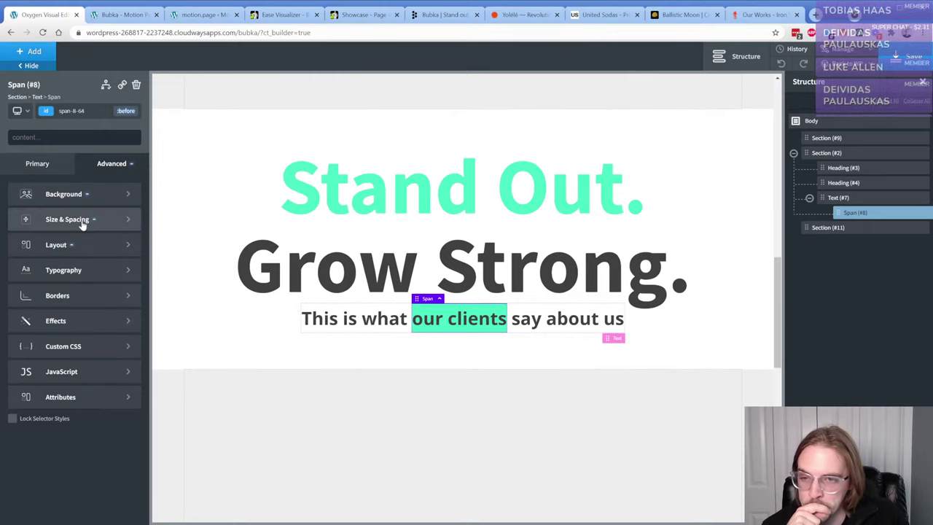
click(79, 220)
click(124, 110)
click(93, 133)
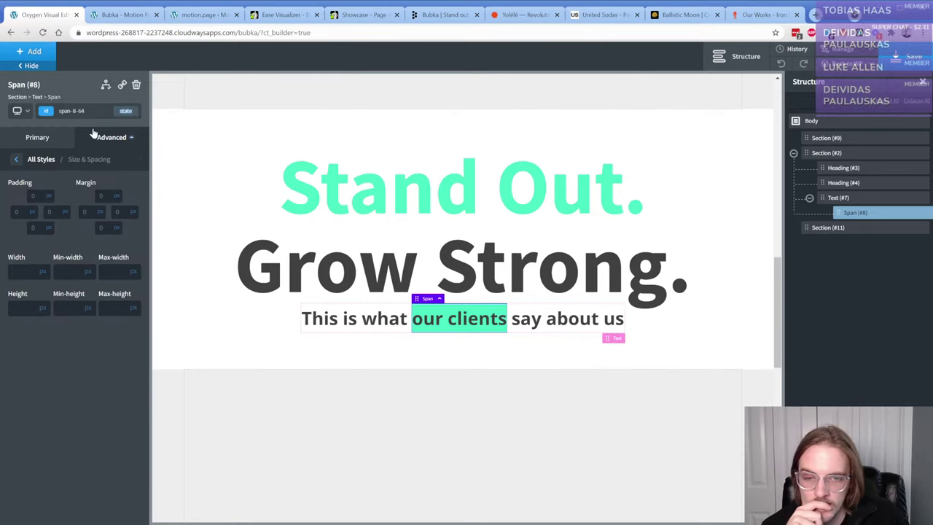
click(33, 273)
text(0)
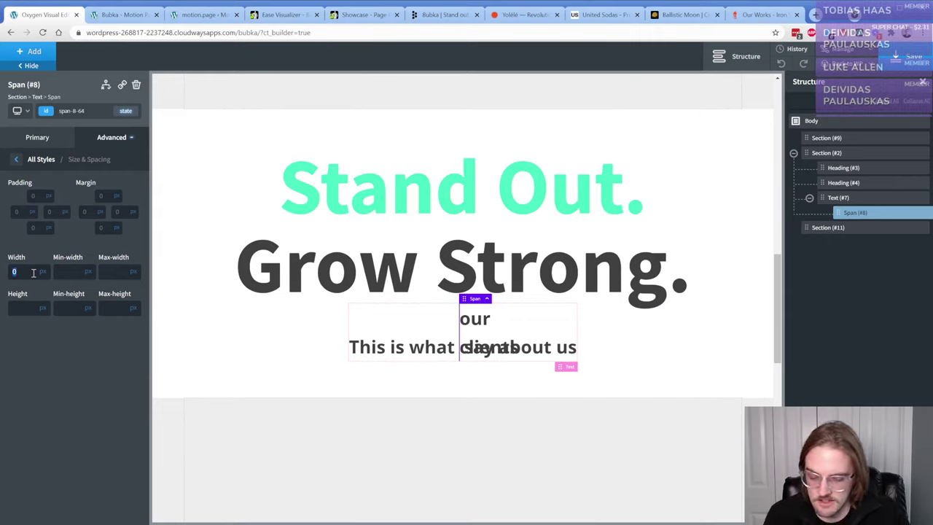
key(BackSpace)
- Check the width set on the span's :before state and return to the motion.page builder
click(126, 111)
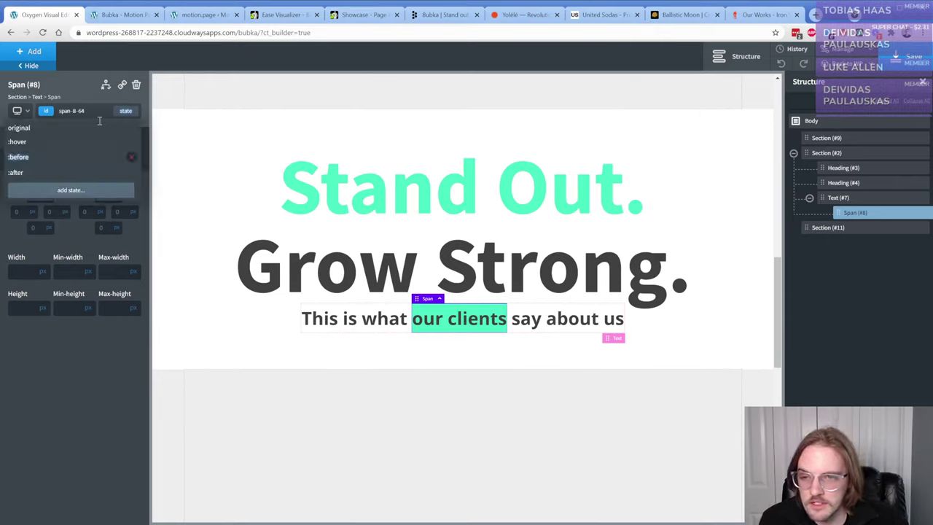
click(58, 157)
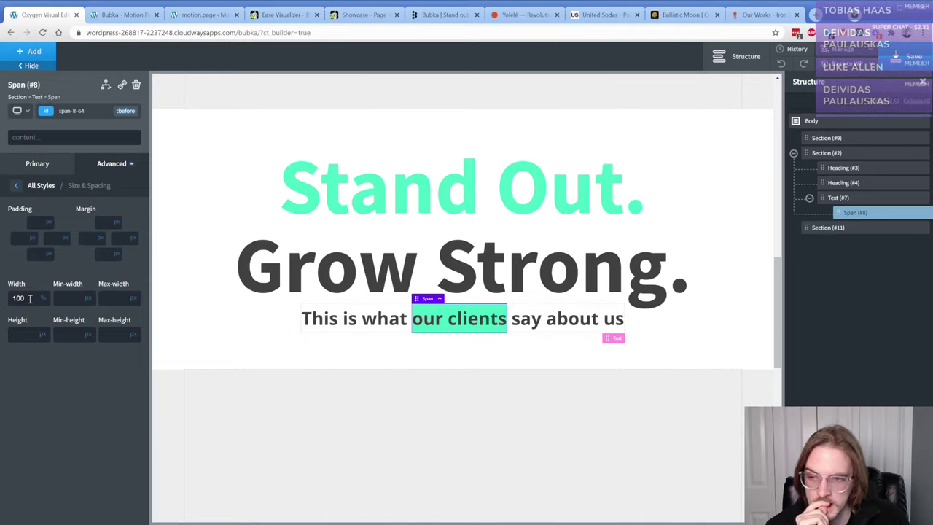
click(196, 20)
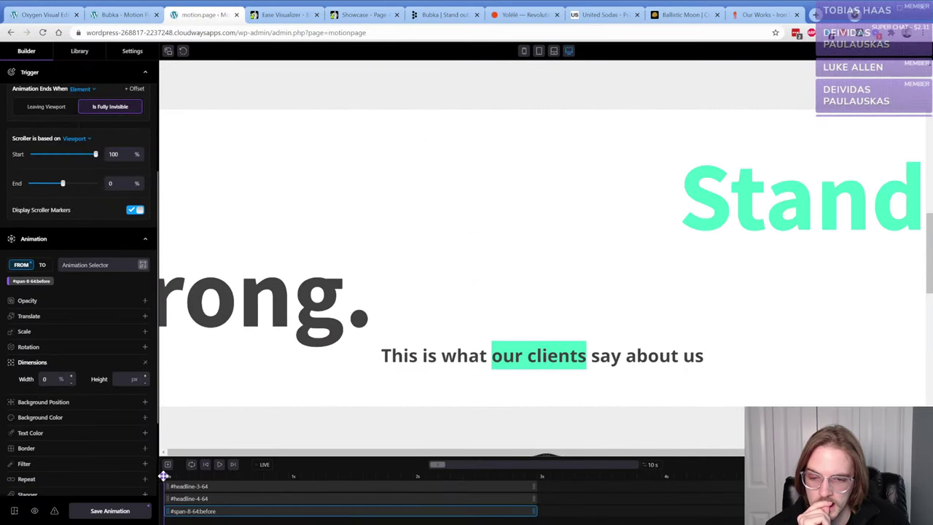
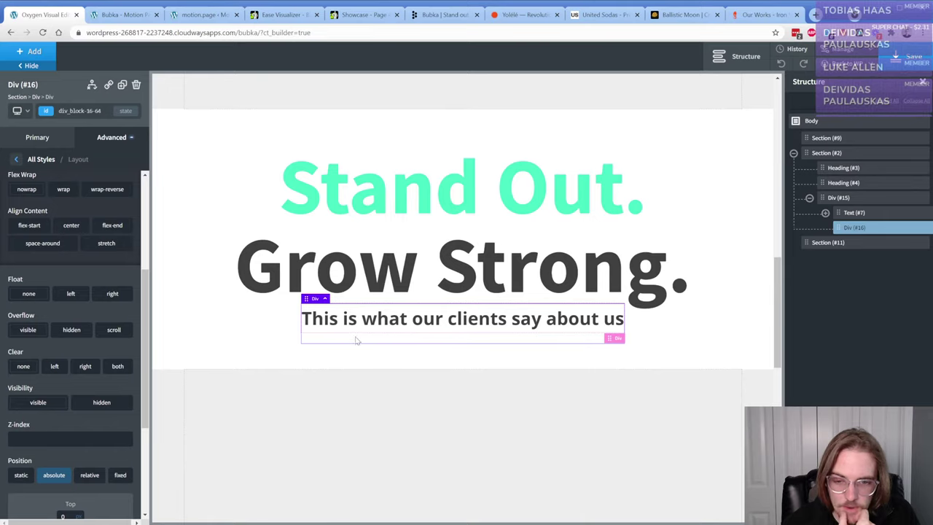
- Move Div (#16) above Text (#7) inside Div (#15) in the page structure
scroll(82, 435, down, 3)
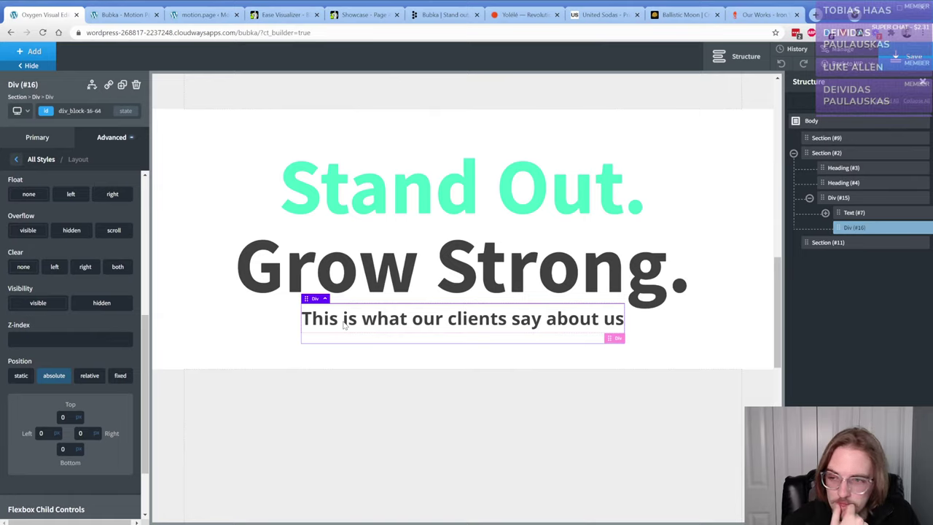
mouse_move(842, 228)
mouse_down()
mouse_move(844, 209)
mouse_move(851, 230)
mouse_up()
click(851, 230)
click(364, 334)
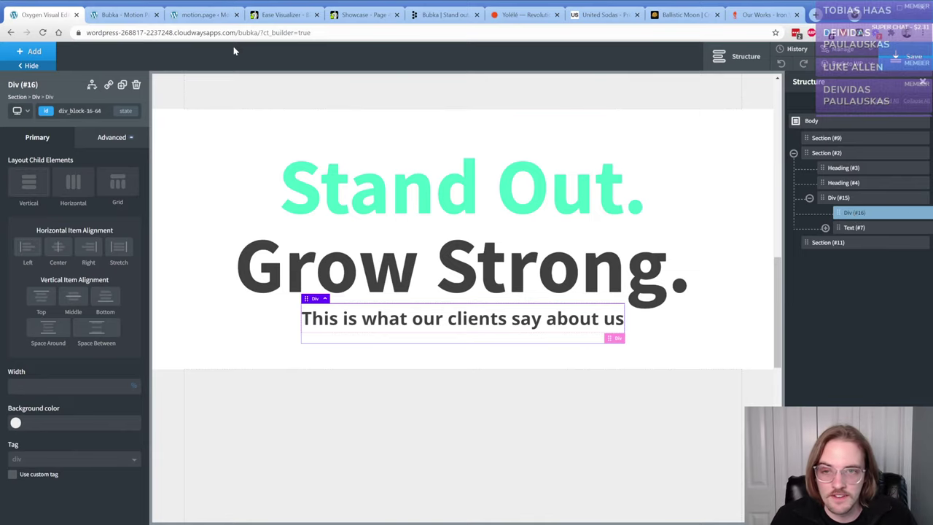
- Set the background color of Div (#16) to #4aedc2
click(113, 138)
click(86, 171)
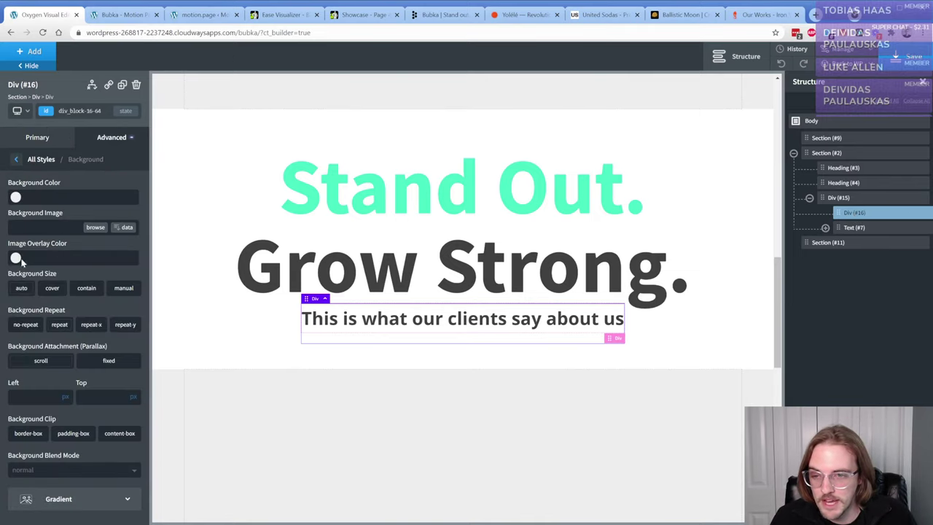
click(41, 198)
text(#4aedc2)
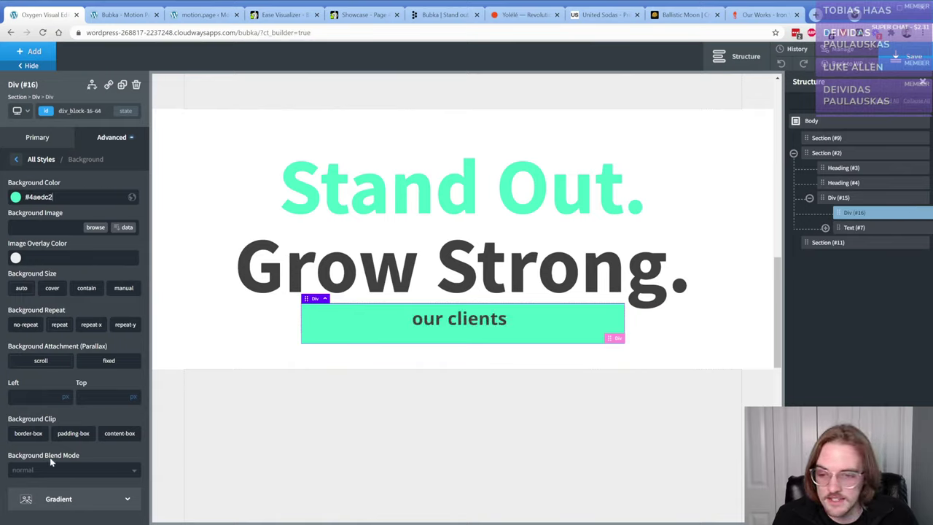
- Set the z-index of Div (#16) to -1 and save the page
click(113, 137)
click(44, 215)
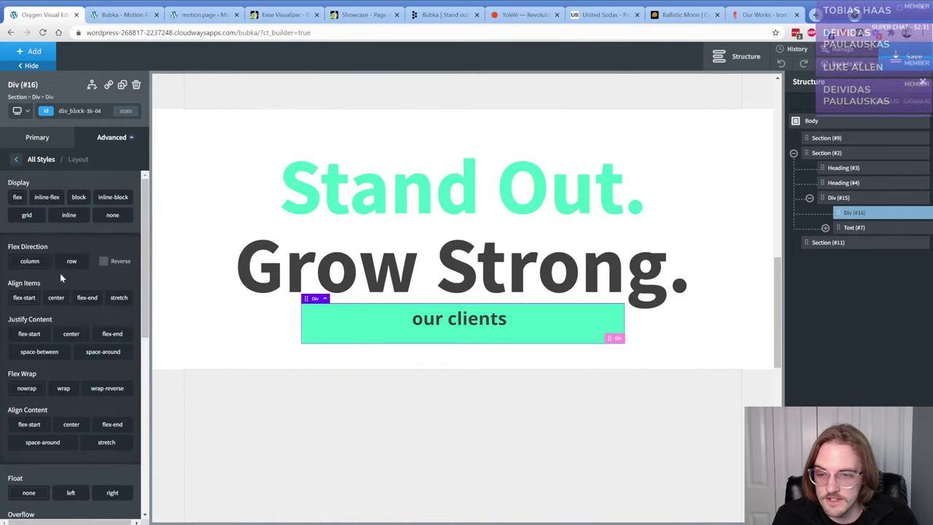
scroll(43, 437, down, 3)
scroll(43, 452, down, 3)
click(46, 340)
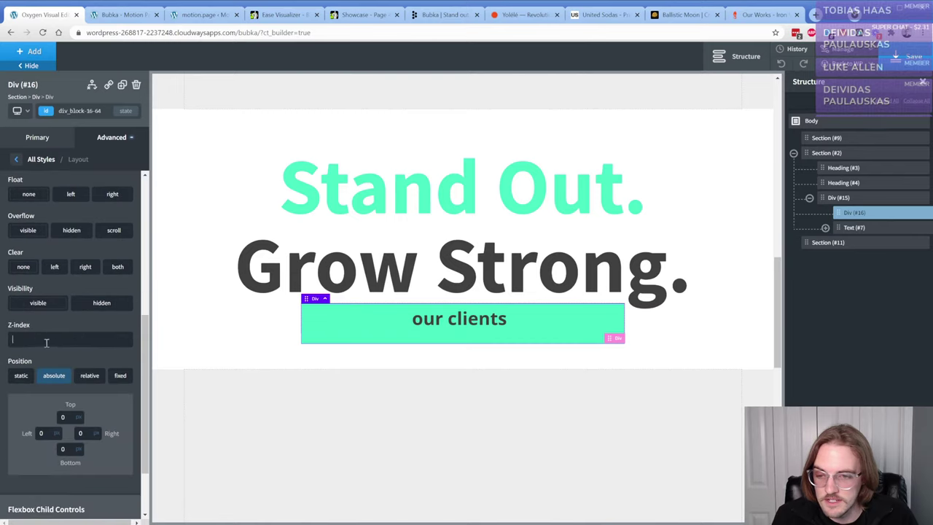
text(-1)
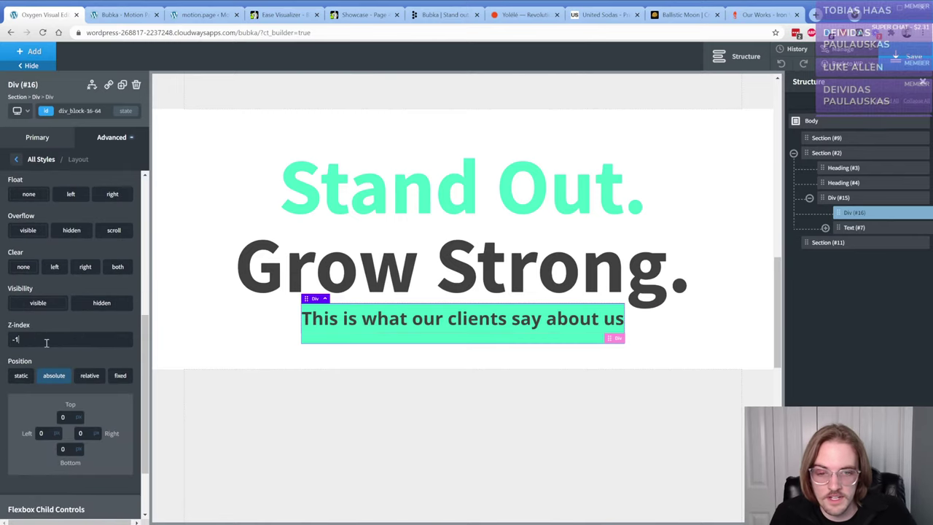
click(911, 56)
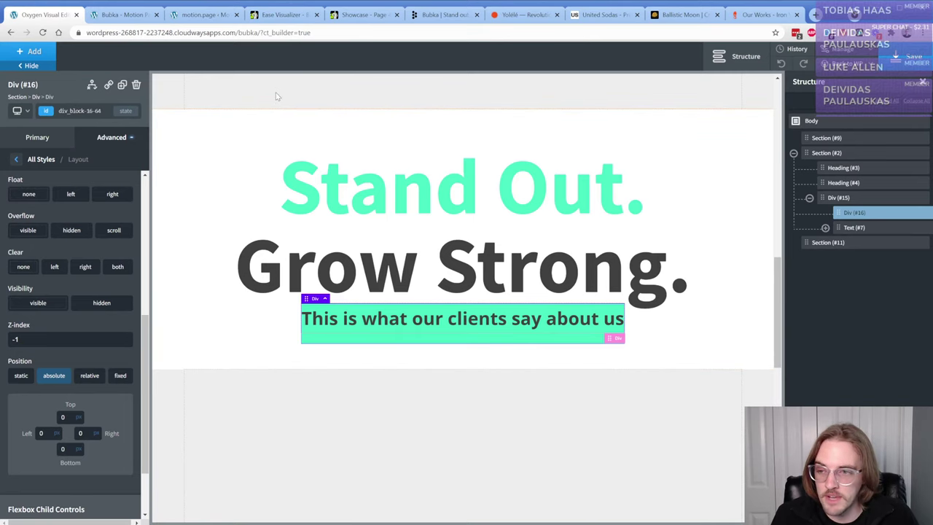
- In the refreshed motion.page preview, remove the #text_block-7-64 selector and try to pick the green div behind the text
click(196, 15)
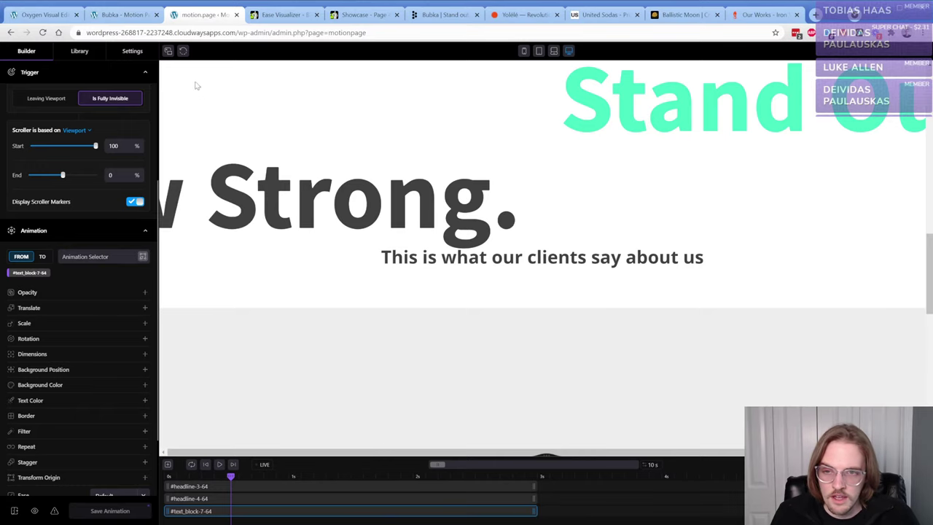
click(182, 53)
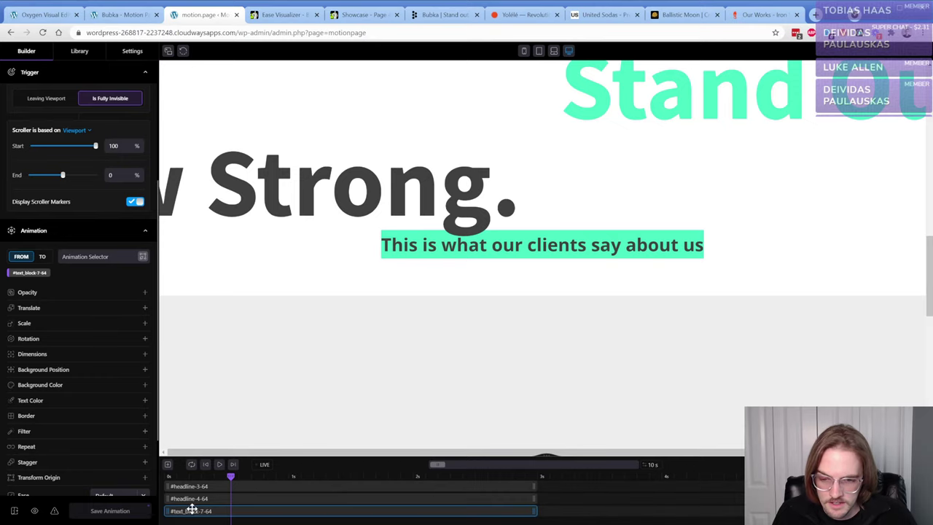
click(36, 273)
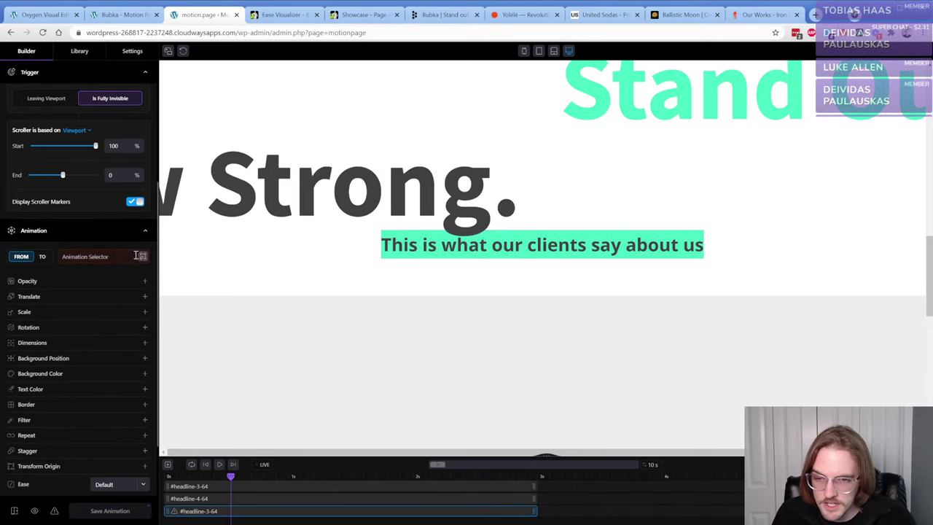
click(438, 249)
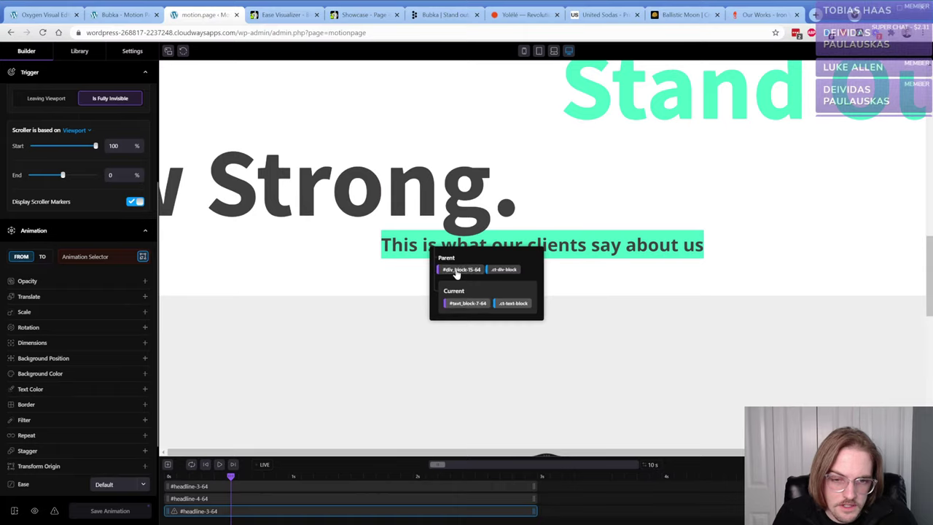
click(669, 240)
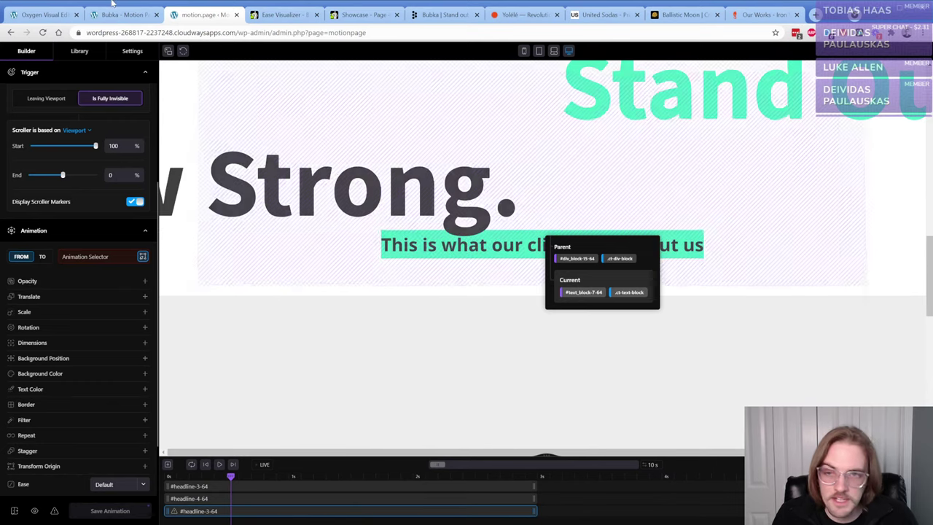
- In Oxygen, clear the z-index of Div (#16), give Text (#7) a z-index of 2 instead, and save the page
click(45, 14)
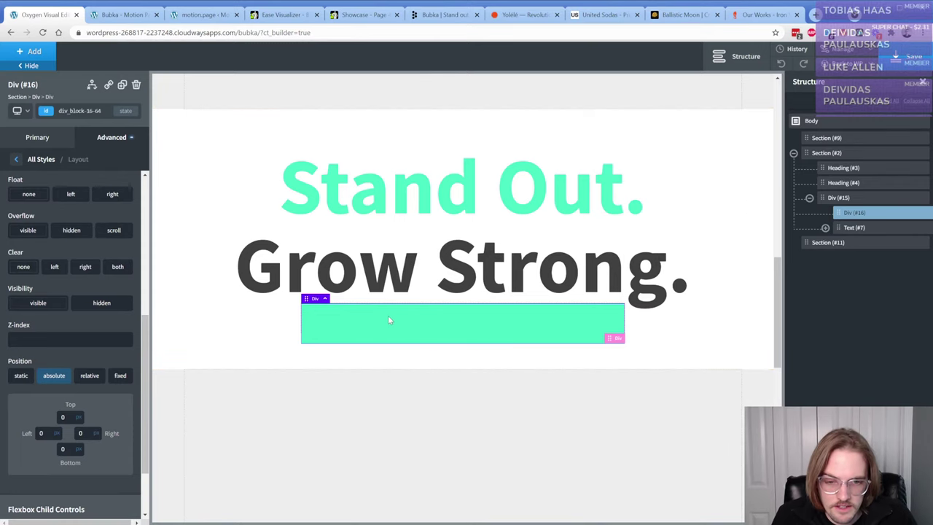
click(855, 228)
click(111, 137)
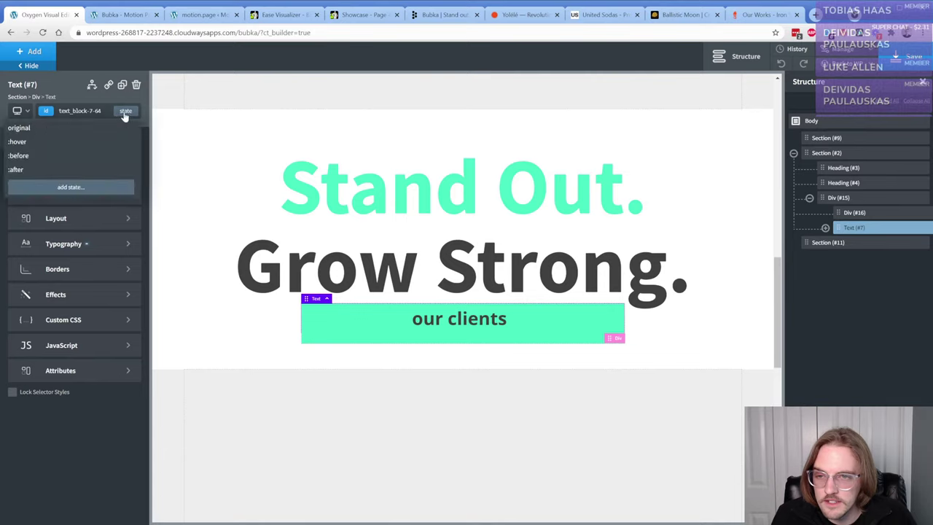
click(57, 218)
scroll(75, 398, down, 1)
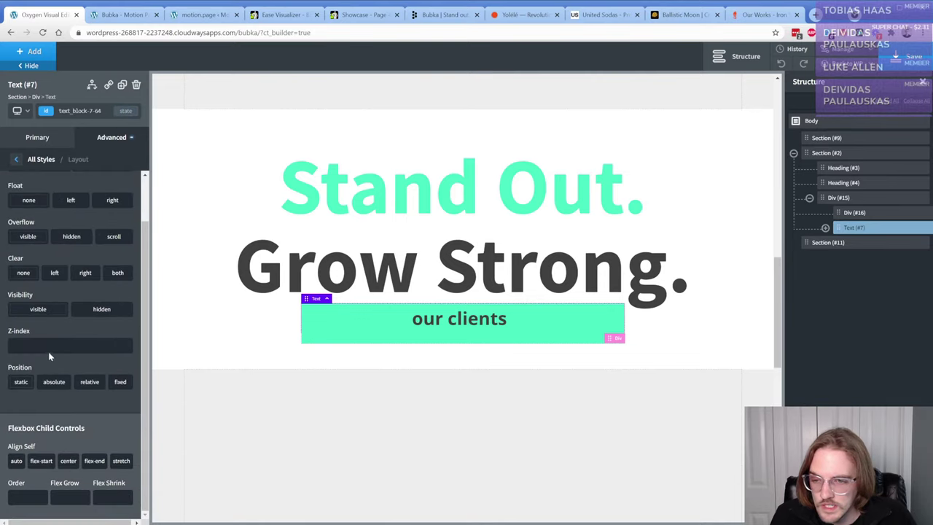
text(2)
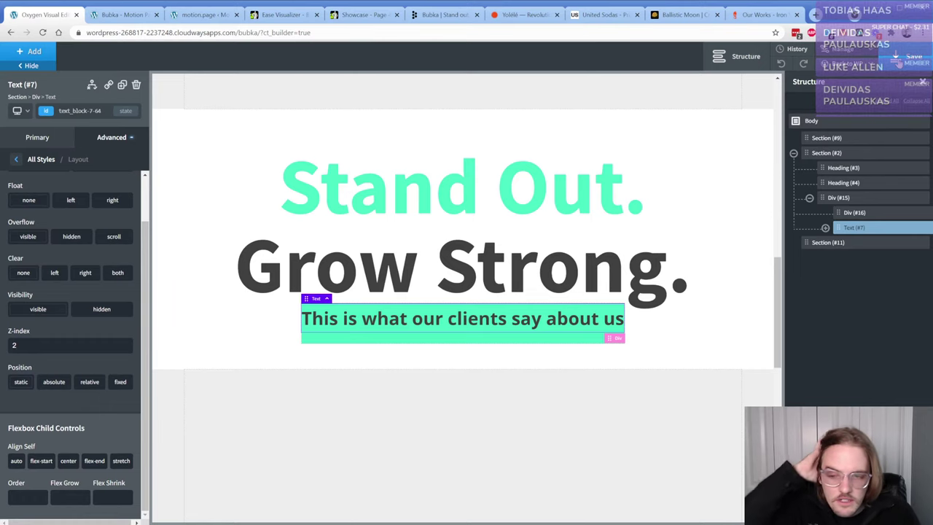
key(ctrl+s)
- Reload the motion.page preview to retry picking the green div, then copy the ID of Div (#16) from Oxygen
click(188, 16)
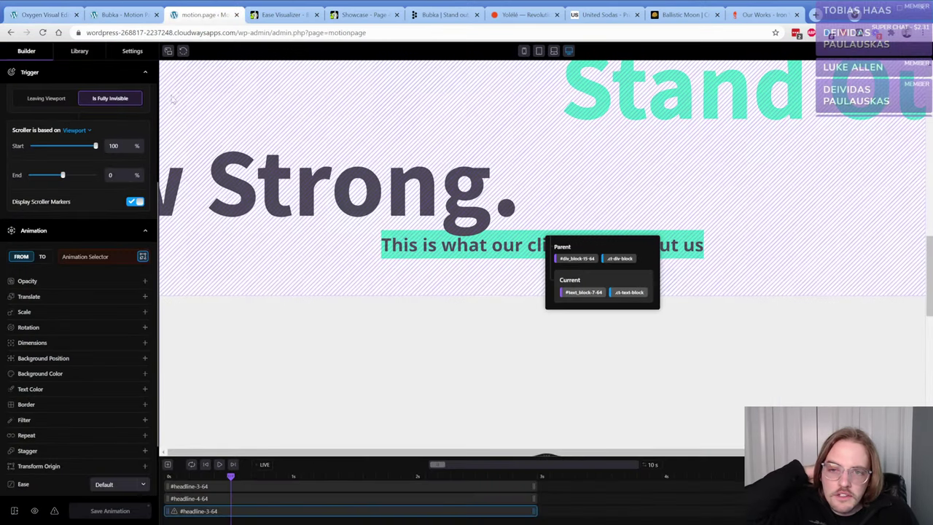
click(184, 52)
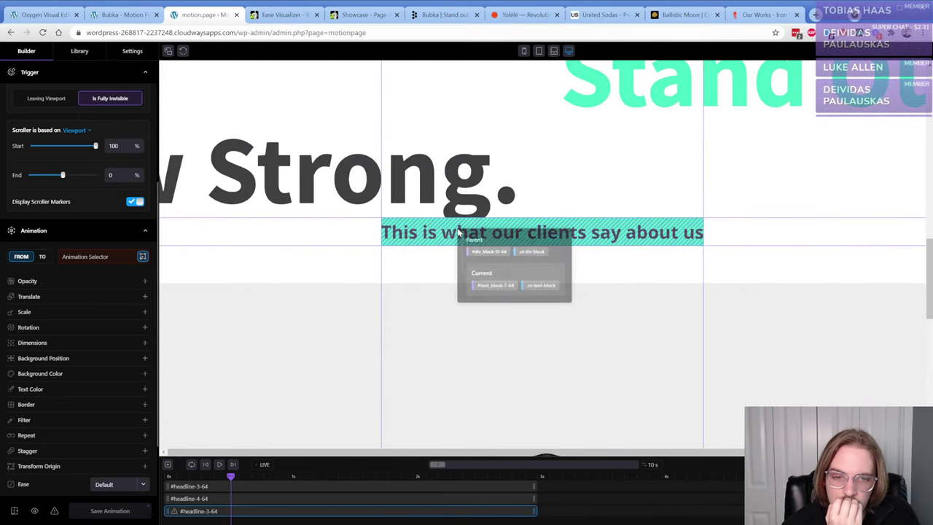
click(44, 14)
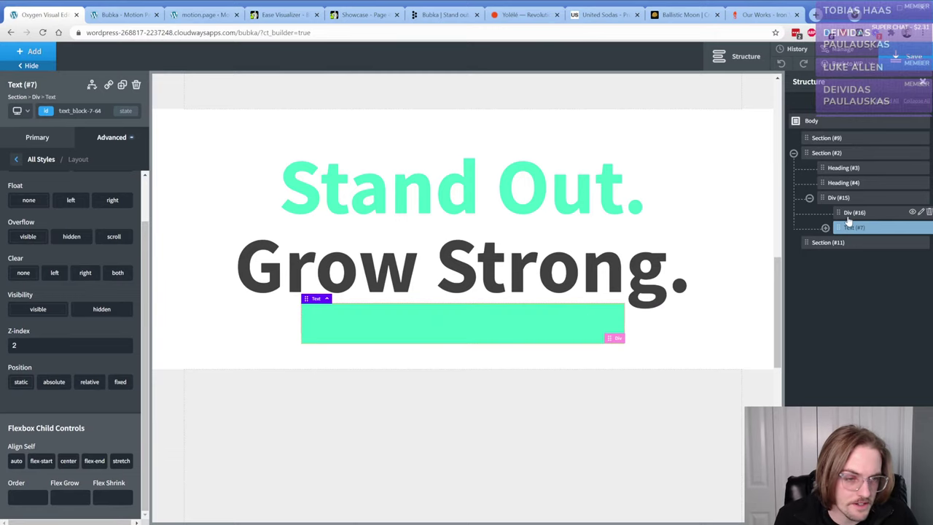
click(850, 212)
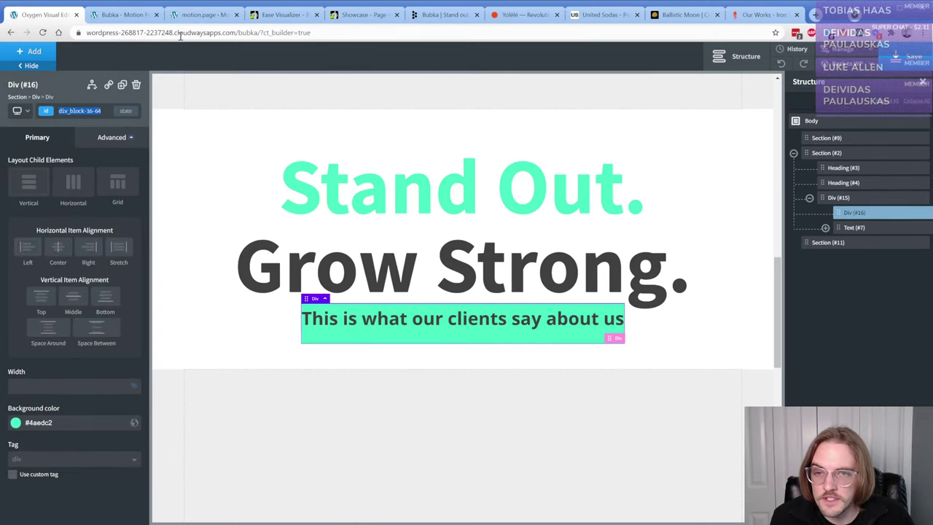
- In motion.page, enter #div_block-16-64 as the selector of the third timeline animation
click(191, 16)
click(86, 256)
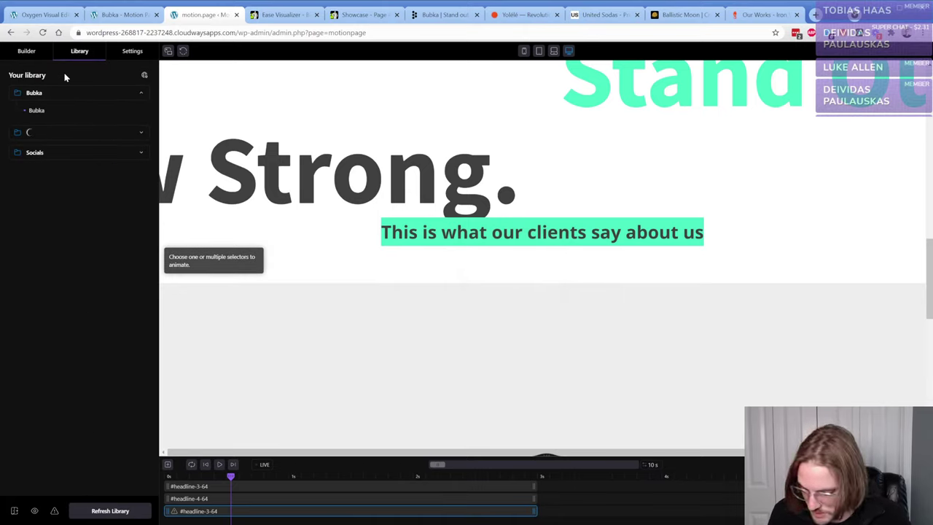
click(27, 51)
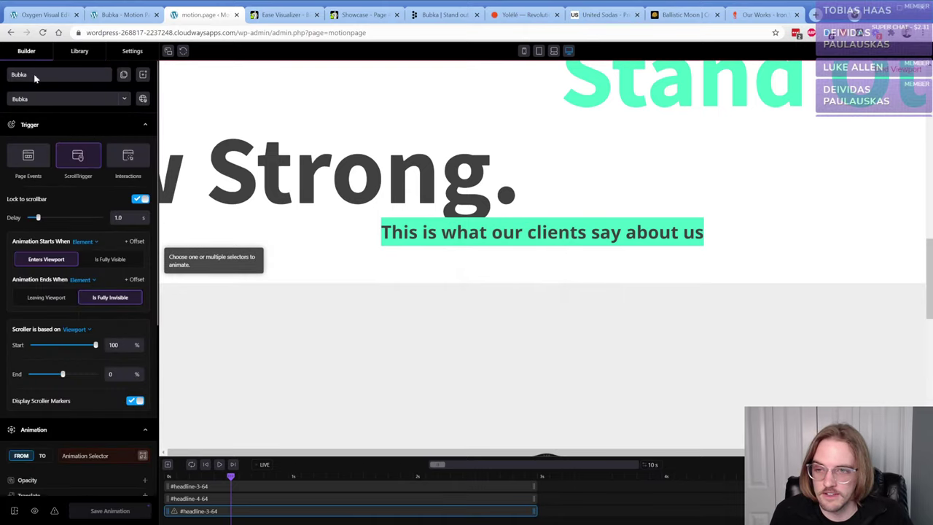
scroll(82, 372, down, 1)
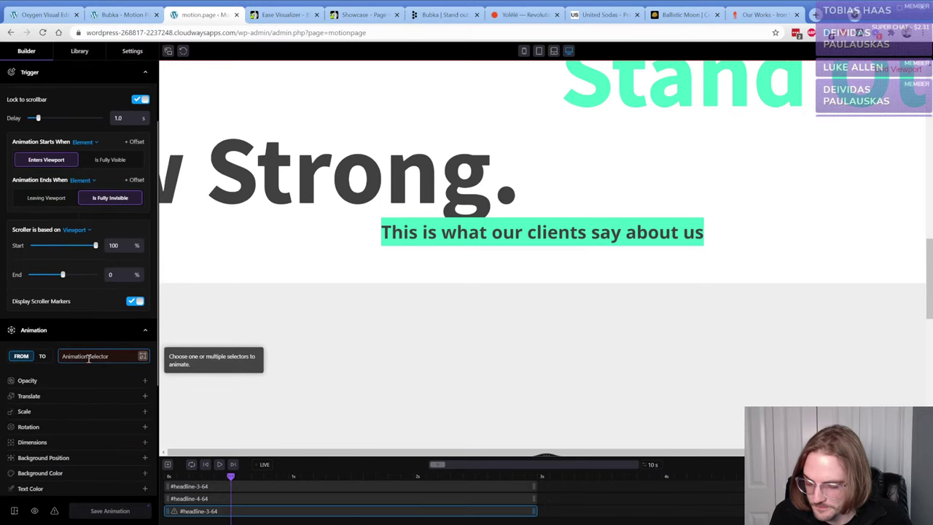
text(div_block-16-64)
text(#)
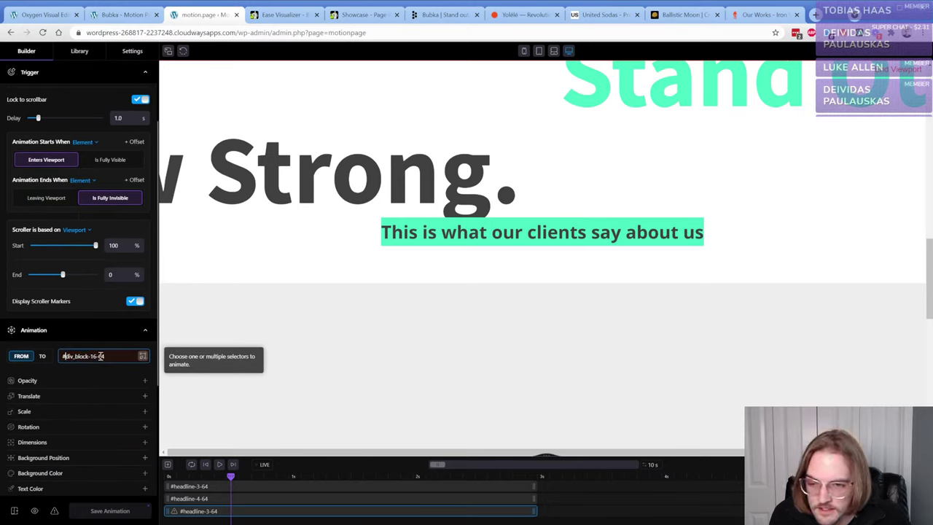
key(Return)
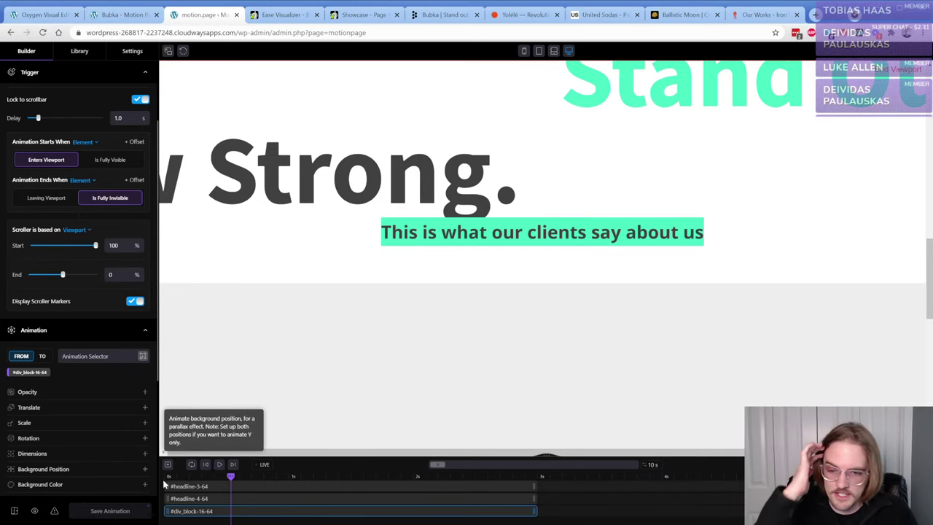
- Return the playhead to the timeline's start and set the starting width of #div_block-16-64 to 0%
scroll(47, 397, down, 3)
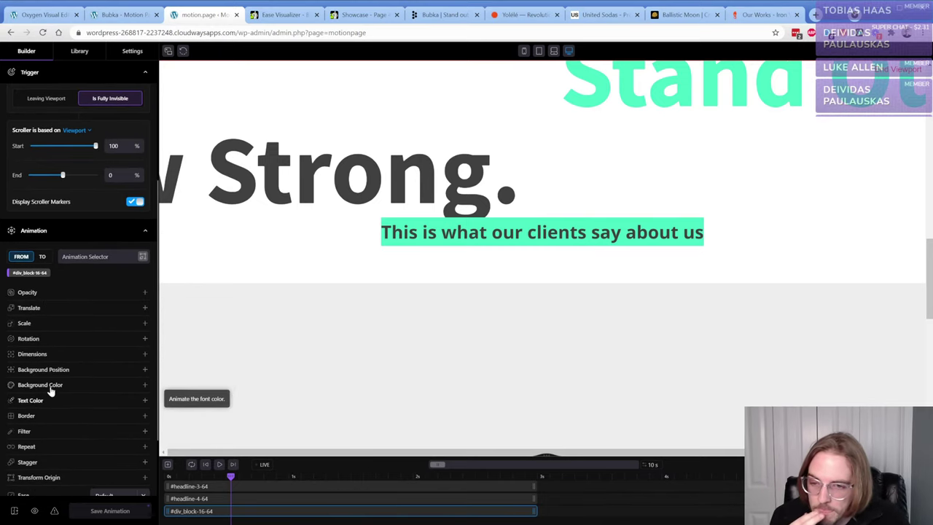
drag(225, 476, 154, 477)
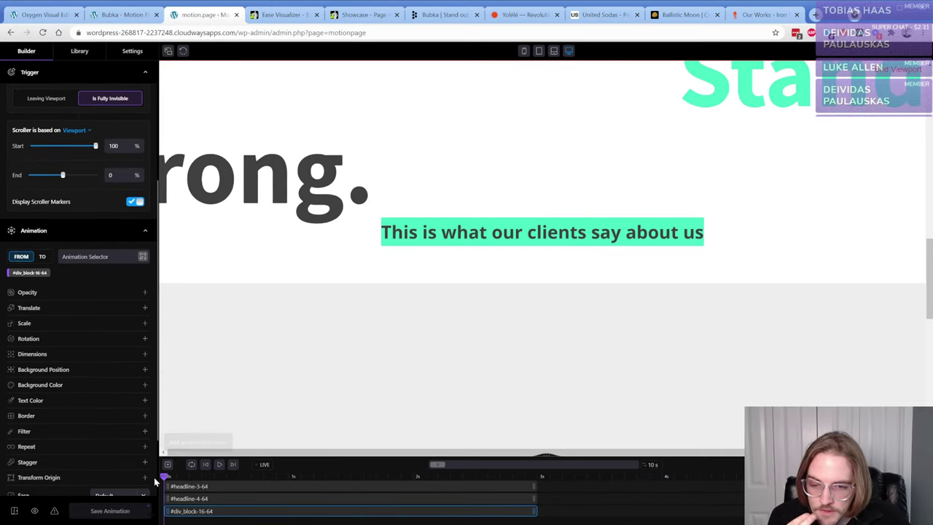
click(50, 353)
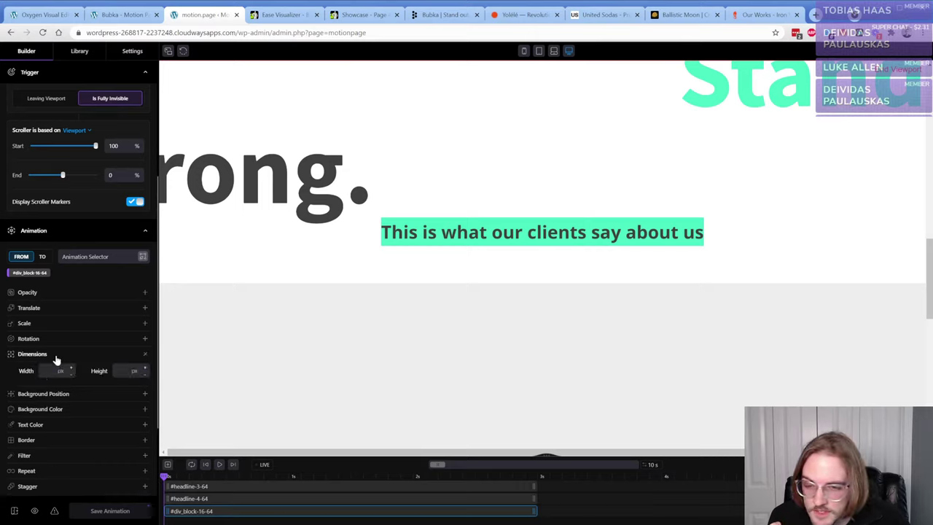
click(49, 372)
text(0)
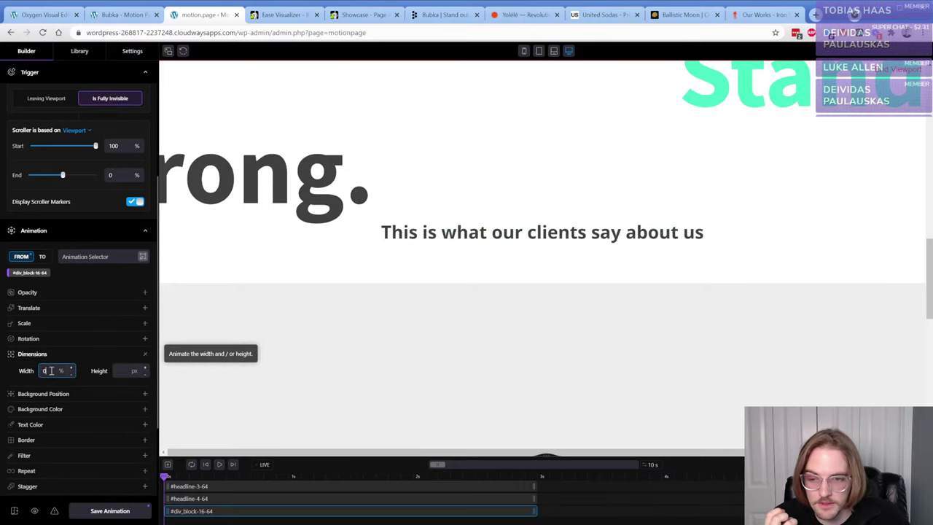
- Set the ending width of #div_block-16-64 to 100%, preview it at the timeline animations' end, and save the animation
click(43, 257)
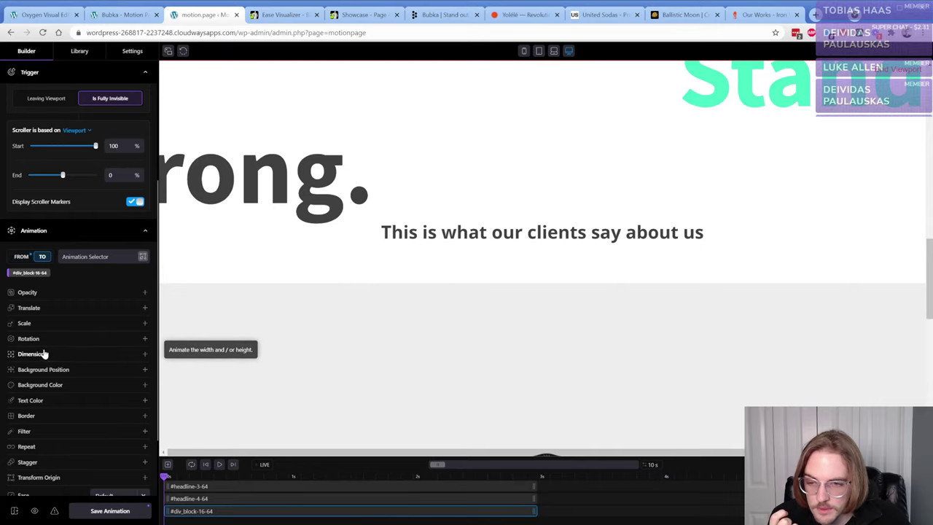
click(44, 355)
click(48, 372)
text(10)
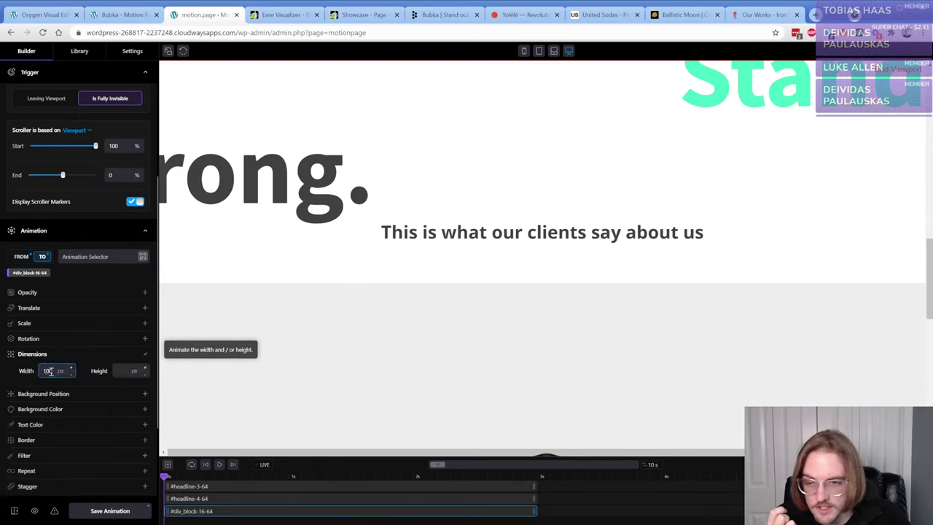
text(0)
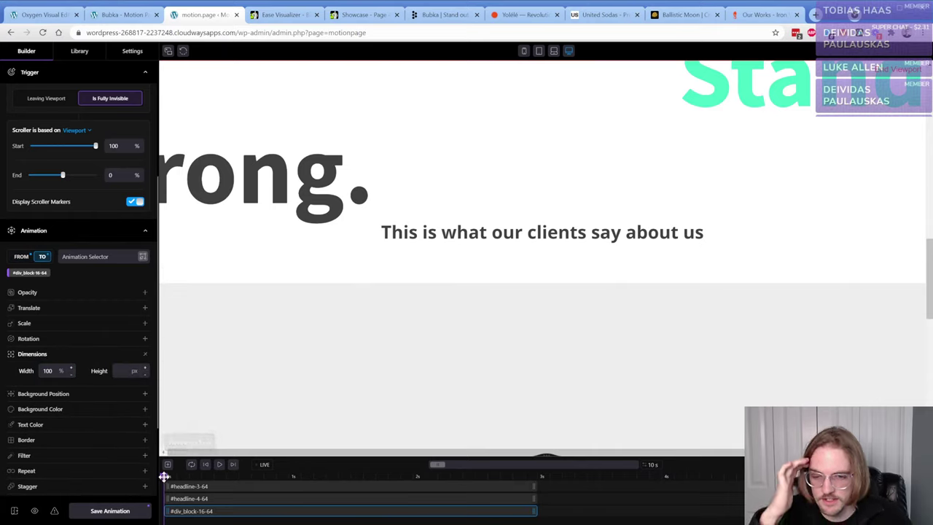
drag(164, 477, 541, 478)
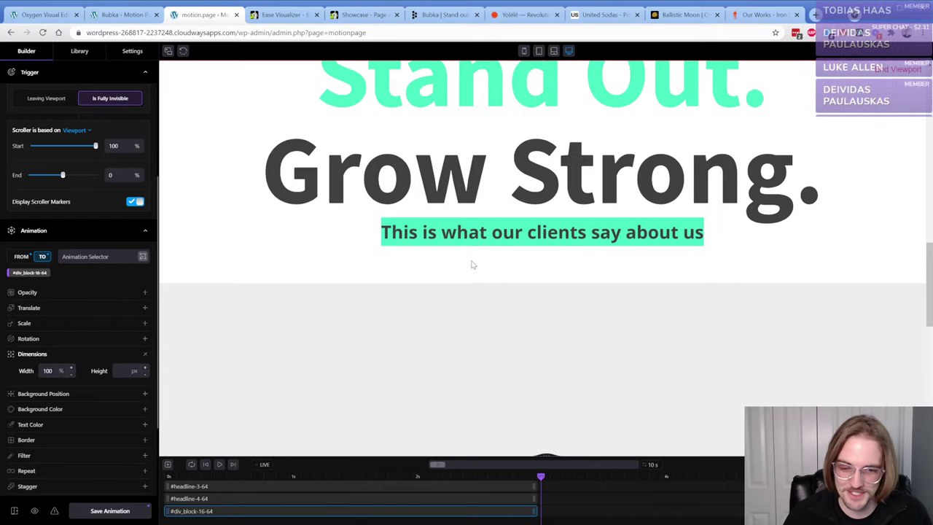
click(125, 510)
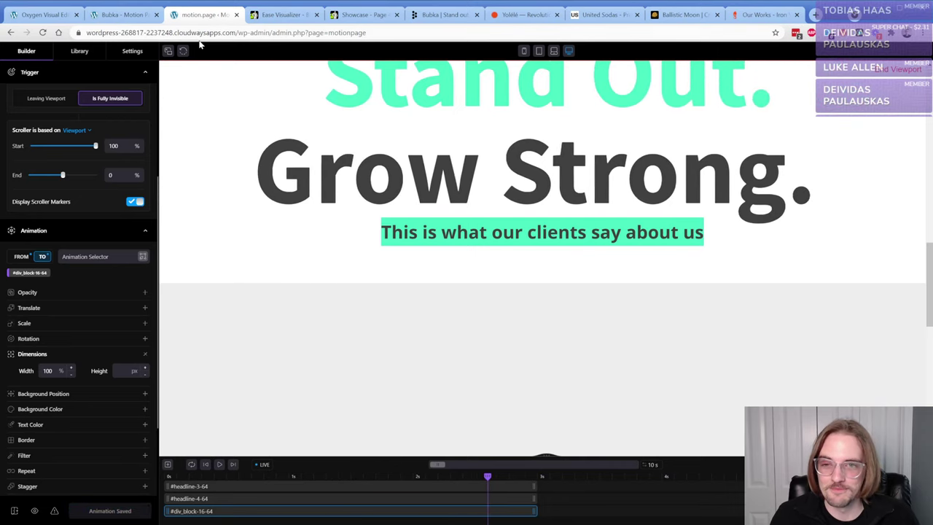
- Open the Bubka page's front end from Oxygen and examine the headings and green highlight animating on scroll
click(132, 15)
click(60, 16)
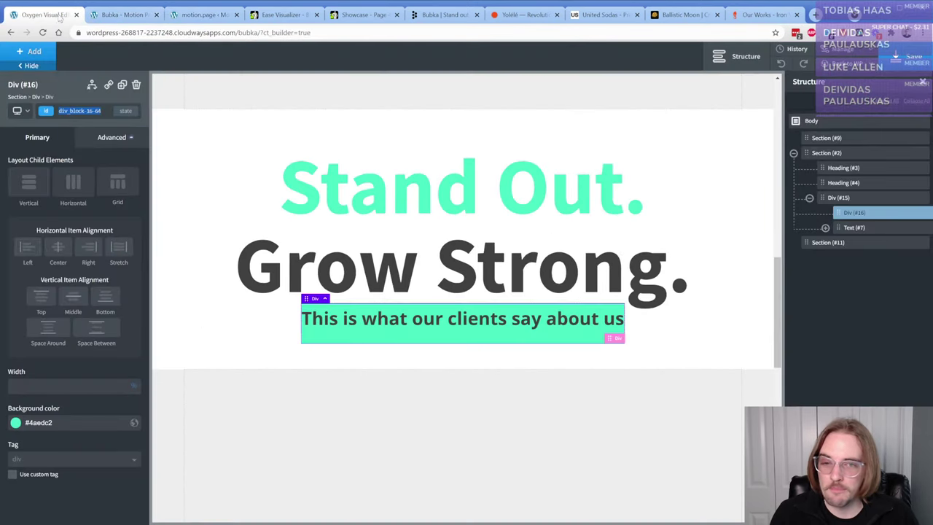
click(834, 75)
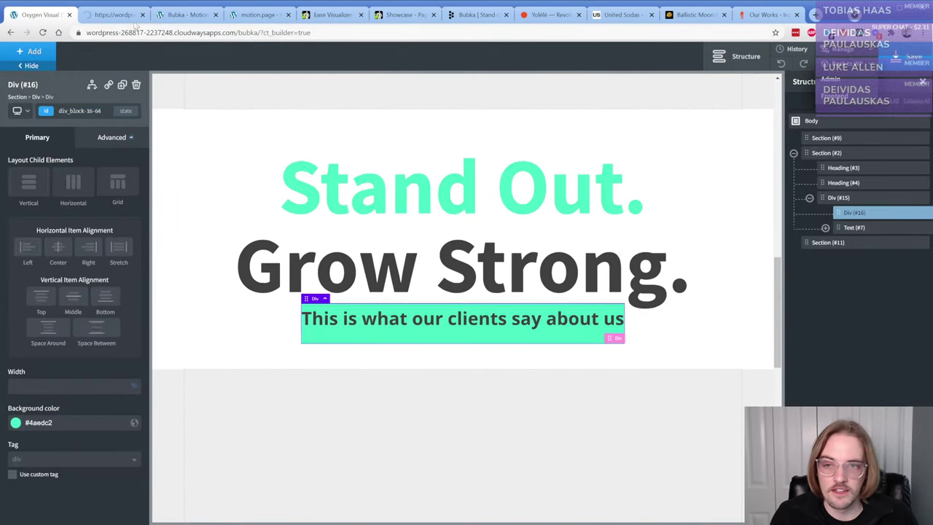
scroll(239, 233, down, 10)
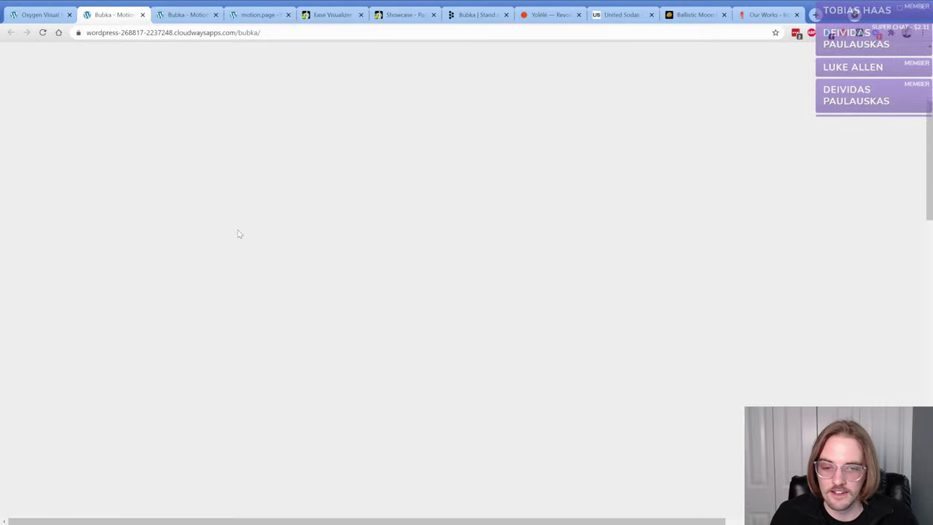
scroll(238, 233, down, 2)
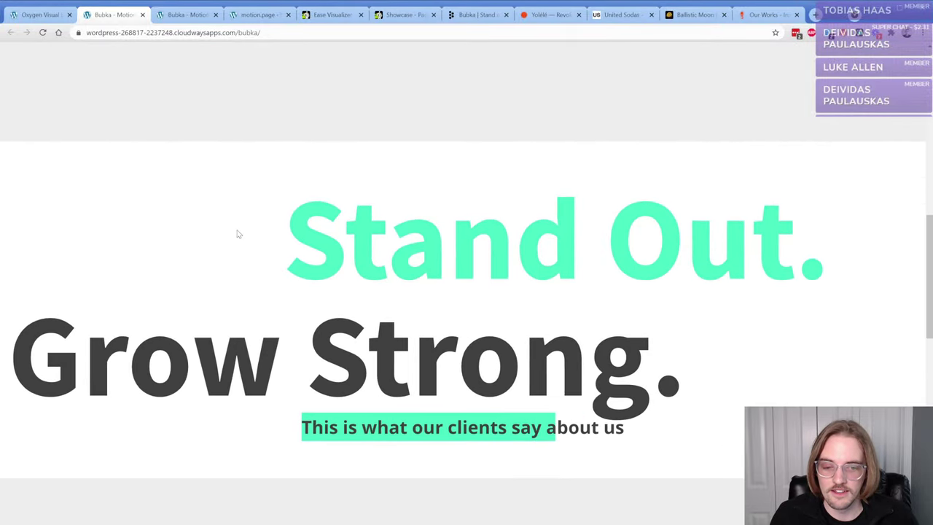
scroll(238, 234, up, 2)
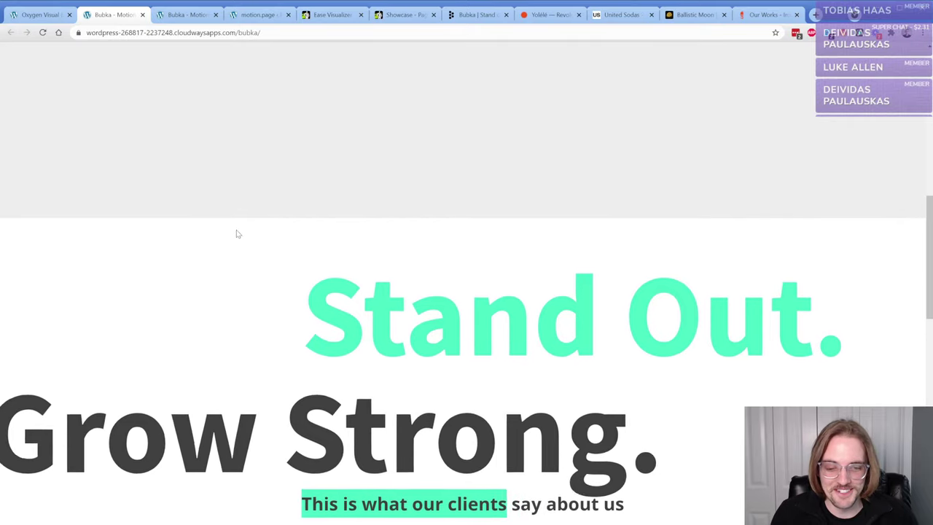
scroll(238, 232, down, 1)
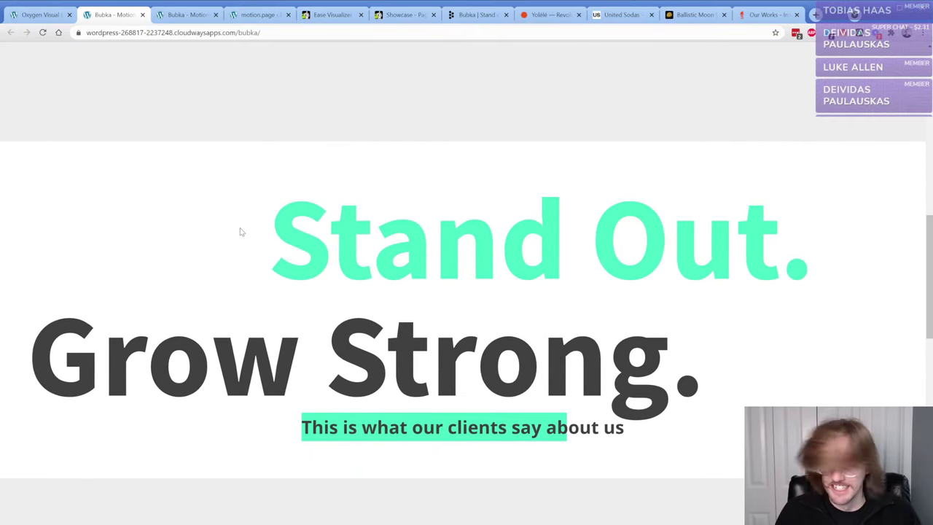
scroll(241, 232, down, 2)
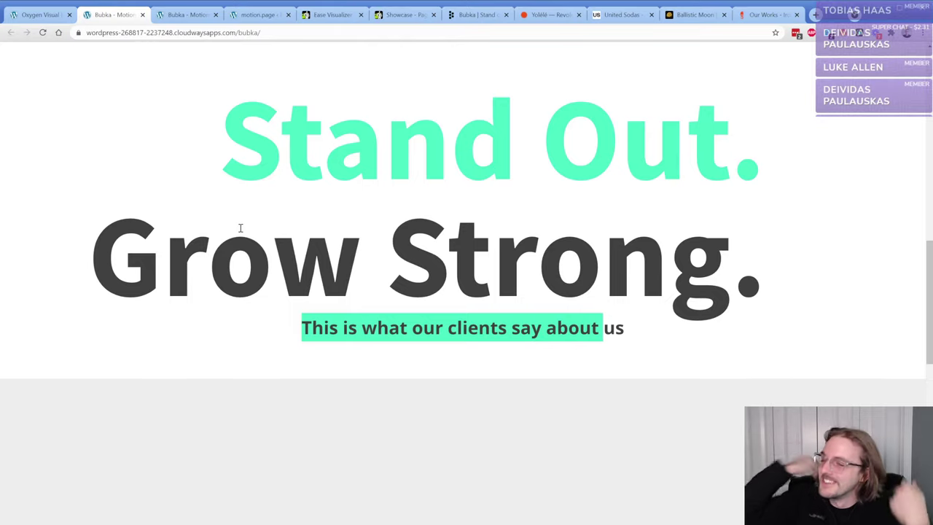
scroll(236, 259, up, 2)
scroll(235, 260, up, 5)
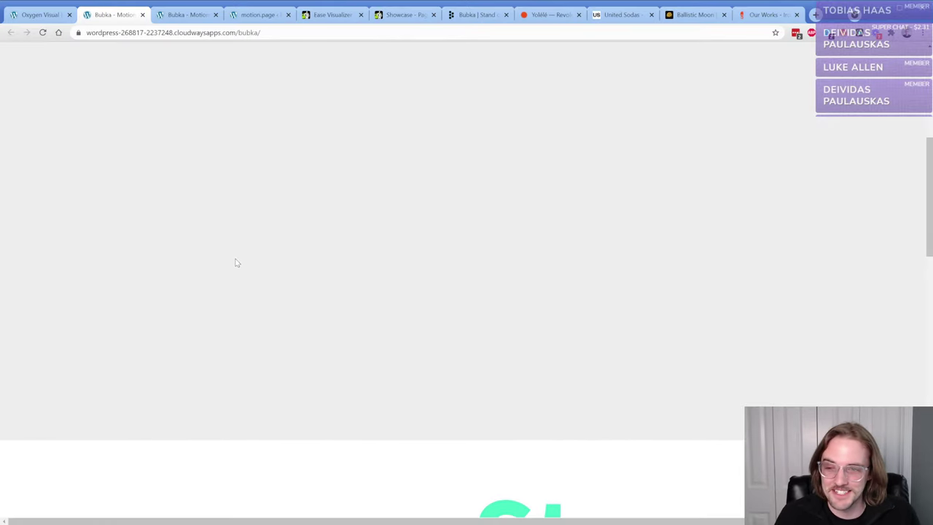
scroll(236, 261, down, 5)
scroll(237, 263, down, 1)
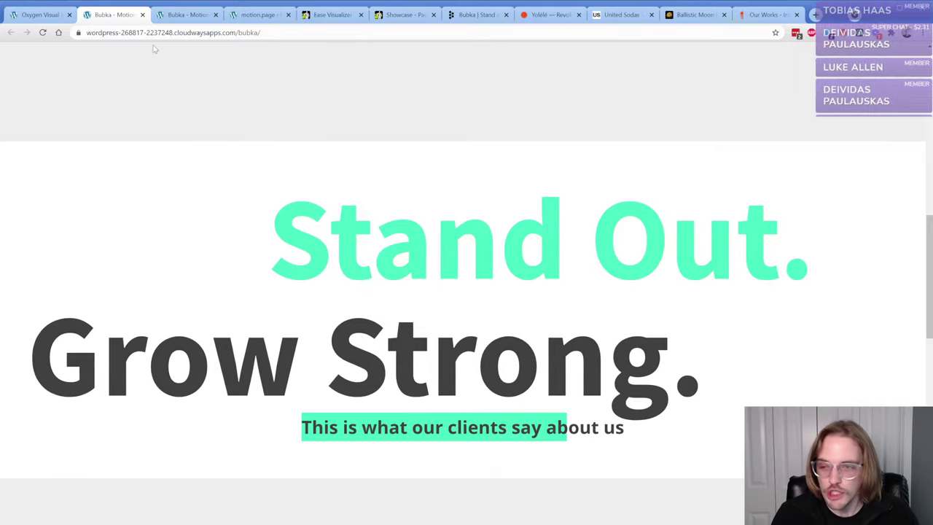
scroll(266, 272, up, 4)
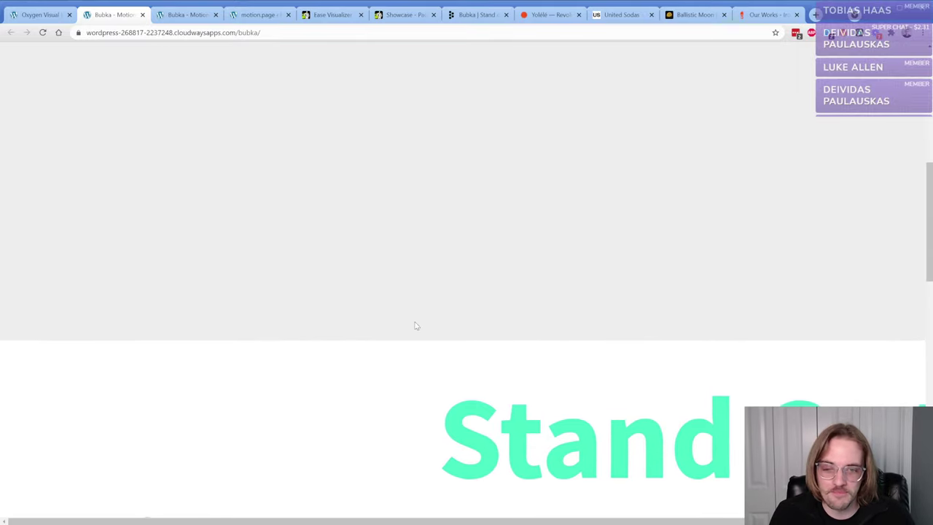
- Examine the Bubka page's scroll animations in the browser's iPhone 6/7/8 Plus device emulation and close the developer tools
key(ctrl+shift+c)
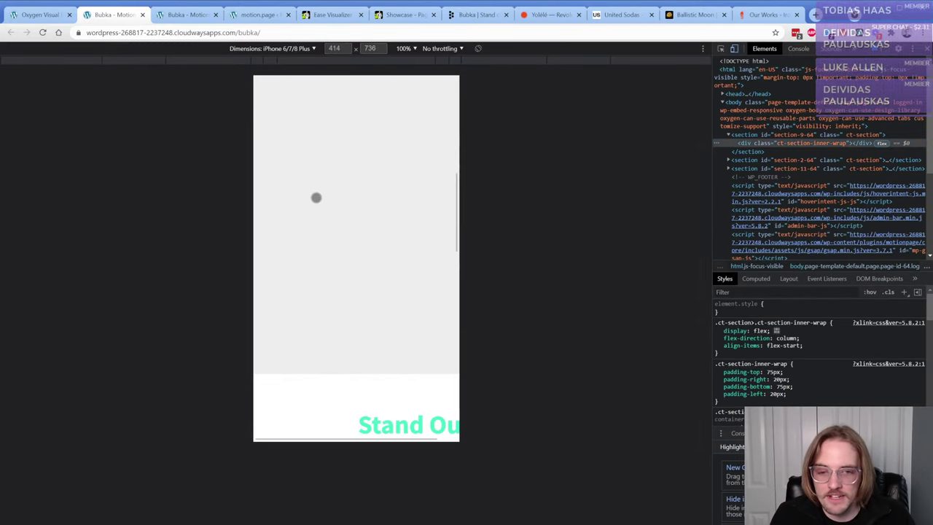
scroll(345, 241, down, 5)
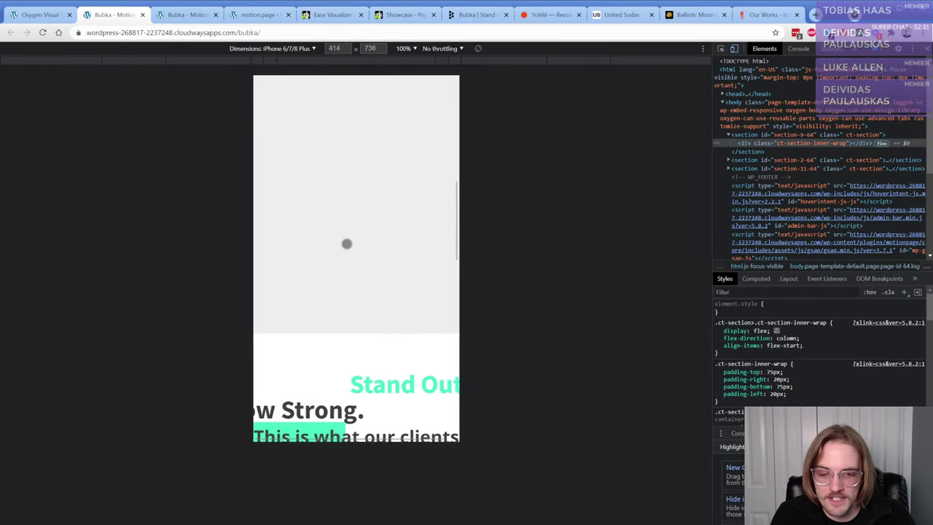
scroll(345, 244, up, 3)
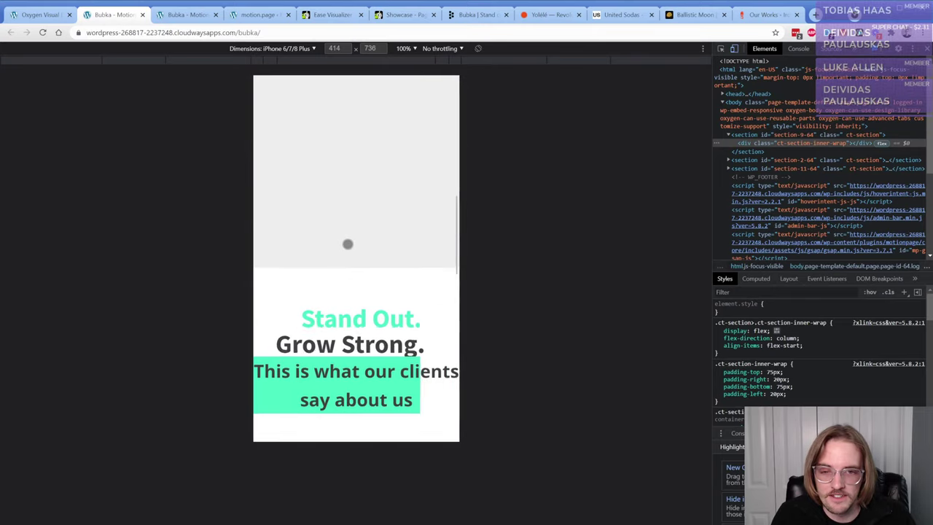
scroll(345, 244, down, 4)
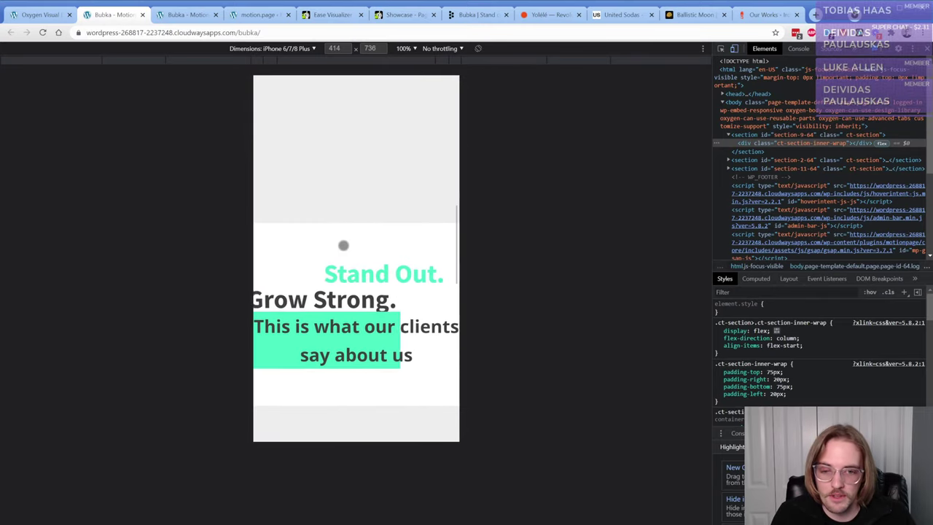
scroll(343, 246, down, 2)
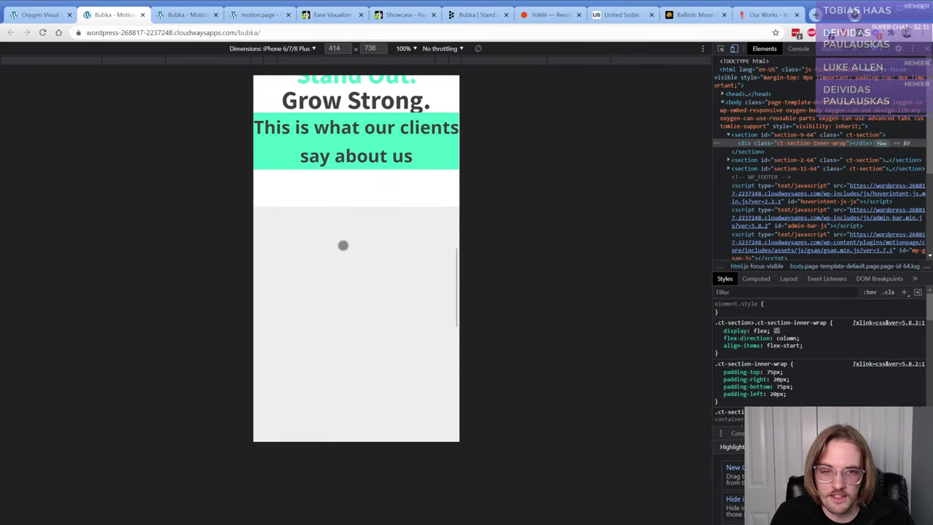
scroll(343, 246, up, 5)
key(F12)
- Examine the headings and the highlight behind the client text at different scroll positions on the desktop-width page
scroll(442, 261, down, 3)
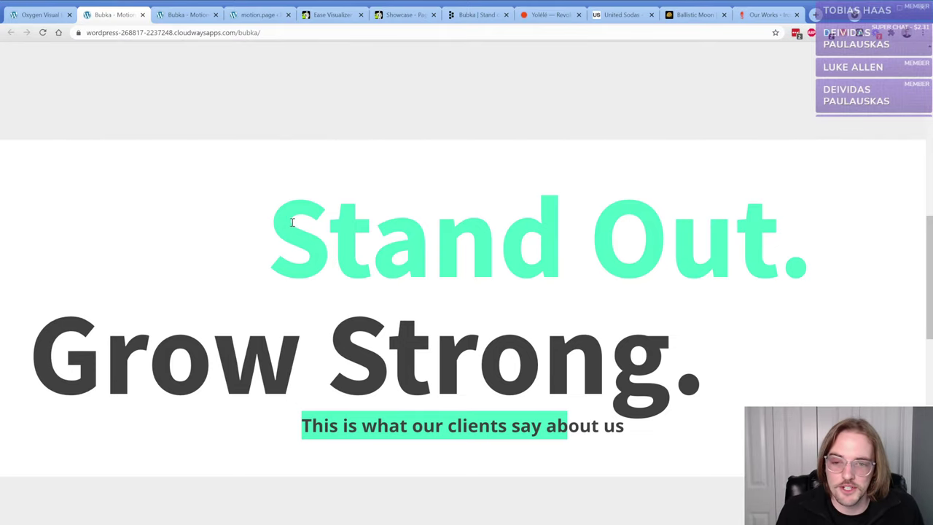
drag(292, 223, 642, 444)
click(643, 446)
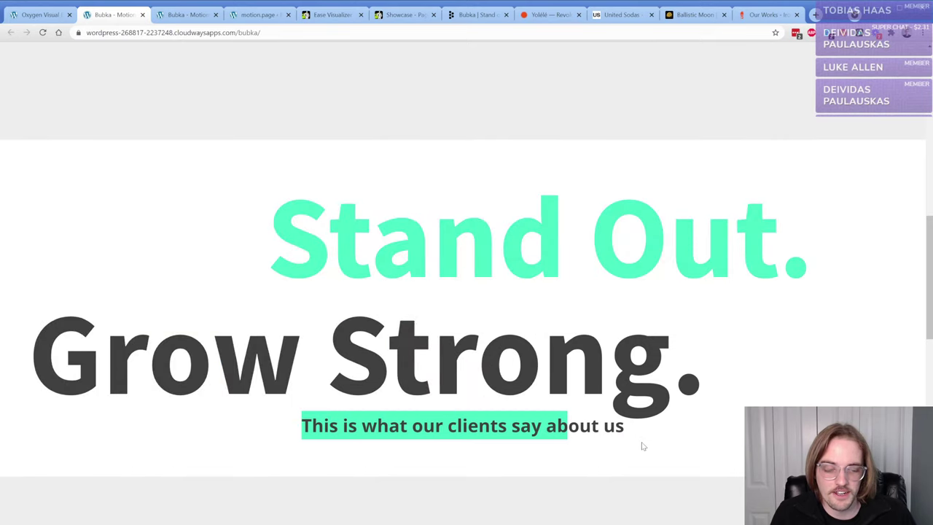
scroll(282, 243, down, 3)
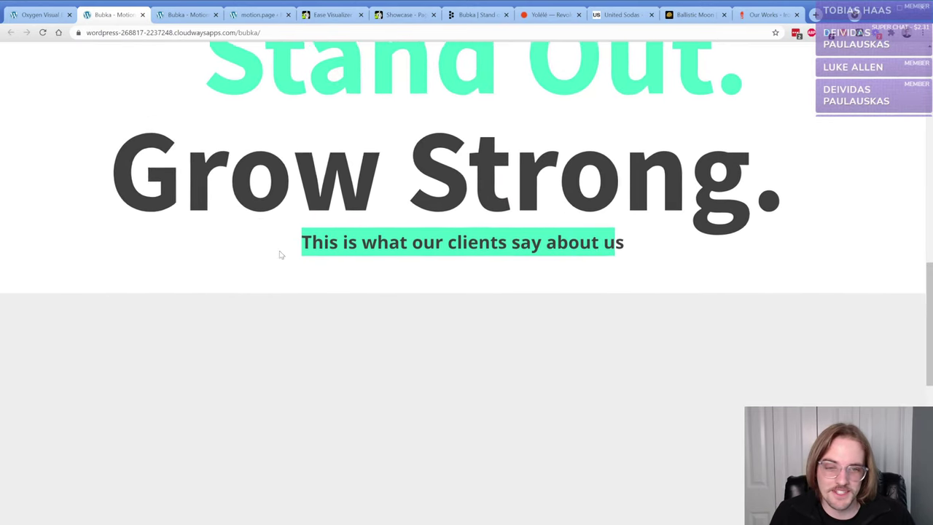
scroll(280, 253, up, 2)
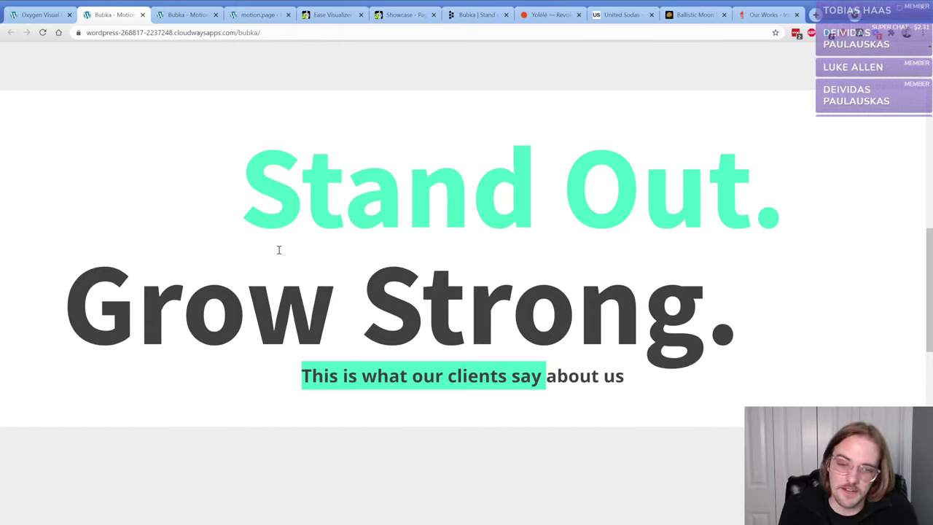
drag(413, 378, 509, 395)
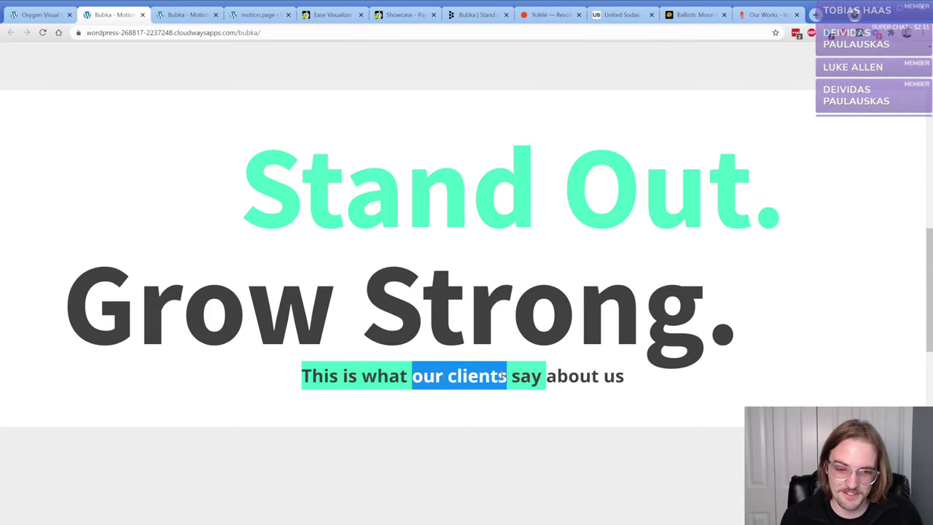
drag(218, 227, 739, 306)
click(739, 306)
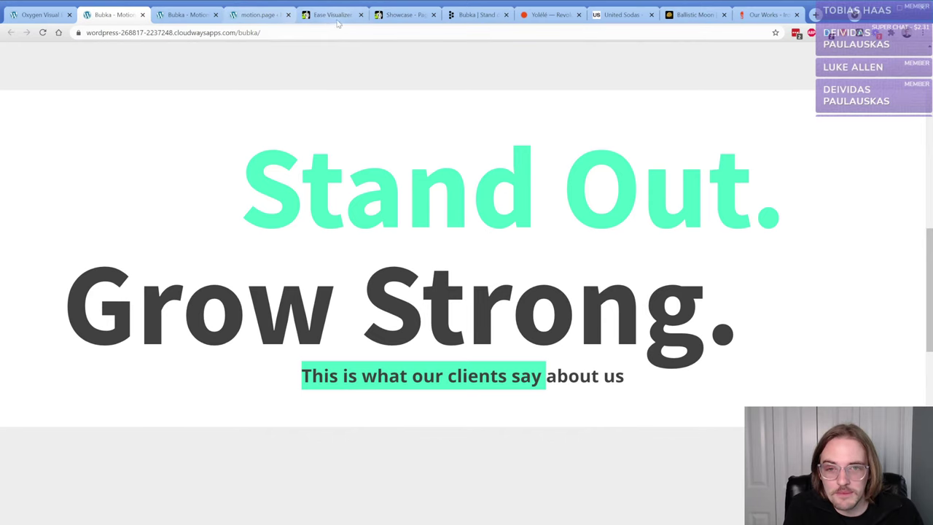
- Reload the older Bubka front-end page and check its heading and highlight animations on scroll
click(420, 18)
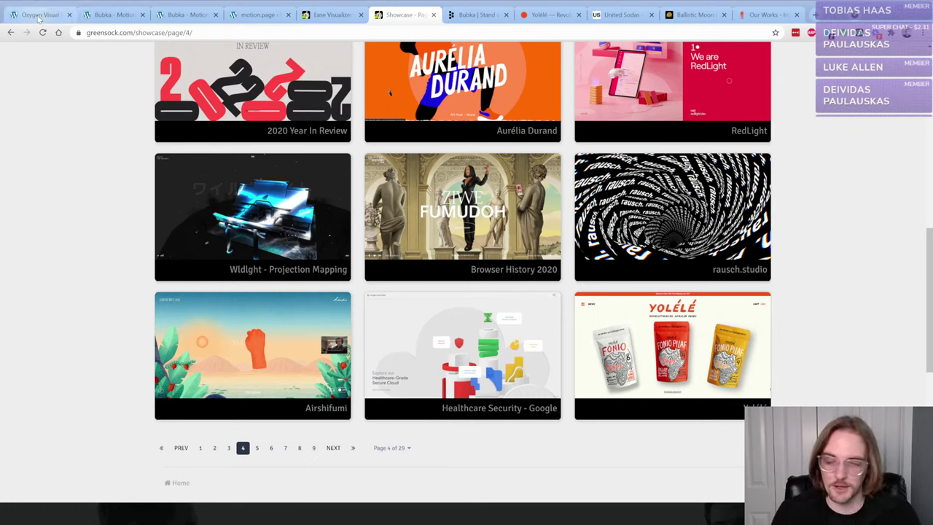
click(179, 15)
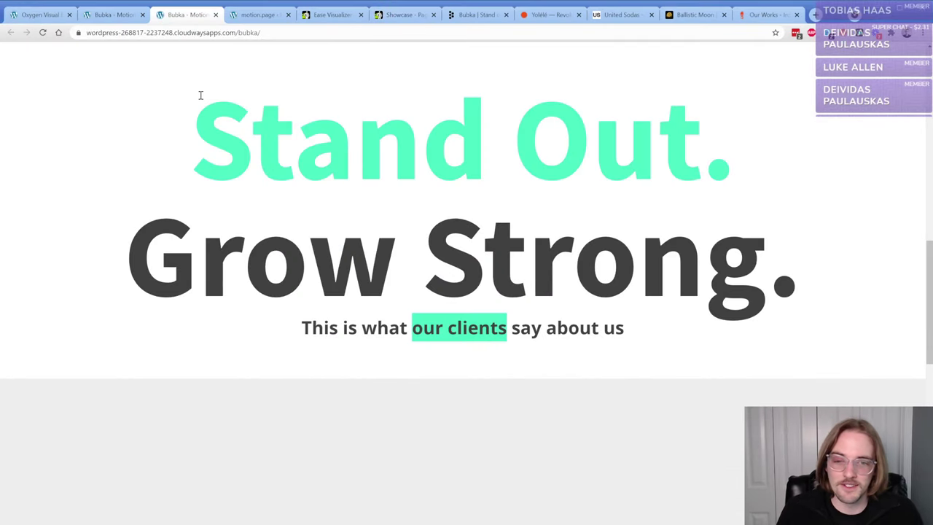
scroll(204, 182, up, 2)
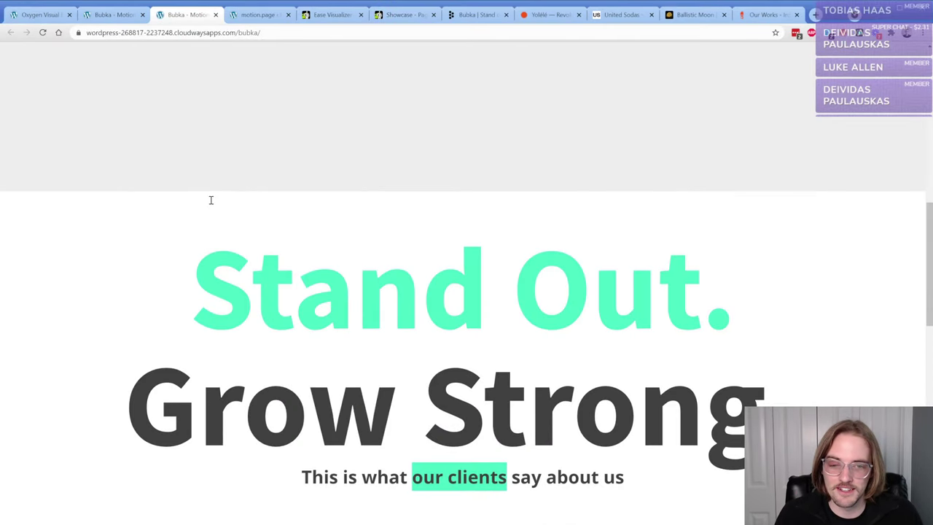
click(42, 33)
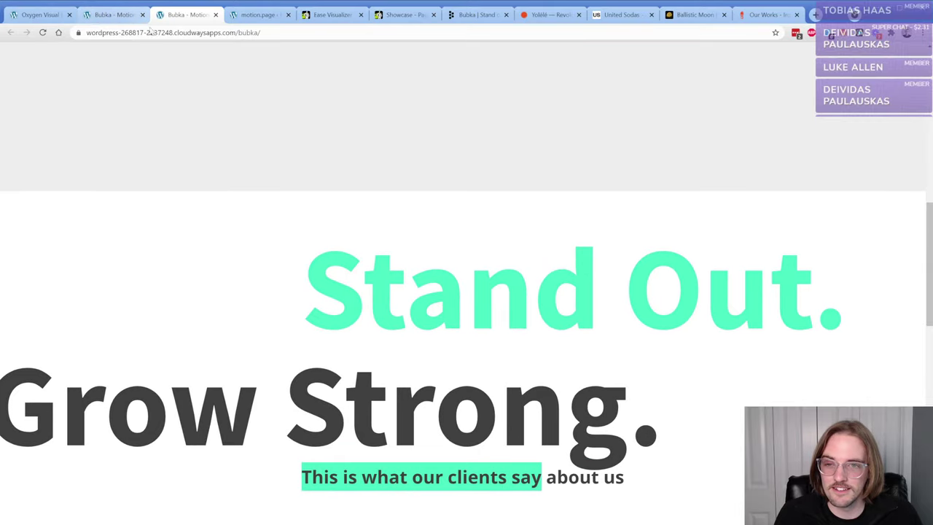
scroll(204, 182, down, 2)
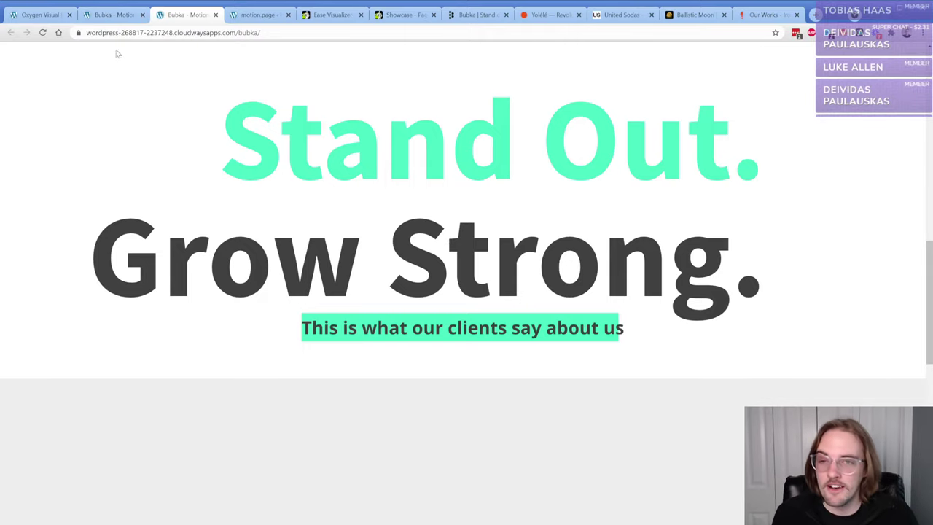
- Generate a mobile Lighthouse report for the newly opened Bubka page
click(114, 15)
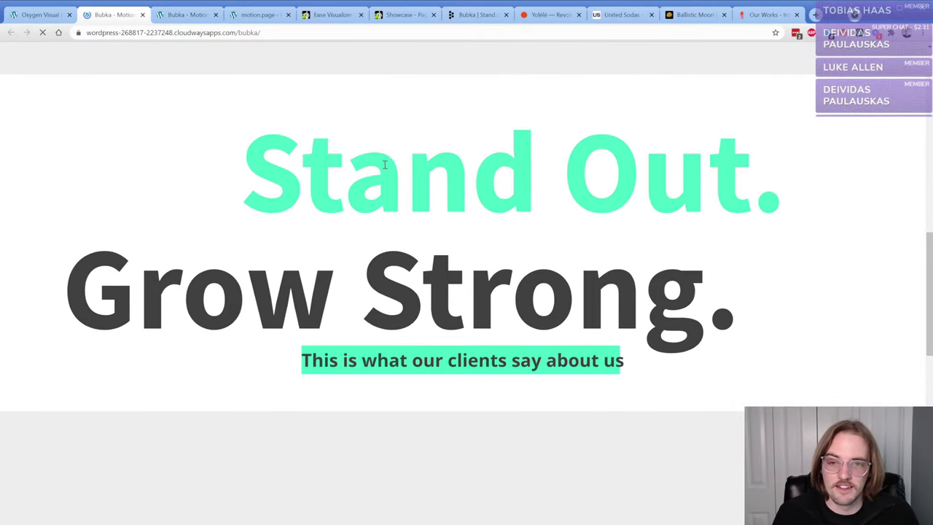
key(ctrl+shift+i)
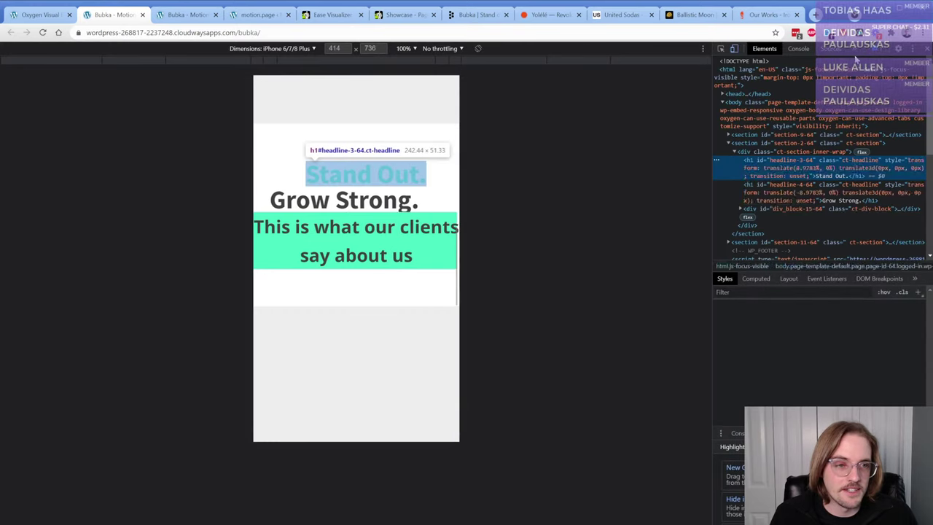
key(ctrl+[)
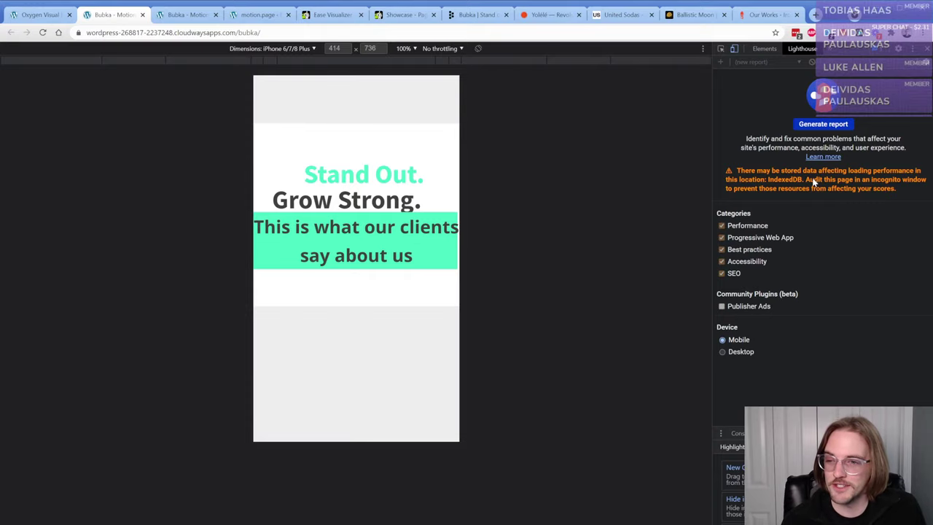
click(825, 125)
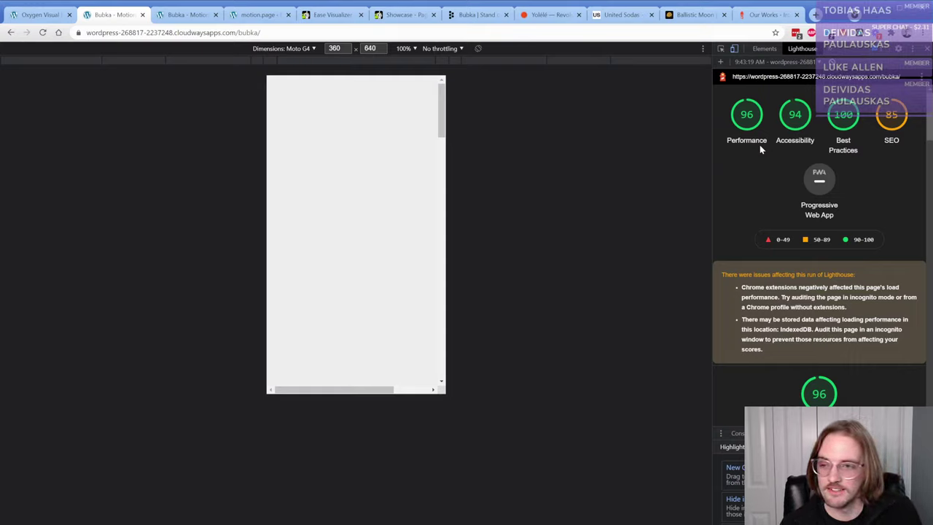
- Examine the Lighthouse report's performance metrics and its audits for render-blocking resources and unused CSS
scroll(761, 201, down, 3)
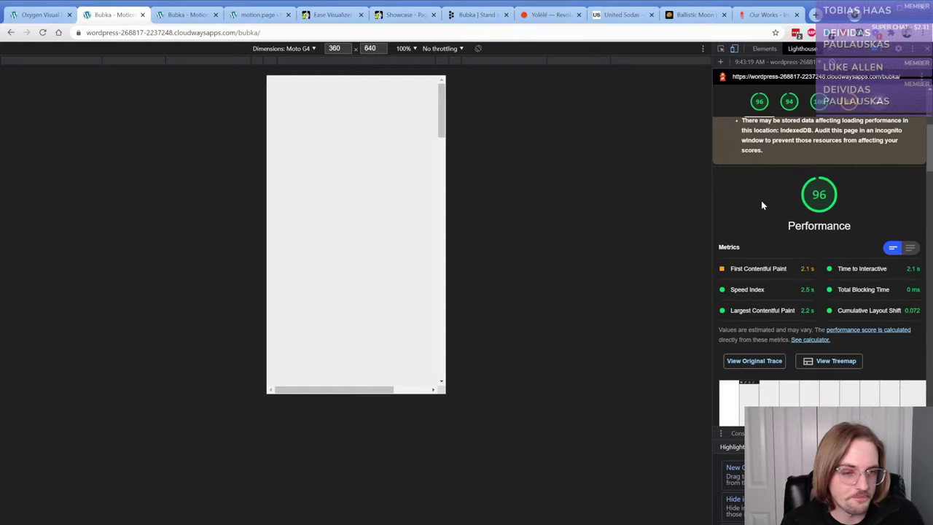
scroll(772, 280, down, 6)
click(775, 259)
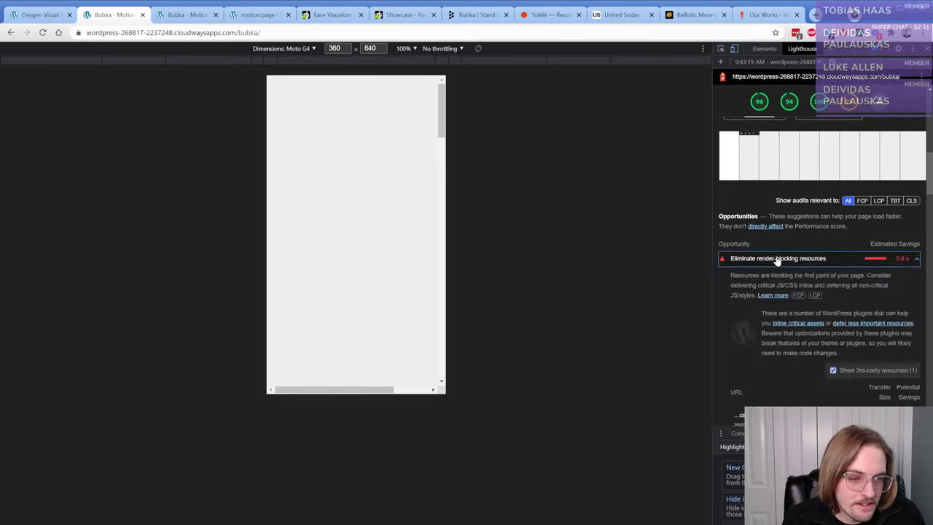
scroll(775, 275, down, 2)
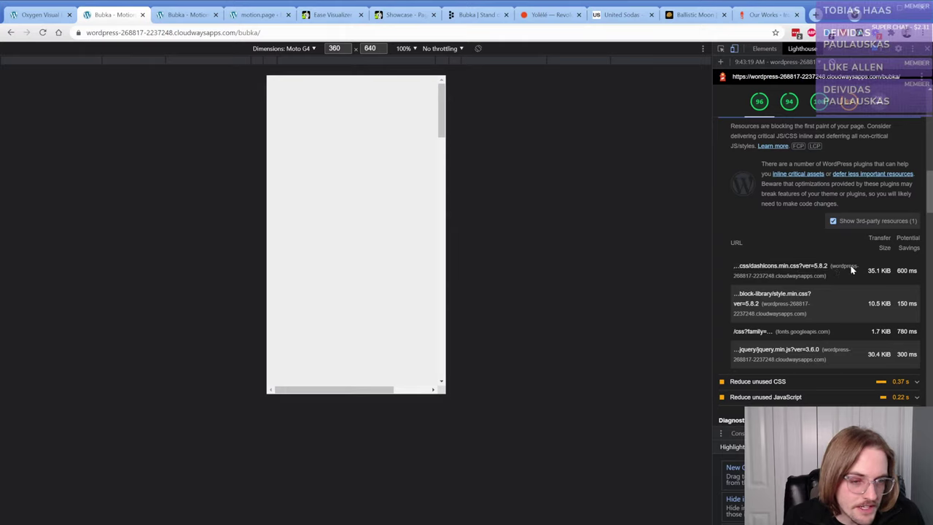
scroll(850, 287, down, 2)
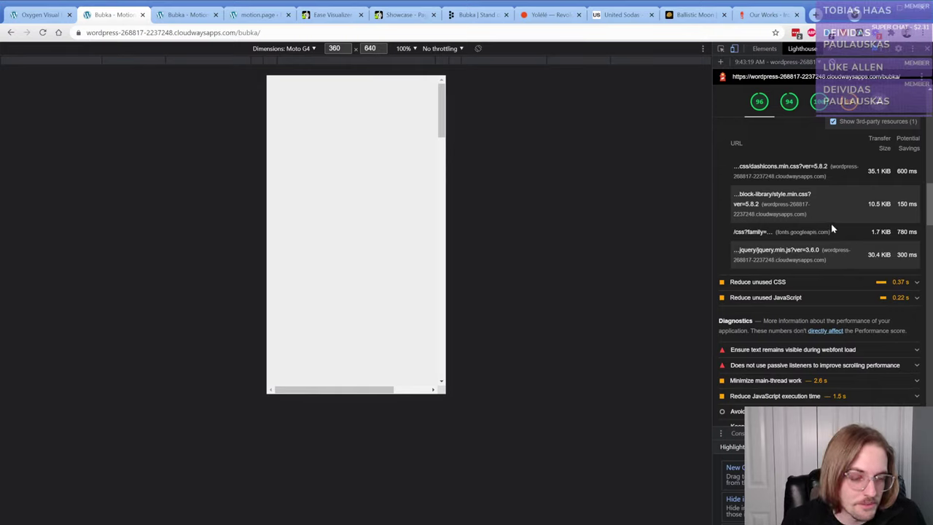
click(775, 282)
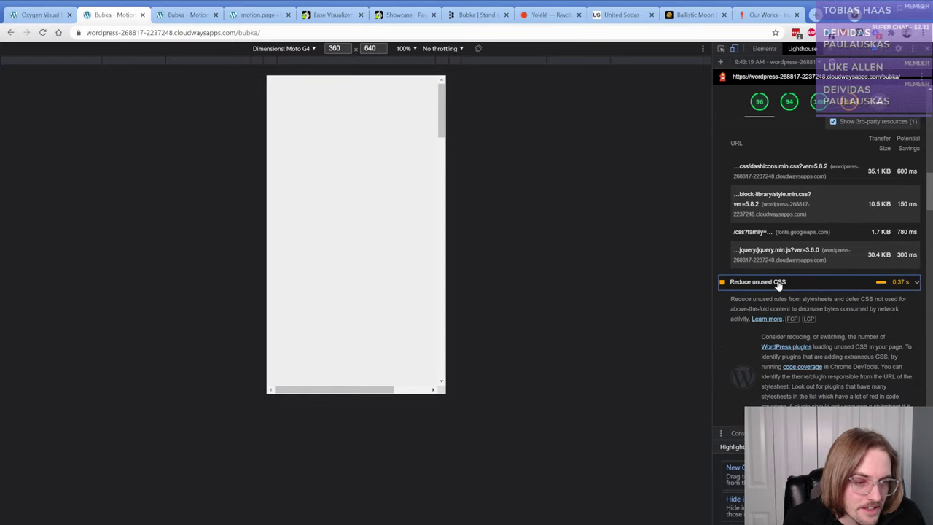
scroll(817, 274, down, 3)
scroll(795, 300, down, 3)
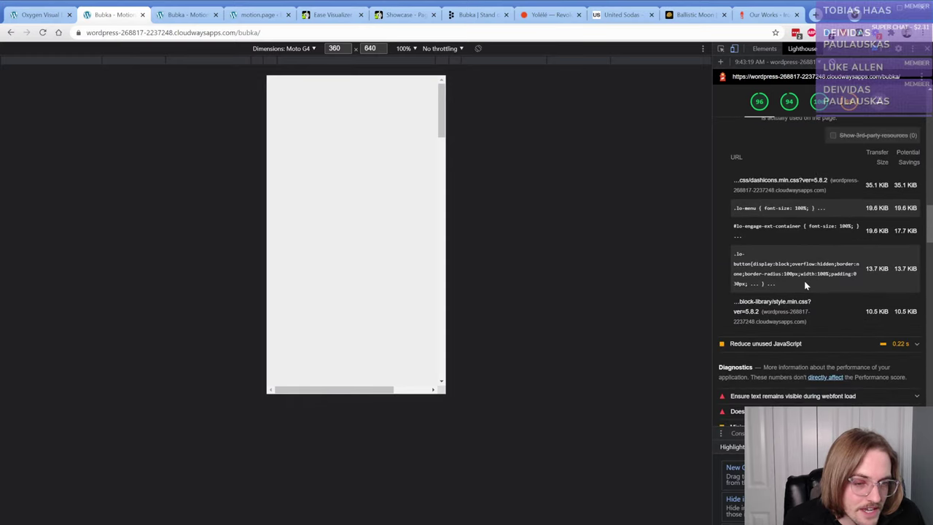
- Examine the report's details on unused JavaScript and on keeping text visible during webfont load
scroll(798, 308, down, 3)
click(779, 248)
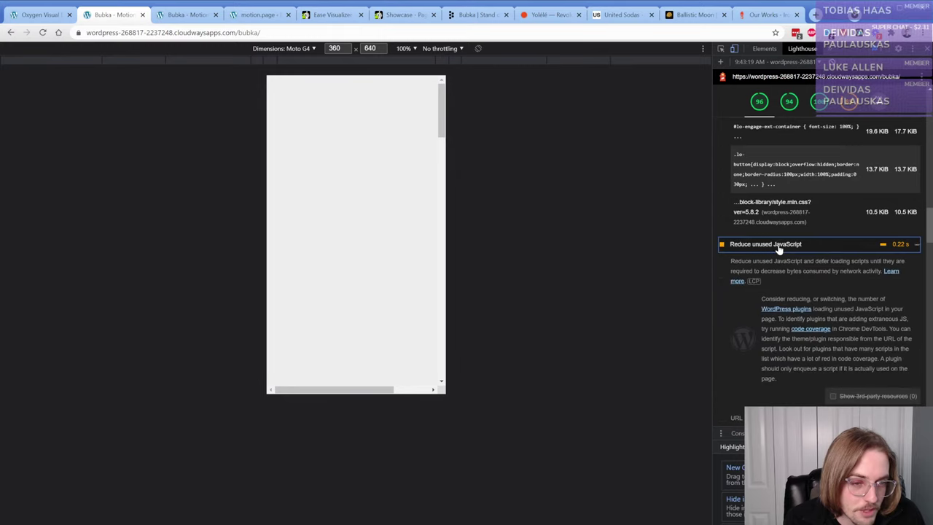
scroll(807, 272, down, 4)
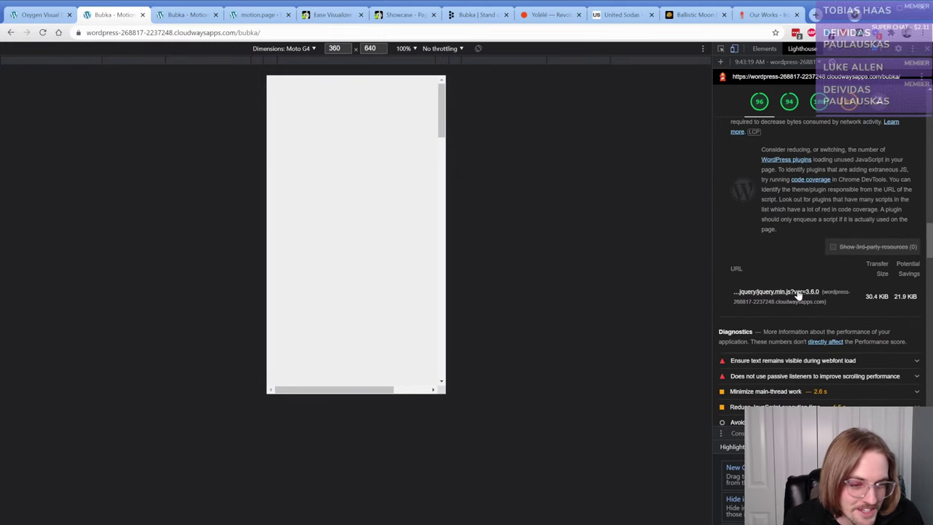
scroll(798, 292, down, 3)
click(807, 263)
scroll(808, 267, down, 4)
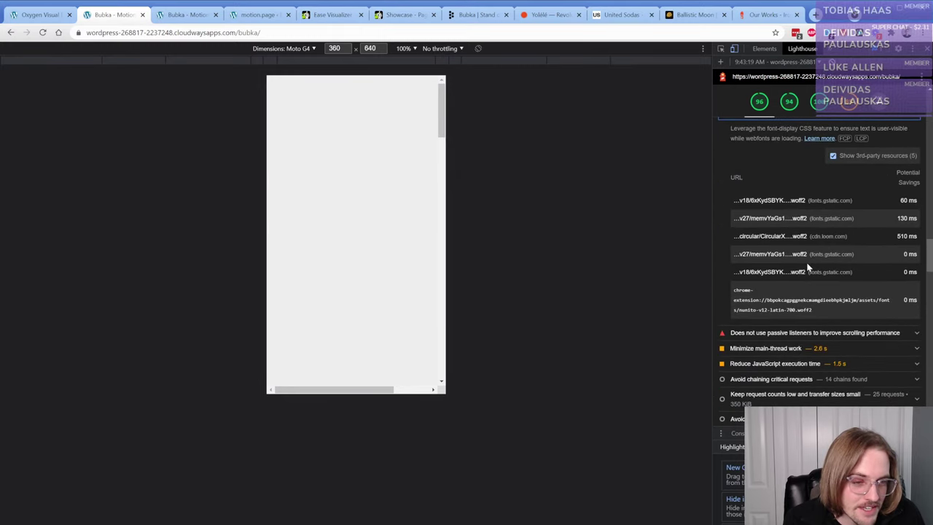
scroll(809, 284, down, 3)
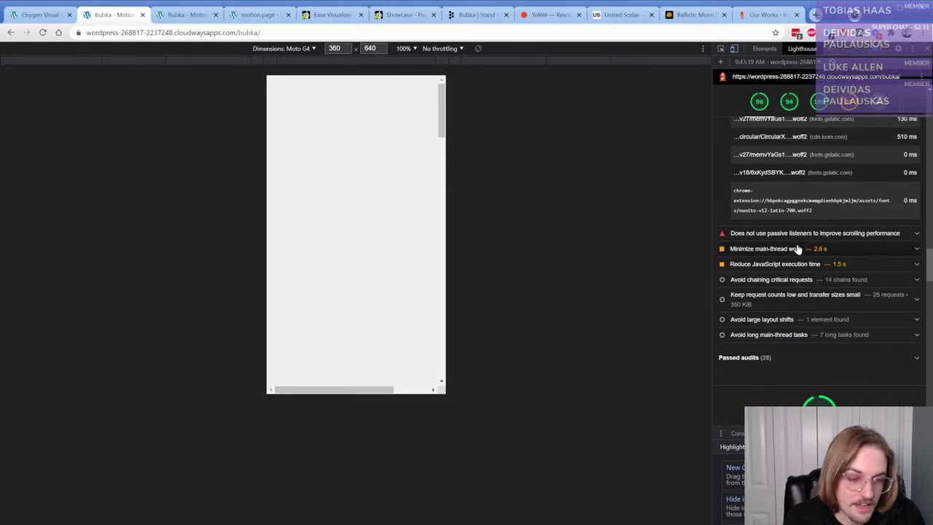
- Examine the failing element of the background and foreground contrast audit in the Accessibility section
scroll(797, 249, down, 5)
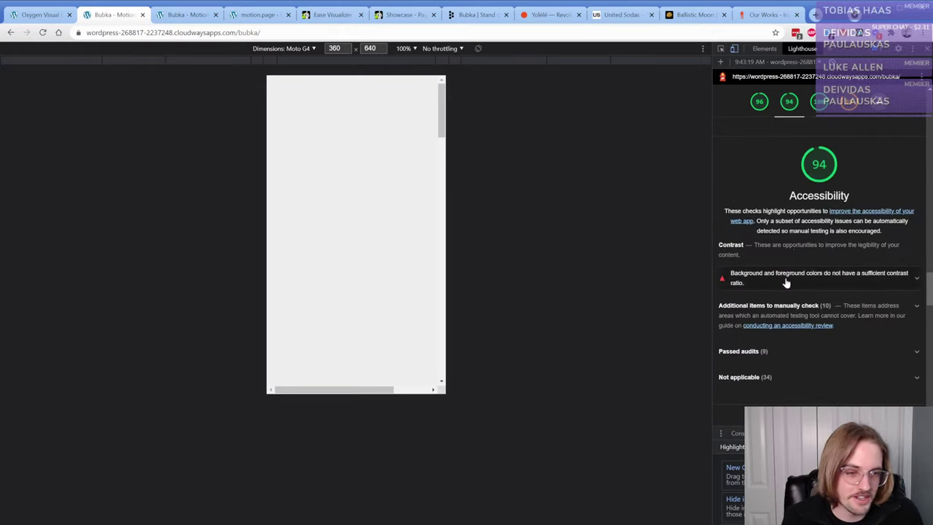
click(793, 284)
scroll(827, 295, down, 3)
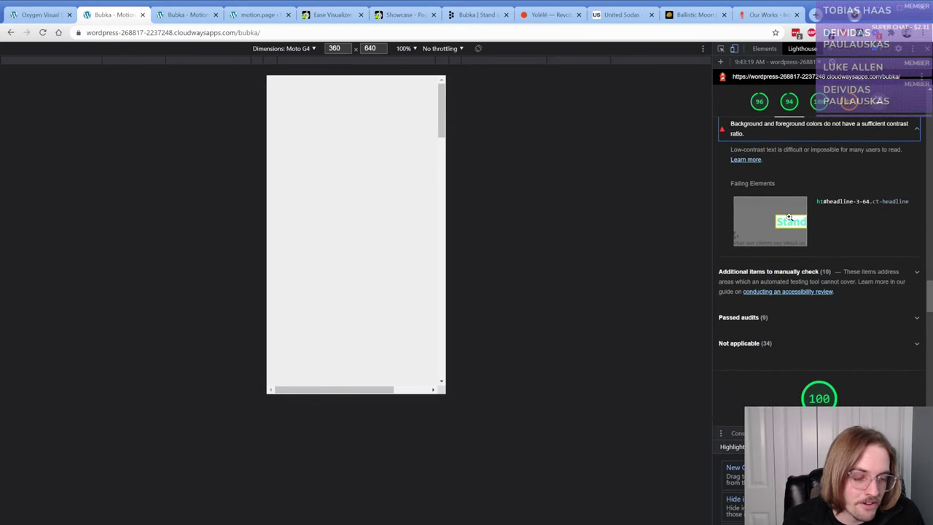
- Examine the SEO audits on the meta description and page indexing, plus the Progressive Web App checks
scroll(805, 260, down, 10)
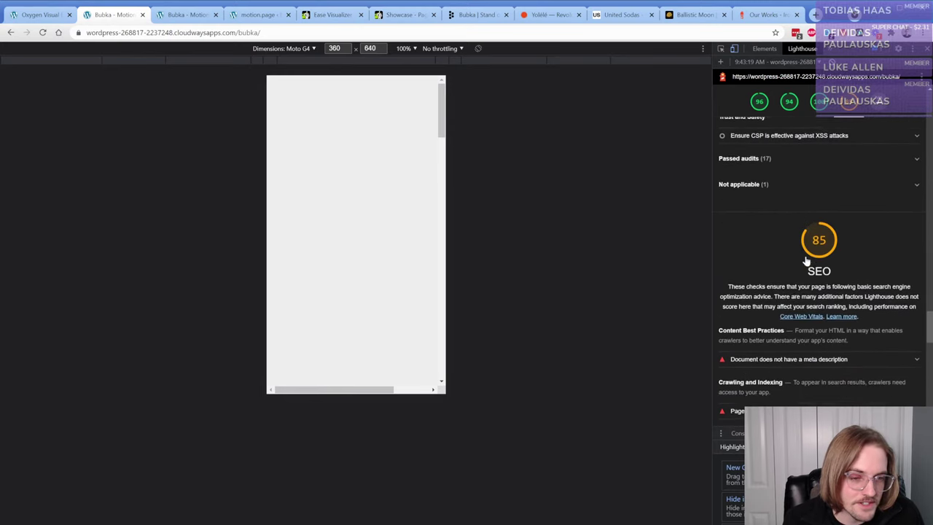
scroll(805, 260, down, 3)
click(796, 196)
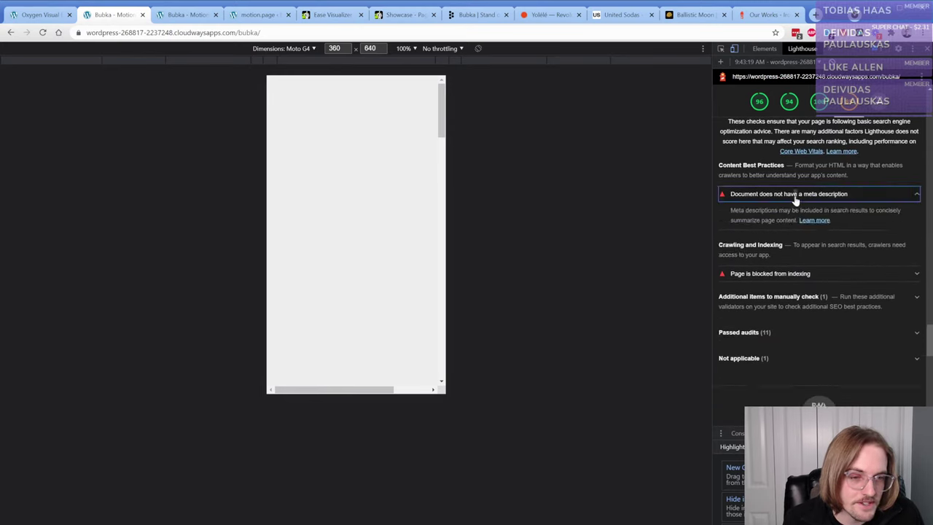
click(797, 195)
click(806, 247)
click(815, 249)
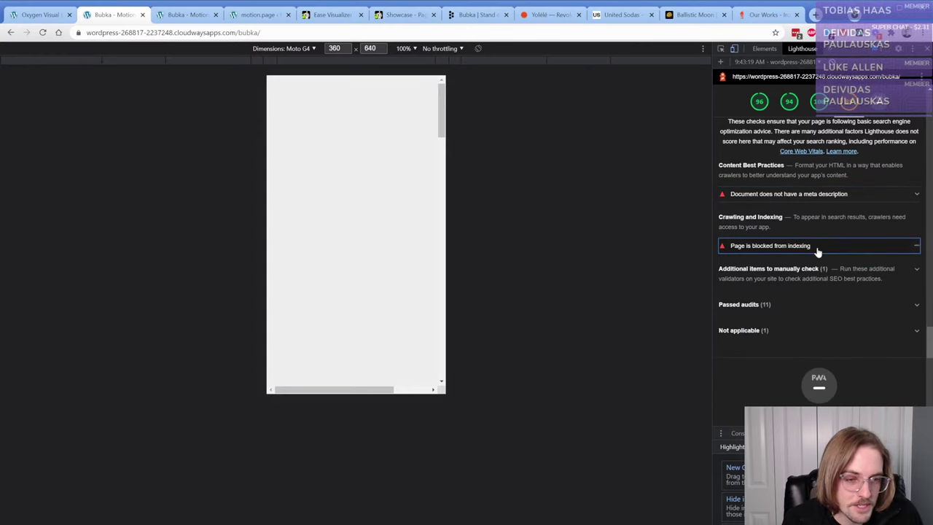
scroll(814, 270, down, 1)
scroll(814, 271, down, 6)
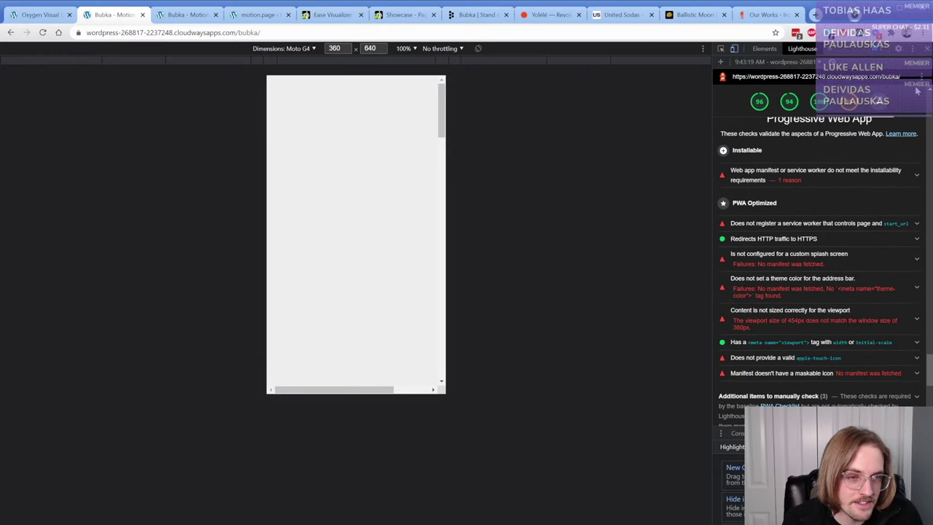
- Close the developer tools, recheck the scroll-animated headings and highlight, and close both Bubka front-end pages
click(927, 48)
scroll(385, 222, down, 10)
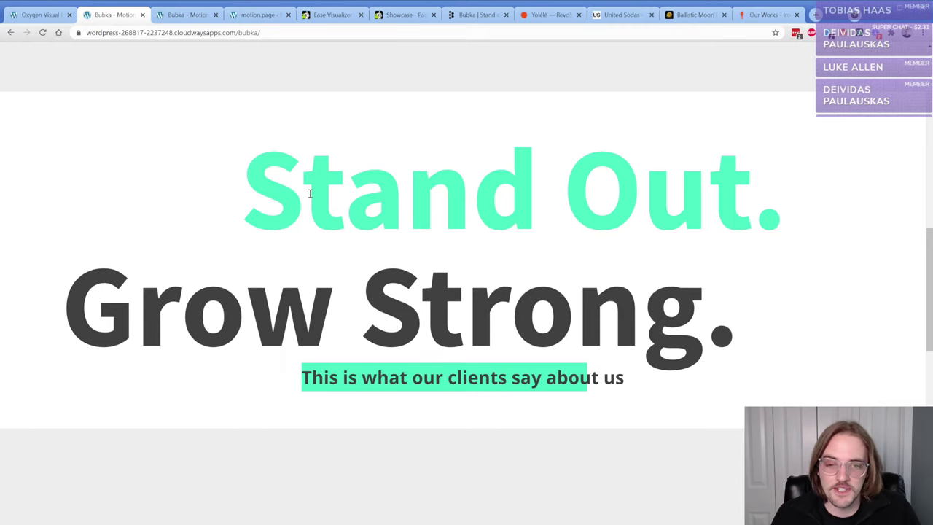
click(143, 15)
click(143, 15)
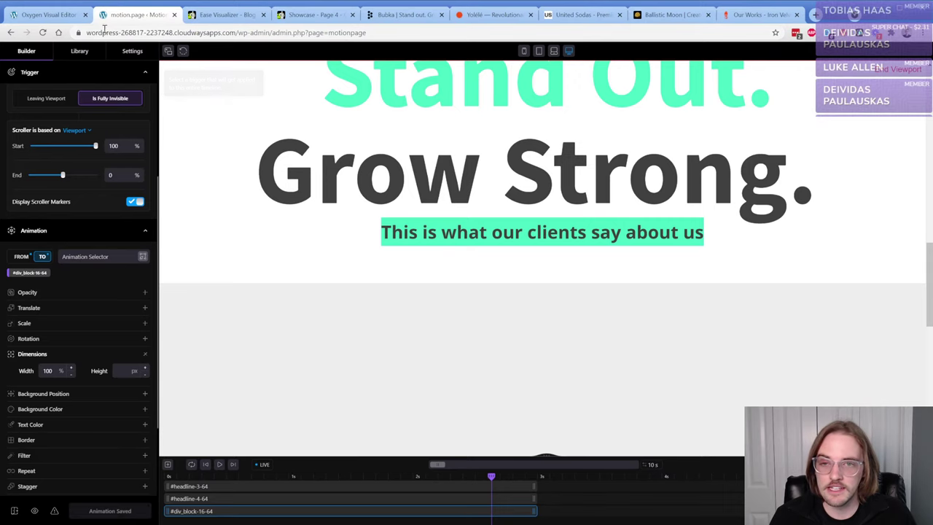
- Switch to the original bubka.be site, close its developer tools, and examine the green highlights behind words in the headings down the page
click(408, 15)
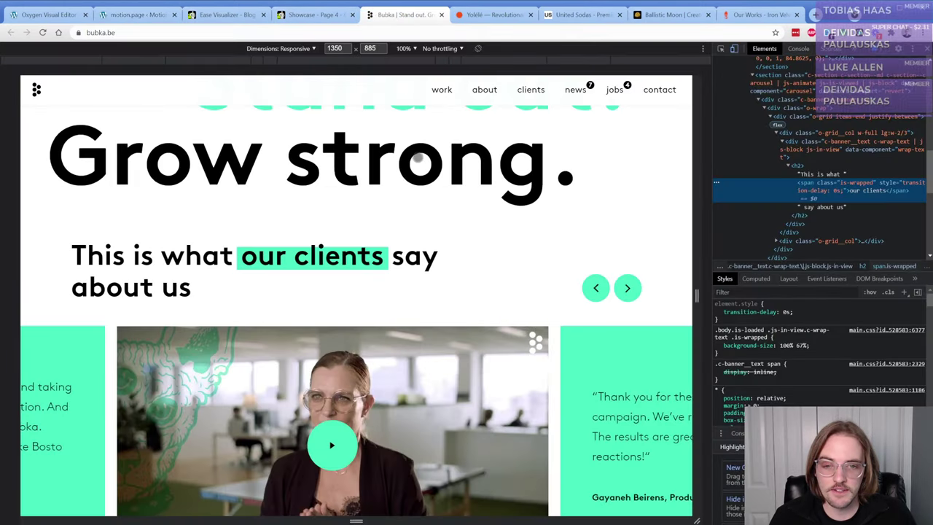
key(F12)
scroll(527, 302, down, 15)
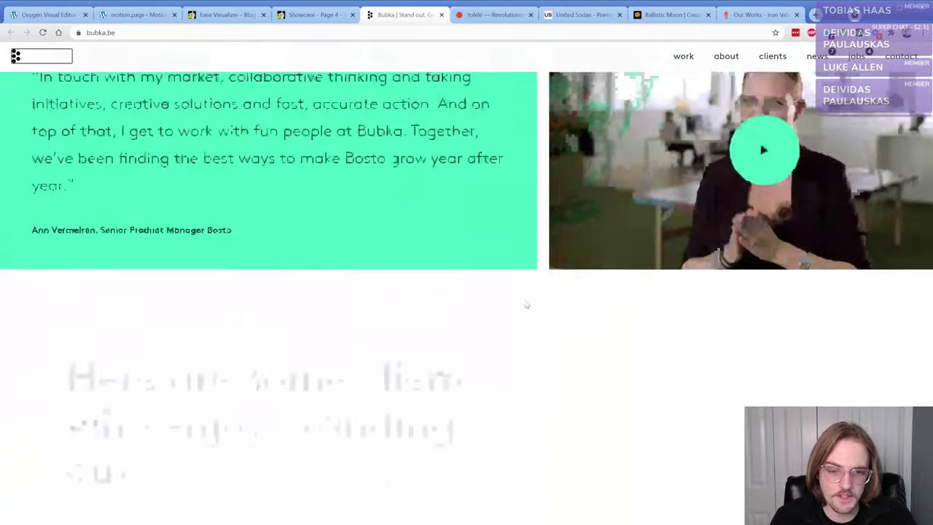
scroll(448, 274, up, 2)
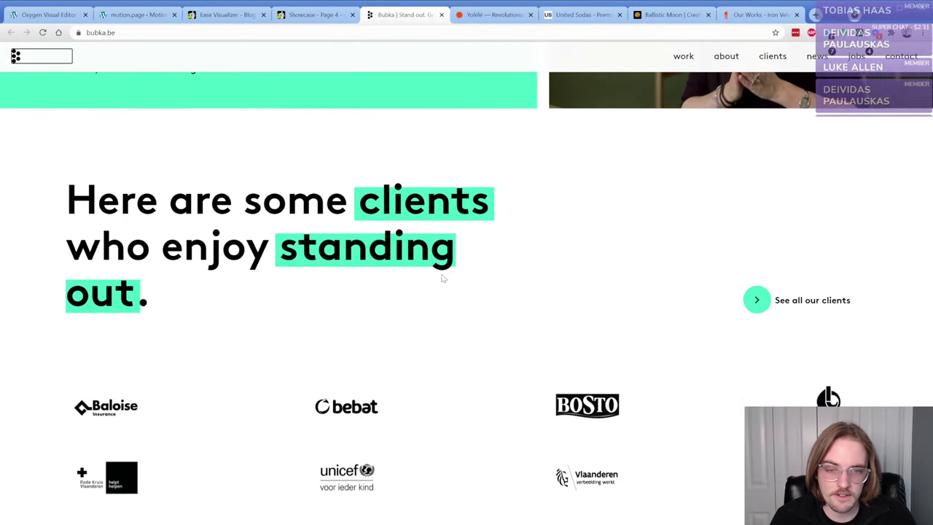
drag(380, 202, 484, 204)
drag(316, 251, 447, 256)
drag(67, 295, 162, 297)
click(287, 301)
scroll(415, 275, down, 4)
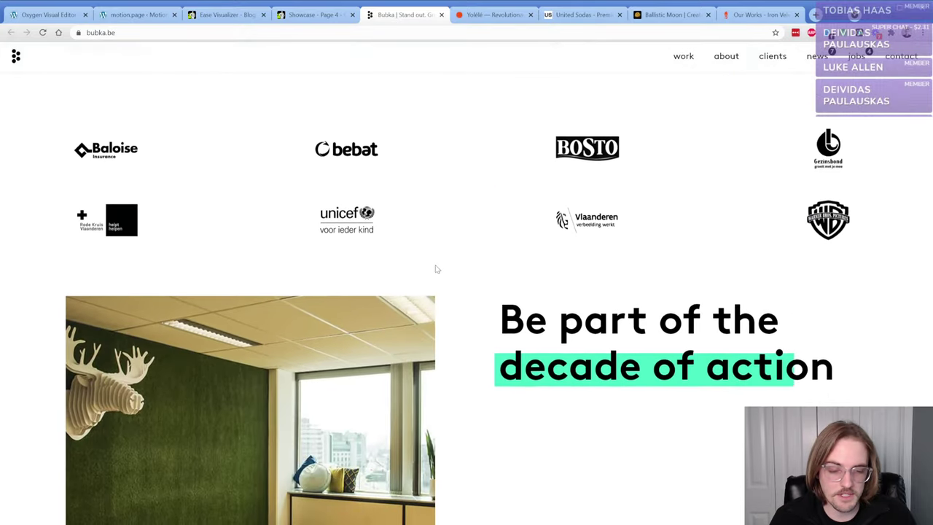
scroll(477, 260, down, 2)
scroll(478, 261, down, 6)
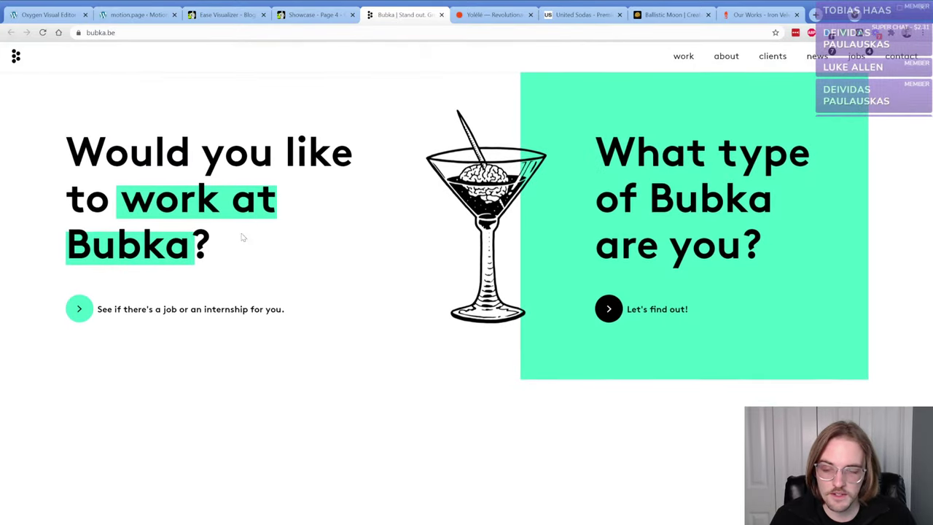
drag(121, 201, 277, 208)
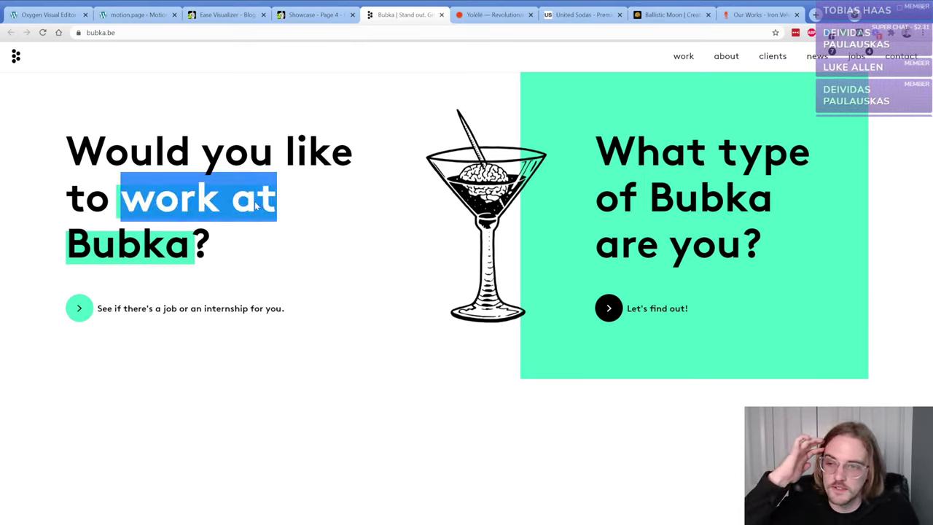
- Open the Bubka page's front end from the Oxygen editor and check the heading and highlight animations on scroll
click(139, 18)
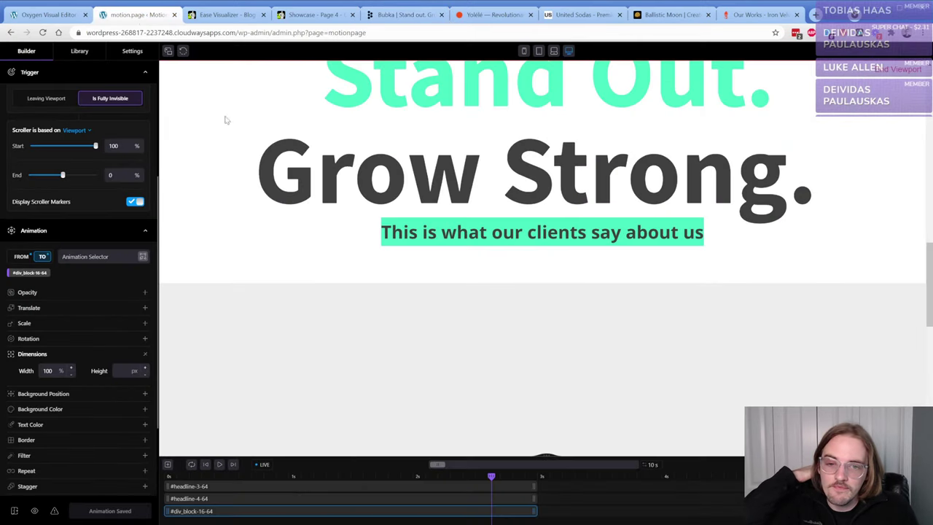
click(44, 15)
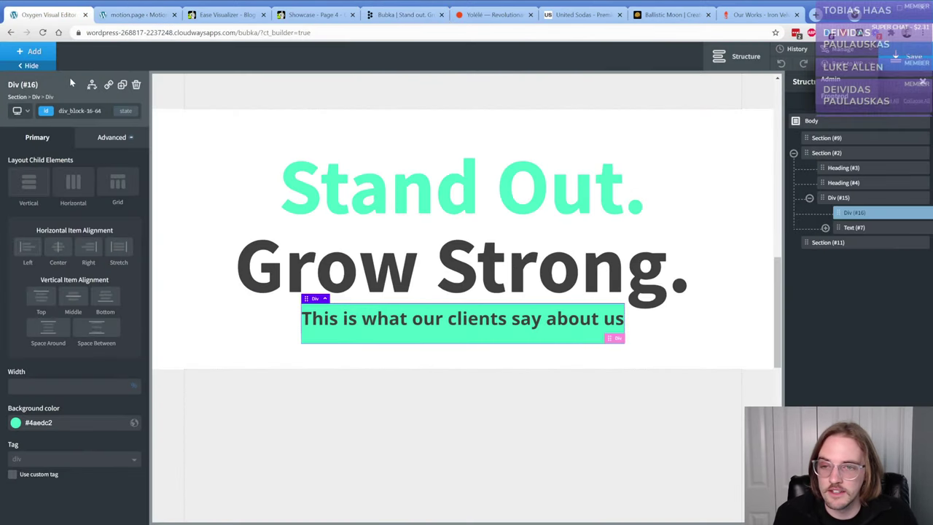
click(835, 95)
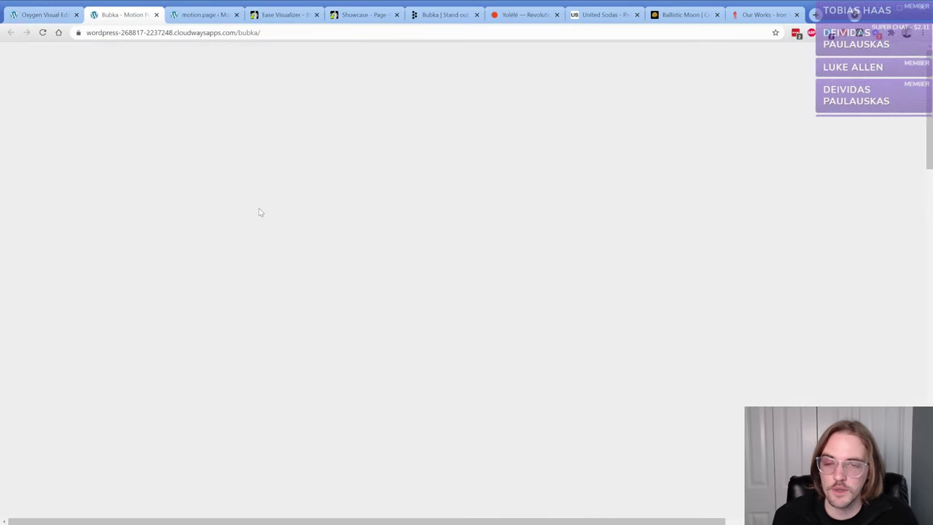
scroll(258, 212, down, 5)
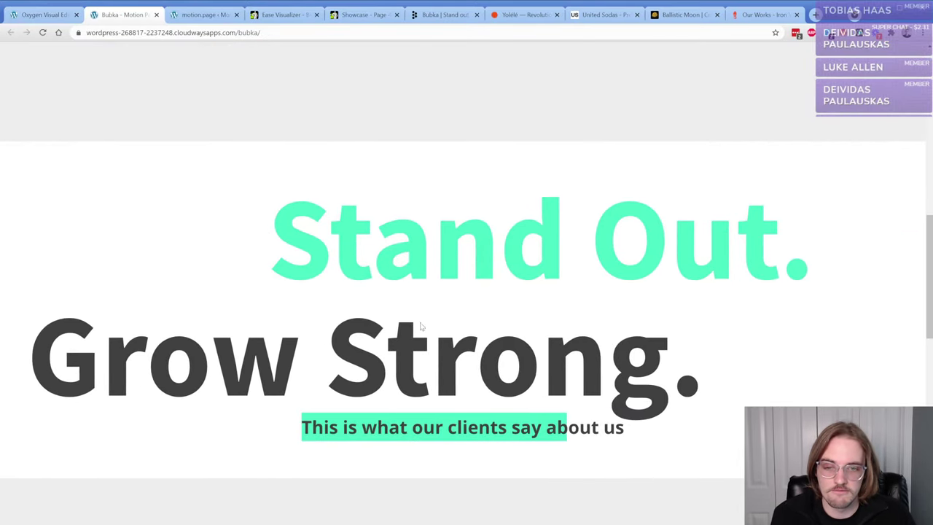
- Examine the Bubka page's source code for its loaded scripts, close it, and return to the motion.page builder
key(ctrl+u)
scroll(418, 308, down, 3)
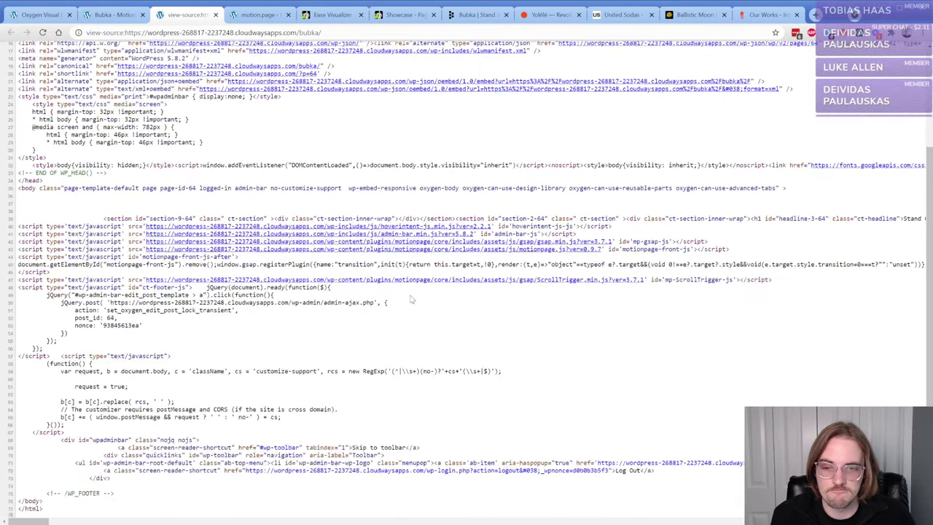
click(113, 16)
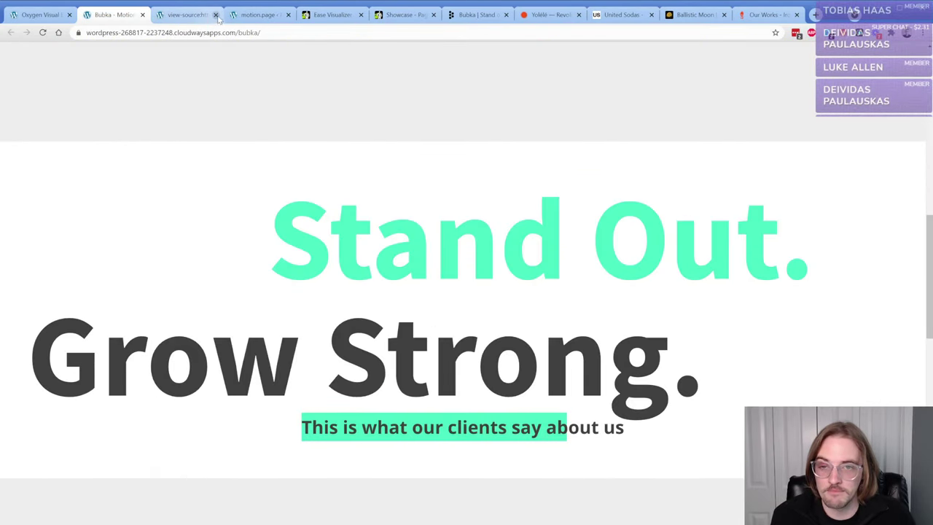
click(216, 15)
click(186, 18)
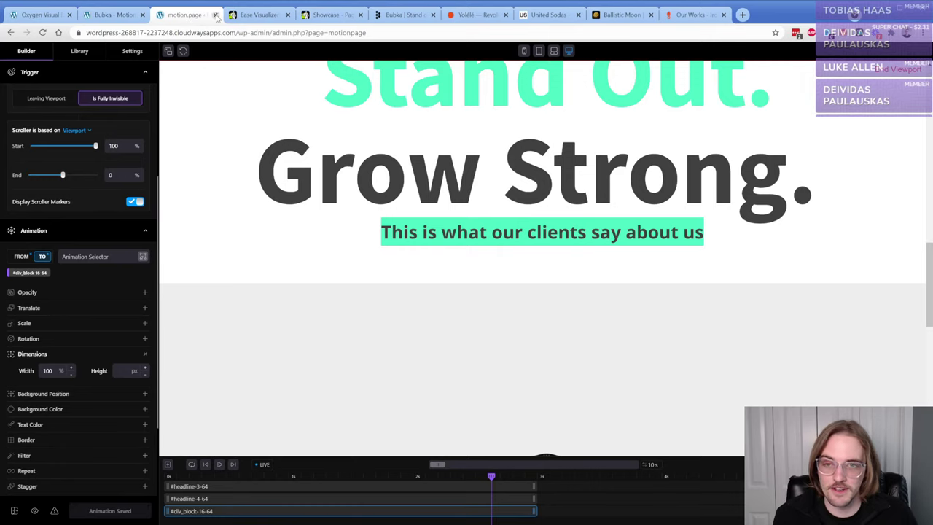
- Examine the footer and the "Would you like to work at Bubka?" section of the original bubka.be site
click(400, 16)
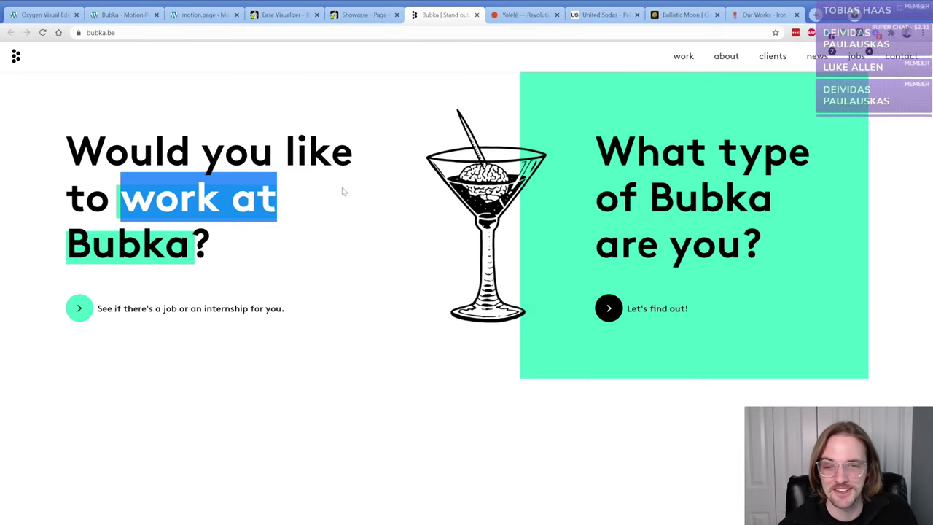
scroll(354, 271, down, 5)
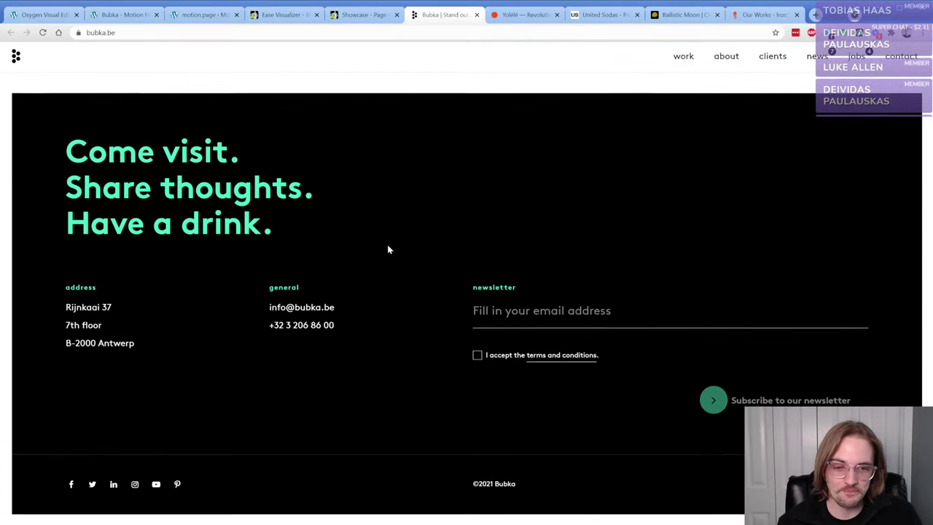
click(514, 299)
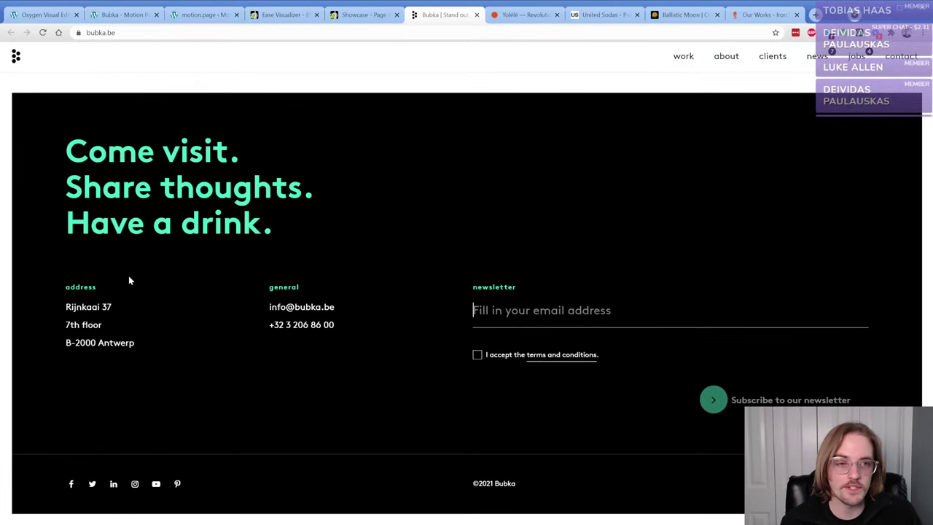
scroll(166, 282, up, 5)
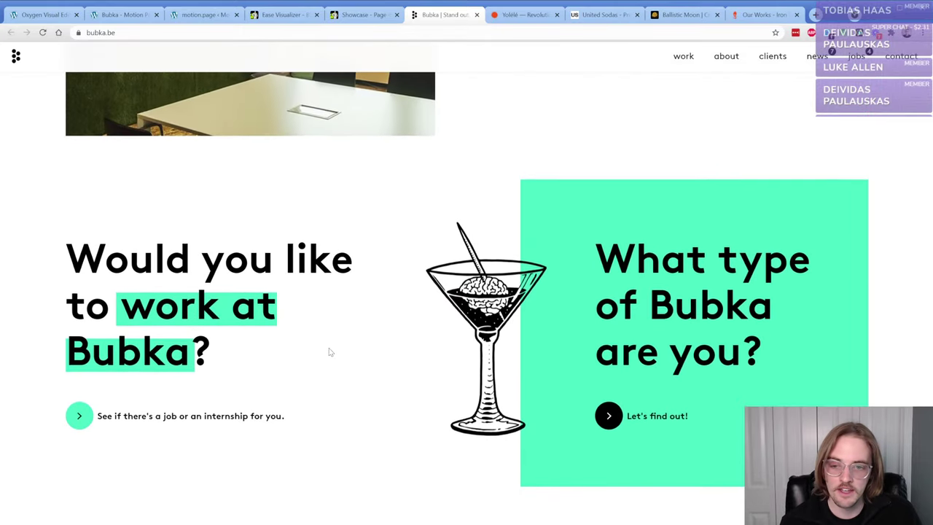
- Examine the clients section and the highlighted "decade of action" heading on the original bubka.be site, and close the site
scroll(377, 377, up, 8)
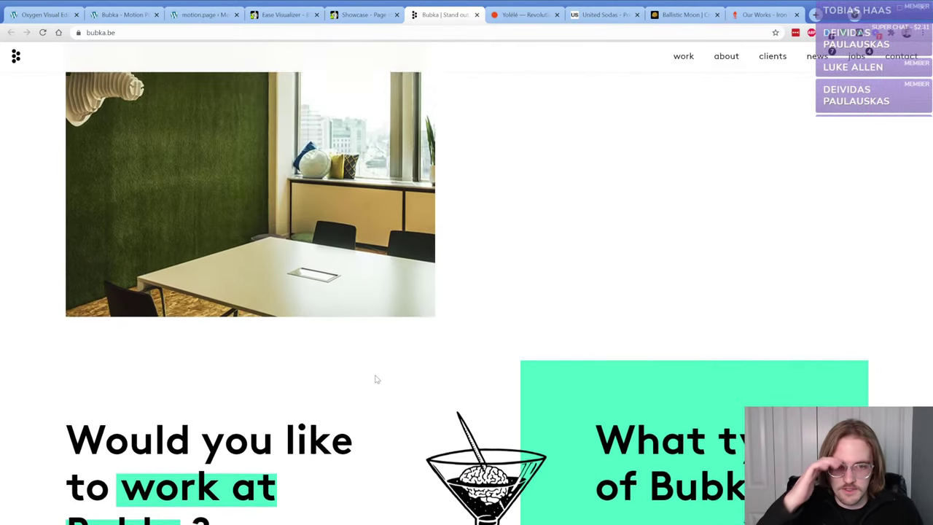
scroll(455, 365, up, 1)
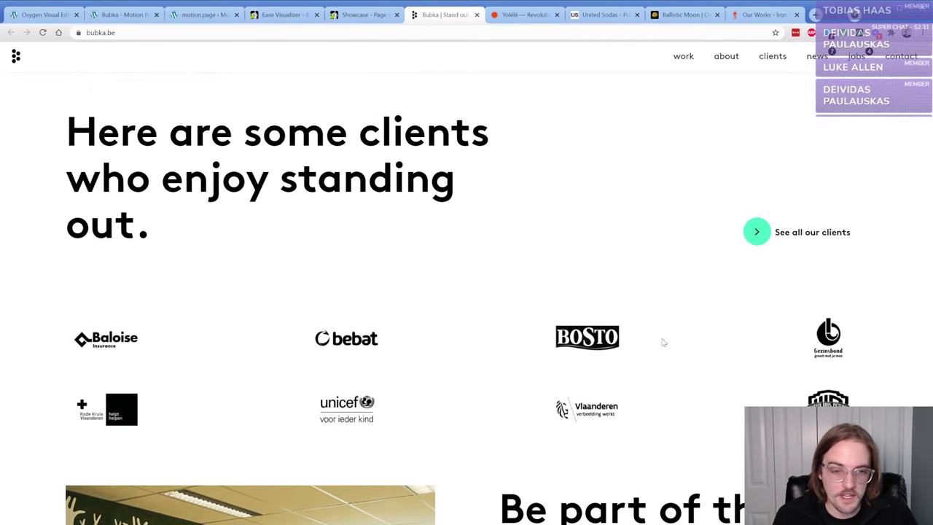
scroll(355, 364, down, 3)
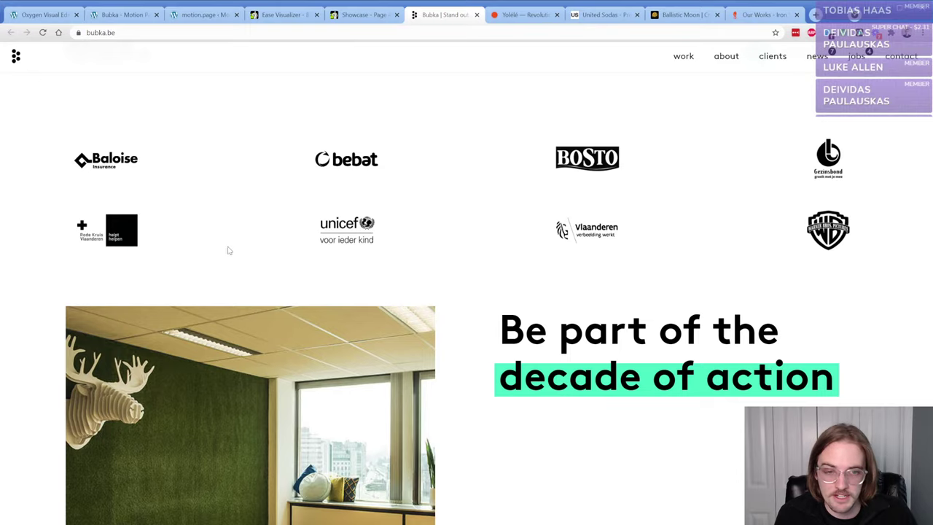
scroll(651, 276, up, 3)
scroll(652, 276, up, 20)
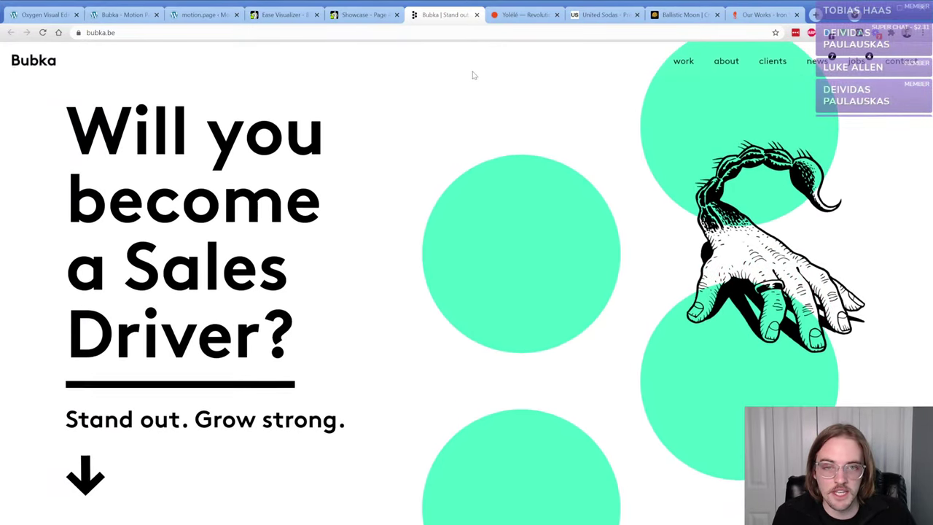
click(477, 15)
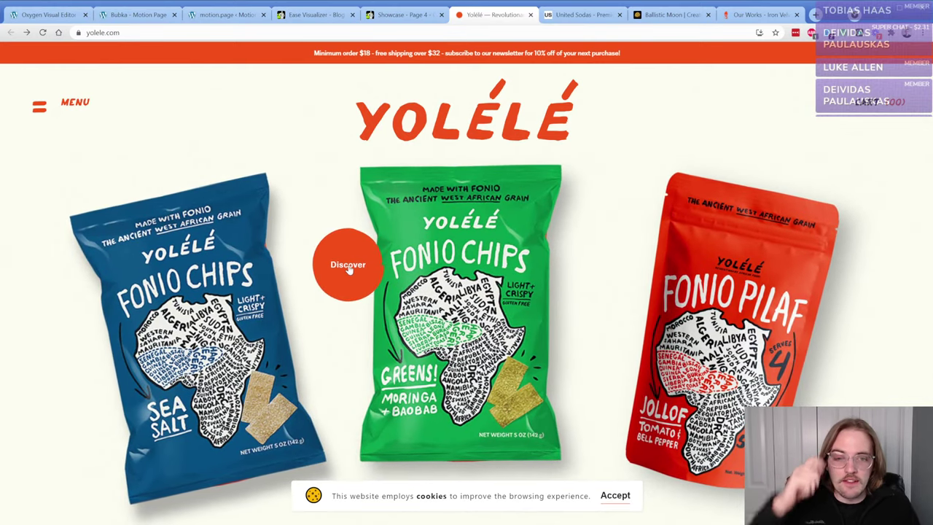
- Inspect the Sea Salt bag's carousel item on the Yolélé site with the developer tools' device preview set to Responsive dimensions
key(ctrl+shift+c)
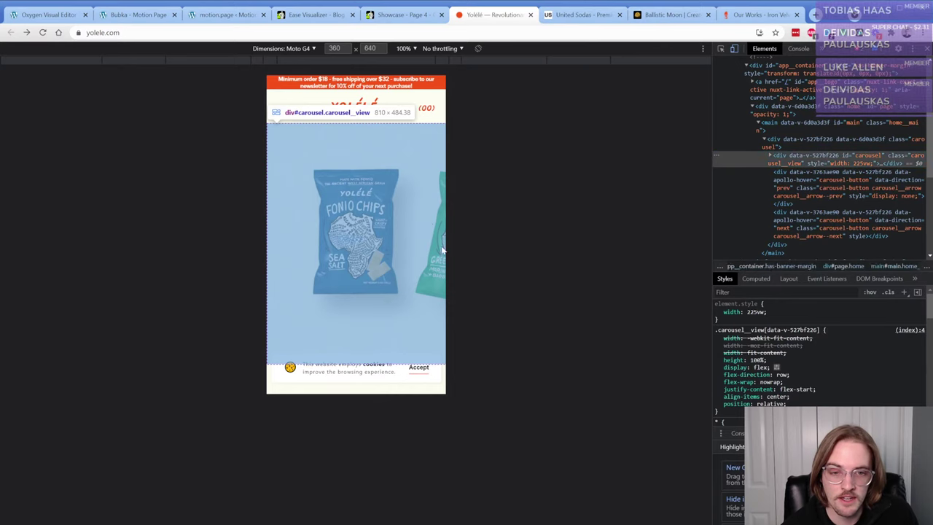
click(295, 66)
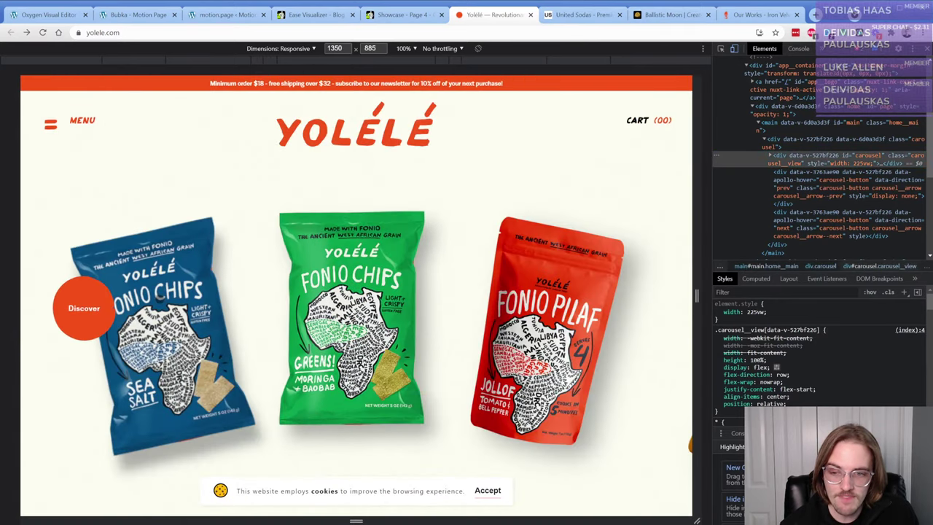
click(206, 306)
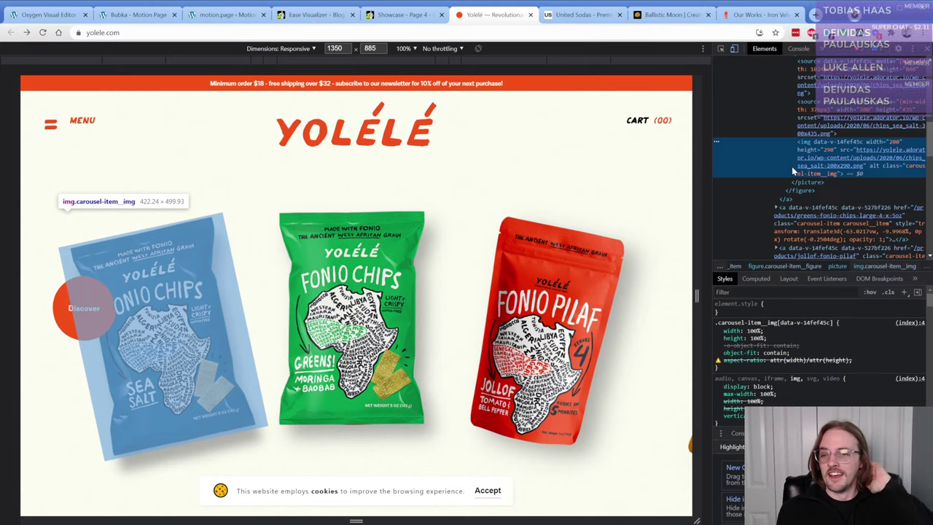
scroll(792, 166, up, 2)
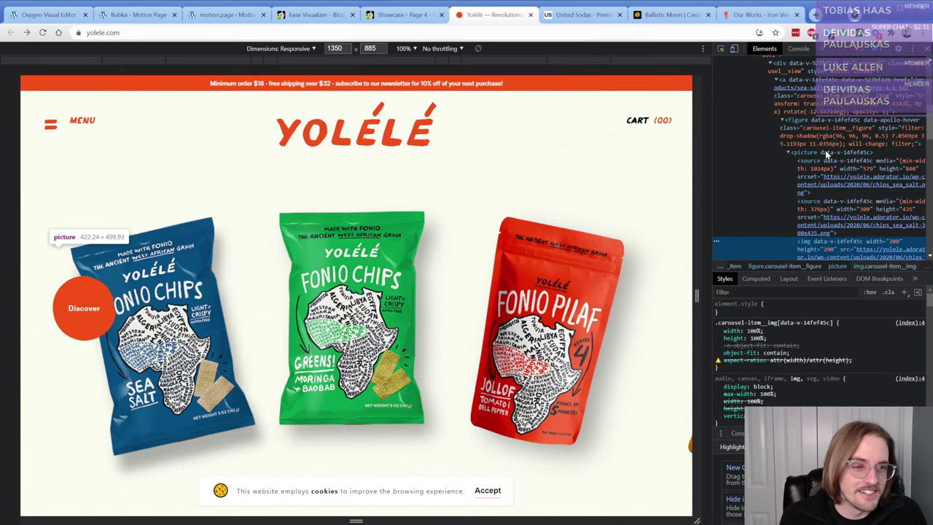
click(805, 99)
- Examine how the Yolélé carousel's markup nests the Sea Salt item's link and figure, collapsing both elements
scroll(795, 131, up, 3)
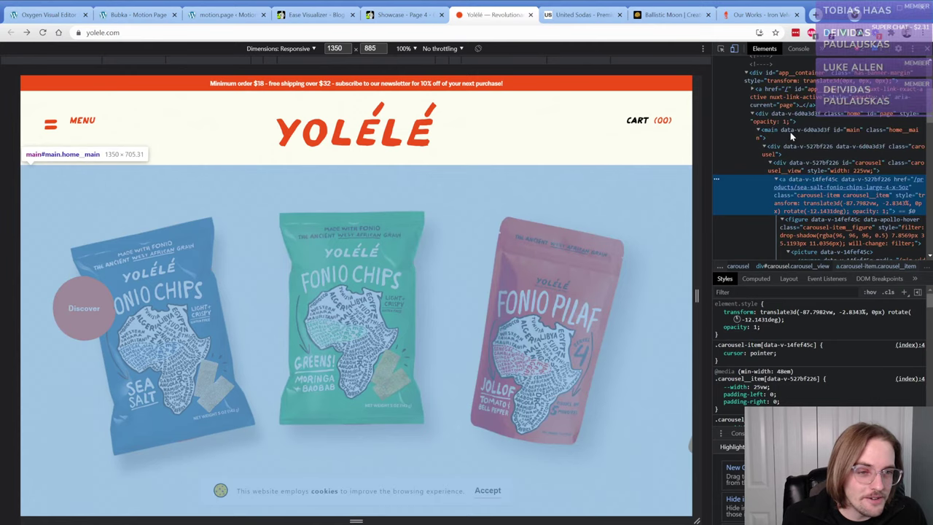
click(792, 162)
click(794, 179)
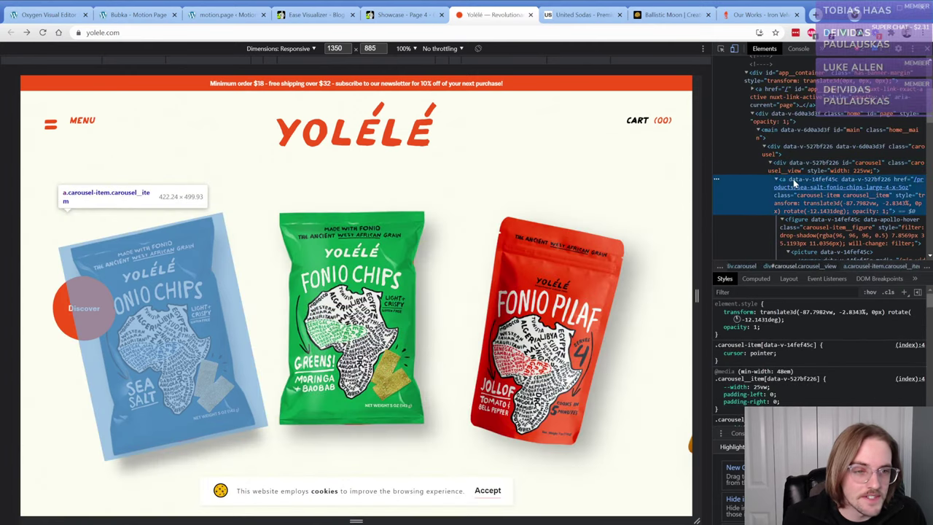
click(799, 226)
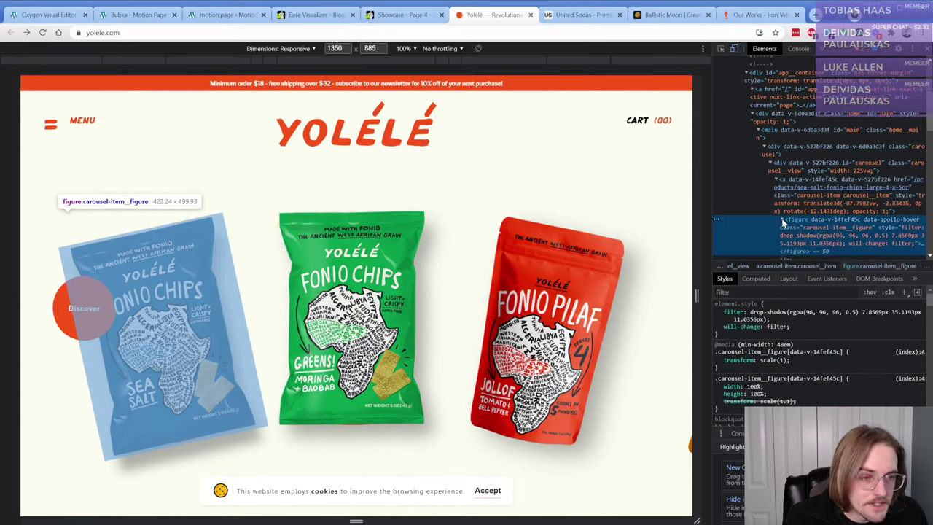
scroll(784, 219, down, 1)
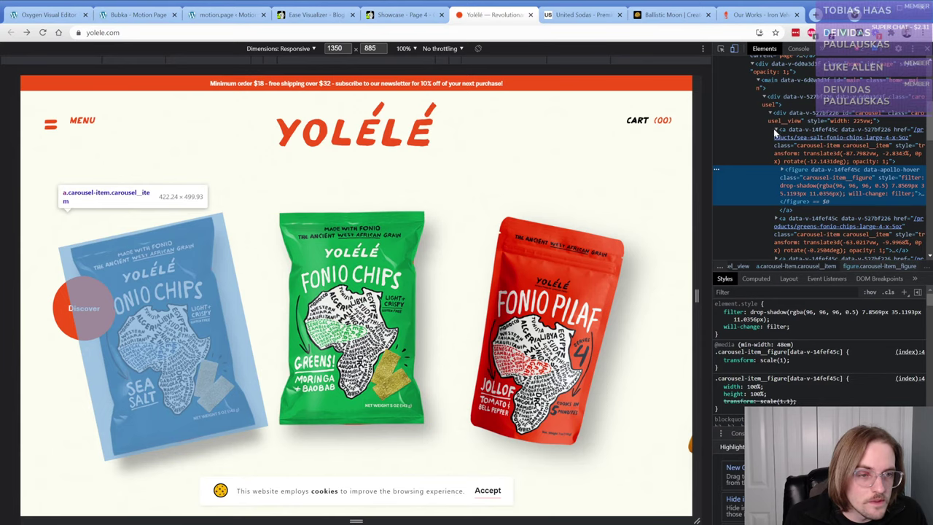
click(789, 132)
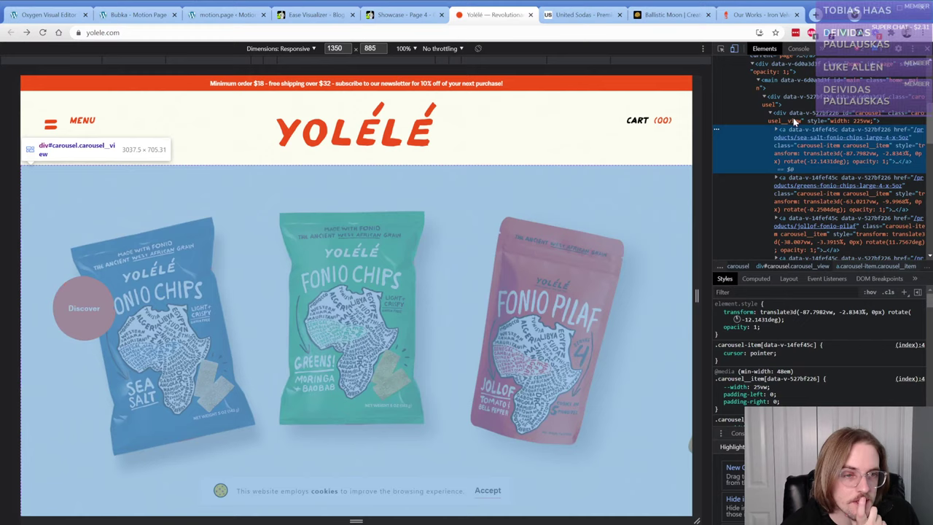
- Examine the CSS rules of the Yolélé carousel's view container, including its inline width declaration
click(794, 117)
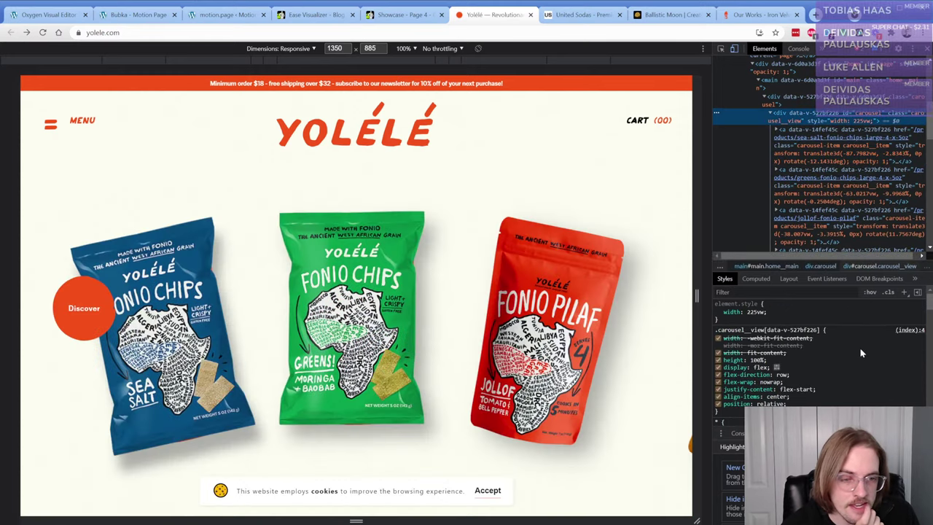
click(718, 312)
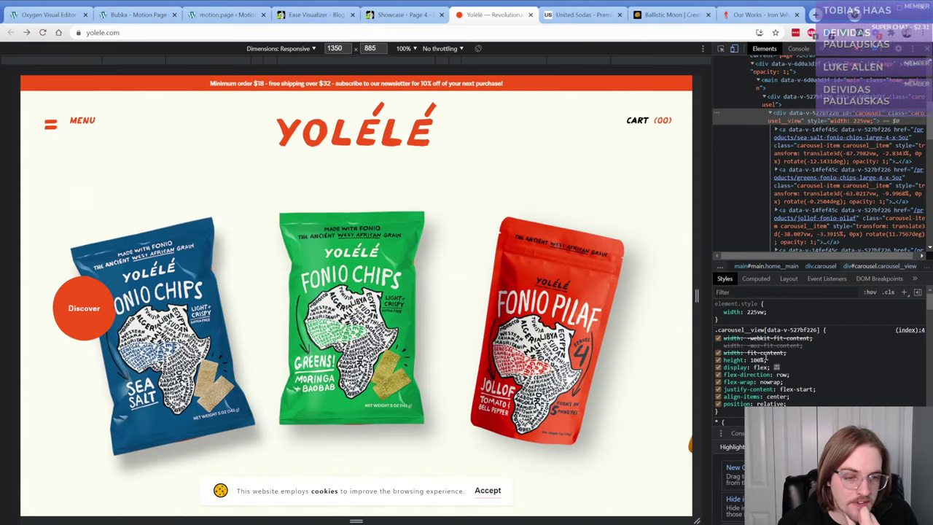
scroll(794, 360, down, 3)
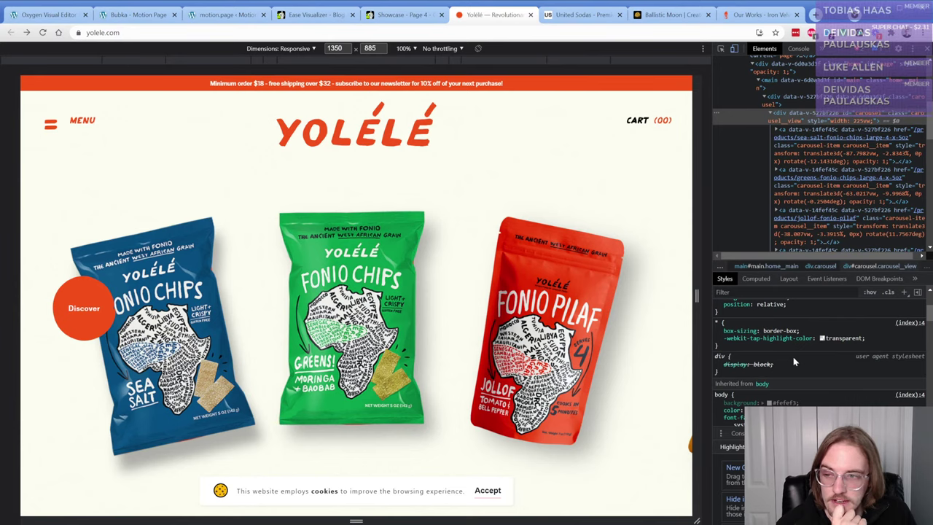
scroll(793, 357, up, 5)
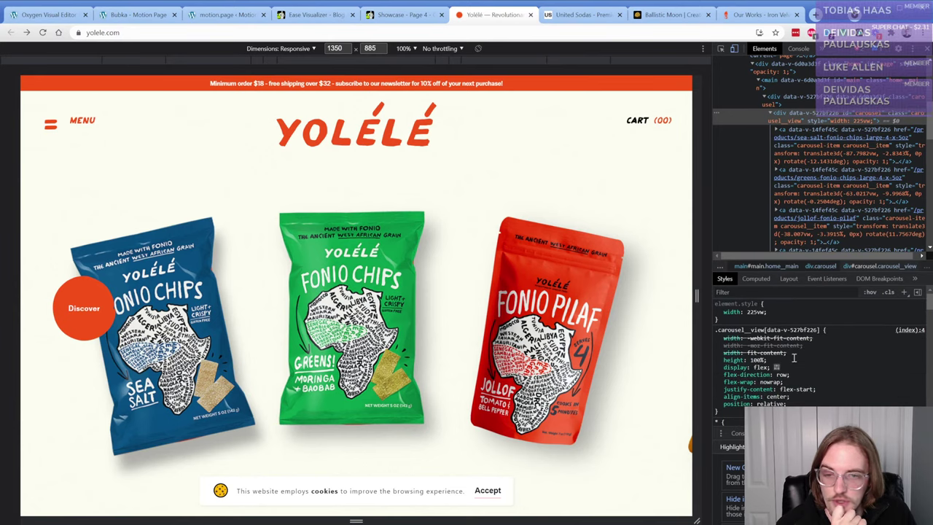
- Disable the --width: 25vw declaration on the Sea Salt carousel item and re-enable it
click(802, 133)
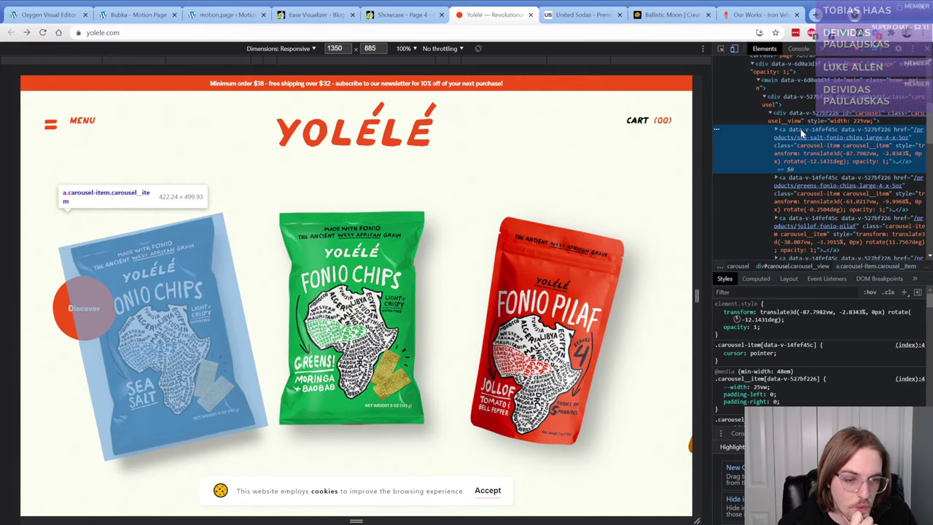
click(719, 387)
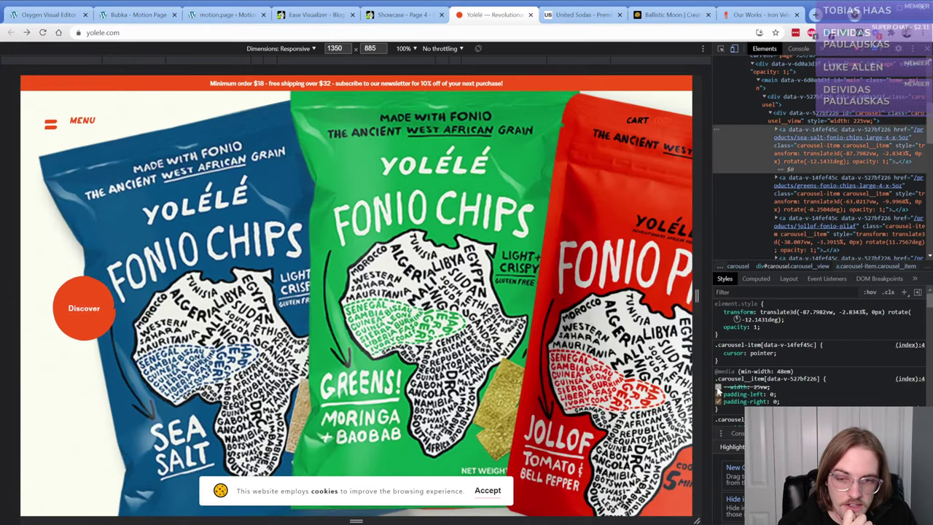
click(719, 387)
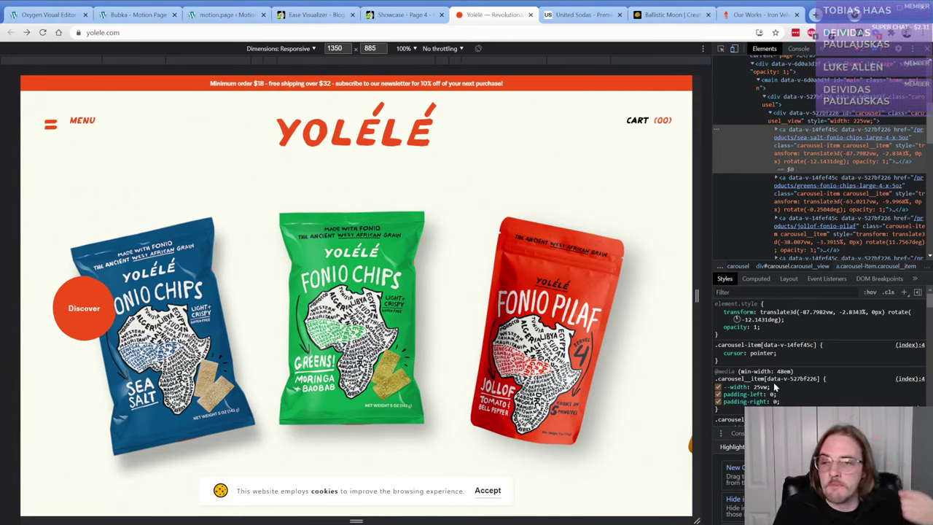
- Look up "gsap pin" in GreenSock's ScrollTrigger documentation in place of the Ease Visualizer page, and return to the motion.page builder
click(300, 12)
click(306, 31)
text(gsap )
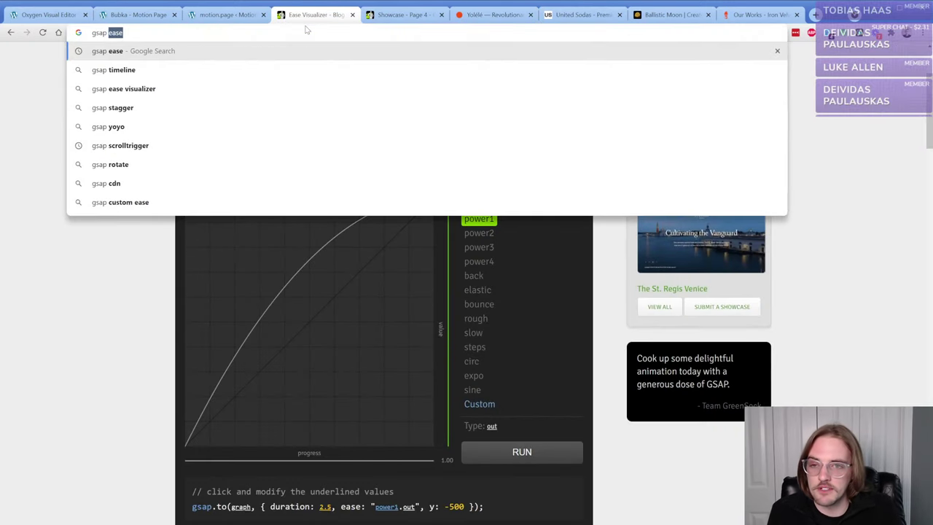
text(pin)
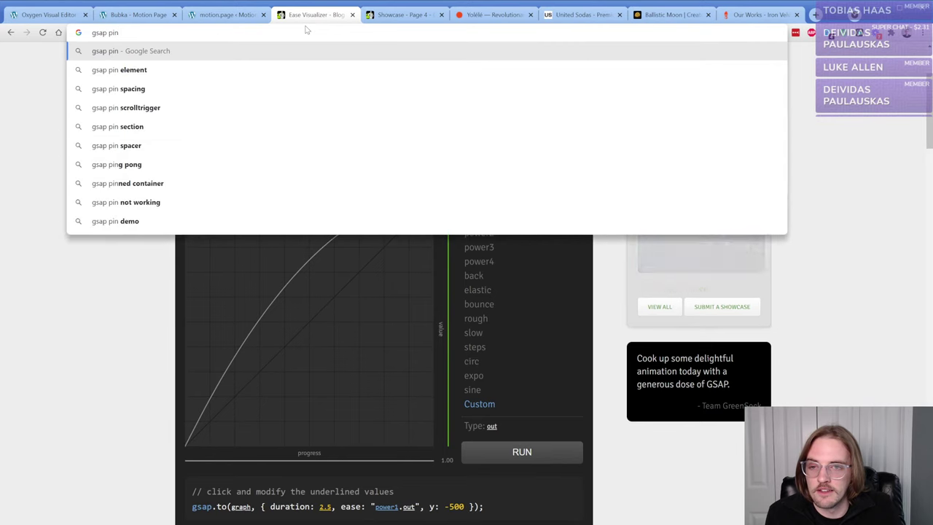
key(Return)
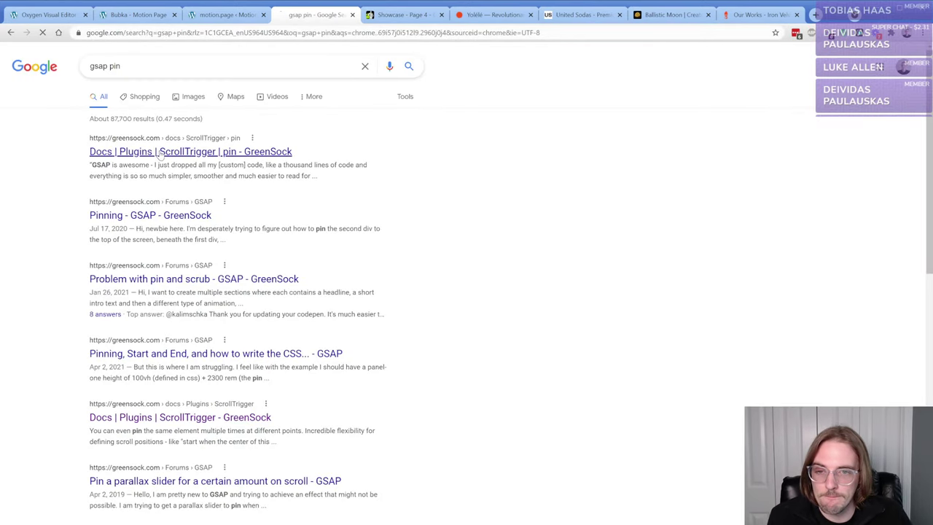
click(159, 152)
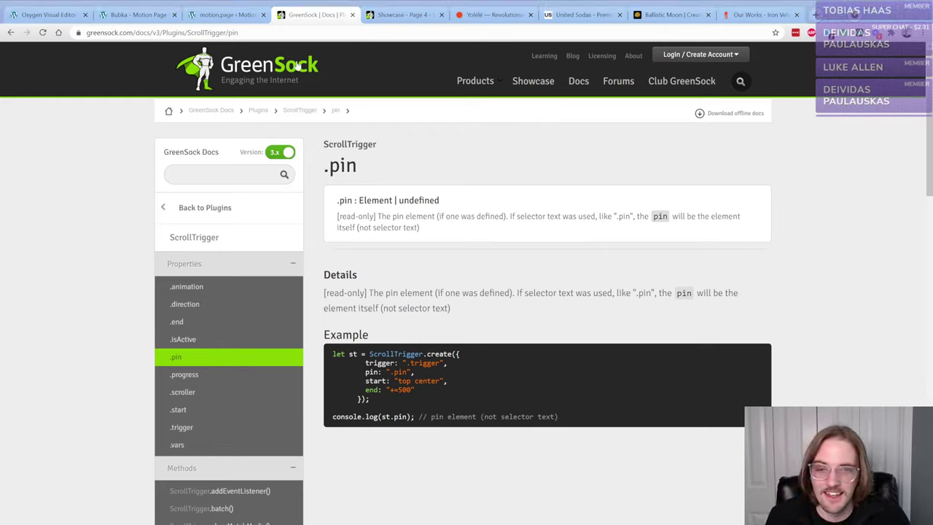
click(226, 16)
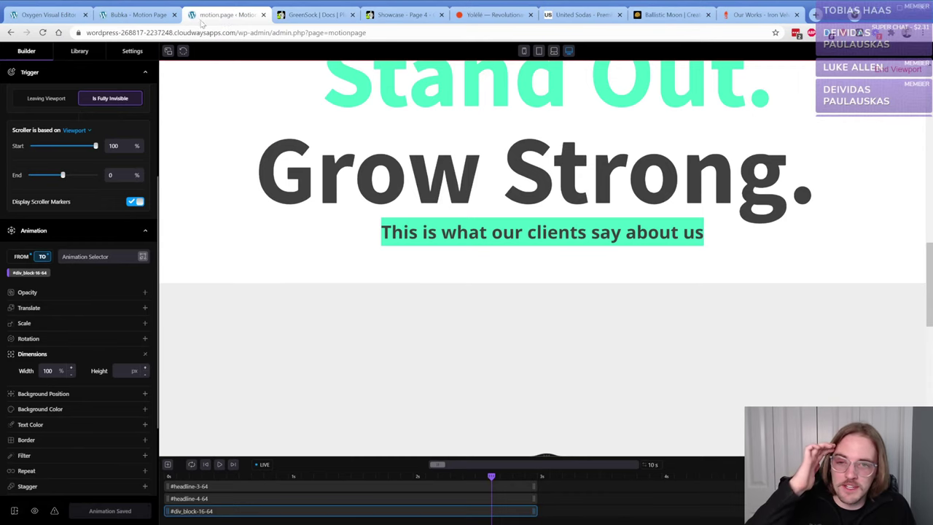
- Switch to the Yolélé site and examine how its product bag carousel moves and rotates during scrolling
click(496, 16)
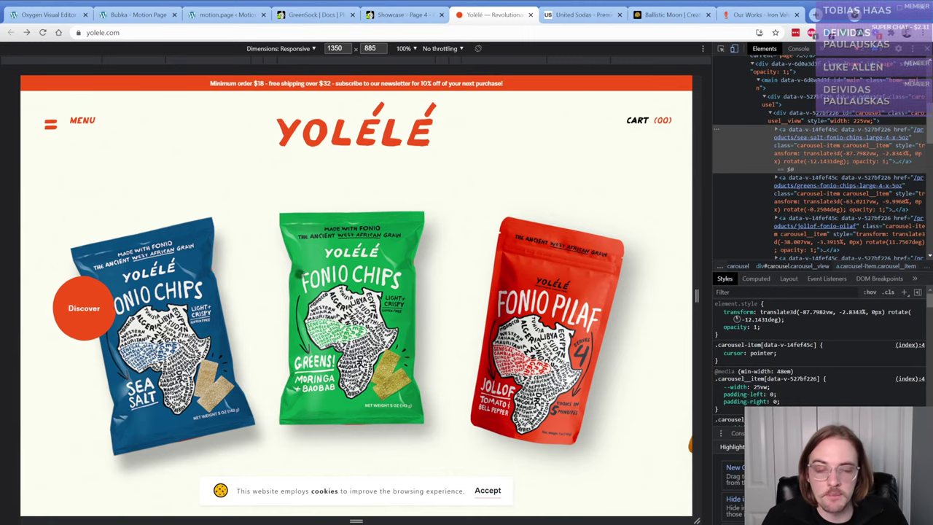
click(300, 274)
scroll(356, 280, up, 2)
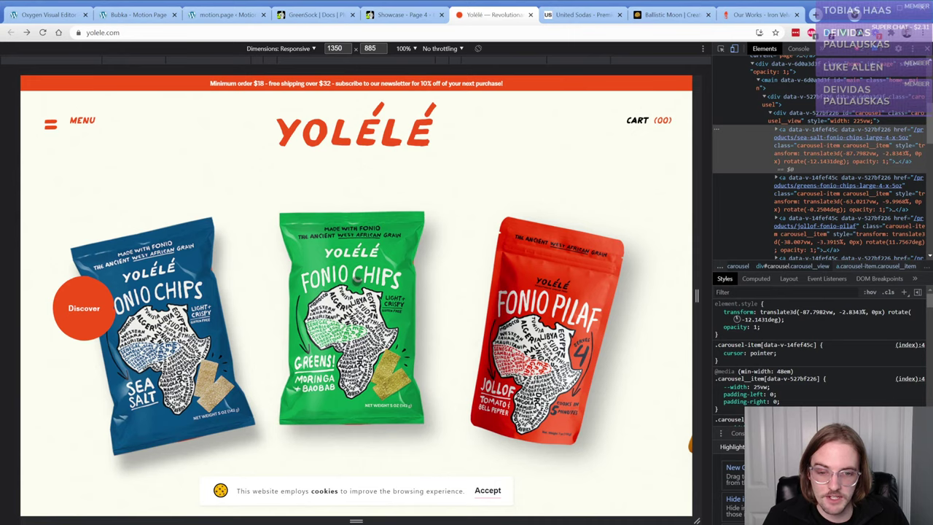
scroll(353, 281, down, 4)
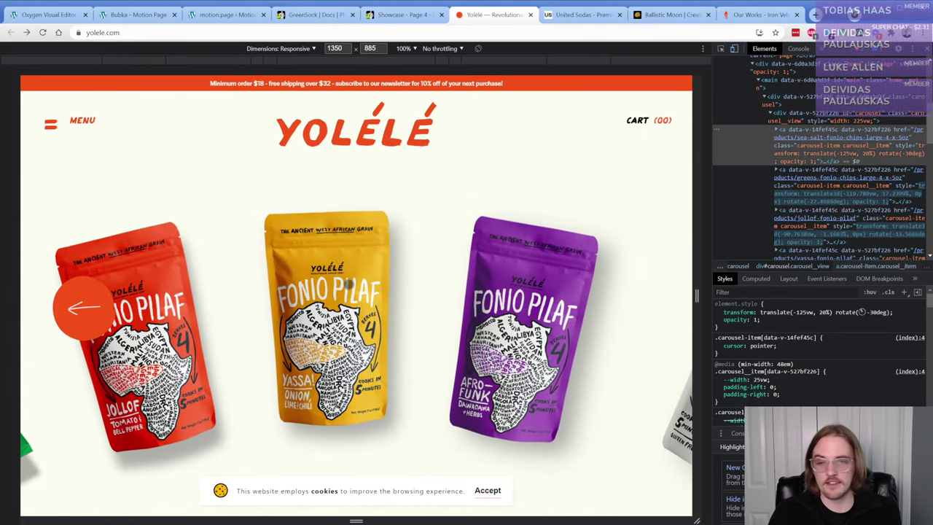
scroll(350, 284, up, 4)
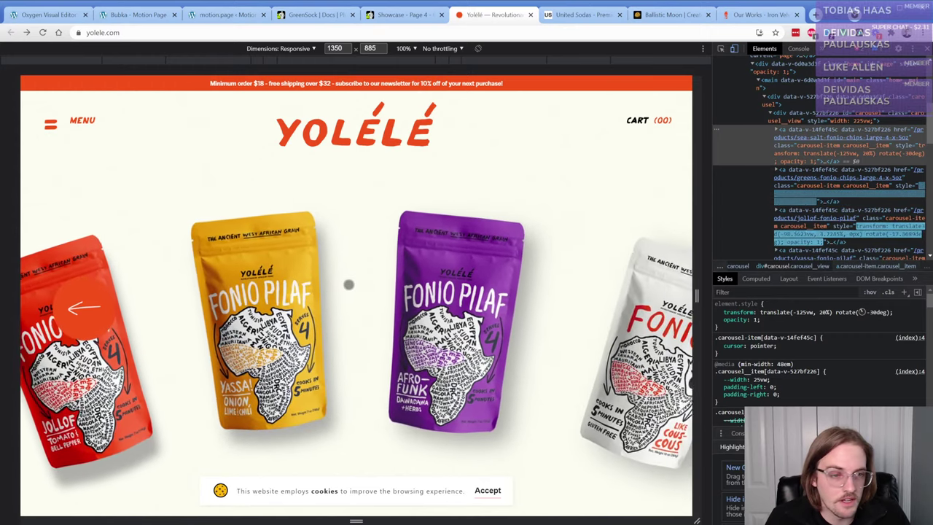
- Close the live Bubka page and the motion.page builder
click(223, 16)
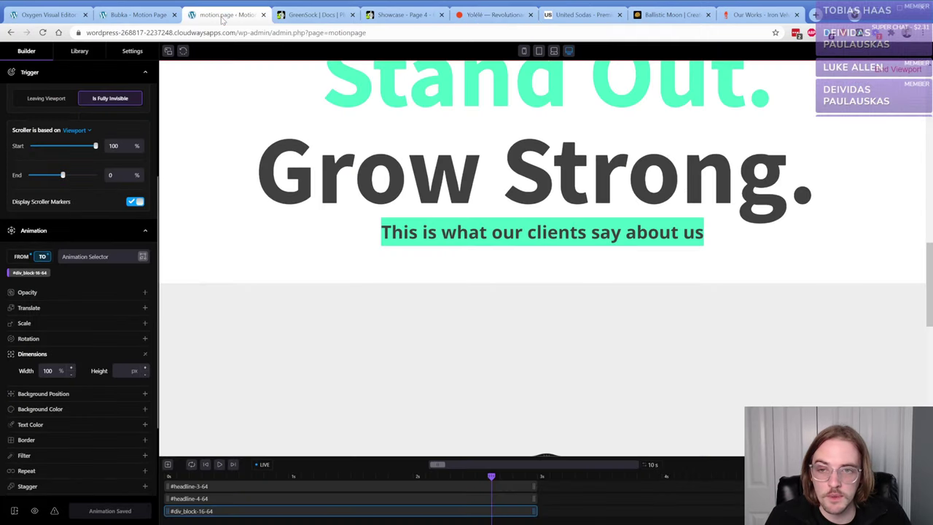
click(131, 15)
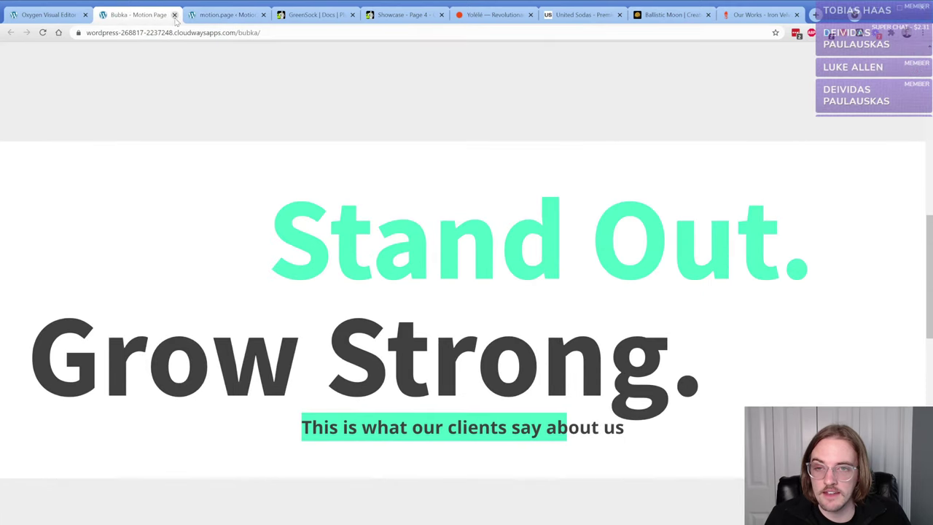
click(174, 15)
click(174, 16)
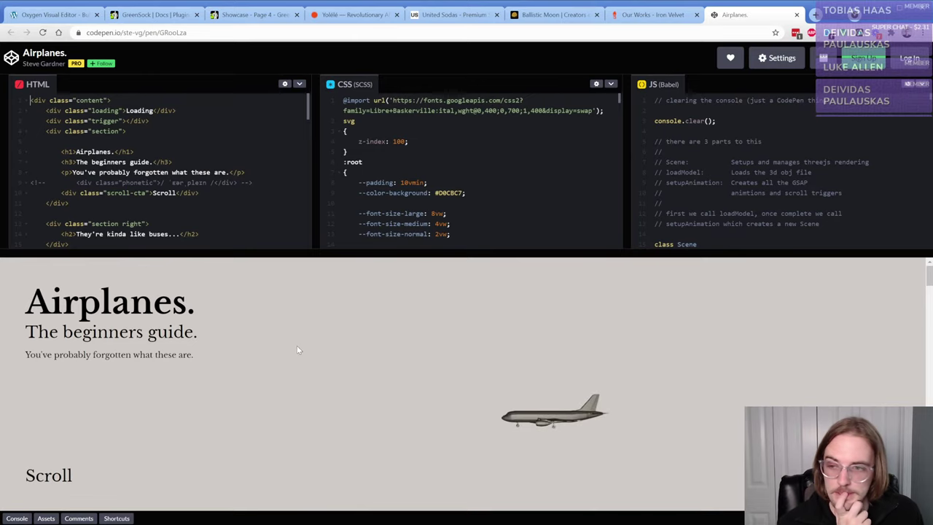
- Examine the Airplanes pen's scroll animation from the opening section to its end and close the pen
scroll(292, 329, down, 5)
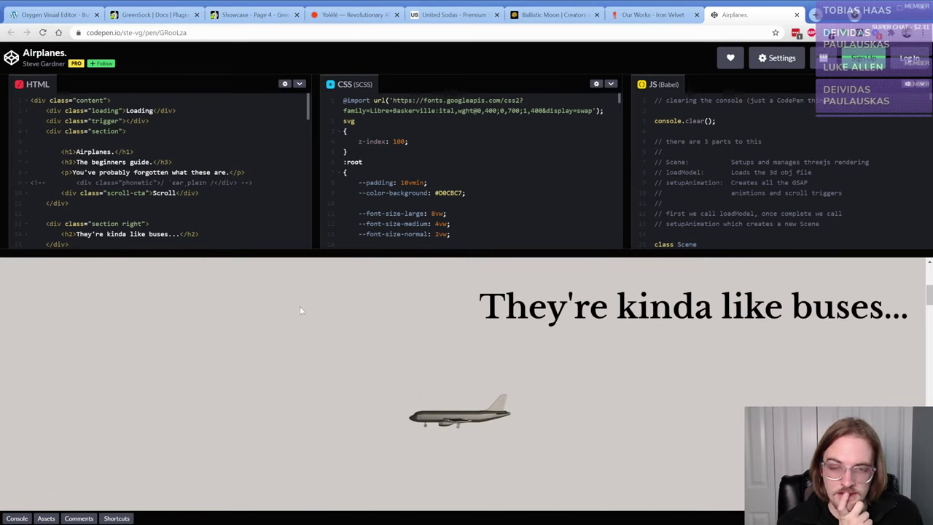
scroll(310, 283, down, 5)
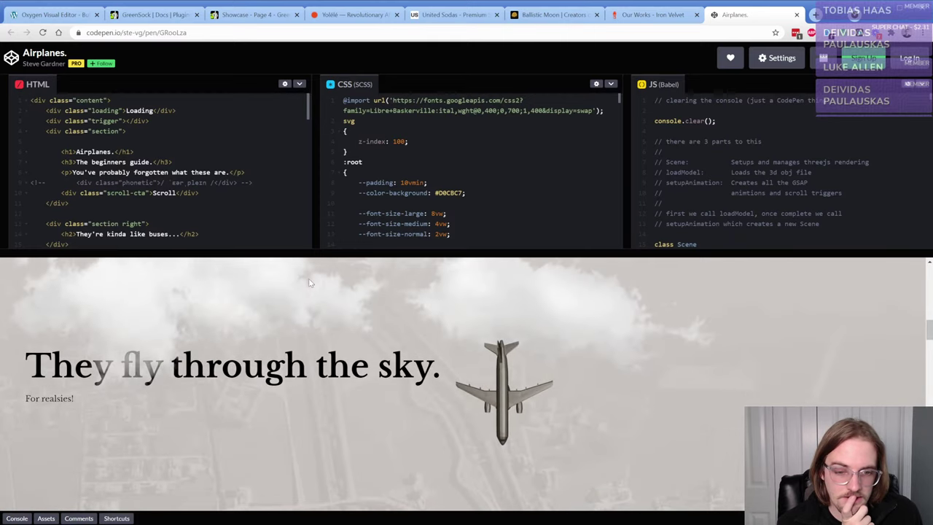
scroll(307, 278, down, 5)
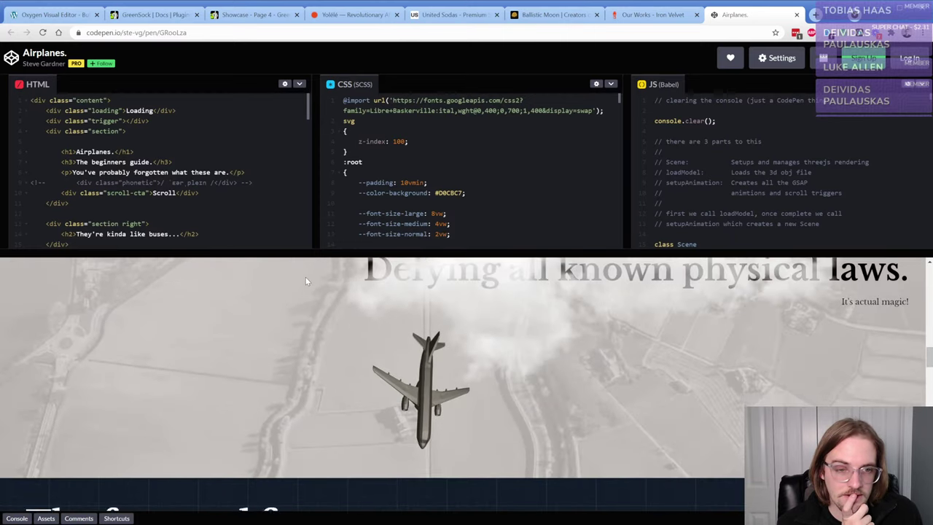
scroll(306, 280, down, 5)
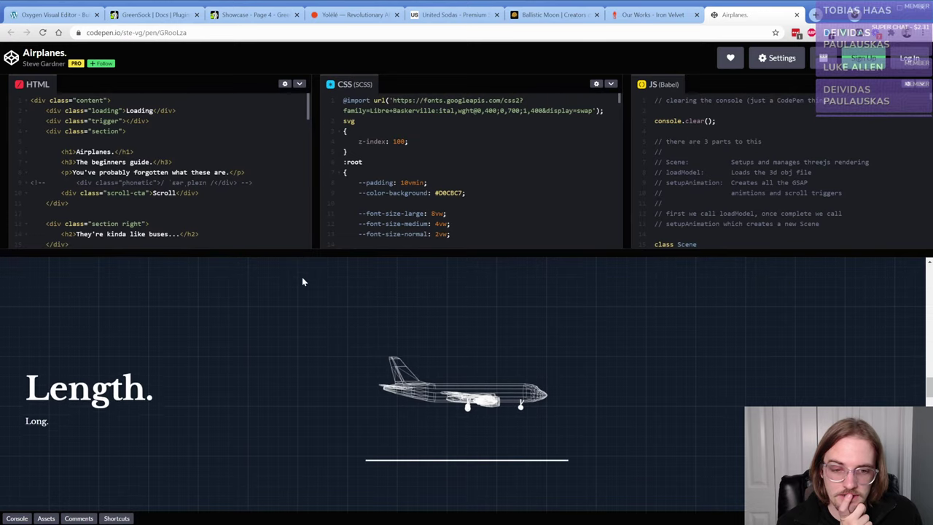
scroll(302, 283, down, 5)
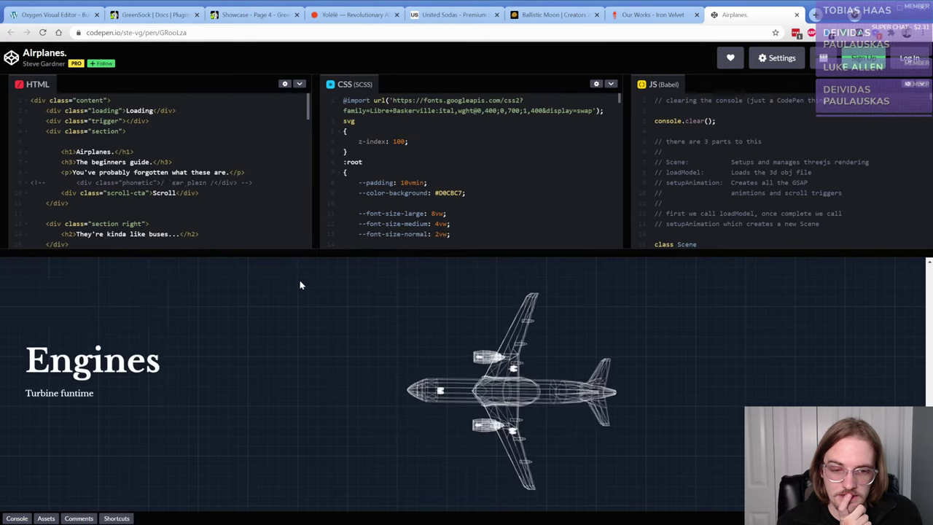
scroll(299, 285, down, 5)
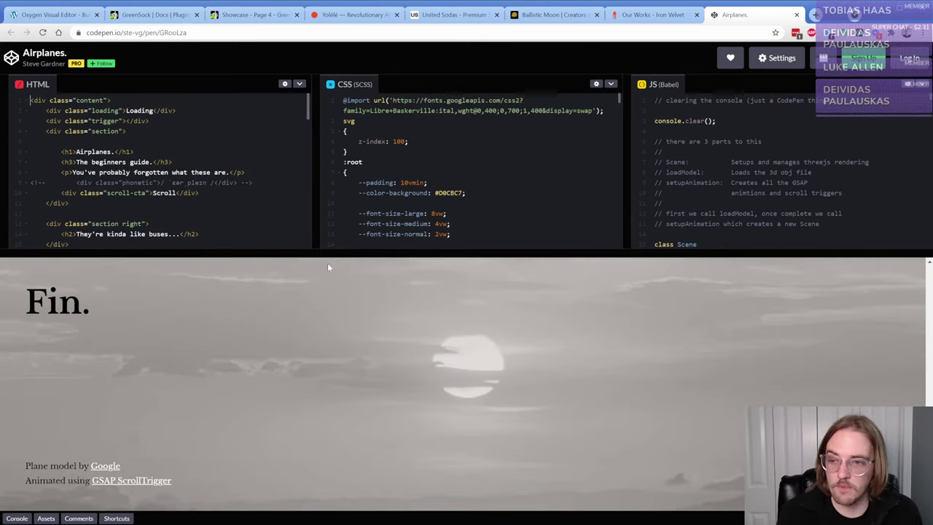
key(ctrl+w)
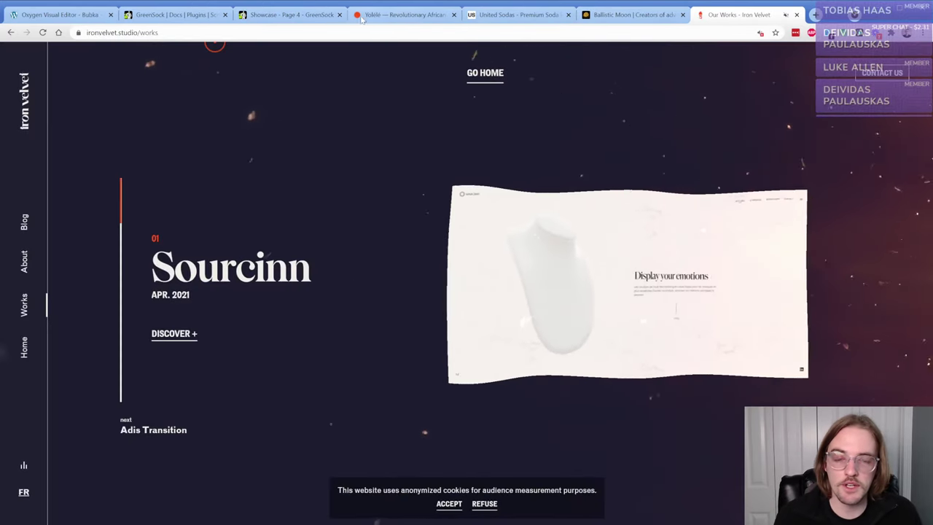
- Revisit the Yolélé carousel, and examine the horizontal can scroll animation on the United Sodas site
click(389, 17)
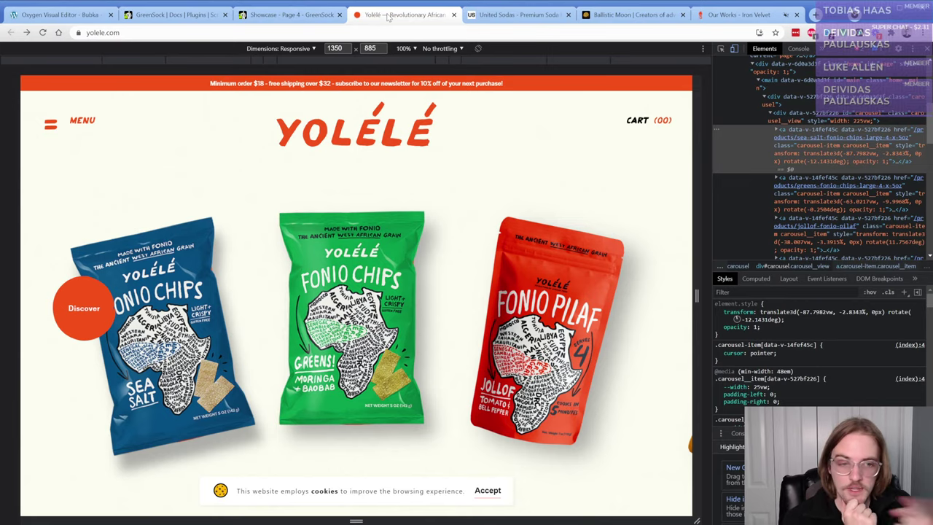
click(518, 15)
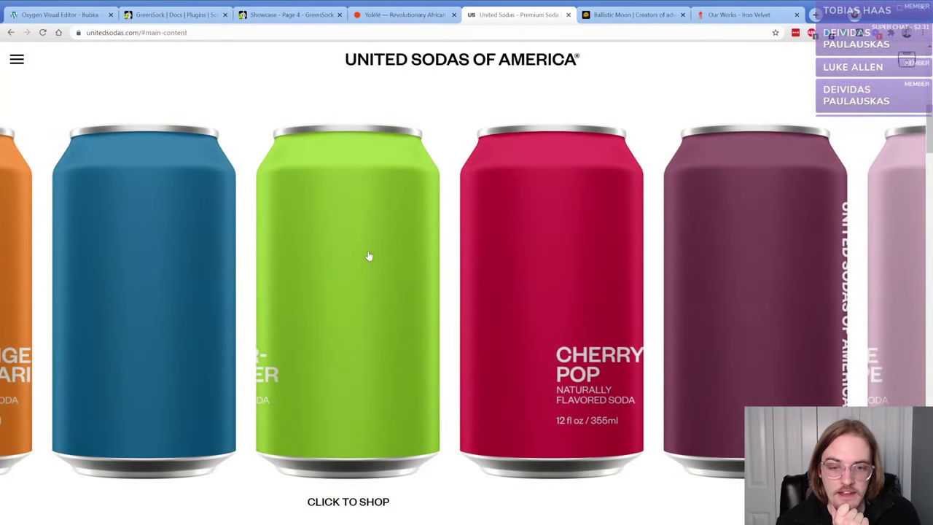
scroll(370, 255, down, 5)
scroll(367, 253, down, 5)
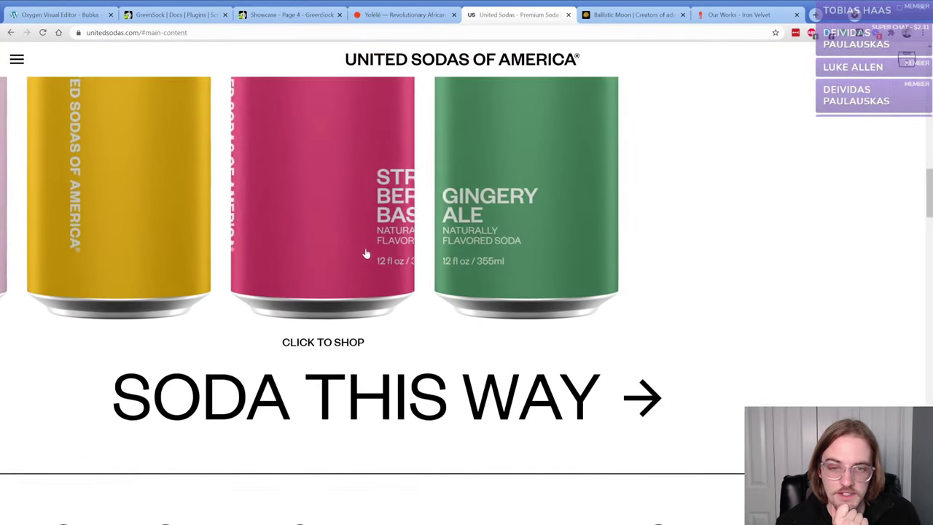
scroll(351, 284, up, 5)
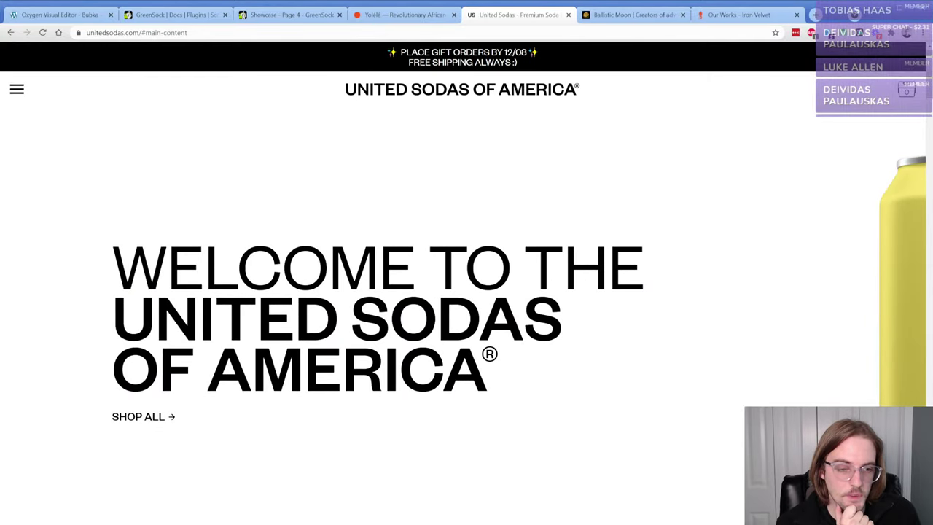
- Inspect the yellow can in the developer tools and view the styles of its can-wrapper and can-group containers
key(ctrl+shift+c)
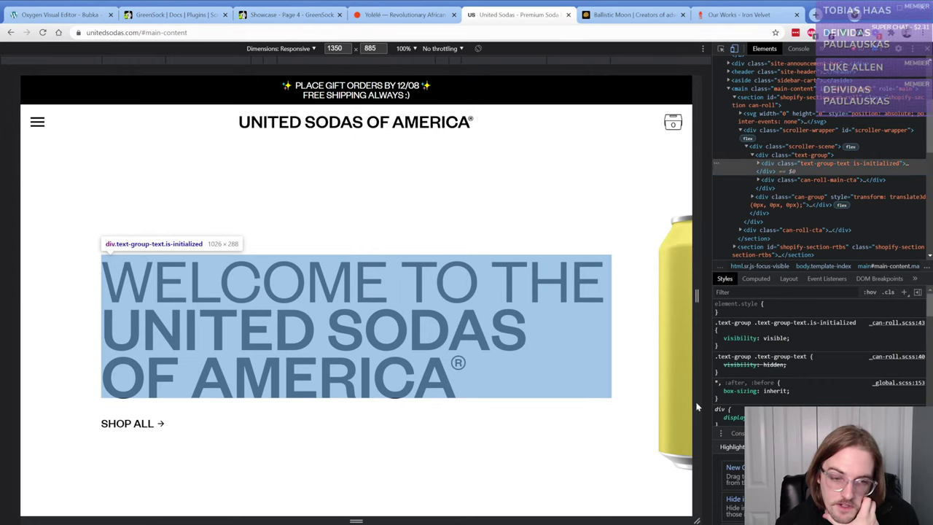
click(682, 336)
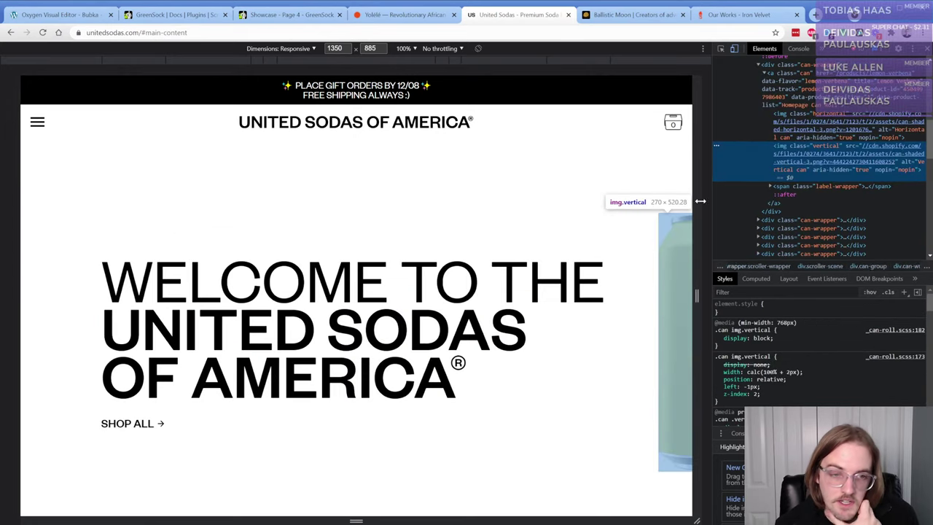
click(793, 114)
scroll(783, 146, up, 2)
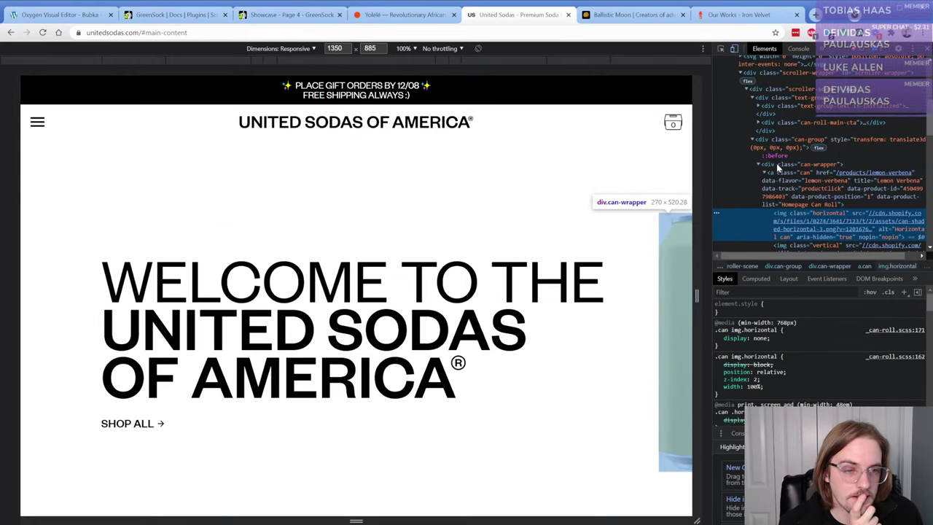
click(779, 165)
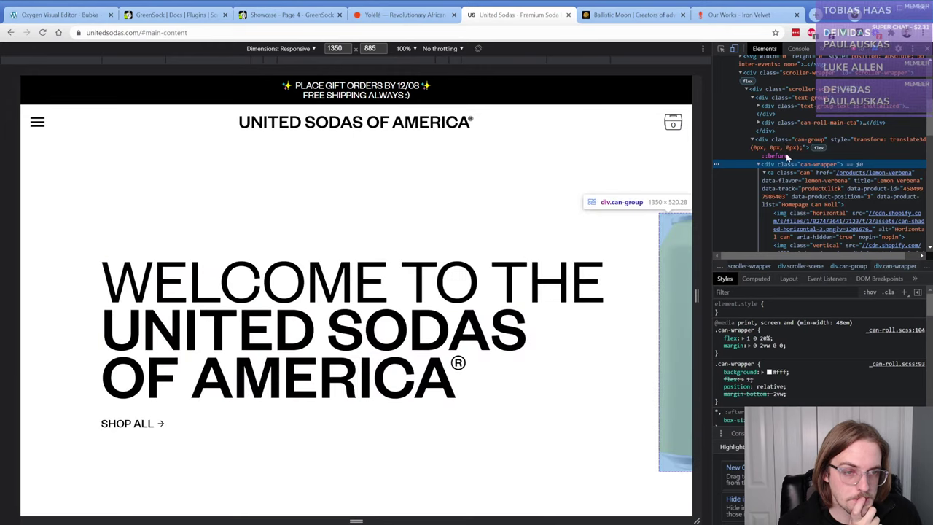
click(784, 141)
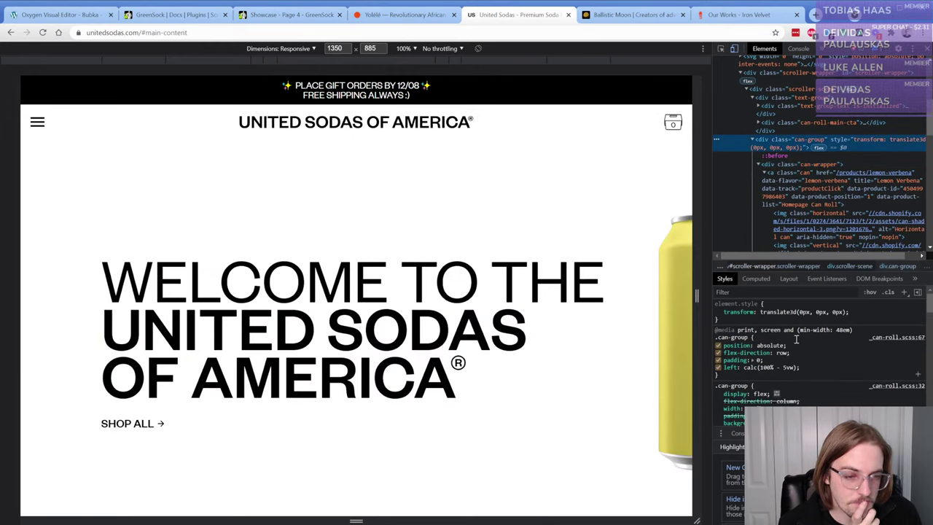
- Disable the can-group's left: calc(100% - 5vw) declaration to test its effect on the cans, and enable it again
click(719, 369)
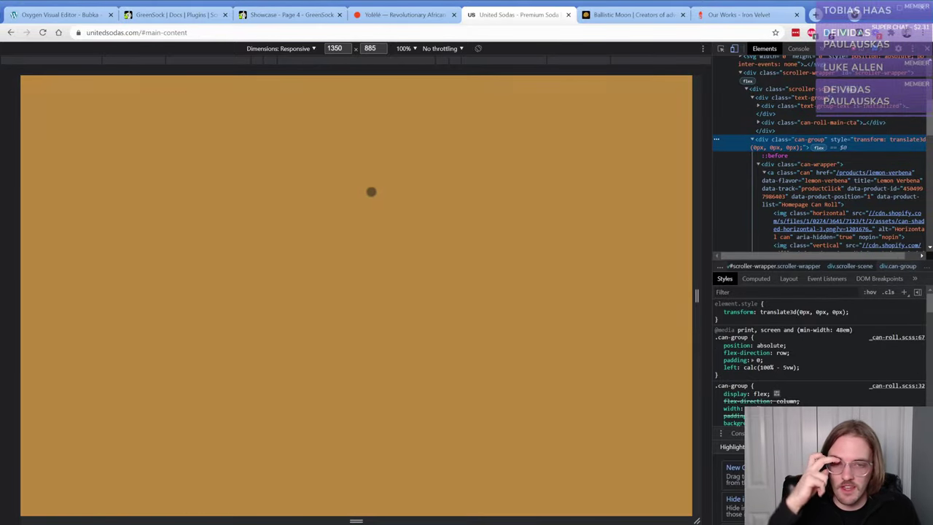
scroll(320, 171, up, 3)
scroll(343, 296, up, 2)
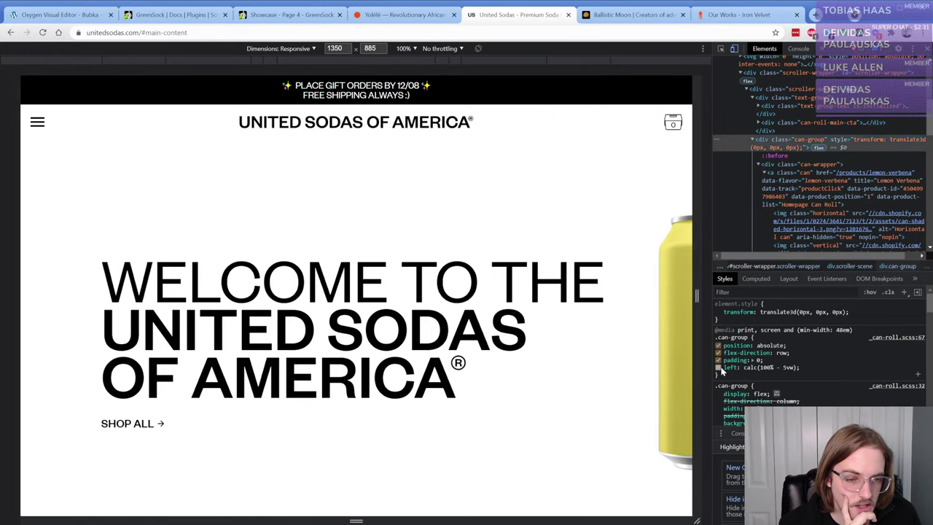
click(719, 368)
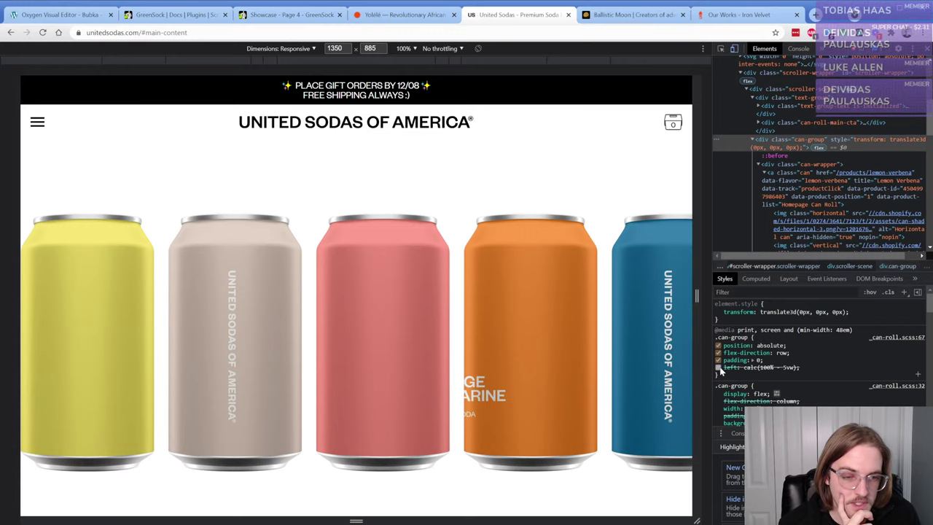
click(719, 367)
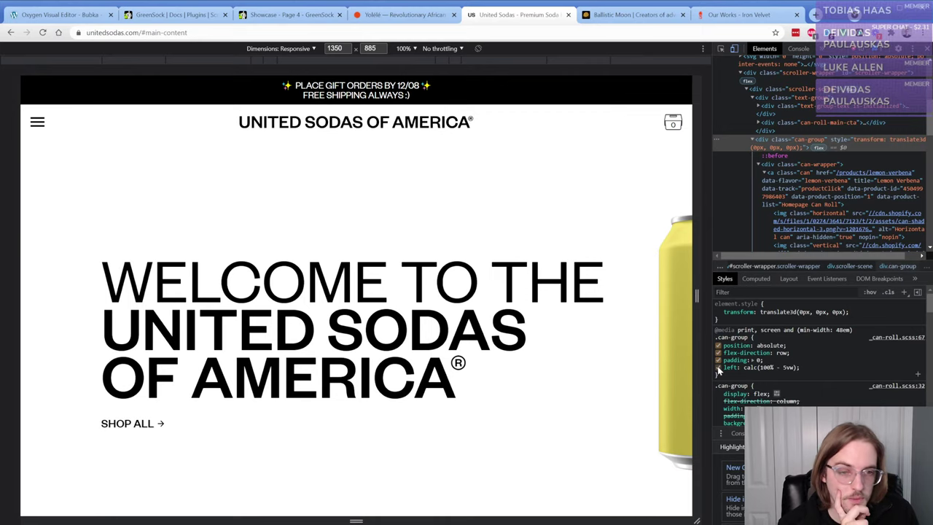
- Examine how the can-group's translate3d transform changes as the page scrolls through the can row and back
click(800, 167)
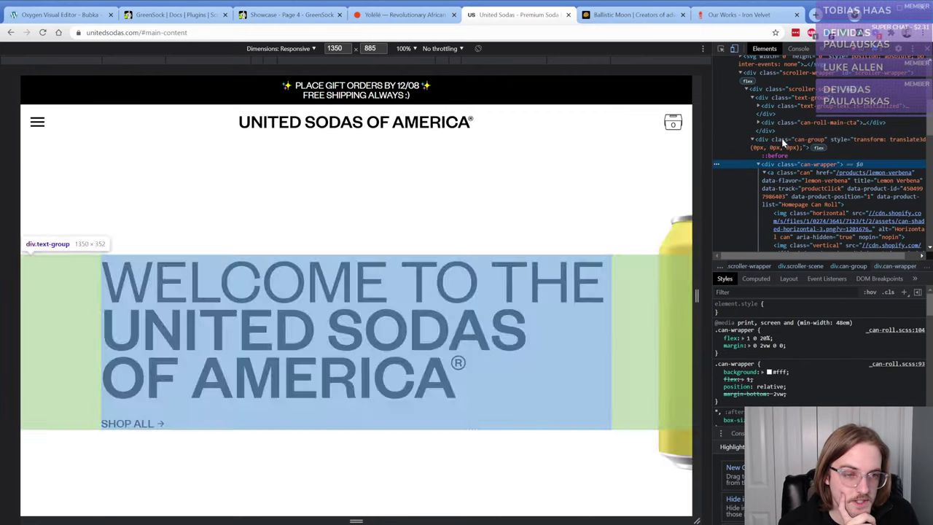
click(788, 139)
scroll(523, 335, down, 1)
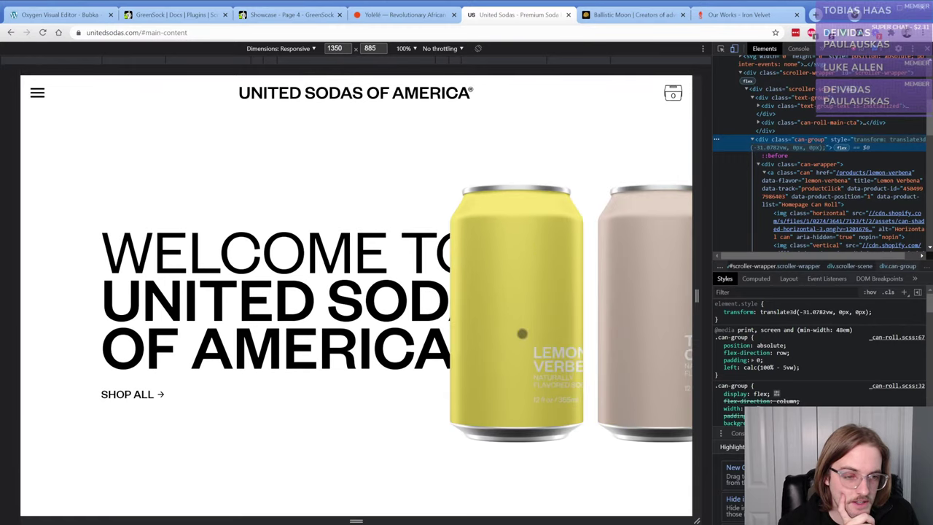
scroll(521, 334, down, 2)
scroll(520, 334, down, 5)
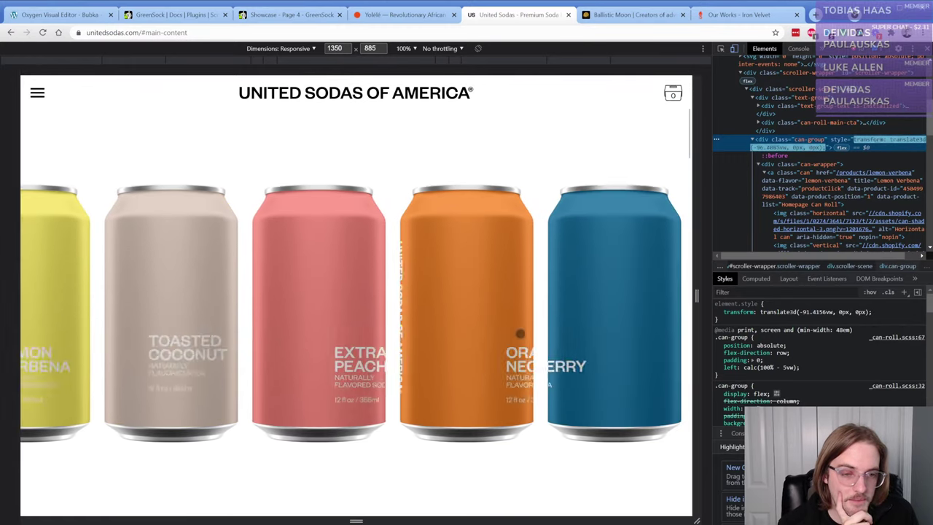
scroll(520, 334, down, 7)
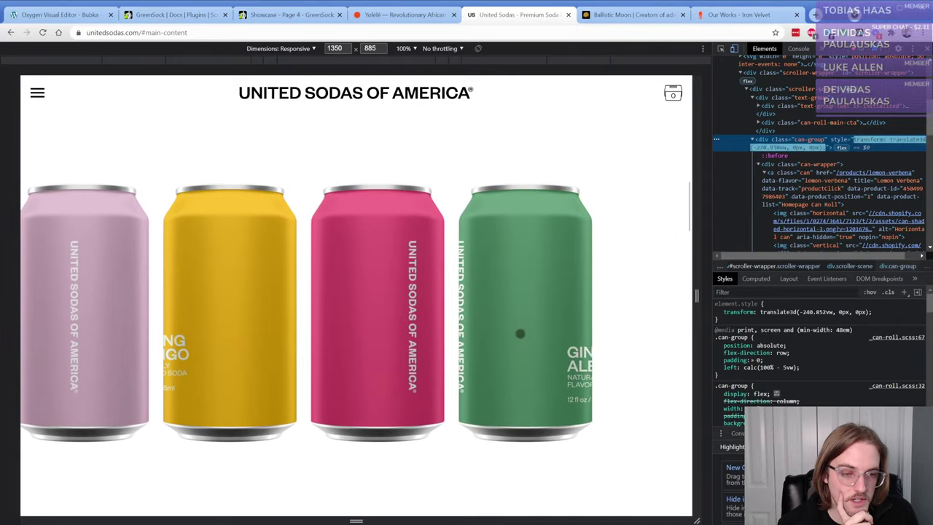
scroll(431, 267, up, 1)
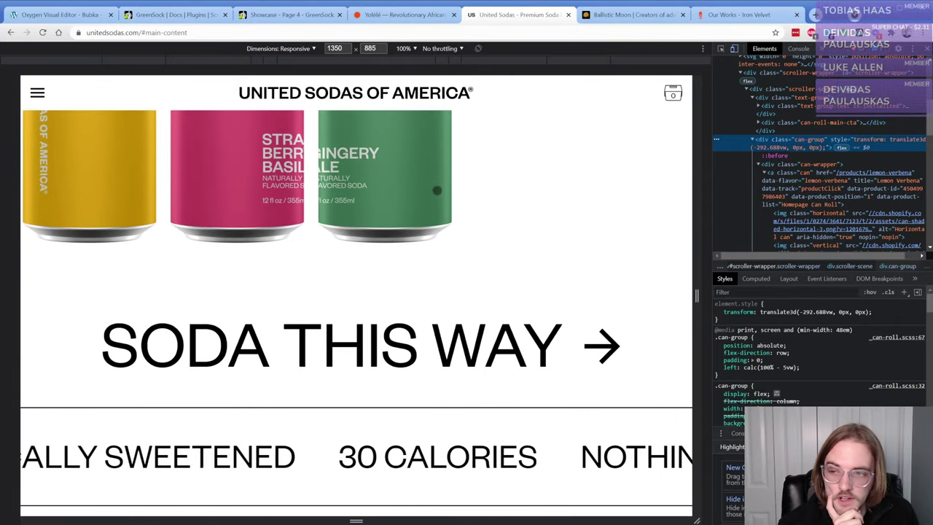
scroll(469, 196, up, 15)
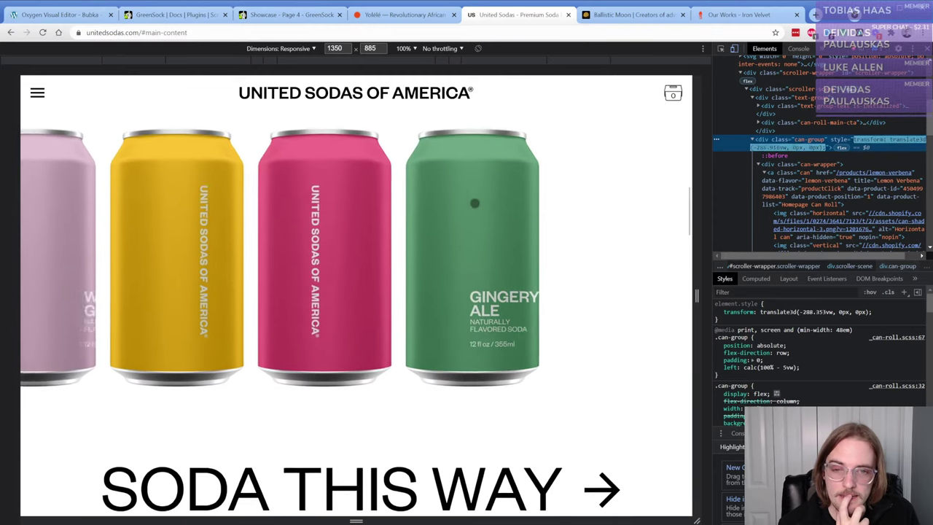
scroll(384, 320, down, 1)
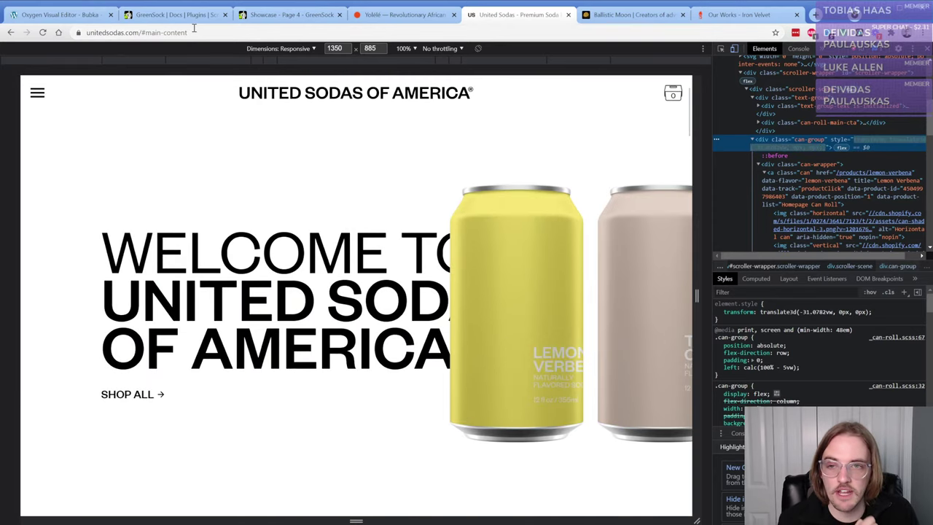
- Switch to WordPress, open the Soda Cans page in the Oxygen editor and add a section to it
click(53, 11)
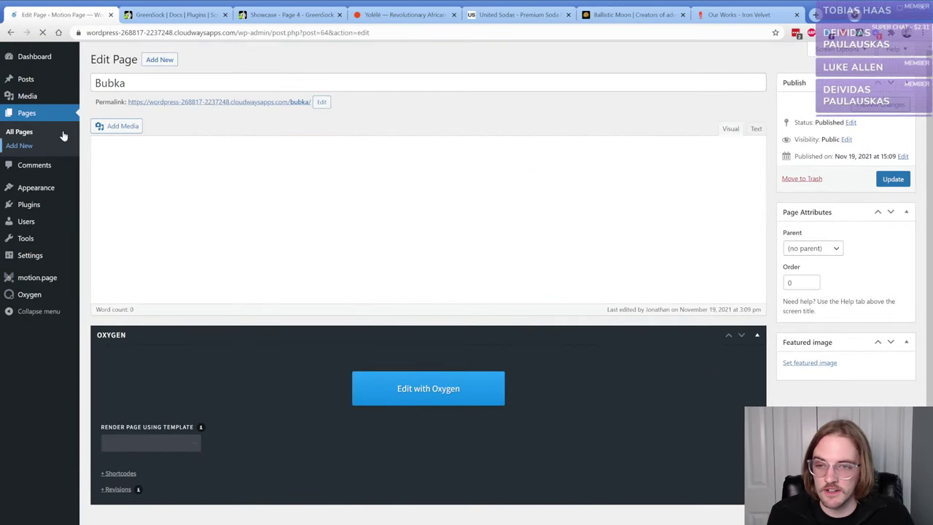
click(46, 137)
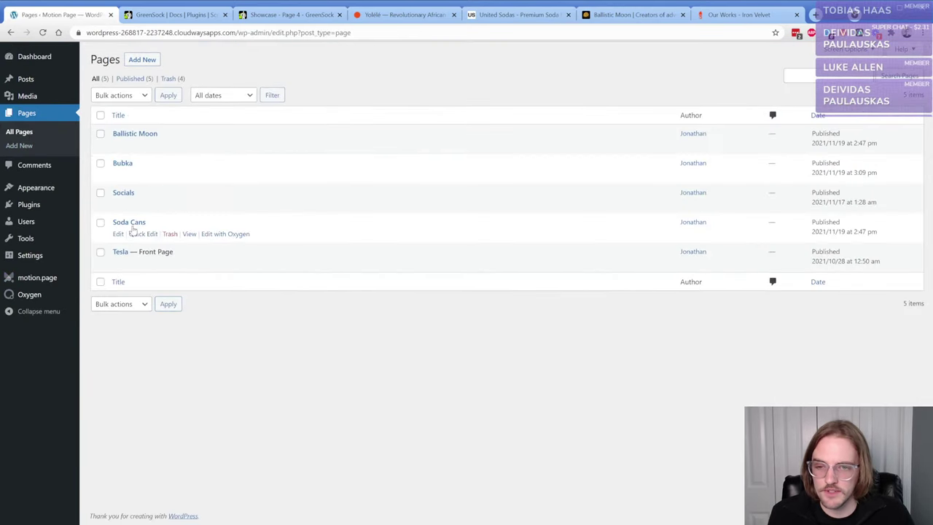
click(218, 236)
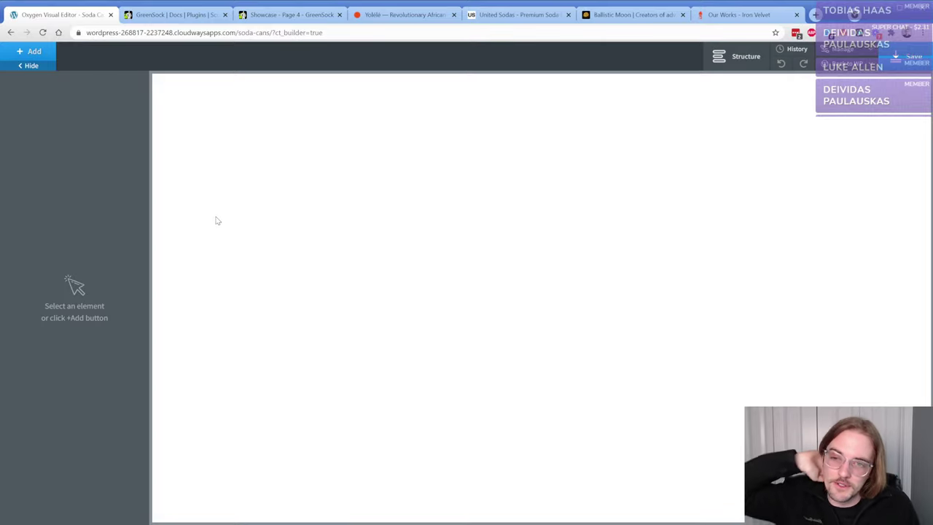
click(29, 51)
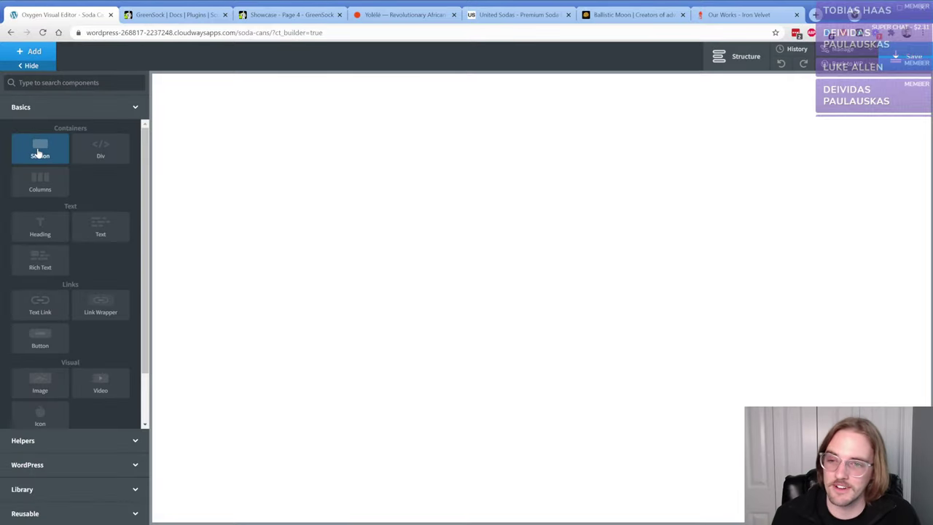
click(35, 148)
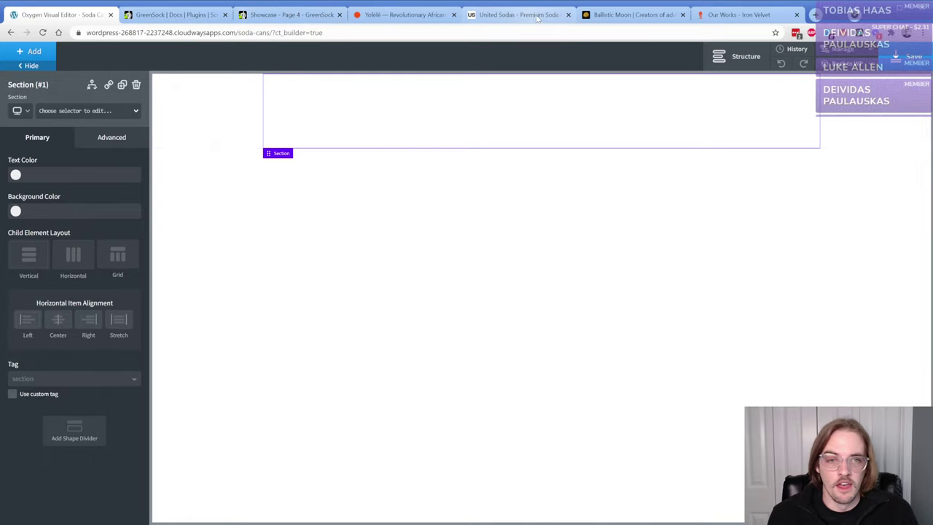
- On the United Sodas site, close the developer tools and copy the "WELCOME TO THE UNITED SODAS OF AMERICA®" headline
click(514, 14)
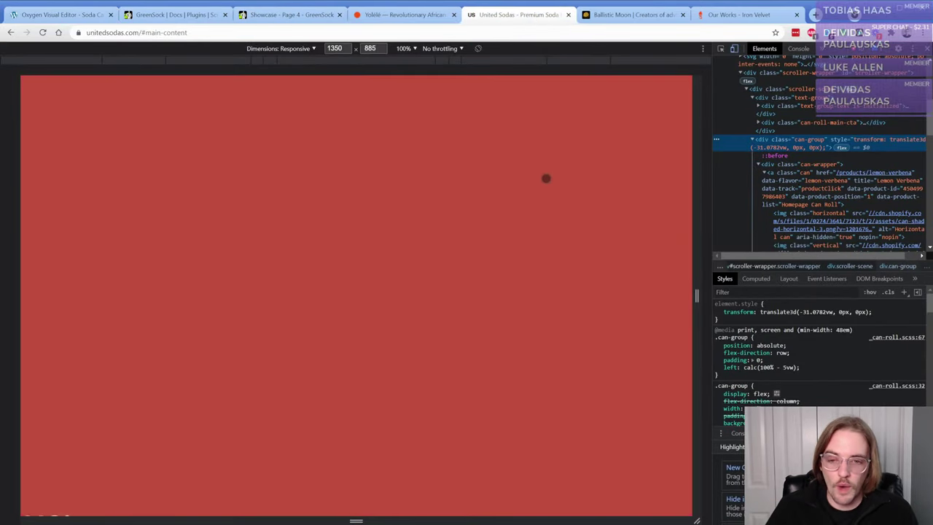
key(F12)
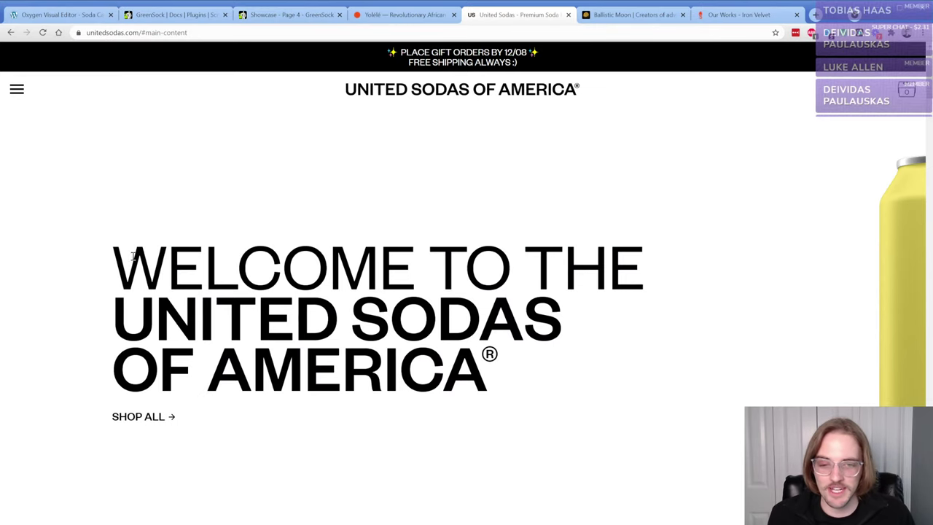
drag(132, 255, 552, 378)
key(ctrl+c)
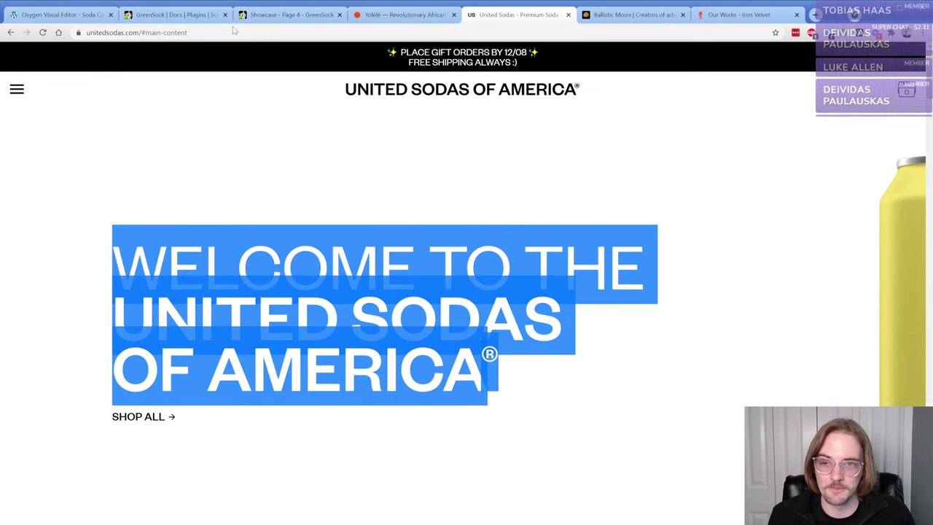
- Back in Oxygen, add a heading to the section and try to use the copied headline as its text
click(58, 15)
click(34, 51)
click(56, 209)
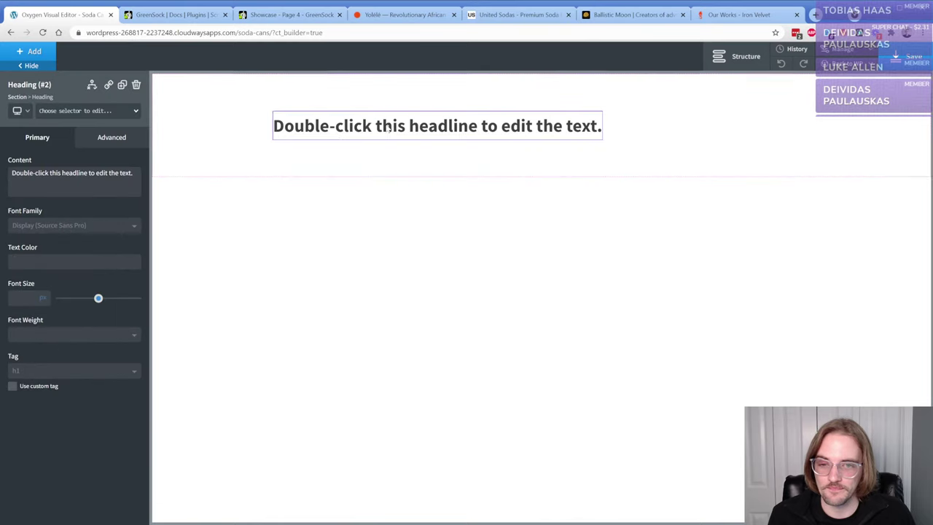
triple_click(94, 188)
key(ctrl+v)
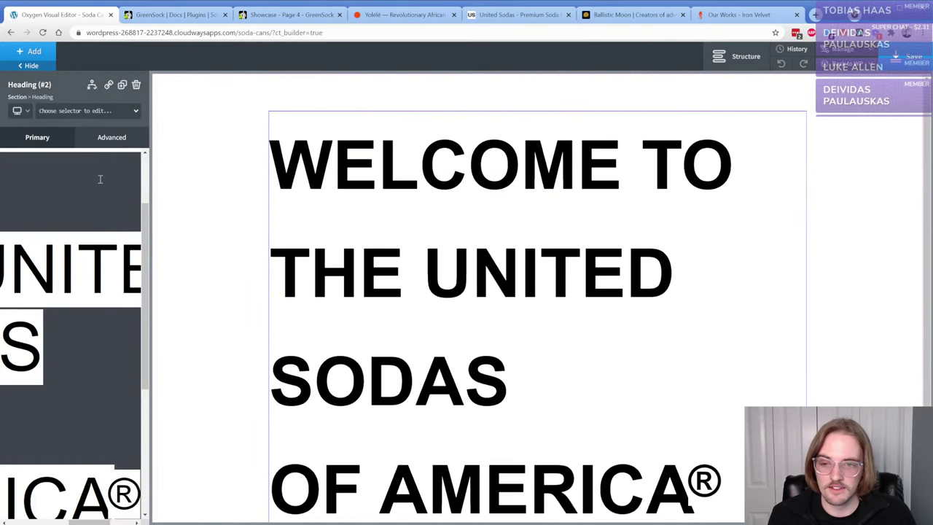
- Remove the oversized formatted "OF AMERICA®" text from the end of the heading
double_click(409, 169)
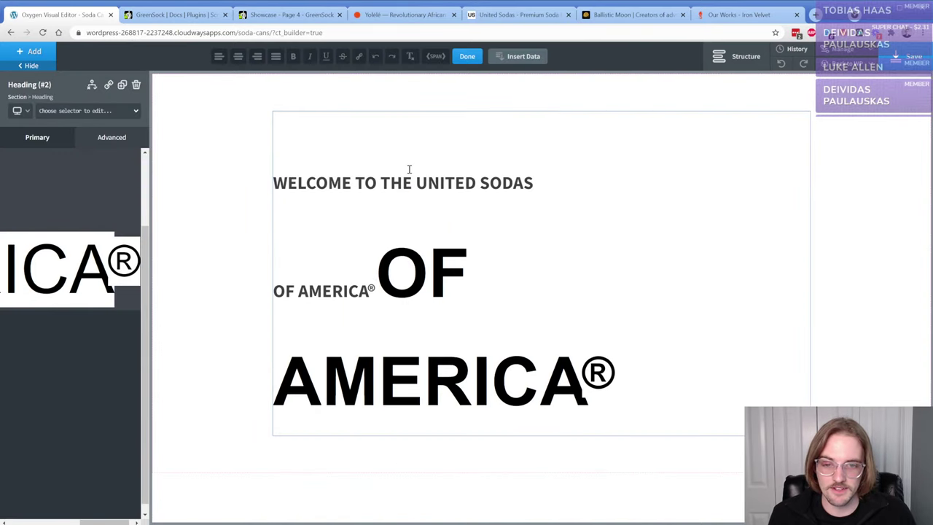
key(ctrl+shift+End)
key(Delete)
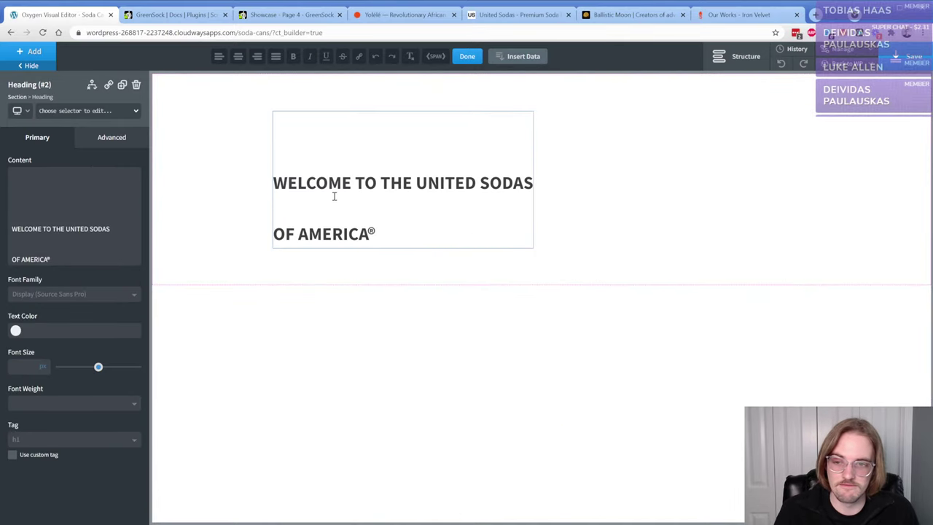
- Strip the copied headline's formatting by pasting it into a new browser tab's address bar, copy it as plain text and close that tab
key(ctrl+v)
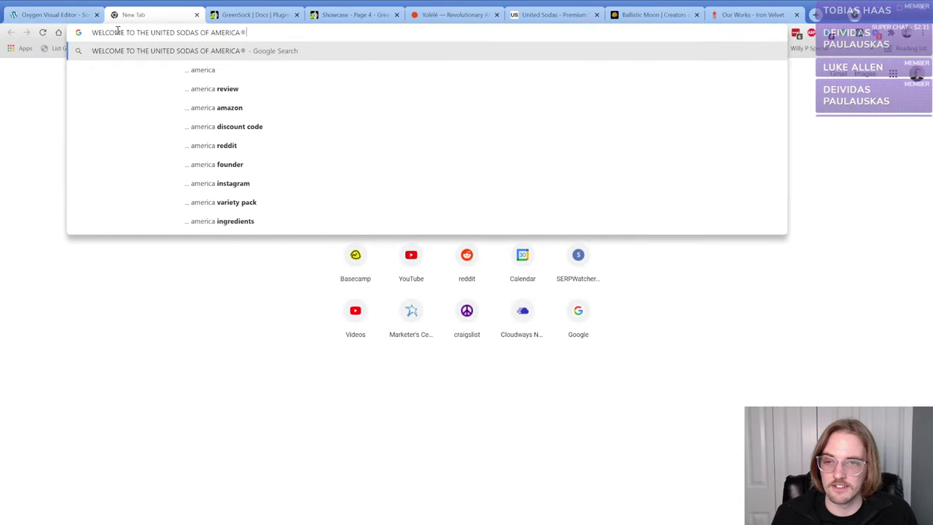
key(ctrl+a)
key(ctrl+w)
- Replace the badly formatted heading with a new heading reading "WELCOME TO THE UNITED SODAS OF AMERICA®"
key(ctrl+v)
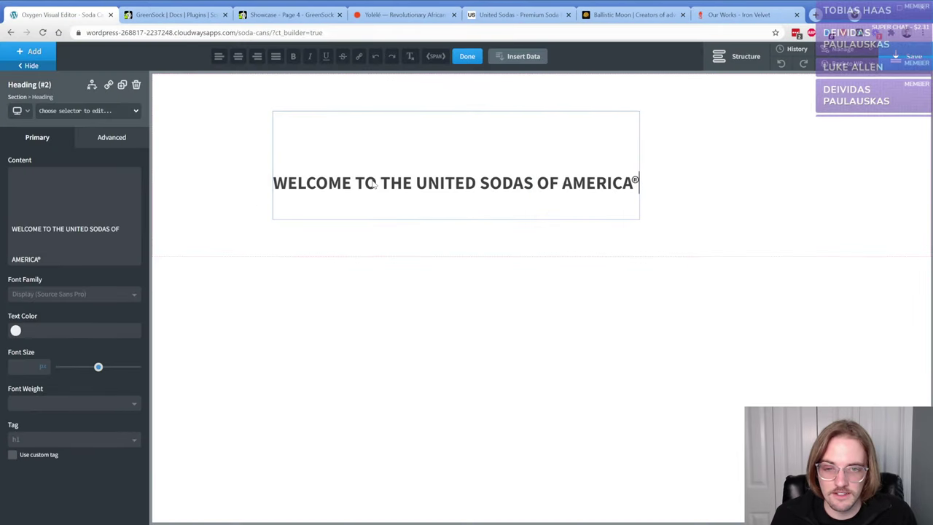
click(74, 220)
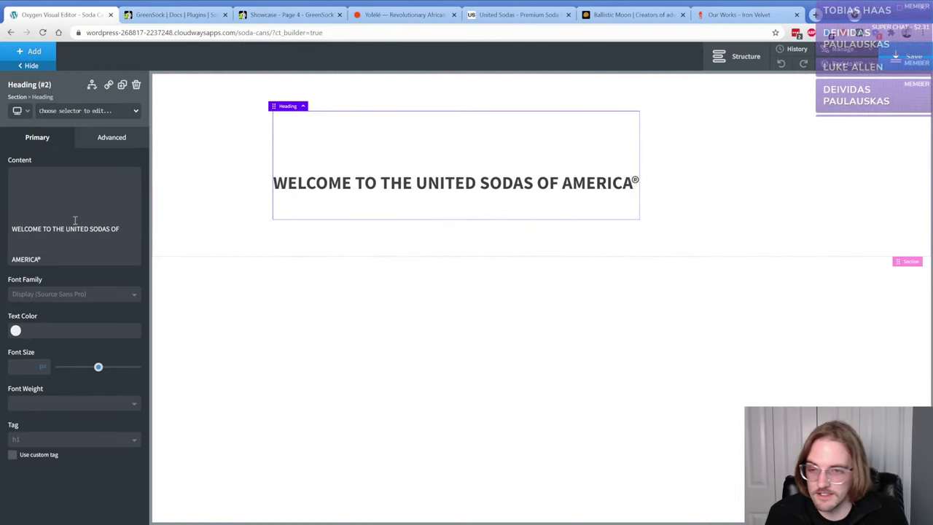
click(136, 85)
click(30, 51)
click(40, 228)
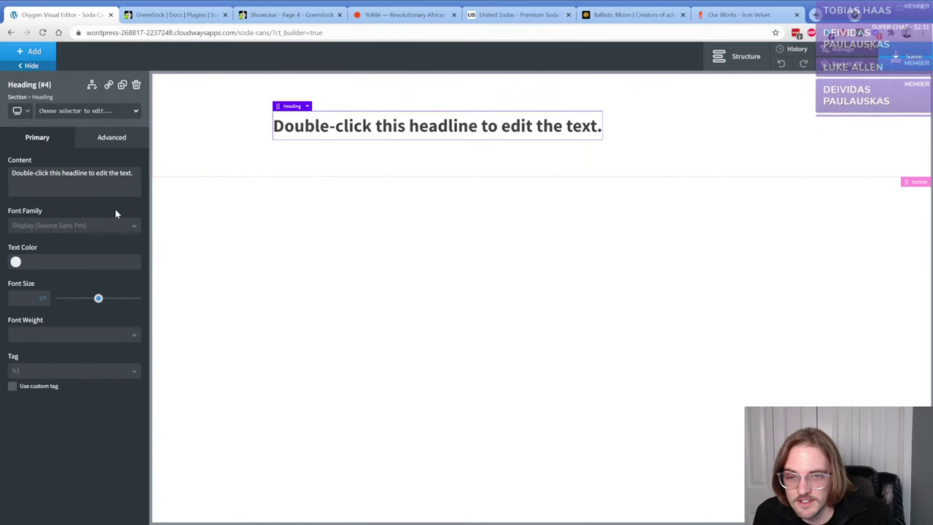
double_click(337, 135)
key(ctrl+v)
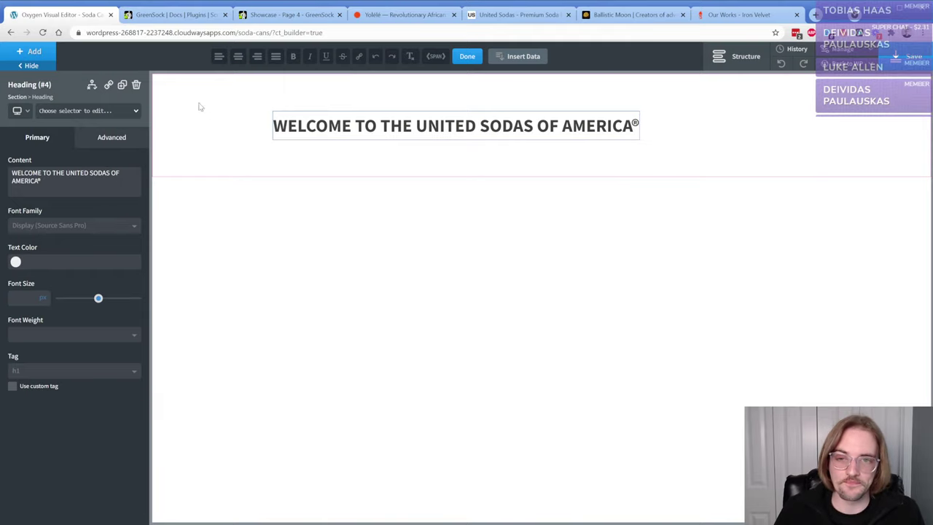
- Set the heading's font size to 68 px and its width to 50%, and select the section around it
drag(98, 299, 112, 299)
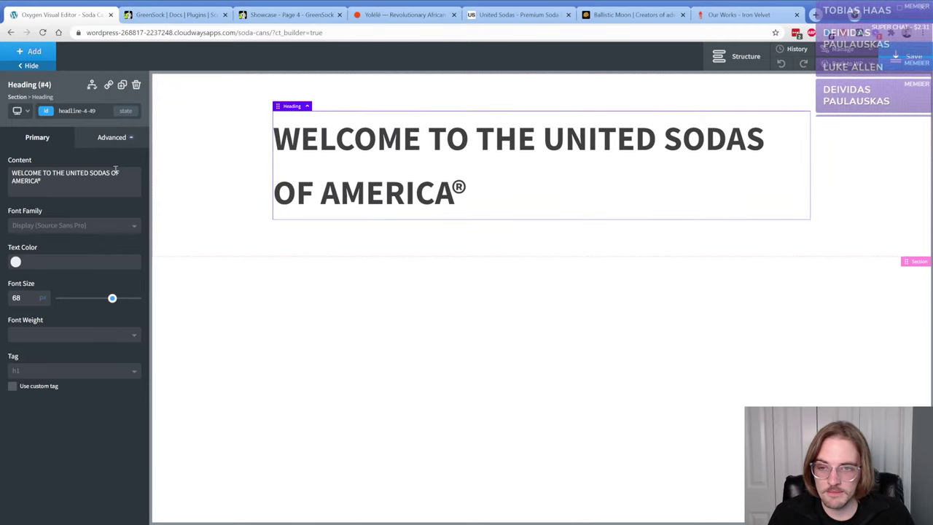
click(117, 137)
click(100, 205)
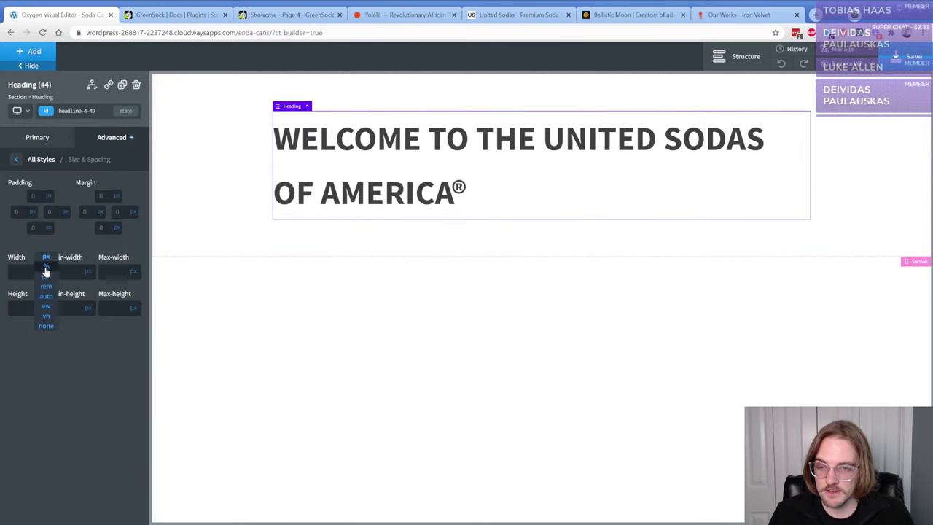
click(24, 271)
text(50)
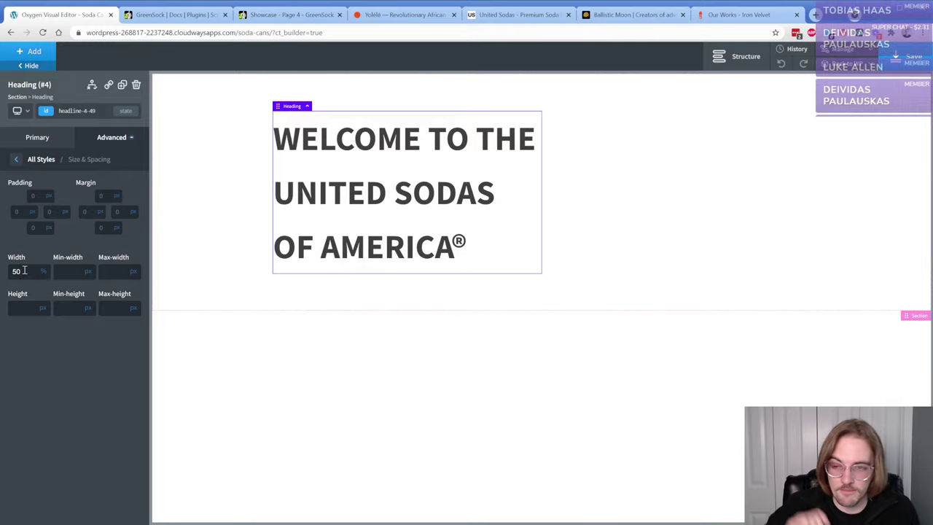
click(226, 149)
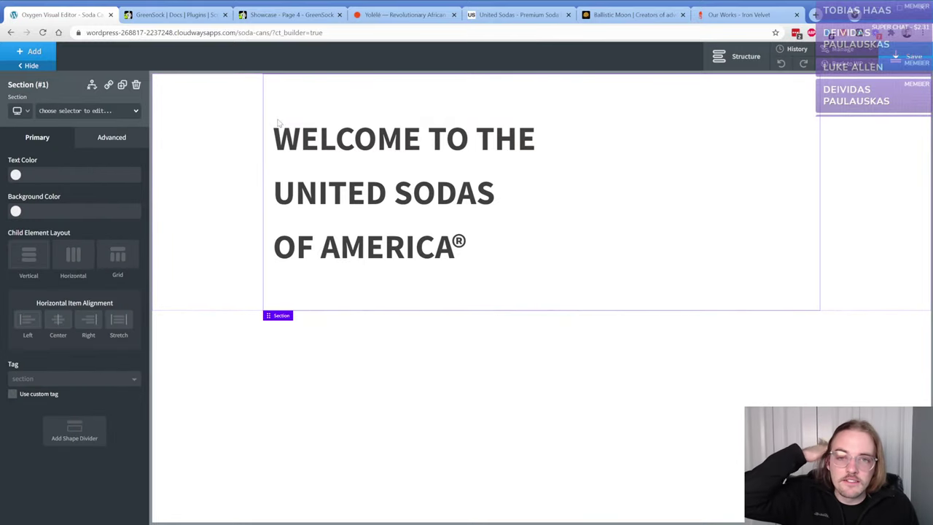
- Examine how the can row slides over the welcome headline on the United Sodas site while scrolling through it and back
click(506, 18)
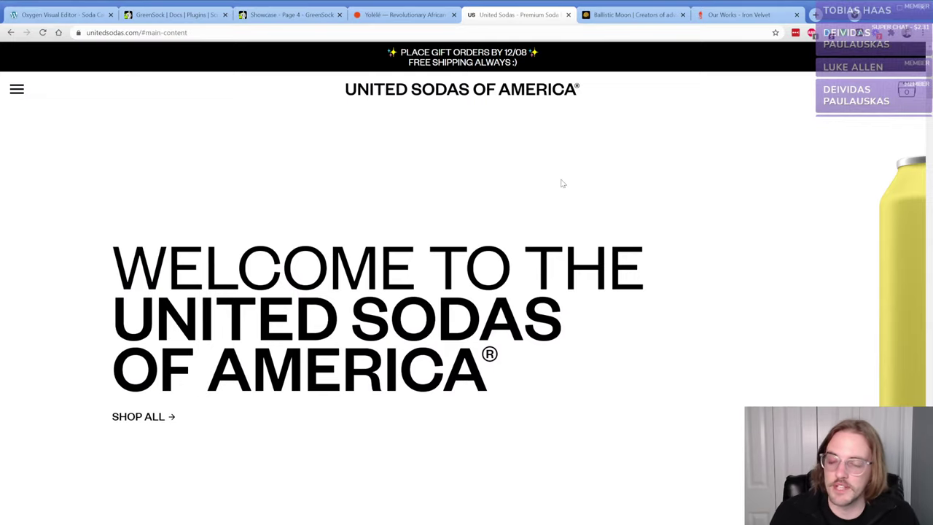
scroll(559, 186, down, 1)
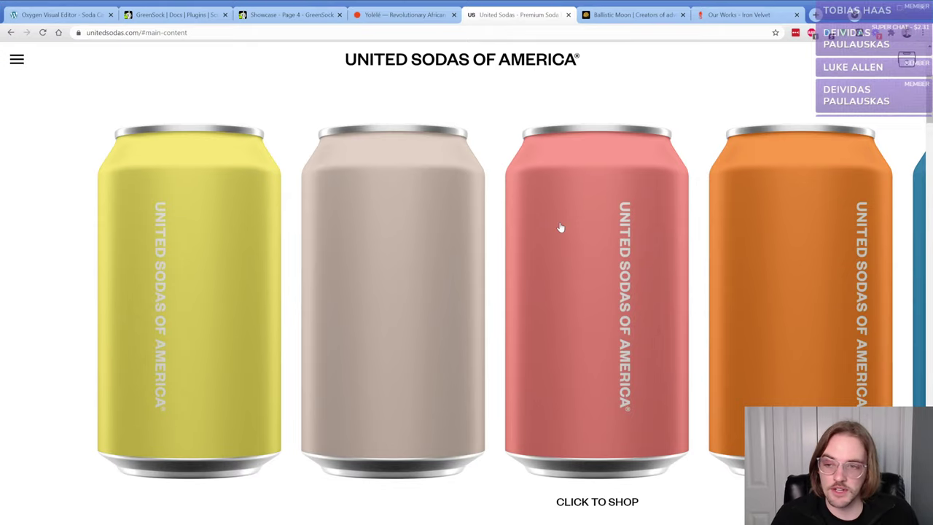
scroll(561, 229, down, 3)
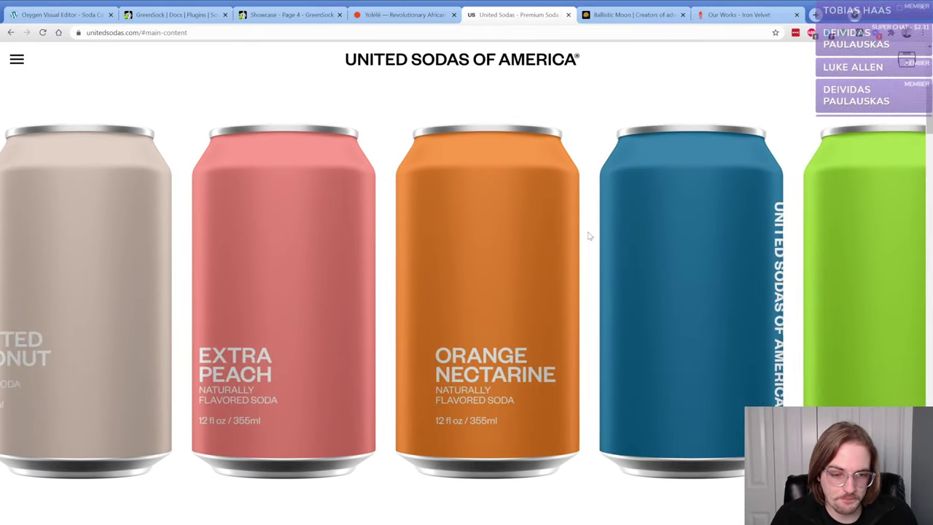
scroll(587, 231, up, 5)
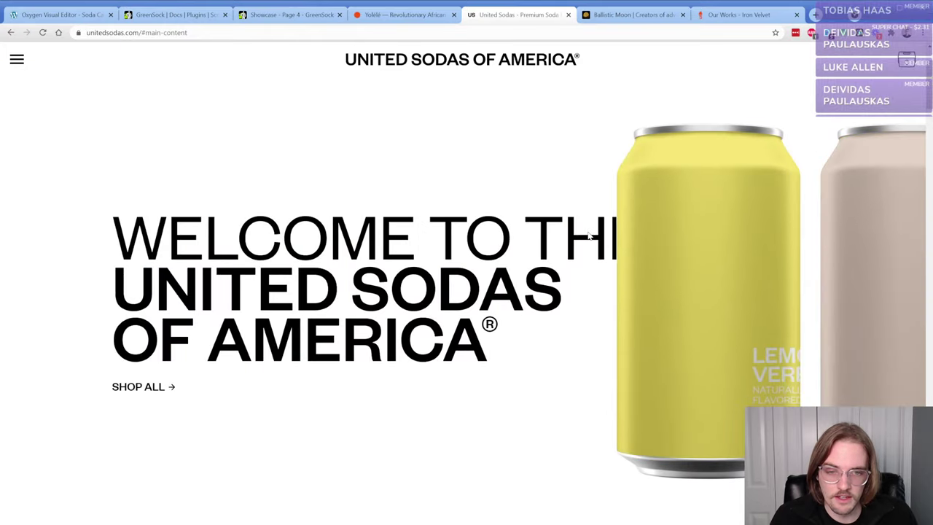
scroll(587, 231, down, 2)
scroll(588, 233, down, 6)
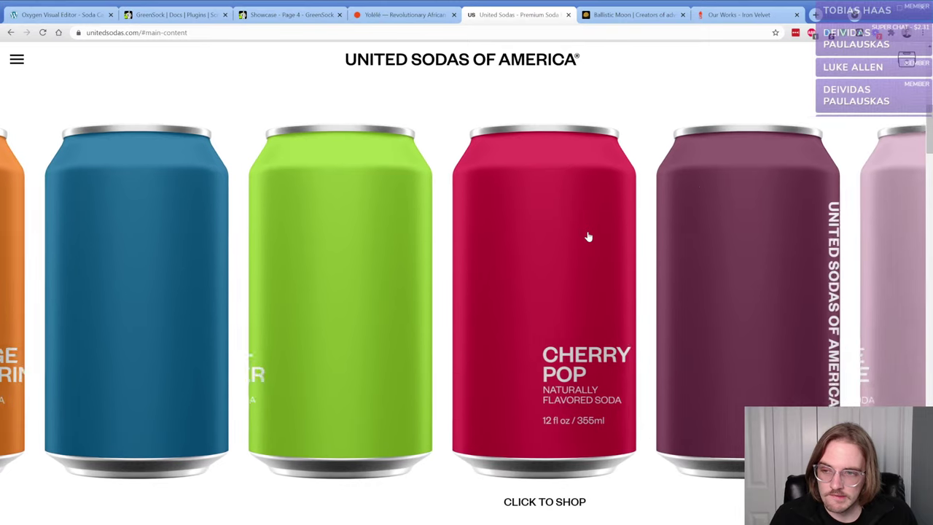
scroll(589, 236, up, 8)
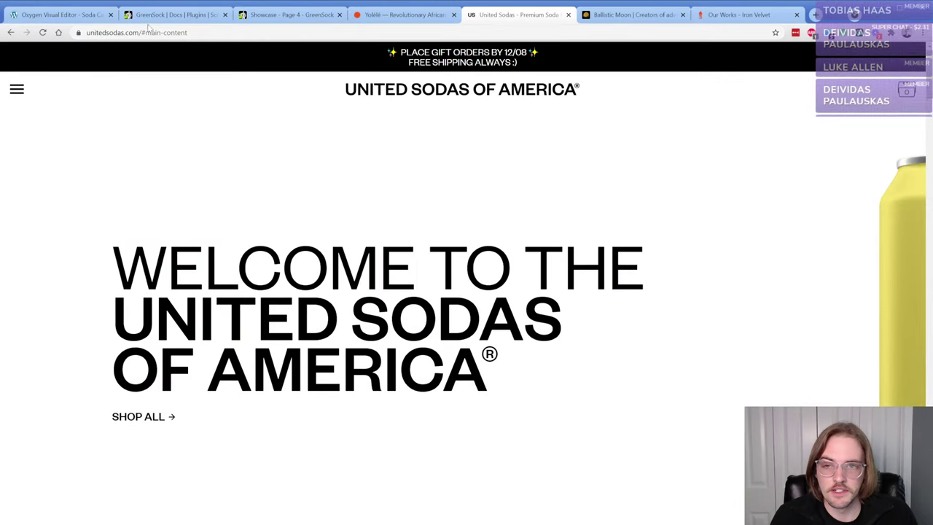
- Return to the Soda Cans page in Oxygen and add a div below the heading in the section
click(175, 14)
click(248, 15)
click(73, 16)
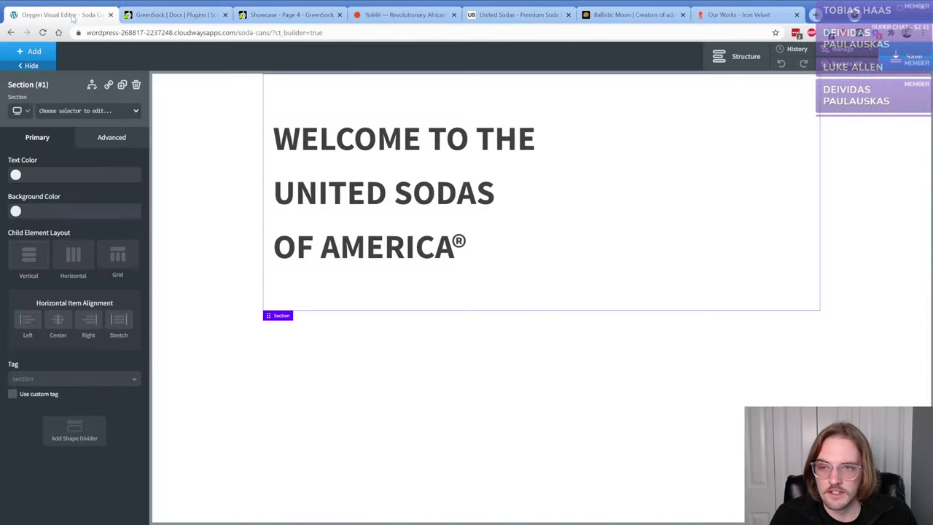
click(29, 51)
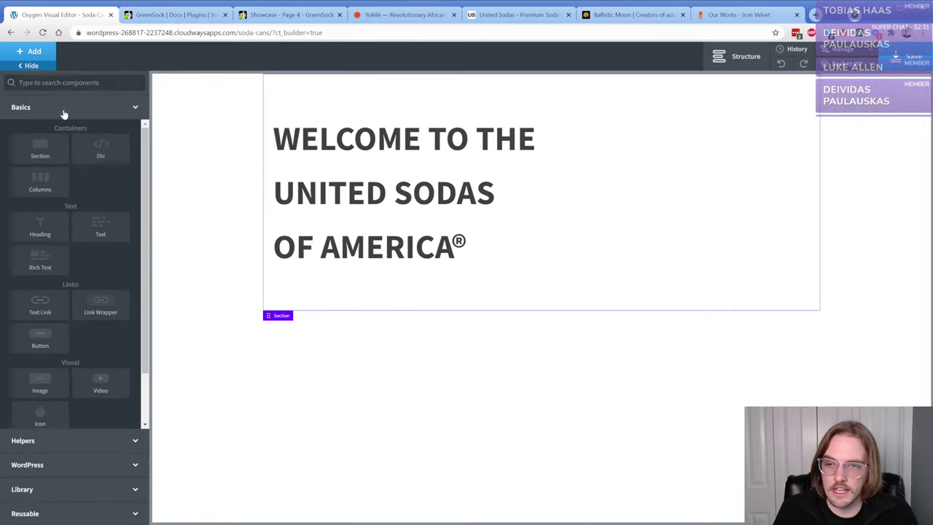
click(98, 146)
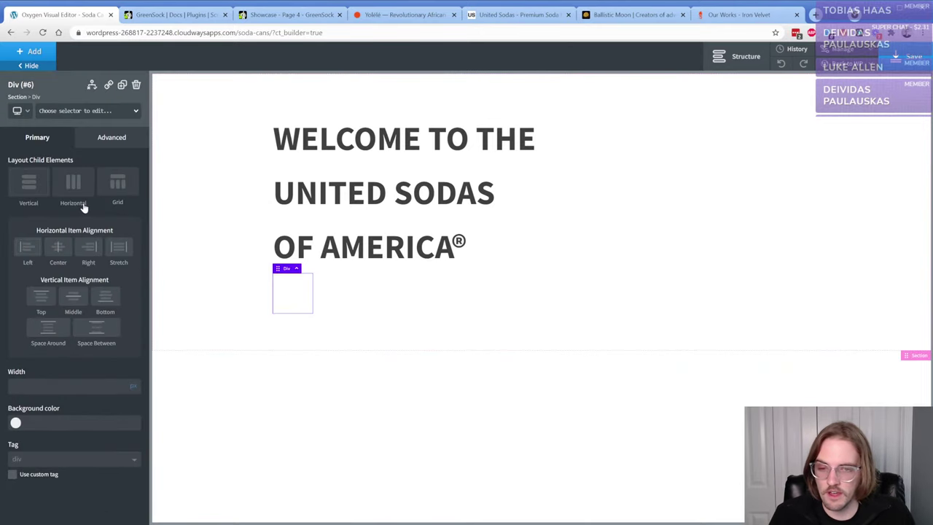
- Reopen the developer tools on the United Sodas site and view the styles of the yellow can's can-wrapper and parent can-group
click(514, 15)
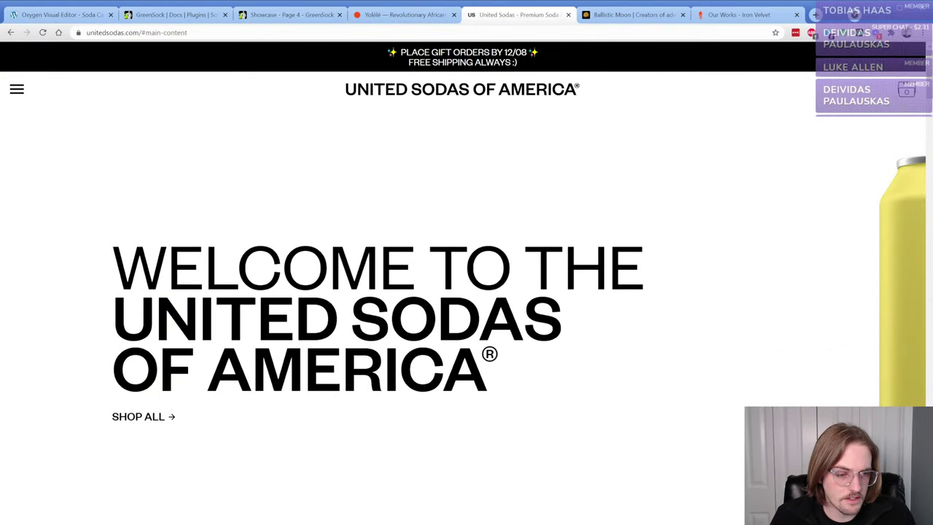
key(ctrl+shift+i)
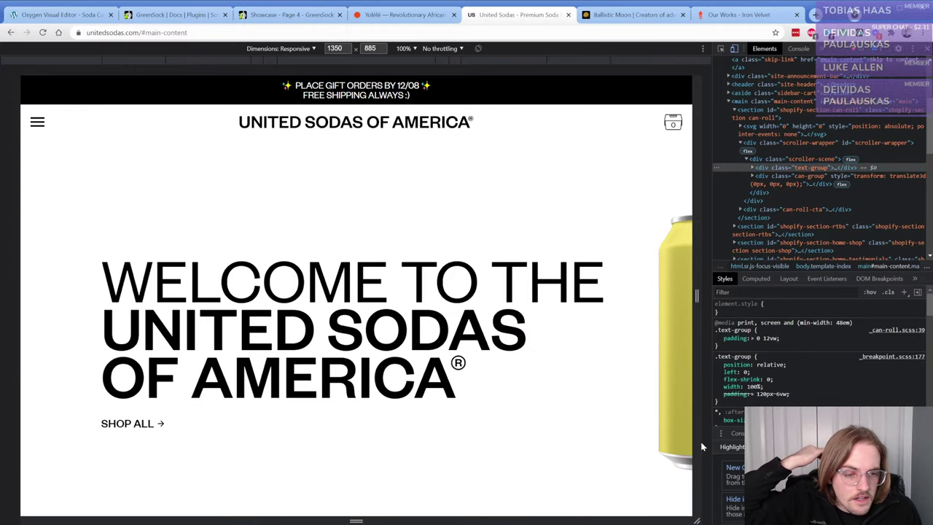
drag(697, 445, 699, 445)
click(676, 336)
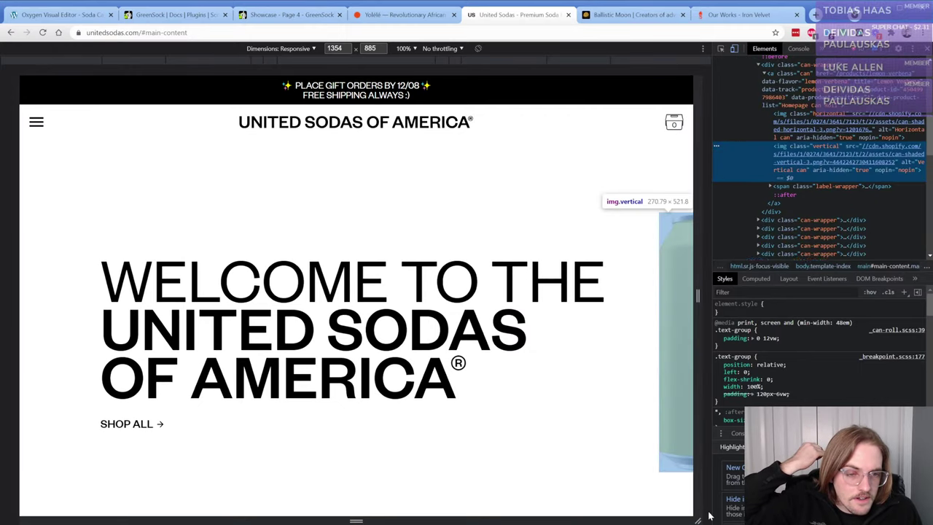
click(802, 67)
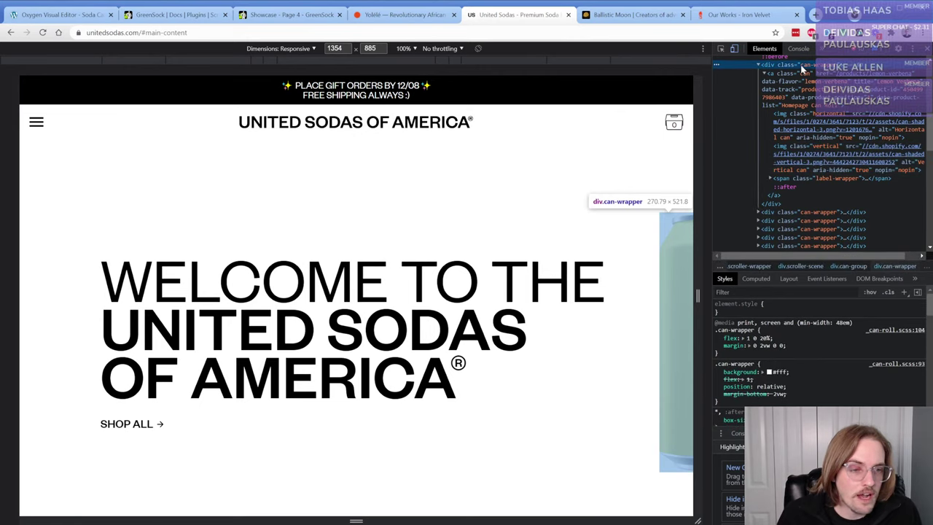
scroll(798, 109, up, 3)
click(795, 142)
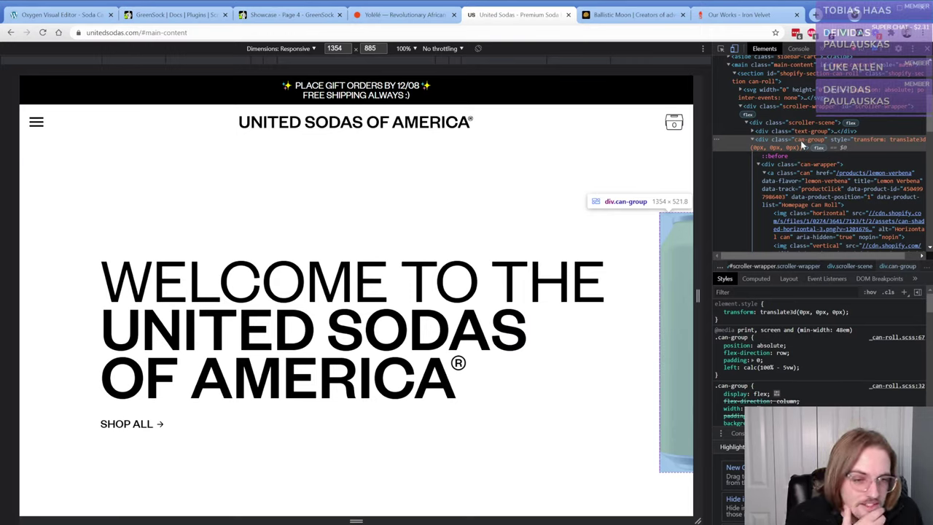
- Toggle the can-group's absolute position and left offset on the United Sodas site to examine how they place the can row
click(718, 345)
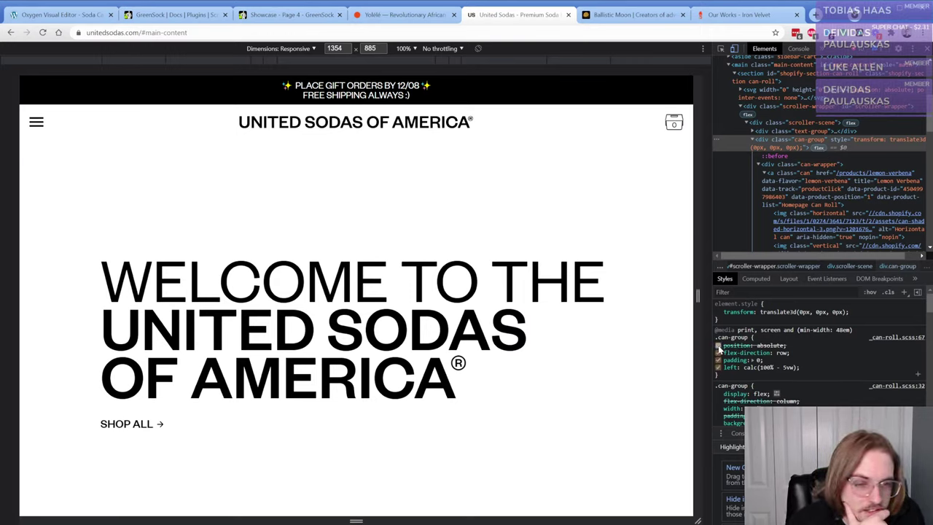
click(718, 346)
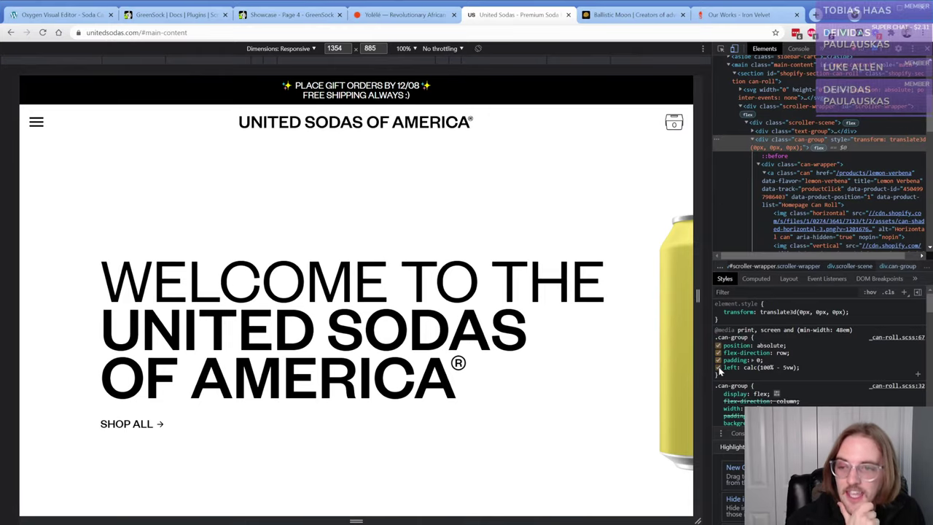
click(718, 369)
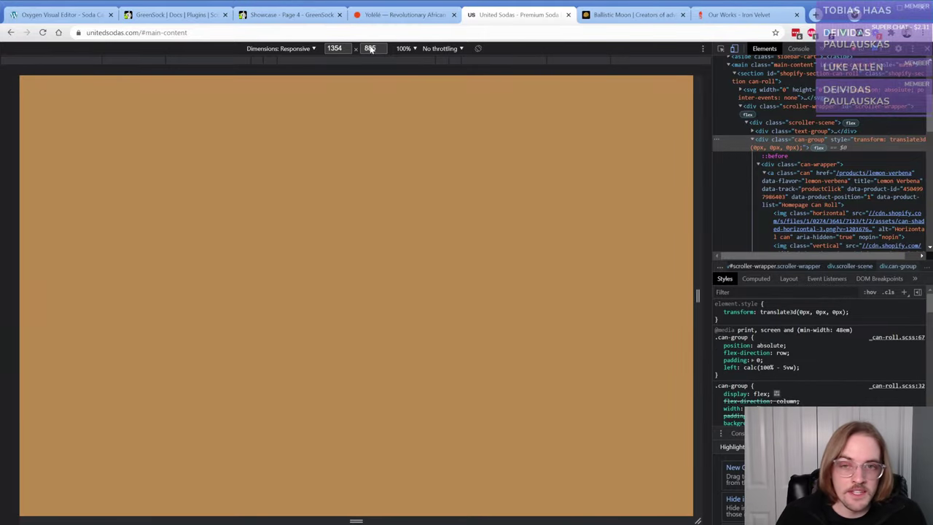
- Return to the Soda Cans page in Oxygen, lay out the div's children horizontally, and nest a div with the class "can" inside it
click(58, 16)
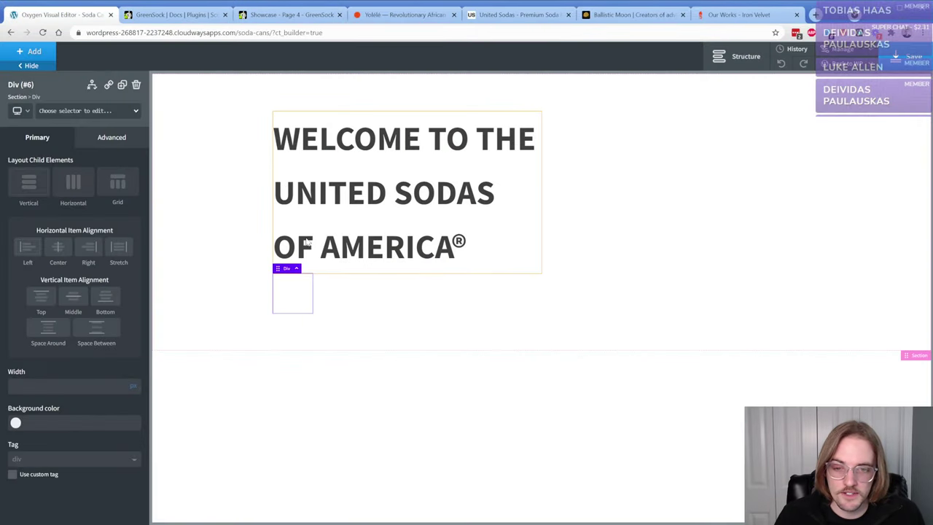
click(72, 185)
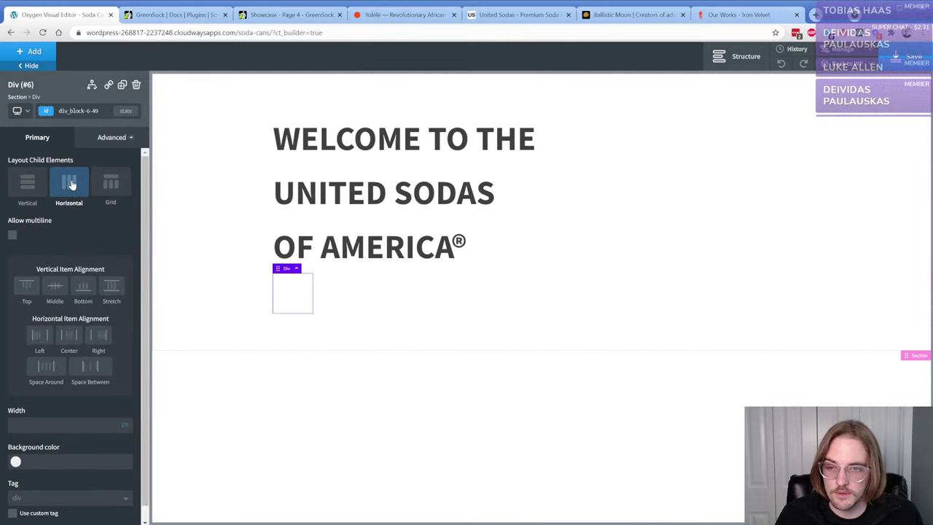
click(34, 50)
text(div)
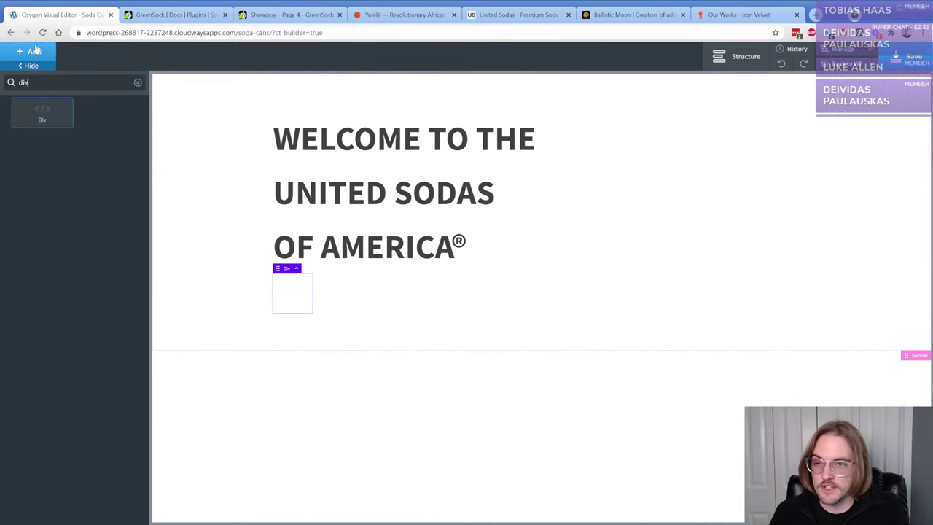
key(Return)
text(can)
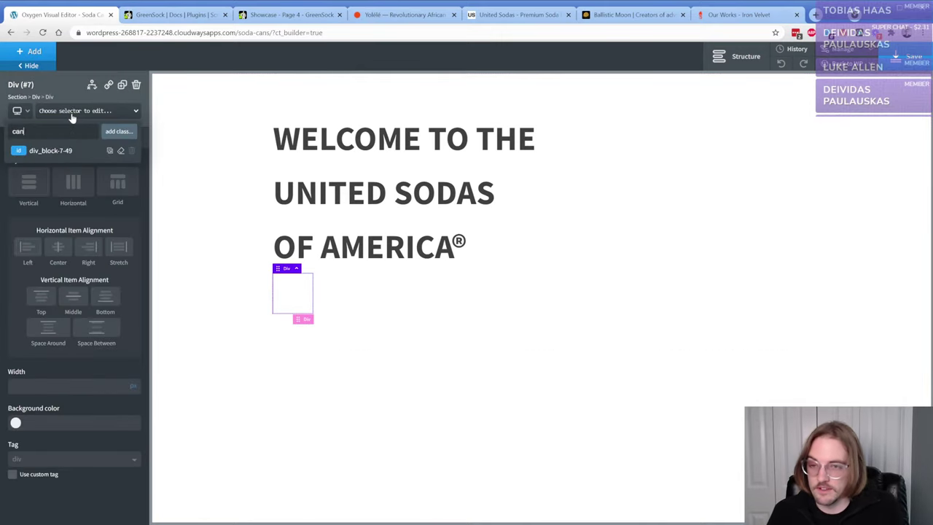
key(Return)
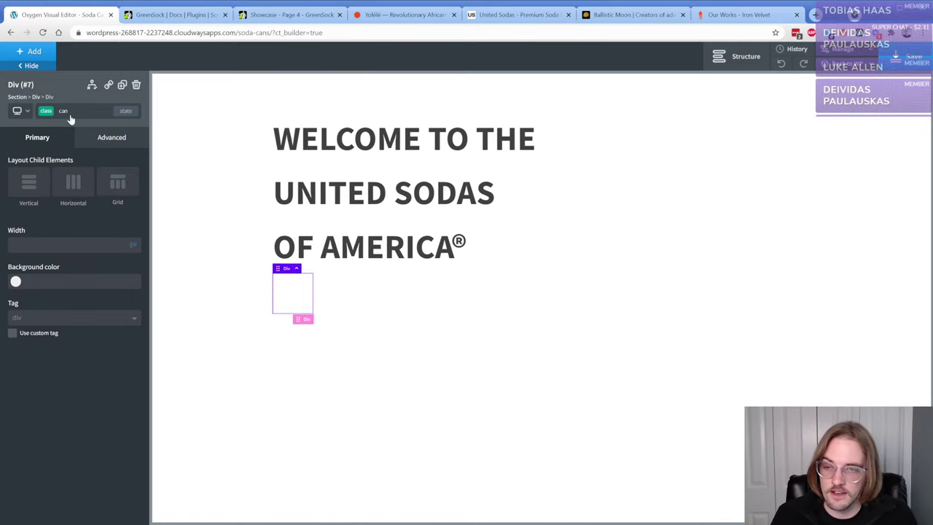
- Add an image to the can div and assign it the green Gingery Ale sleeve from the media library
click(35, 50)
text(image)
key(Return)
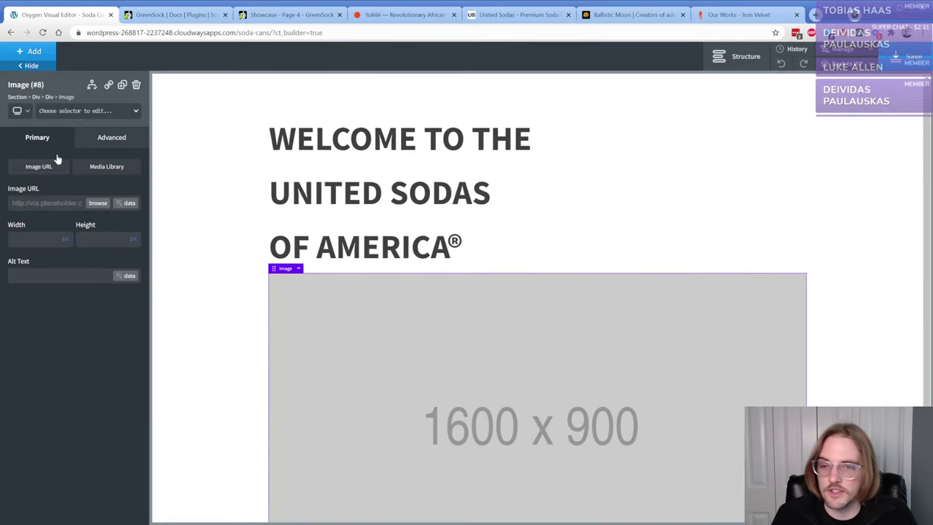
click(101, 203)
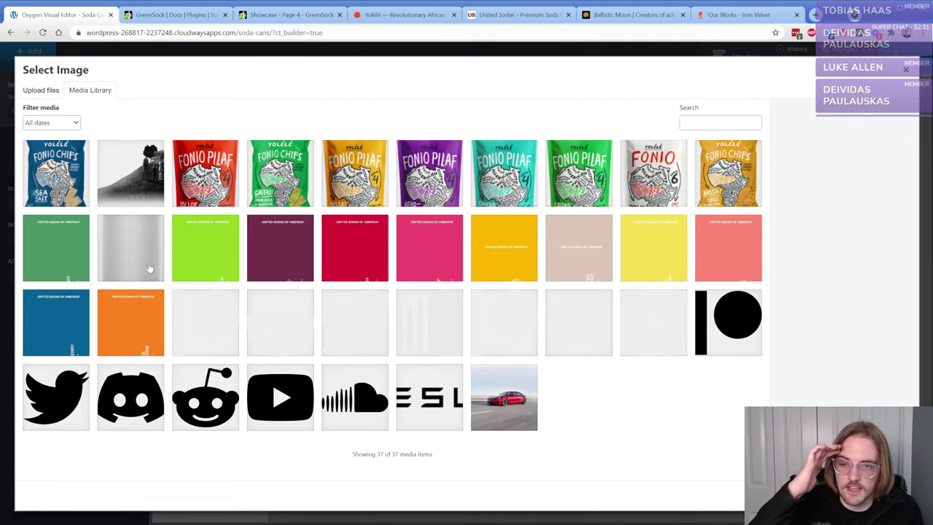
click(143, 263)
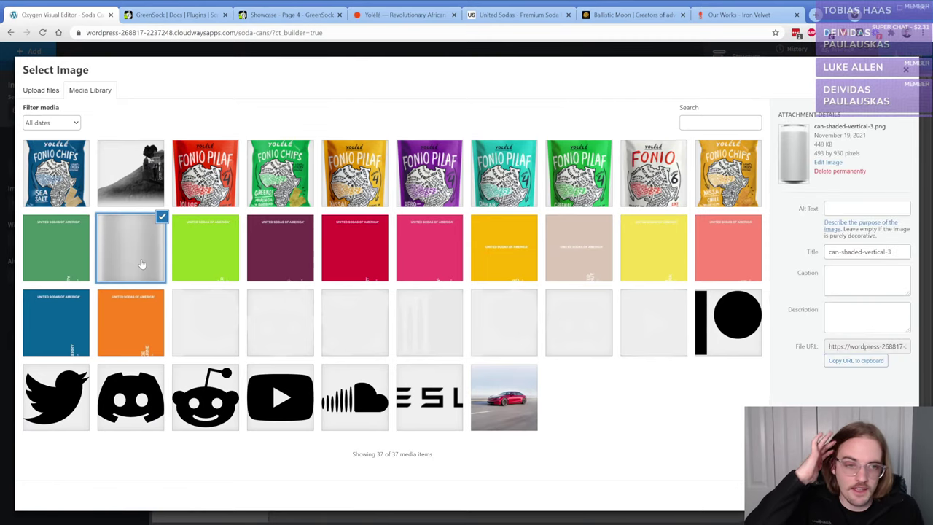
click(197, 264)
click(38, 247)
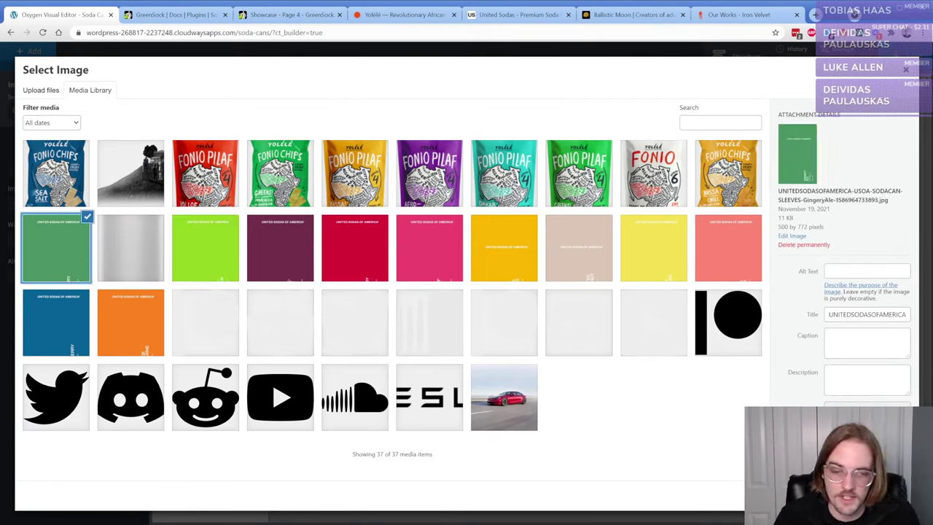
double_click(38, 246)
scroll(341, 314, down, 2)
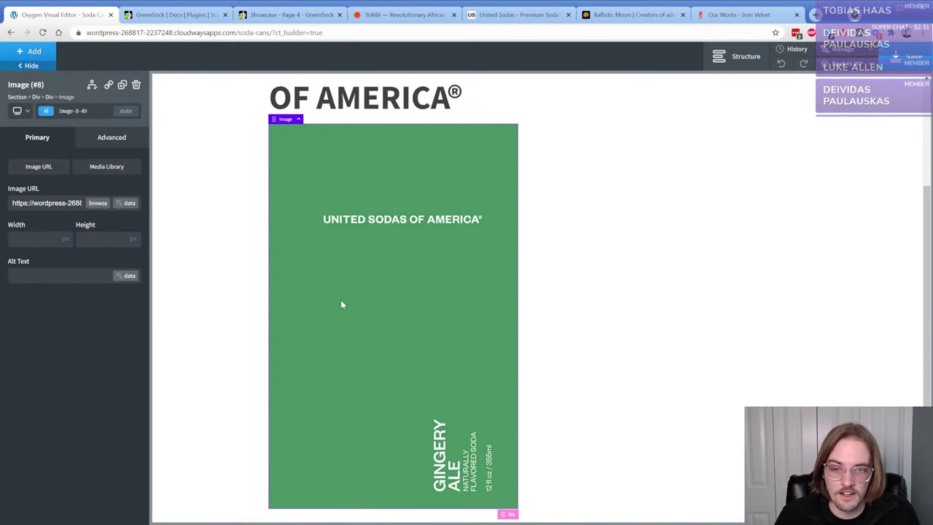
- Give the can class a 15 px right margin and duplicate the can div twice to make a row of three
click(49, 96)
click(103, 142)
click(106, 191)
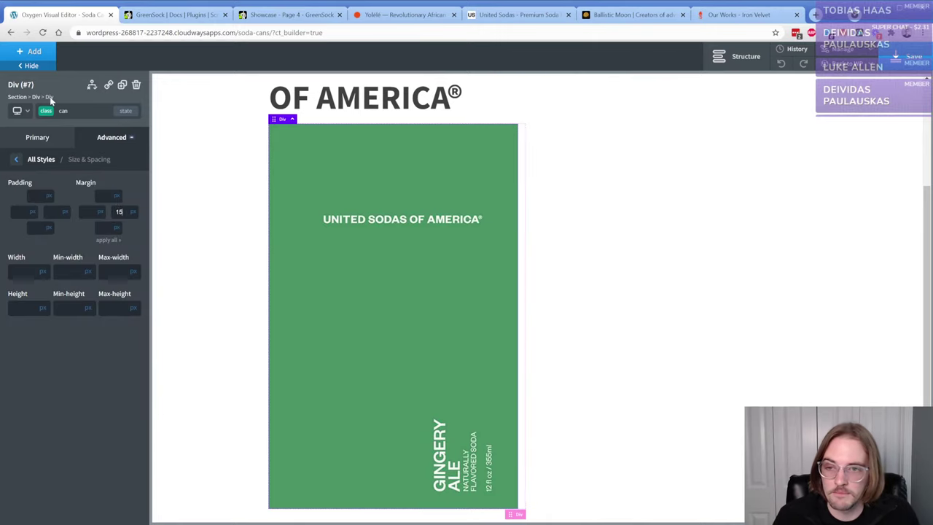
click(121, 87)
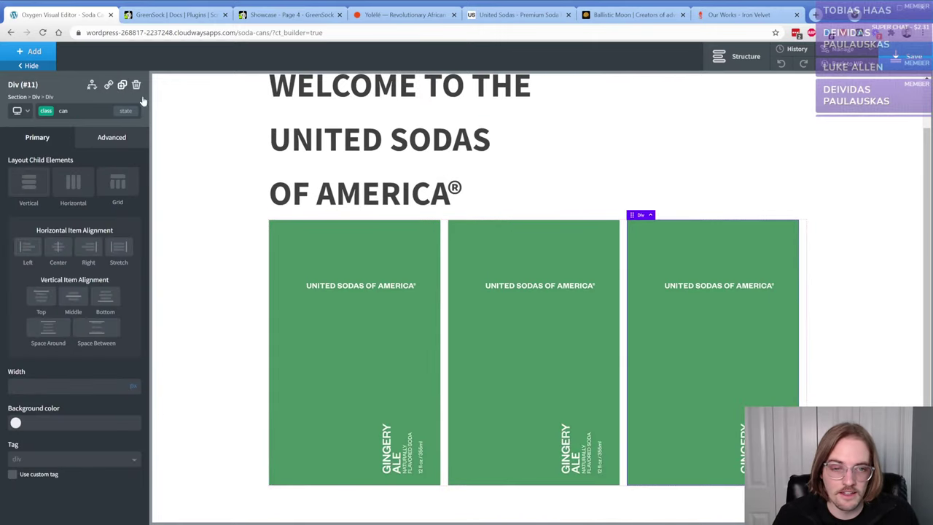
- Replace the second can's image with the lime Pear Elderflower sleeve and the third can's with the purple Blackberry Jam sleeve
click(489, 297)
click(98, 203)
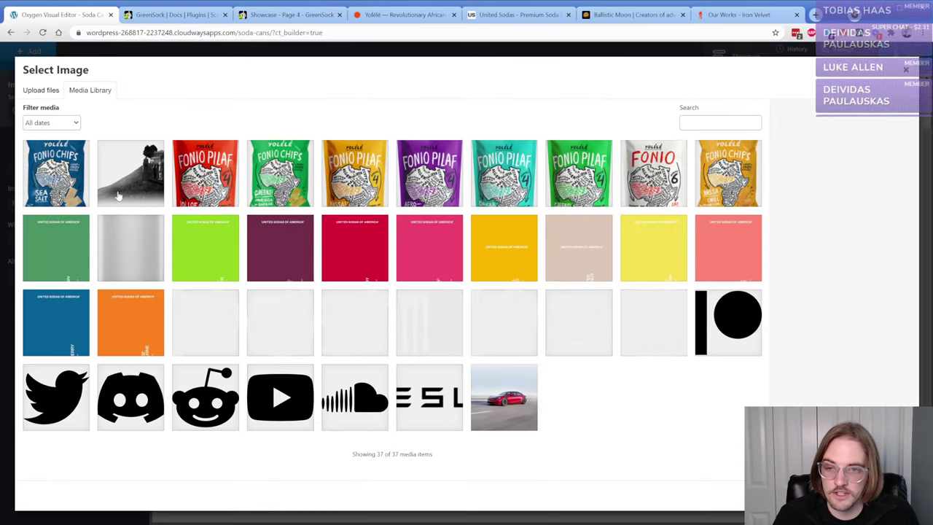
click(219, 258)
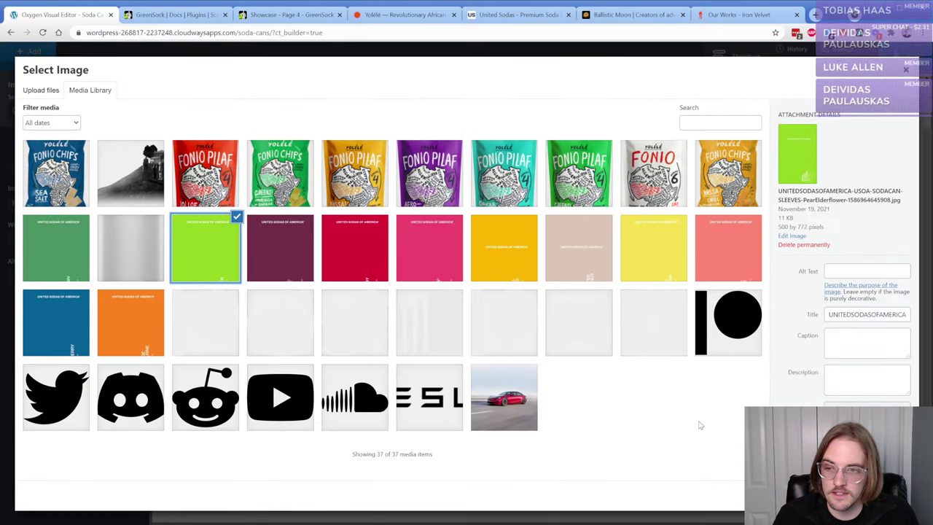
click(875, 496)
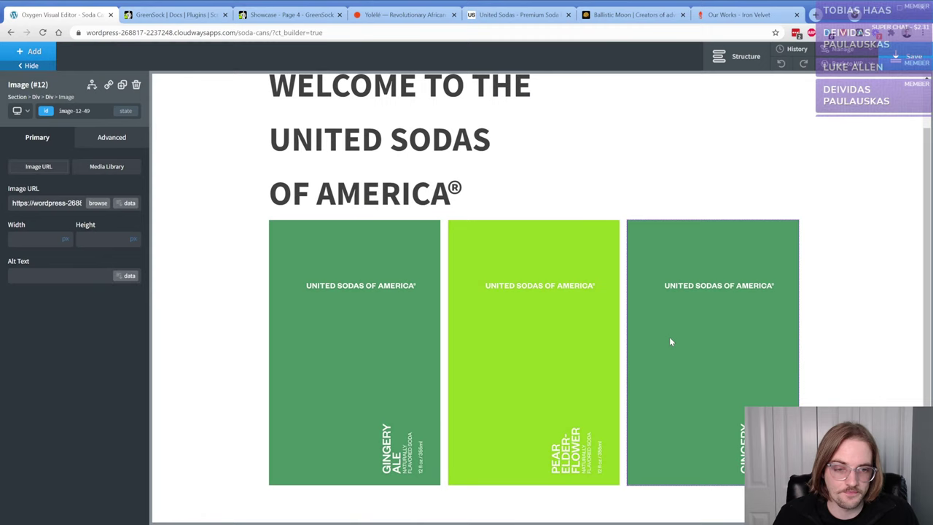
click(104, 210)
click(355, 260)
click(279, 251)
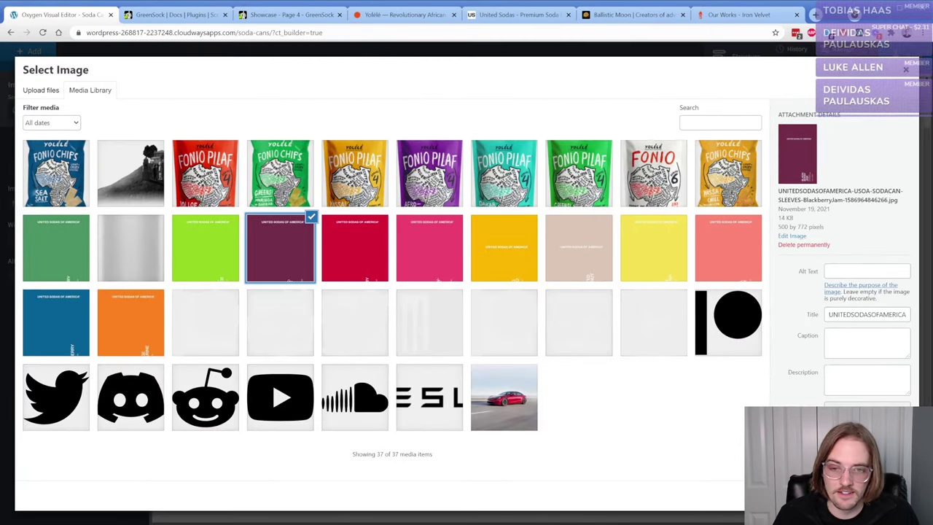
click(875, 496)
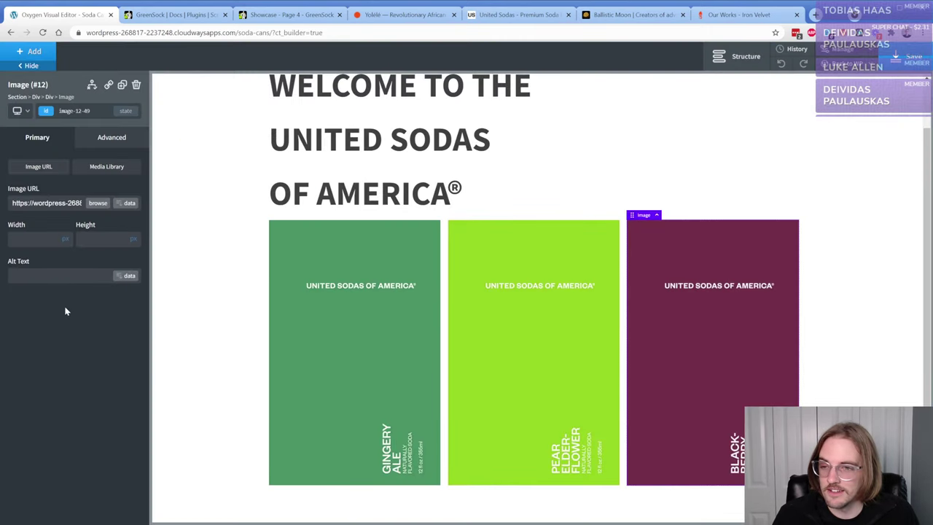
click(122, 85)
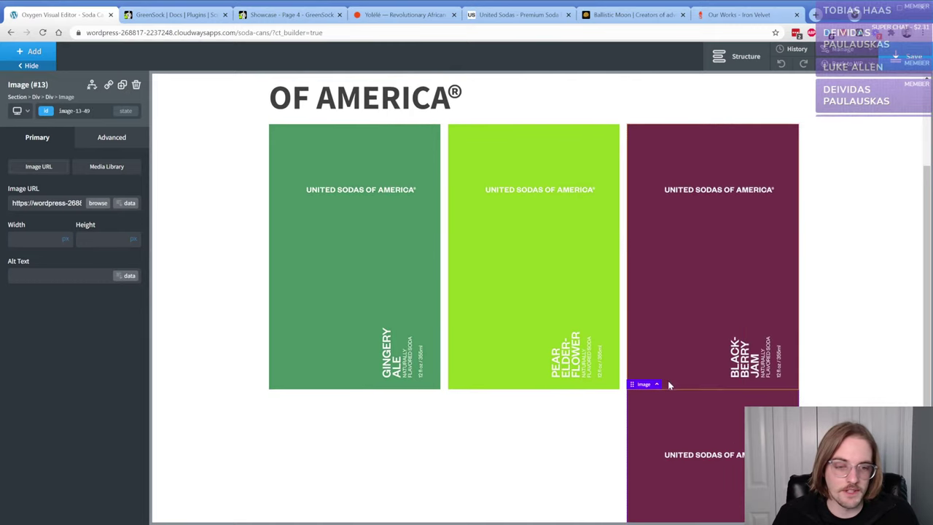
click(136, 86)
scroll(557, 274, up, 2)
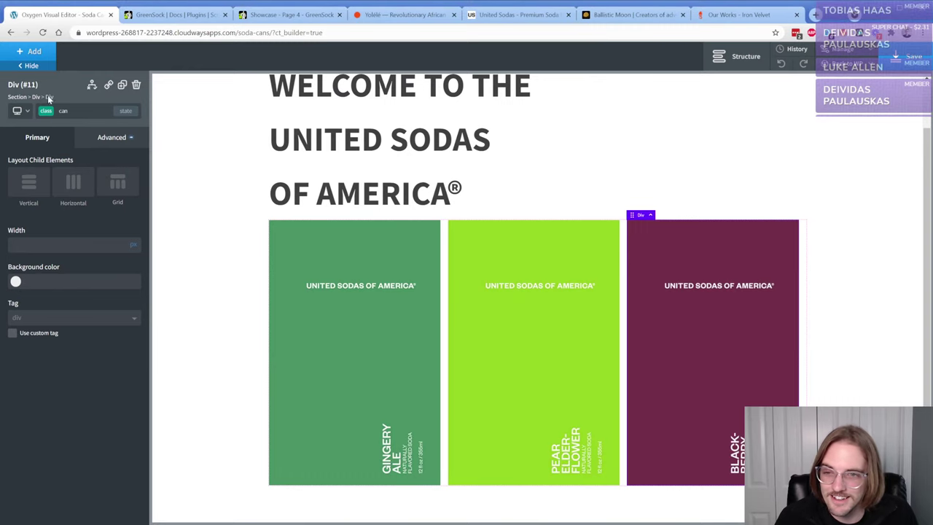
- Duplicate the Blackberry Jam can div and change the copy's image to the red Cherry Pop sleeve
click(121, 86)
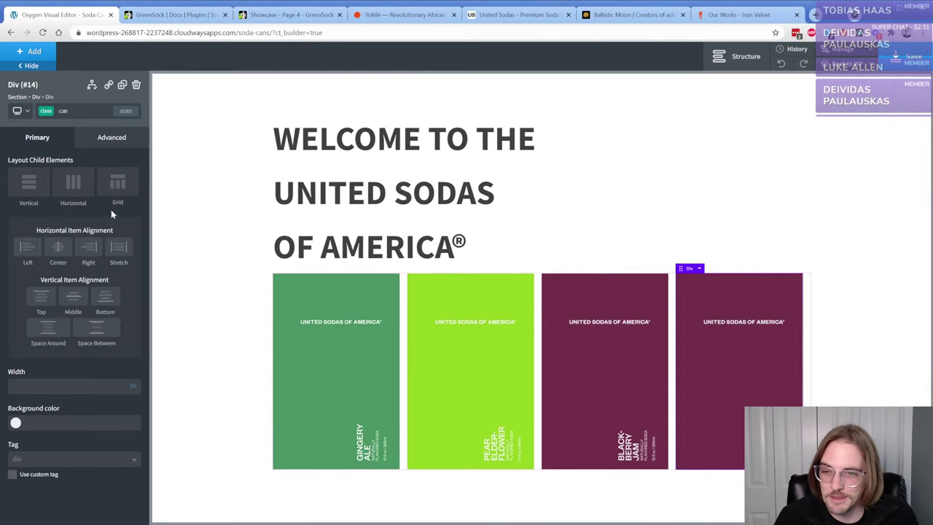
click(754, 333)
click(97, 204)
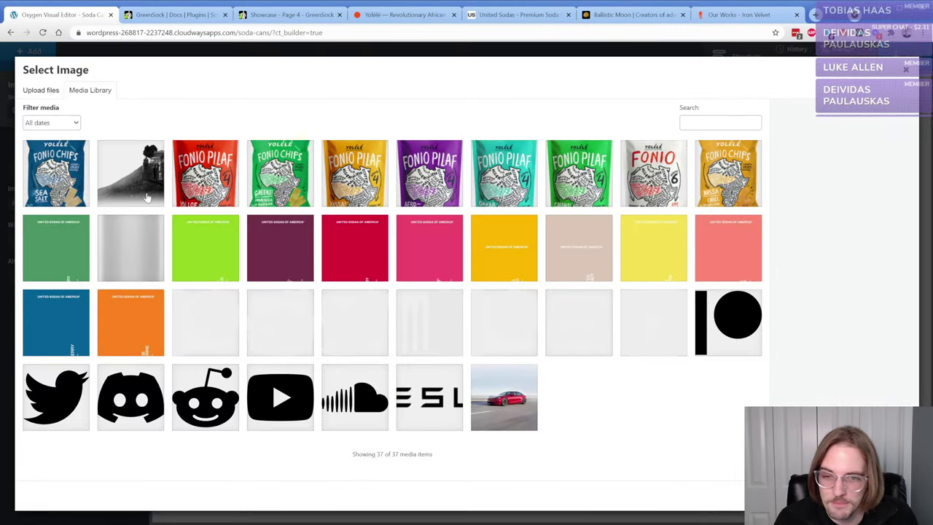
double_click(335, 248)
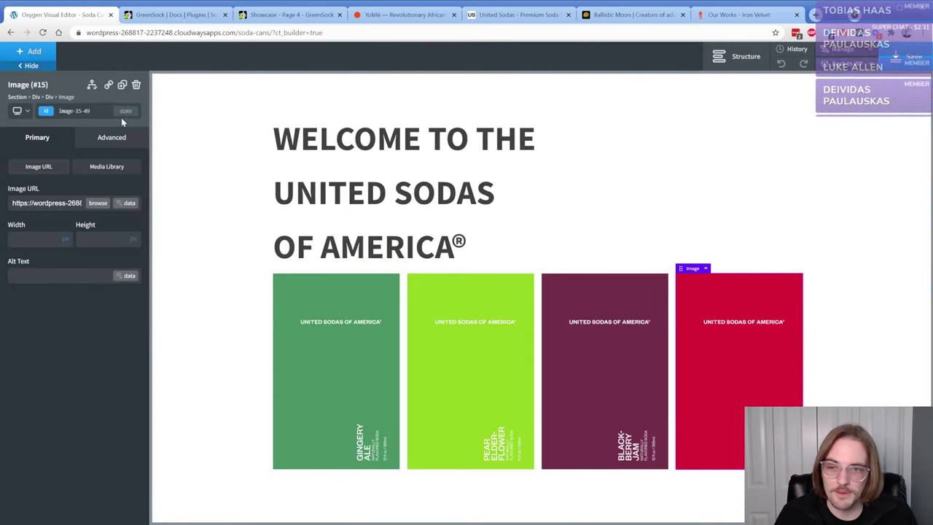
- Duplicate the Cherry Pop can div and change the copy's image to the pink Strawberry Basil sleeve
click(49, 97)
click(122, 84)
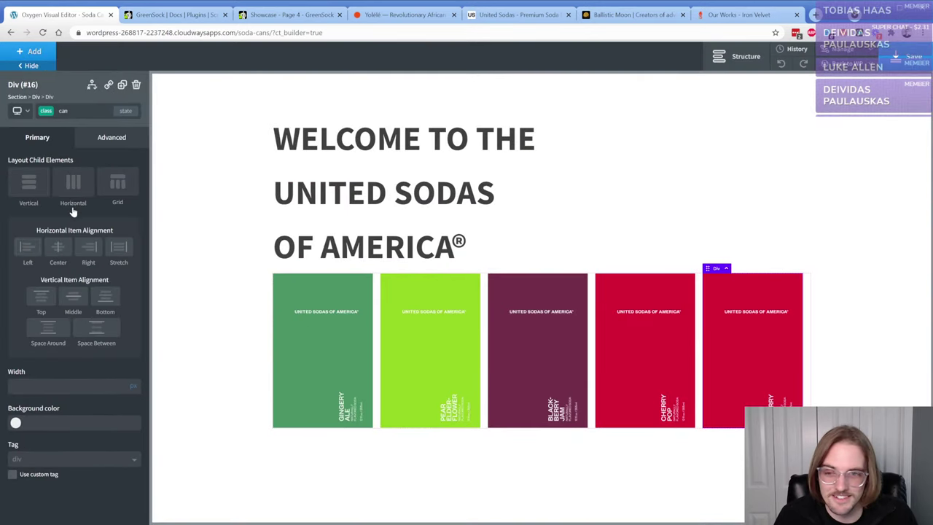
click(751, 360)
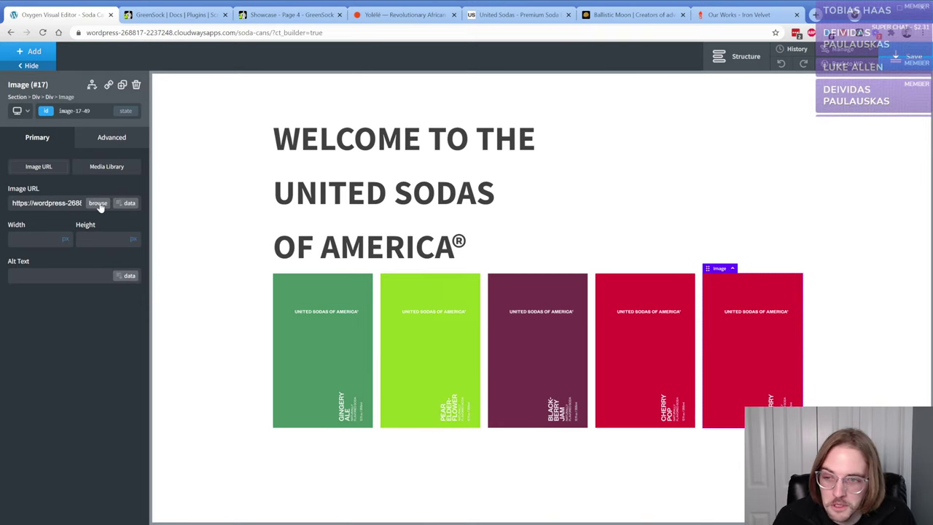
click(97, 204)
click(448, 265)
click(448, 264)
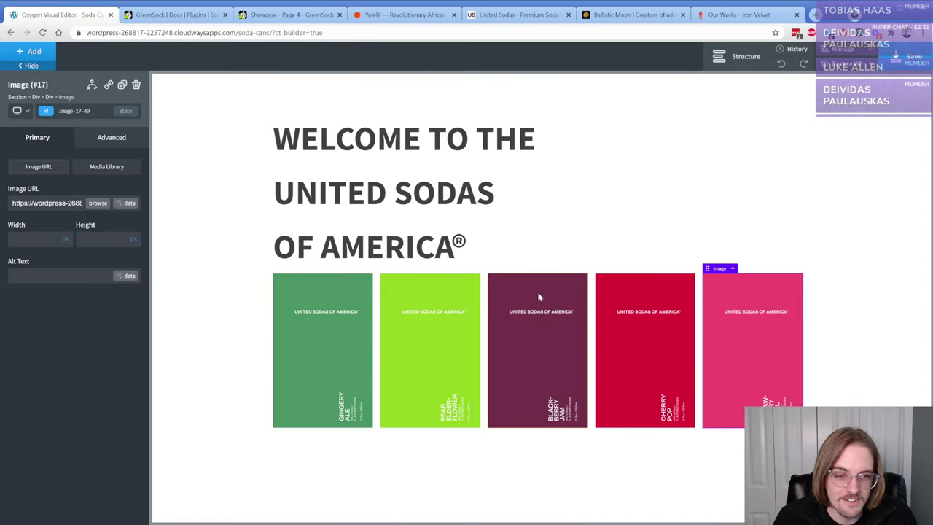
- Duplicate the pink can div and change the copy's image to the yellow Young Mango sleeve
click(49, 97)
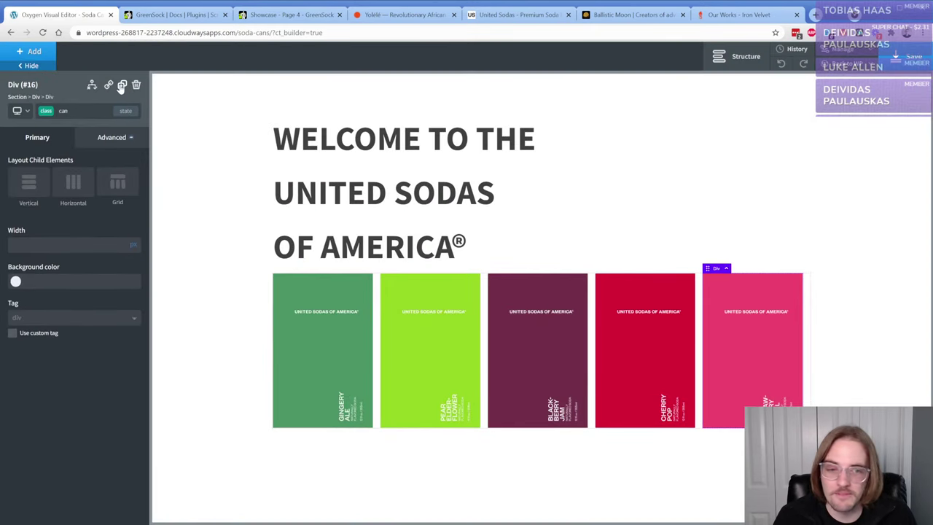
click(122, 86)
click(732, 369)
click(106, 208)
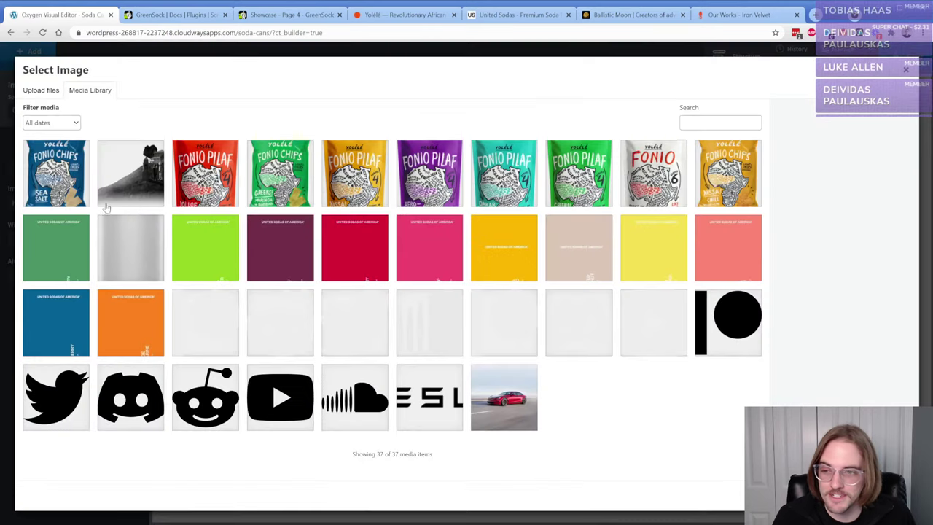
click(448, 250)
click(499, 258)
click(499, 258)
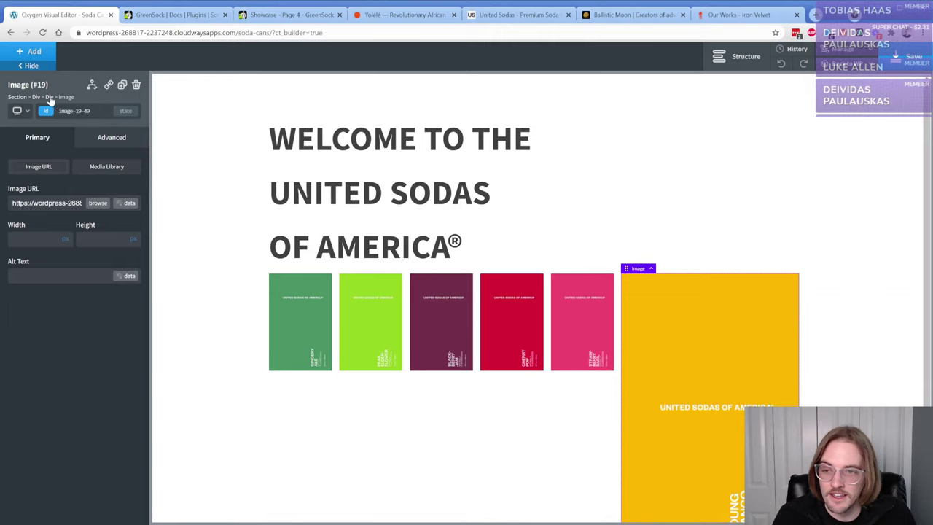
- Duplicate the Young Mango can div and change the copy's image to the beige Toasted Coconut sleeve
click(49, 97)
click(122, 84)
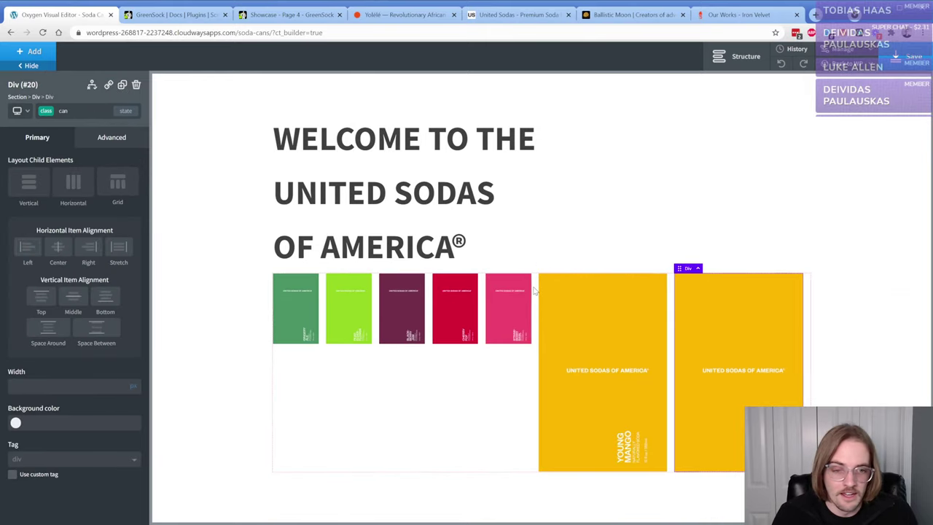
click(715, 350)
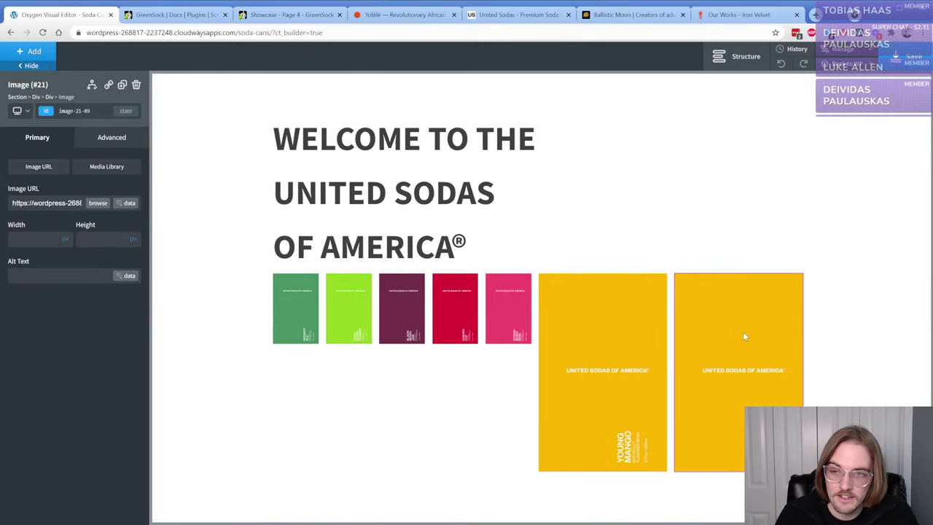
click(97, 204)
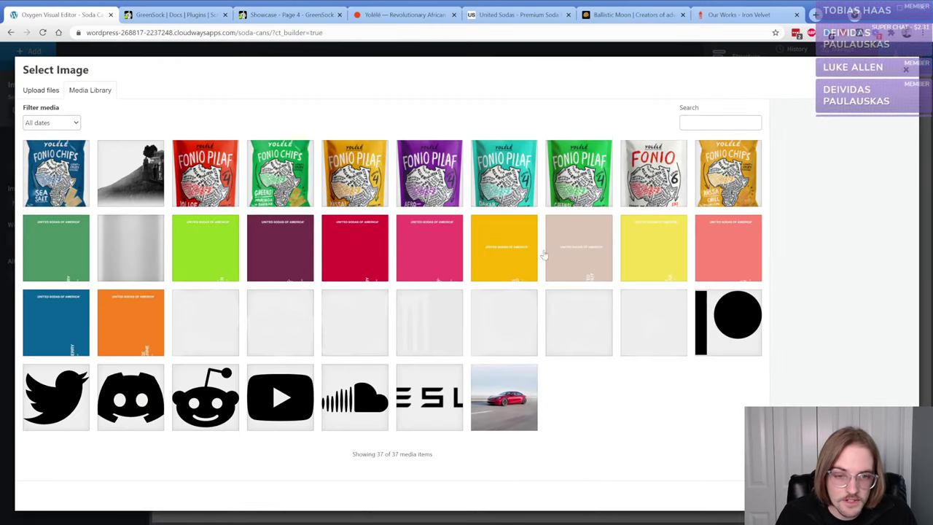
click(584, 256)
click(875, 495)
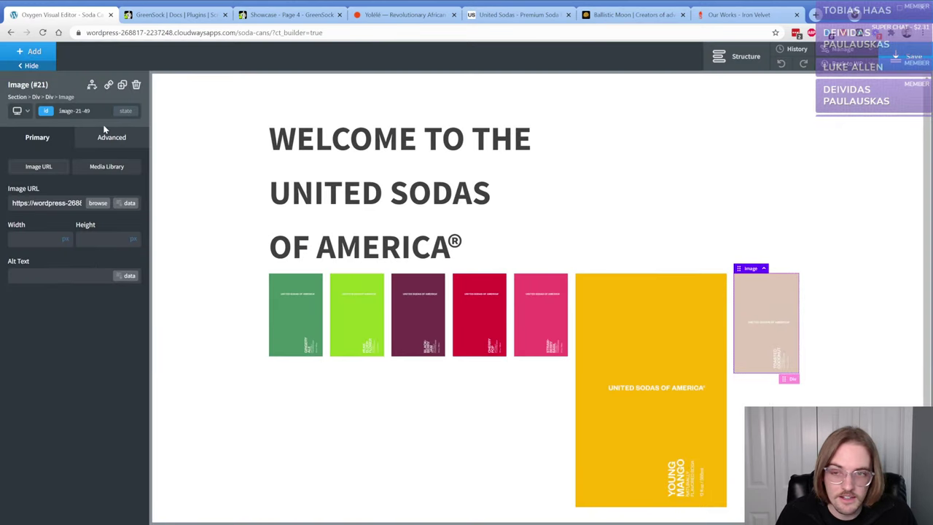
- Duplicate the Toasted Coconut can div and change the copy's image to the coral Extra Peach sleeve
click(50, 97)
click(122, 84)
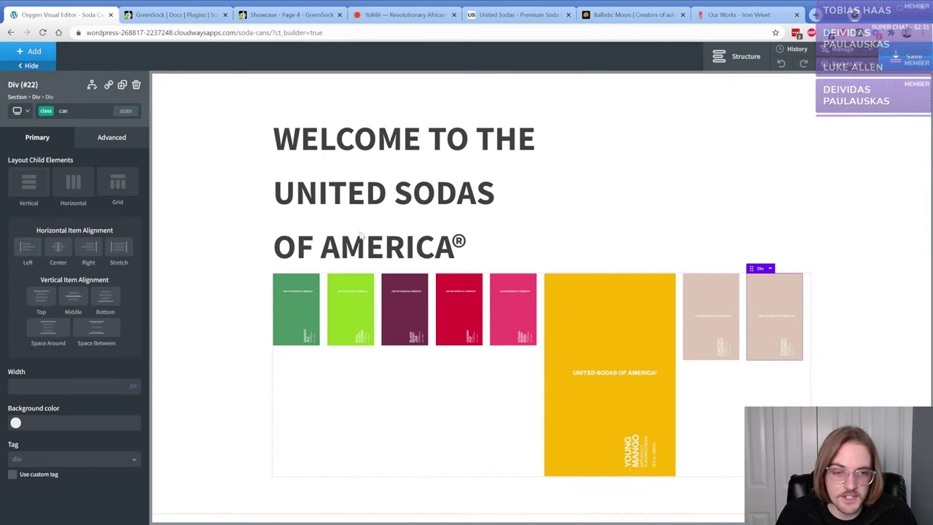
click(110, 139)
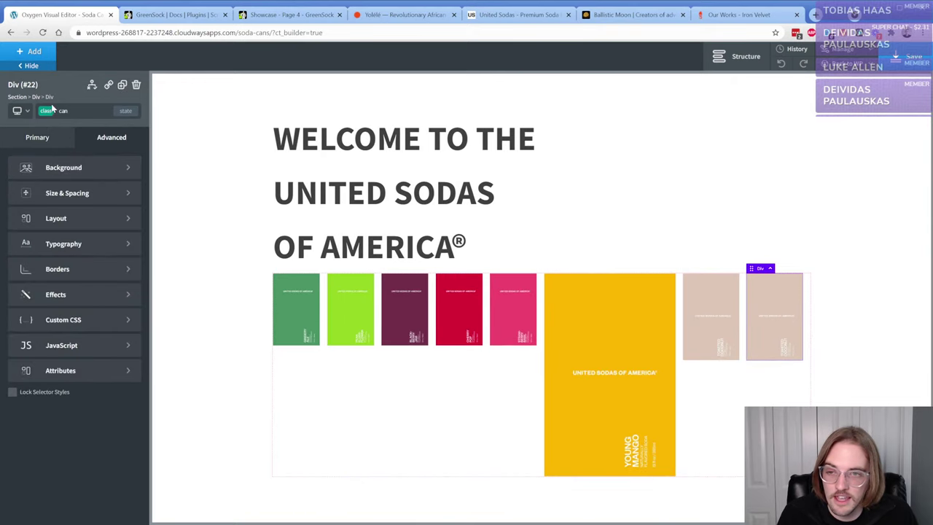
click(780, 303)
click(780, 303)
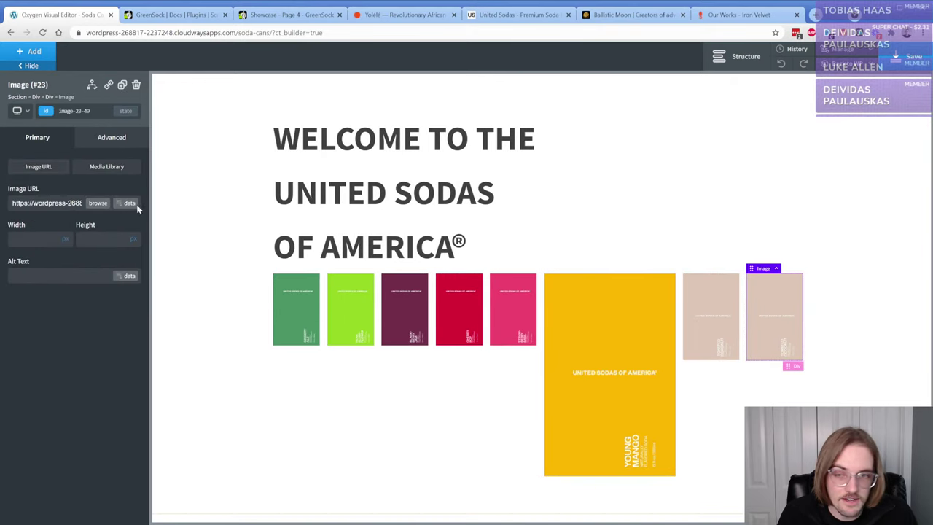
click(99, 205)
click(729, 251)
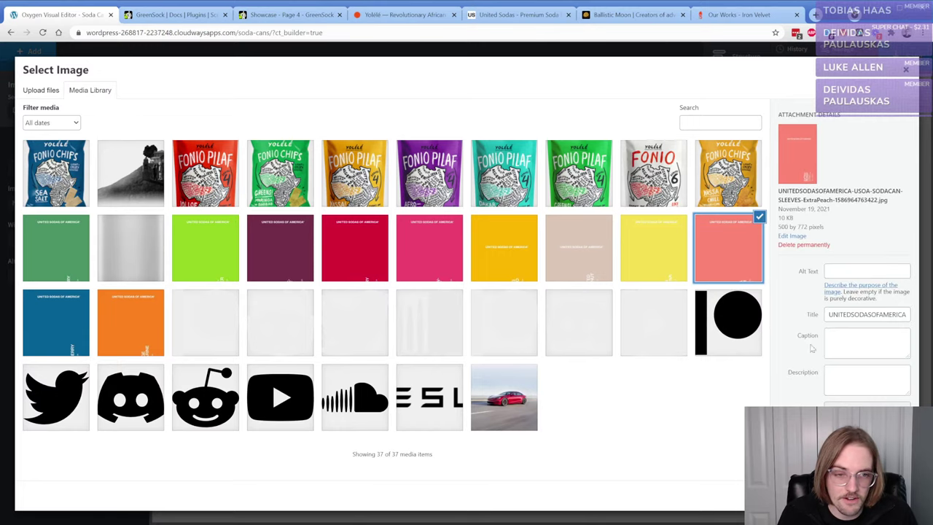
double_click(729, 252)
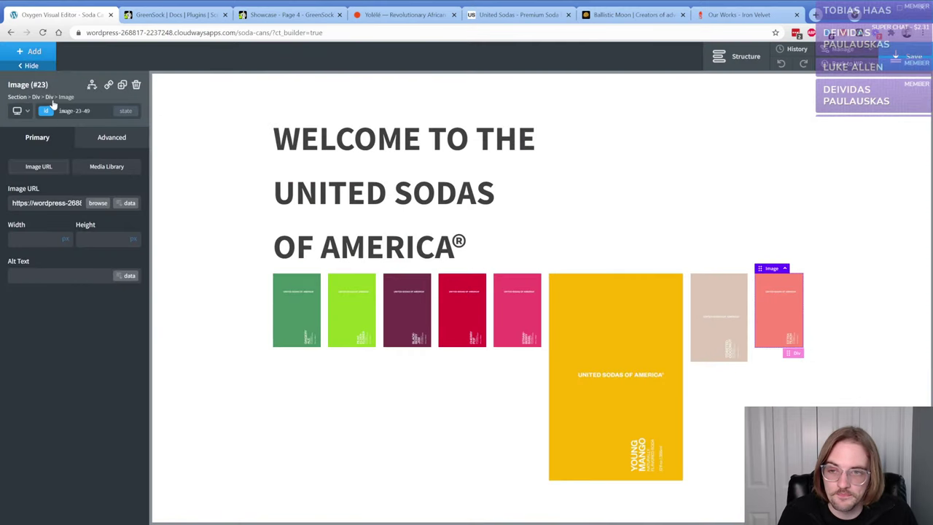
- Duplicate the Extra Peach can div and change the copy's image to the blue Sour Blueberry sleeve
click(48, 98)
click(122, 86)
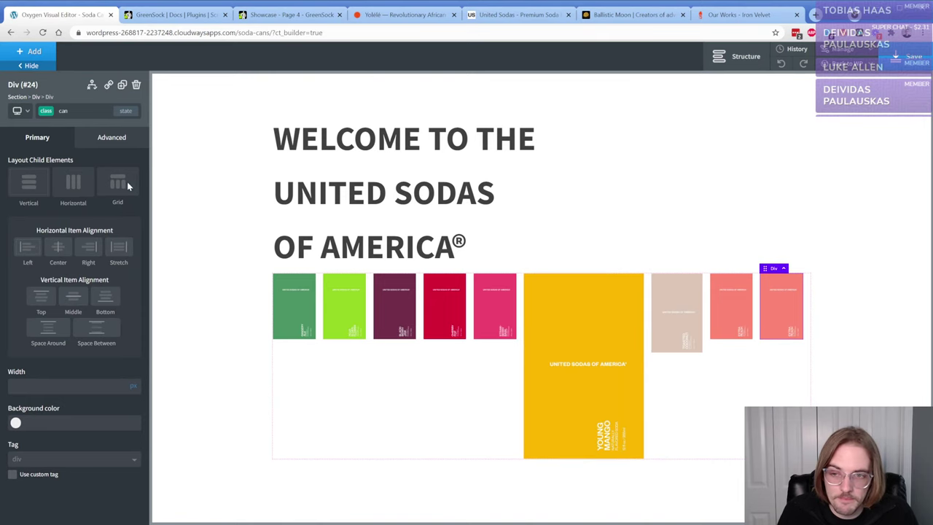
click(782, 306)
click(107, 206)
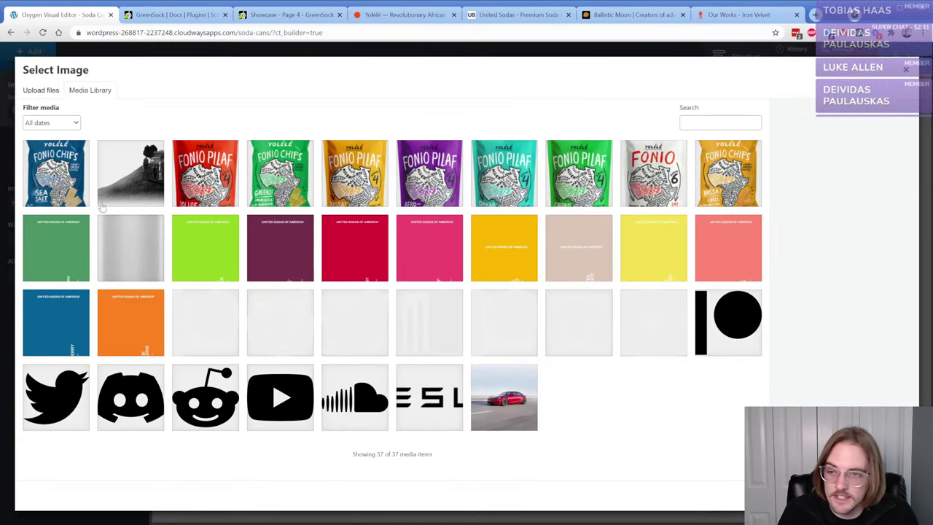
click(61, 326)
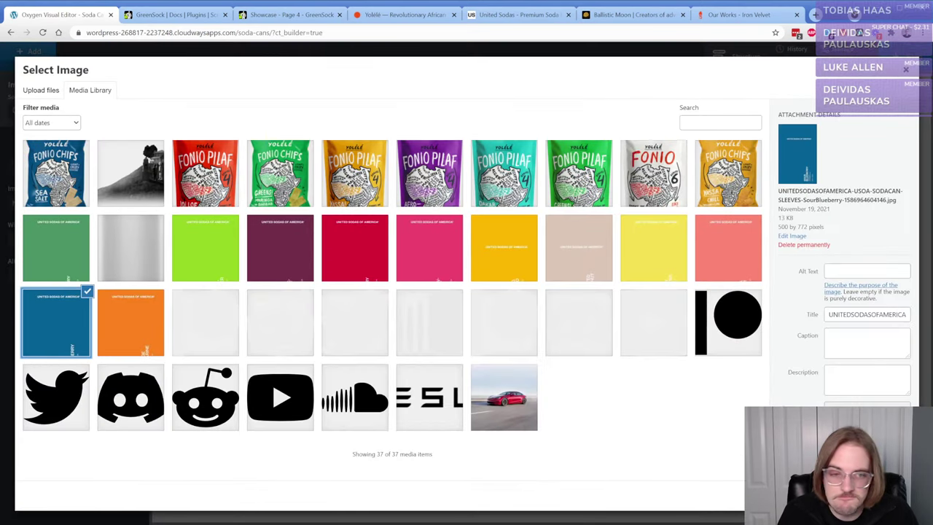
double_click(60, 326)
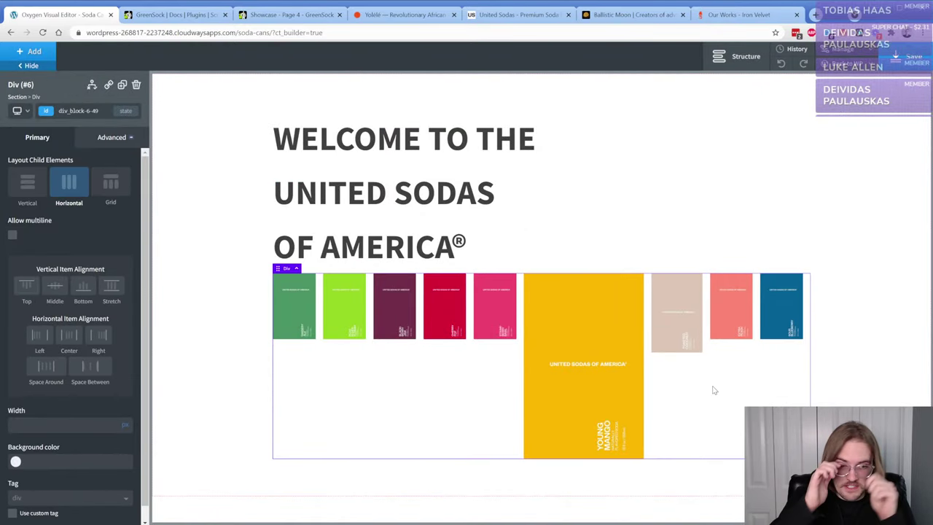
click(581, 372)
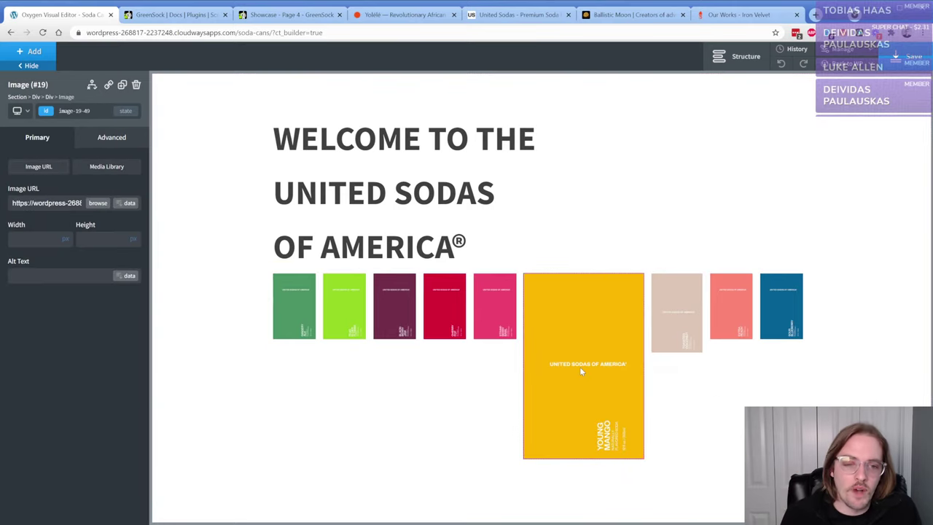
click(48, 98)
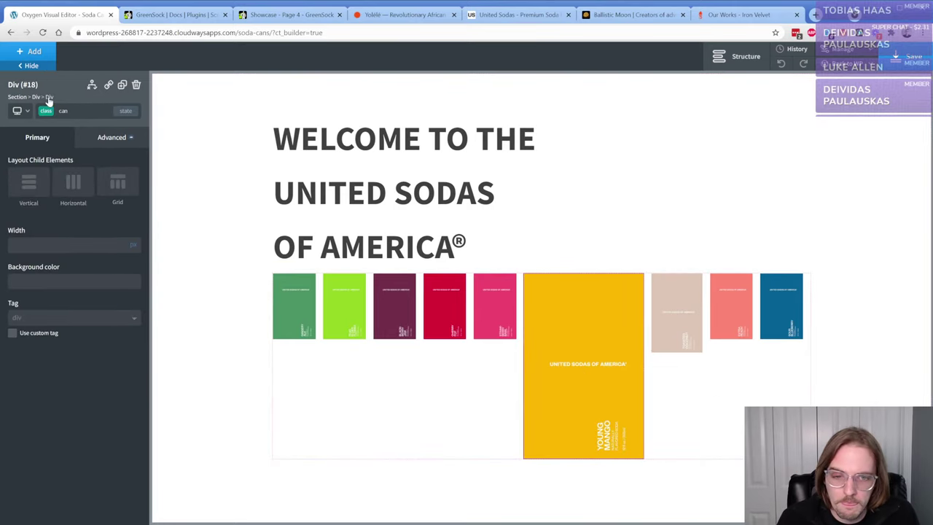
click(453, 376)
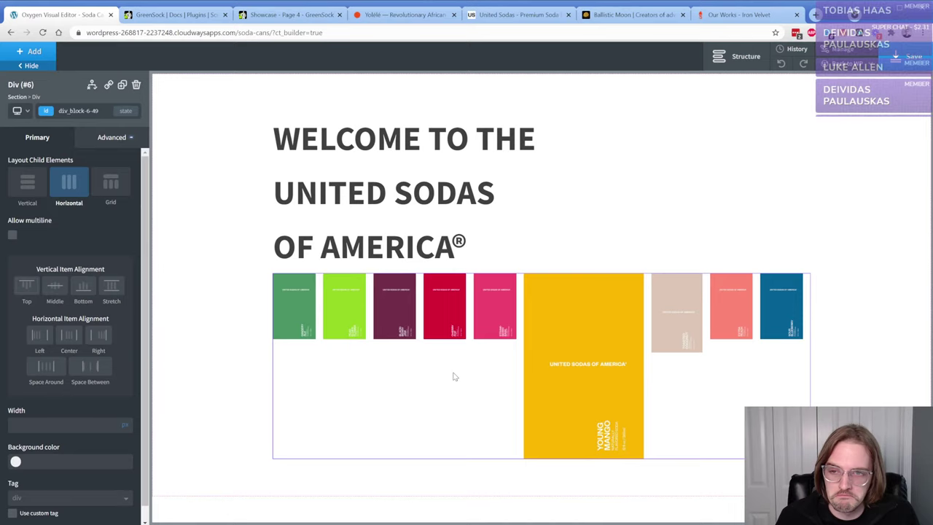
click(109, 138)
click(76, 219)
- Set the container width of the section holding the heading and cans to full-width
click(226, 257)
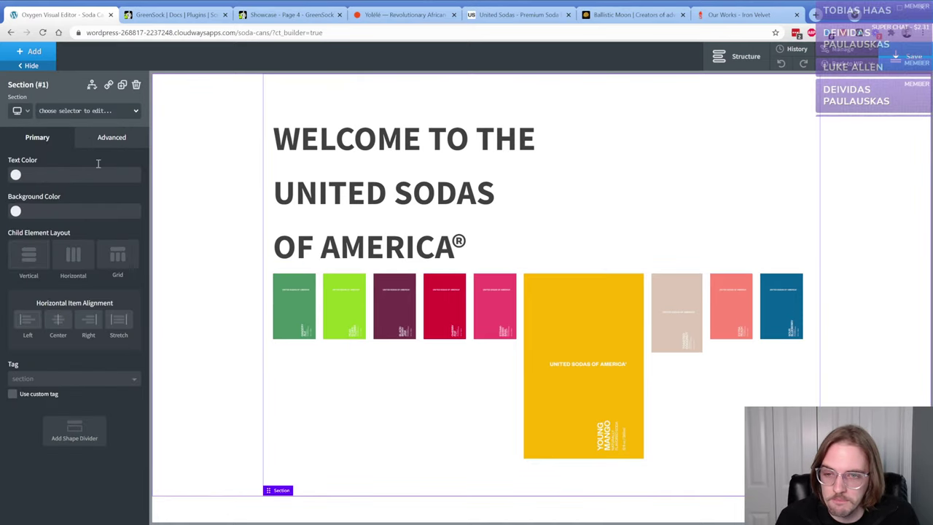
click(109, 137)
click(73, 191)
click(49, 345)
click(25, 374)
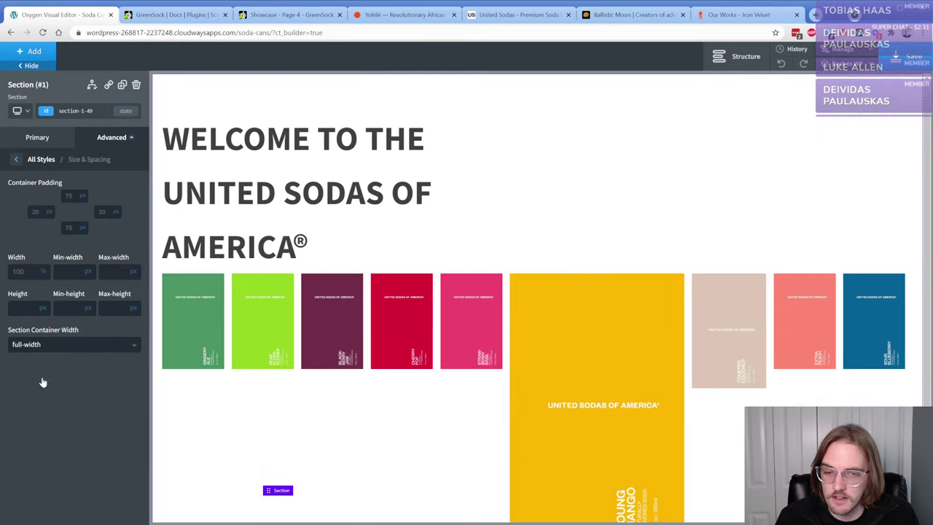
- Add the class can-wrapper to the div that holds all the cans
click(345, 421)
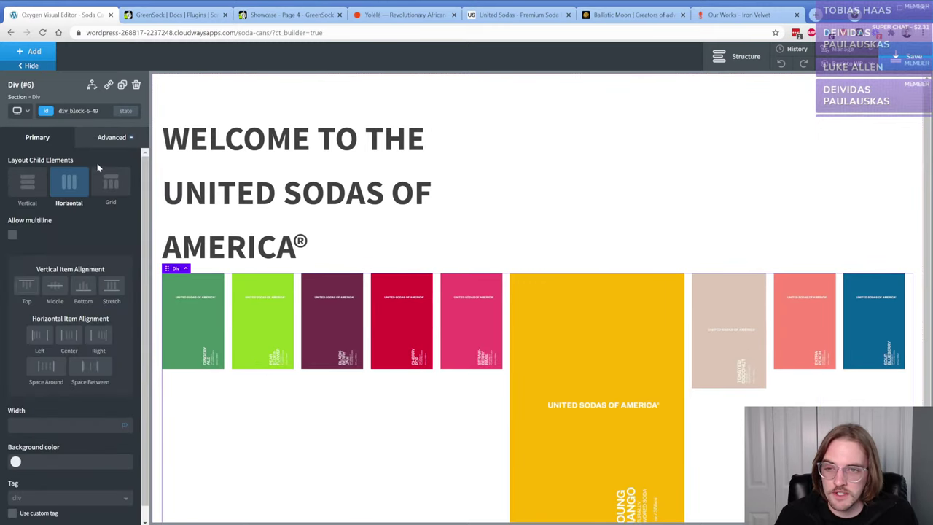
scroll(193, 306, down, 1)
click(46, 112)
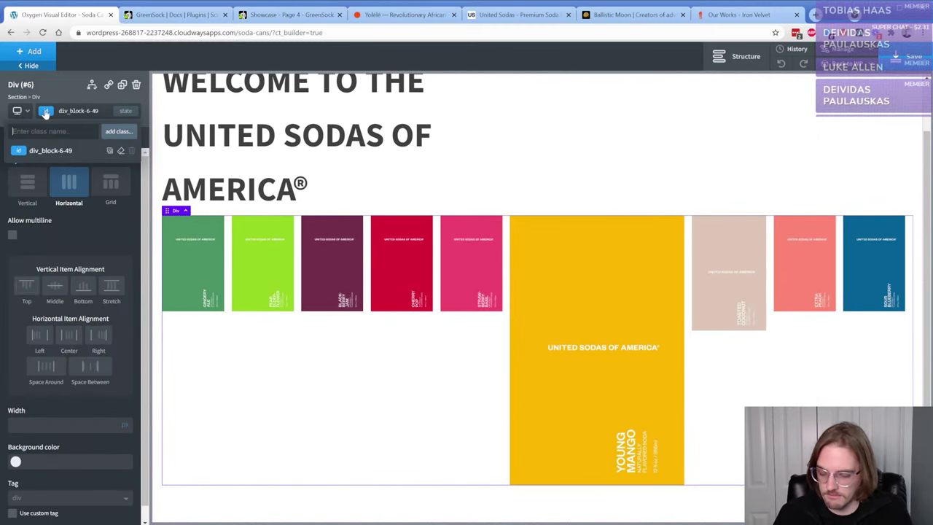
text(can-wrapper)
key(Return)
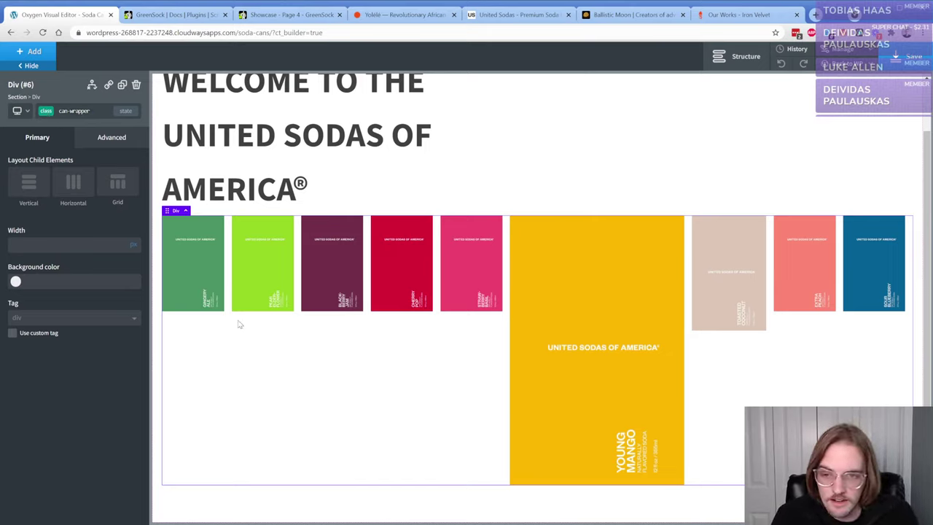
- Open the can-wrapper class's layout settings and check the can-group CSS on the United Sodas site for reference
click(77, 138)
click(64, 218)
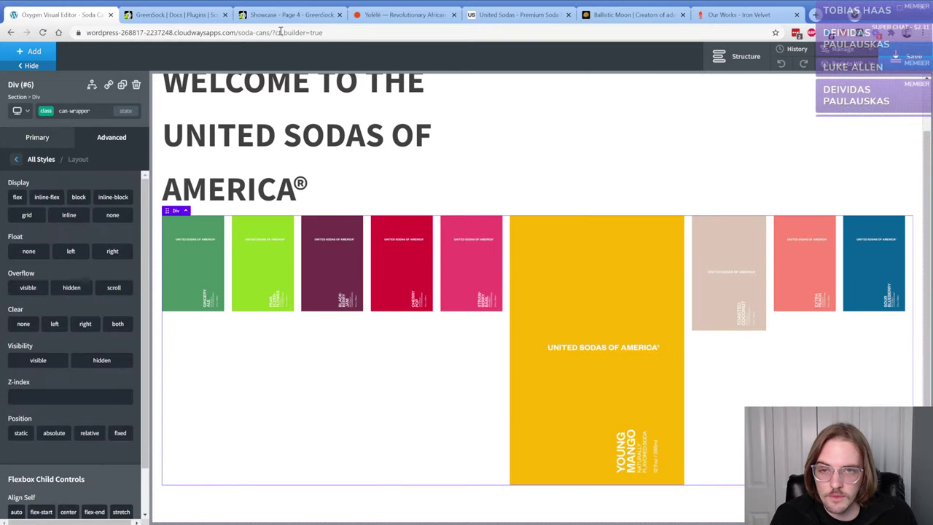
click(514, 15)
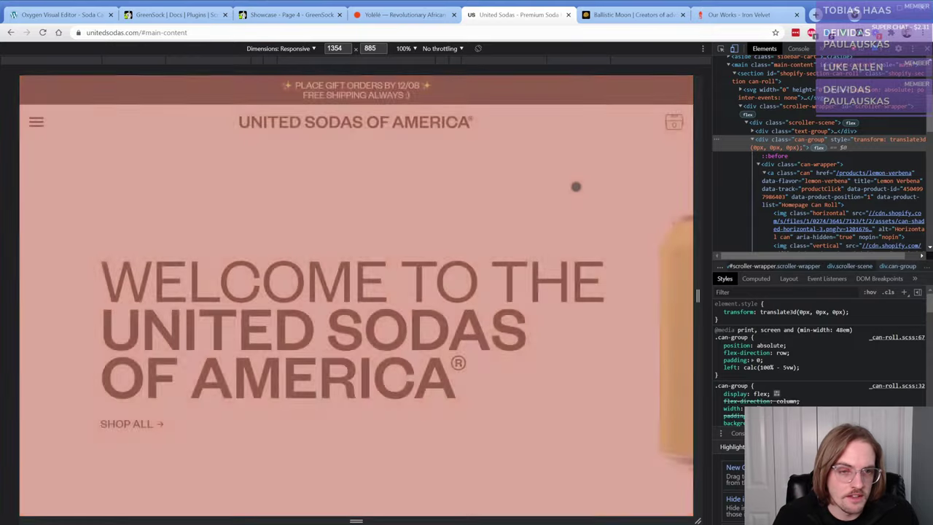
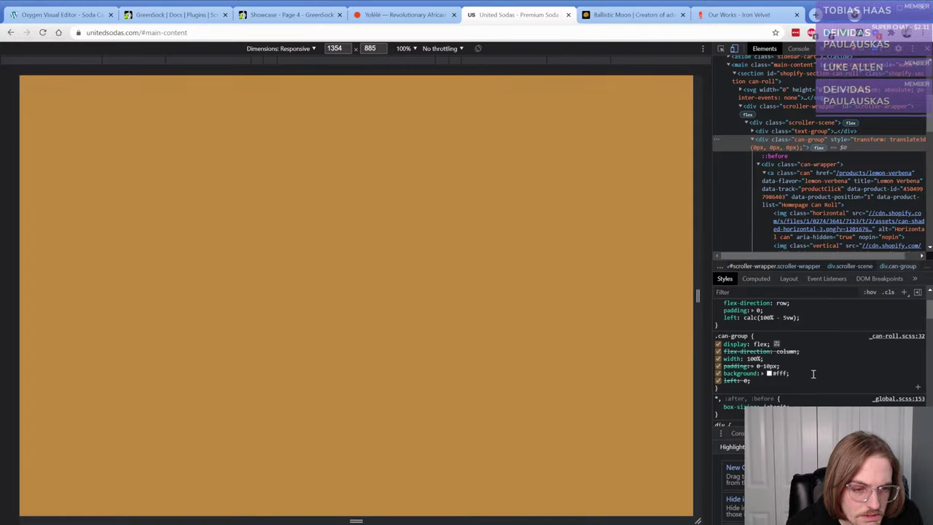
- Return to the Oxygen editor and set the can-wrapper class's width to 100%
click(63, 16)
scroll(46, 260, down, 2)
scroll(41, 297, up, 2)
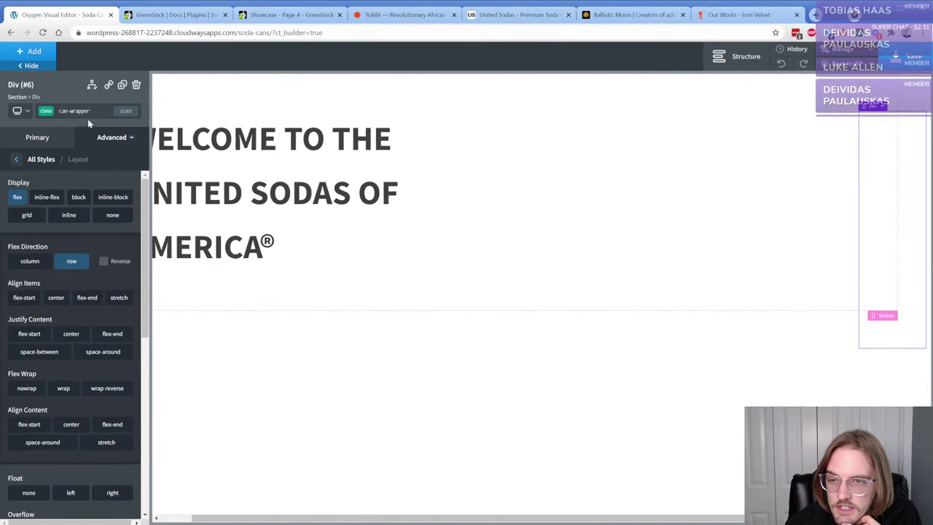
click(16, 159)
click(73, 192)
click(32, 271)
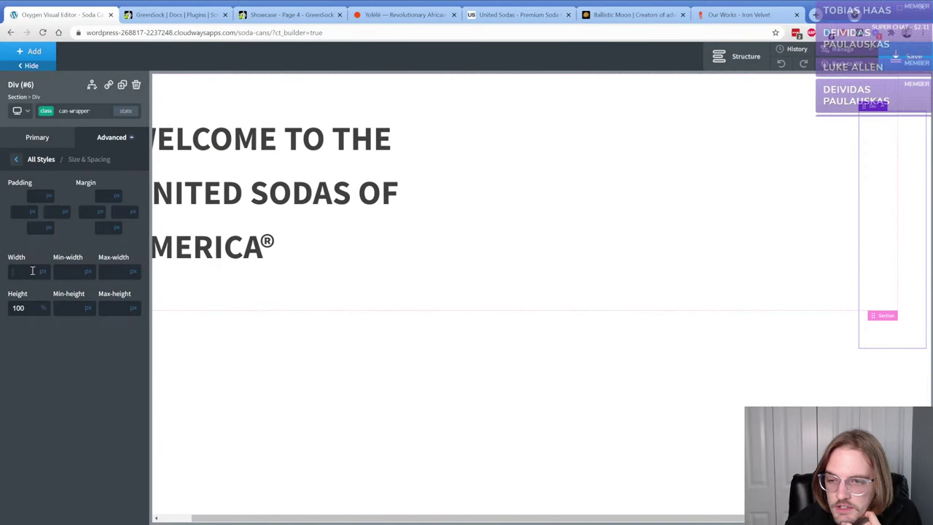
click(45, 271)
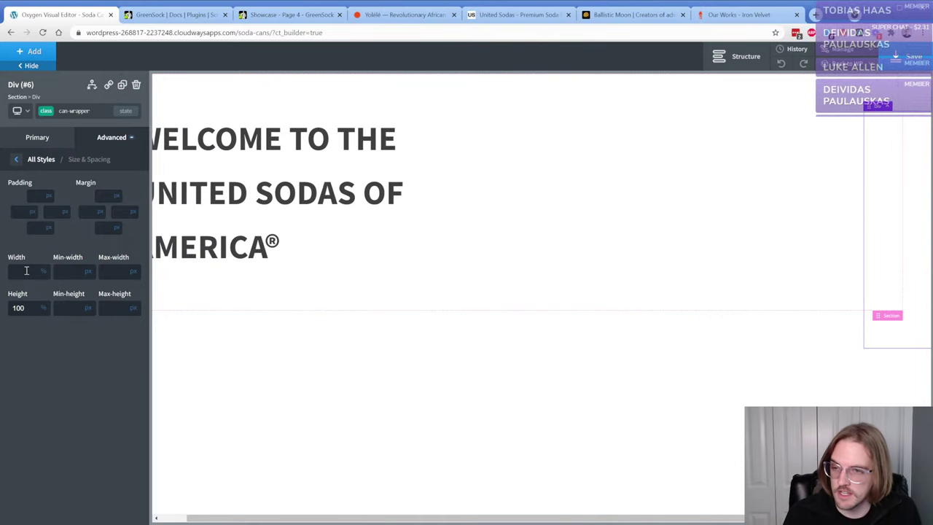
text(100)
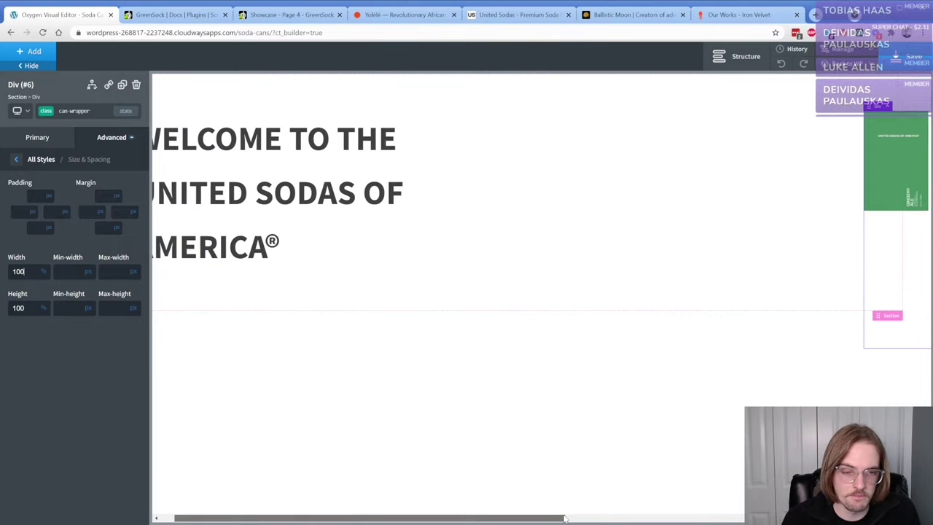
drag(546, 515, 736, 516)
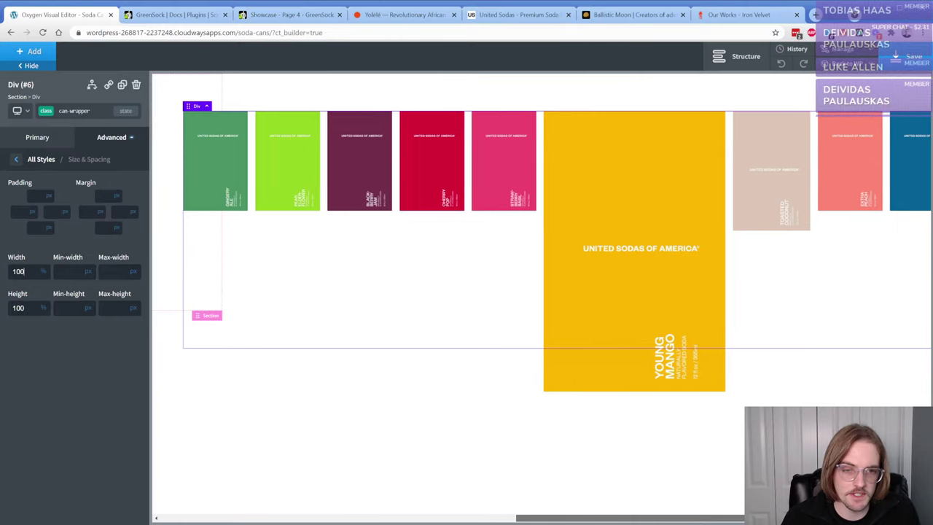
- Examine the oversized Young Mango image, its can div and the surrounding can-wrapper div for sizing and alignment settings
click(642, 232)
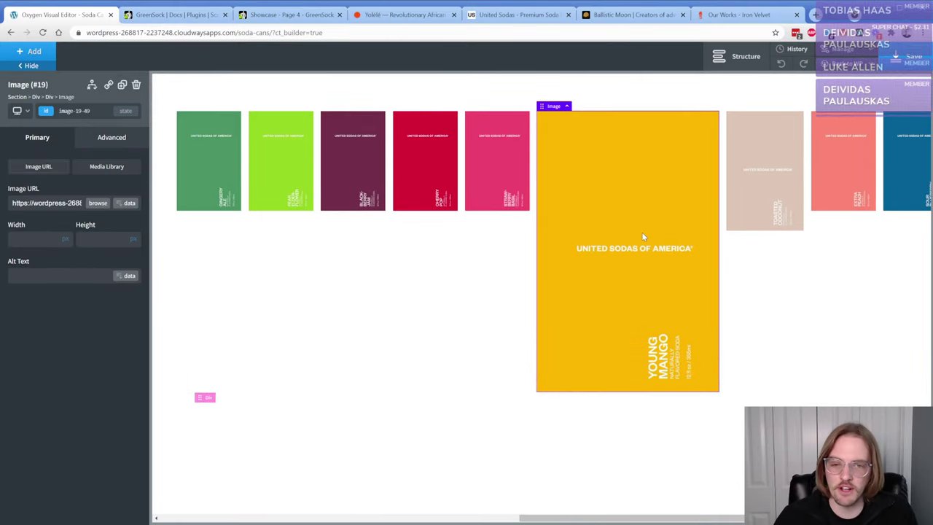
click(50, 97)
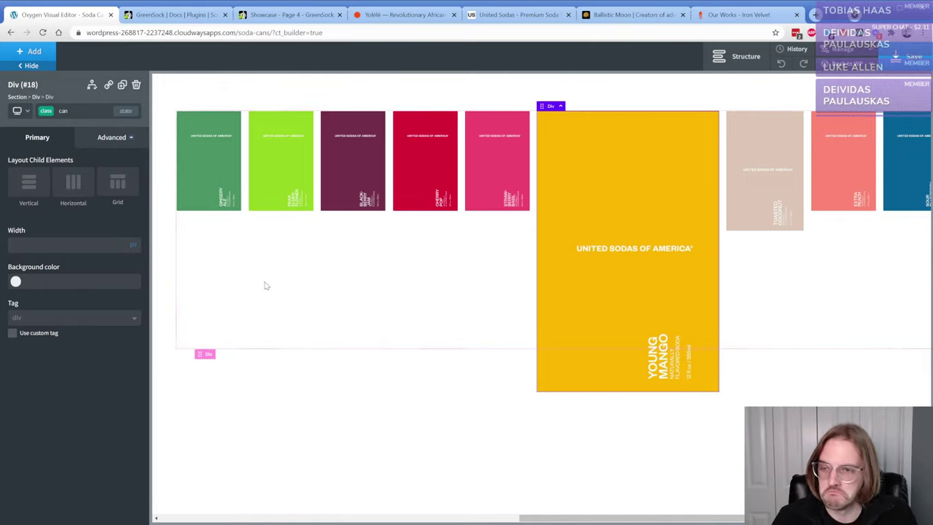
drag(553, 522, 194, 522)
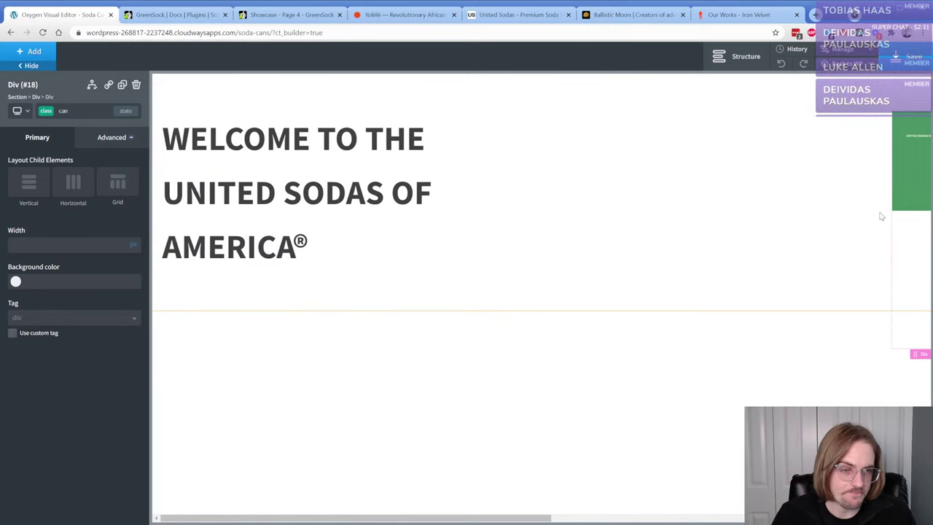
click(788, 220)
click(919, 252)
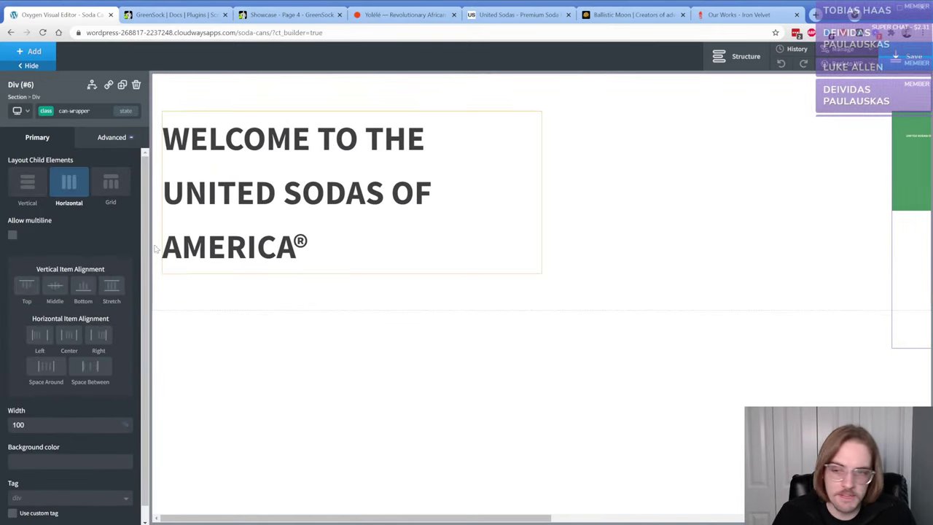
drag(537, 523, 730, 522)
click(682, 228)
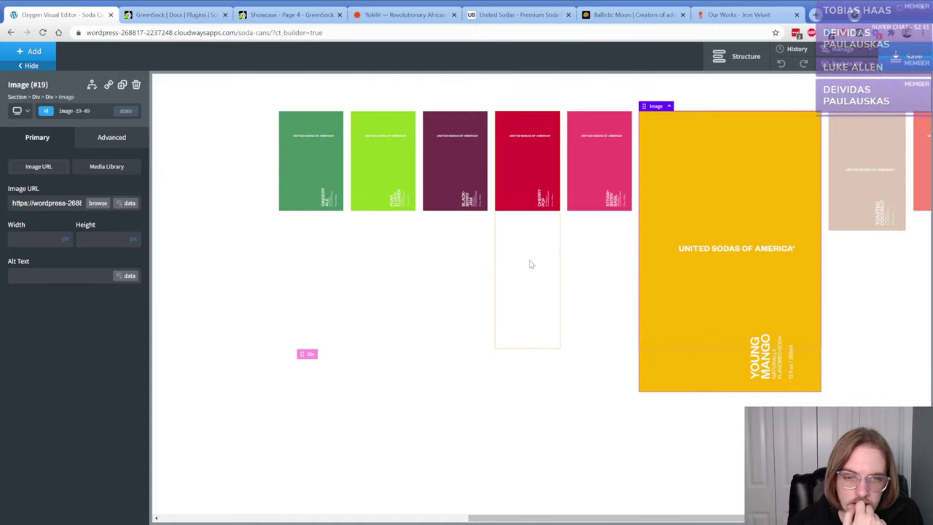
click(47, 97)
click(35, 97)
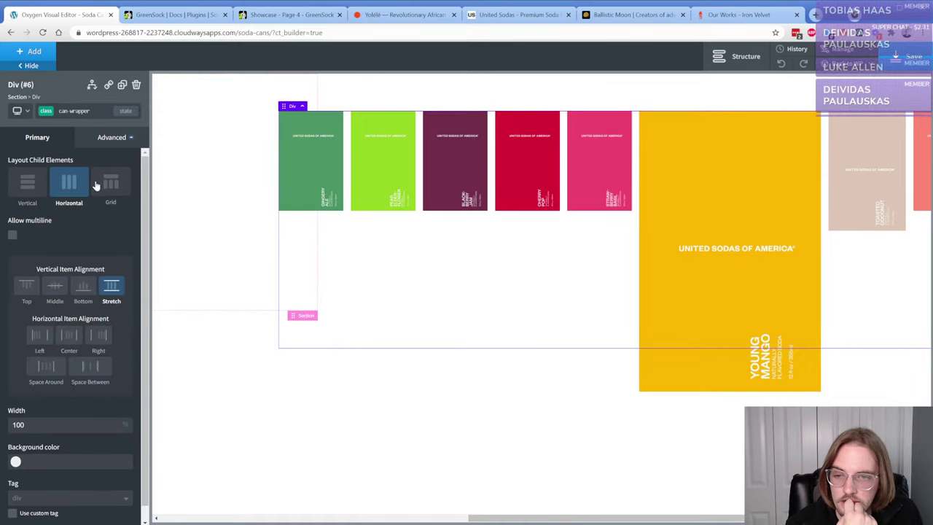
- Delete the yellow Young Mango can div from the row
click(699, 222)
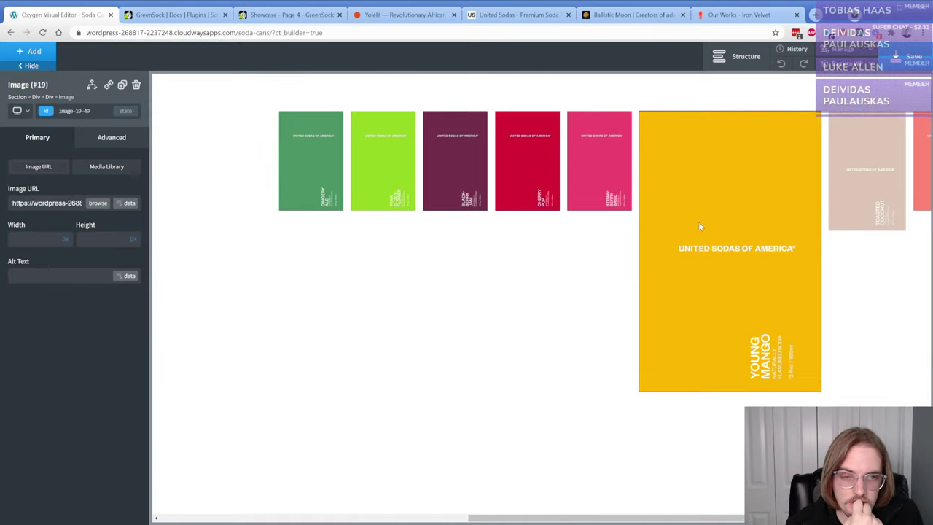
click(48, 97)
click(136, 85)
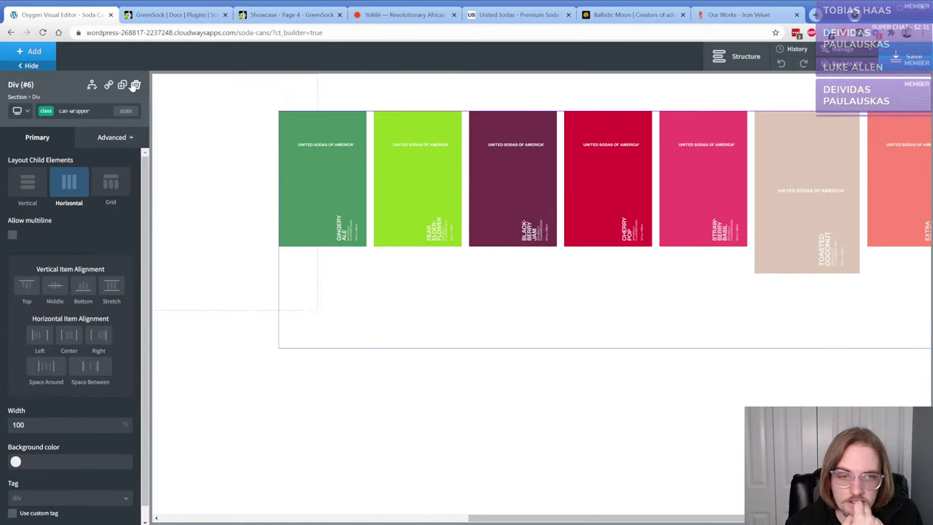
- Delete the beige Toasted Coconut can div from the row
drag(616, 519, 680, 521)
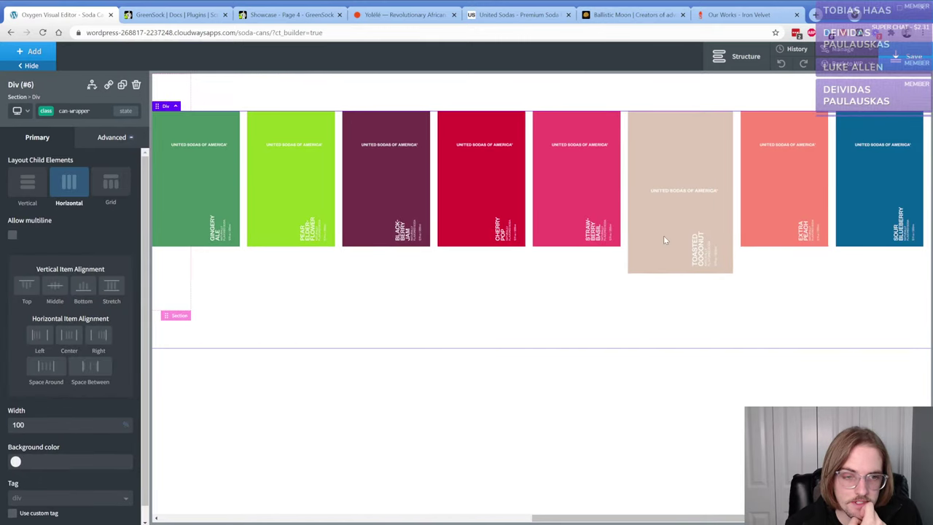
click(677, 251)
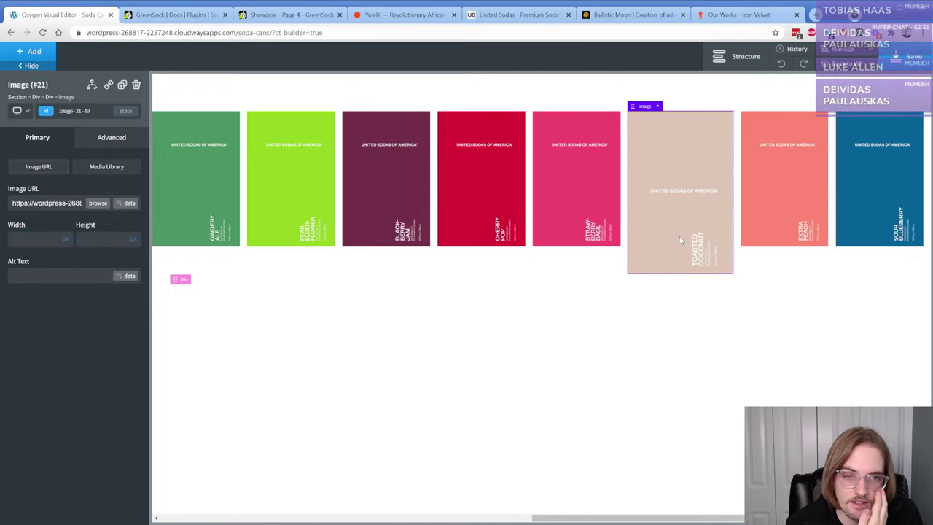
click(48, 97)
click(135, 85)
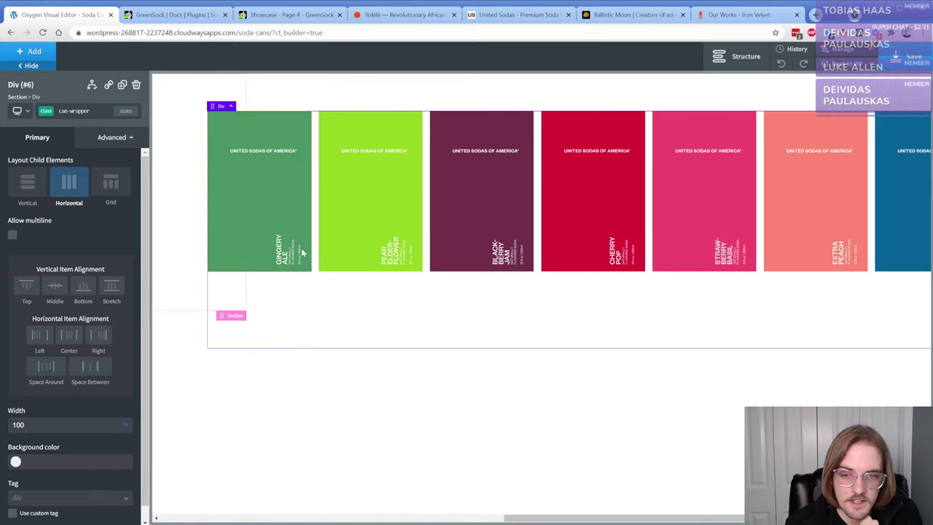
- Clear the height value from the can-wrapper class
drag(638, 519, 503, 519)
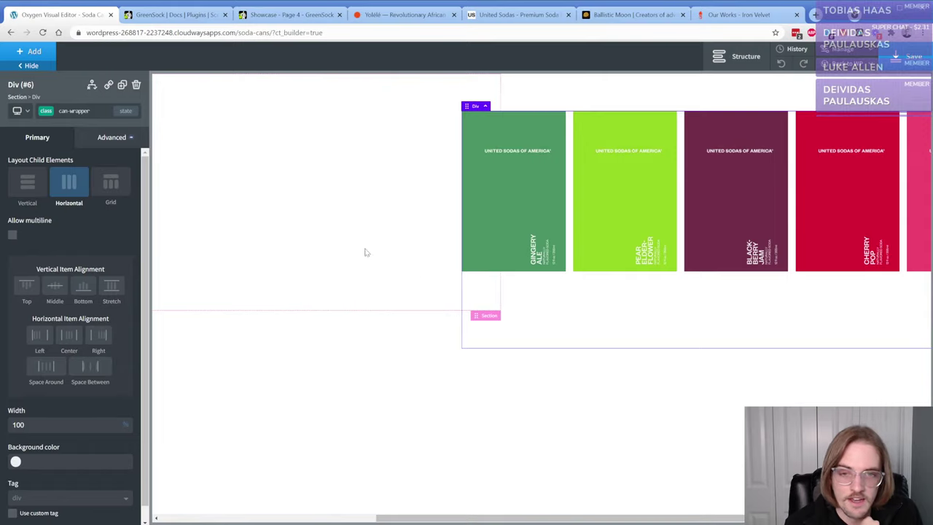
click(118, 141)
click(80, 194)
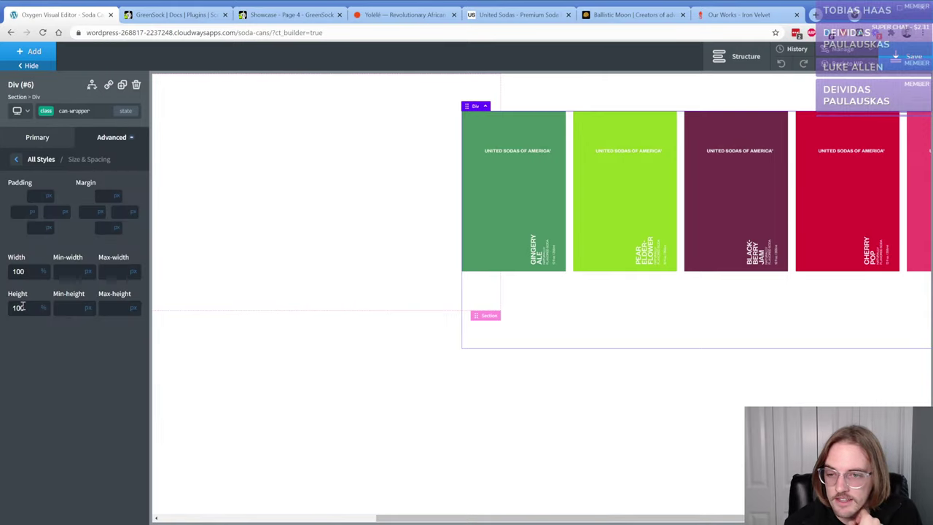
click(24, 307)
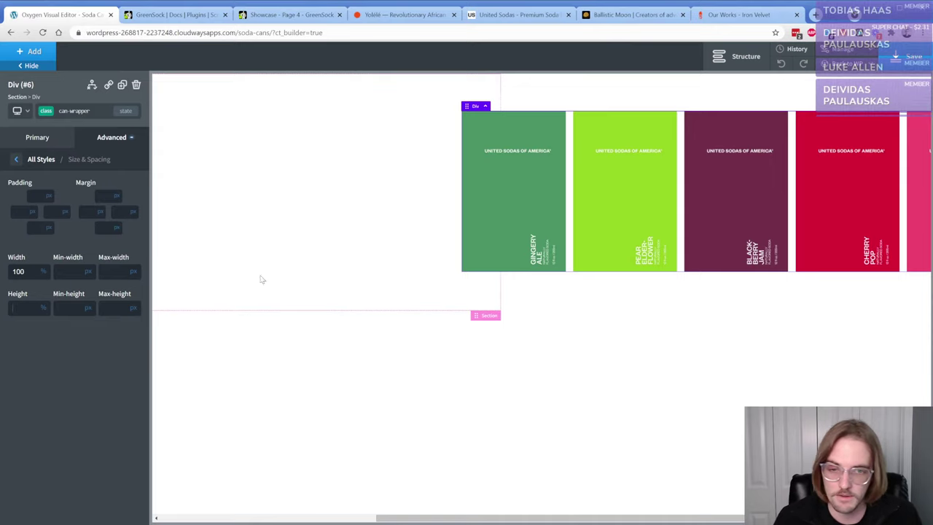
- Add a new section to the page below the one holding the heading and the cans
drag(536, 522, 321, 519)
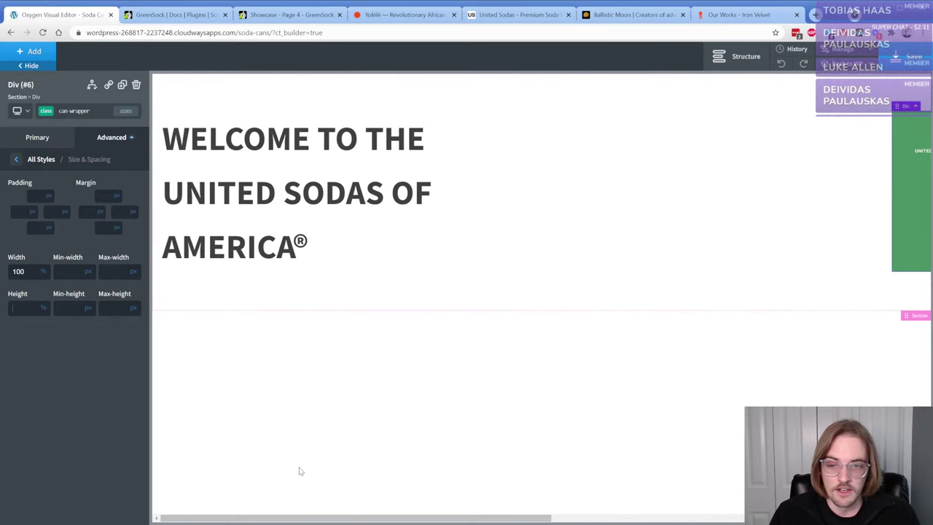
click(743, 56)
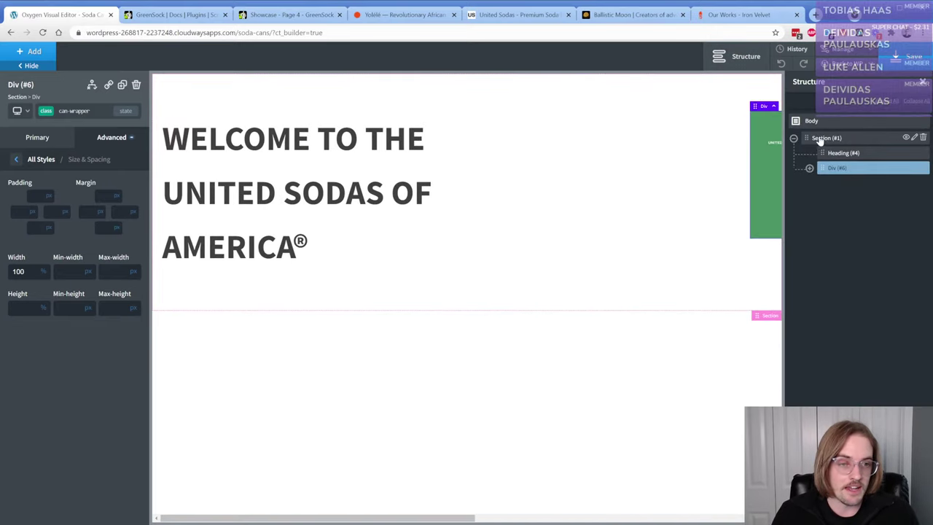
click(827, 137)
click(30, 51)
click(36, 146)
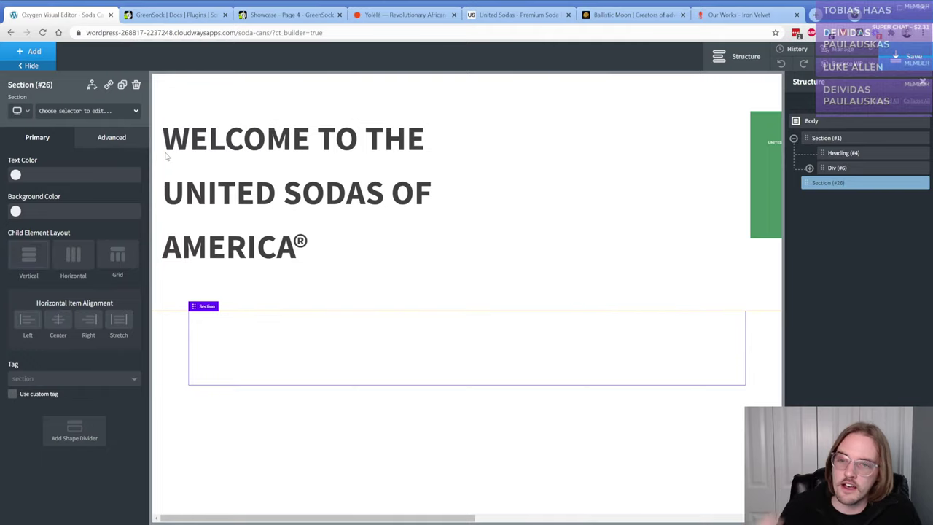
- Set the new section's height to 1500 px
click(112, 137)
click(80, 192)
mouse_move(46, 295)
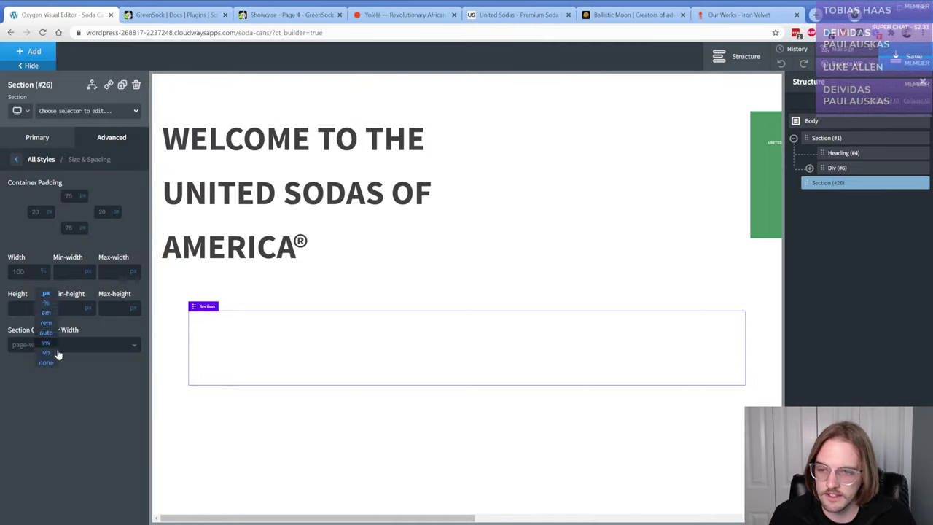
click(21, 310)
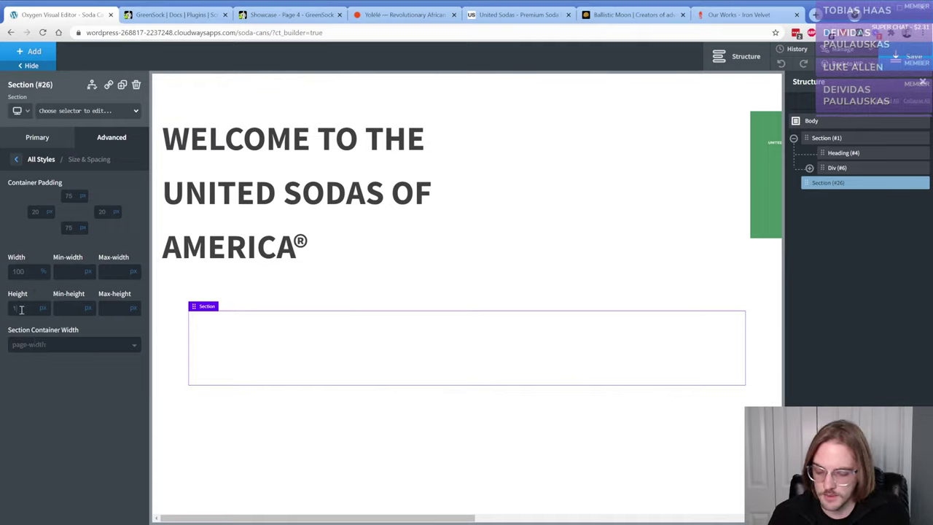
text(1500)
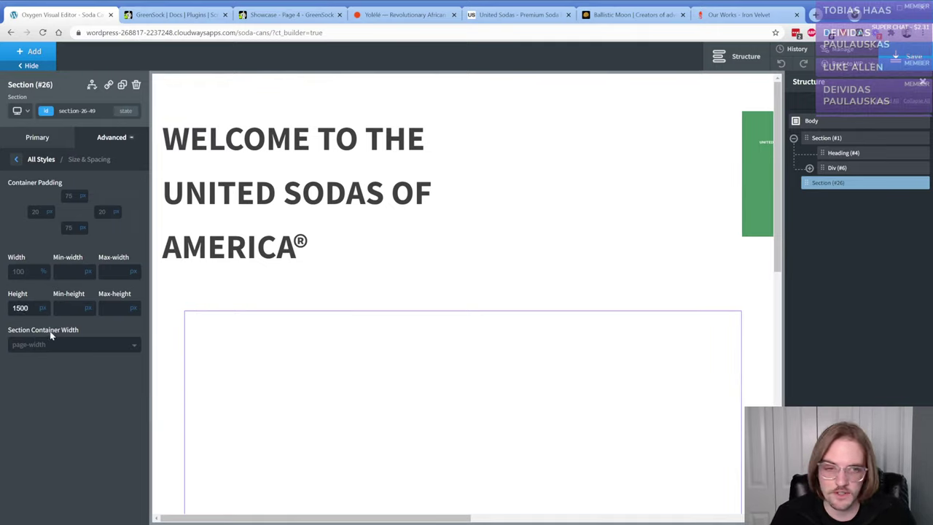
- Give the new section a light grey background color, #eaeaea, and select the first section
click(95, 140)
click(73, 168)
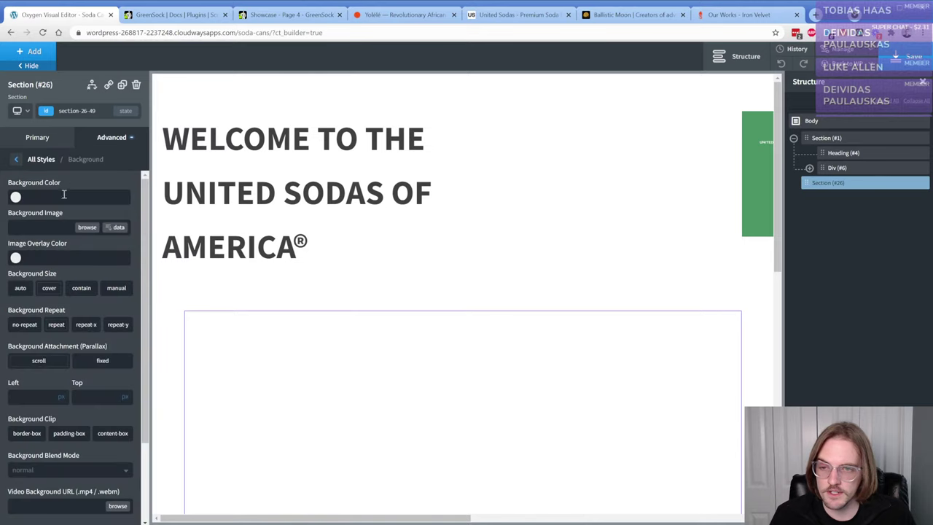
click(16, 197)
click(14, 221)
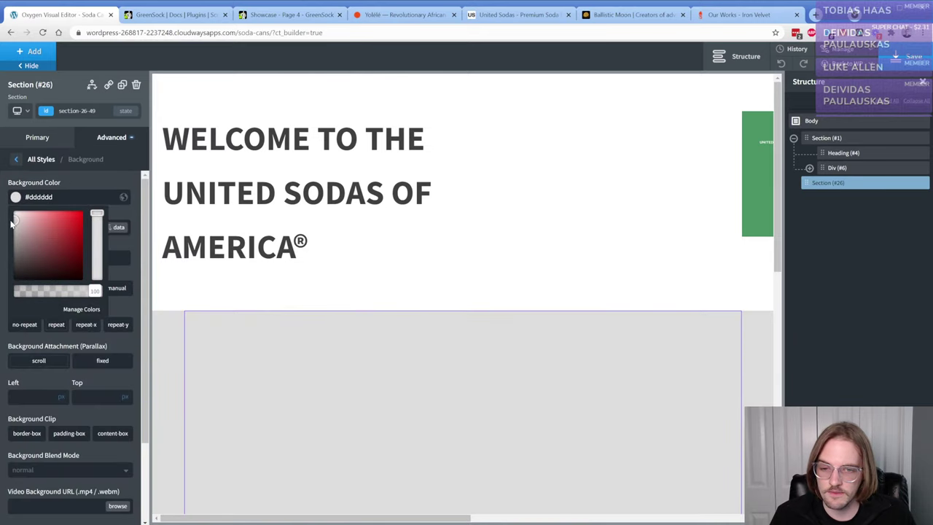
drag(11, 221, 11, 217)
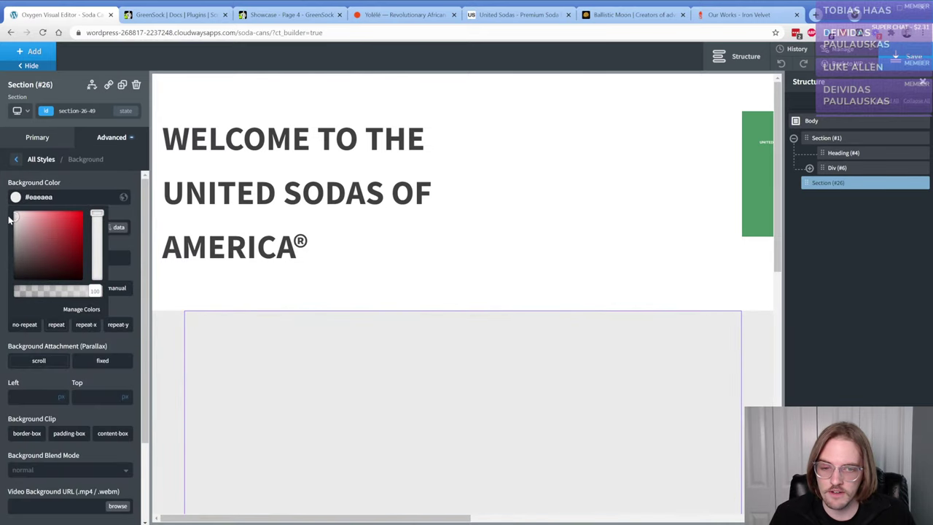
click(603, 194)
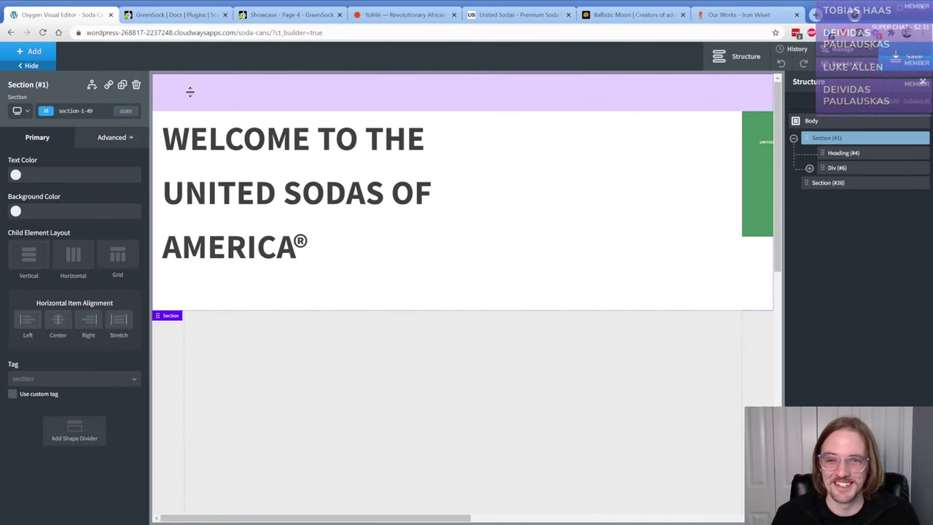
- Open the Soda Cans page on the frontend and view the whole can row across its horizontal overflow
click(225, 14)
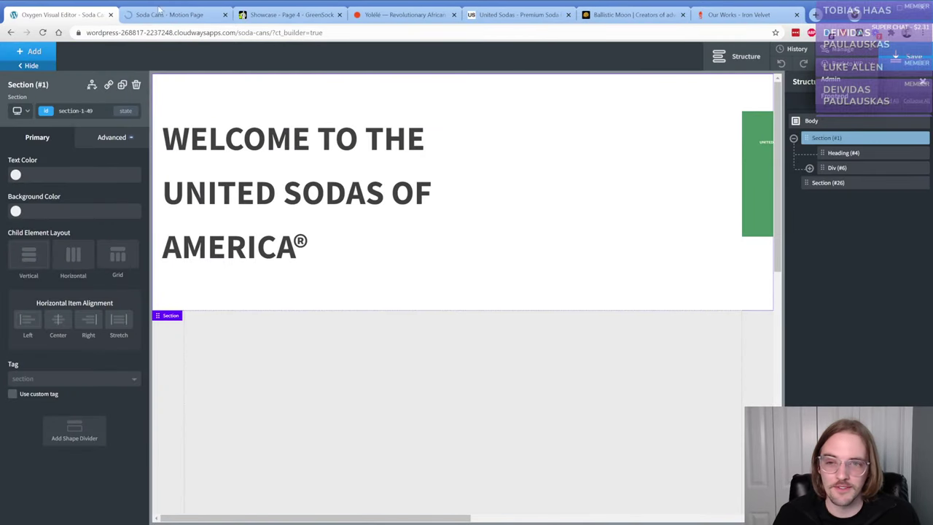
click(159, 10)
scroll(437, 213, right, 10)
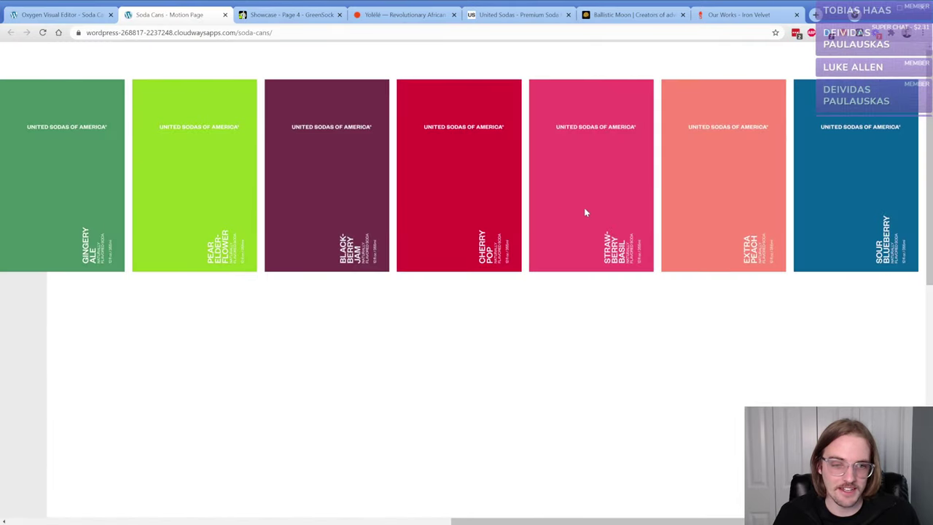
scroll(428, 211, left, 10)
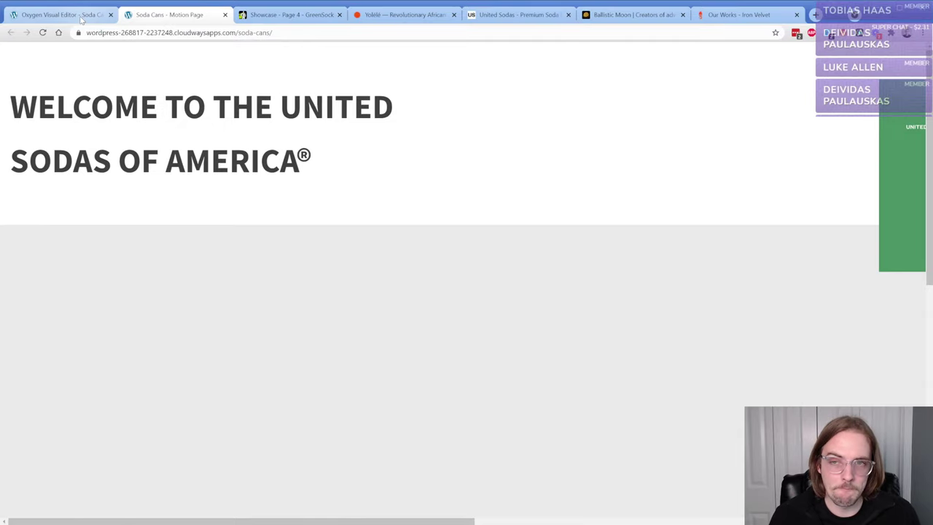
- Switch to the United Sodas site and inspect the can-wrapper CSS rules, expanding the flex and margin shorthands
click(517, 15)
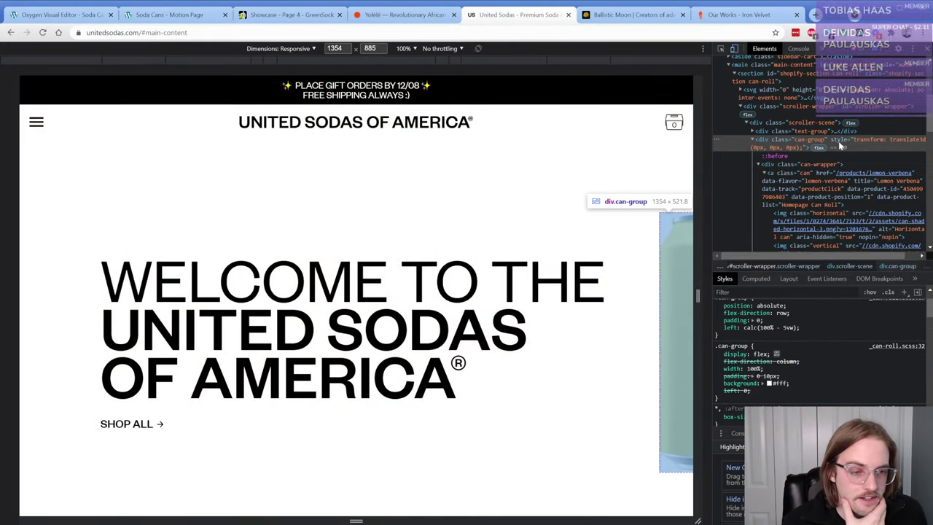
click(821, 166)
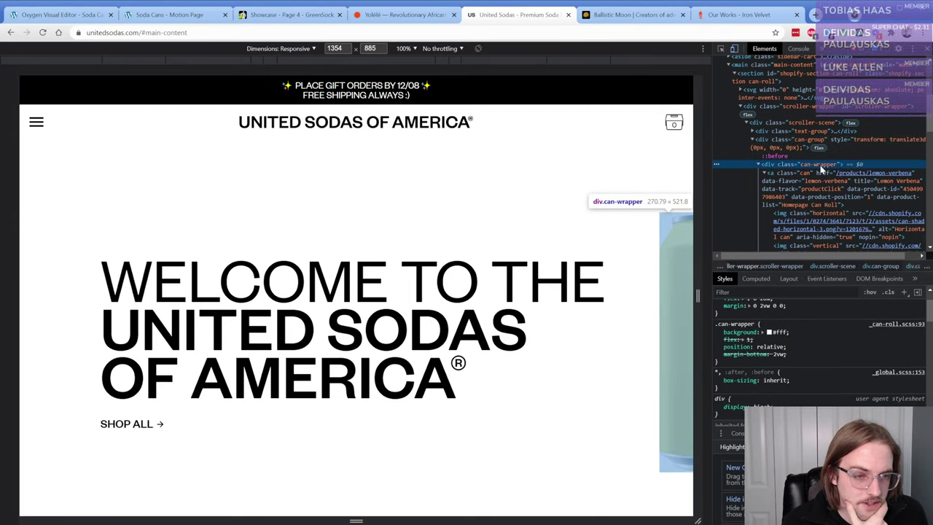
scroll(773, 343, up, 1)
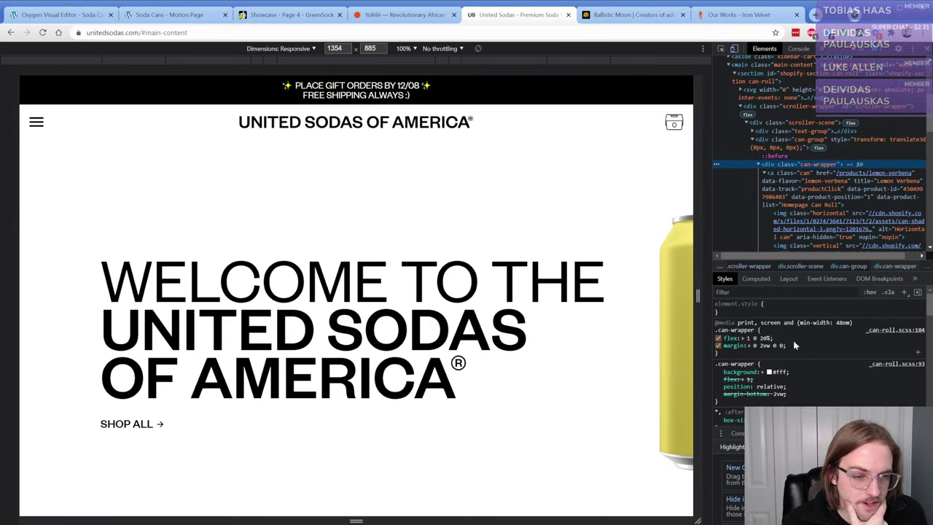
click(743, 339)
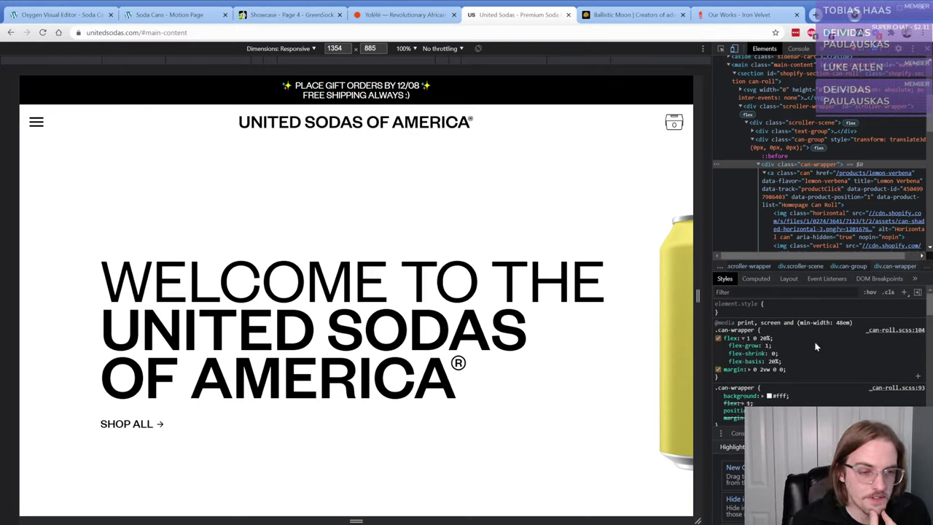
click(749, 370)
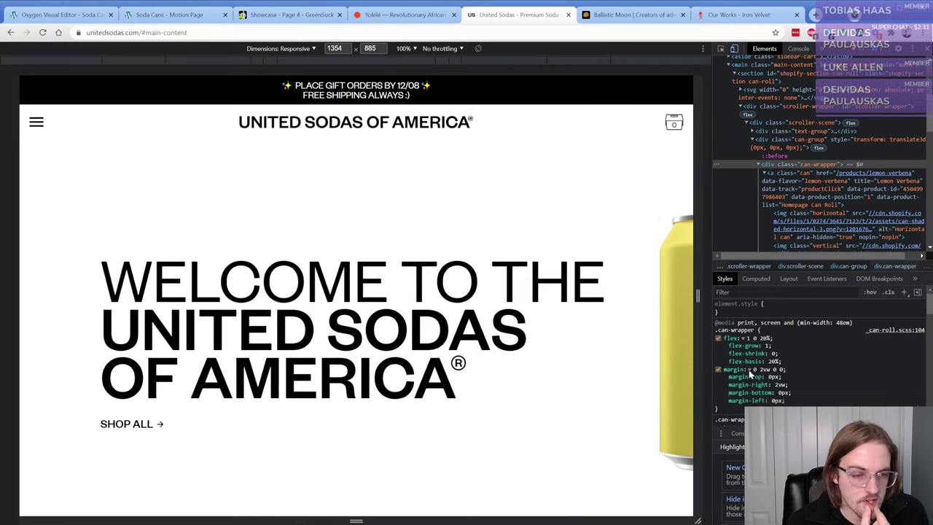
scroll(749, 370, down, 2)
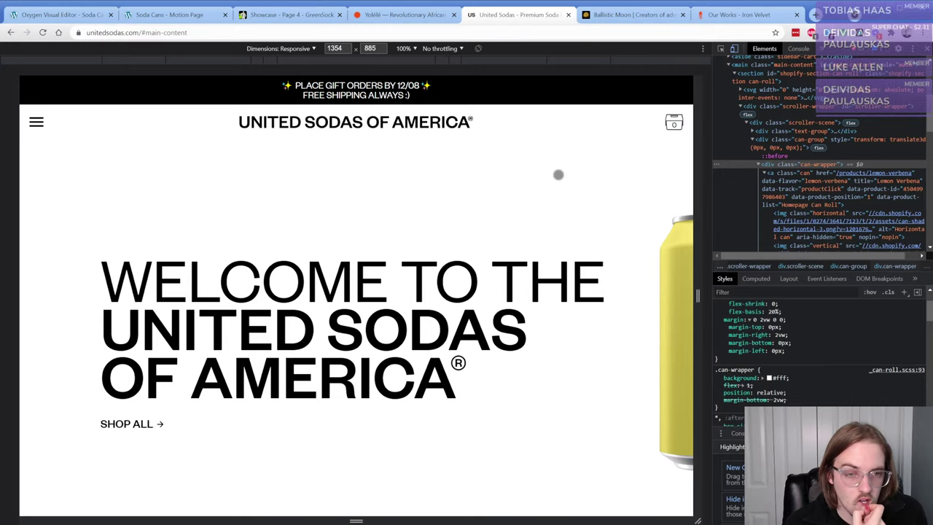
- Return to the Oxygen editor and set the can-wrapper class's right margin to 2 vw
click(195, 17)
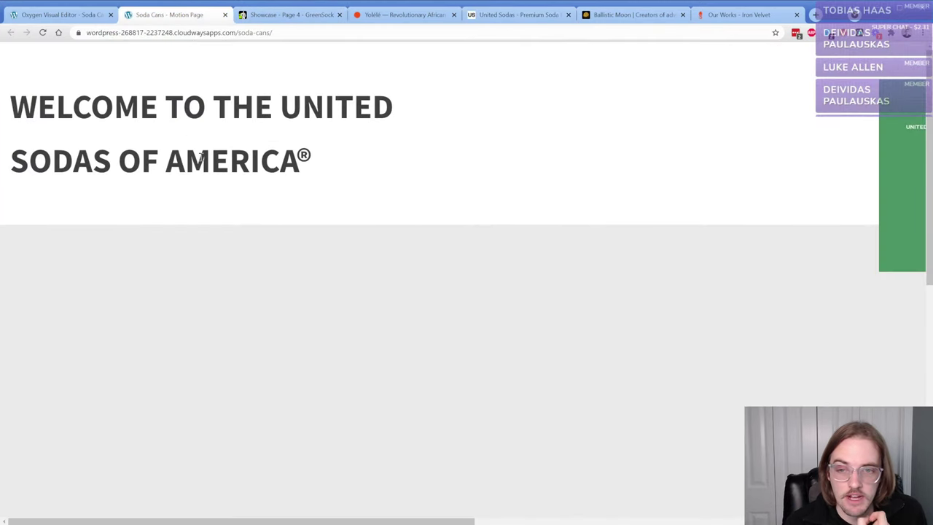
click(64, 14)
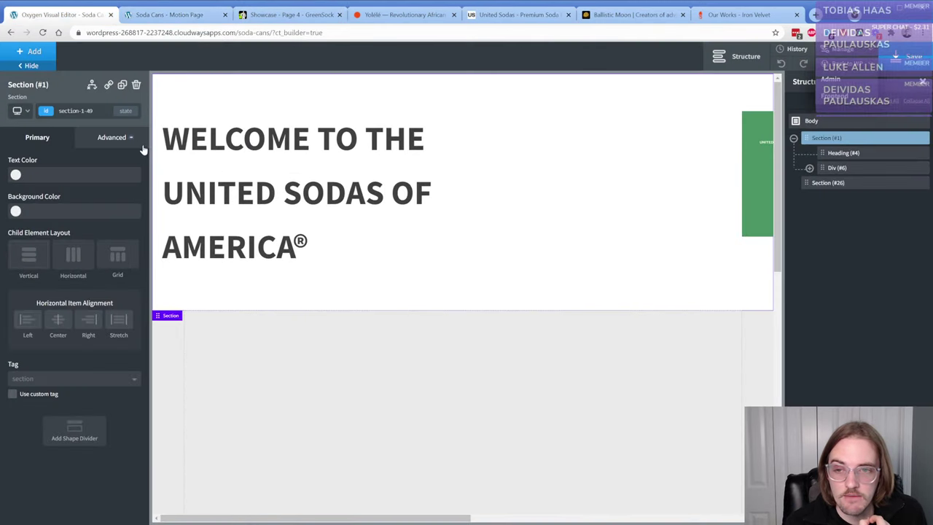
click(831, 168)
click(809, 168)
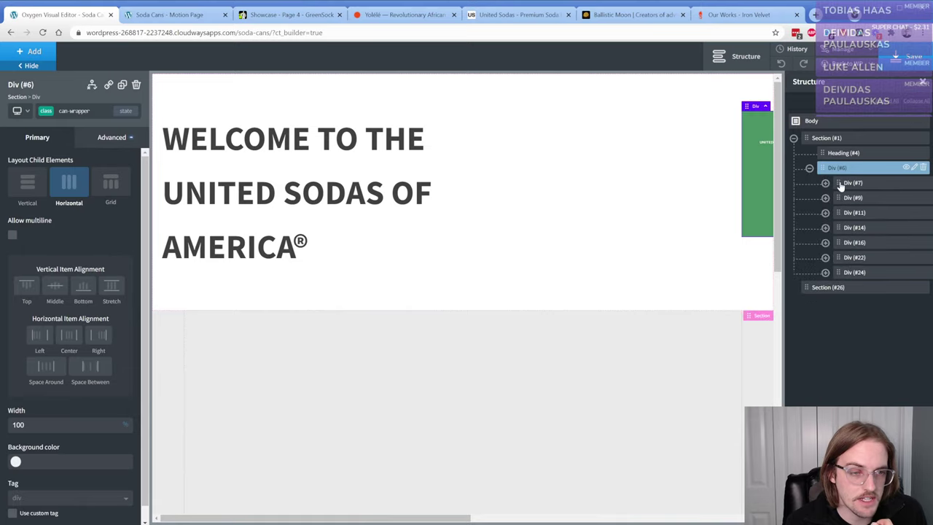
click(109, 138)
click(84, 194)
click(125, 212)
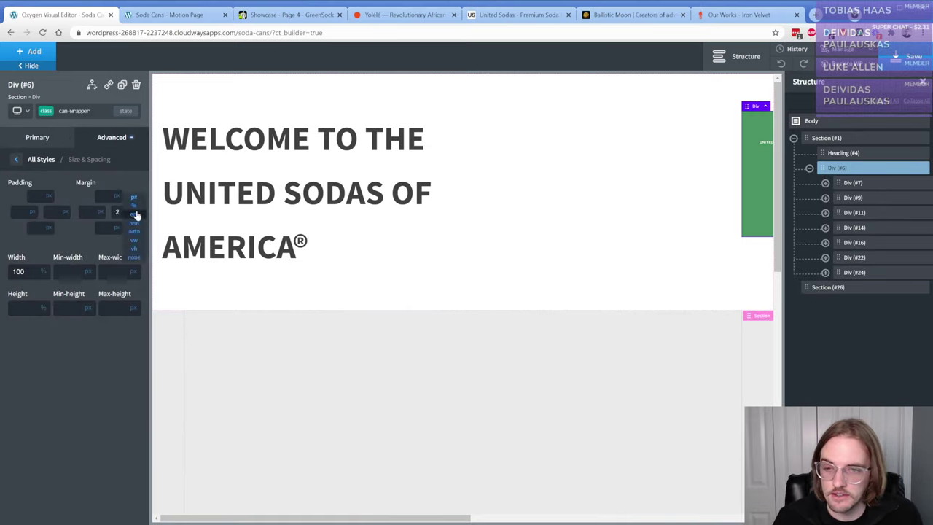
text(2)
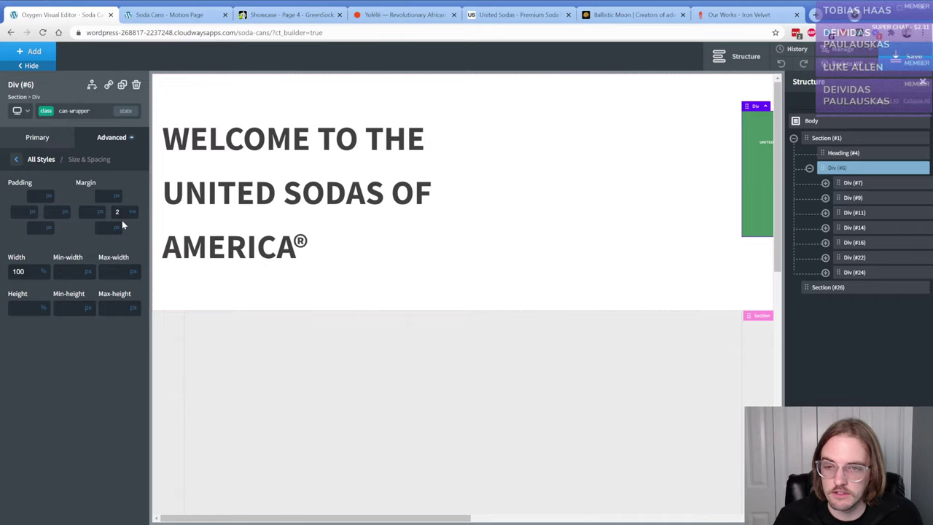
scroll(463, 292, right, 10)
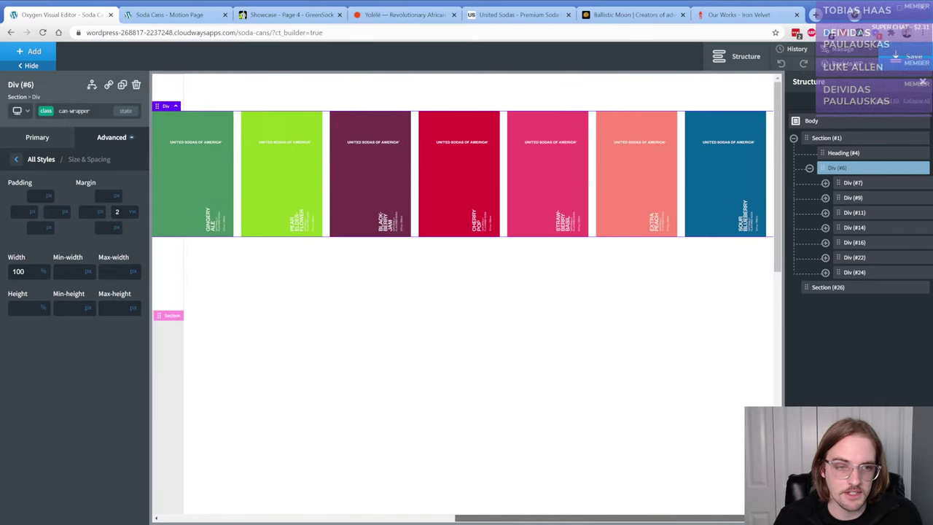
scroll(733, 509, left, 10)
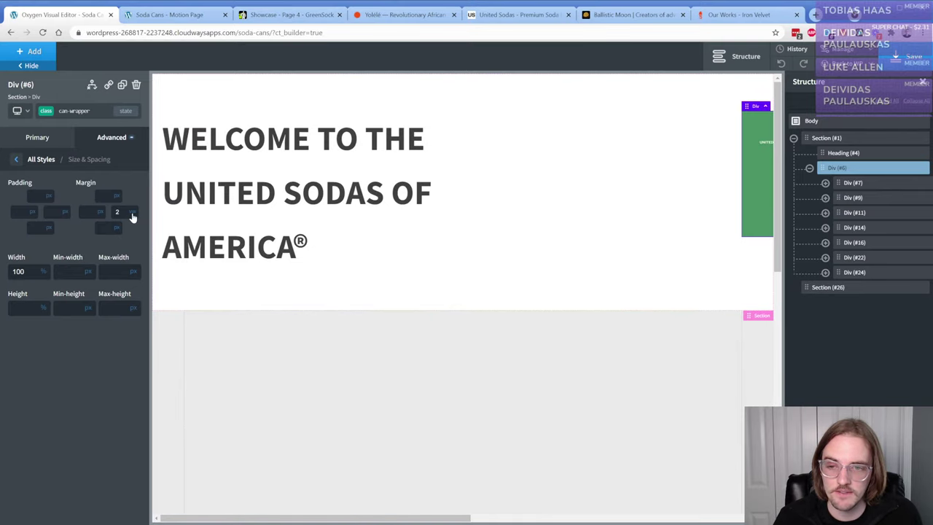
- Recheck the can-wrapper CSS on the United Sodas site, then switch to the Soda Cans frontend page
click(515, 15)
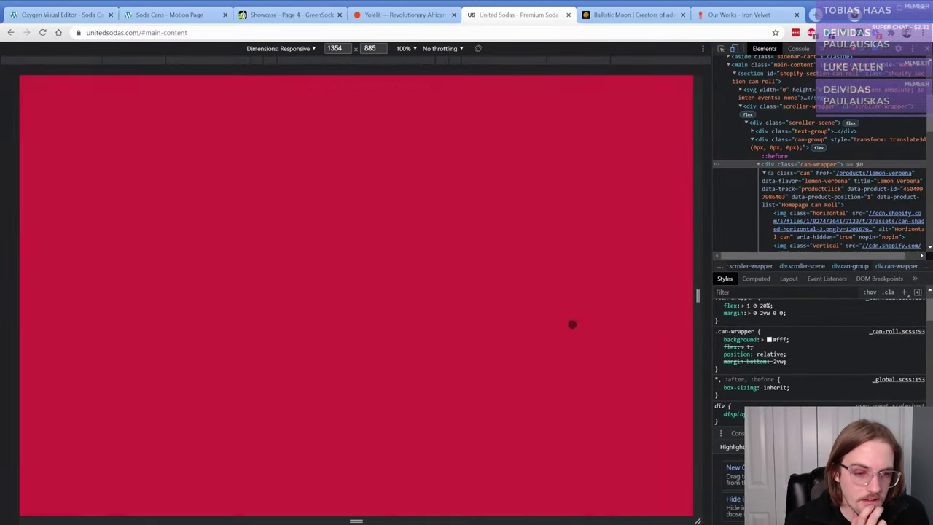
scroll(794, 359, up, 1)
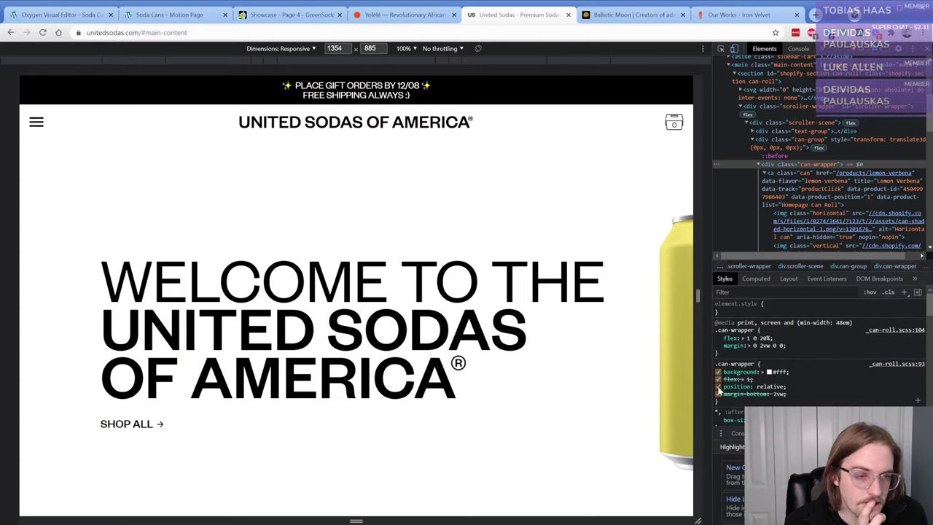
click(147, 11)
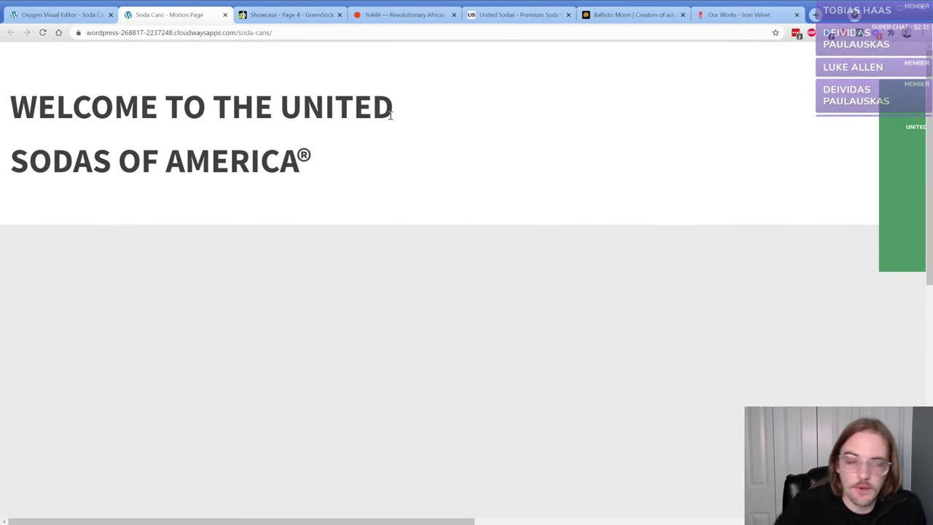
- Go from the Soda Cans frontend to the site's wp-admin dashboard, open motion.page and create a new timeline
click(62, 16)
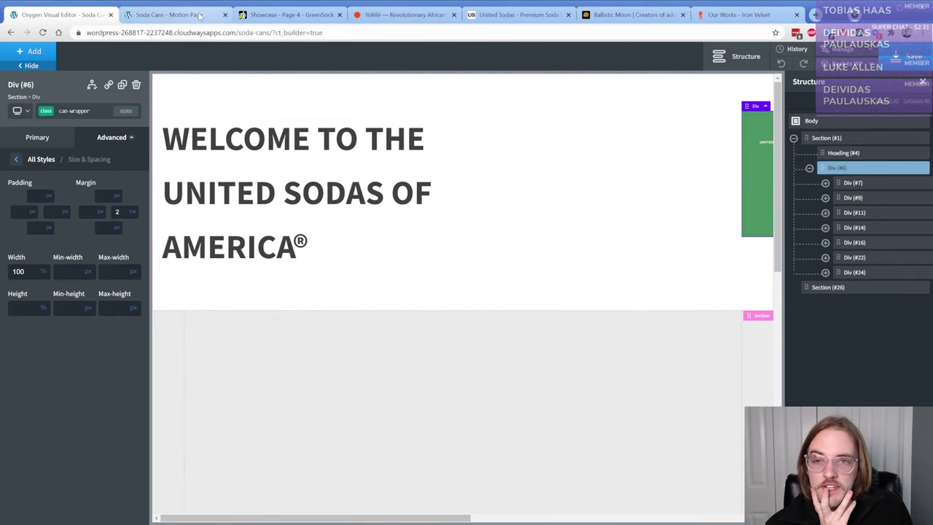
click(201, 17)
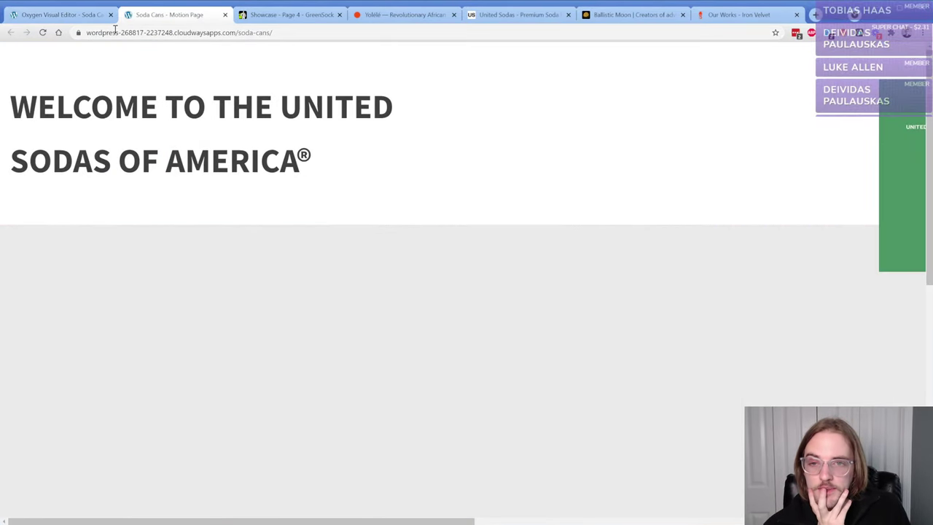
drag(246, 35, 323, 42)
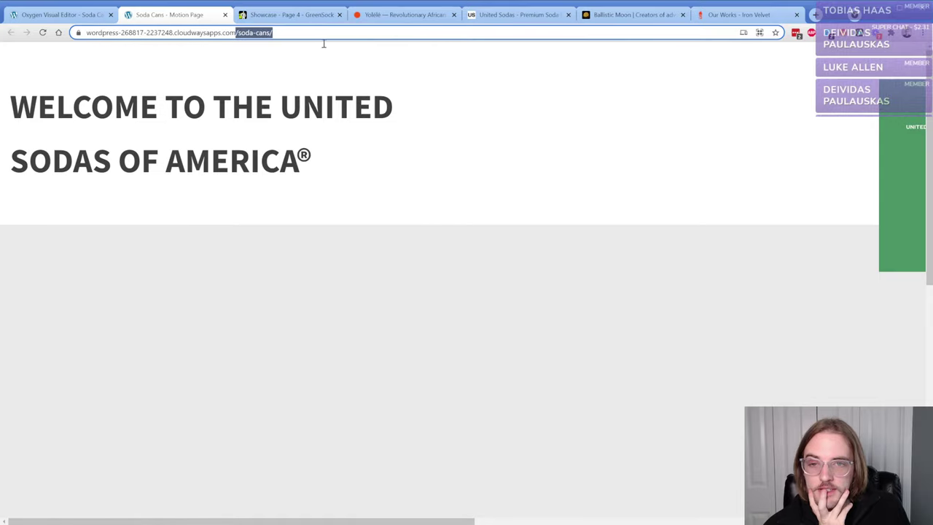
text(wp)
key(Return)
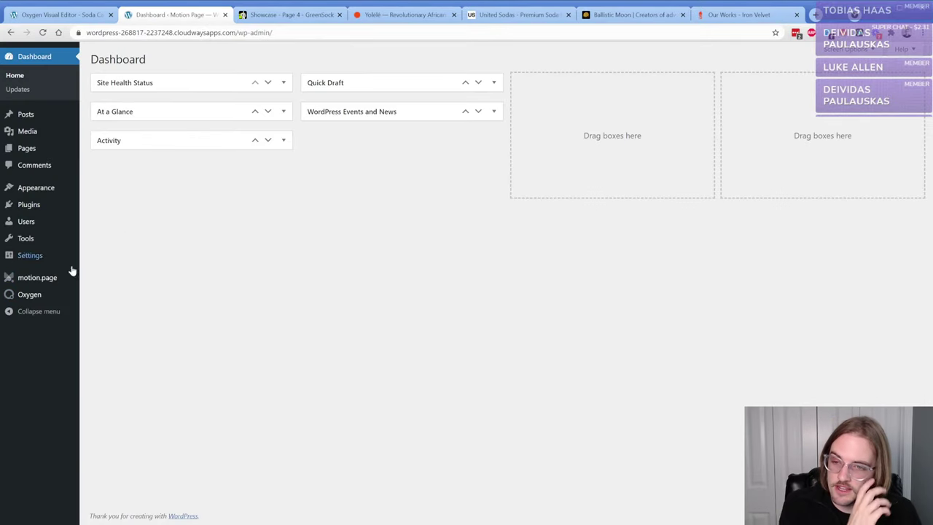
click(48, 277)
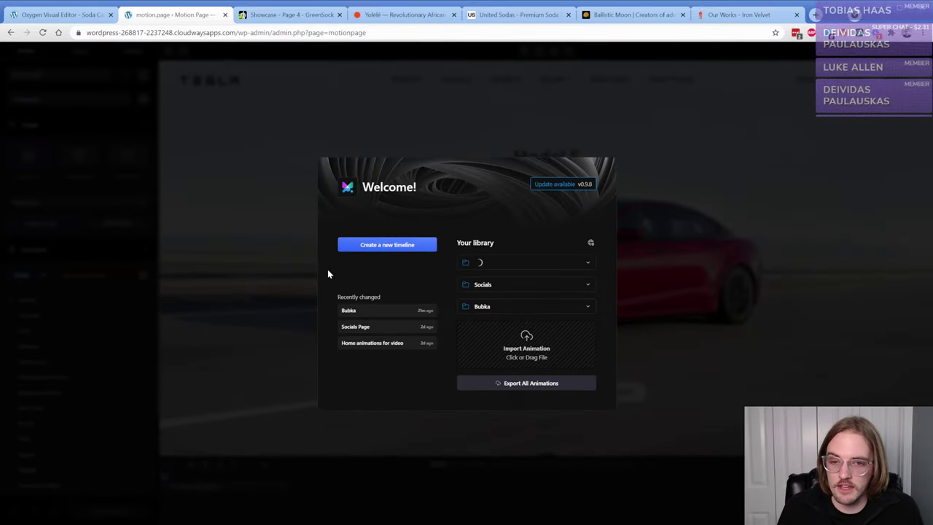
click(374, 246)
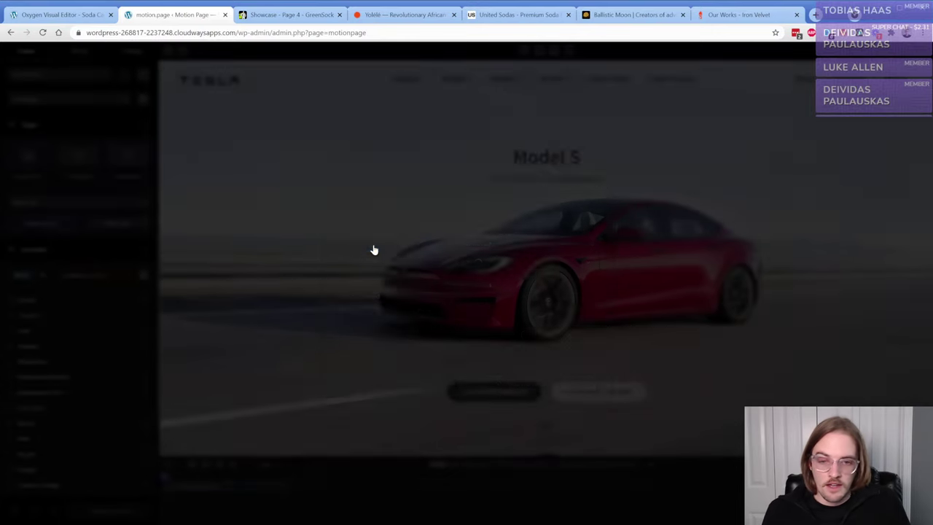
- Name the new timeline Sodas and assign it to the Soda Cans page
click(58, 76)
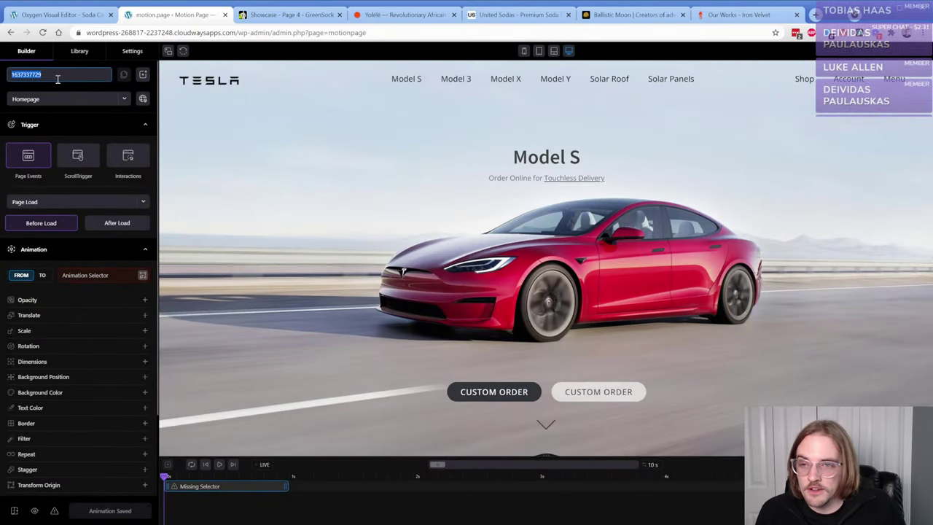
text(Sodas)
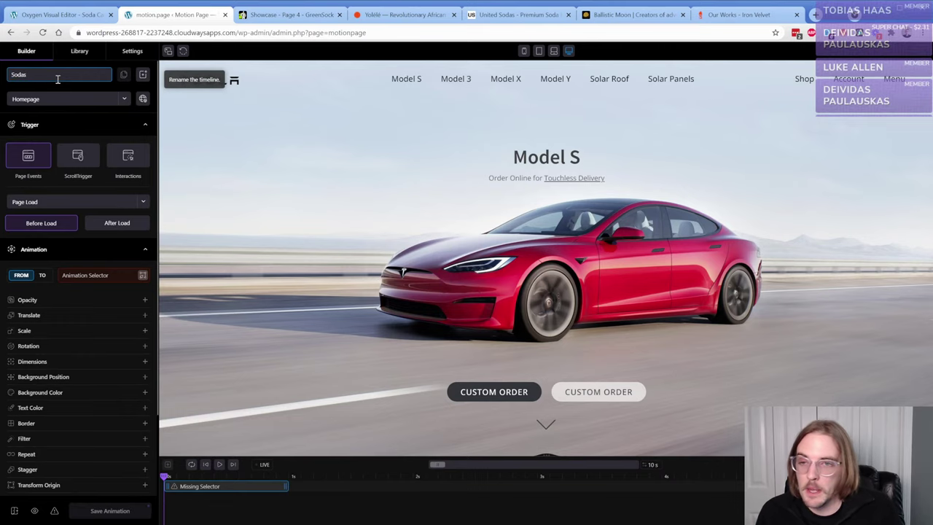
click(59, 99)
click(31, 192)
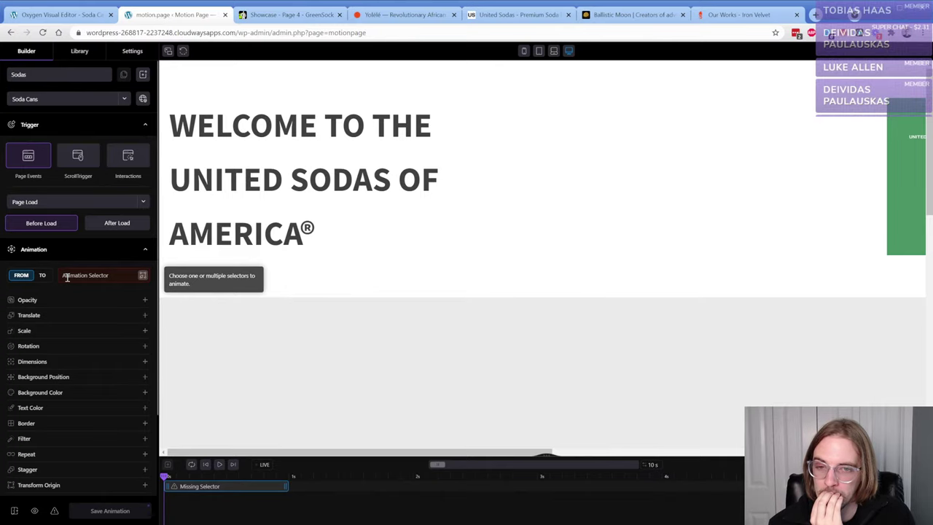
- Switch to the United Sodas site and examine how the can row moves on scroll up to the Soda This Way section
click(481, 15)
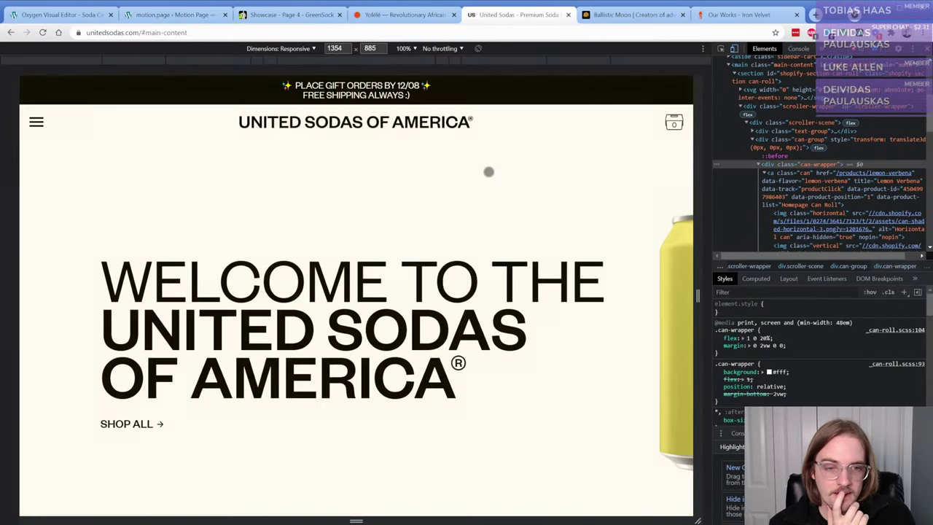
scroll(465, 228, down, 10)
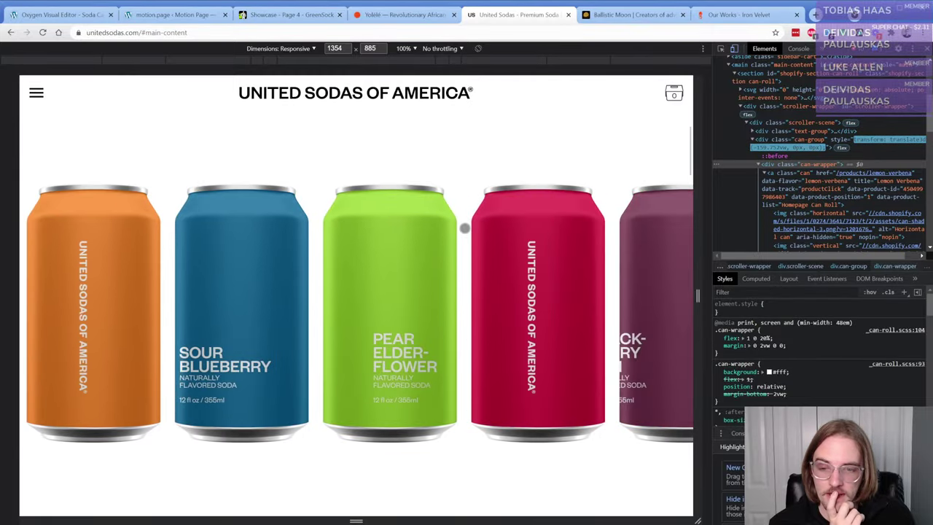
scroll(465, 228, down, 10)
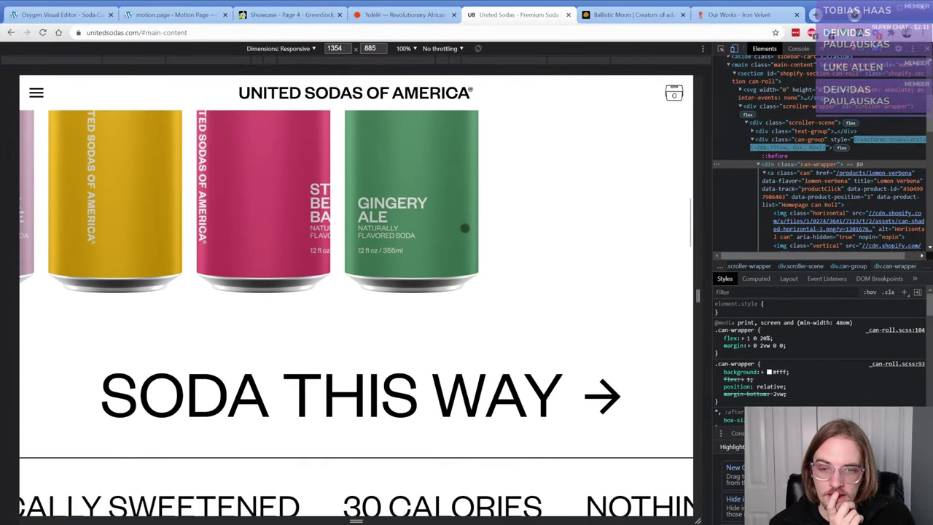
scroll(464, 228, down, 2)
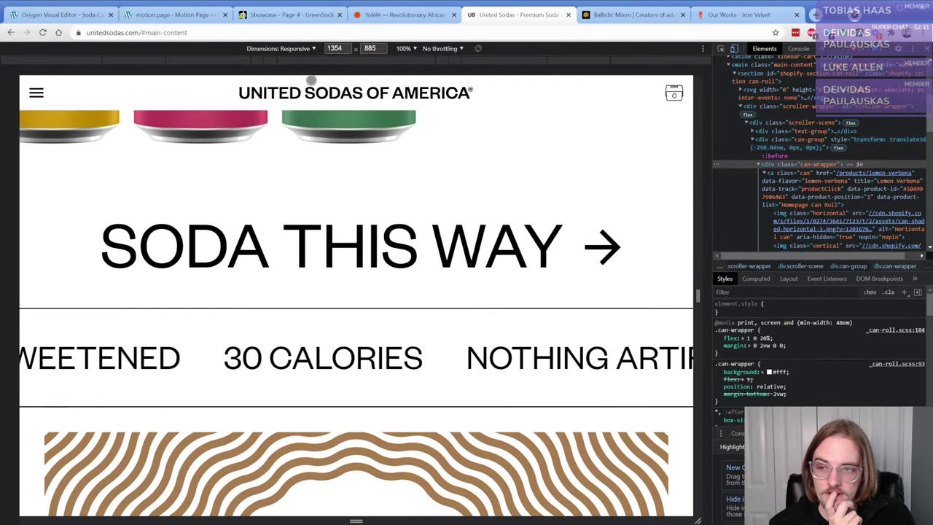
- Return to the motion.page builder, set the timeline's trigger to ScrollTrigger and enable locking to the scrollbar
click(175, 16)
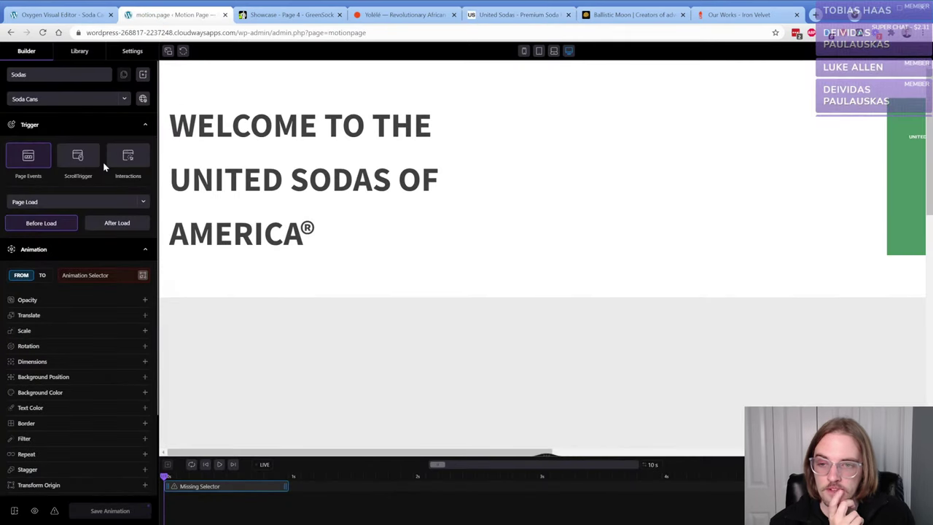
click(82, 164)
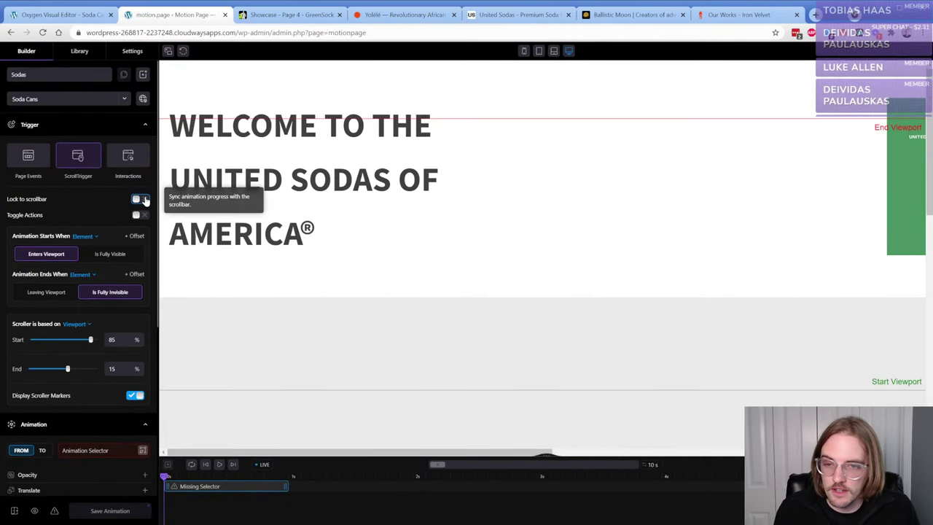
click(141, 199)
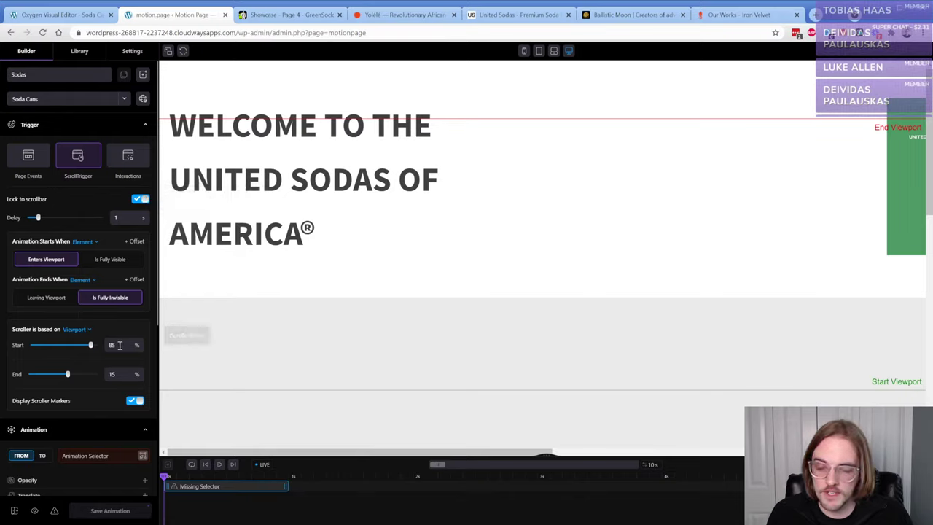
- Set the viewport-based scroller's start to 125% and its end to 61%
drag(116, 345, 100, 345)
text(150)
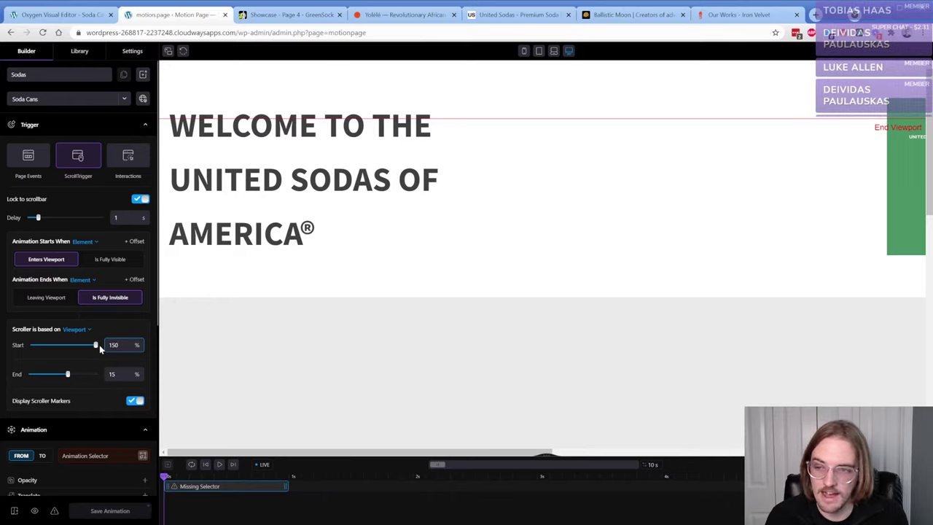
key(BackSpace)
key(BackSpace)
key(BackSpace)
text(25)
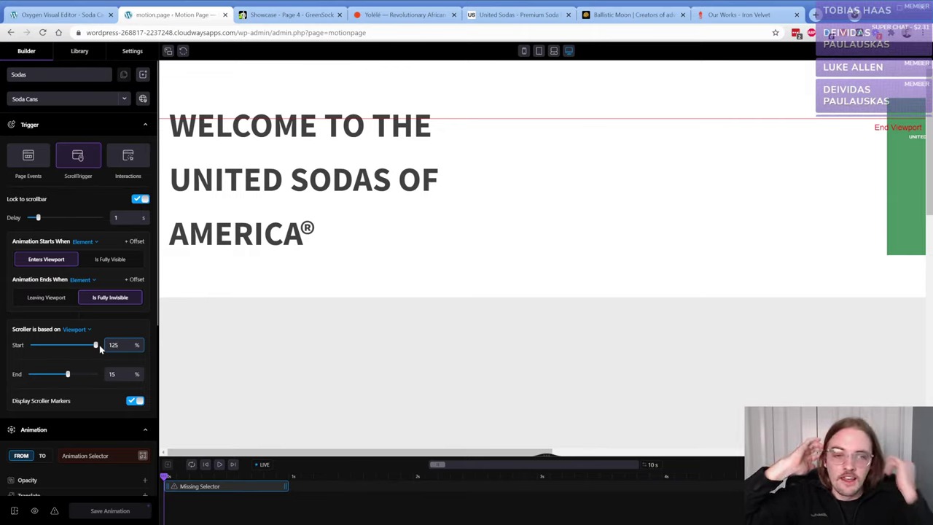
drag(68, 377, 85, 379)
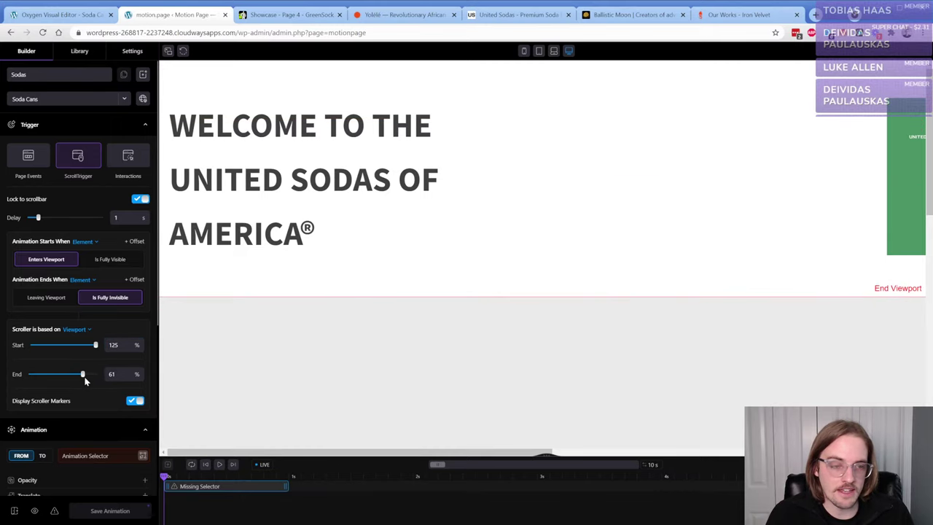
- Close the developer tools on the United Sodas site and examine at full width where the can row's scroll animation starts and ends
click(496, 15)
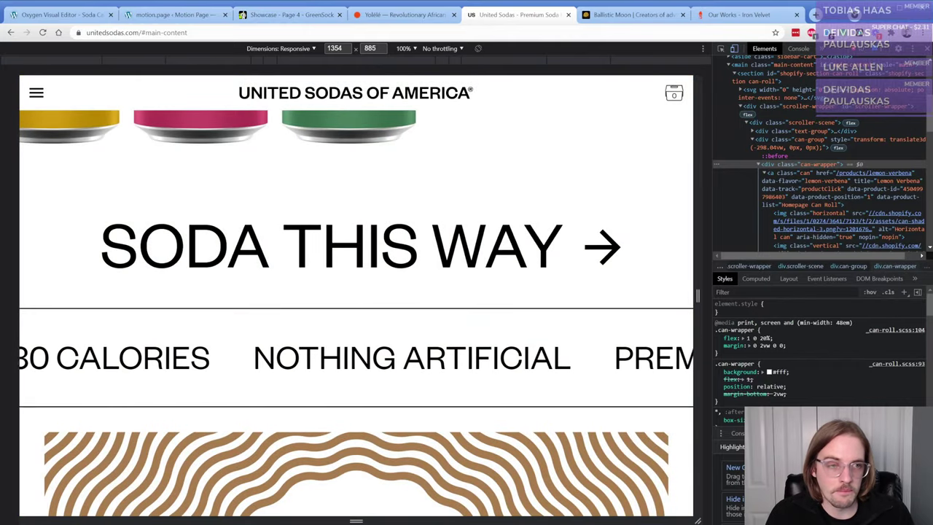
key(F12)
scroll(462, 279, down, 10)
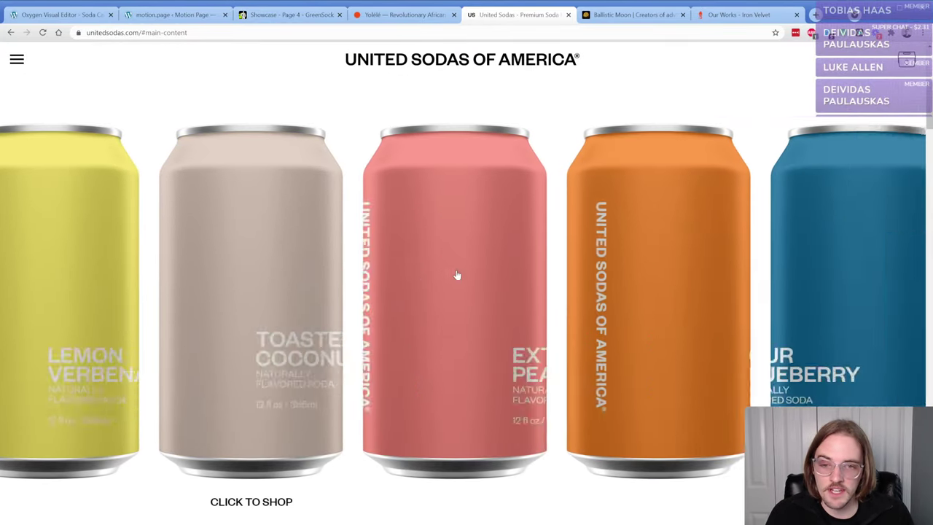
scroll(455, 271, down, 5)
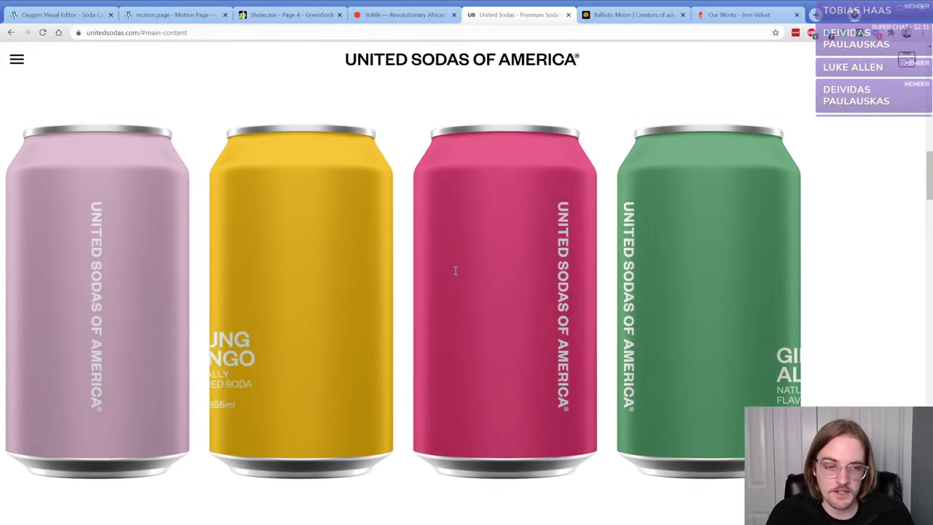
scroll(482, 248, down, 3)
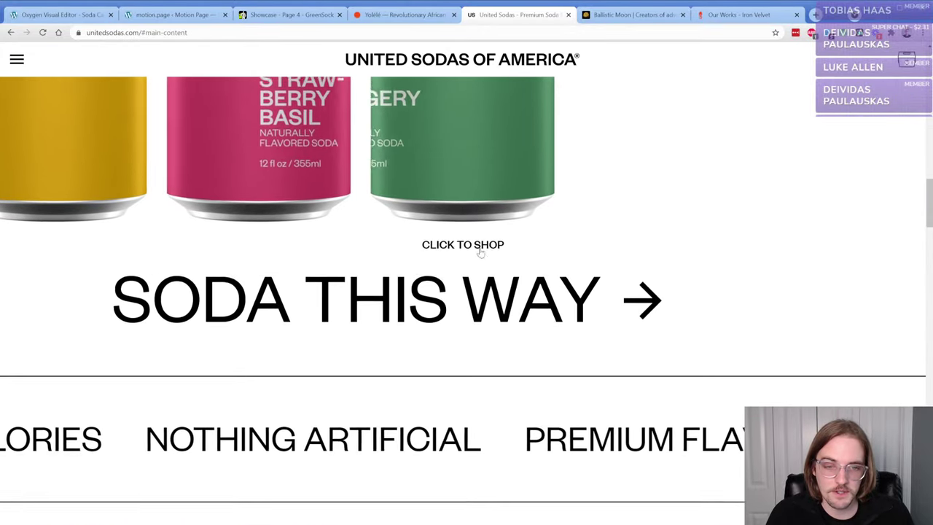
scroll(466, 251, up, 5)
scroll(467, 251, up, 8)
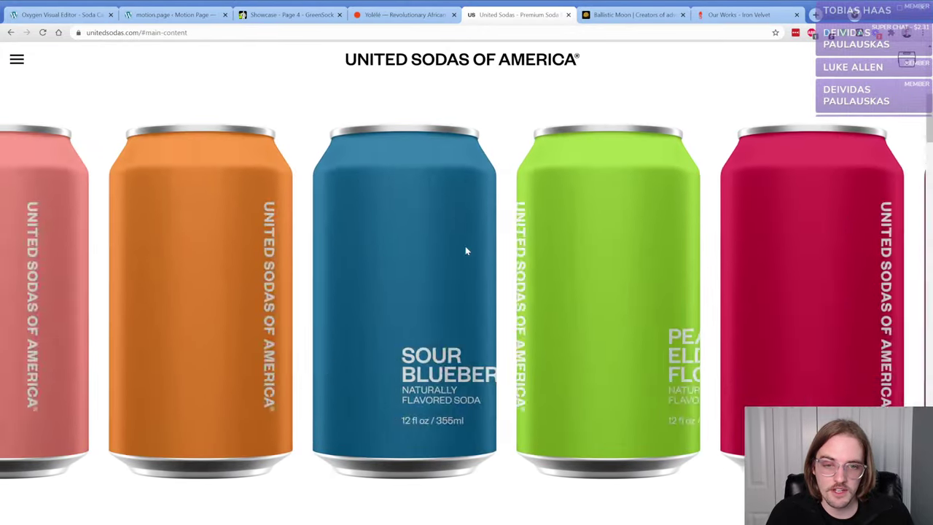
scroll(441, 62, down, 3)
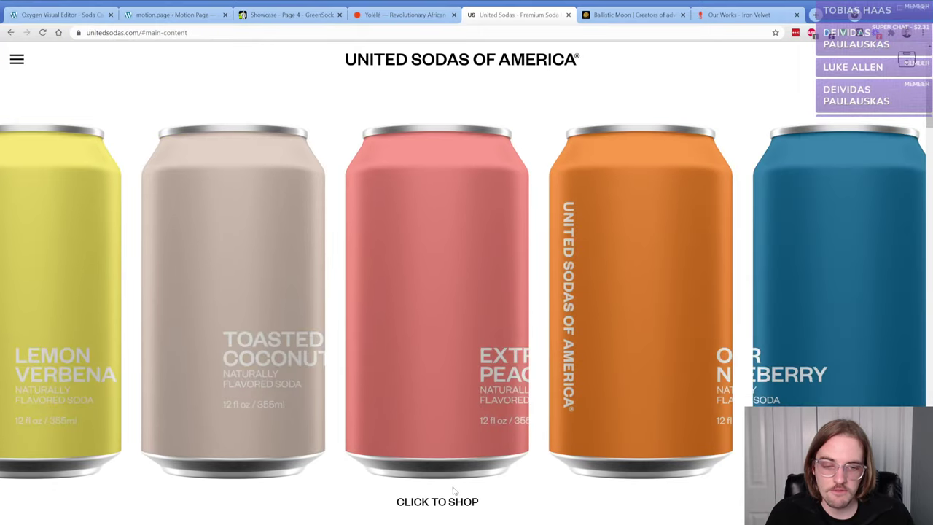
scroll(532, 508, down, 4)
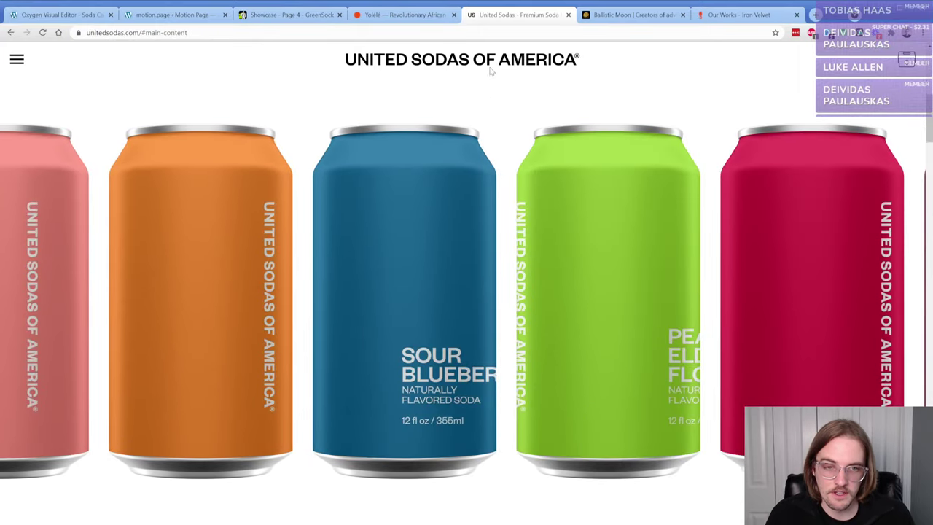
scroll(649, 85, down, 5)
scroll(116, 81, down, 3)
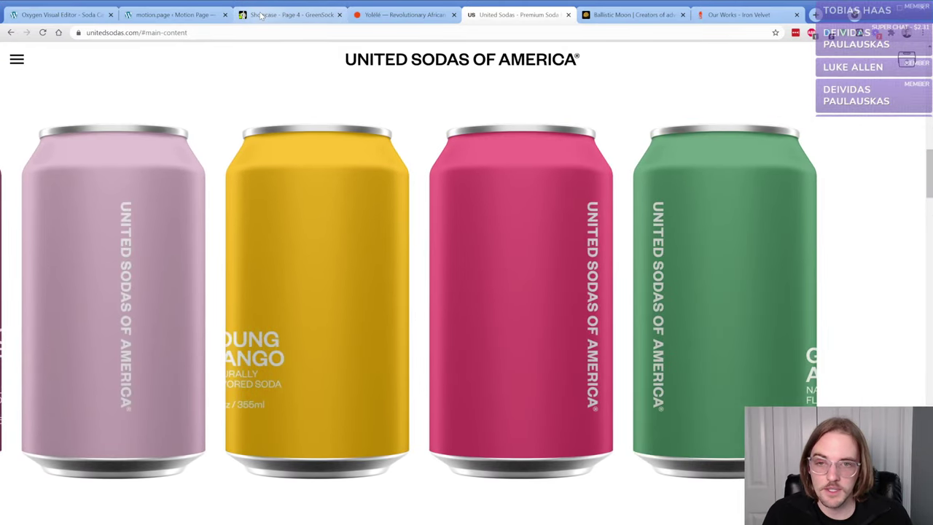
click(161, 17)
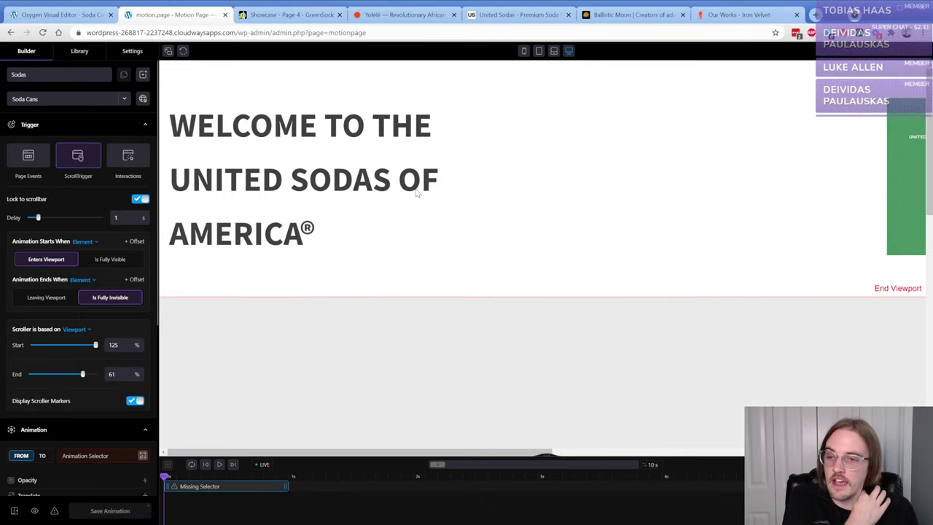
click(514, 15)
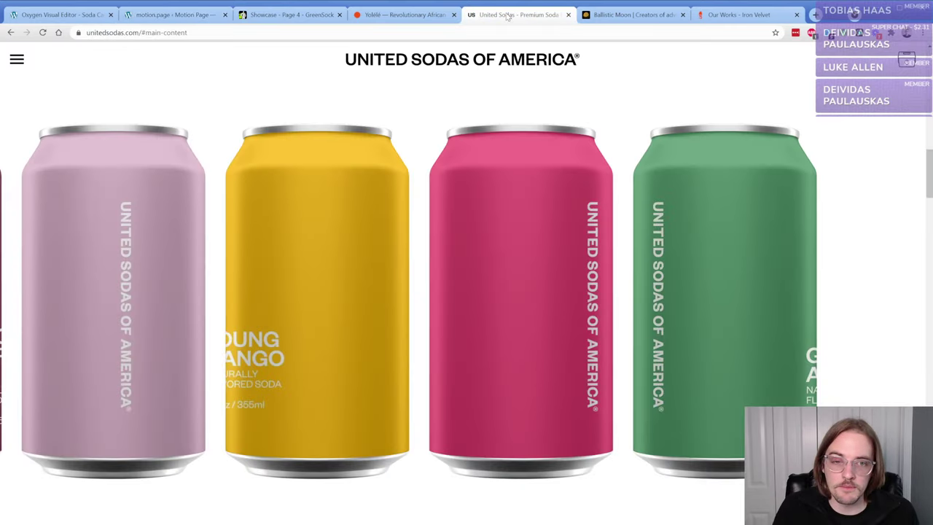
scroll(477, 231, up, 3)
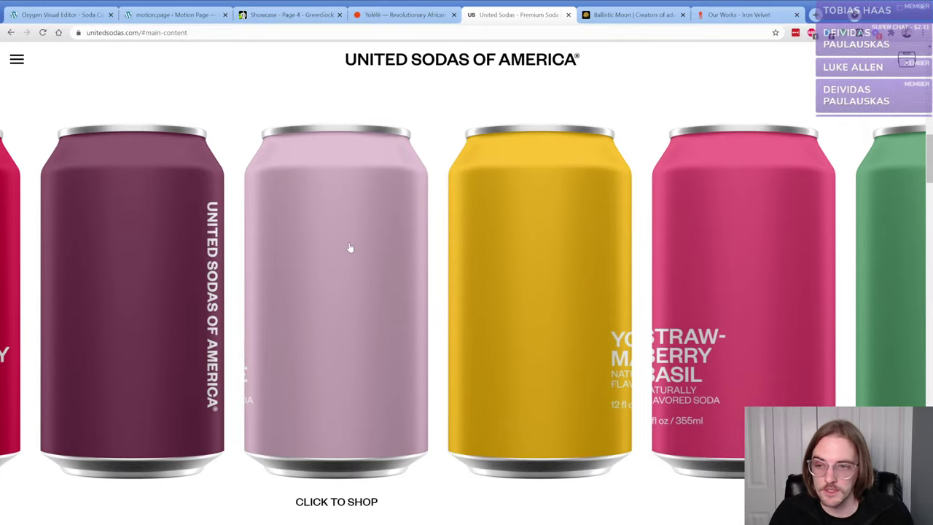
- Return to the motion.page builder and try to pick the animation selector from the green can in the page preview
click(175, 16)
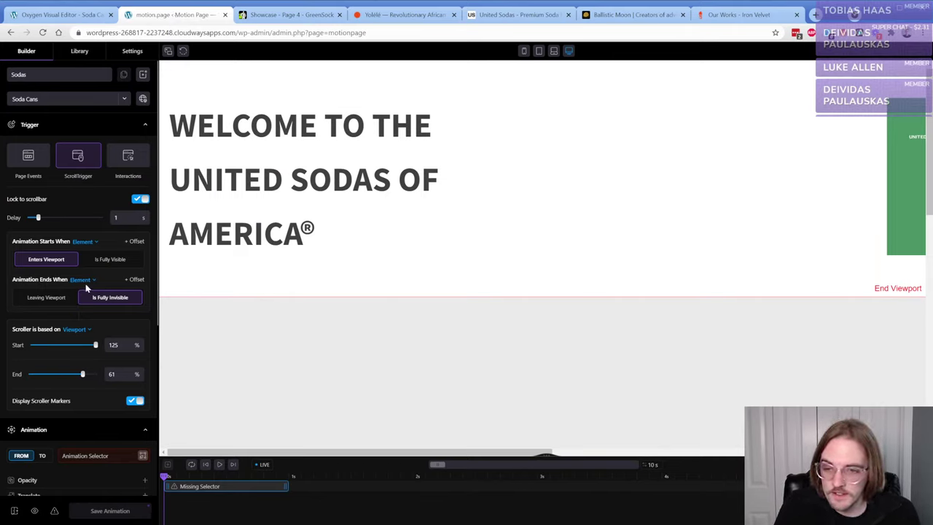
scroll(84, 285, down, 3)
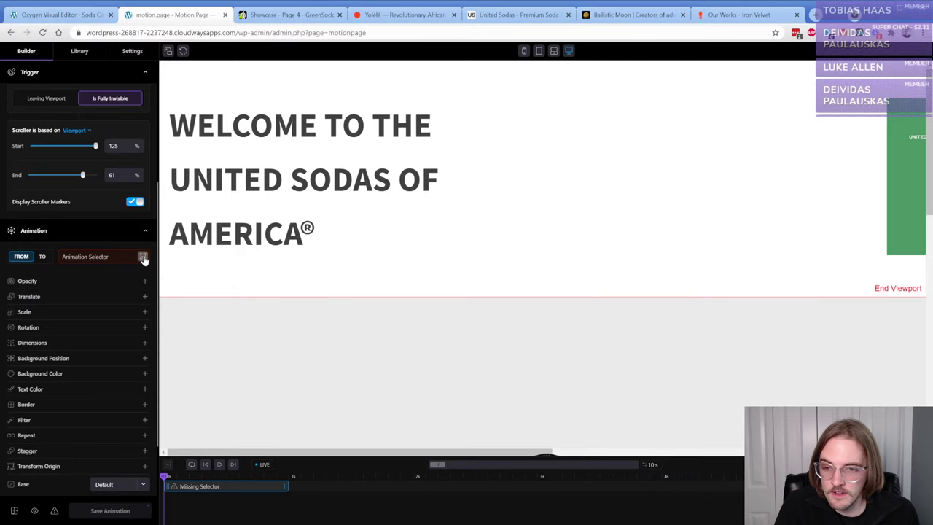
click(143, 259)
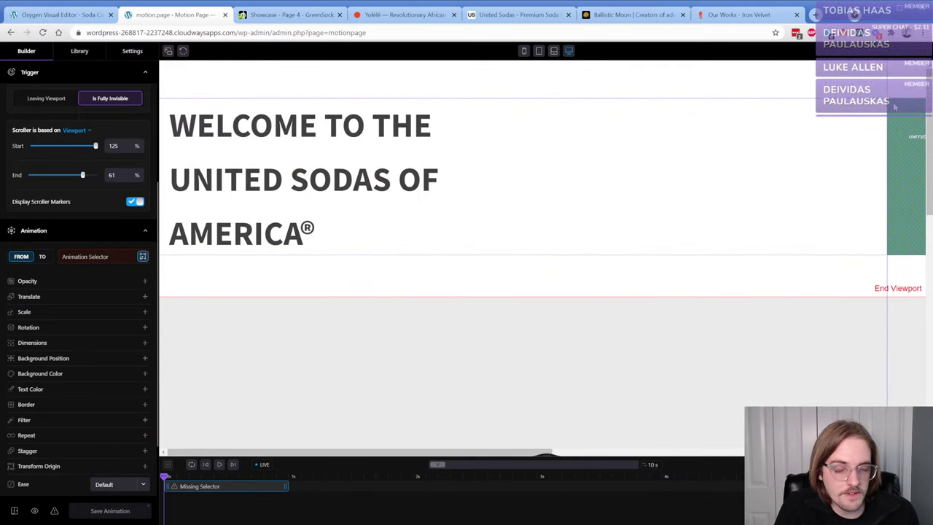
click(893, 102)
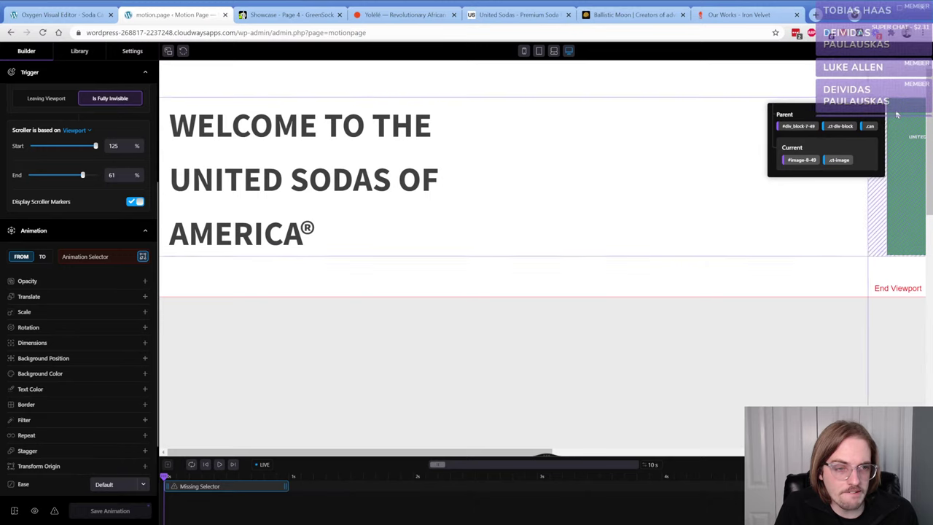
- Switch to the Oxygen editor and look up the ID and class of the div that wraps all the cans
click(58, 14)
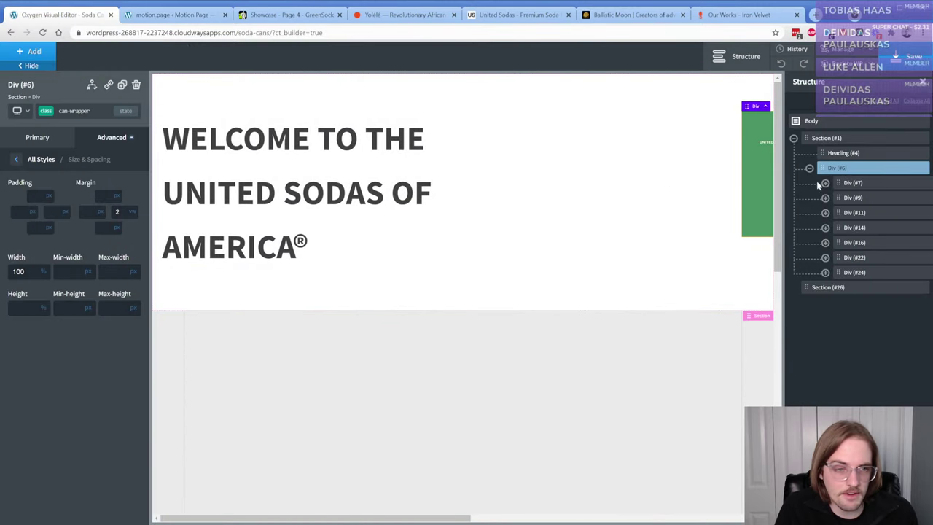
click(48, 113)
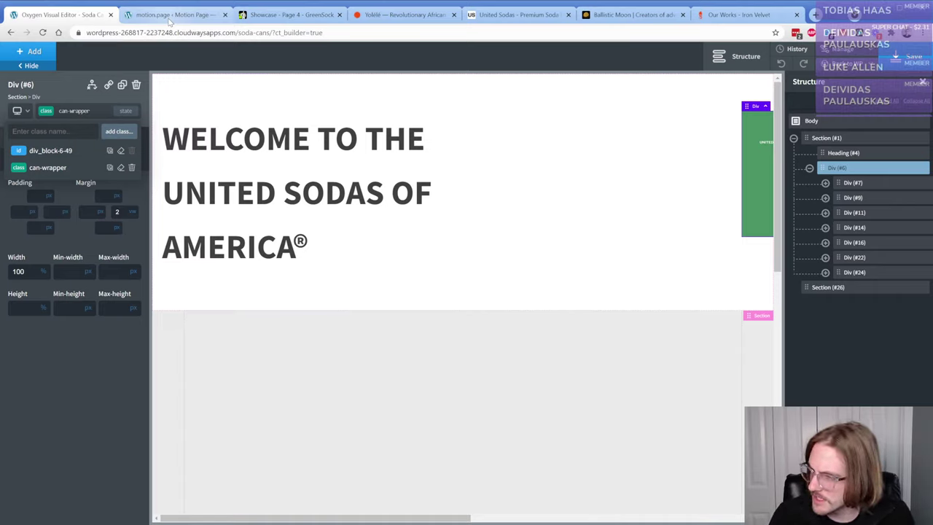
click(69, 150)
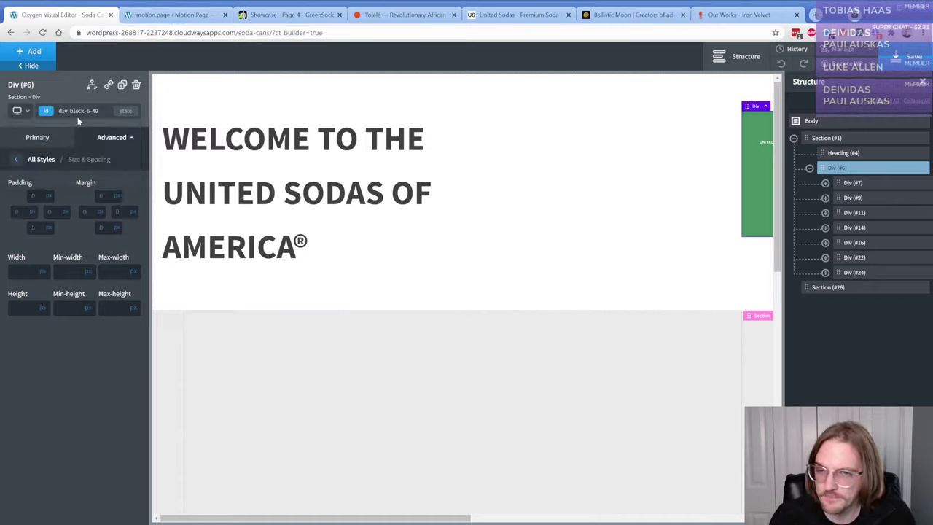
click(64, 110)
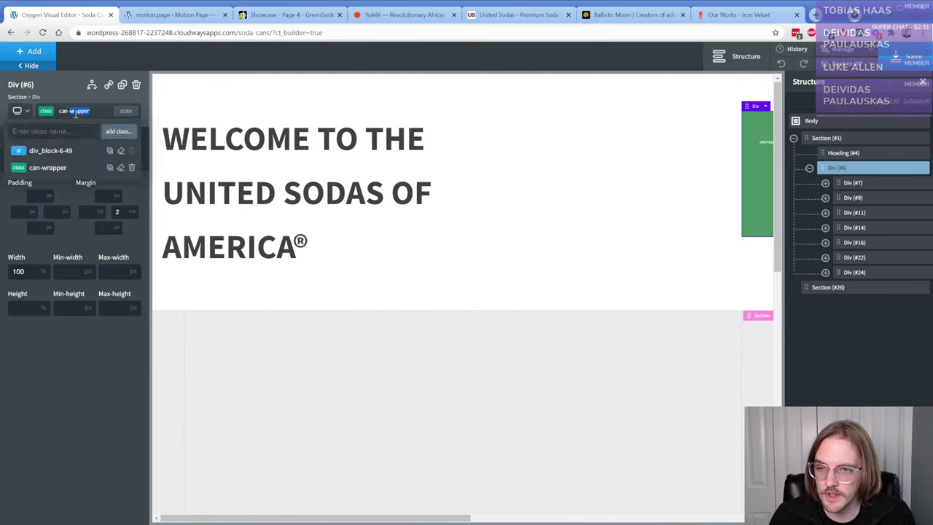
click(48, 167)
- Return to the motion.page builder, set the animation selector to .can-wrapper and add the Translate property
click(169, 15)
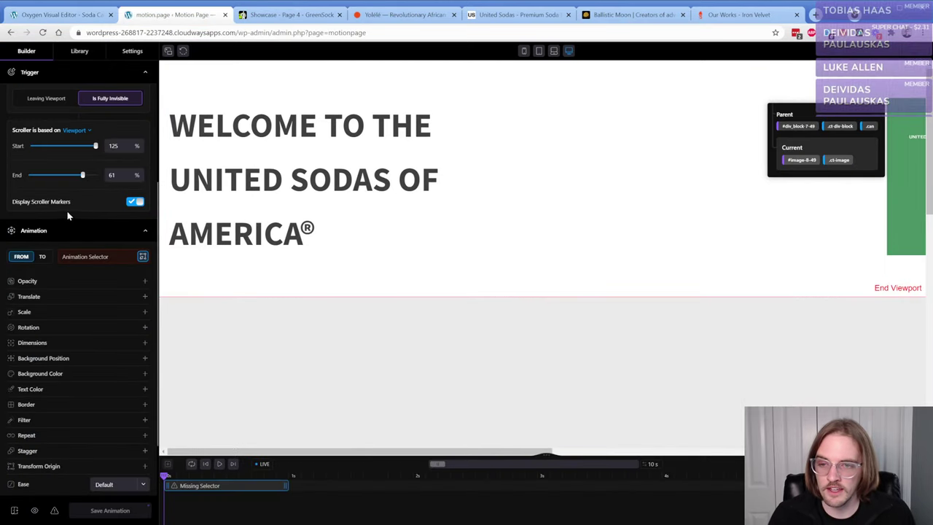
click(81, 257)
text(.can-wrapper)
key(Return)
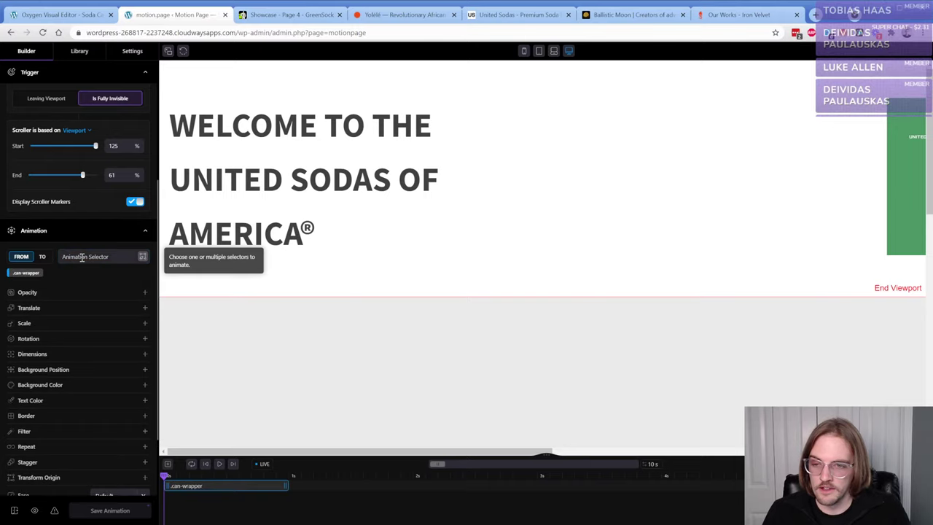
click(42, 314)
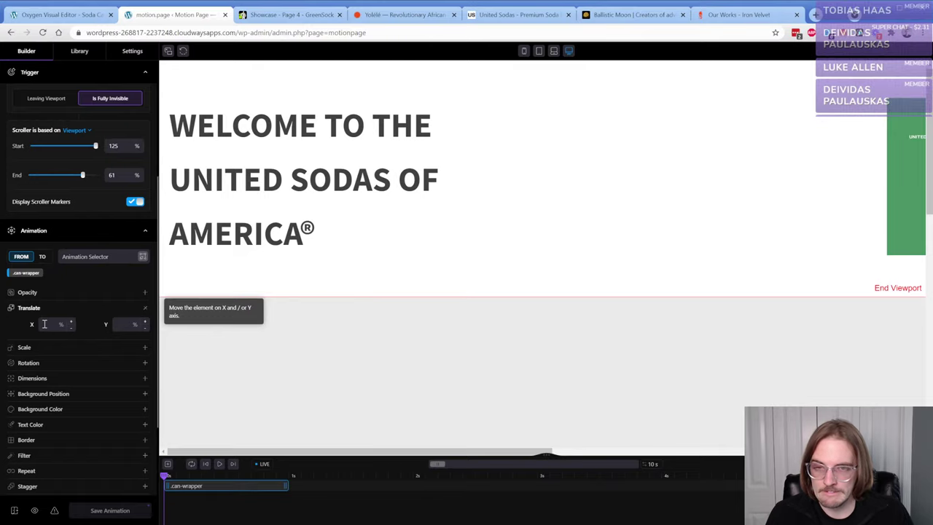
- Switch to the United Sodas site and inspect how the can-group div's transform changes while scrolling the hero section
click(511, 15)
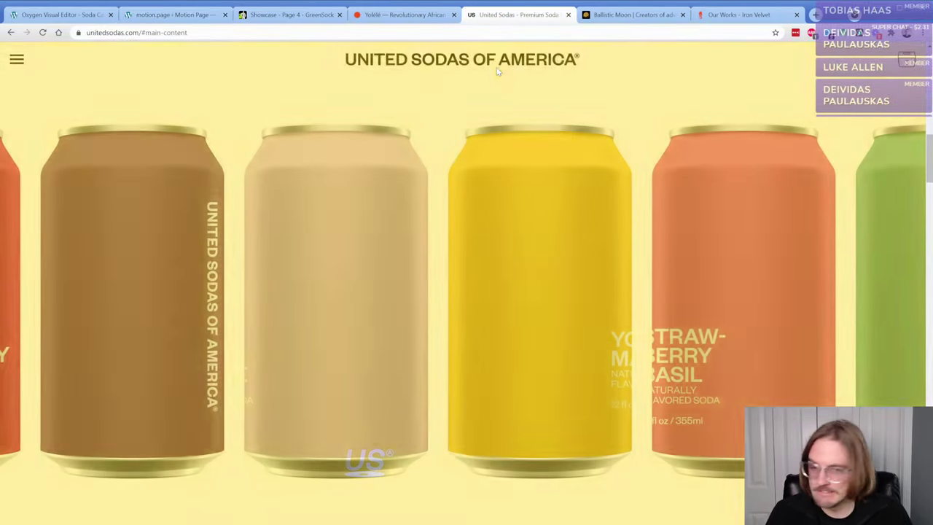
scroll(437, 234, up, 5)
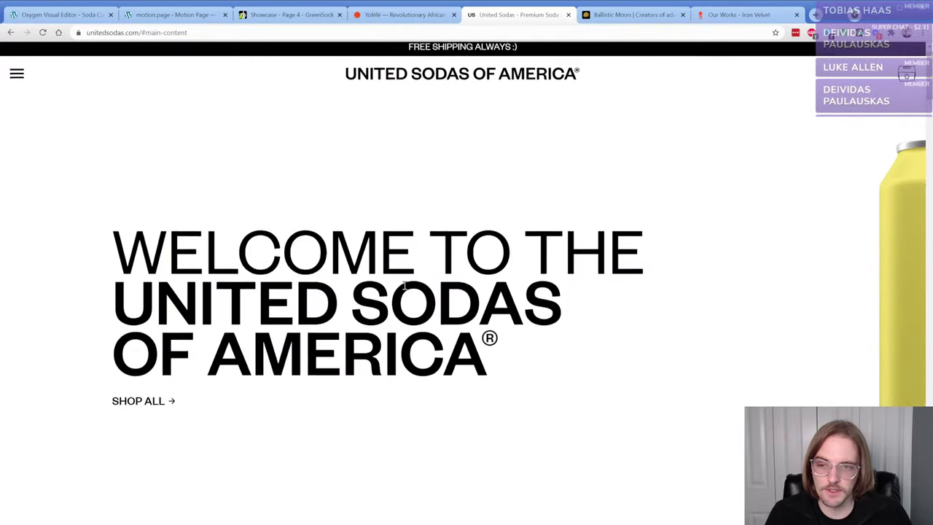
scroll(405, 286, up, 1)
scroll(824, 284, down, 1)
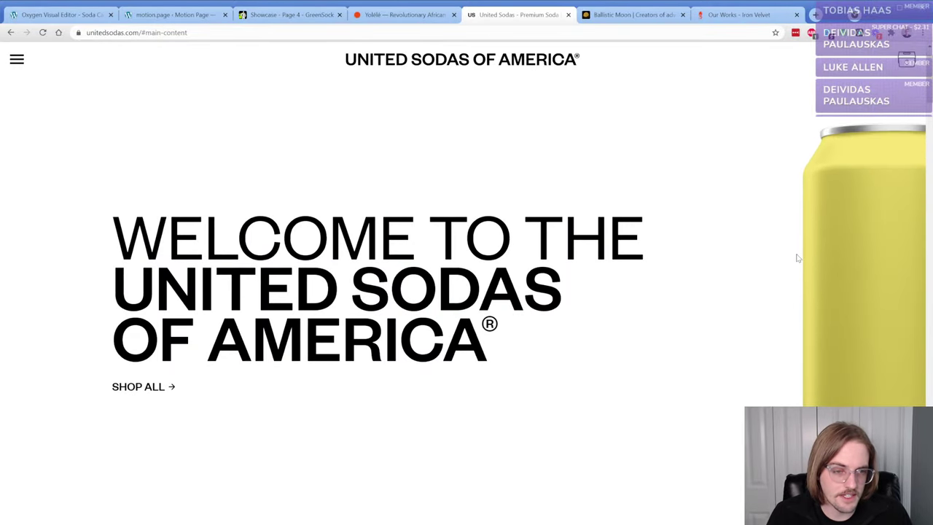
key(ctrl+shift+c)
click(598, 250)
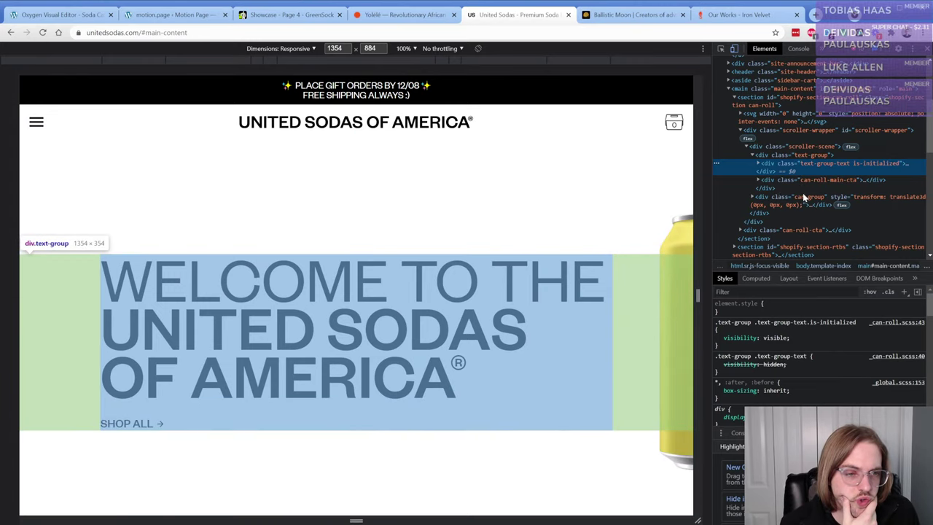
click(802, 196)
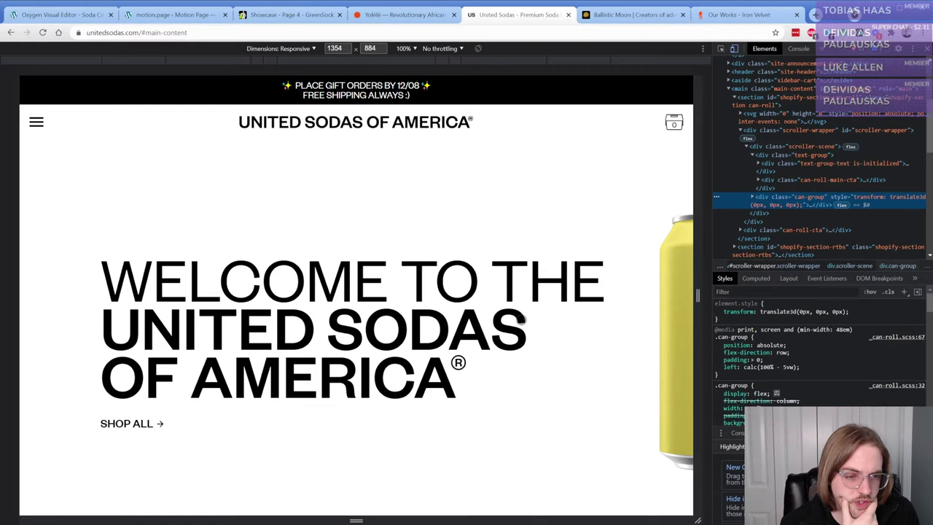
scroll(522, 317, down, 1)
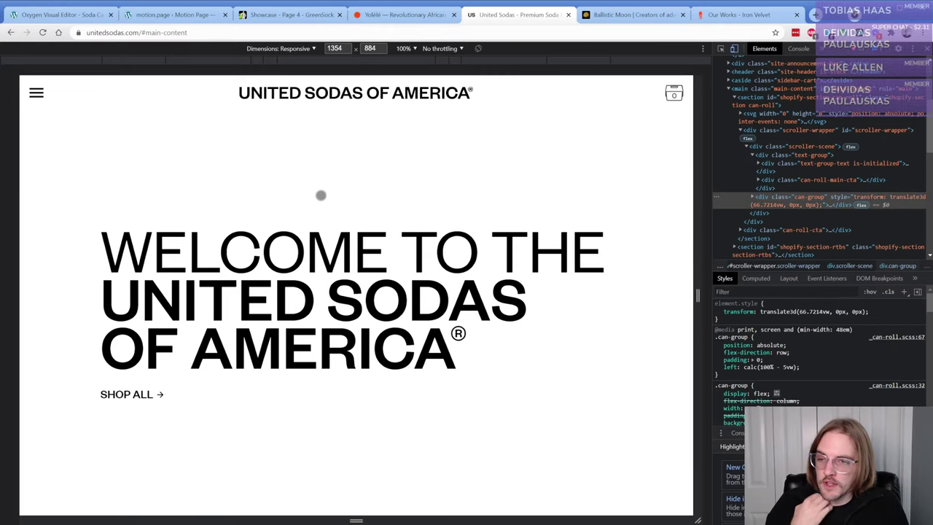
- Reload the motion.page builder and update the motion.page plugin to version 0.9.8 on the WordPress updates page
click(156, 16)
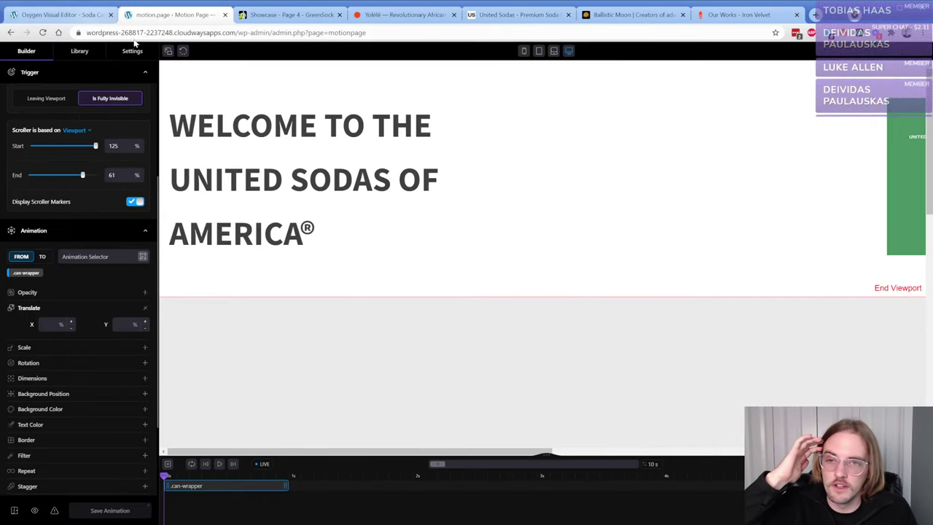
click(183, 52)
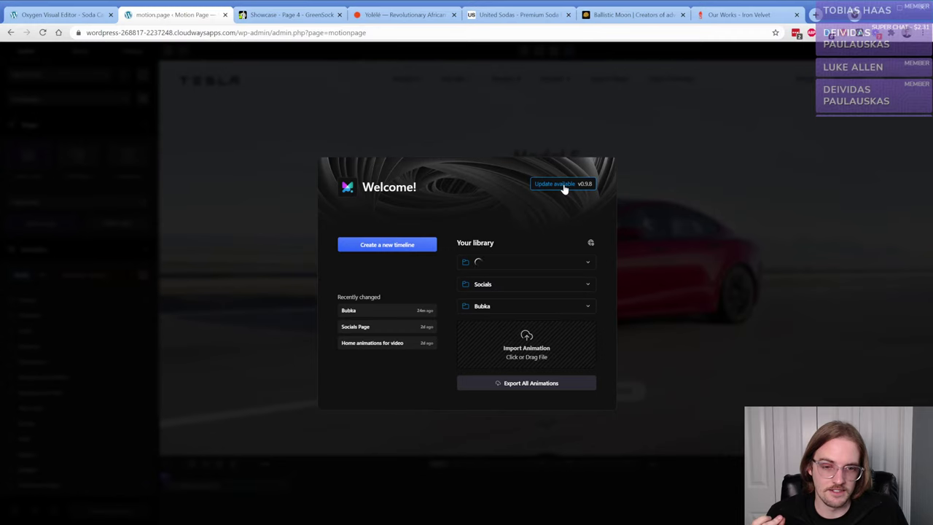
click(565, 189)
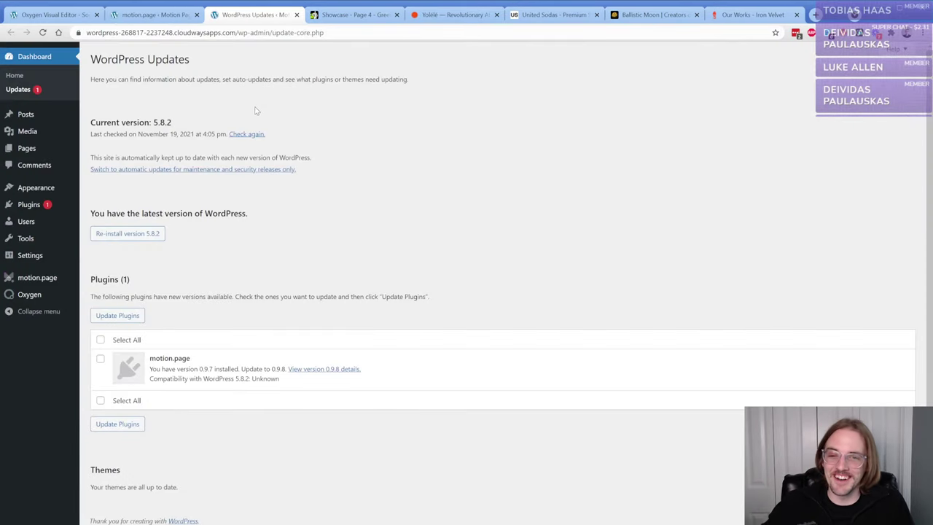
click(118, 315)
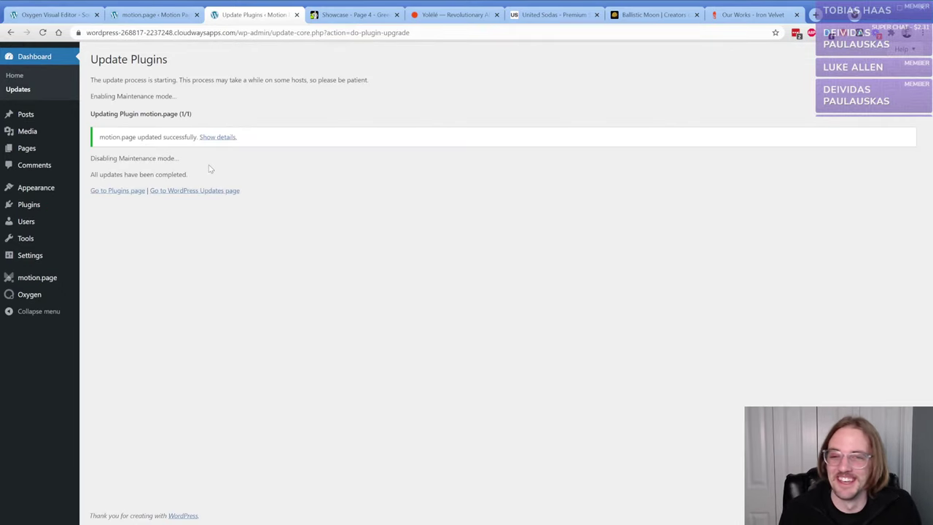
click(196, 14)
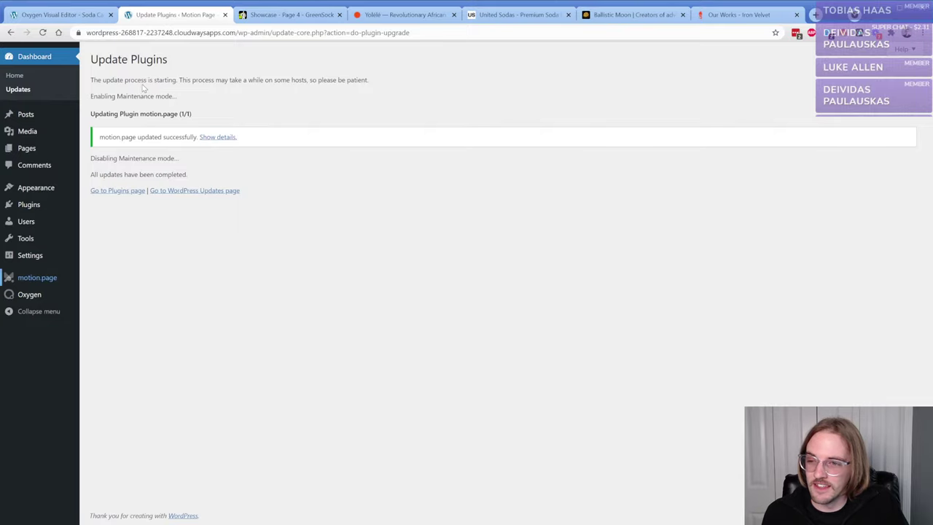
- Reopen the motion.page builder and create a new timeline named Soda Cans, assigned to the Soda Cans page
click(51, 280)
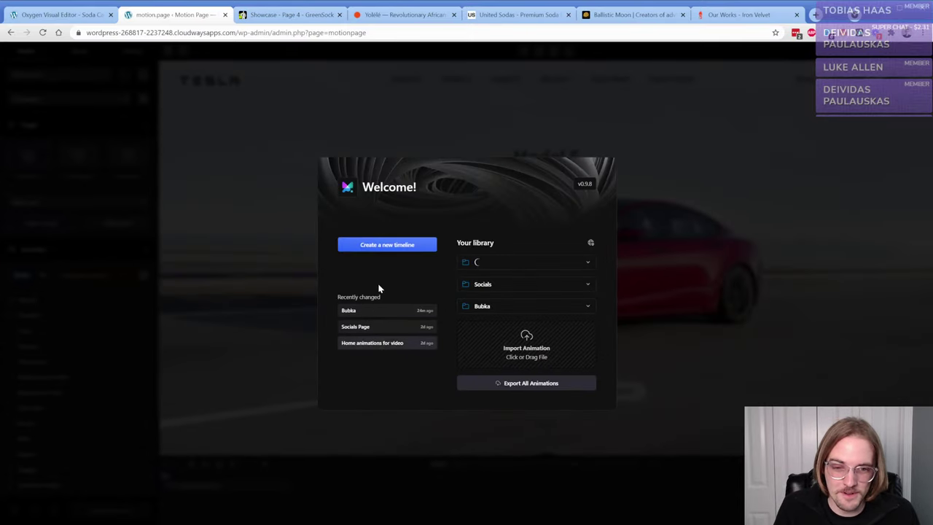
click(389, 247)
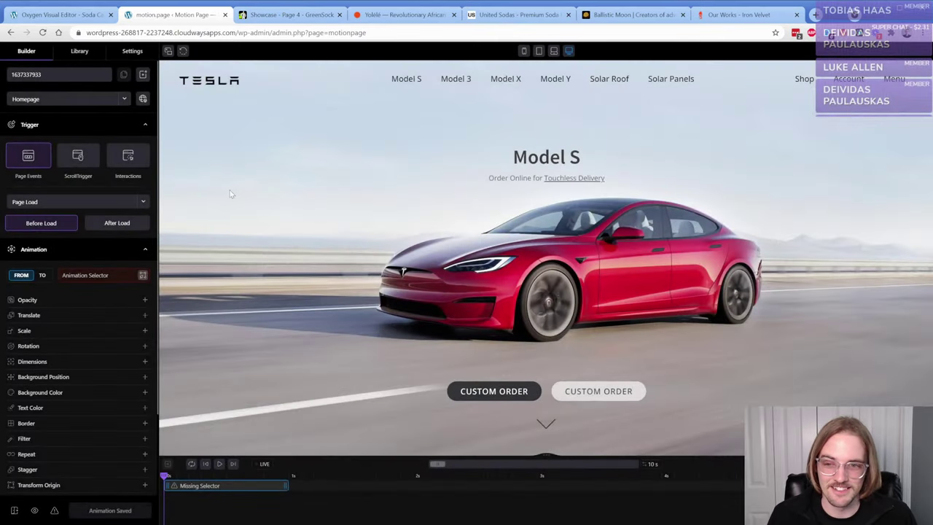
double_click(55, 75)
text(Sod)
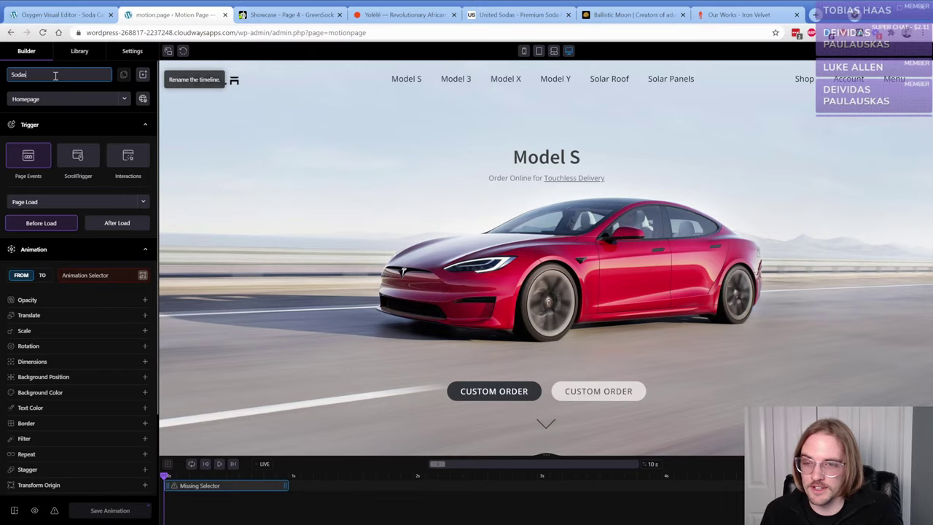
text(a Cans)
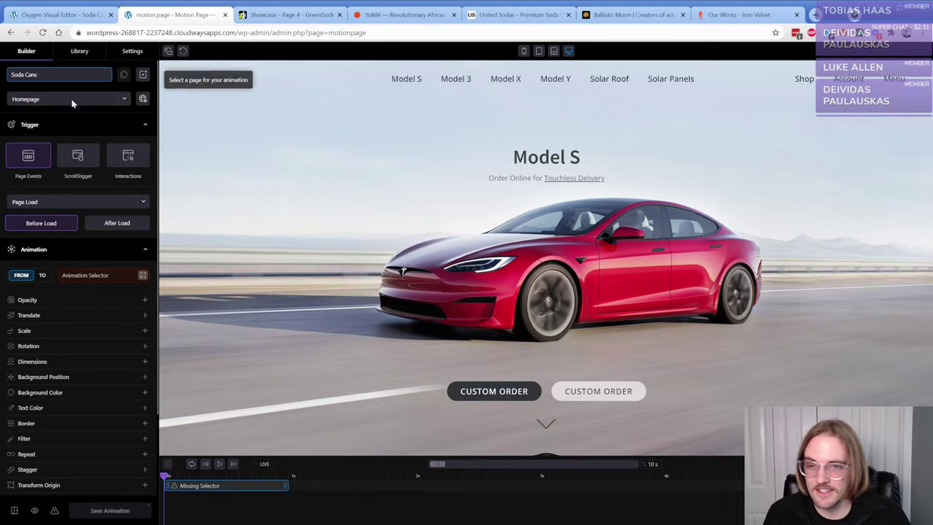
click(73, 100)
click(45, 185)
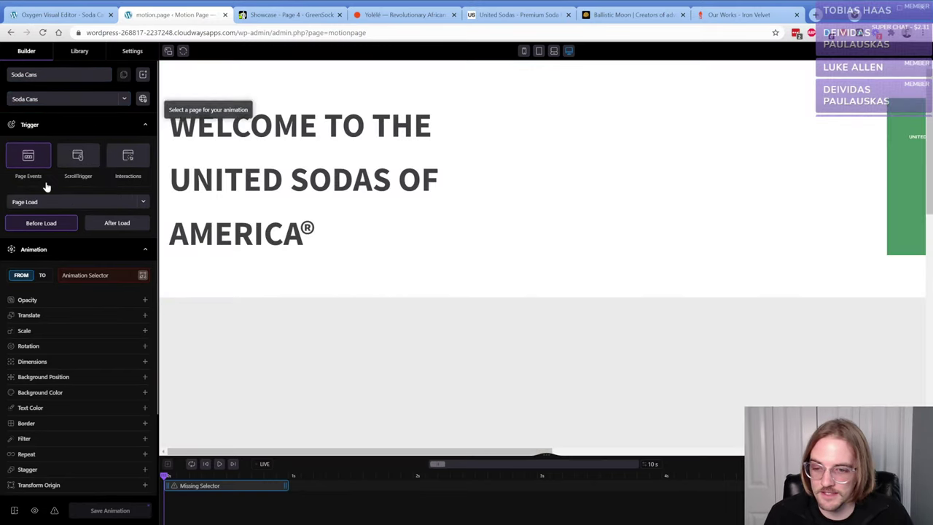
- Examine the available animation properties, including the options under Transform Origin and Dimensions
scroll(56, 319, down, 1)
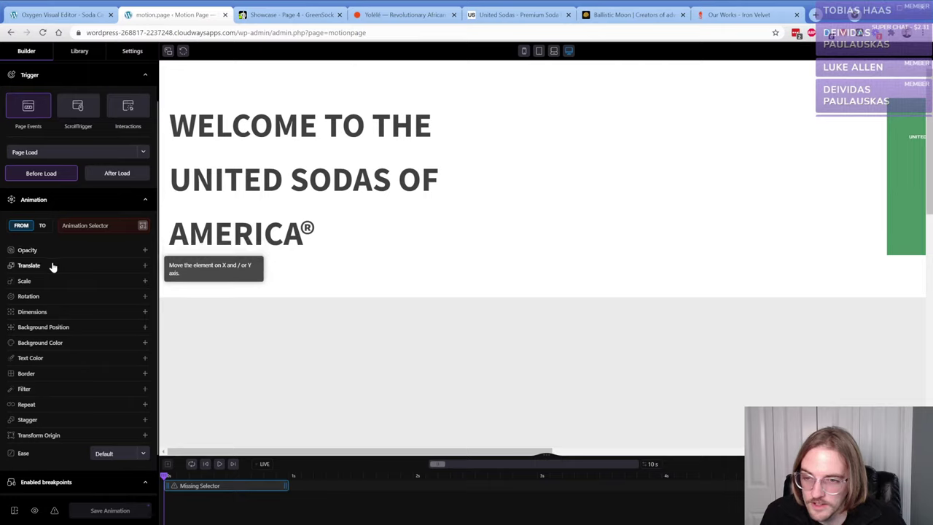
click(52, 265)
click(145, 265)
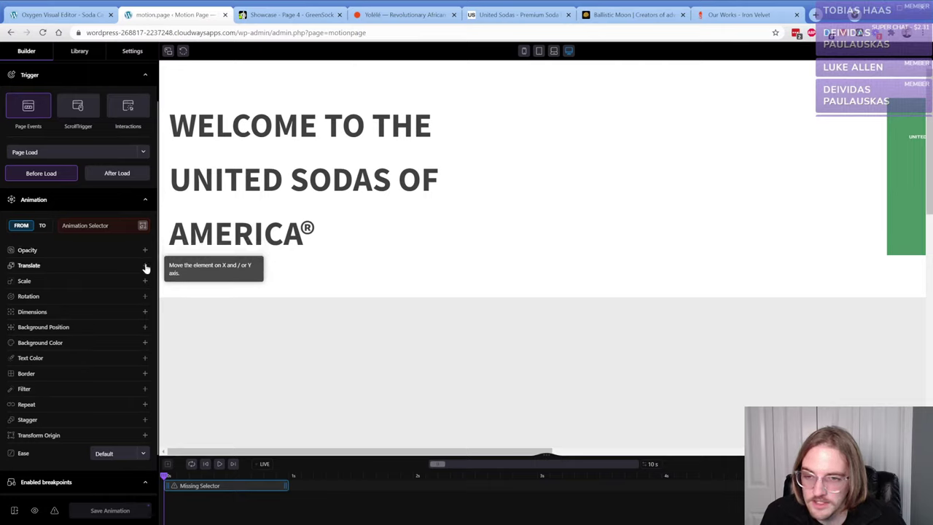
click(64, 435)
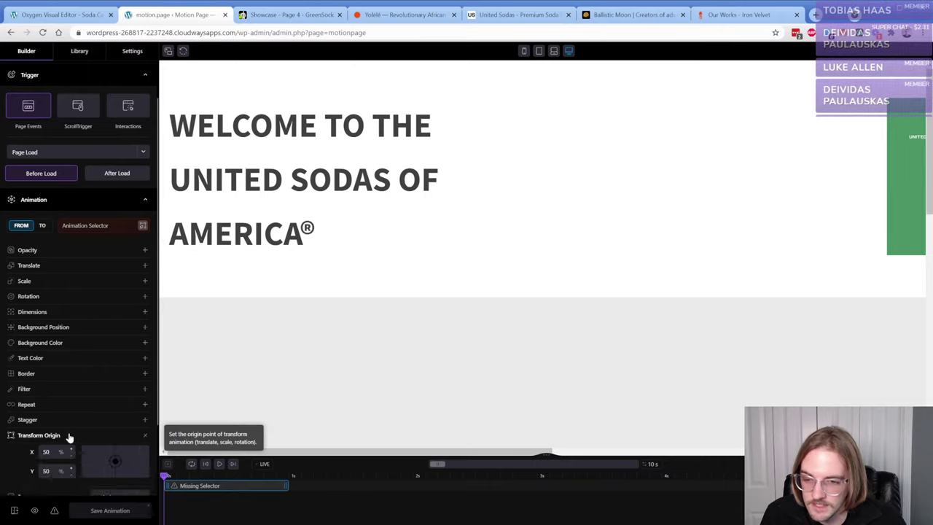
scroll(69, 422, down, 2)
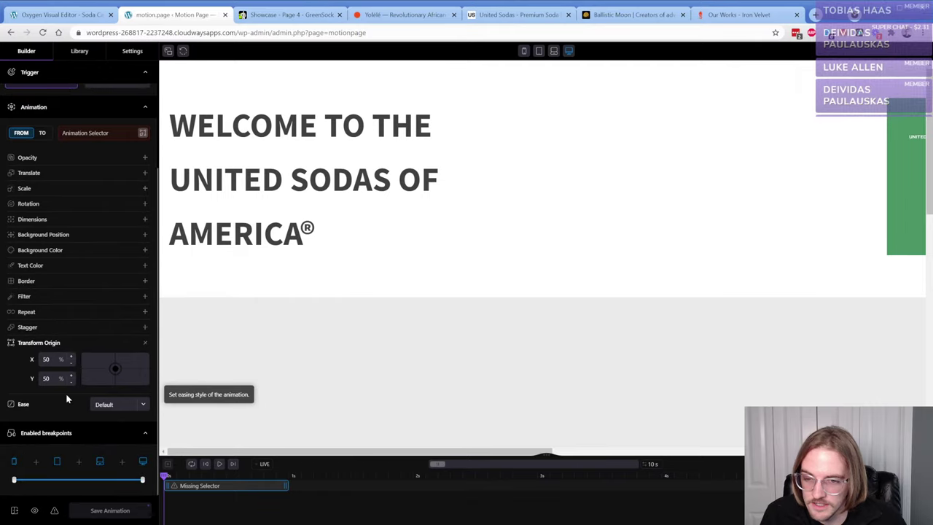
click(145, 343)
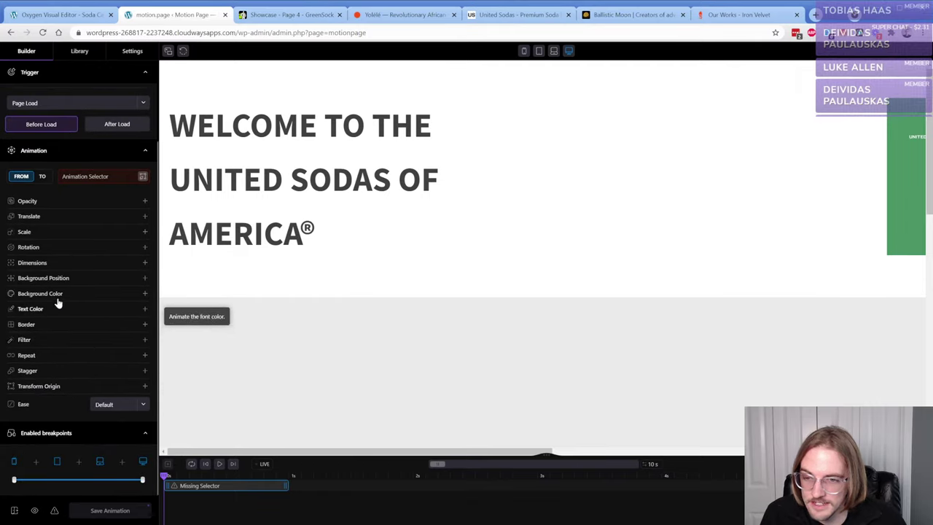
click(53, 263)
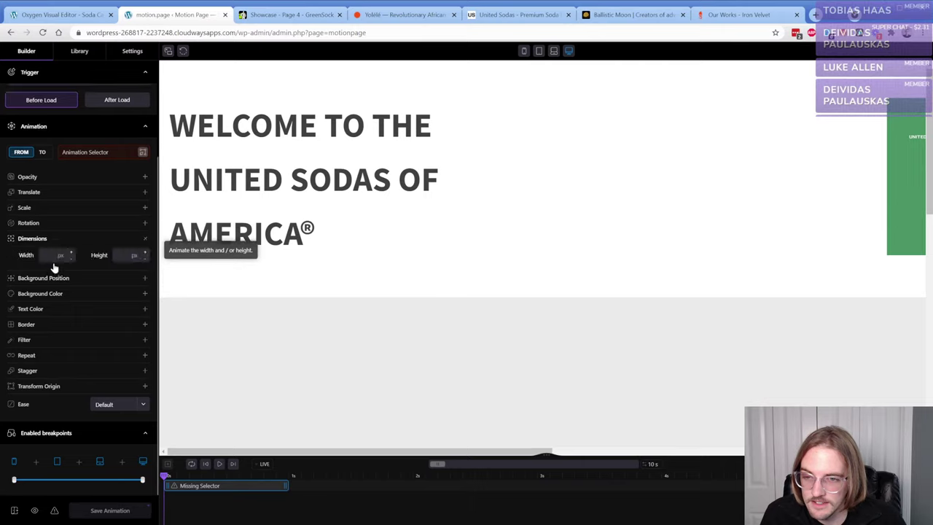
click(145, 242)
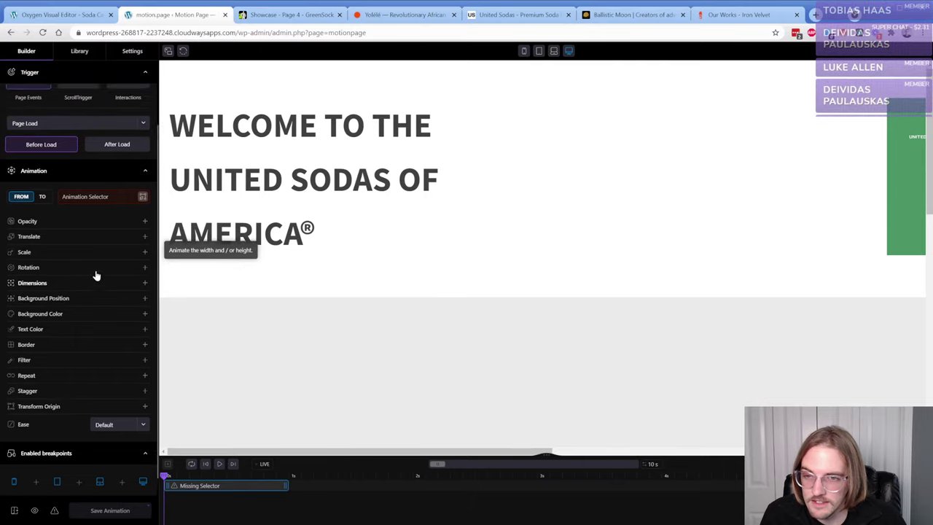
- Set the Soda Cans timeline's trigger to ScrollTrigger and enable its pinned element option
scroll(93, 266, up, 2)
click(84, 153)
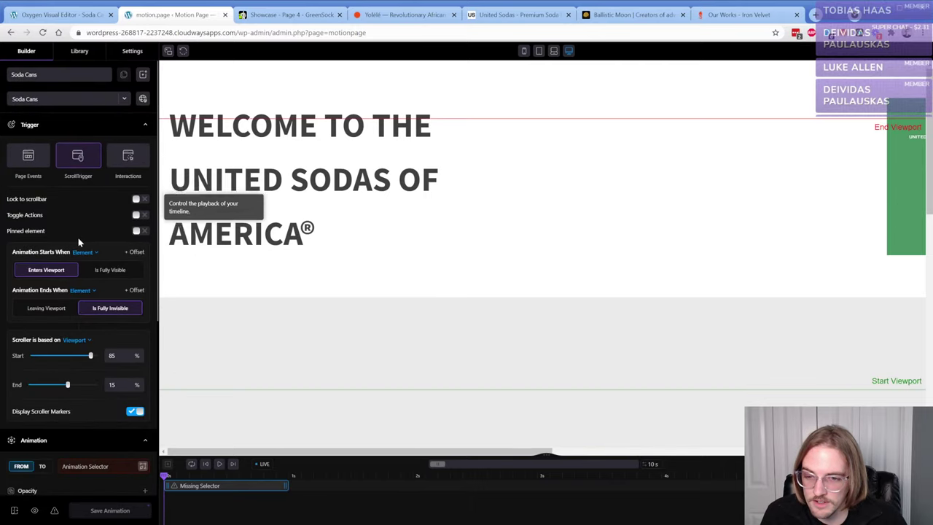
click(139, 231)
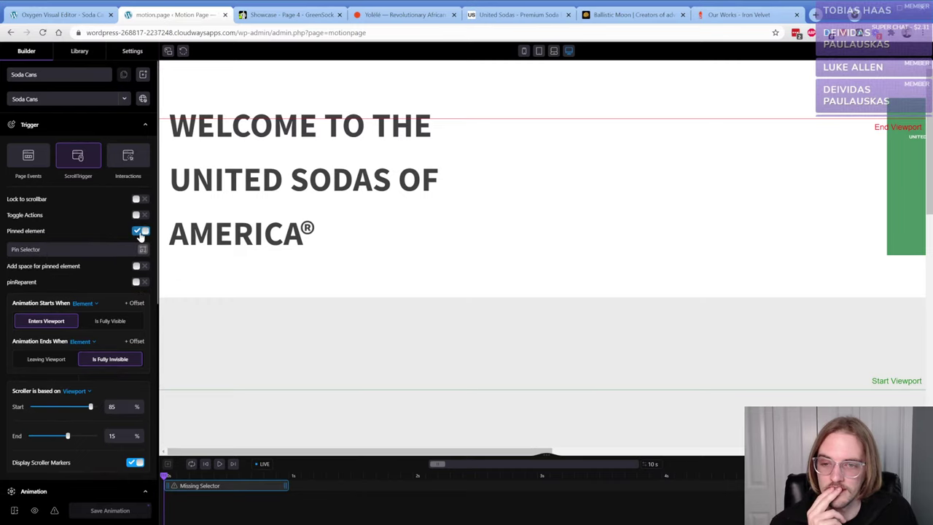
- Scan the preview for the green can and pick its parent div, #div_block-7-49, as the pin selector
click(83, 249)
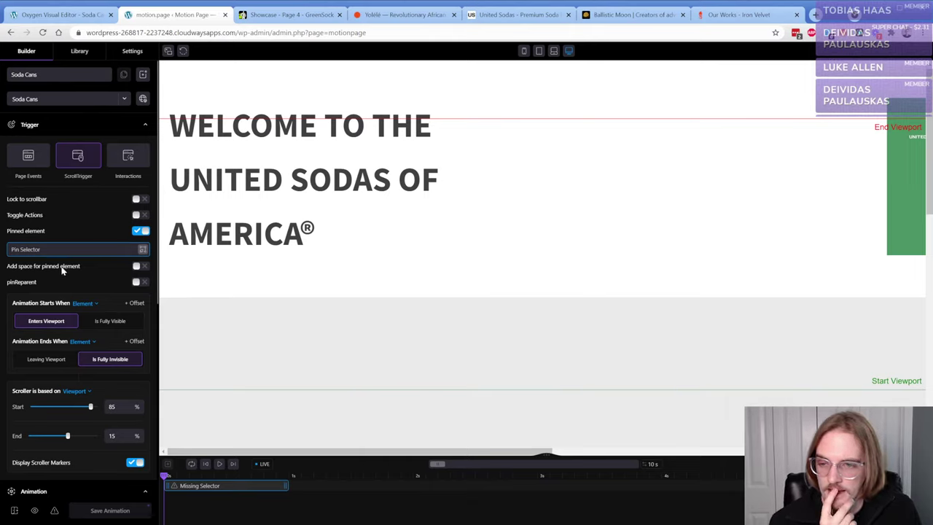
click(143, 250)
click(804, 178)
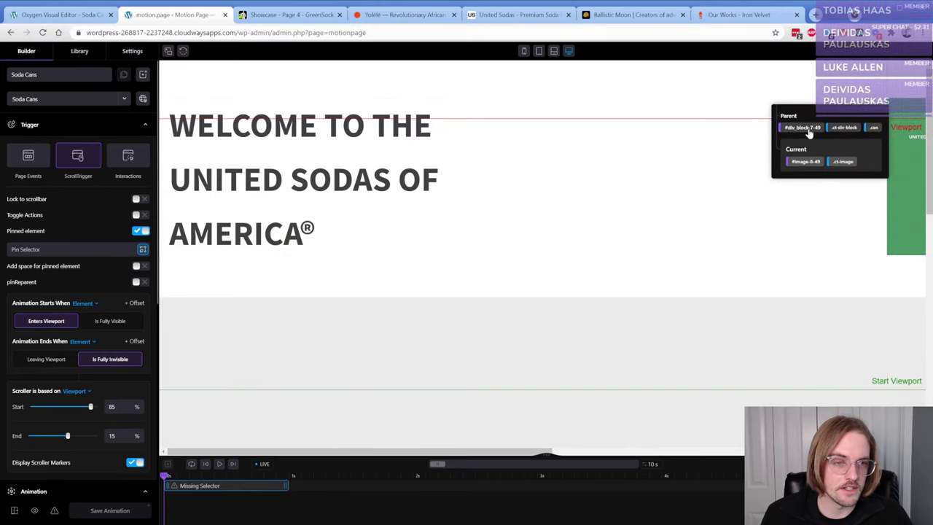
- Look up the can-wrapper div's ID in the Oxygen editor and set the motion.page pin selector to #div_block-6-49
key(ctrl+Page_Up)
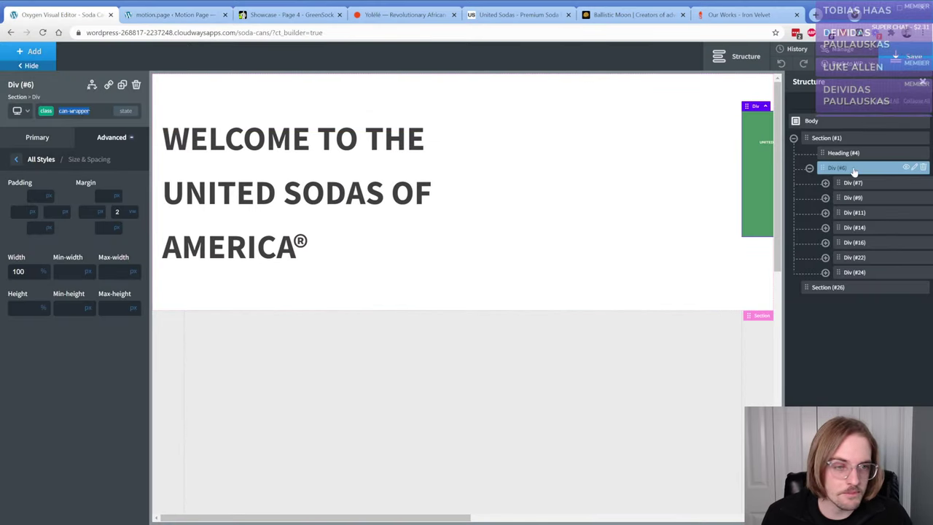
click(73, 111)
click(58, 151)
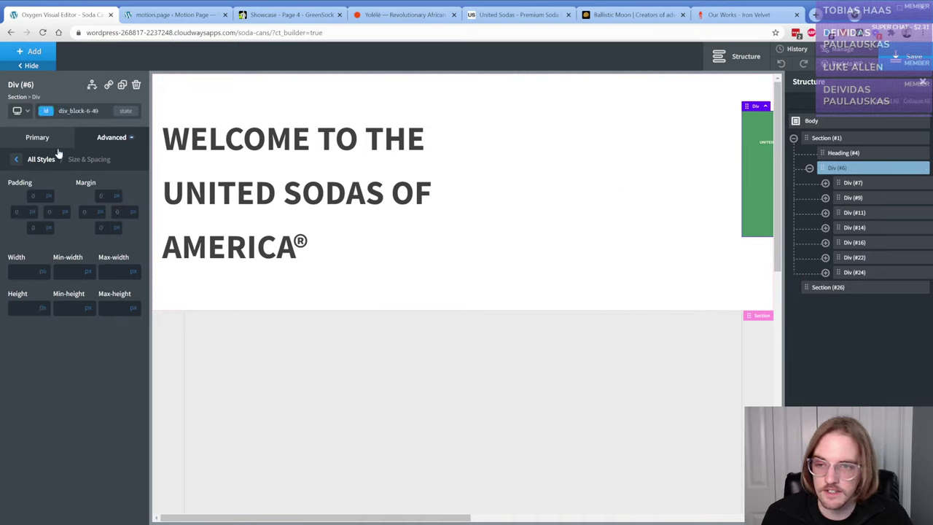
triple_click(83, 111)
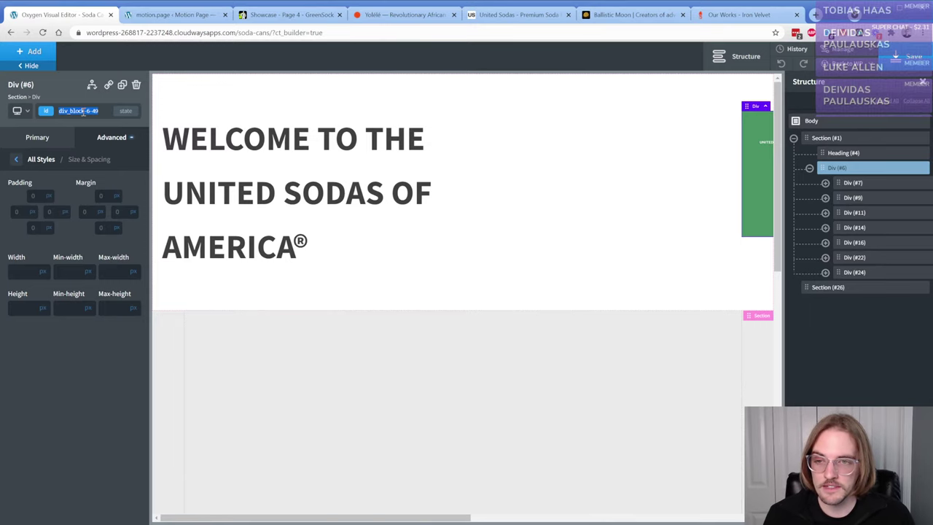
click(169, 14)
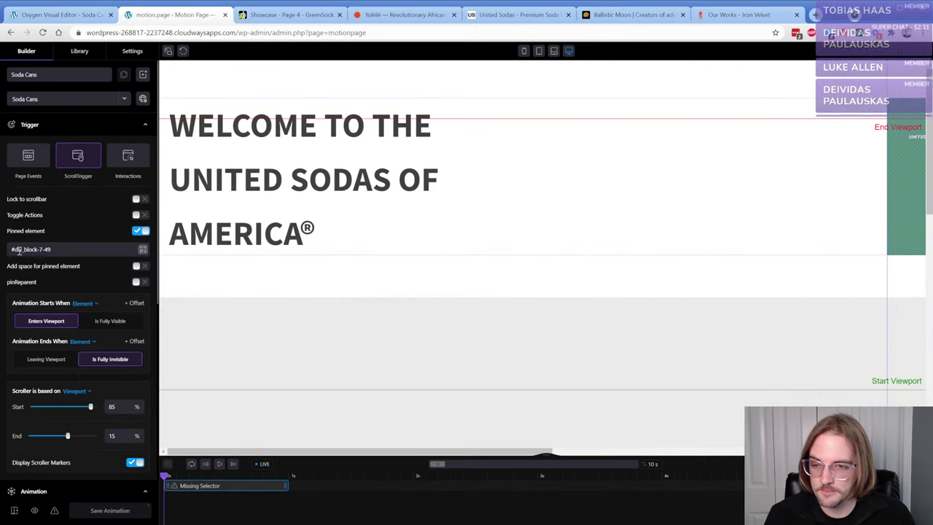
triple_click(66, 250)
text(#div_block-6-49)
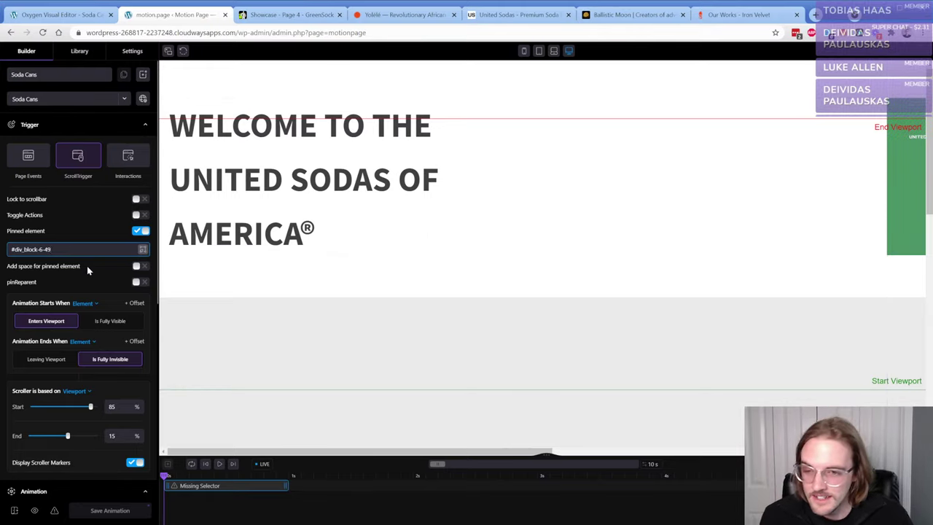
- Try the added space and pinReparent options for the pinned element, switching each off again
click(138, 266)
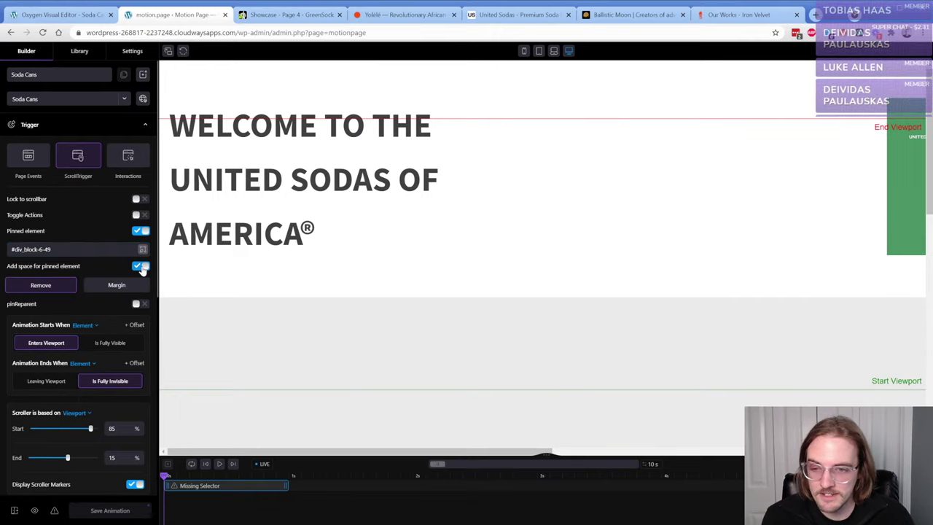
click(138, 267)
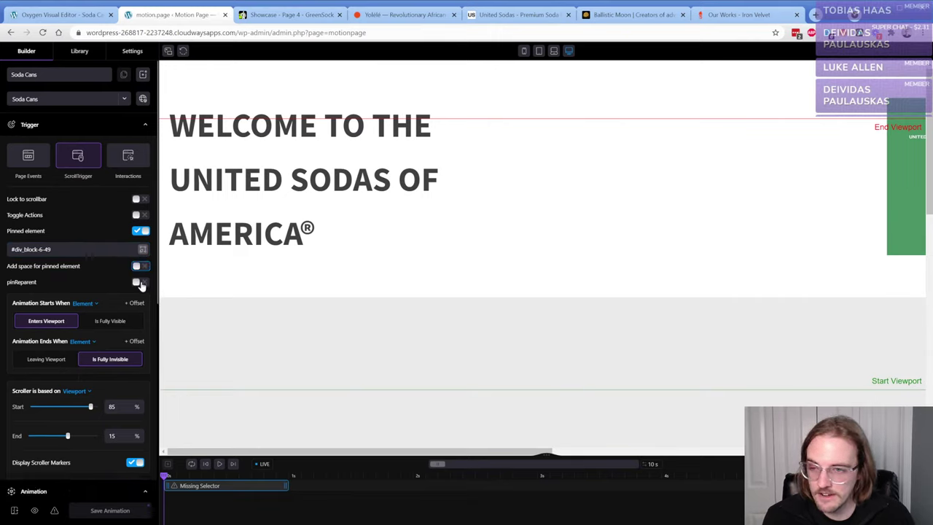
click(141, 283)
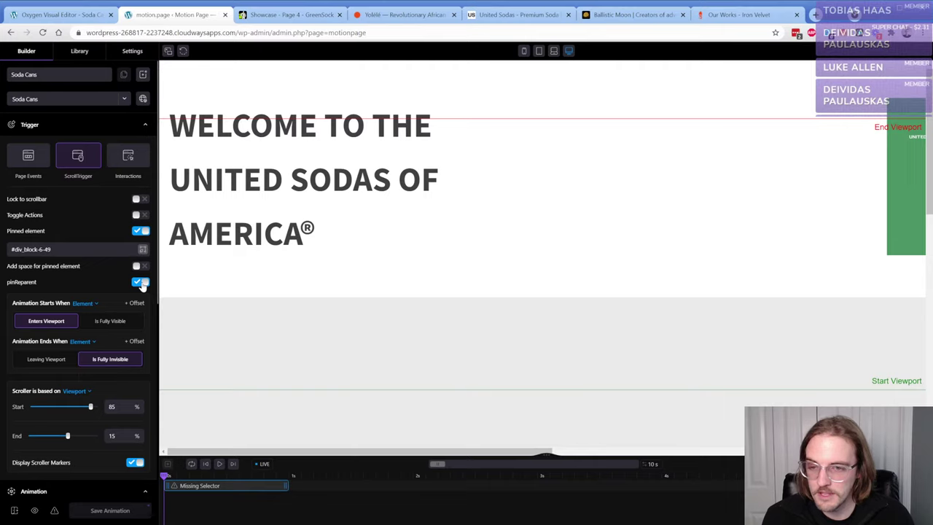
click(140, 283)
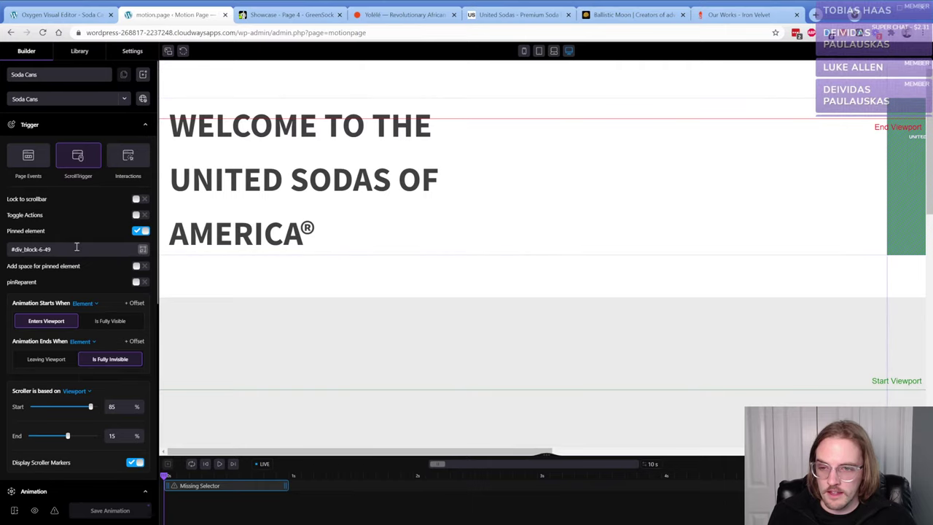
- Scan the preview for the green can and assign its image, #image-8-49, as the animation selector
scroll(369, 214, down, 2)
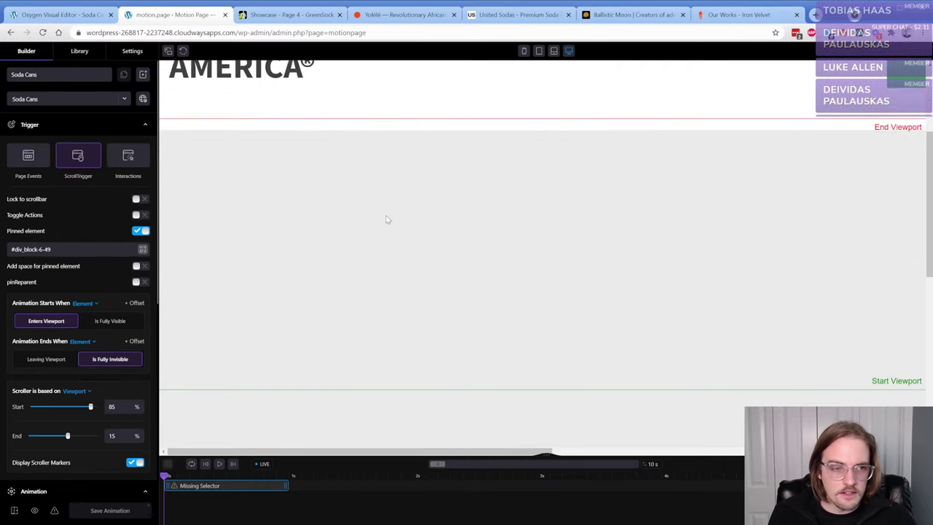
scroll(386, 222, up, 3)
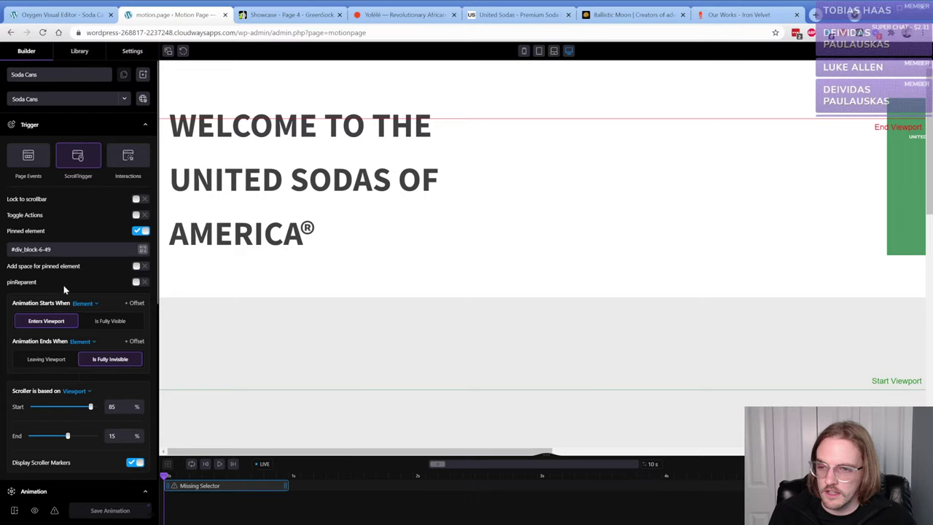
scroll(65, 283, down, 4)
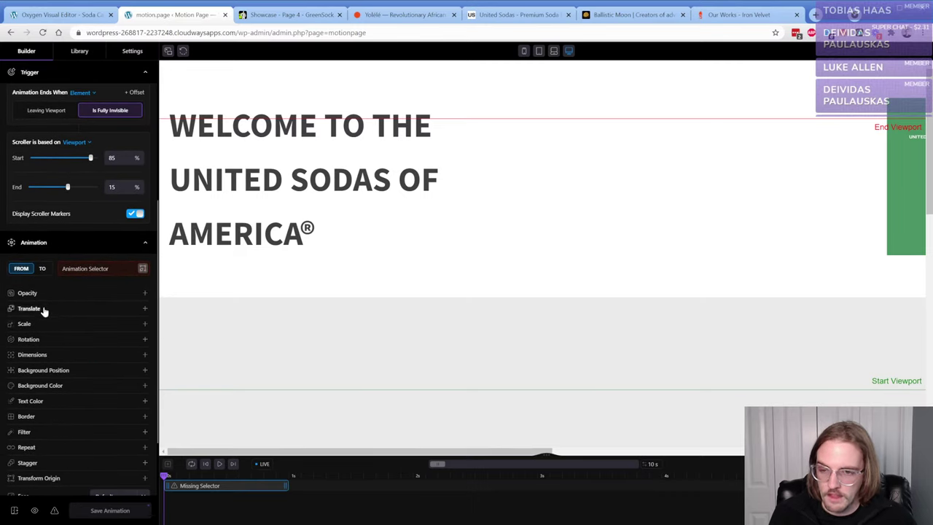
click(145, 270)
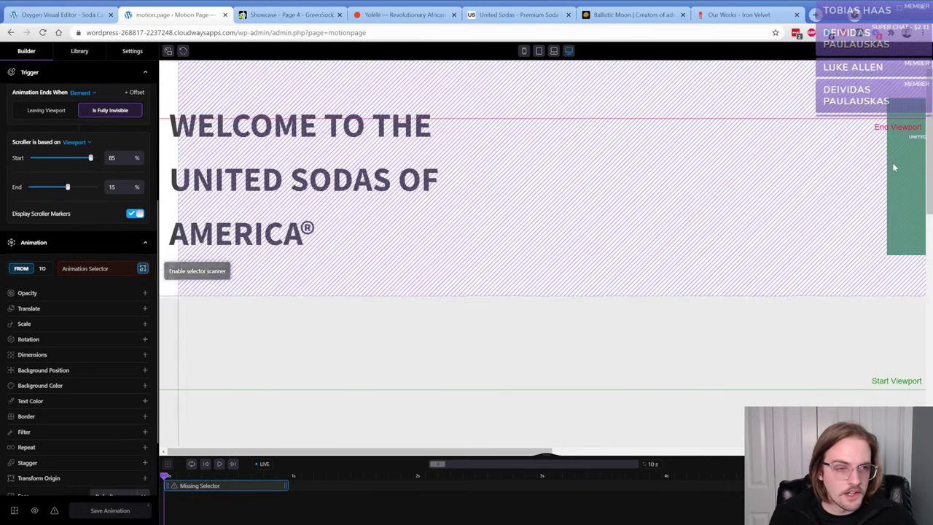
click(903, 164)
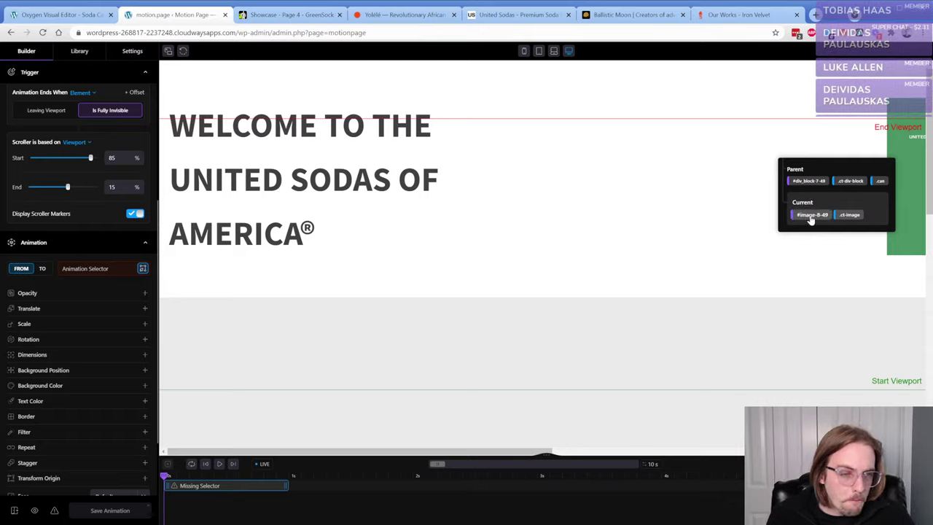
click(811, 216)
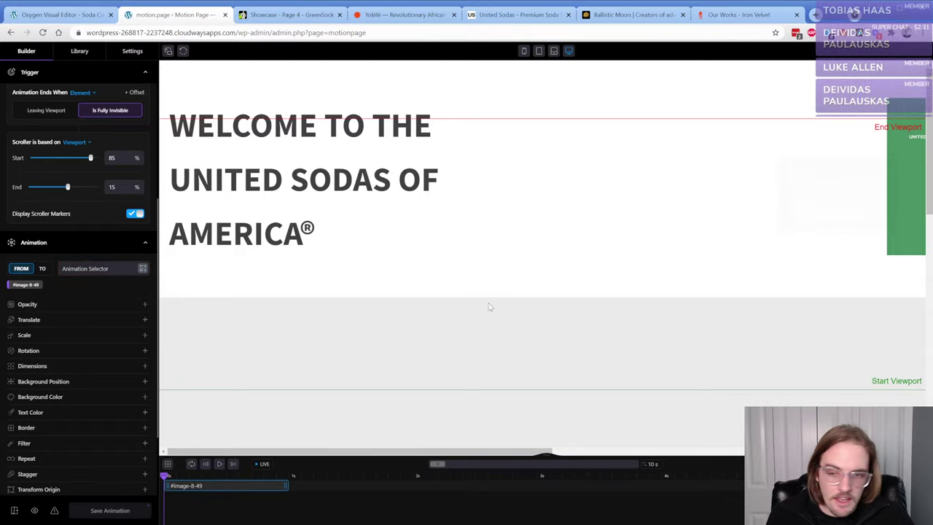
- Add Translate to the can image's From state, try a Y value of 25%, and clear it
click(36, 319)
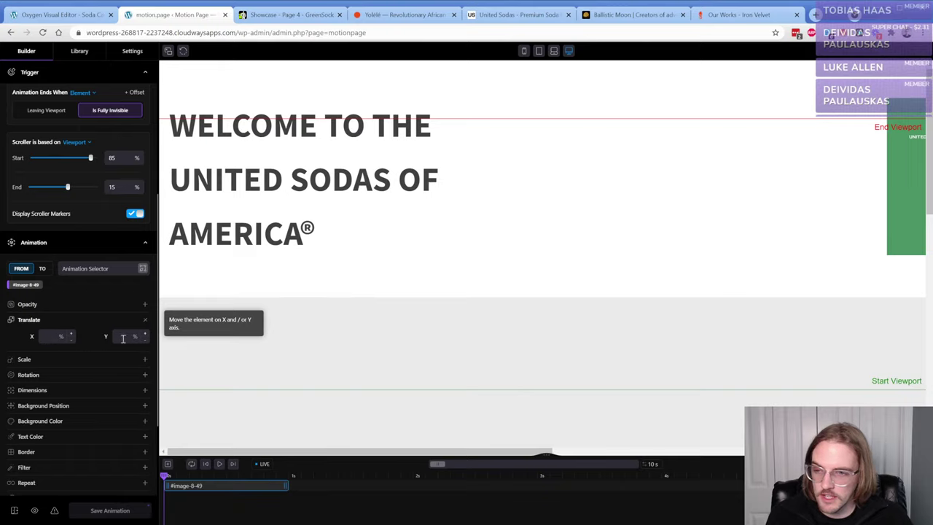
click(125, 336)
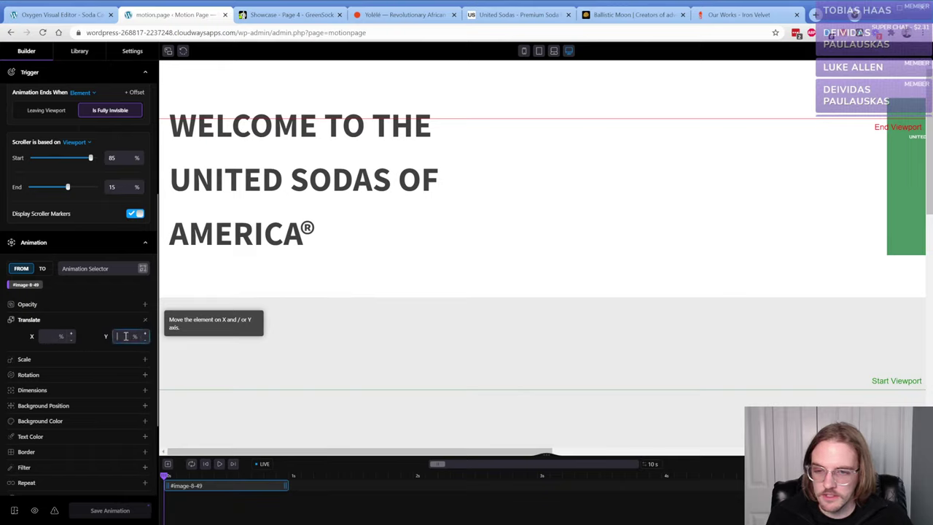
text(25)
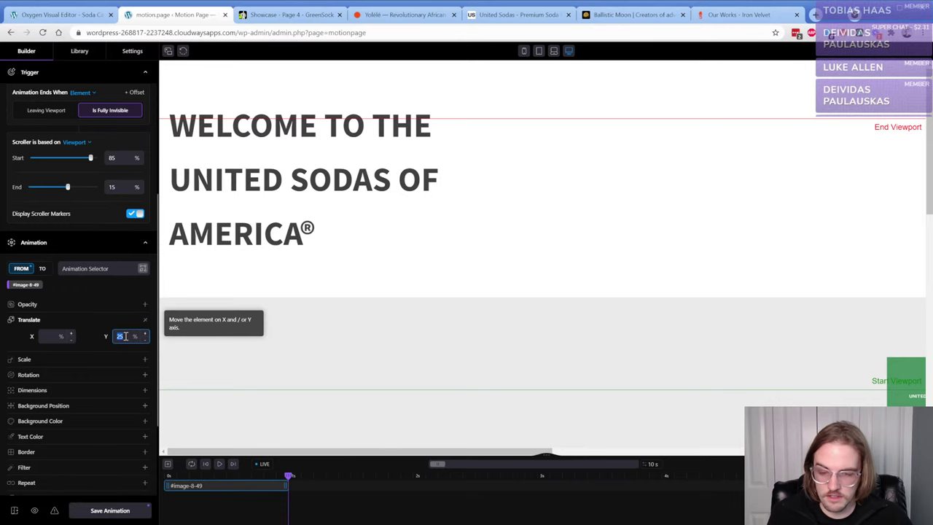
key(BackSpace)
key(shift+Tab)
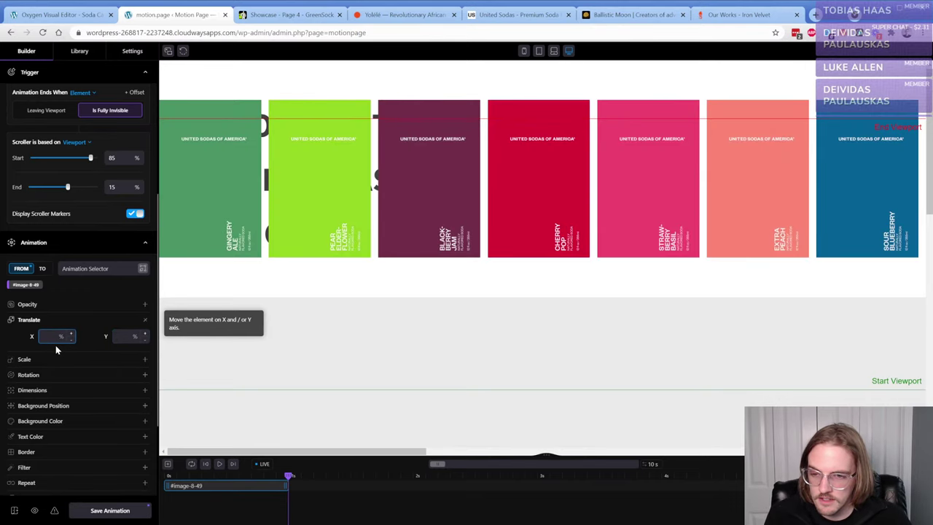
click(134, 339)
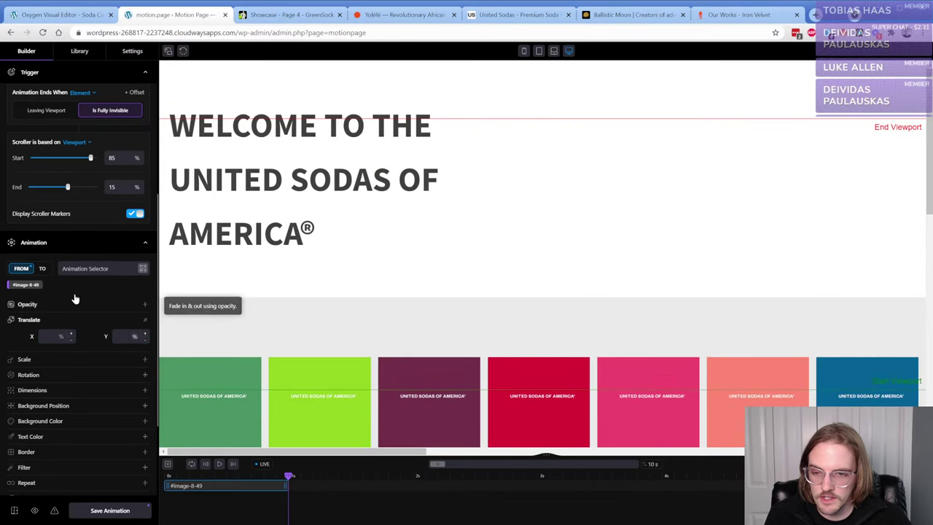
- Add Translate to the can image's To state, trying an X value of 15% and clearing it
click(43, 269)
click(43, 326)
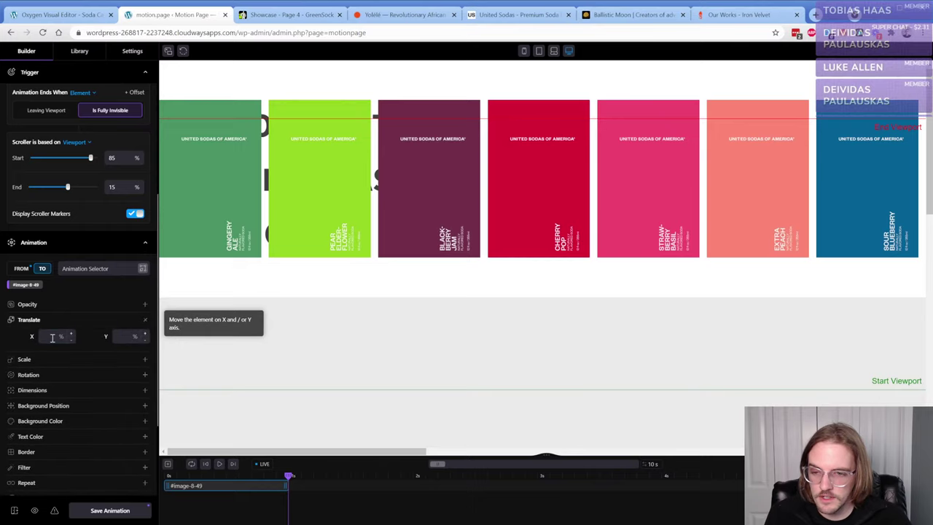
click(53, 338)
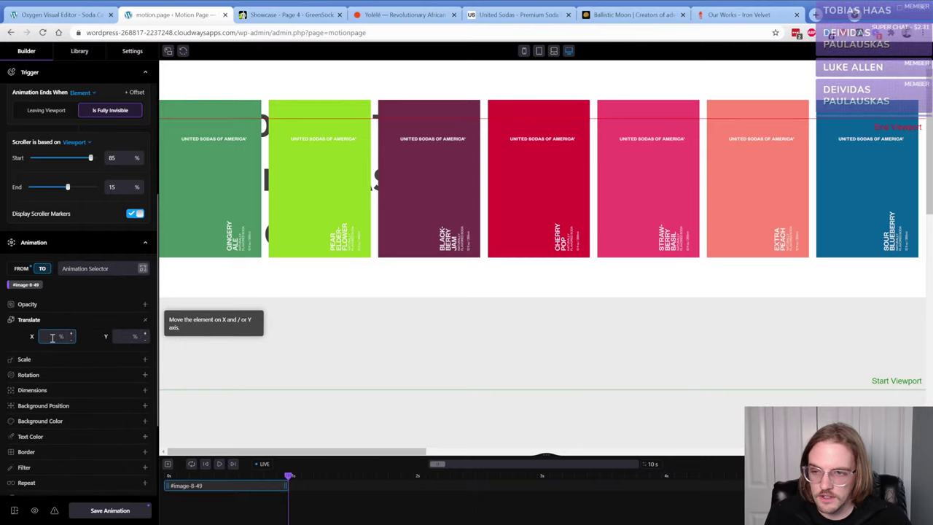
text(15)
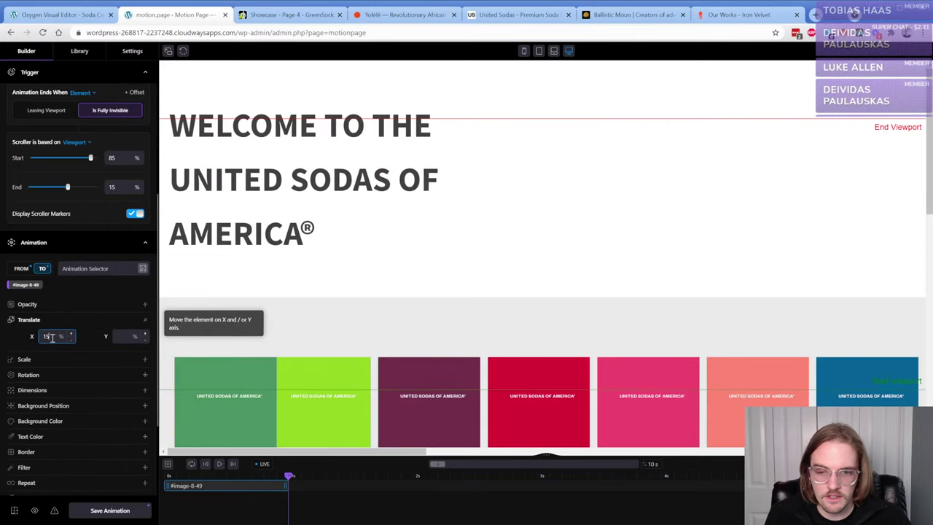
double_click(52, 338)
key(BackSpace)
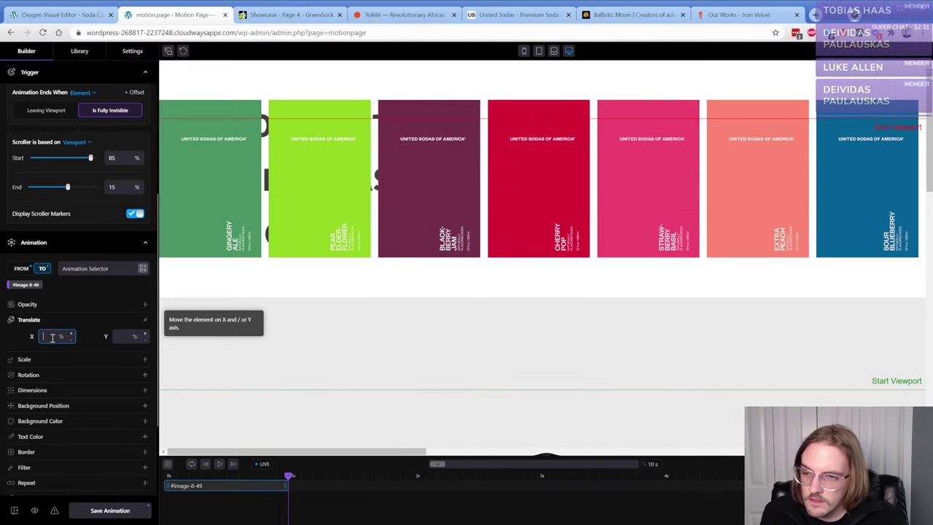
- Try a Y translation of 15% in the To state, clear it, and set X to -15%
click(124, 337)
text(15)
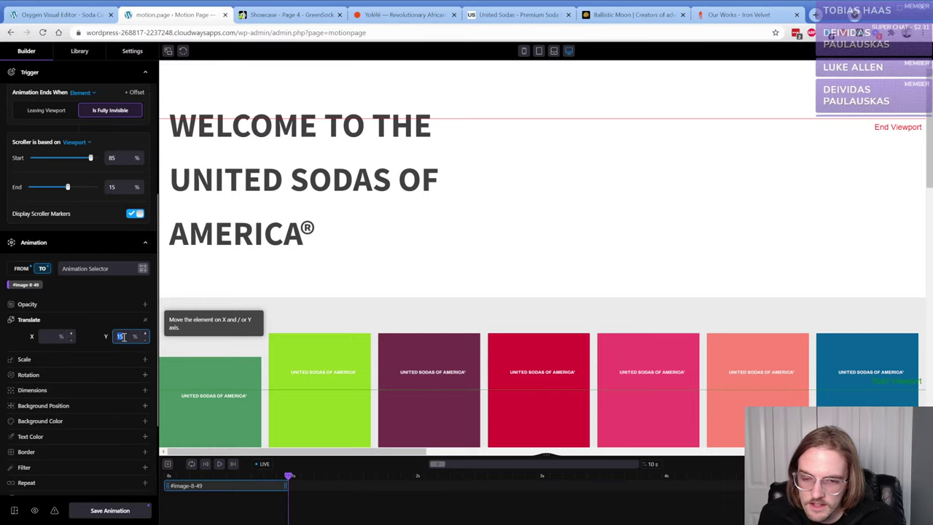
key(BackSpace)
click(51, 337)
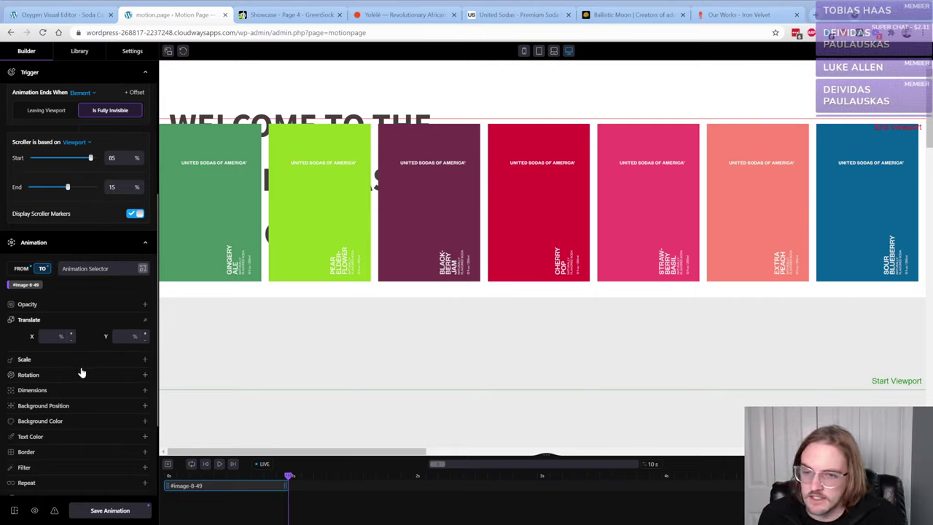
click(52, 336)
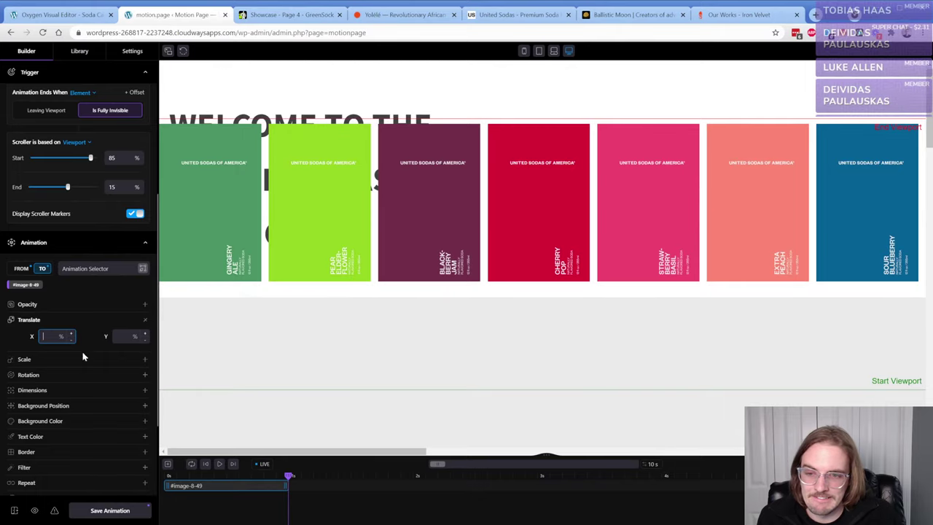
text(-15)
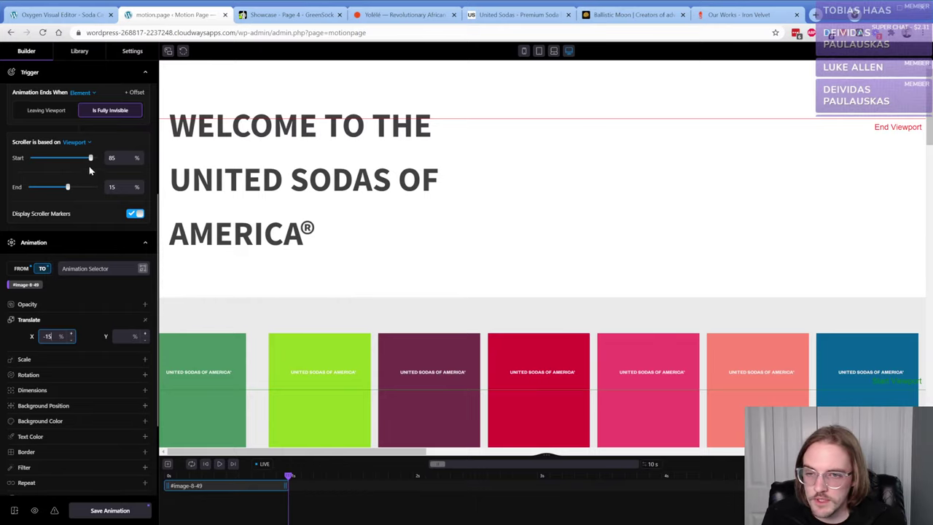
- Set the viewport scroller's start to 100%, after trying 125%, and its end to 0%
double_click(119, 157)
text(125)
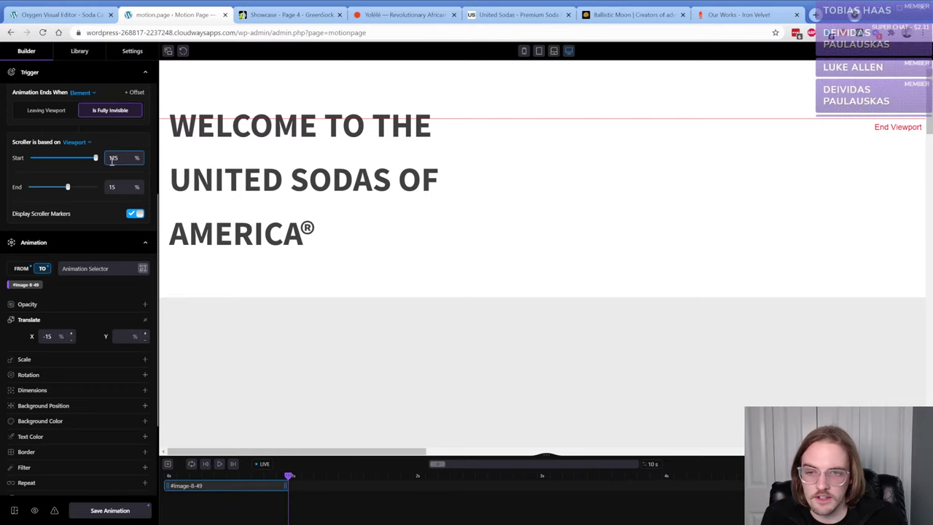
double_click(121, 157)
text(100)
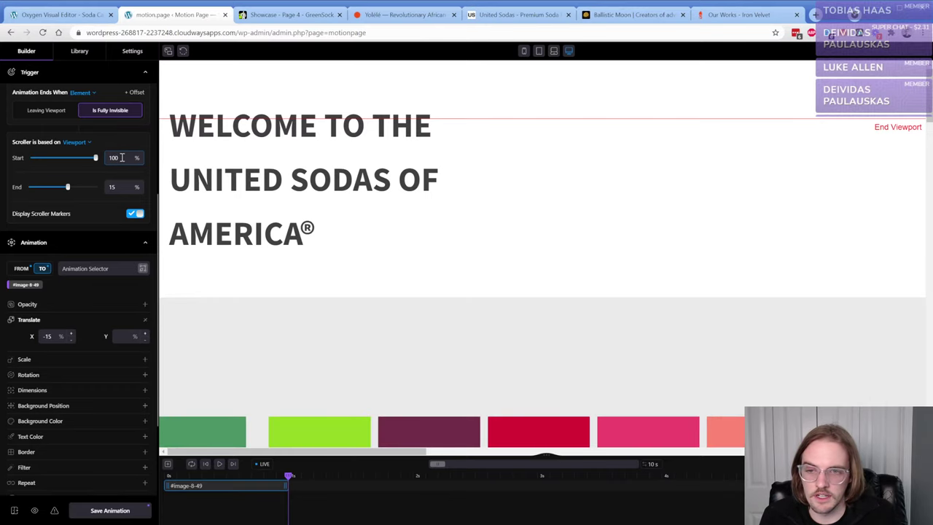
key(Tab)
text(0)
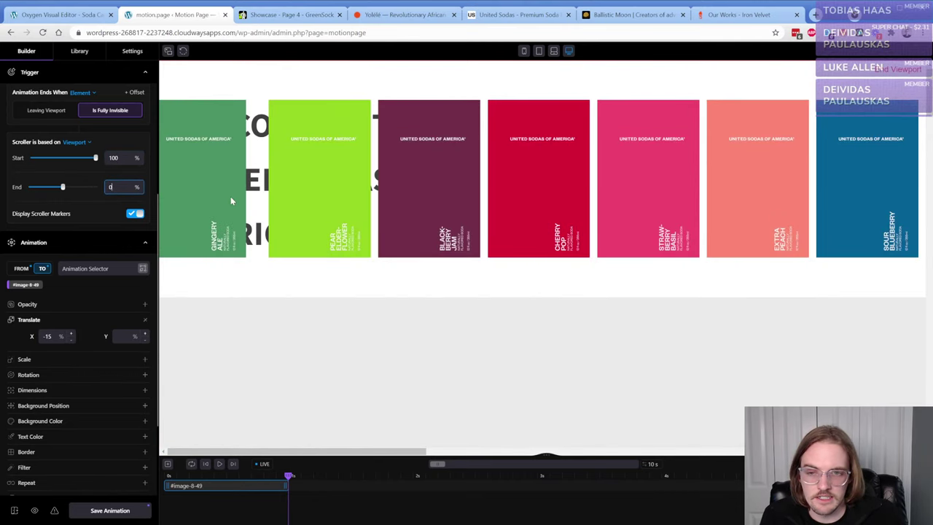
- Remove the #image-8-49 animation selector and try toggling the pinned element and its added space off and on
click(36, 287)
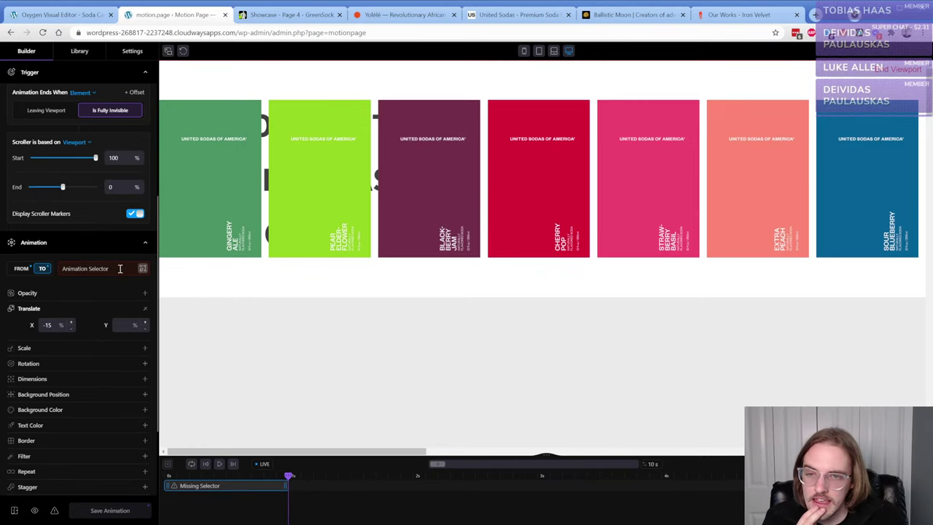
scroll(119, 268, up, 5)
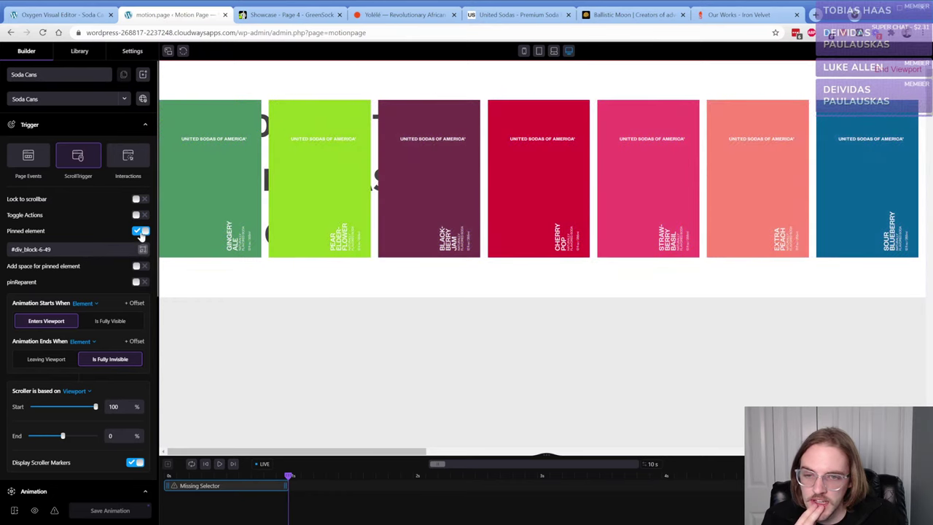
click(141, 232)
click(141, 232)
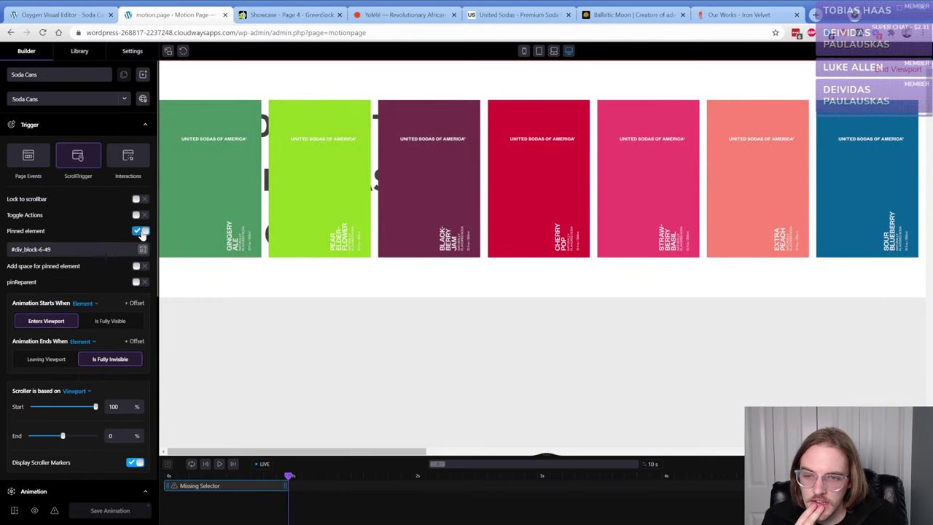
click(139, 267)
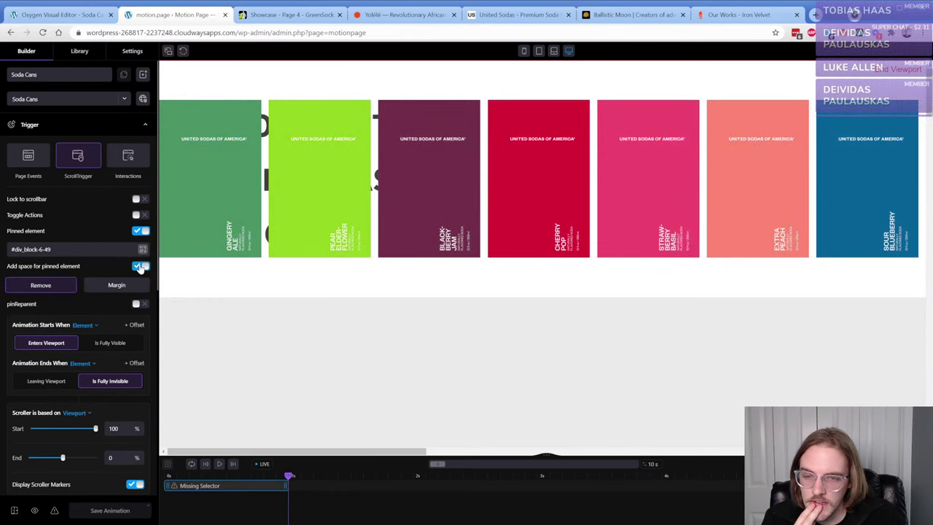
click(139, 266)
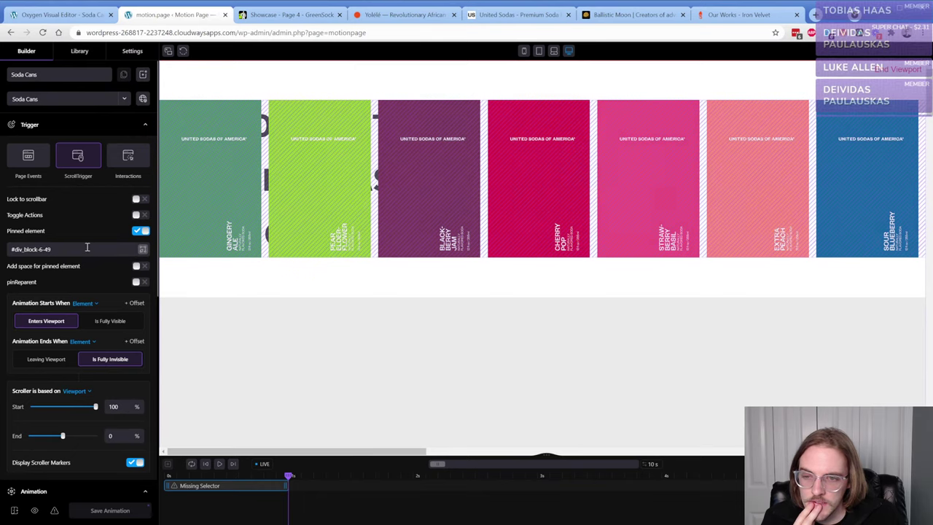
- Clear the pinned element's selector and re-enter #div_block-6-49
triple_click(88, 249)
key(BackSpace)
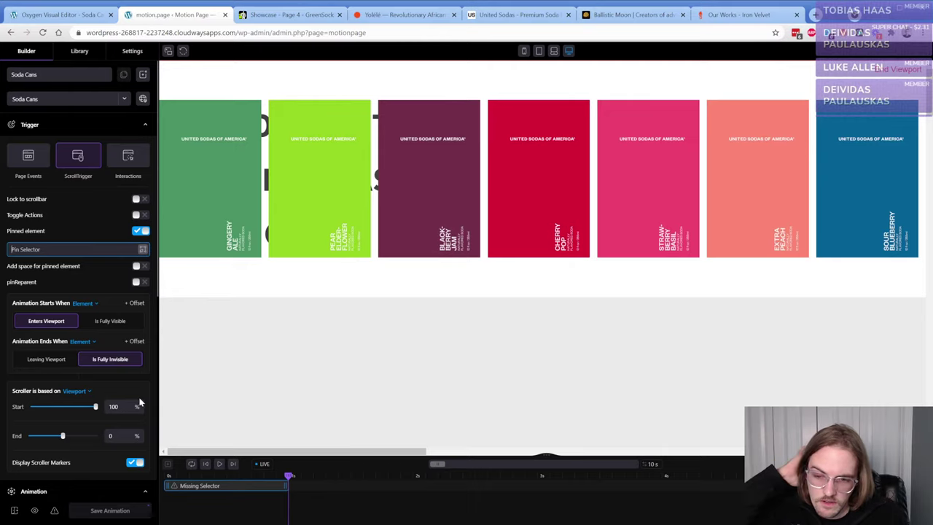
click(201, 484)
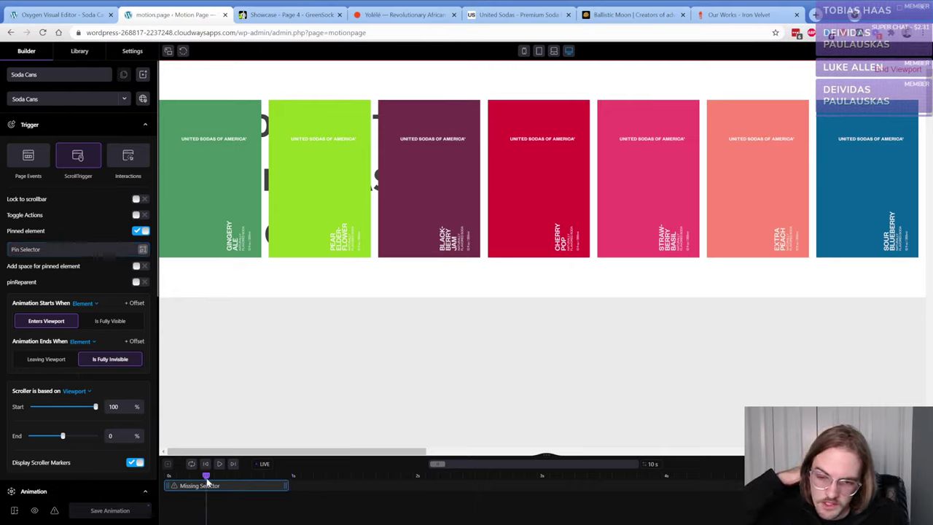
click(45, 248)
key(ctrl+v)
- Pick the green Gingery Ale can in the preview and assign its #image-8-49 ID as the animation selector
scroll(55, 314, down, 4)
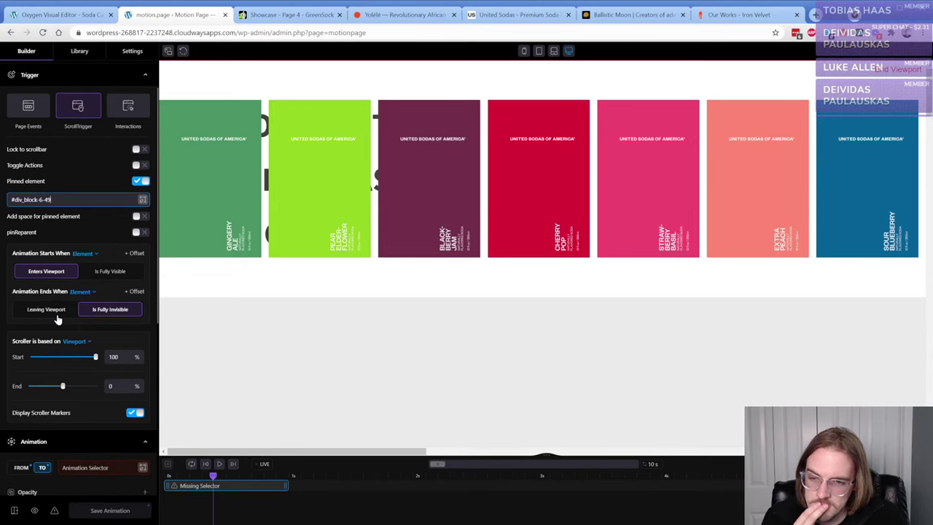
scroll(58, 317, down, 1)
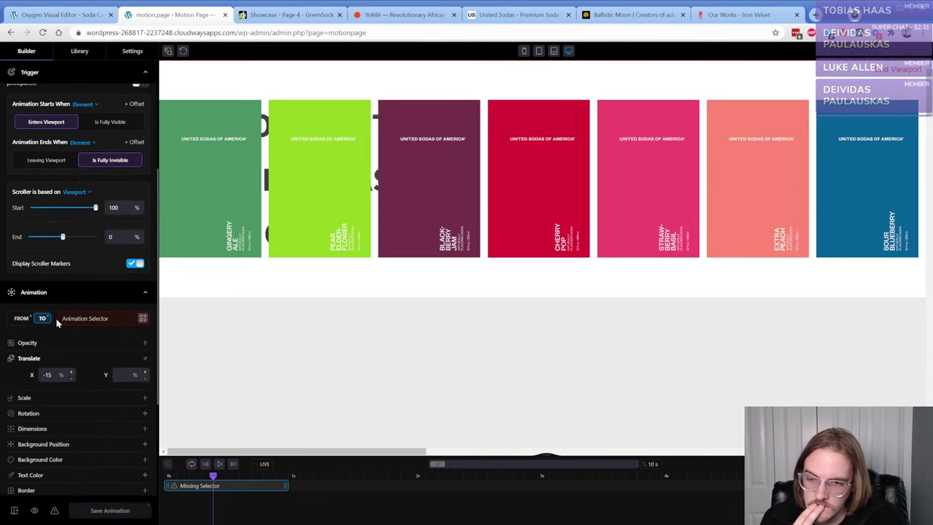
click(143, 318)
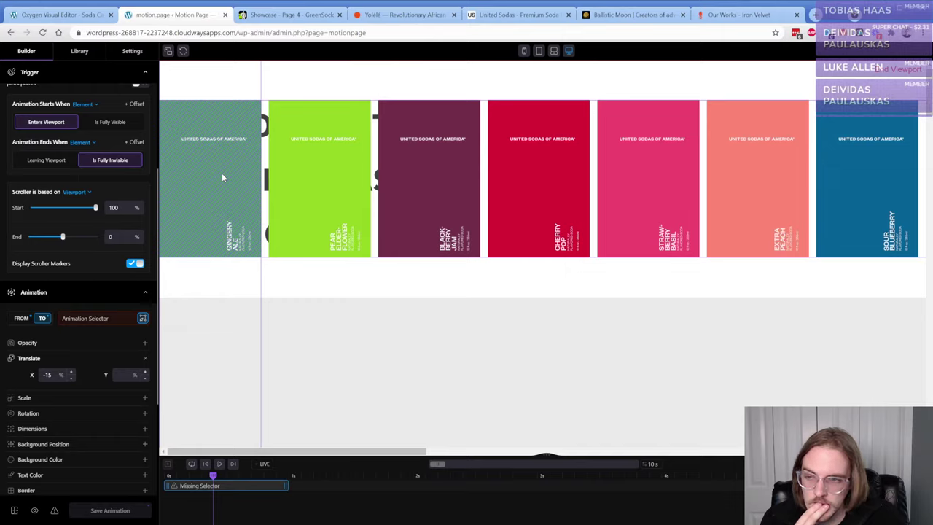
click(223, 178)
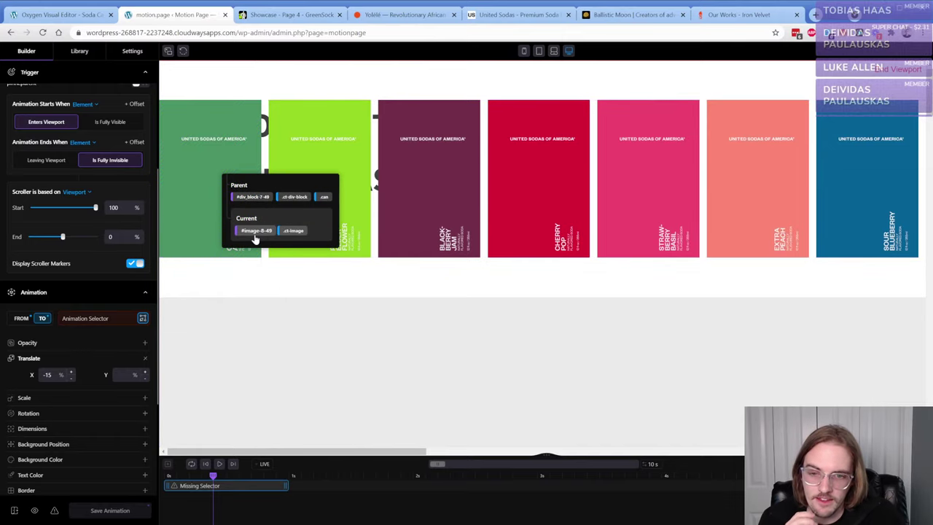
click(254, 233)
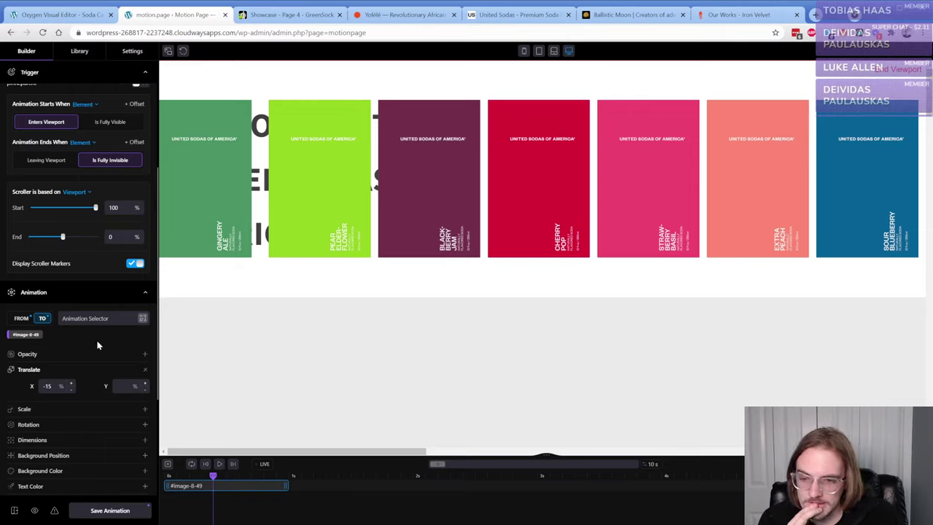
- Add Stagger to the animation, turn on the live preview, and save the animation
scroll(70, 371, down, 3)
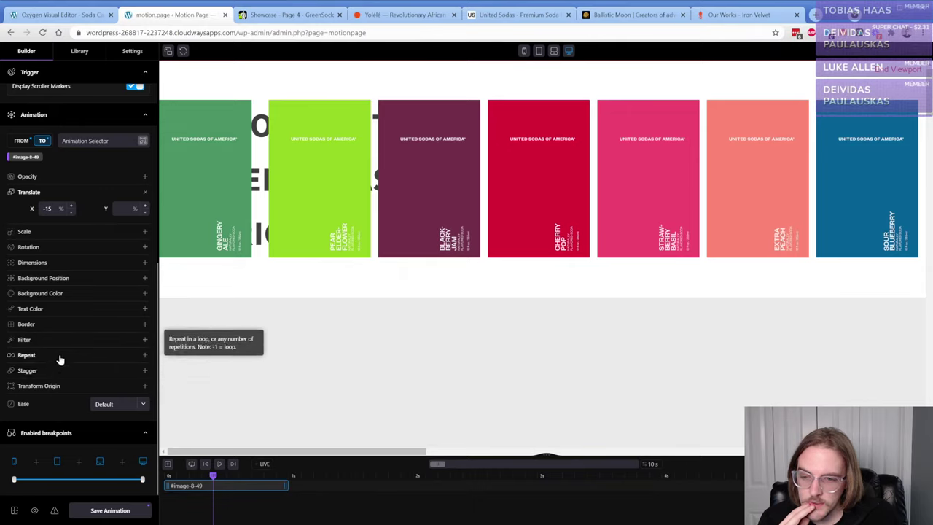
click(60, 371)
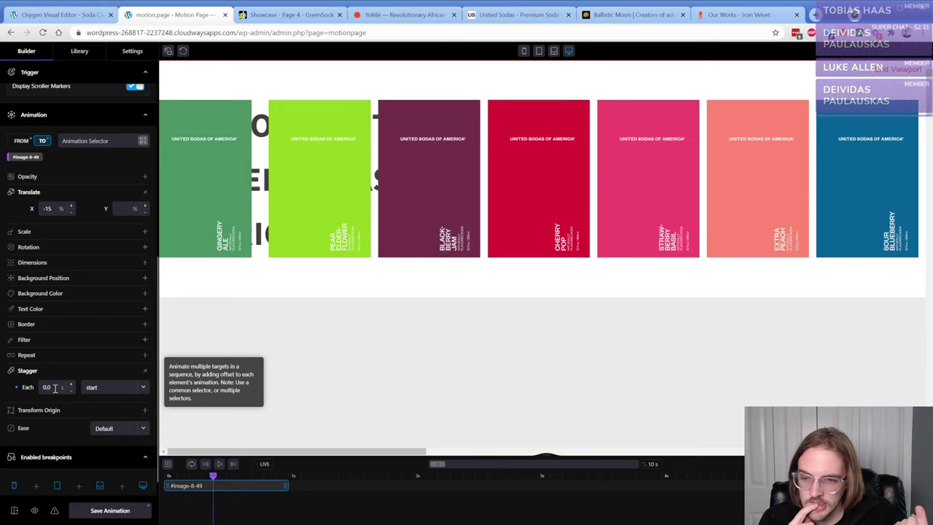
click(265, 464)
click(129, 510)
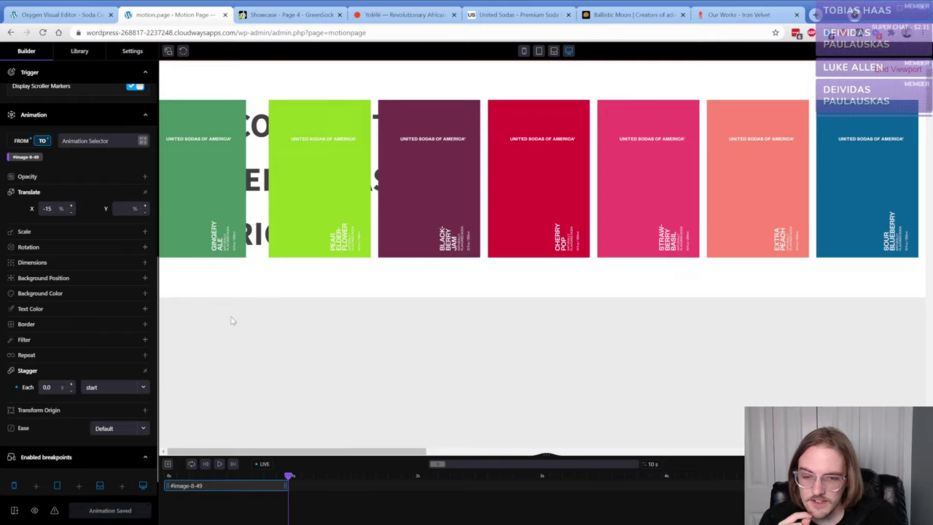
- Rewind the timeline, extend the #image-8-49 clip to 3 s for a live preview, and shorten it to about 1.1 s
drag(289, 475, 165, 475)
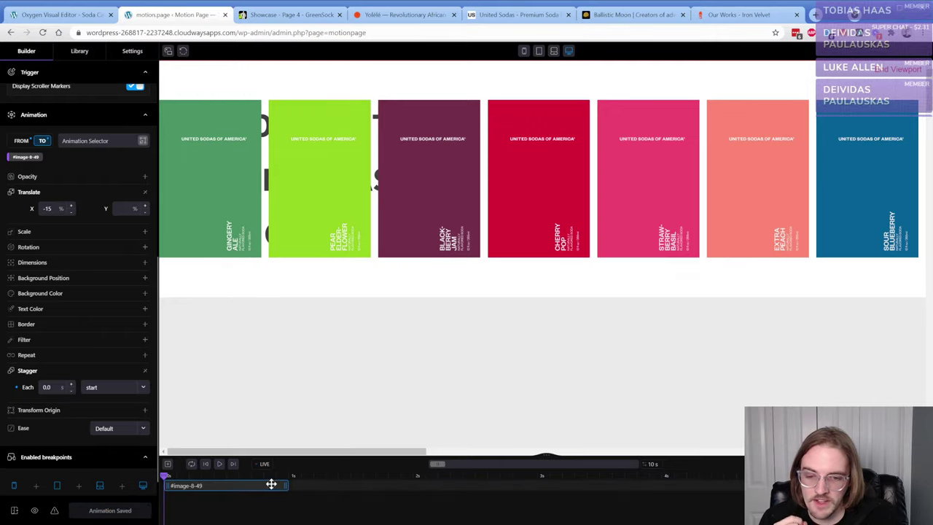
drag(287, 484, 536, 485)
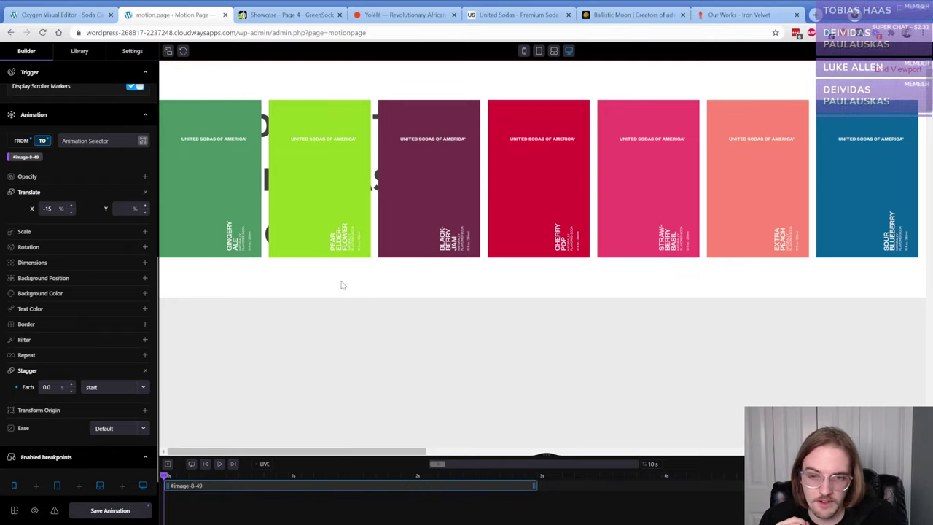
click(267, 464)
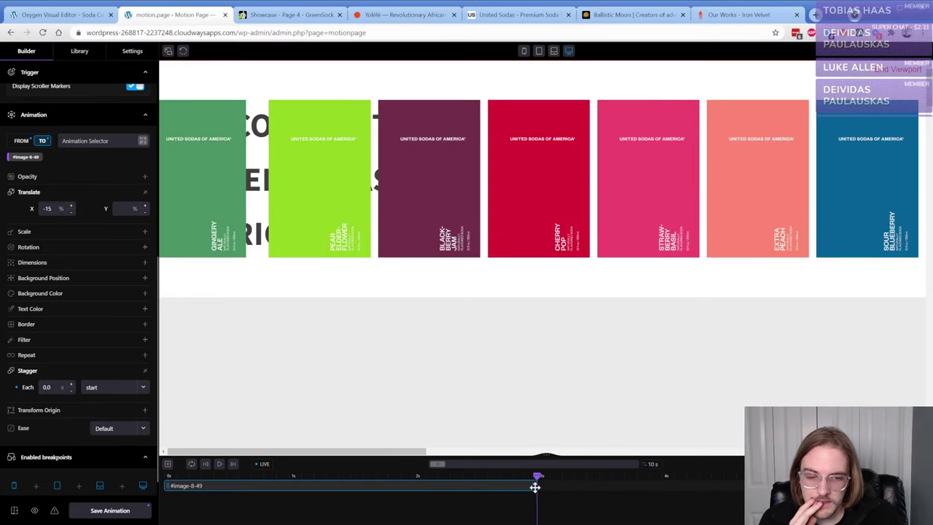
drag(534, 485, 296, 486)
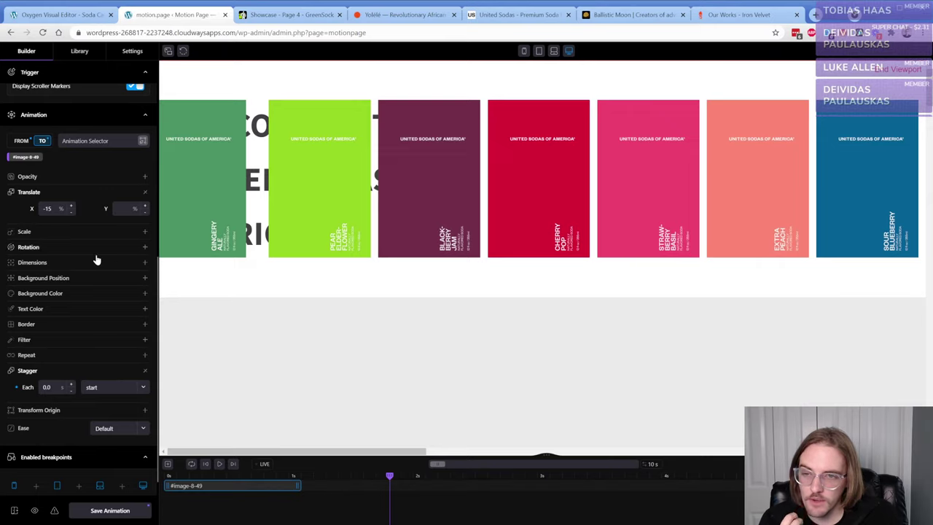
- Replace the animation selector with .can-wrapper and save the animation
scroll(33, 259, up, 2)
click(31, 257)
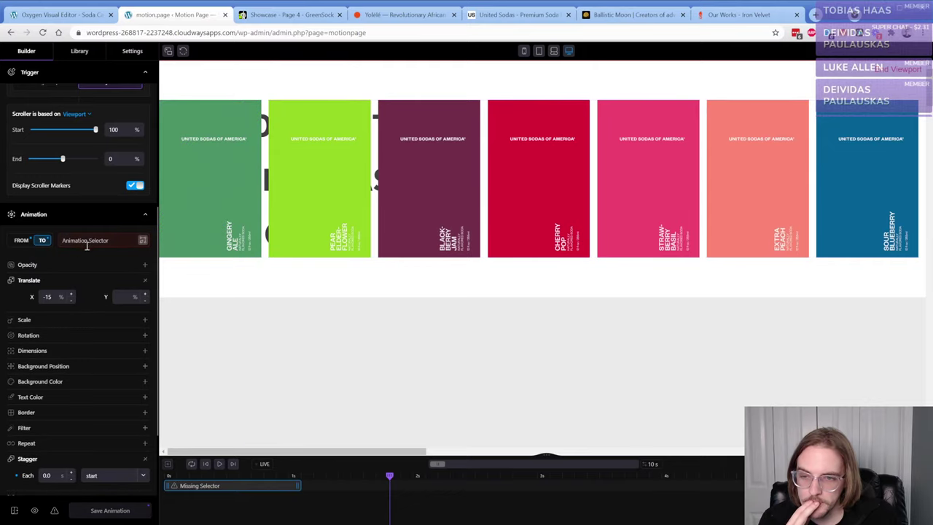
text(.can-wrapper)
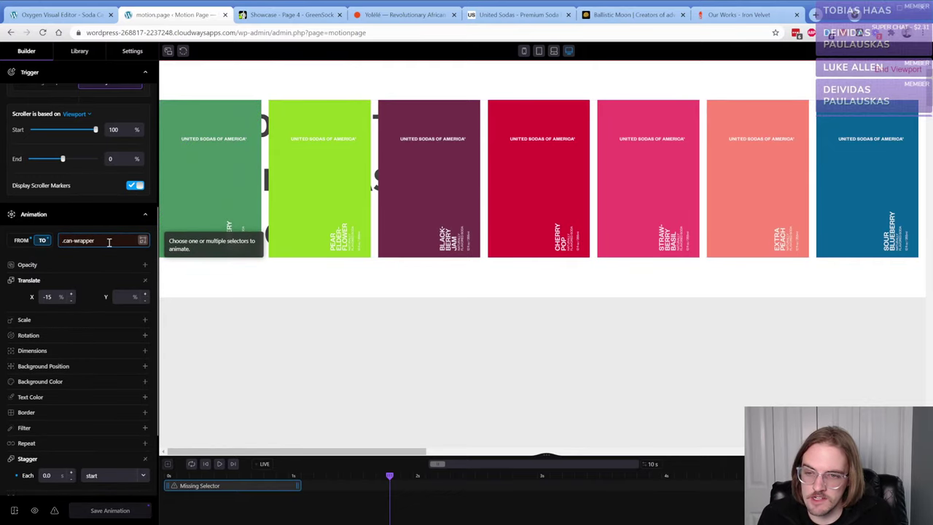
key(Return)
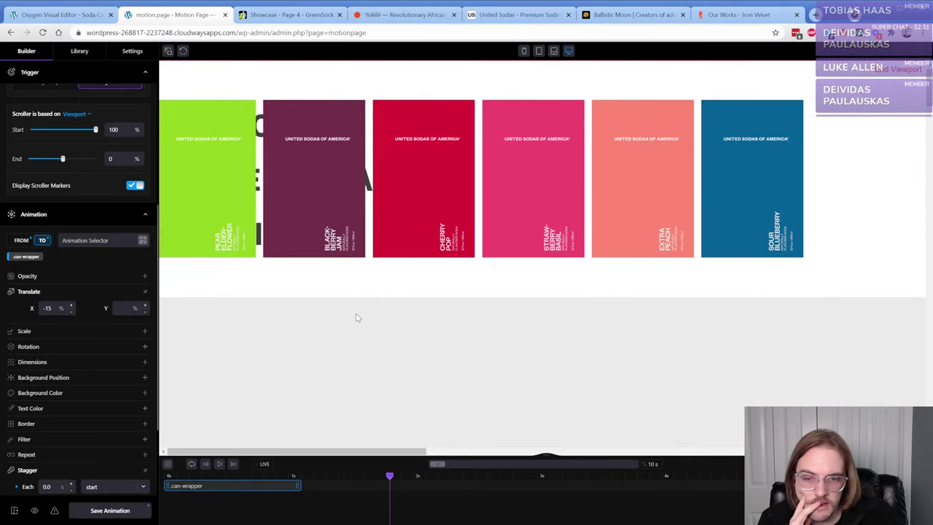
key(ctrl+s)
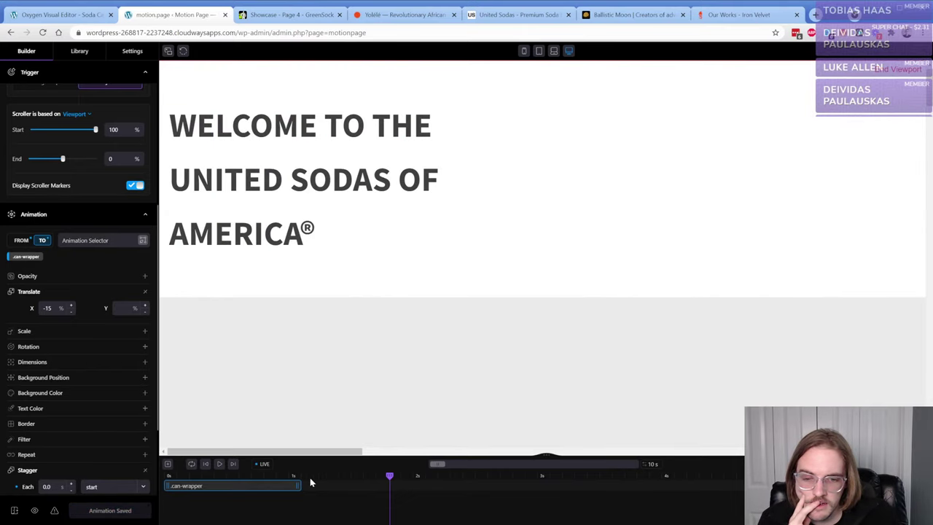
- Preview the .can-wrapper animation live by scrubbing the timeline and scrolling through the page
drag(391, 475, 281, 474)
click(267, 464)
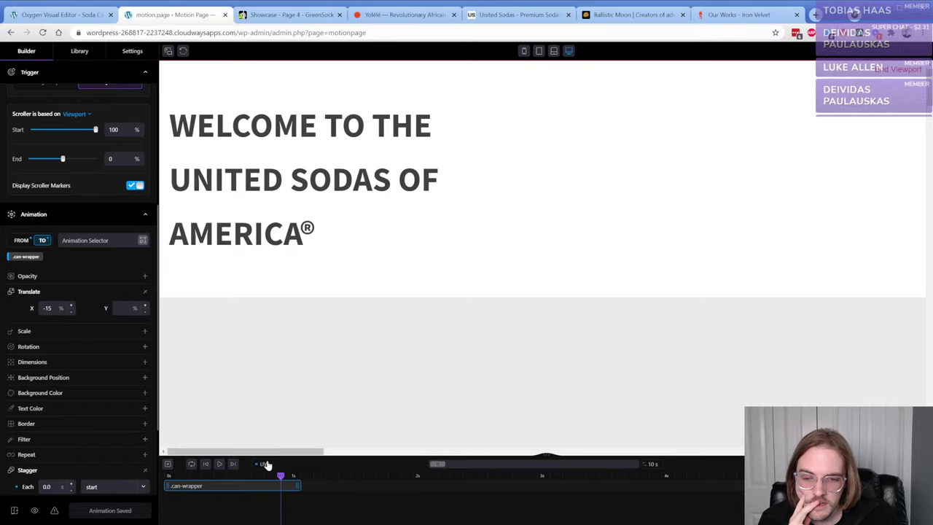
scroll(356, 375, down, 5)
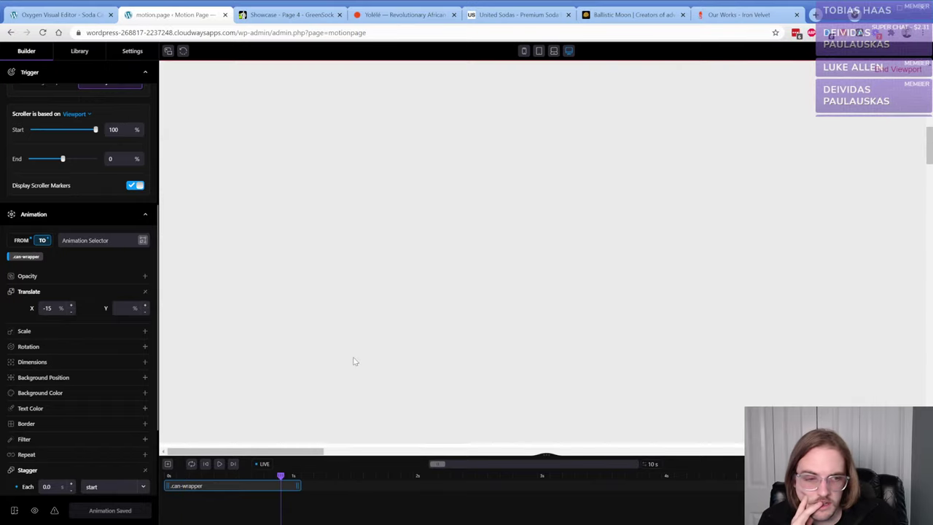
scroll(355, 360, down, 5)
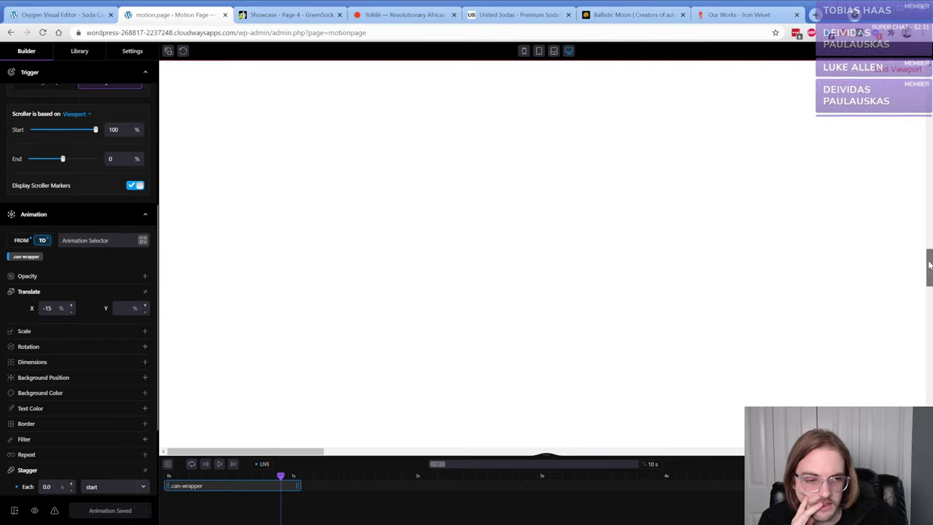
drag(929, 267, 929, 219)
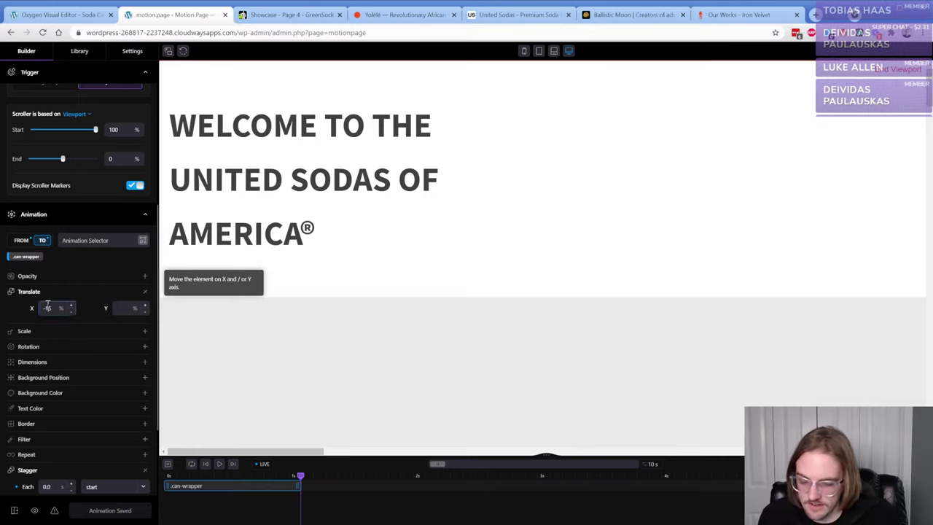
- Clear the To state's X translation, scrub the timeline to check the page, and set X back to -15%
key(BackSpace)
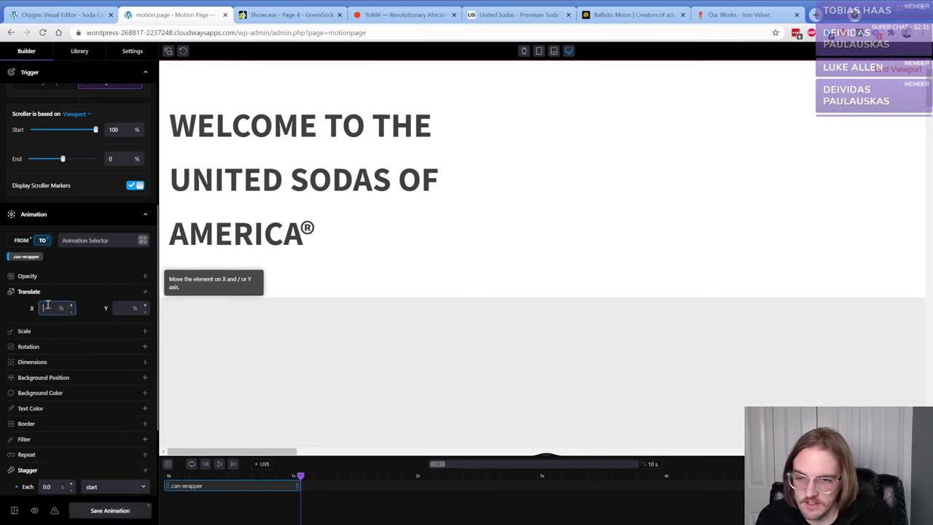
drag(292, 476, 191, 475)
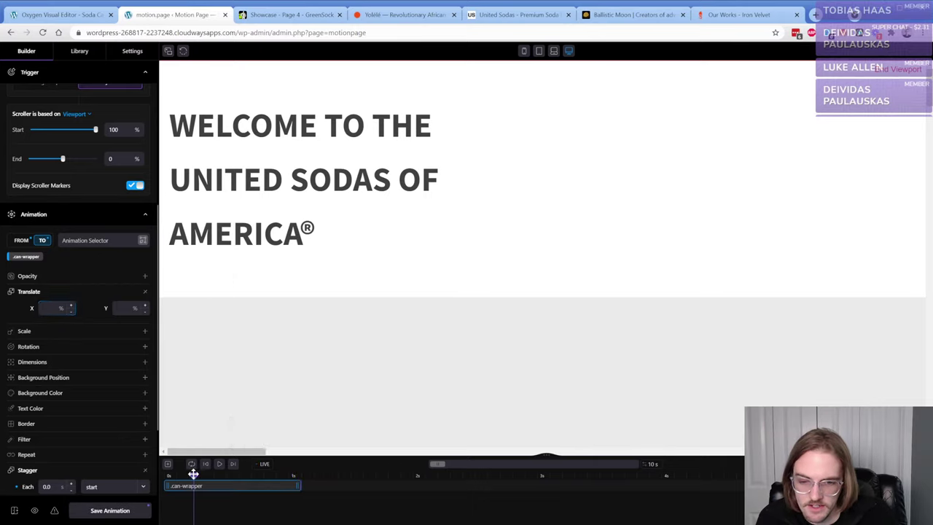
drag(237, 452, 188, 433)
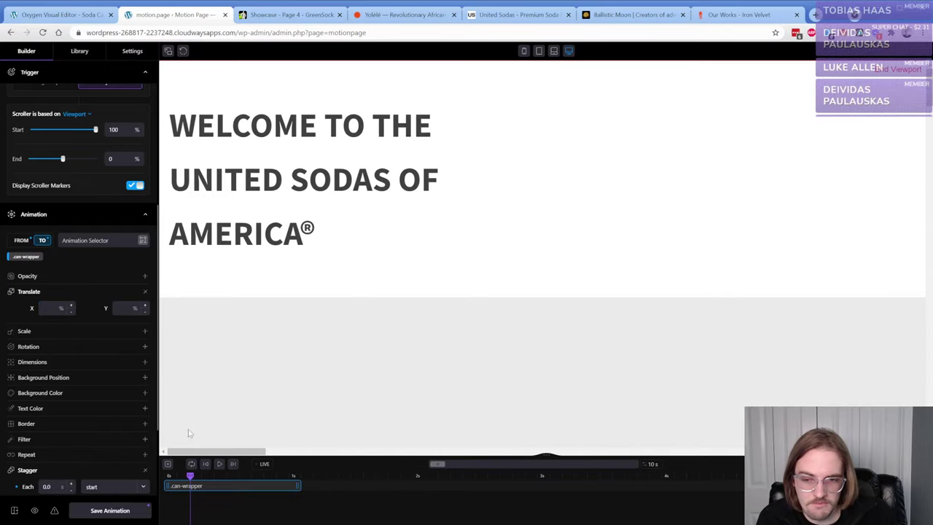
click(49, 308)
text(-15)
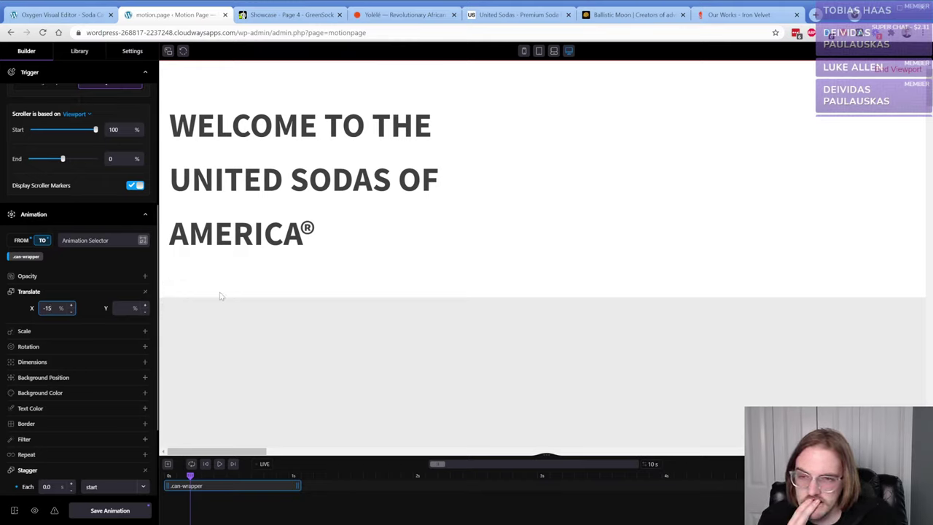
- Remove the .can-wrapper animation selector and return the playhead to the timeline's start
click(34, 258)
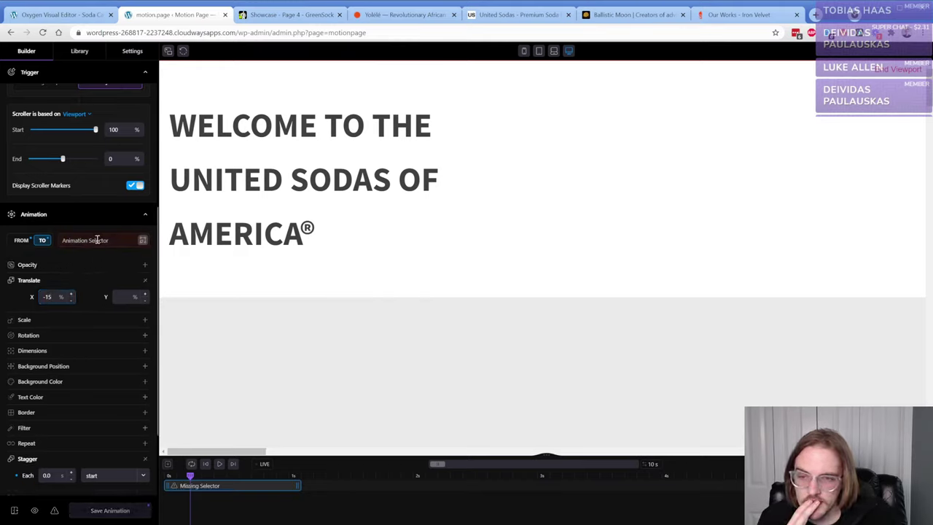
drag(191, 476, 167, 475)
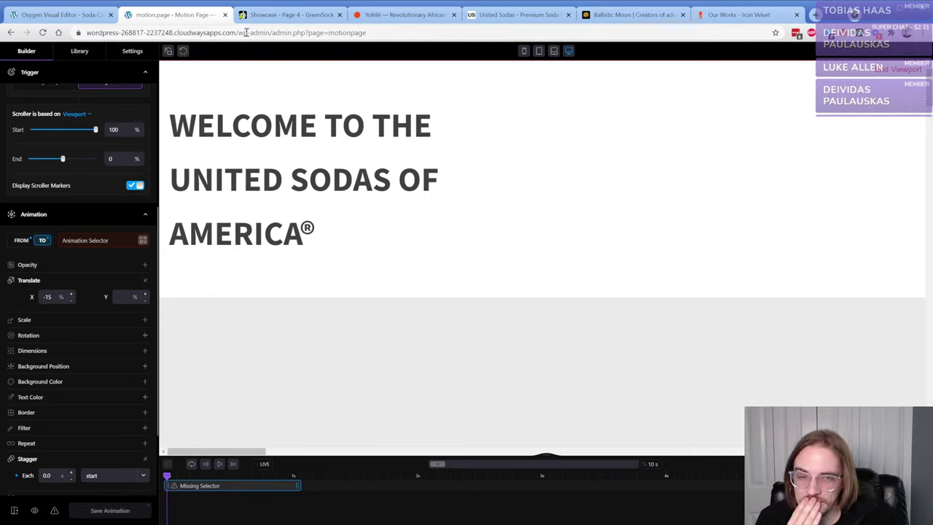
- Switch to the Oxygen editor and open the Soda Cans page's front end in its own tab
key(ctrl+shift+Tab)
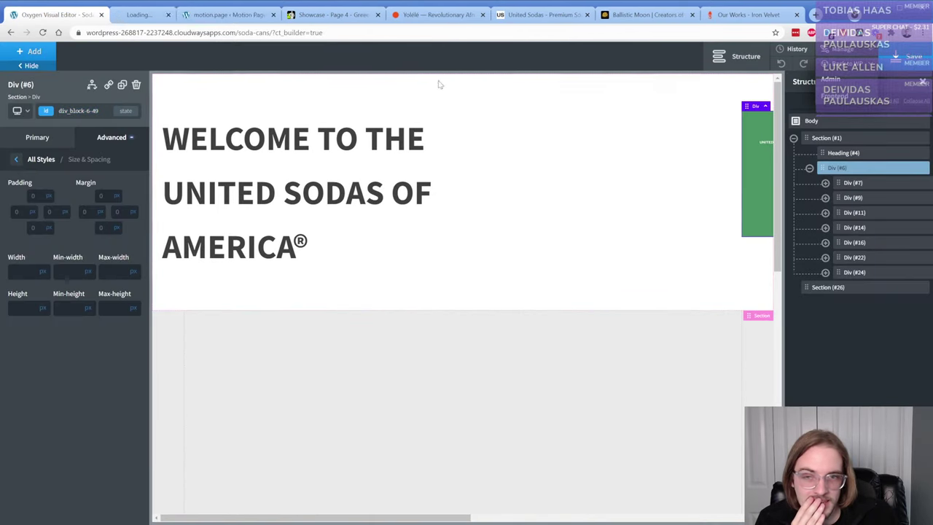
click(175, 17)
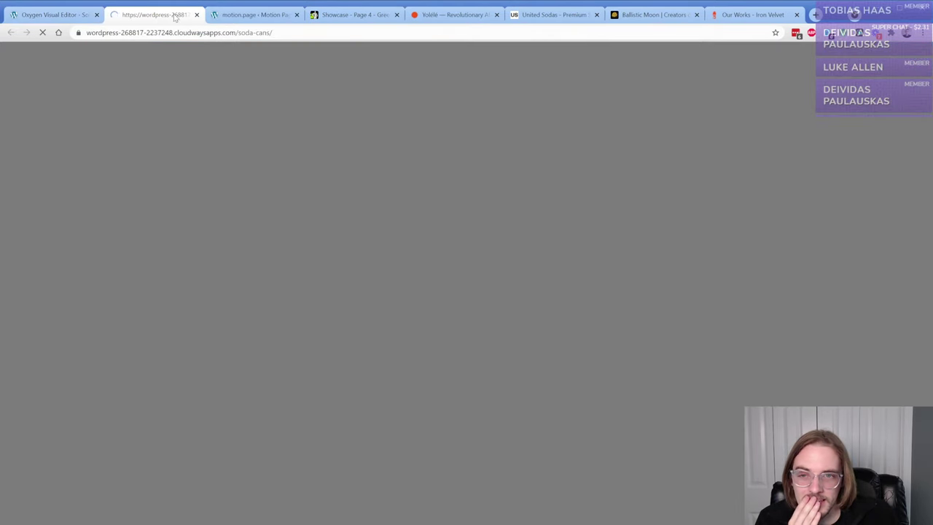
- Scroll through the Soda Cans front-end page to check where the cans appear
scroll(274, 183, down, 5)
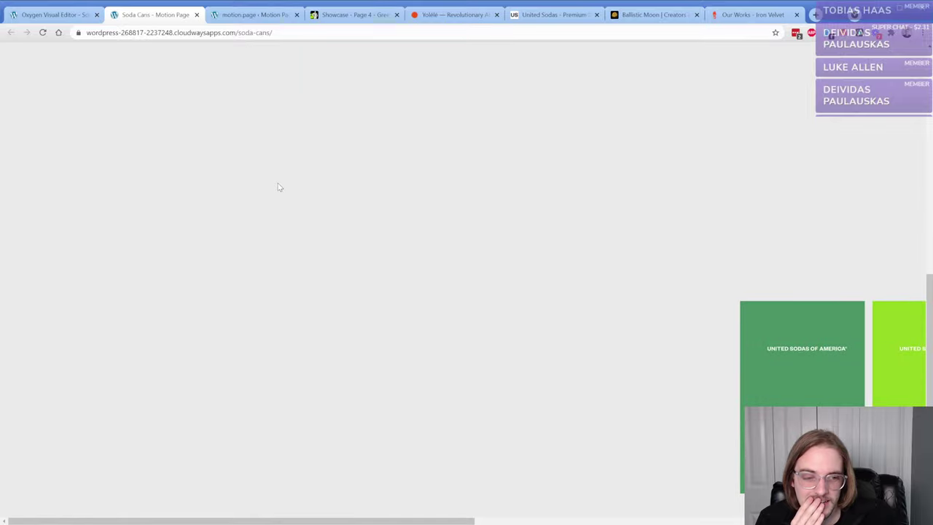
drag(473, 521, 350, 438)
scroll(365, 437, up, 5)
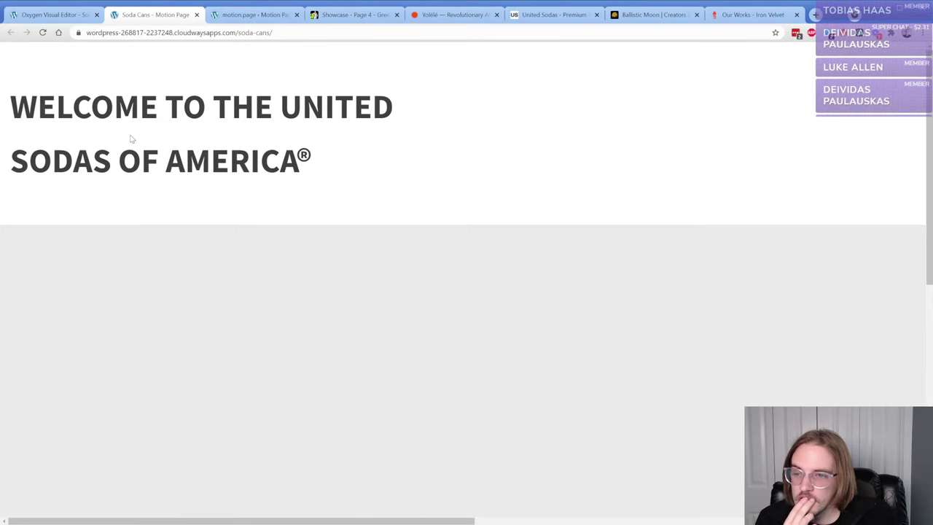
- Switch to the motion.page builder and clear the From state's X translation, comparing the From and To states
click(253, 21)
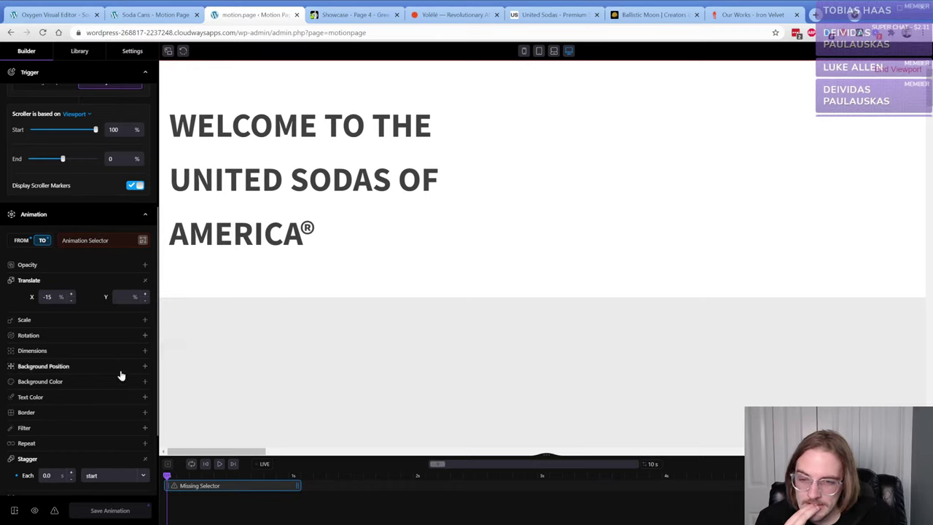
scroll(94, 357, up, 3)
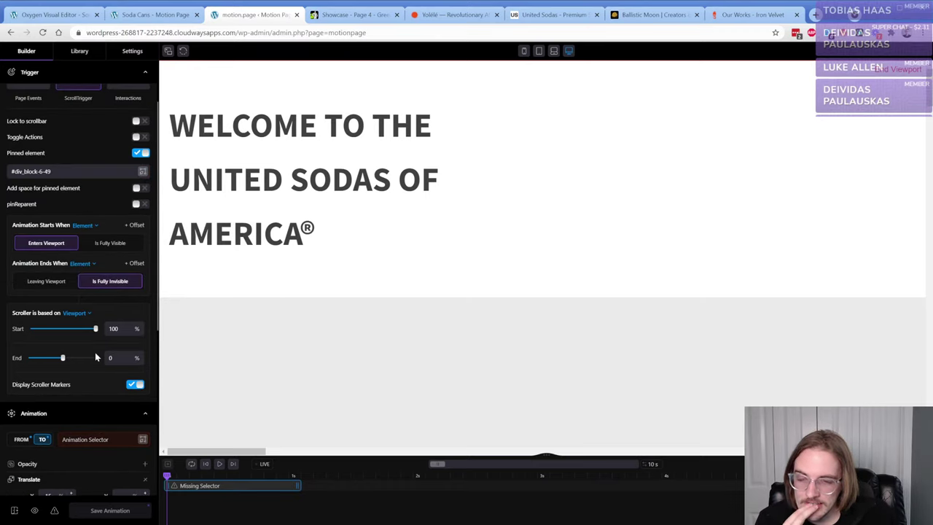
scroll(93, 291, up, 1)
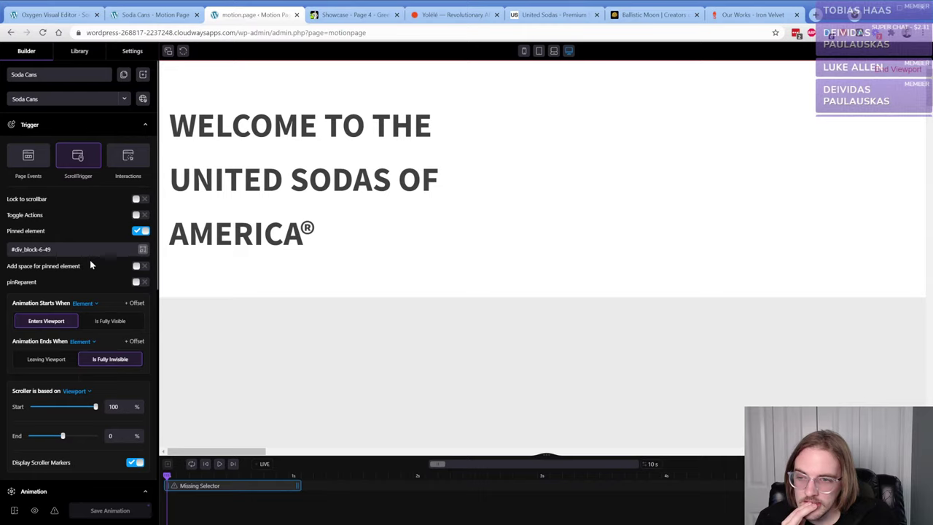
scroll(91, 278, down, 4)
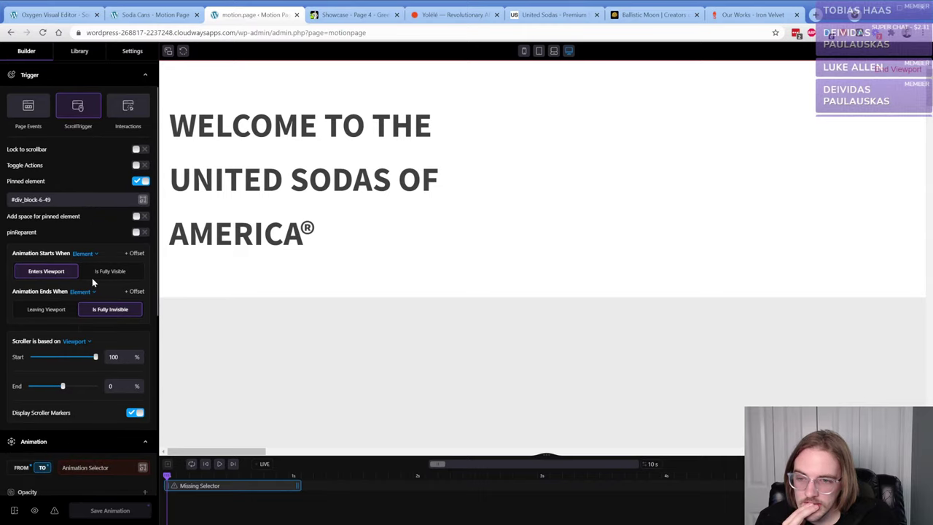
scroll(88, 275, down, 1)
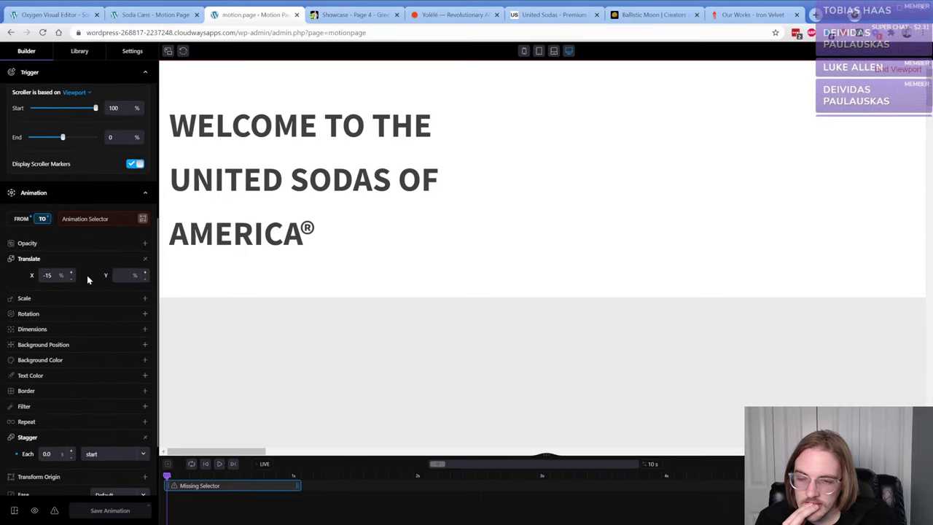
click(52, 277)
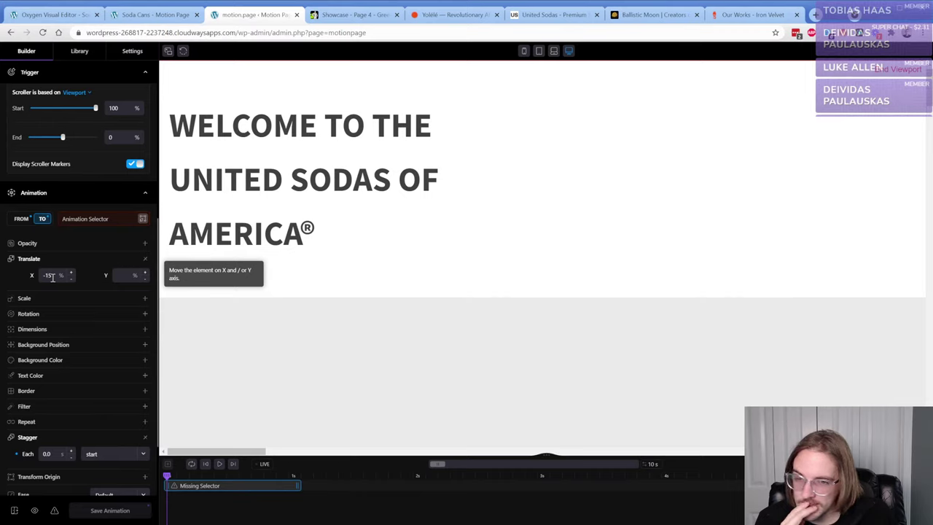
scroll(52, 277, down, 1)
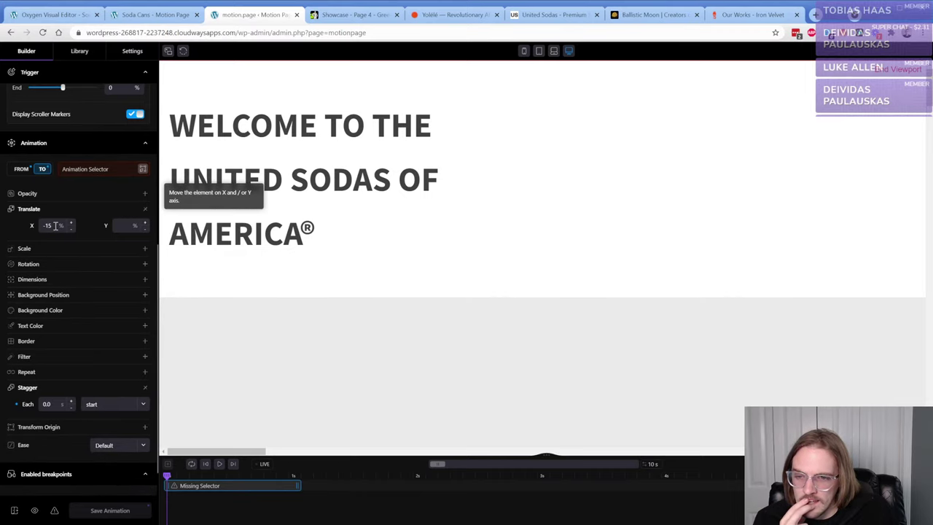
click(21, 168)
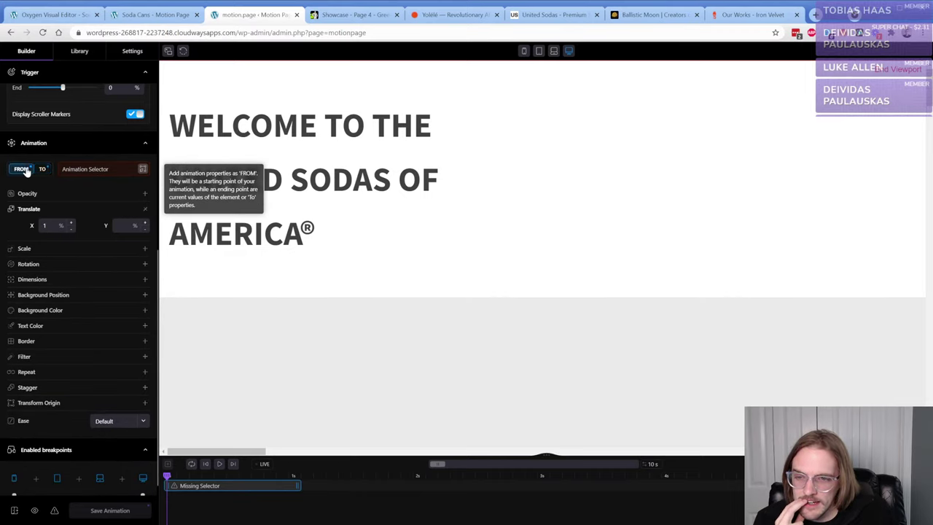
click(27, 227)
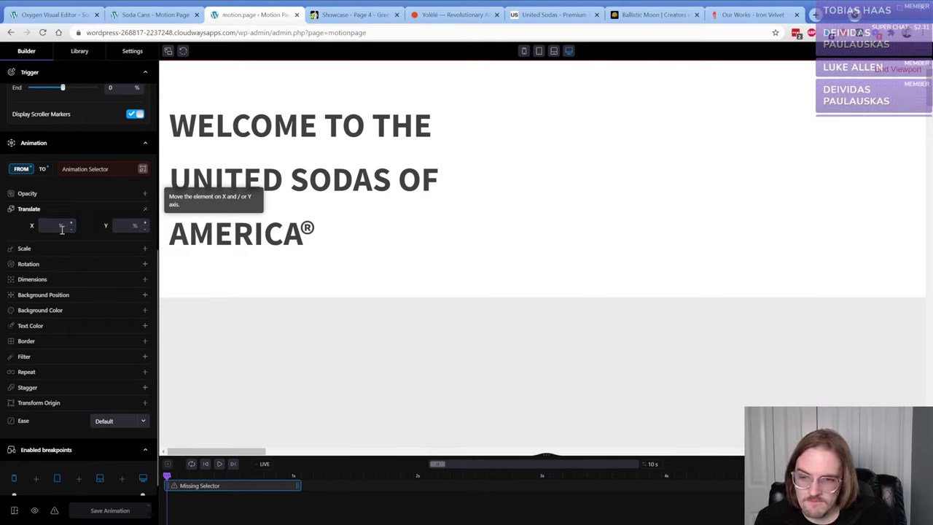
click(42, 169)
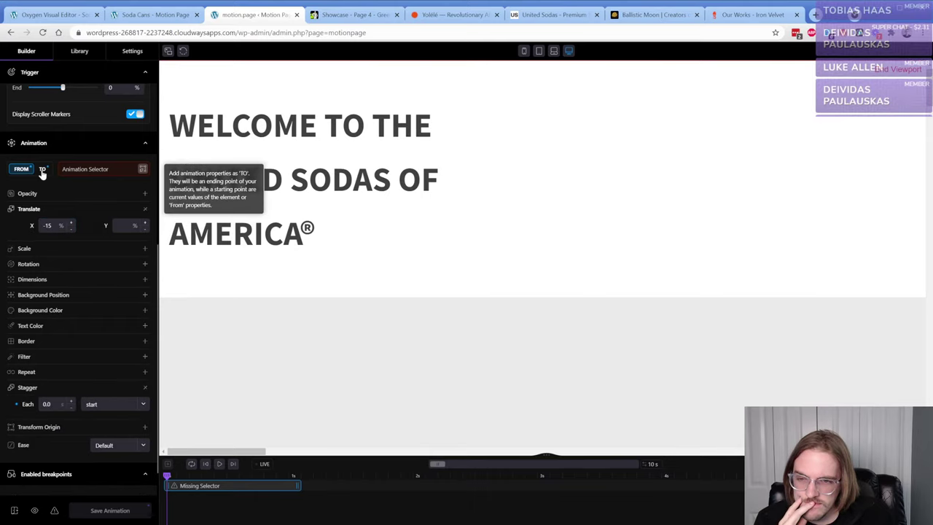
click(20, 169)
click(42, 170)
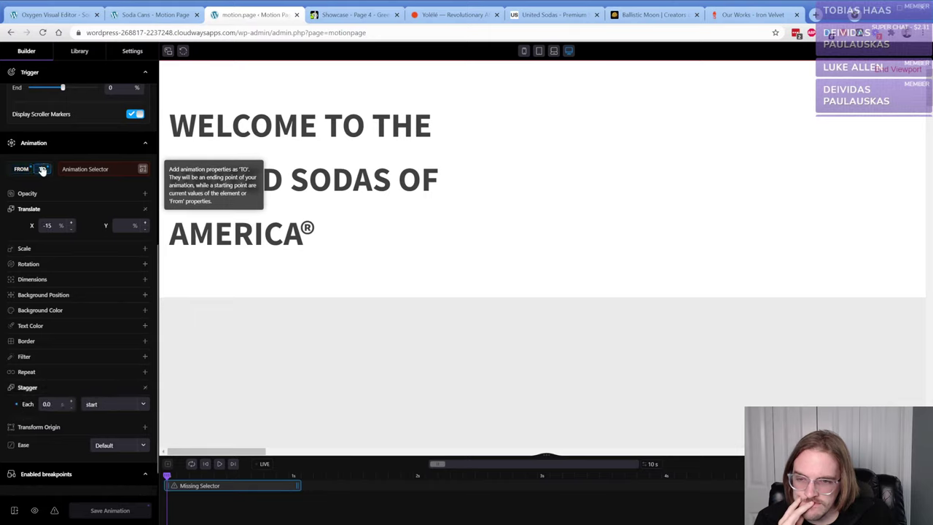
click(24, 169)
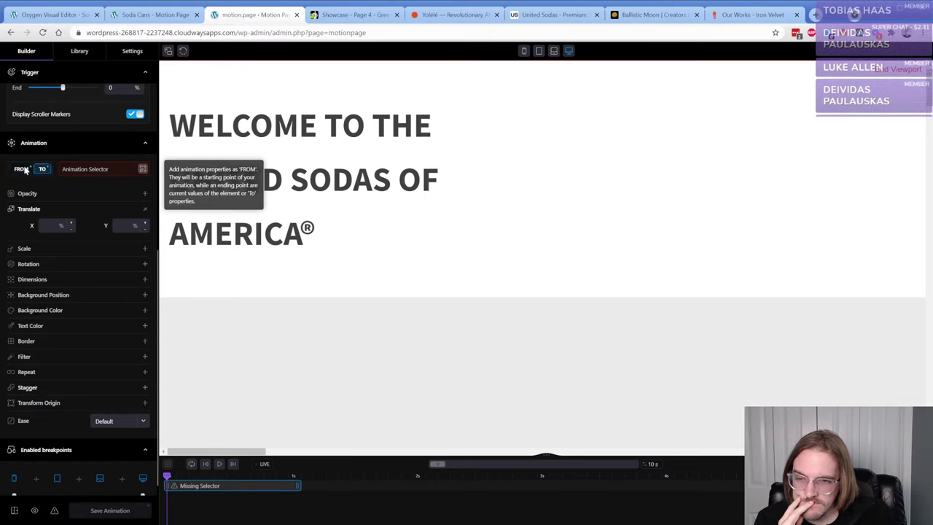
- Add .can as the animation selector and save the animation
click(112, 167)
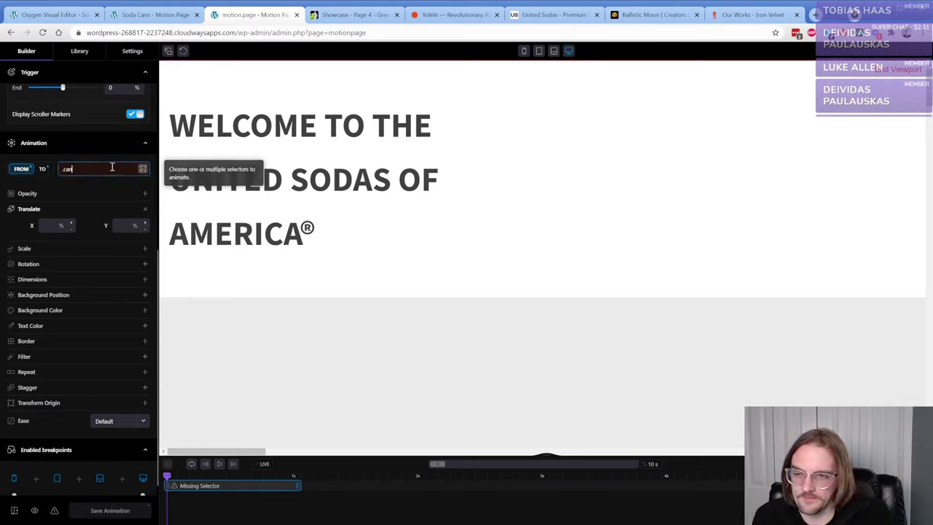
text(.can)
key(Return)
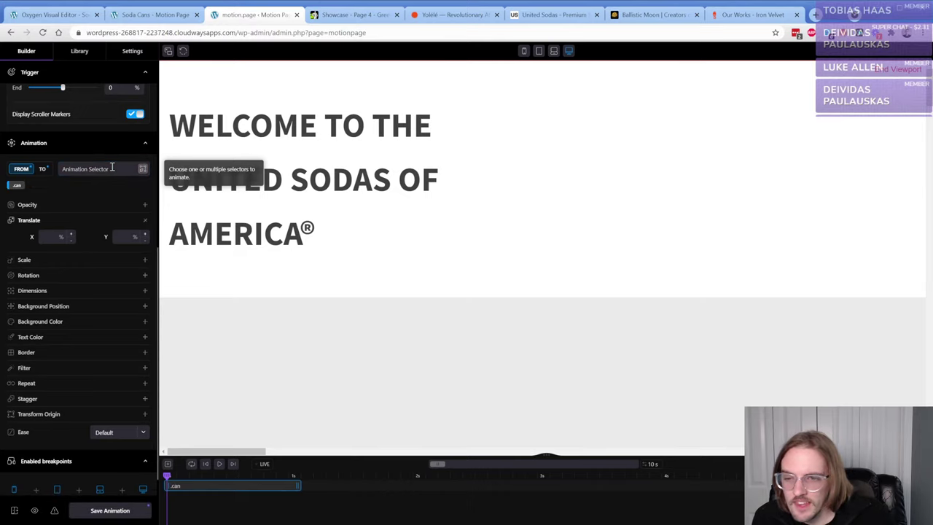
click(42, 169)
click(124, 510)
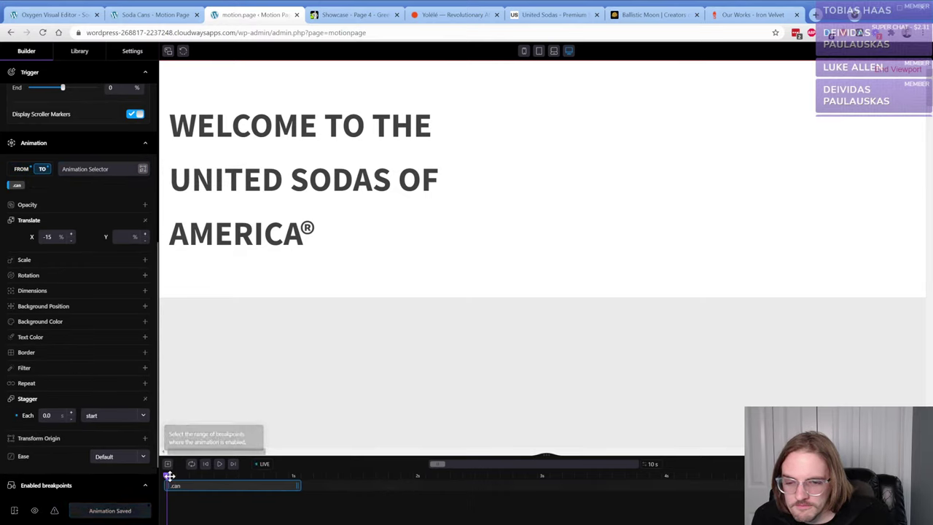
- Return the playhead to the timeline's start, then refresh the page preview and scroll through it to check the animation
mouse_move(167, 475)
mouse_down()
mouse_move(299, 479)
mouse_move(166, 478)
mouse_up()
scroll(89, 296, up, 5)
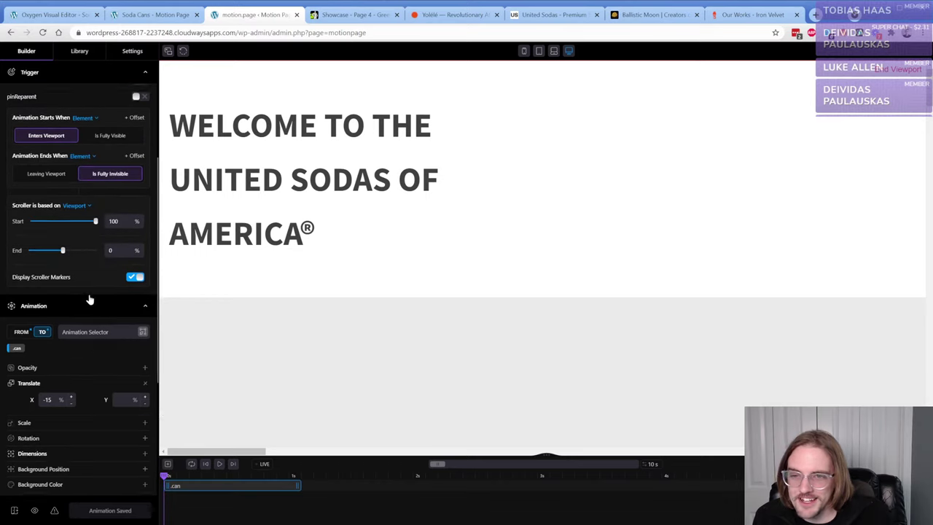
scroll(93, 277, up, 4)
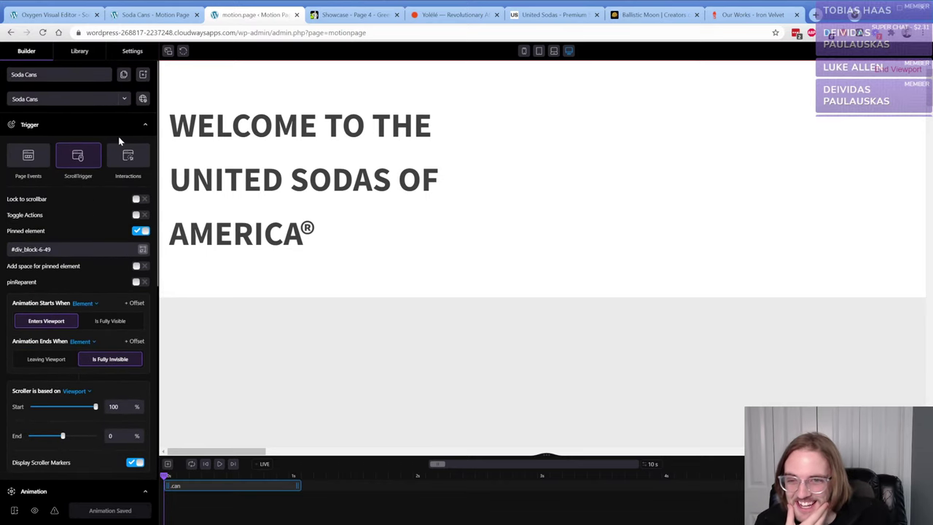
click(183, 51)
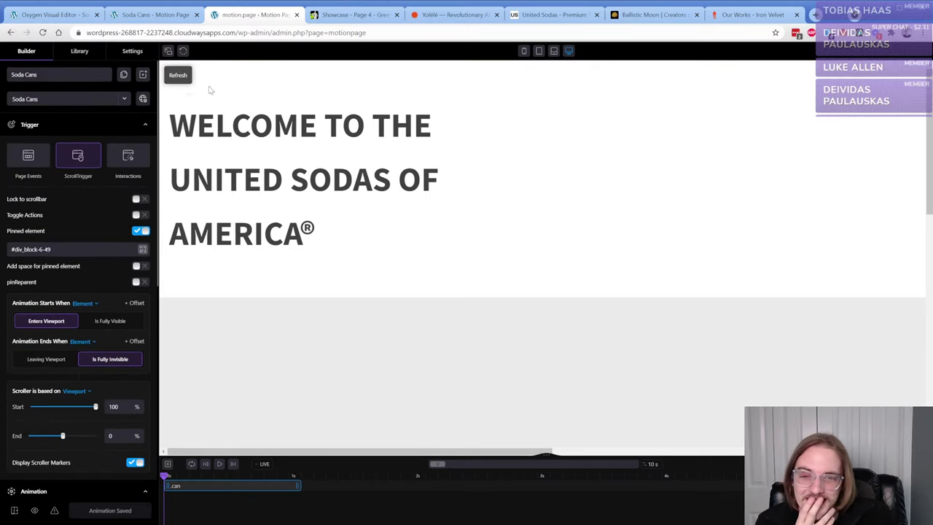
scroll(318, 251, down, 5)
scroll(316, 250, down, 5)
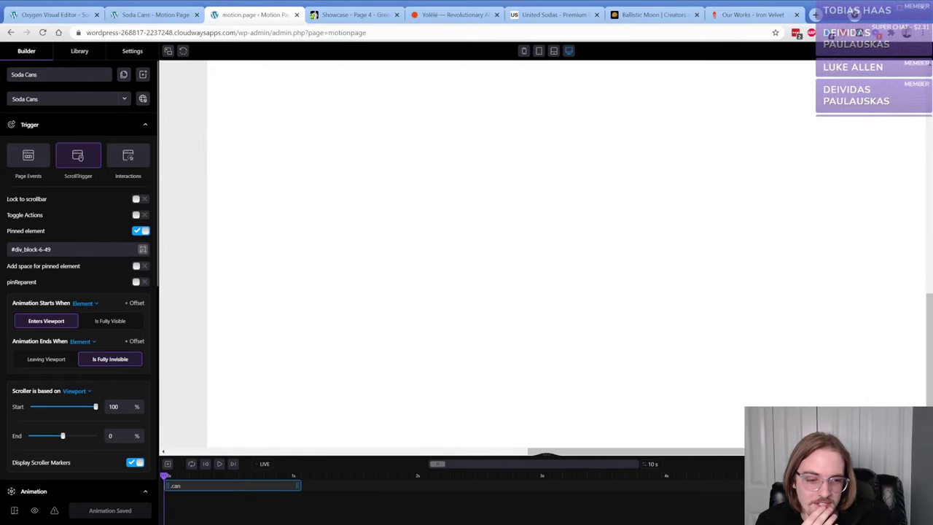
scroll(364, 375, up, 5)
scroll(363, 376, up, 5)
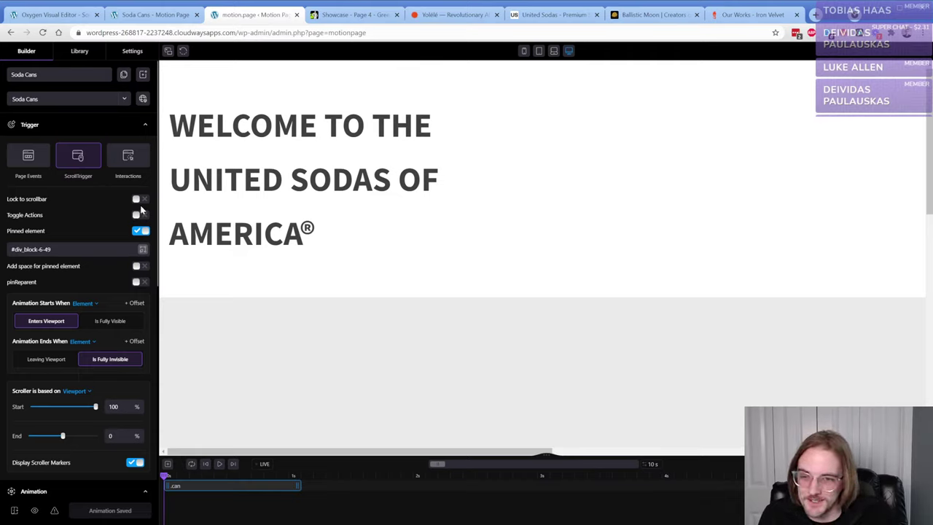
- Turn off the ScrollTrigger's pinned element and remove the To state's stagger, saving the animation
click(138, 231)
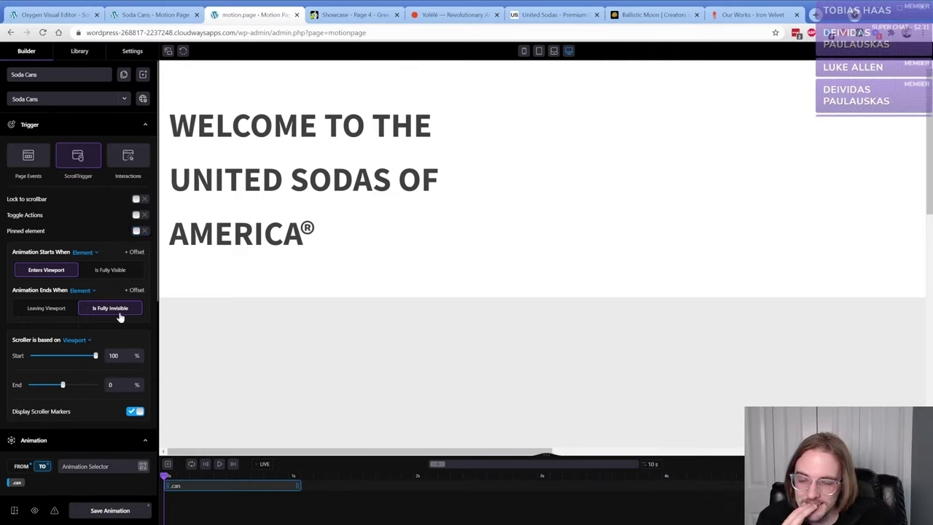
scroll(115, 321, down, 2)
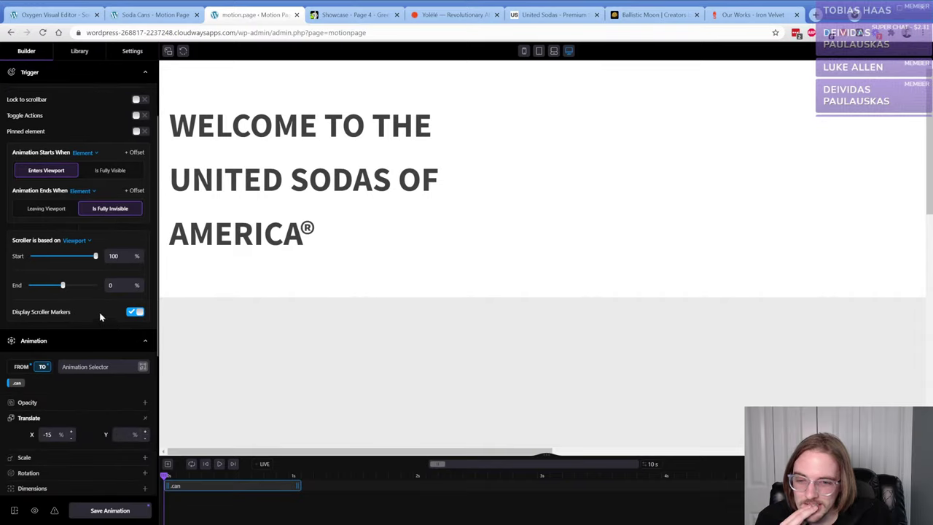
click(109, 511)
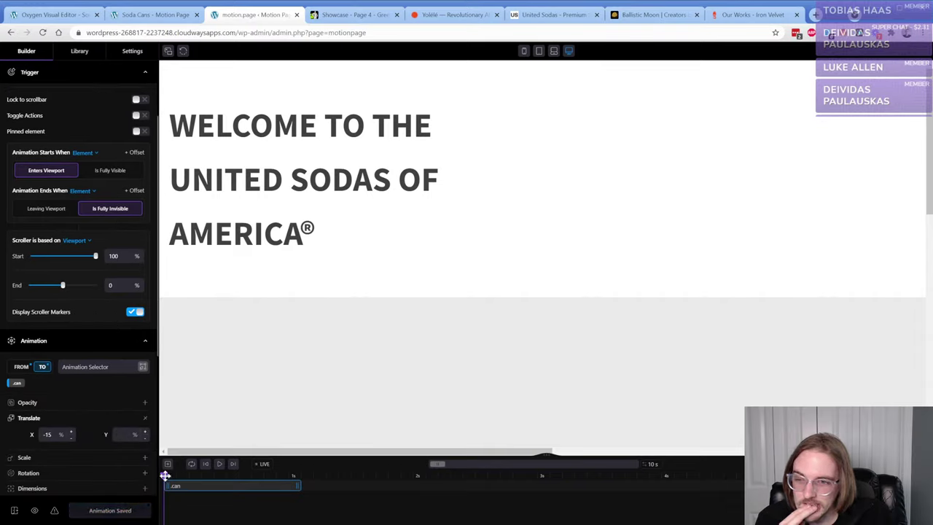
scroll(88, 393, down, 4)
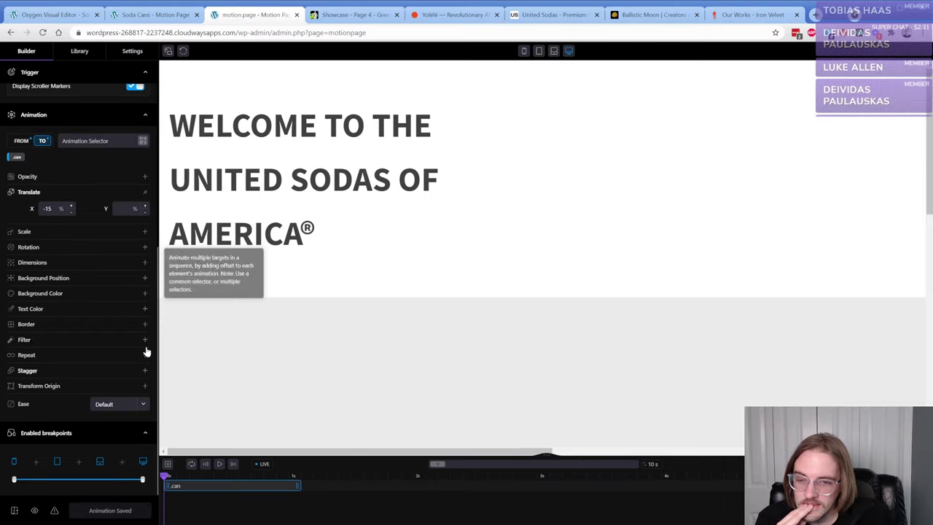
click(129, 509)
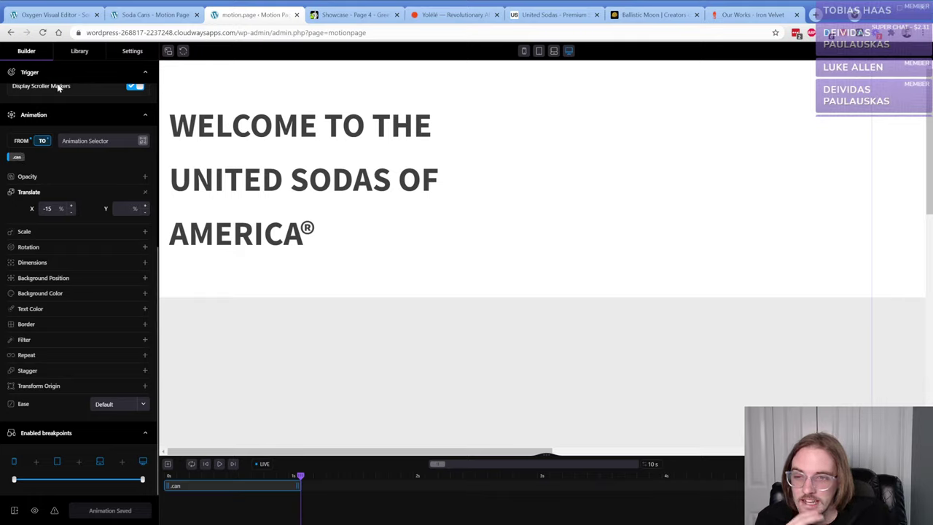
- Delete the existing Soda Cans timeline from the library and refresh the library
click(77, 52)
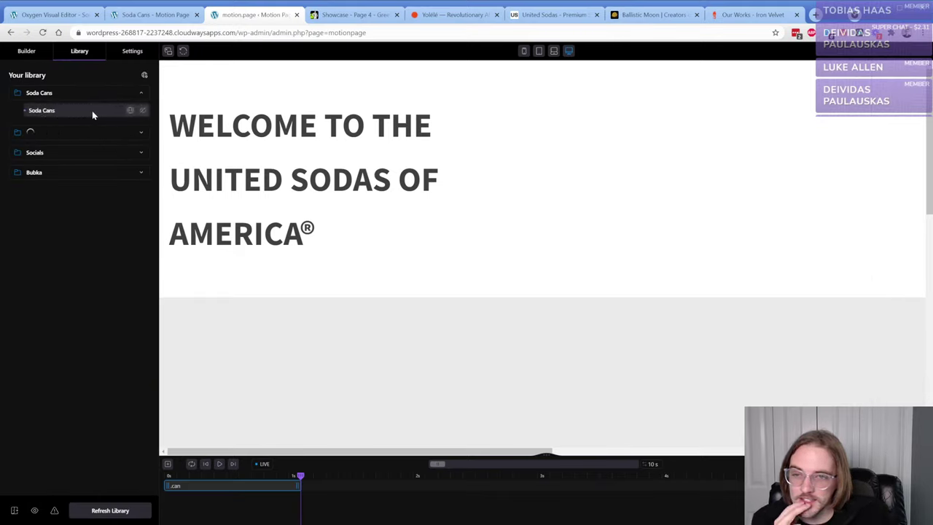
right_click(52, 114)
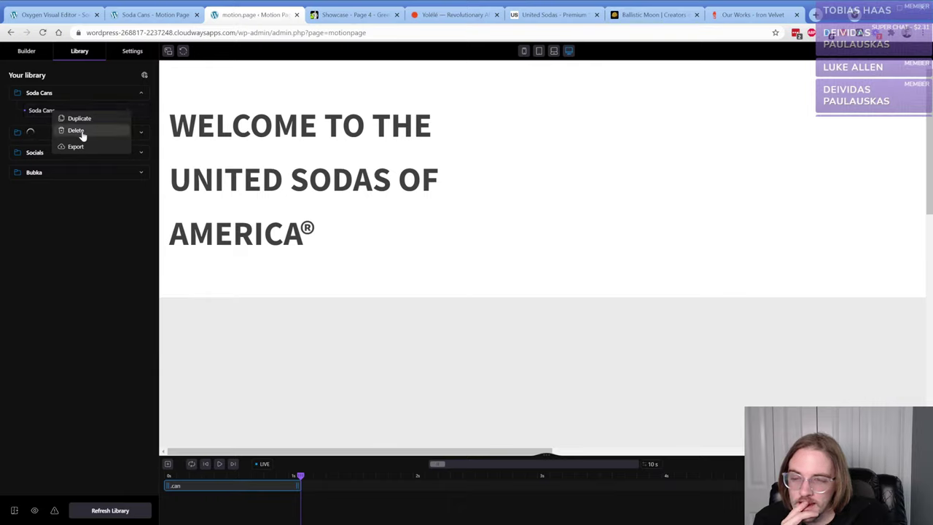
click(77, 130)
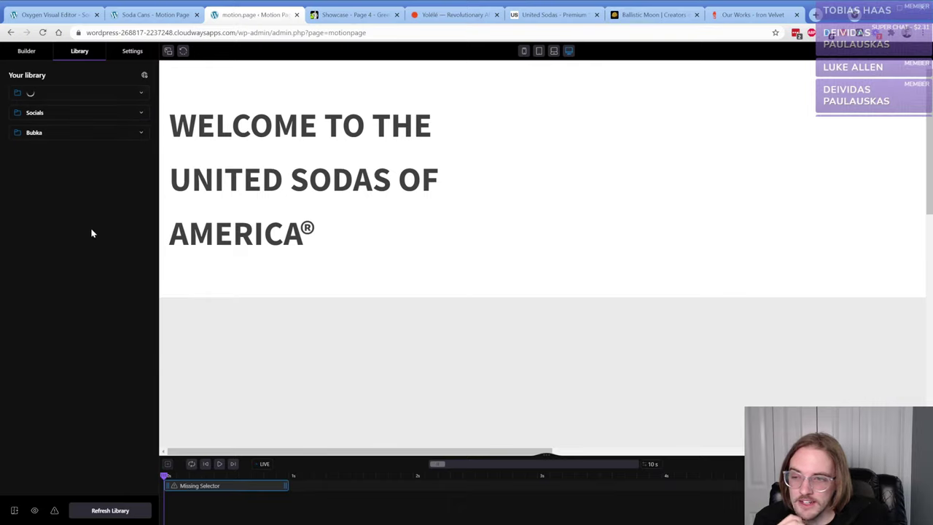
click(95, 513)
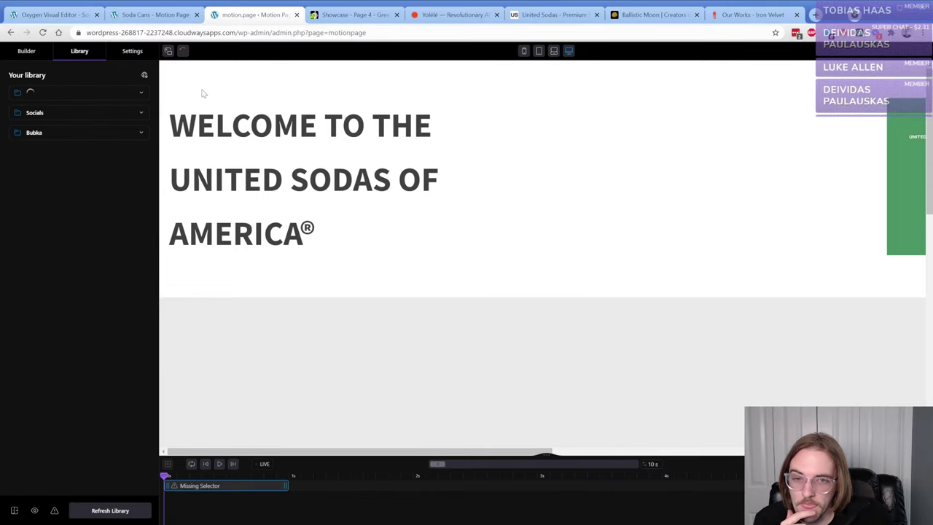
click(71, 91)
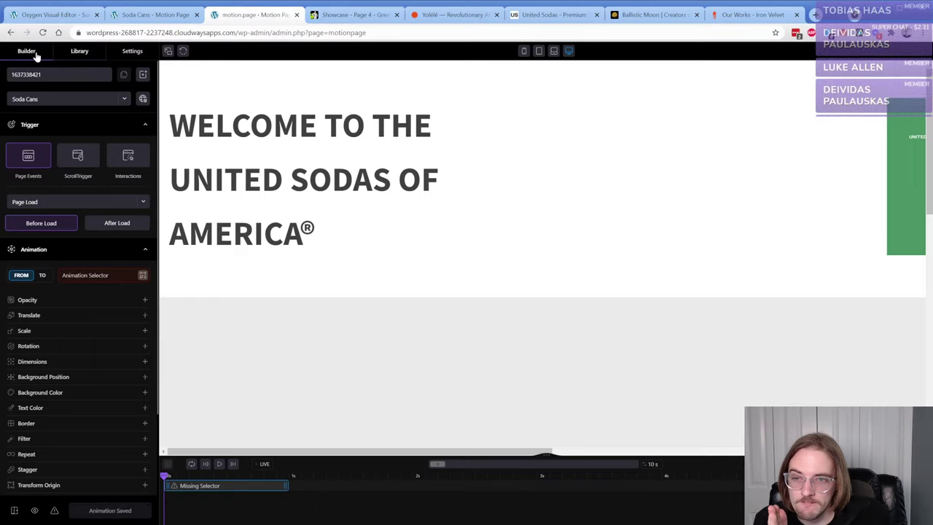
- Create a new timeline and name it "Soda Cans New"
click(145, 77)
double_click(67, 75)
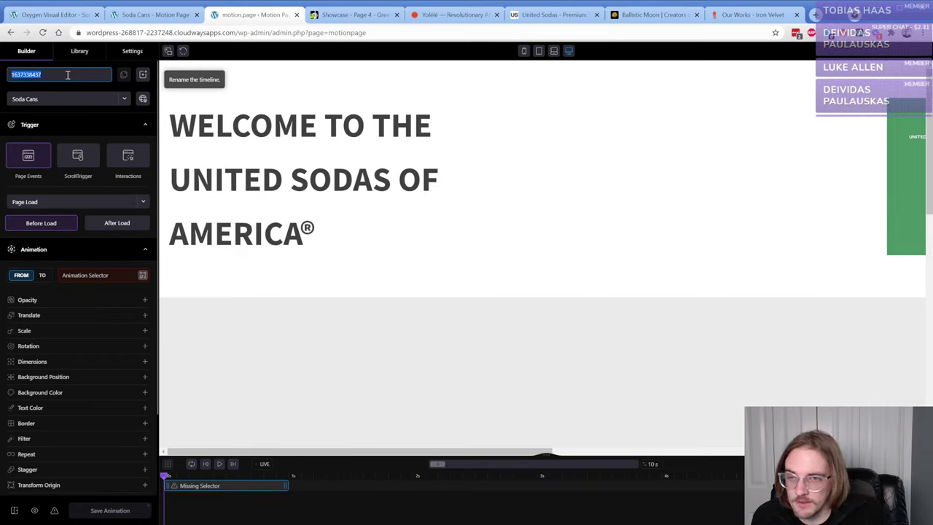
text(Soda Cans New)
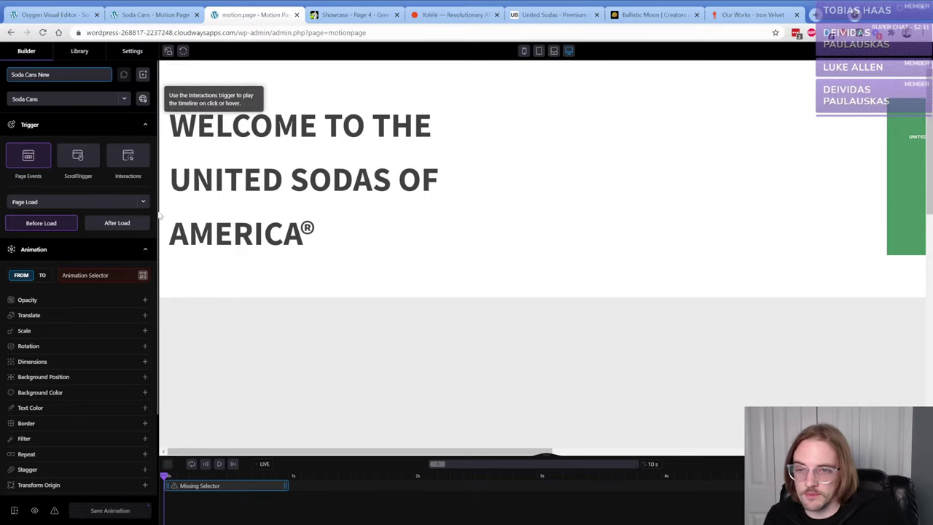
- Use ScrollTrigger for the timeline and lock it to the scrollbar with a 0.5 s delay
click(72, 167)
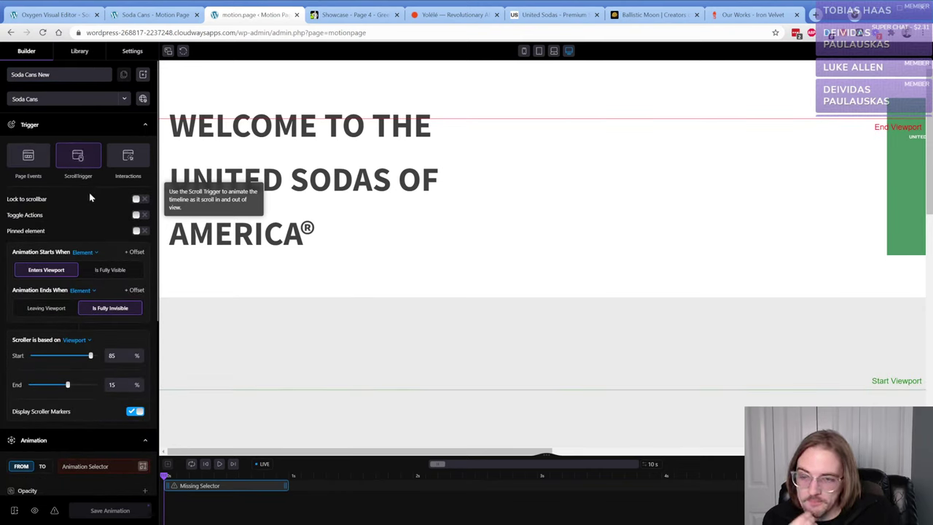
click(142, 201)
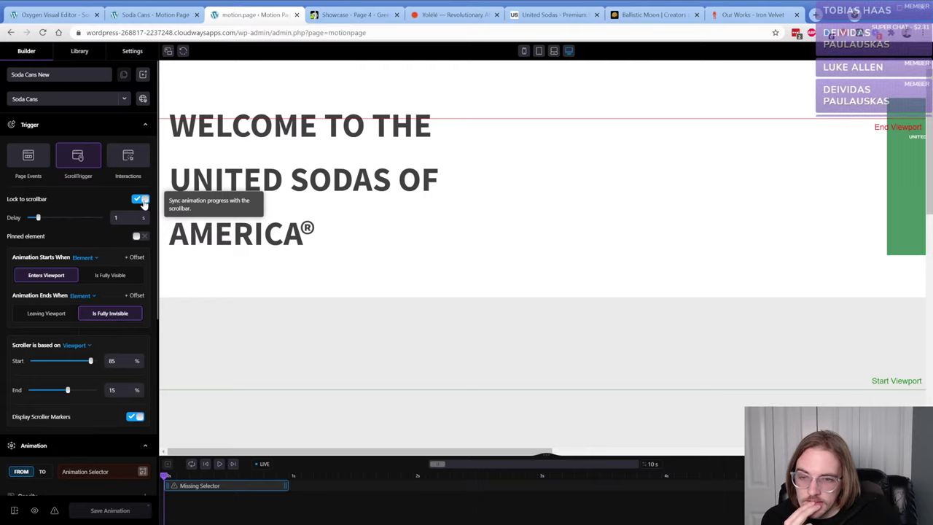
drag(38, 218, 34, 218)
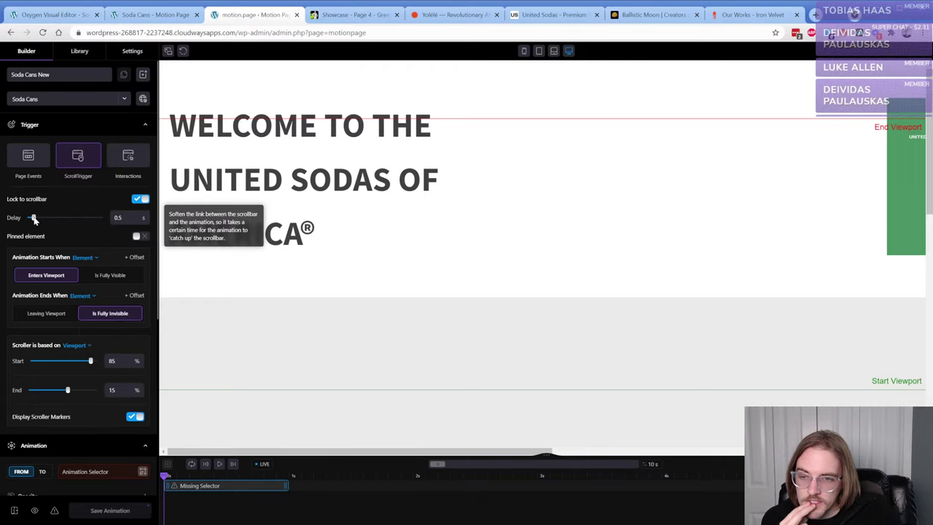
- Enable the pinned element and set its selector to .can-wrapper, copying the class name from Div (#6) in the Oxygen editor
click(137, 237)
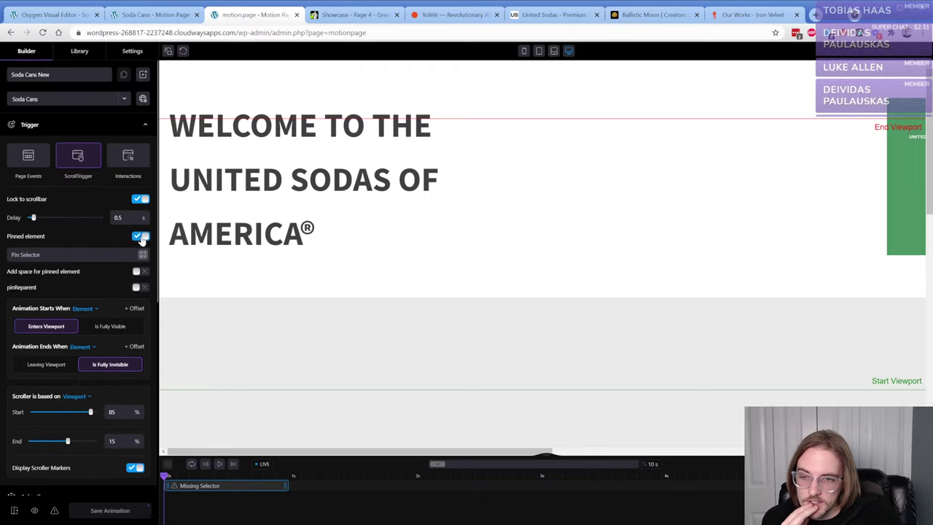
click(102, 254)
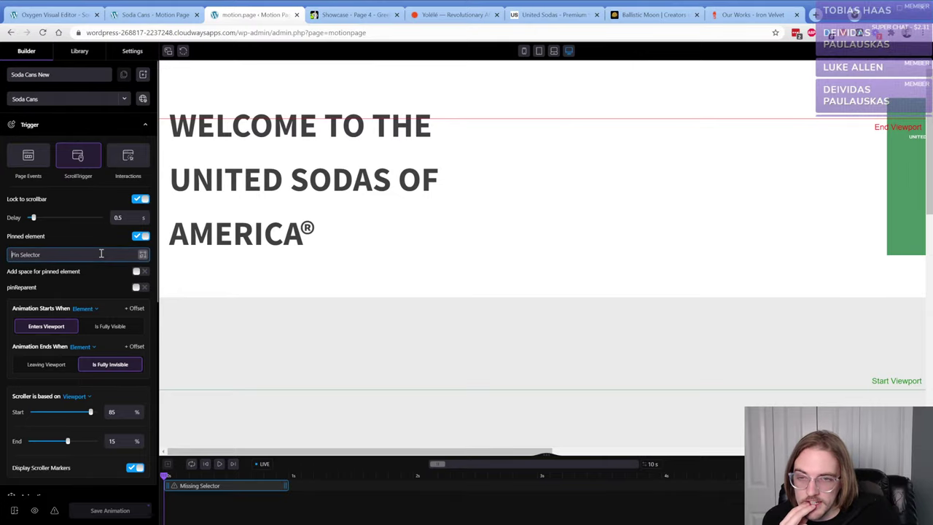
click(54, 15)
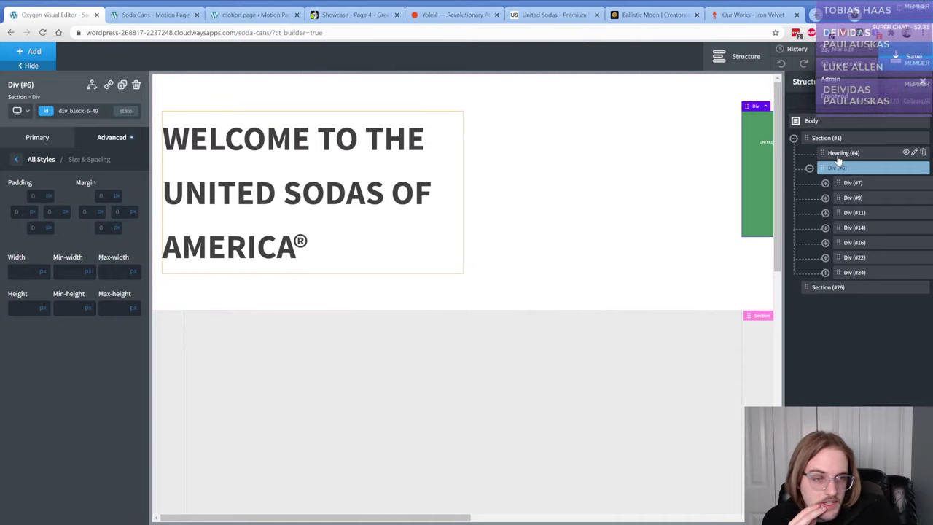
click(47, 111)
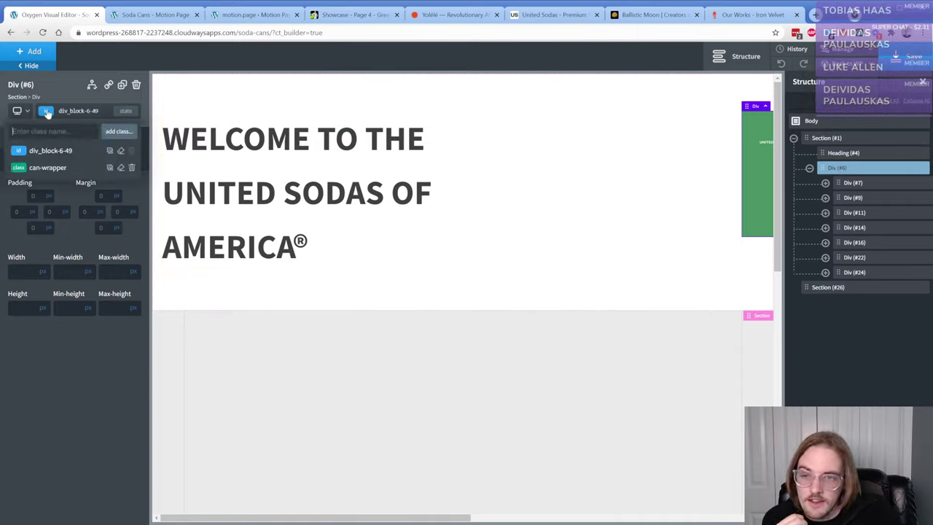
click(45, 167)
click(73, 111)
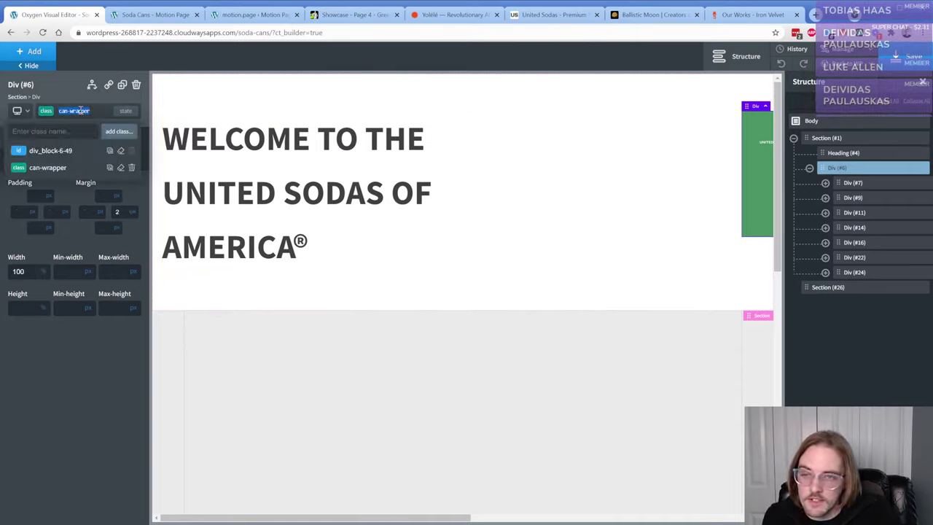
double_click(73, 111)
click(248, 15)
click(35, 254)
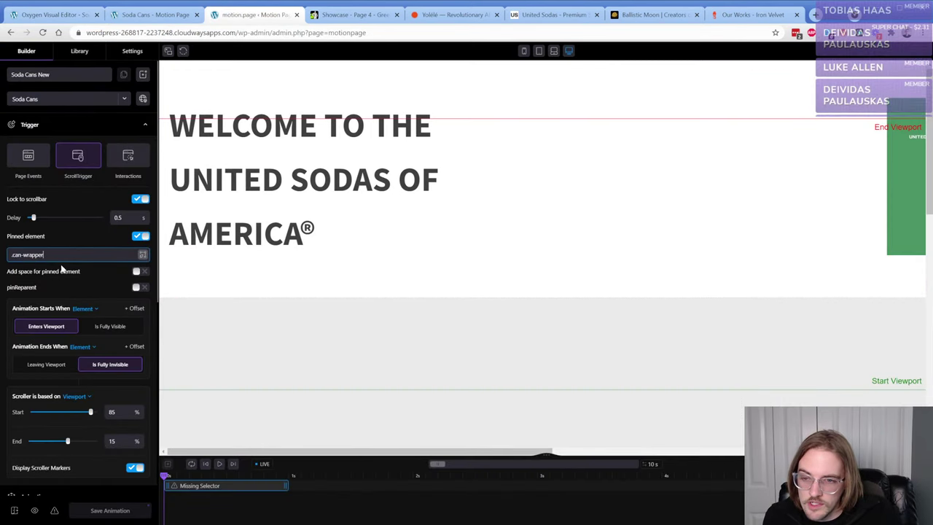
- Set the viewport-based scroller to start at 20% and end at 85%
scroll(83, 271, down, 2)
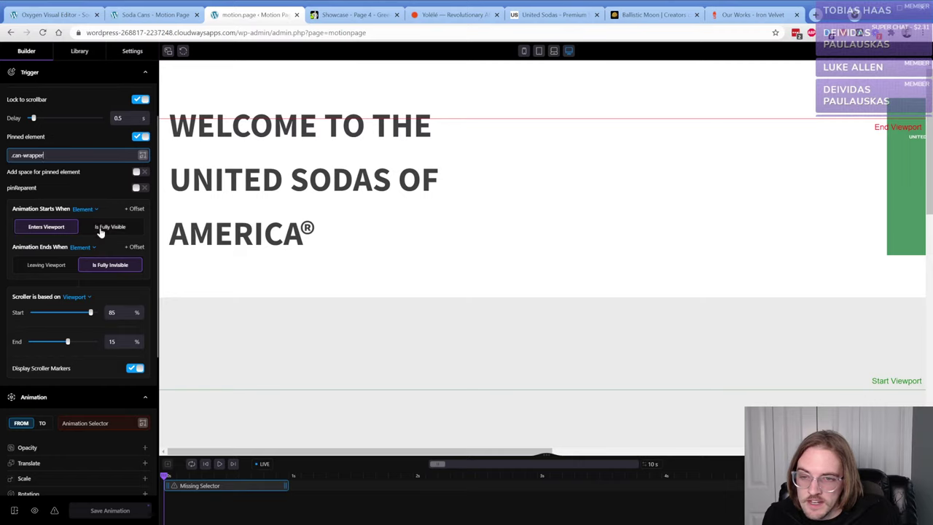
scroll(94, 233, down, 1)
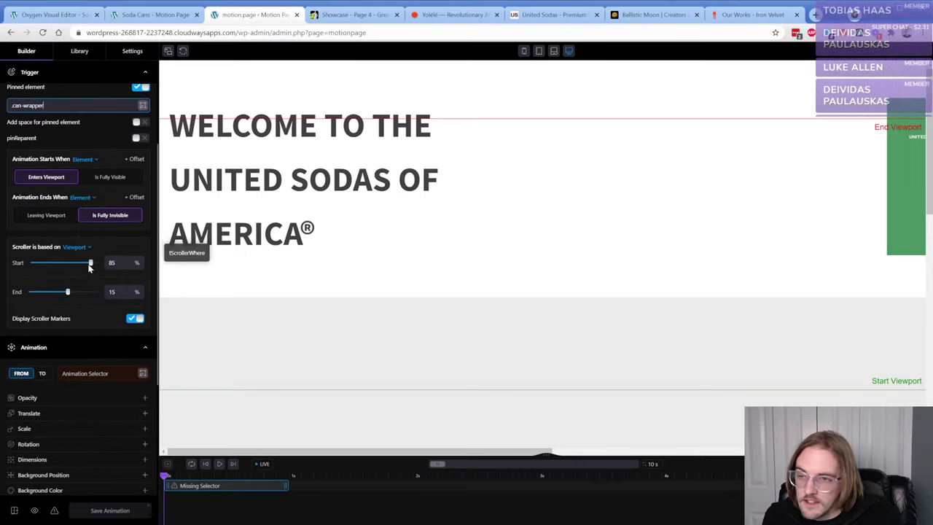
double_click(112, 262)
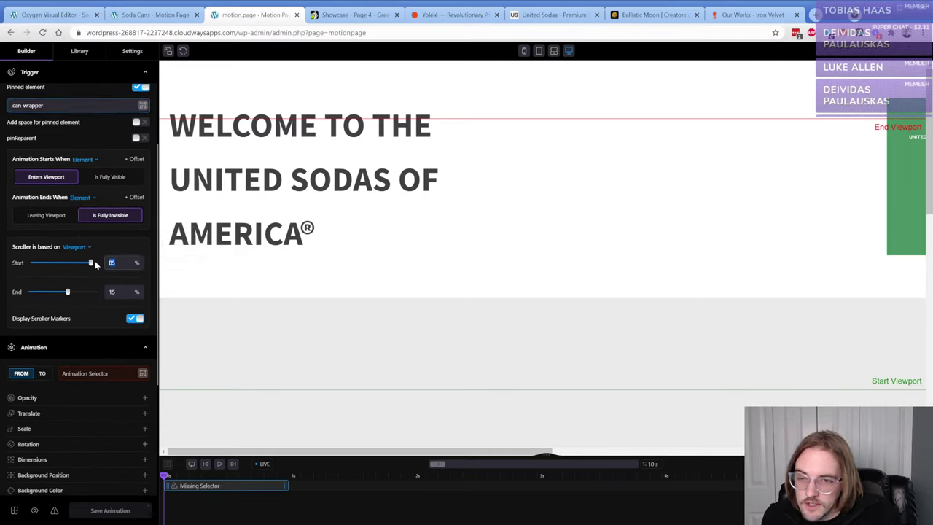
text(20)
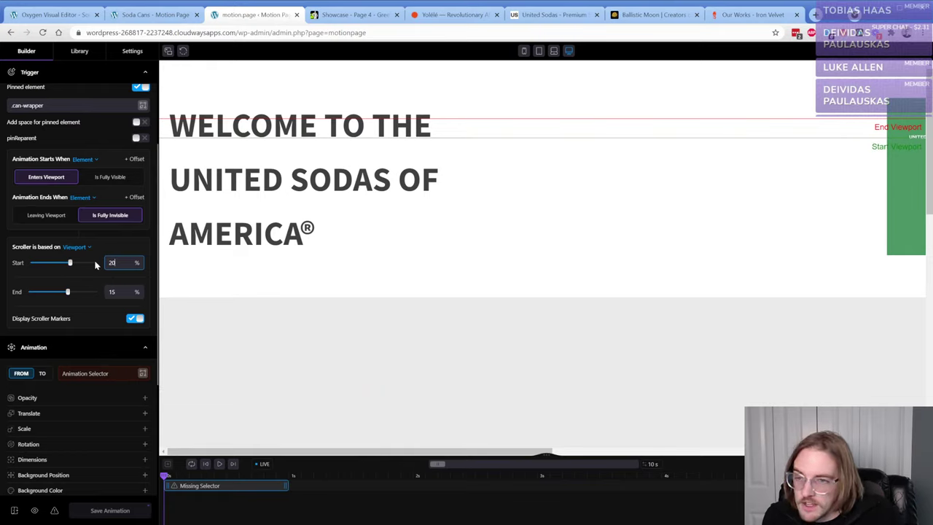
key(Tab)
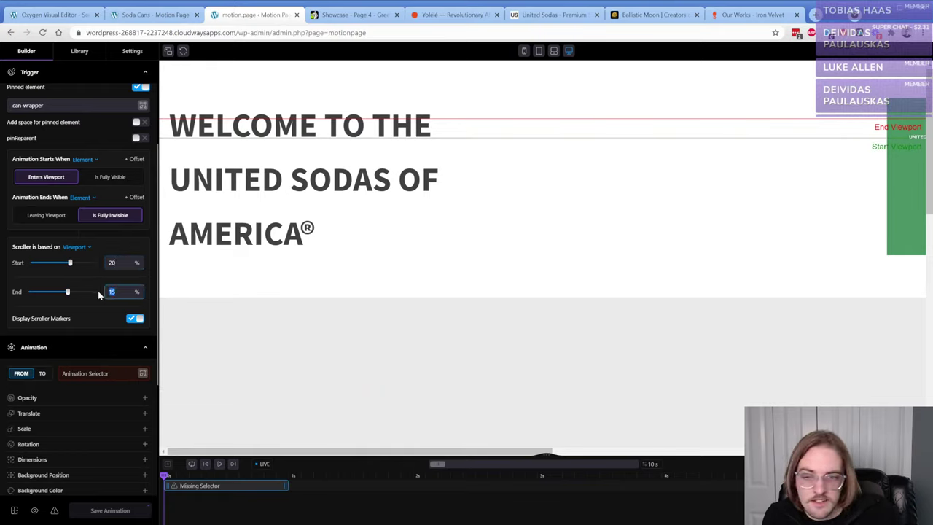
drag(68, 294, 90, 297)
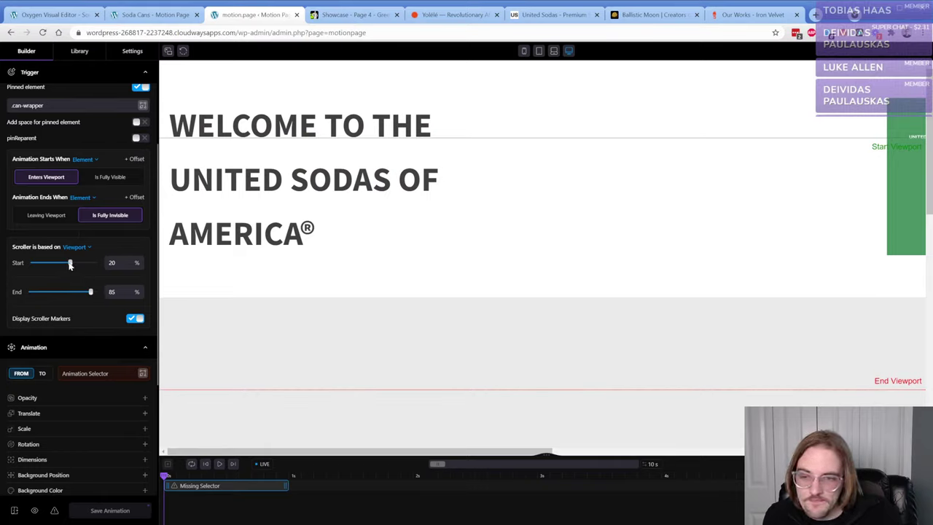
- Switch the animation direction to TO
scroll(77, 328, down, 3)
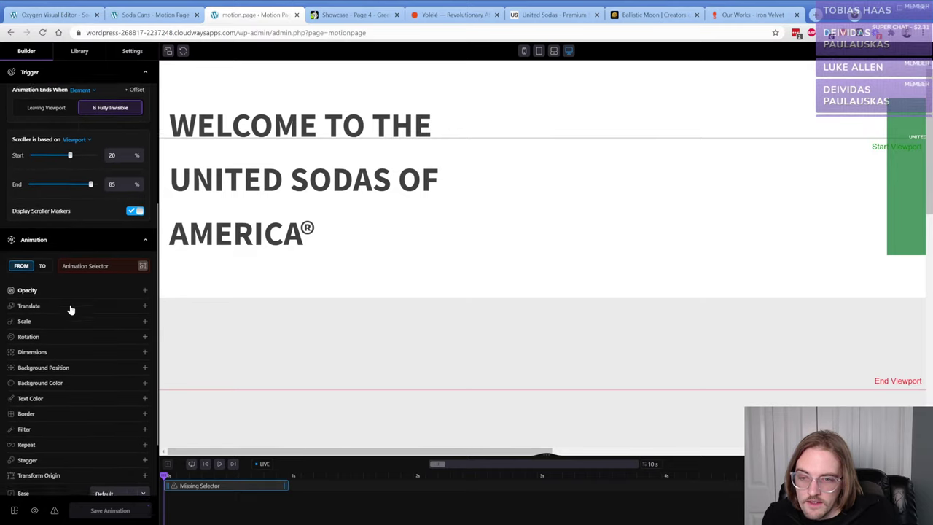
scroll(69, 299, down, 1)
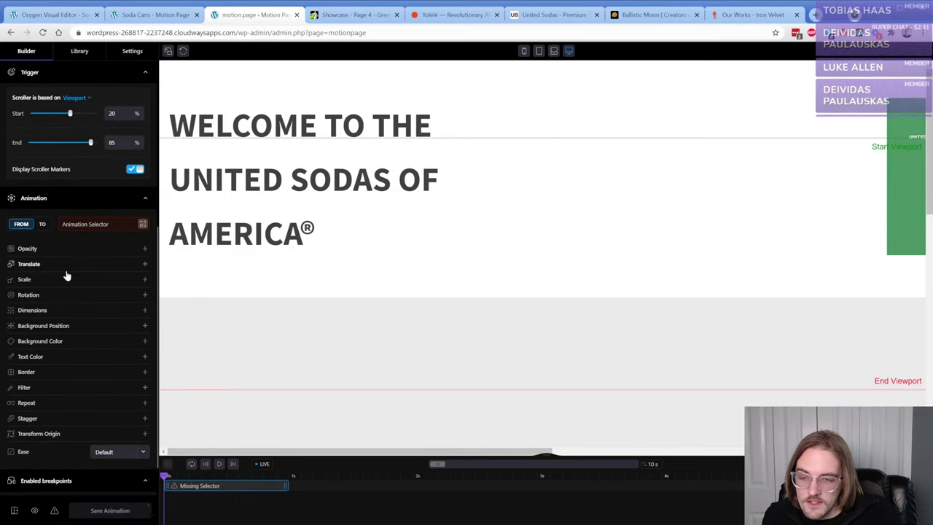
click(42, 225)
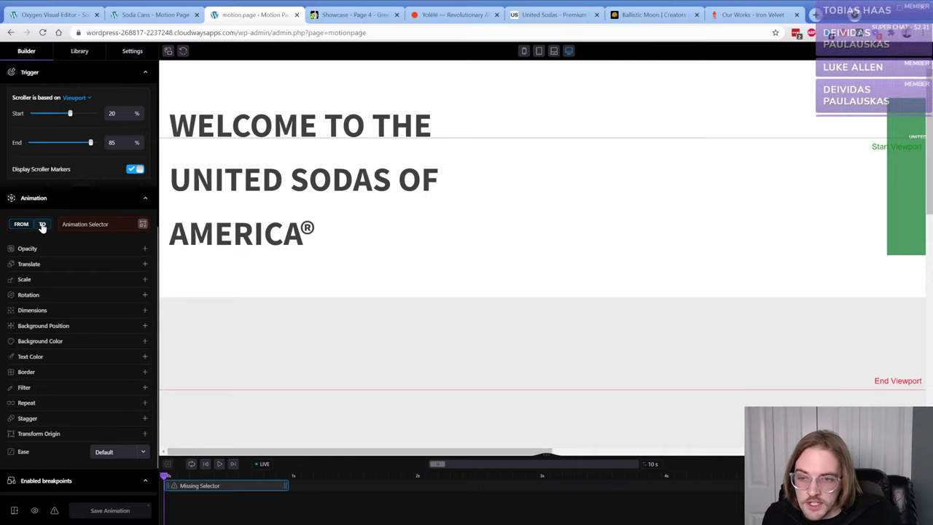
click(86, 224)
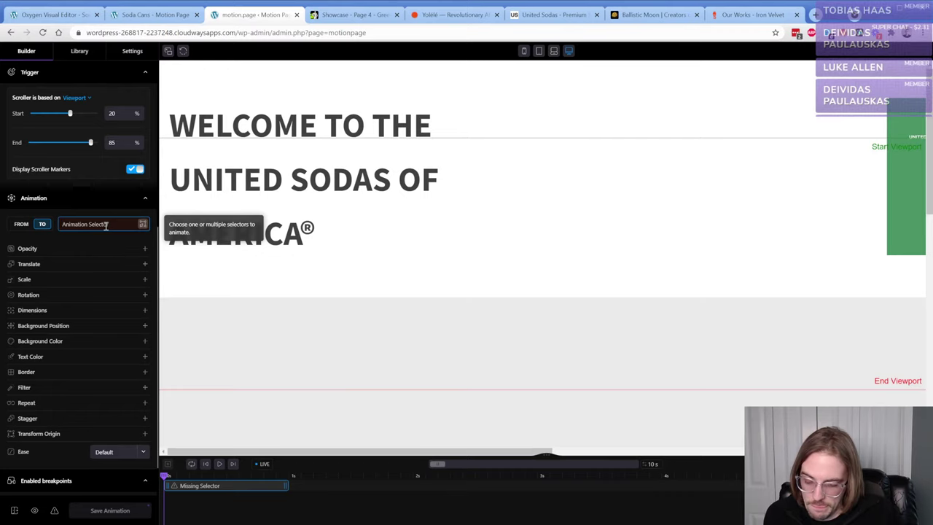
scroll(87, 267, up, 5)
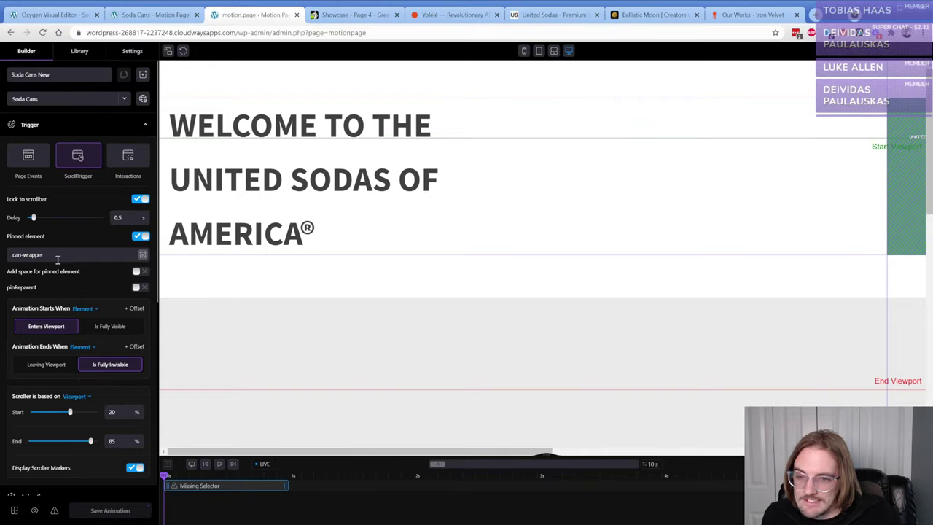
scroll(66, 252, down, 5)
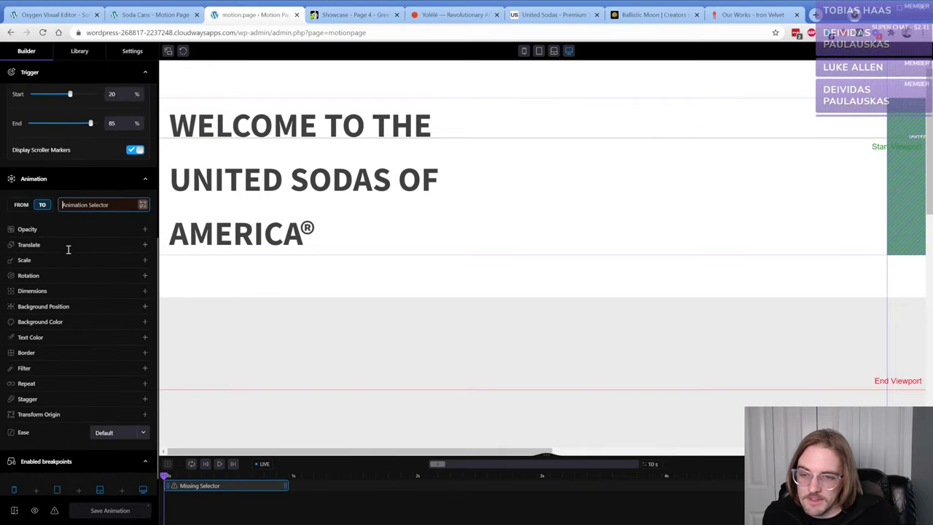
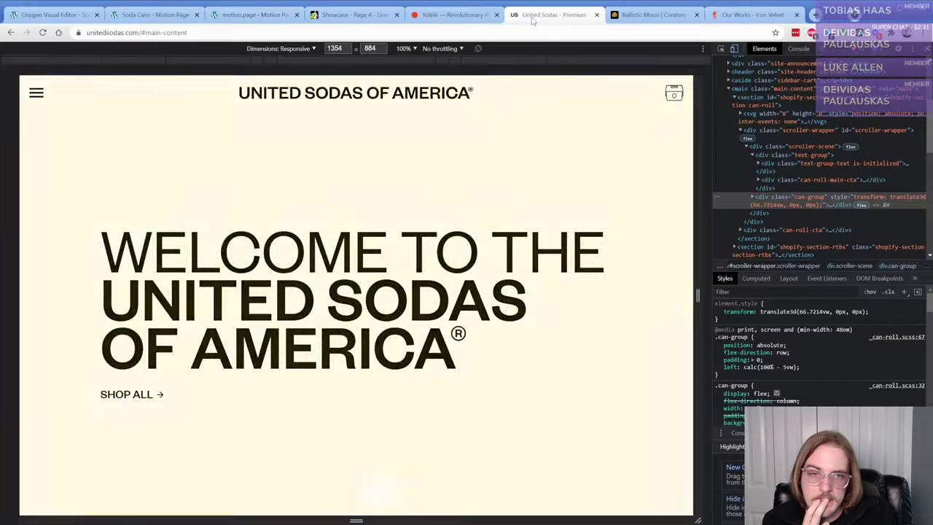
- Look up the class of the first can div in the Oxygen editor and add .can as the animation selector in Motion.page
click(543, 15)
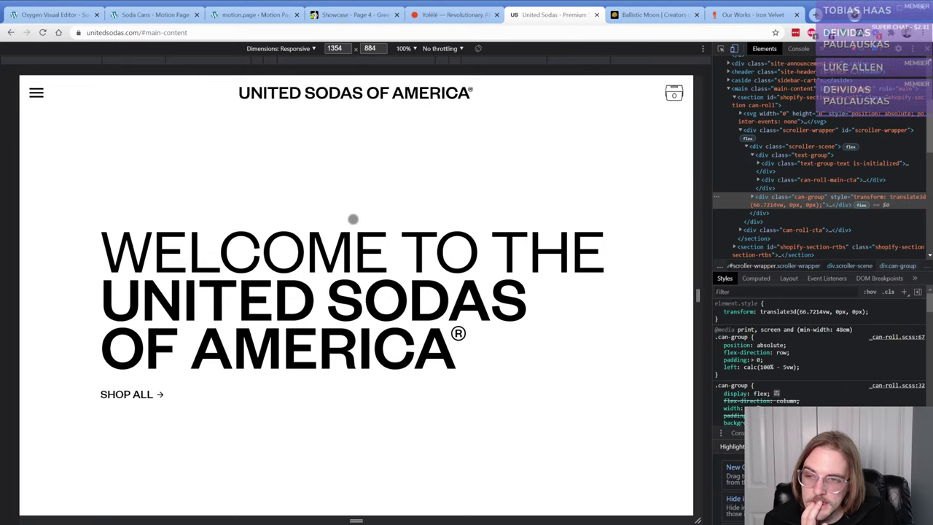
click(254, 16)
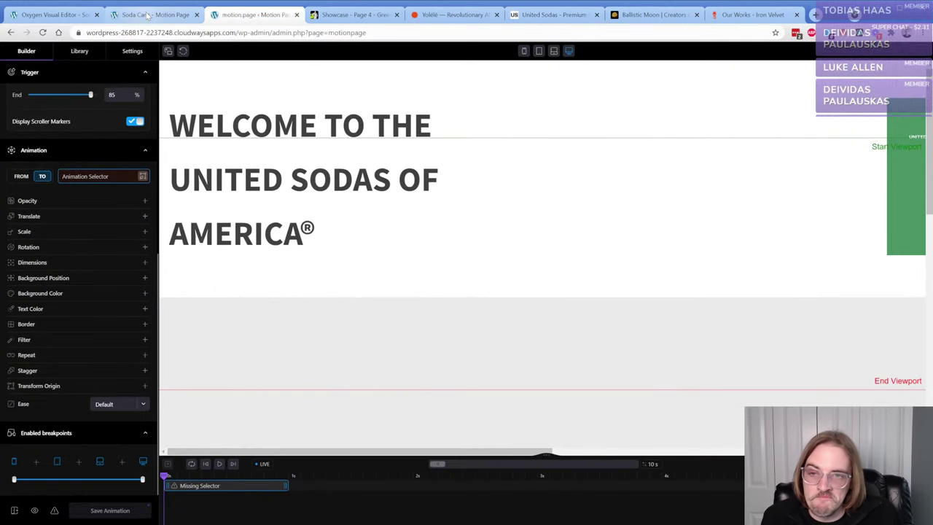
click(51, 15)
click(852, 184)
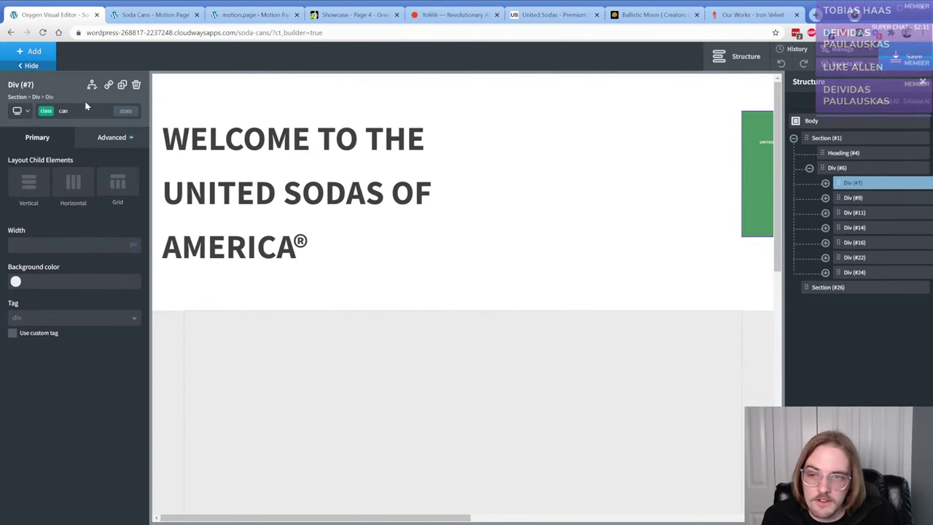
key(ctrl+3)
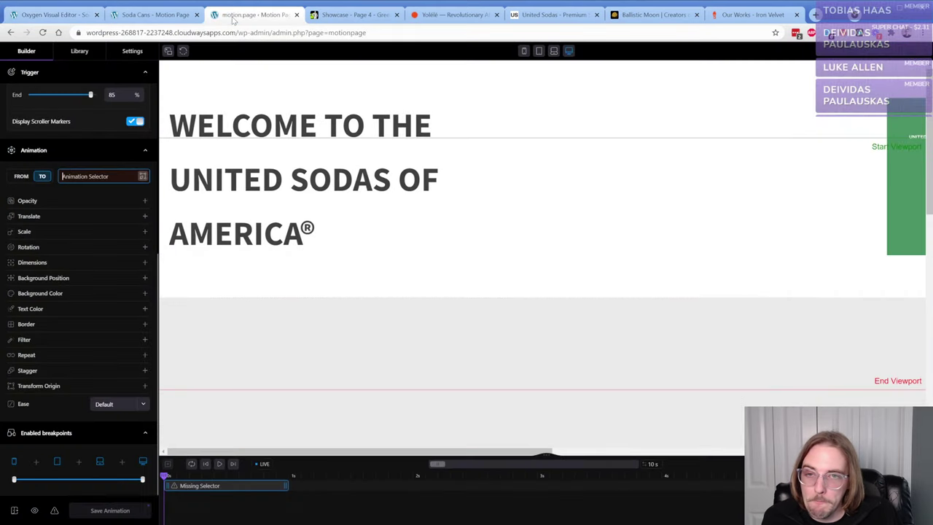
click(89, 177)
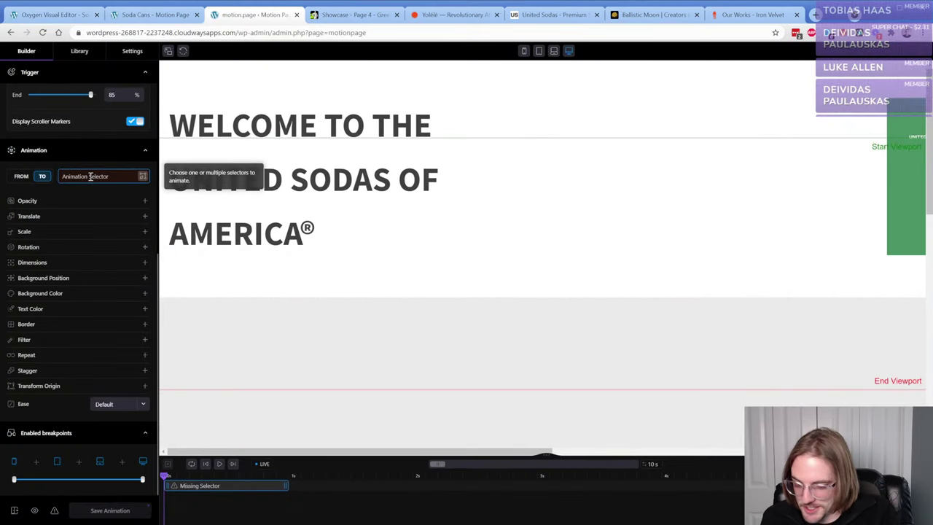
text(can)
key(Return)
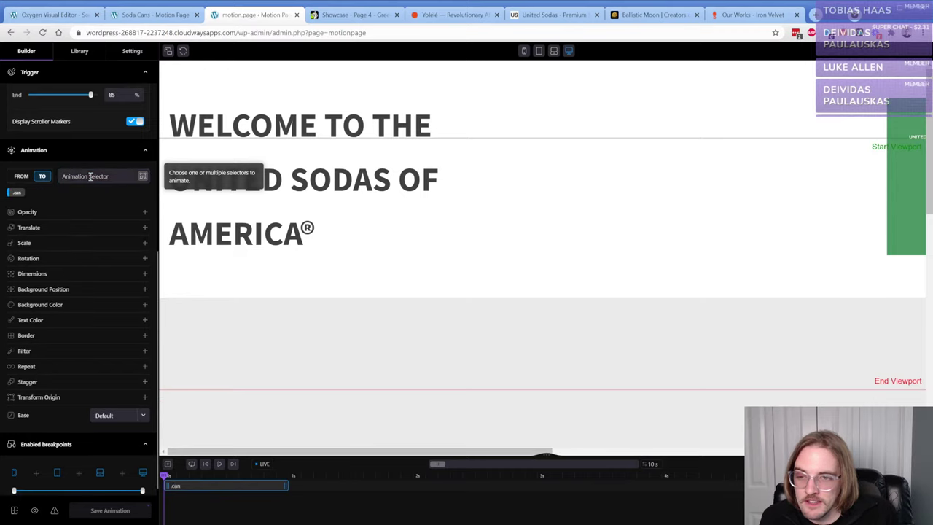
- Add a Translate property to the .can animation and set its X value to -15%
click(44, 229)
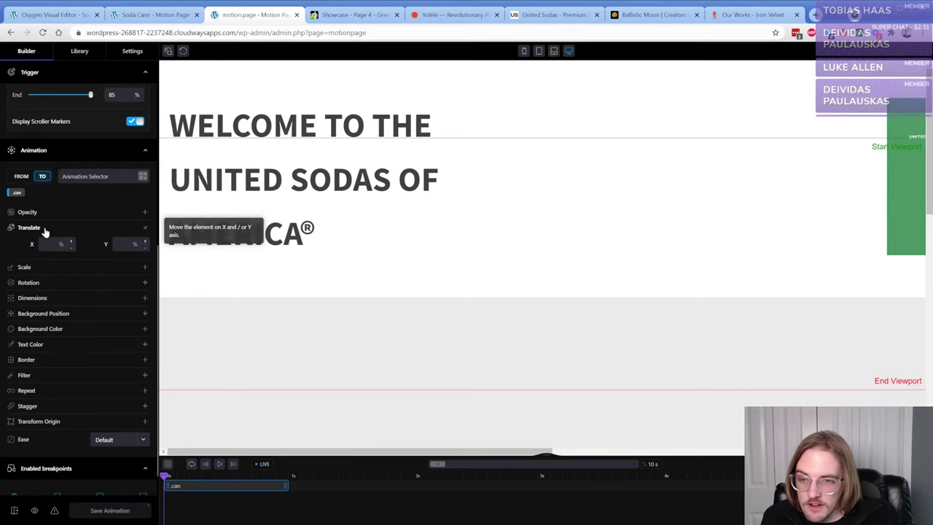
click(46, 244)
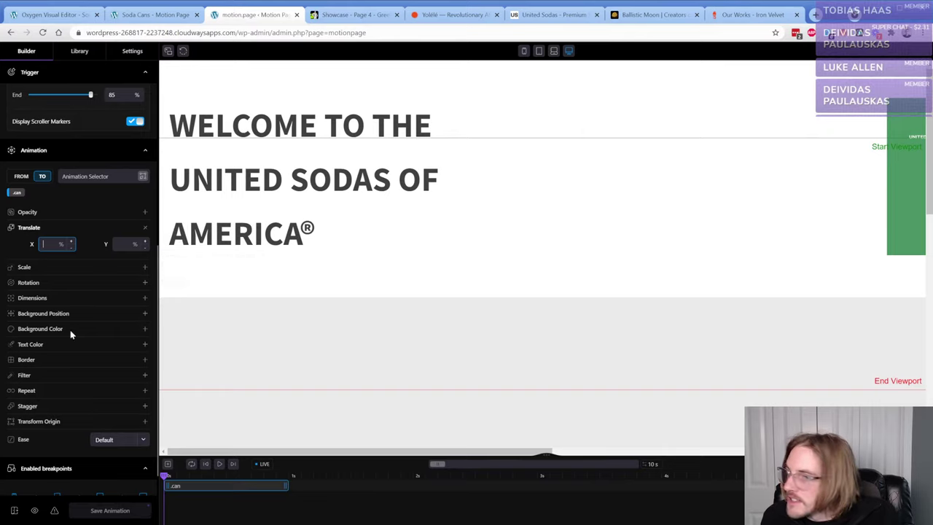
text(15)
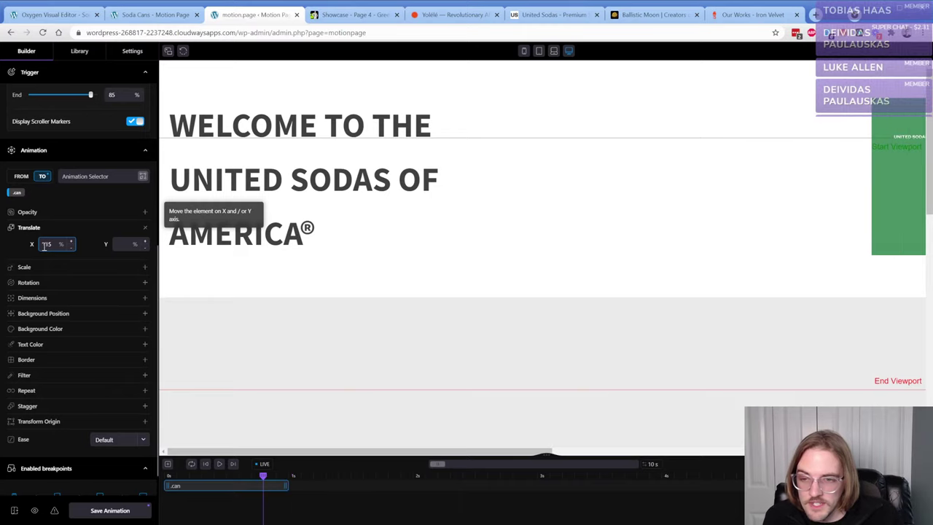
text(-)
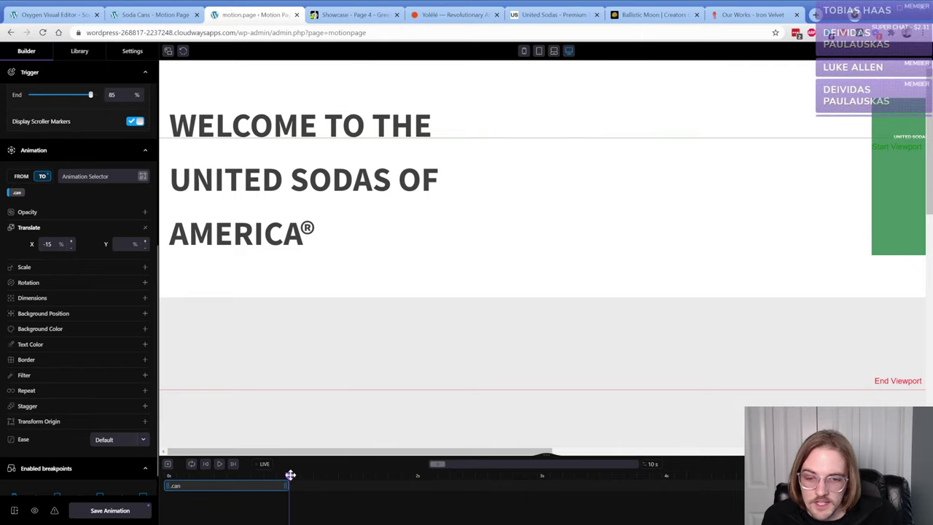
- Add a Stagger to the .can animation with 0.5 s for each element, beginning from start
click(44, 406)
scroll(51, 394, down, 1)
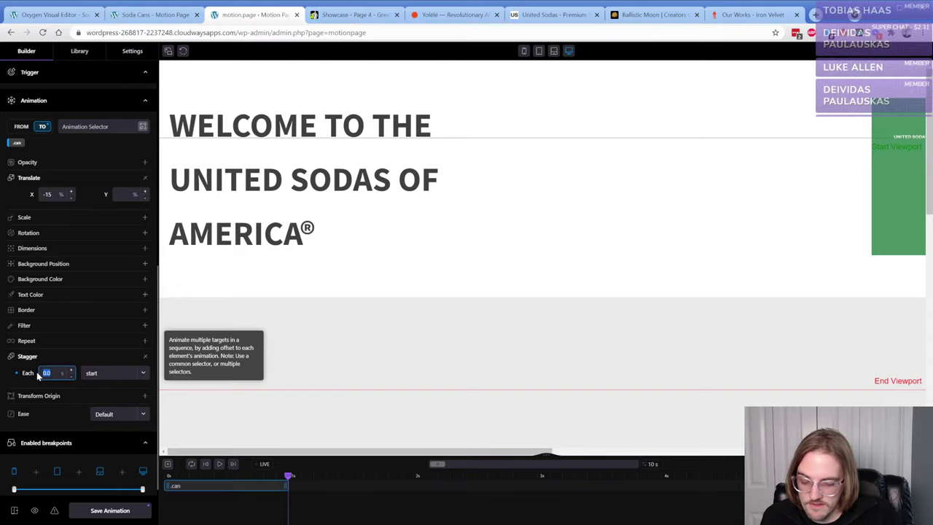
text(0)
click(26, 379)
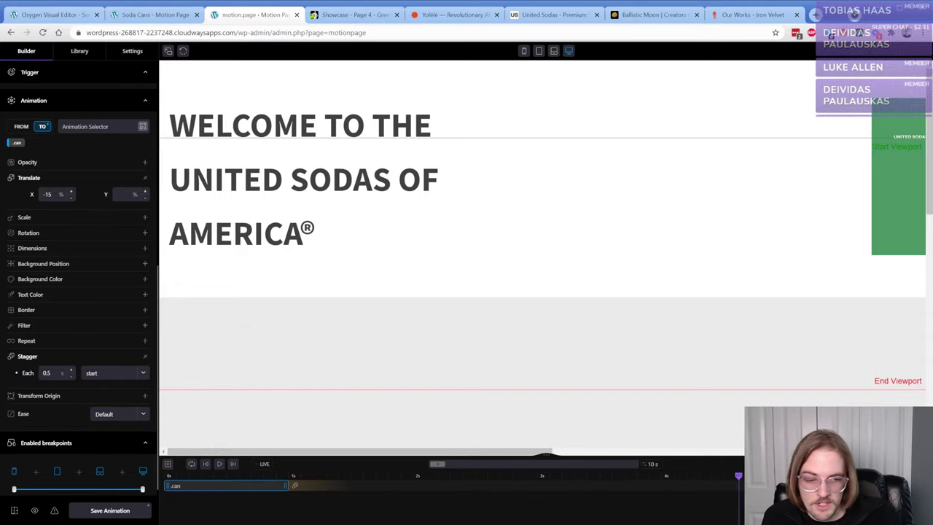
- Extend the .can clip on the timeline to beyond 4 seconds and scrub through it to preview the motion
drag(283, 483, 603, 481)
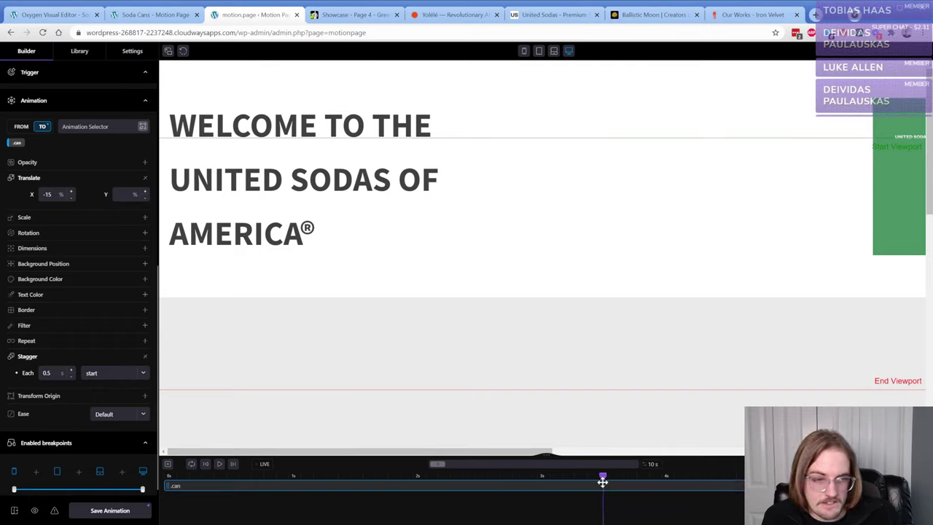
click(185, 477)
click(302, 478)
drag(312, 481, 742, 479)
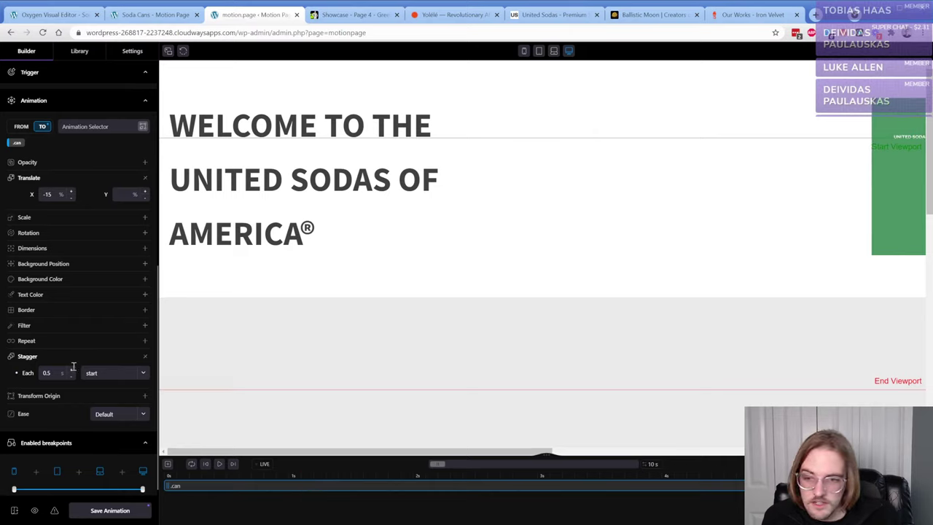
- Set the X translation to -100% and shorten the .can clip on the timeline to about 1.1 seconds
double_click(51, 194)
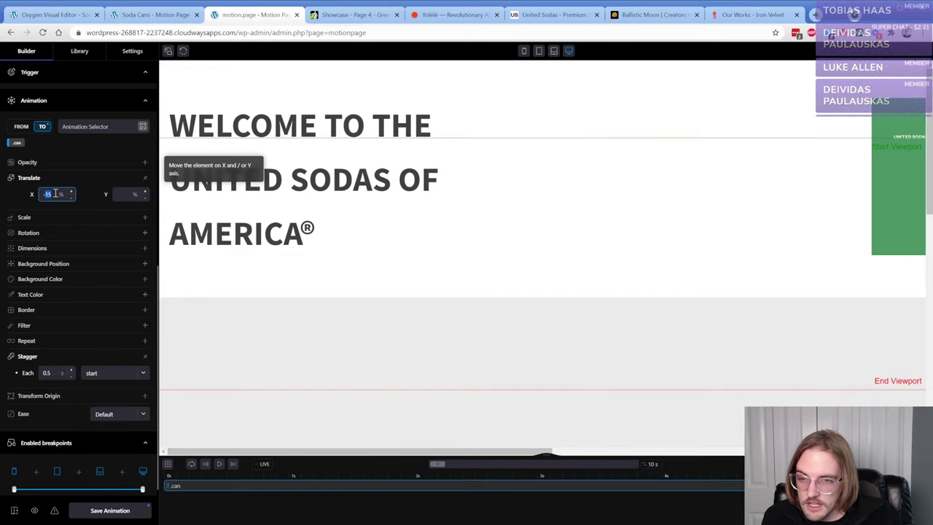
text(-5)
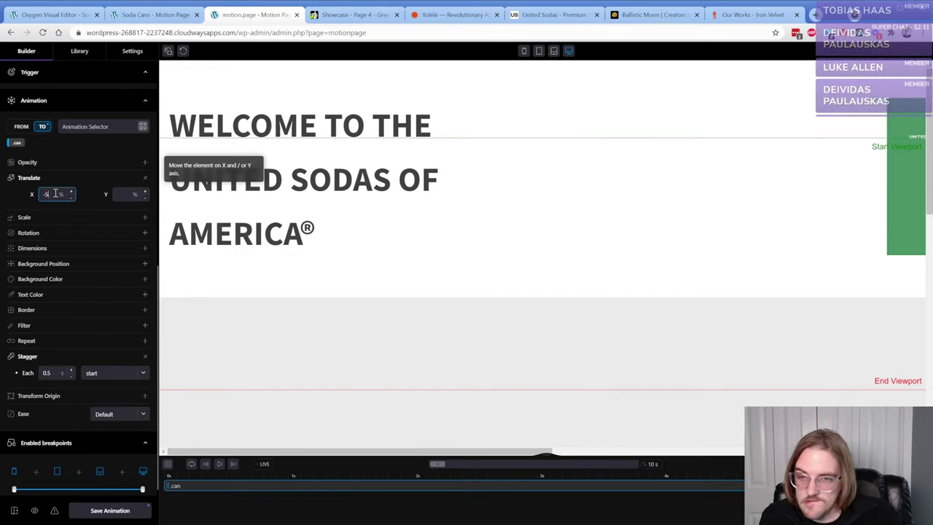
text(00)
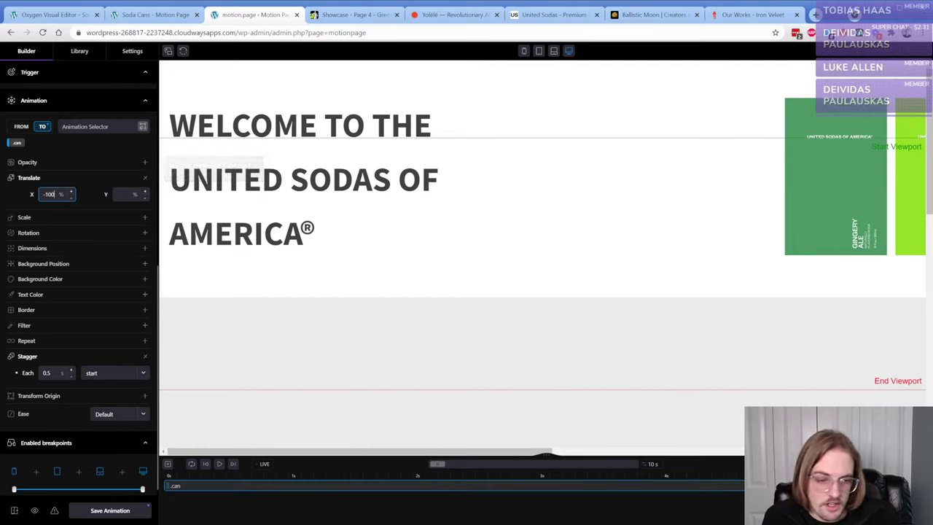
mouse_move(711, 478)
mouse_down()
mouse_move(231, 473)
mouse_move(441, 480)
mouse_up()
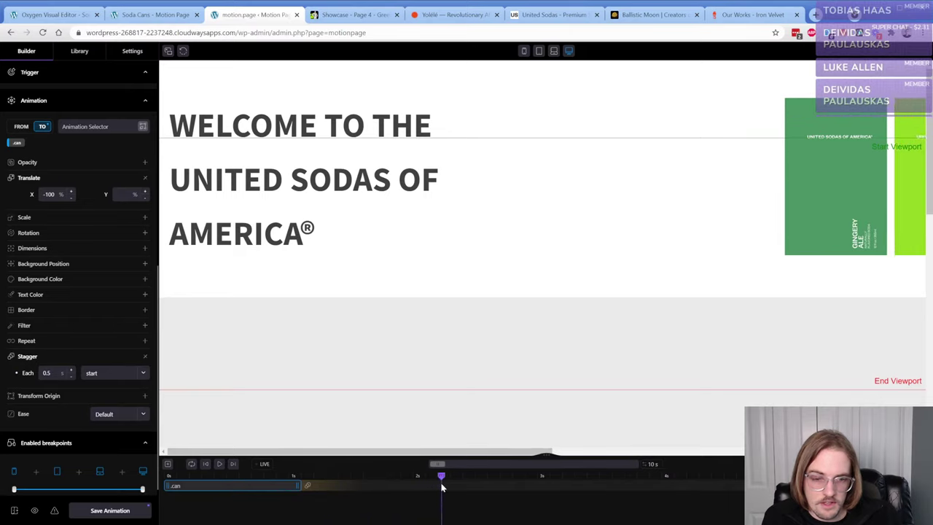
- Set the X translation to -500% and scrub the timeline to preview how far the cans travel
click(52, 196)
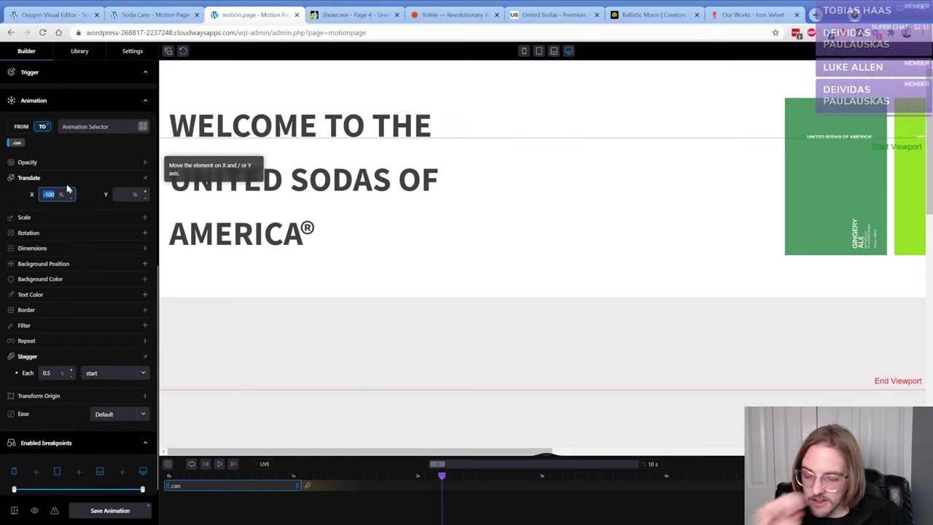
text(-500)
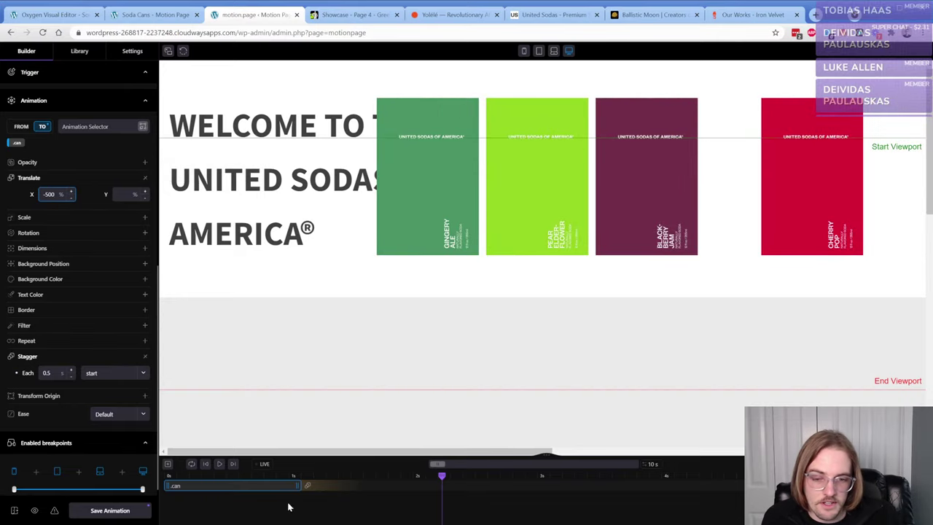
click(262, 468)
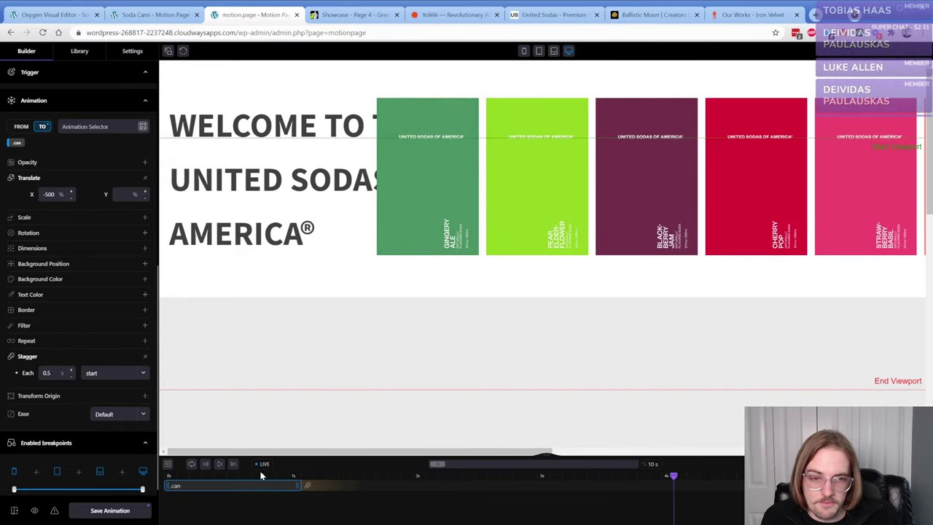
drag(261, 475, 367, 483)
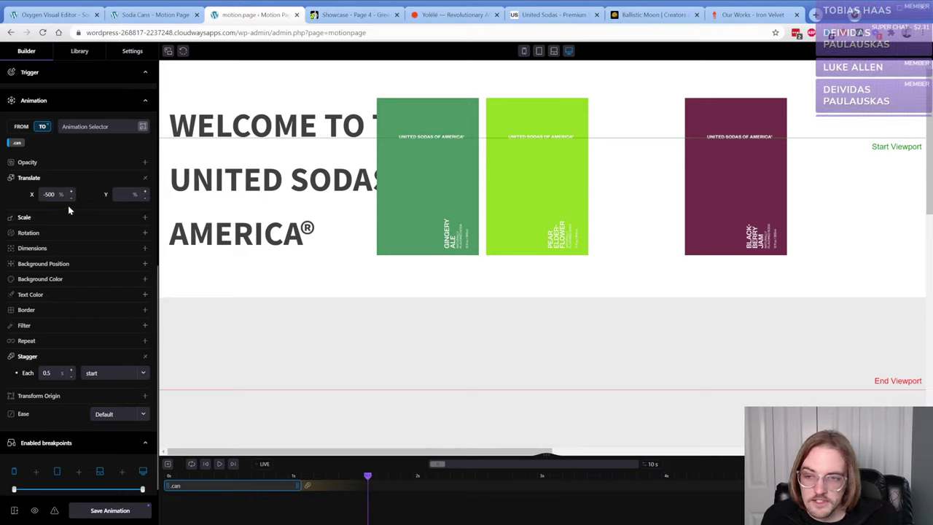
- Set the X translation to -750%, preview it on the timeline and compare the can layout with the United Sodas website
click(48, 195)
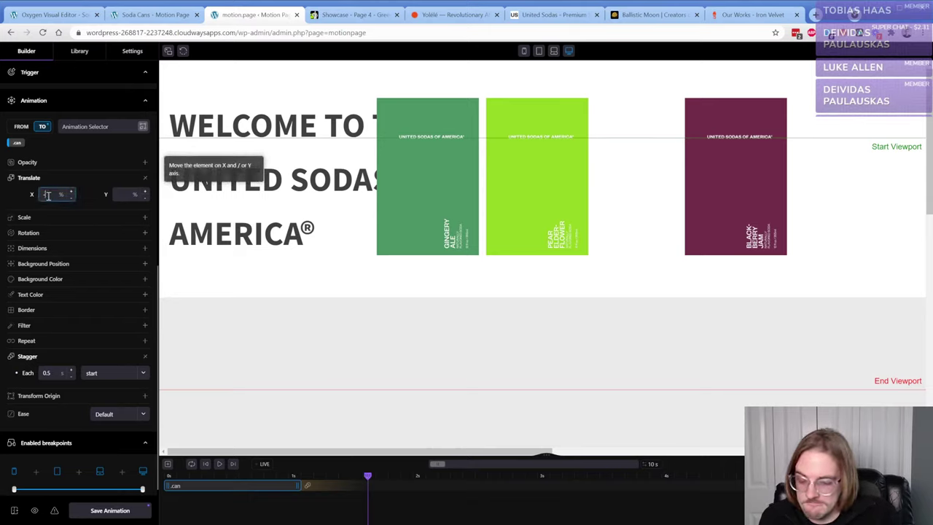
text(-750)
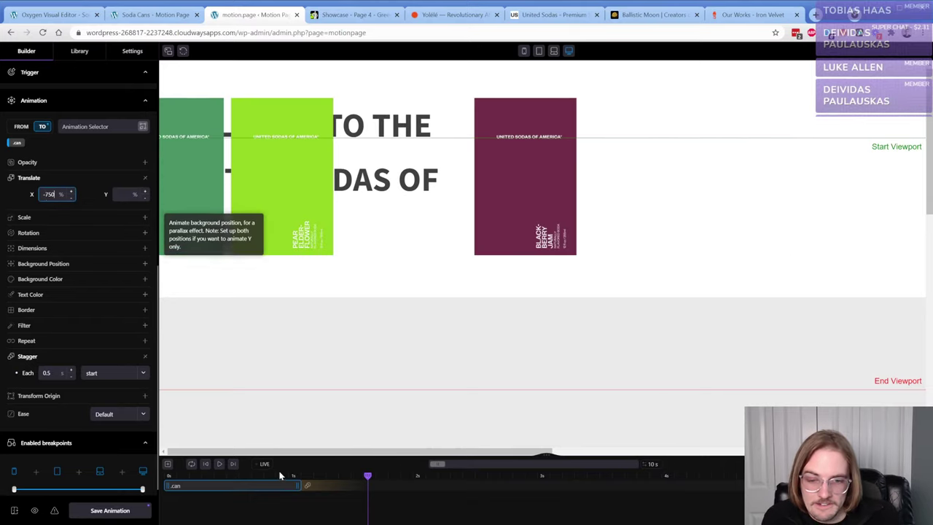
click(341, 477)
drag(341, 476, 723, 481)
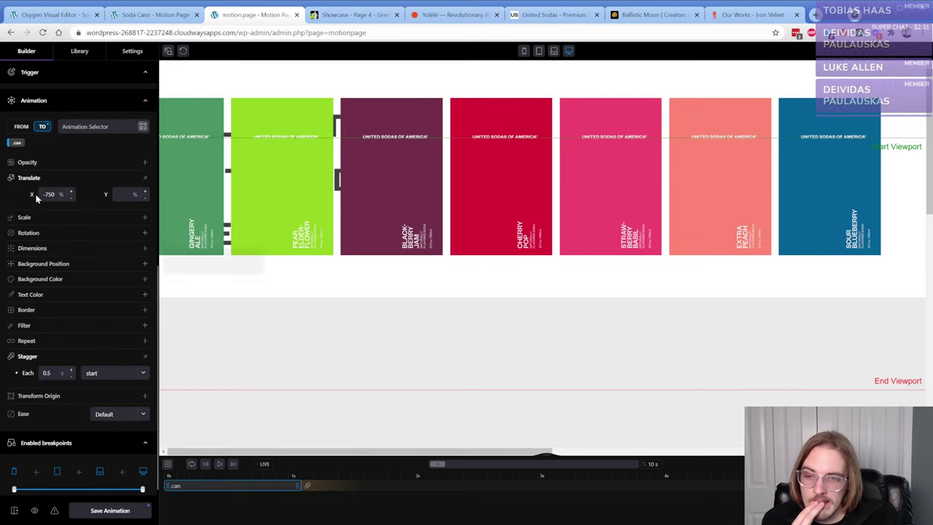
click(549, 15)
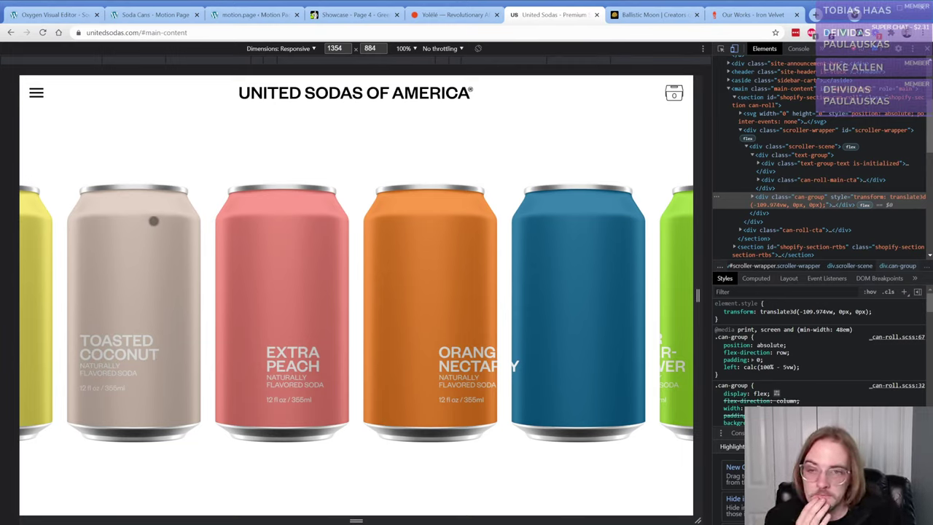
click(244, 16)
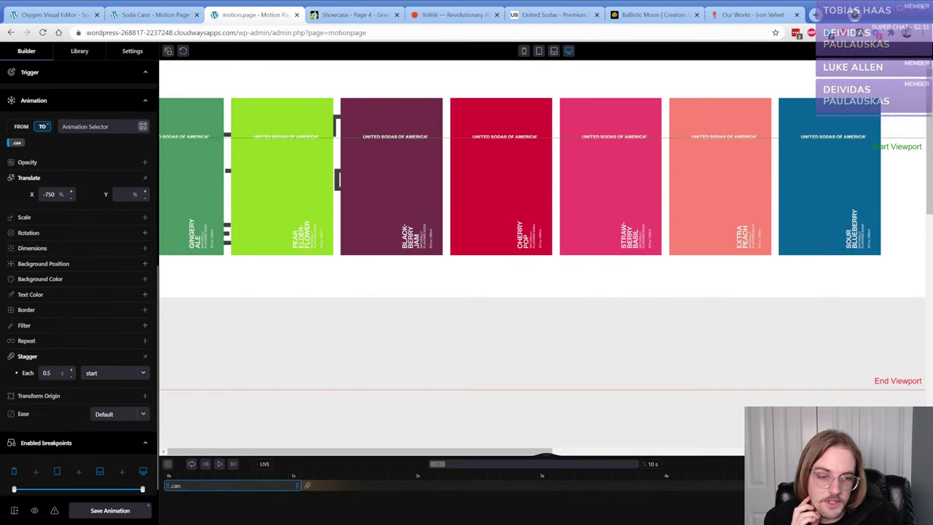
- Save the animation and test it by reloading and scrolling the live Soda Cans page
click(129, 510)
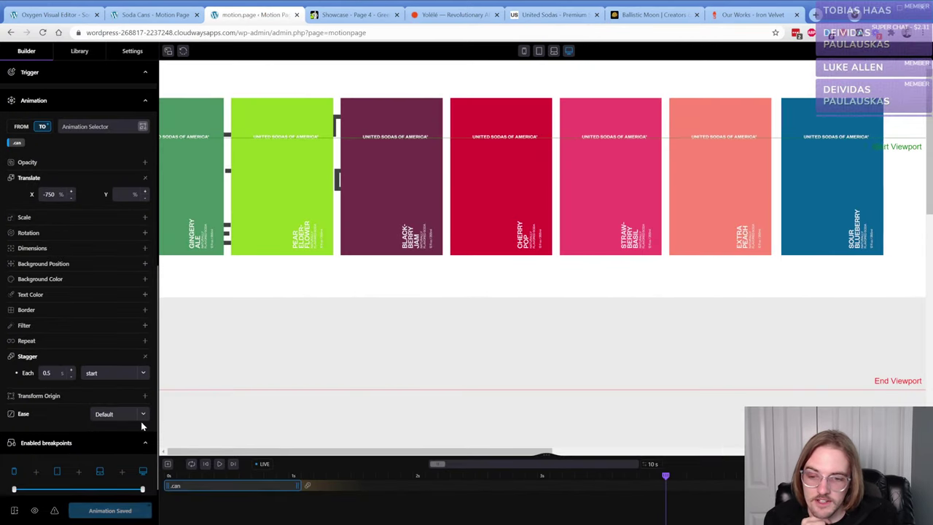
click(153, 16)
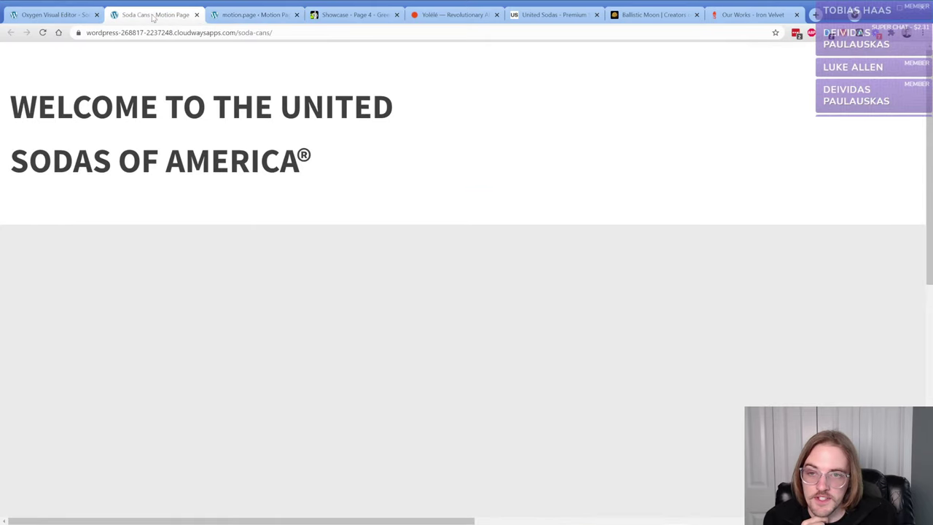
click(43, 32)
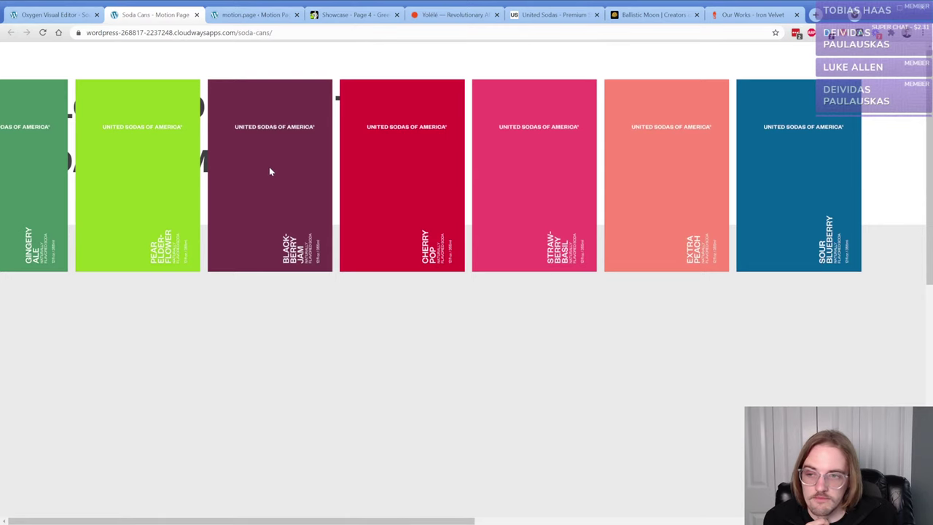
click(250, 16)
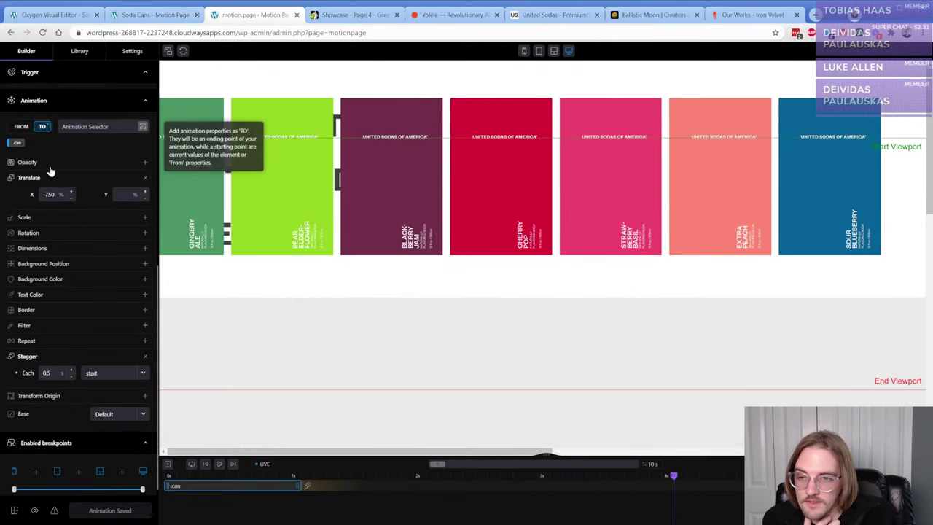
click(154, 19)
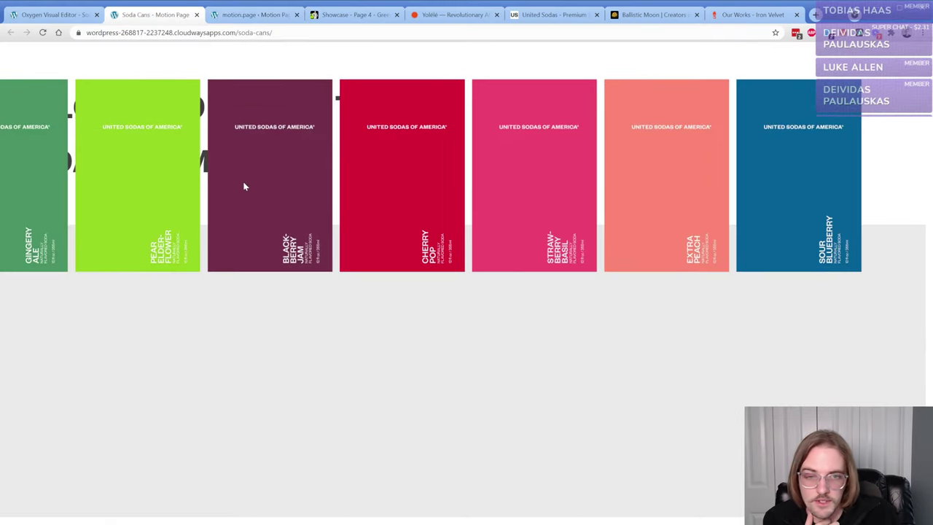
scroll(244, 188, down, 5)
scroll(244, 187, up, 5)
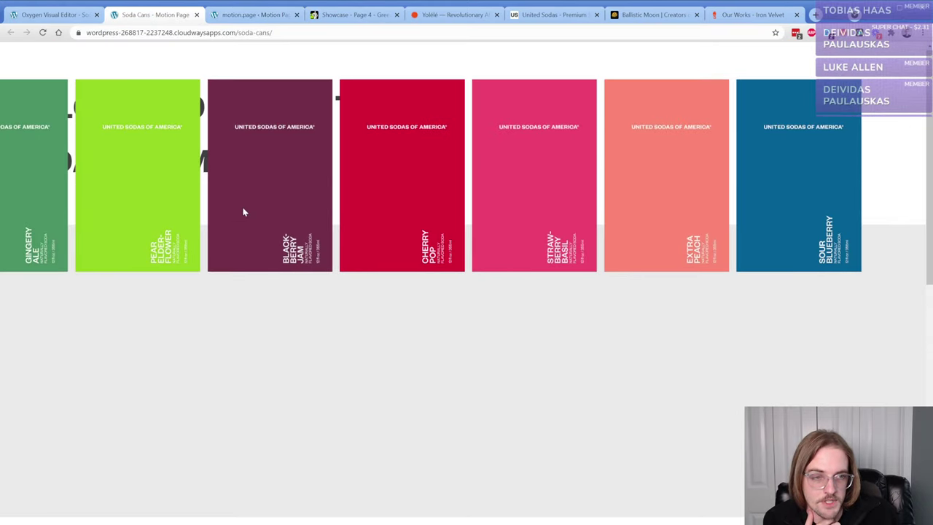
- Check the can wrapper structure in the Oxygen editor and set the viewport scroller start to 11% in Motion.page
click(47, 16)
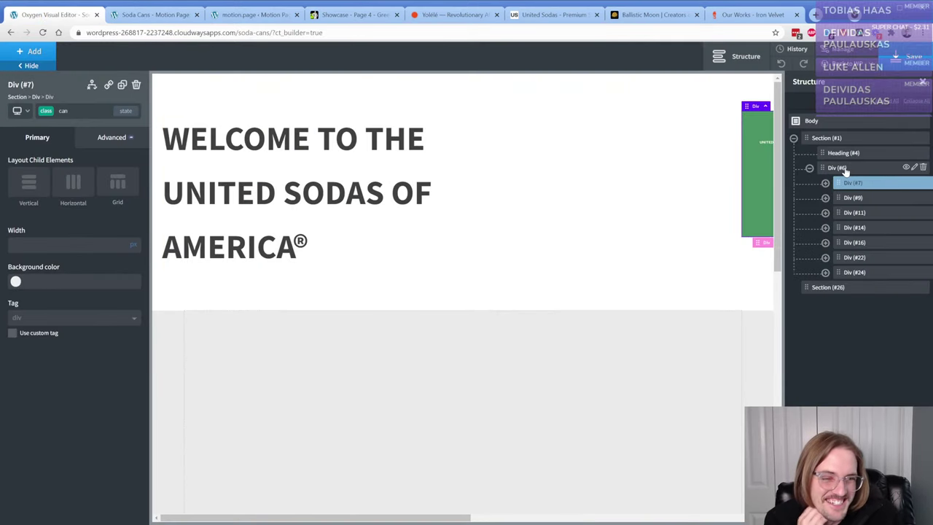
click(249, 14)
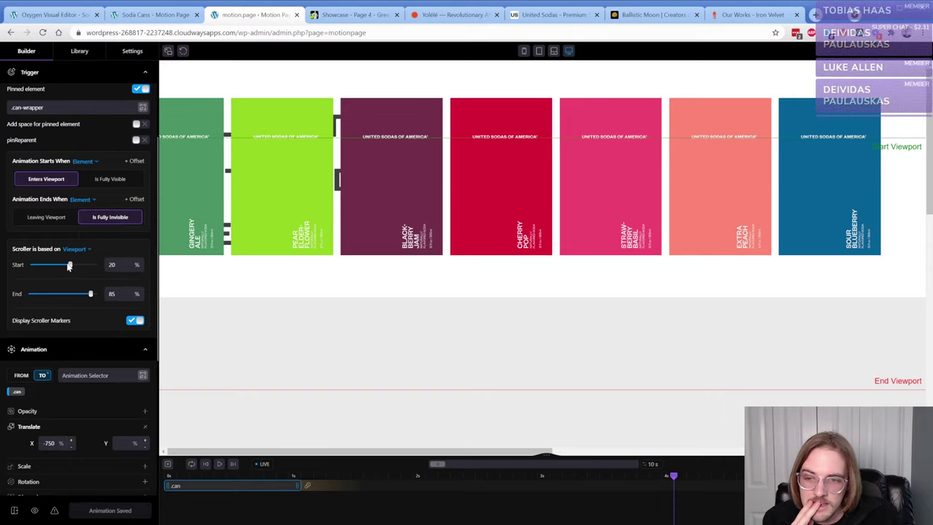
mouse_move(69, 266)
mouse_down()
mouse_move(78, 267)
mouse_move(41, 264)
mouse_move(96, 267)
mouse_move(56, 267)
mouse_move(68, 266)
mouse_move(92, 298)
mouse_up()
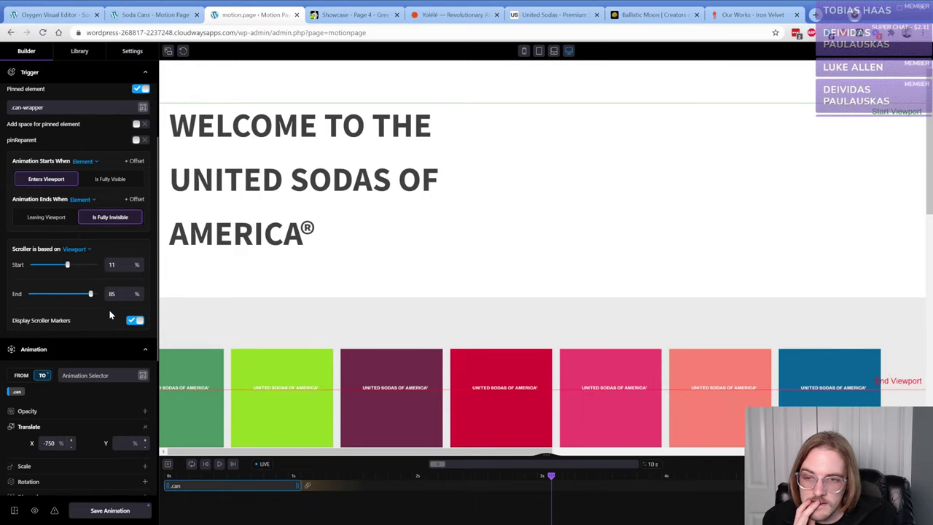
- Switch the pinned element option off and back on for .can-wrapper and save the animation
scroll(109, 310, up, 3)
click(139, 190)
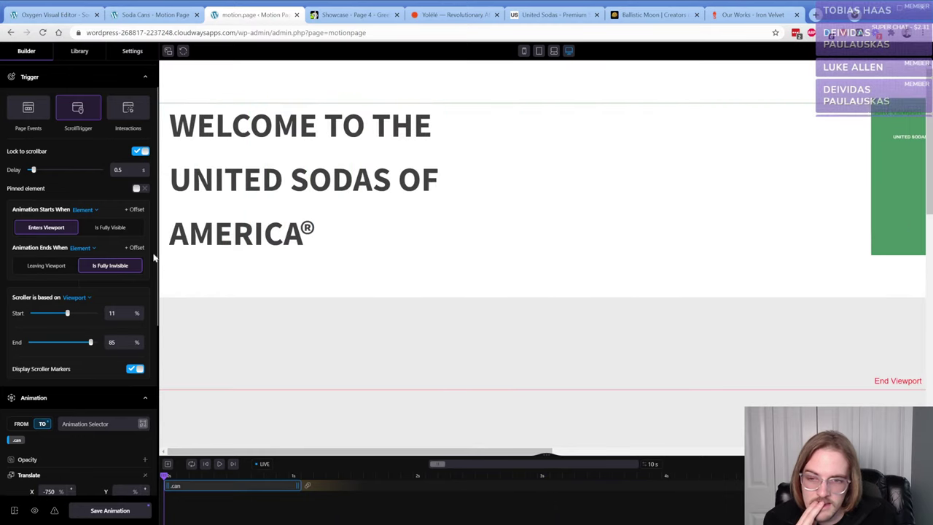
click(139, 189)
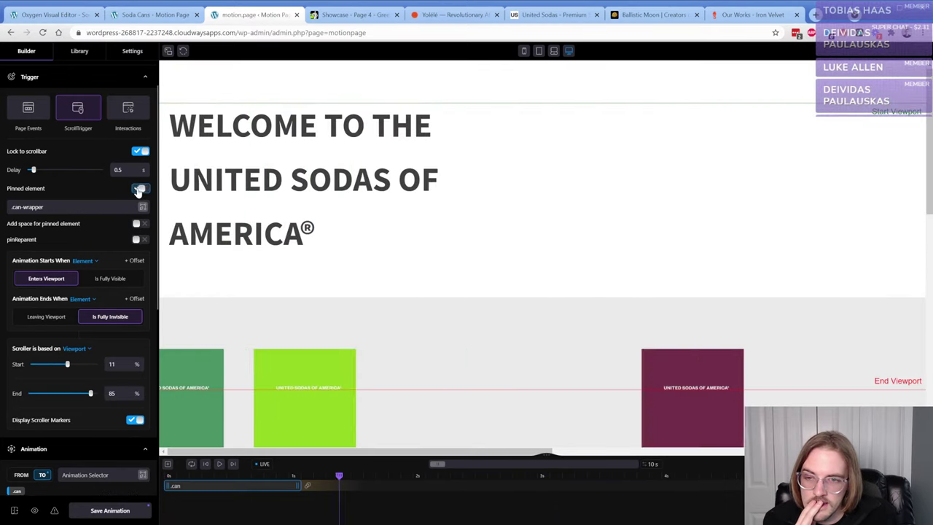
click(113, 512)
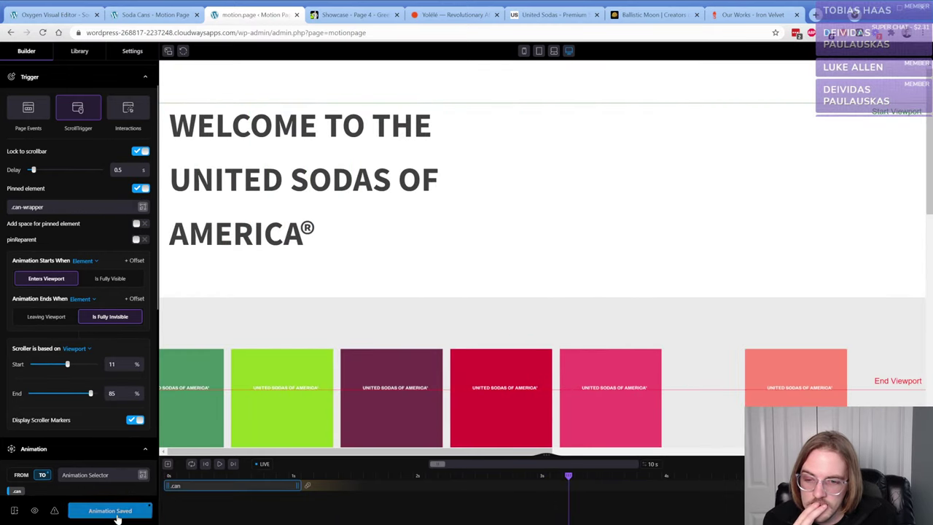
- Scrub the timeline back to 0 s to examine the first can's movement in the preview
click(226, 477)
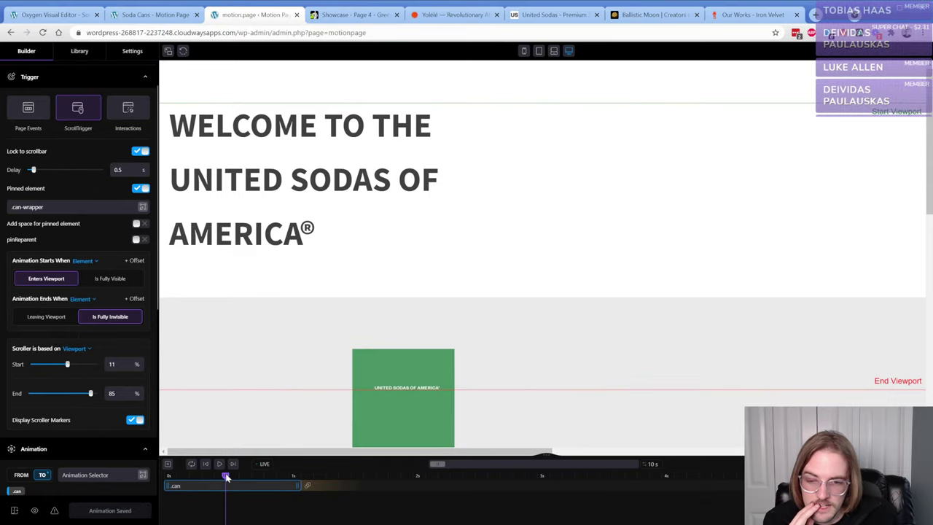
drag(226, 474, 172, 474)
drag(200, 475, 158, 487)
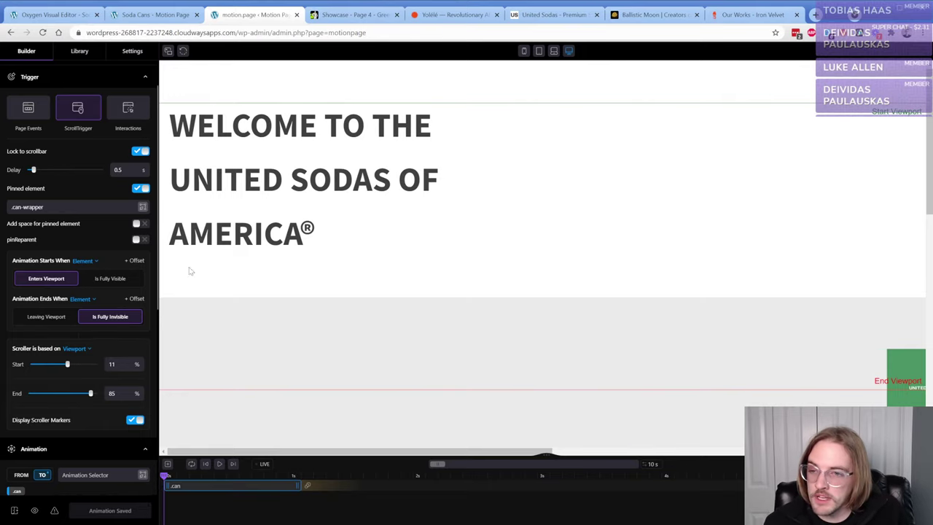
- Close the developer tools on the United Sodas reference site and examine how its cans move while scrolling
click(568, 19)
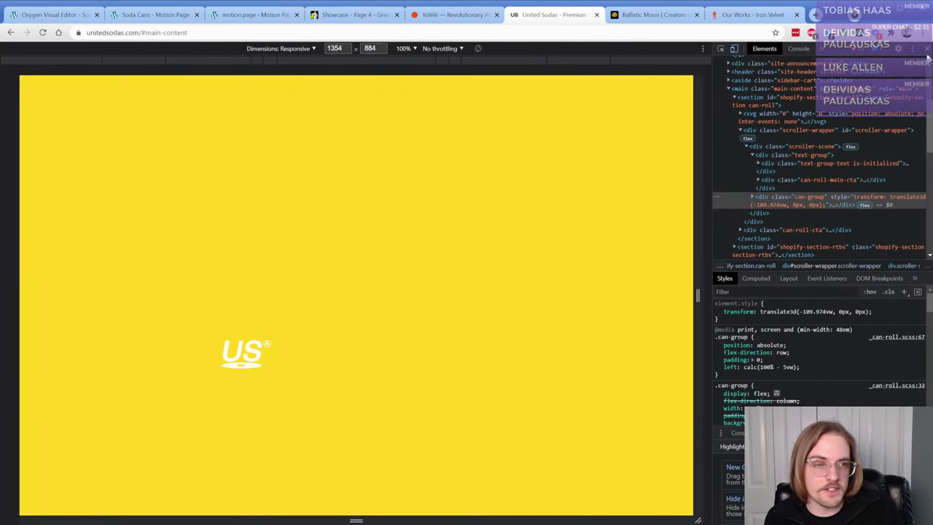
key(F12)
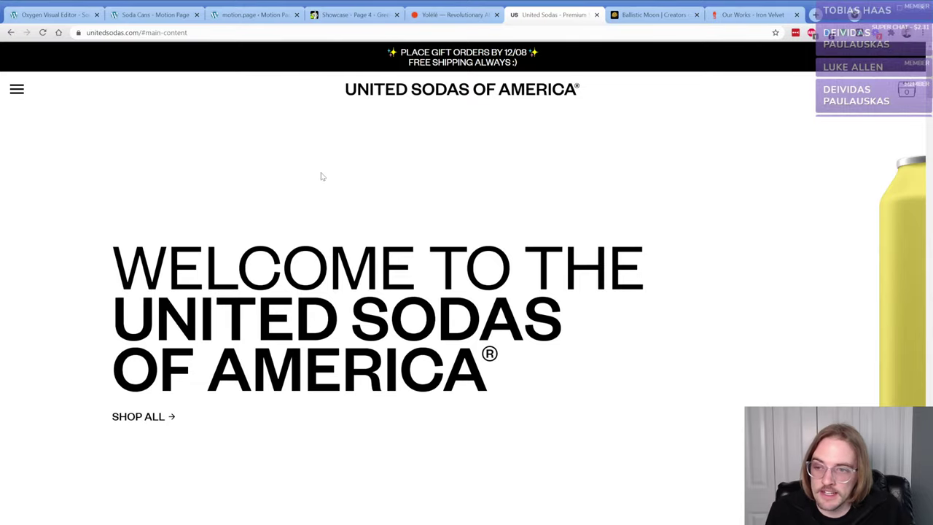
scroll(321, 176, down, 10)
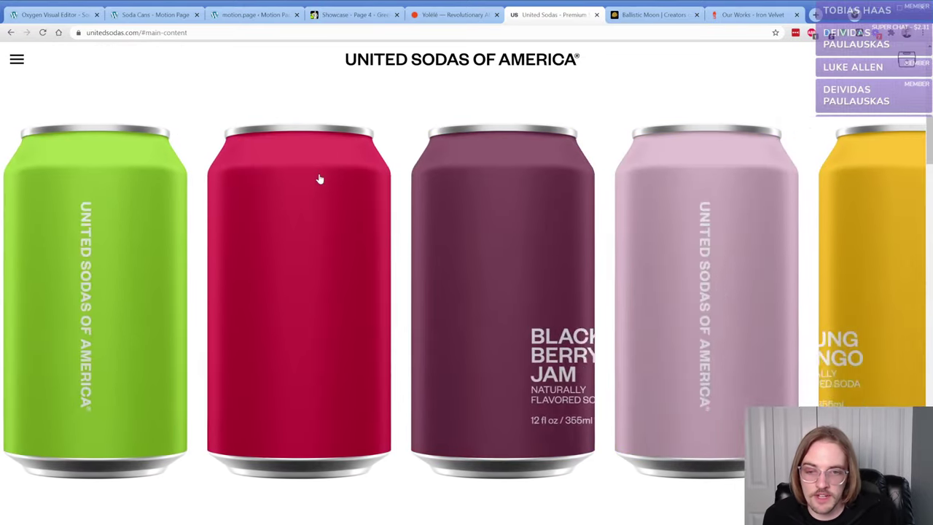
scroll(321, 179, down, 8)
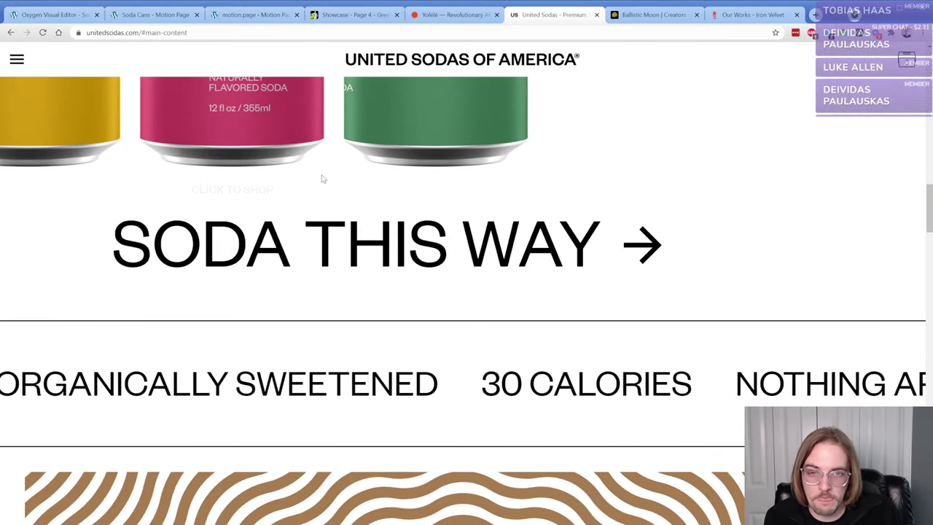
click(235, 18)
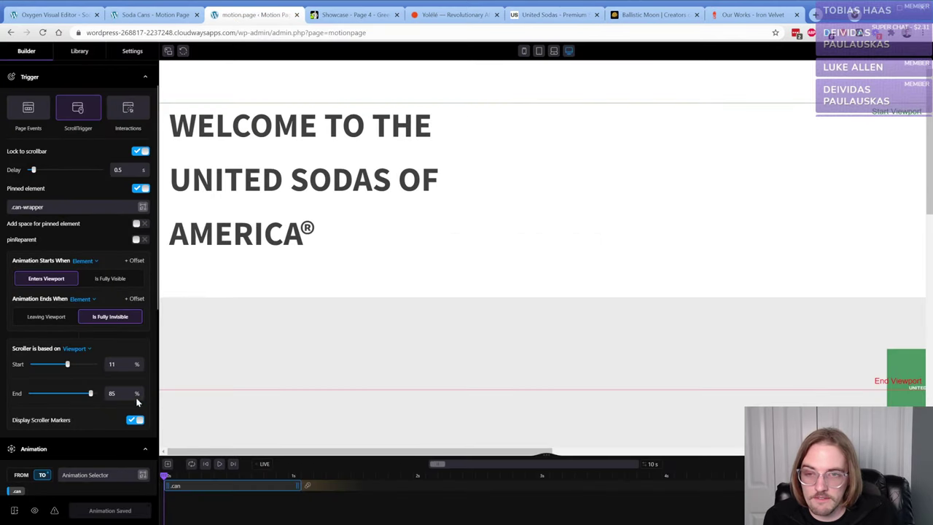
- Test the saved animation on the live Soda Cans page by scrolling down and back up
click(146, 16)
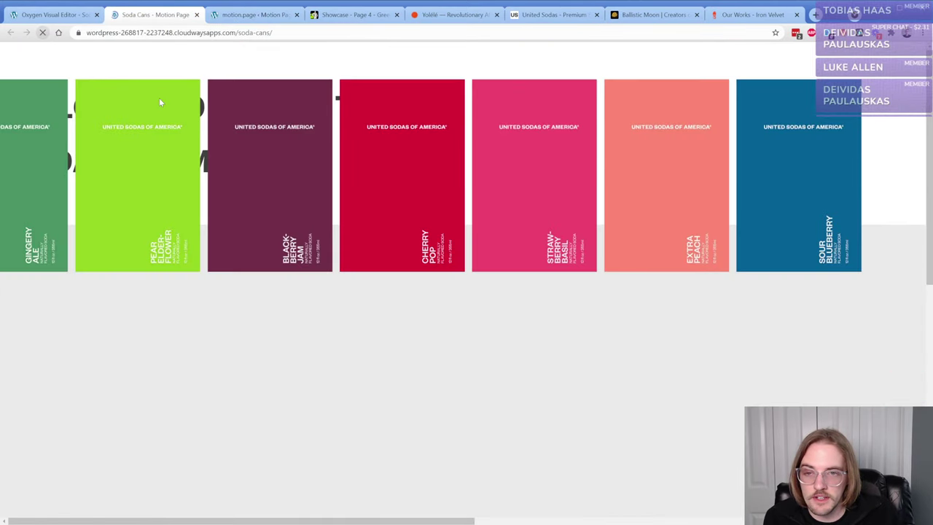
scroll(162, 138, down, 3)
scroll(164, 141, up, 3)
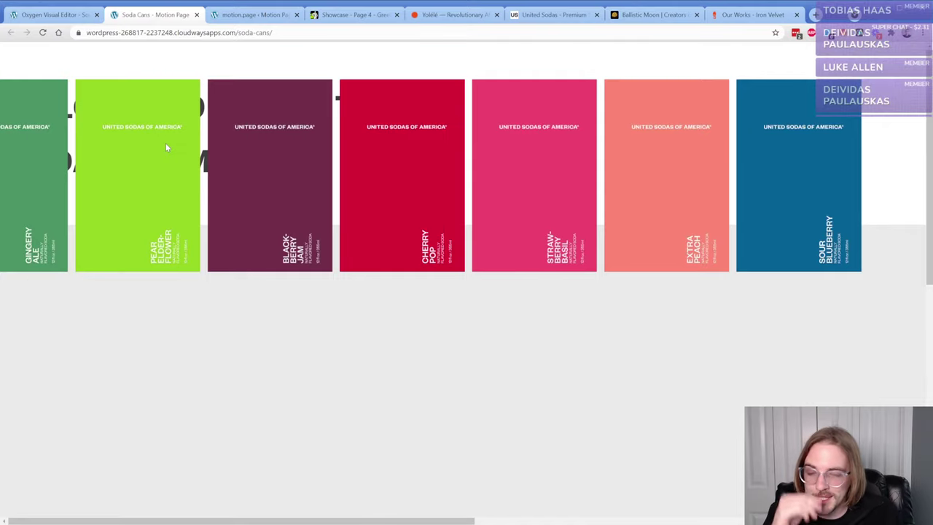
scroll(165, 143, down, 2)
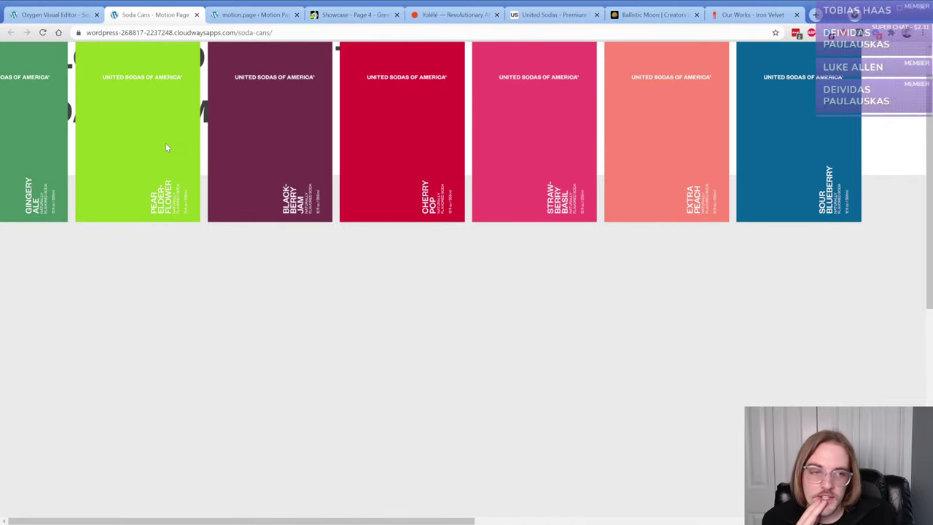
scroll(166, 143, up, 2)
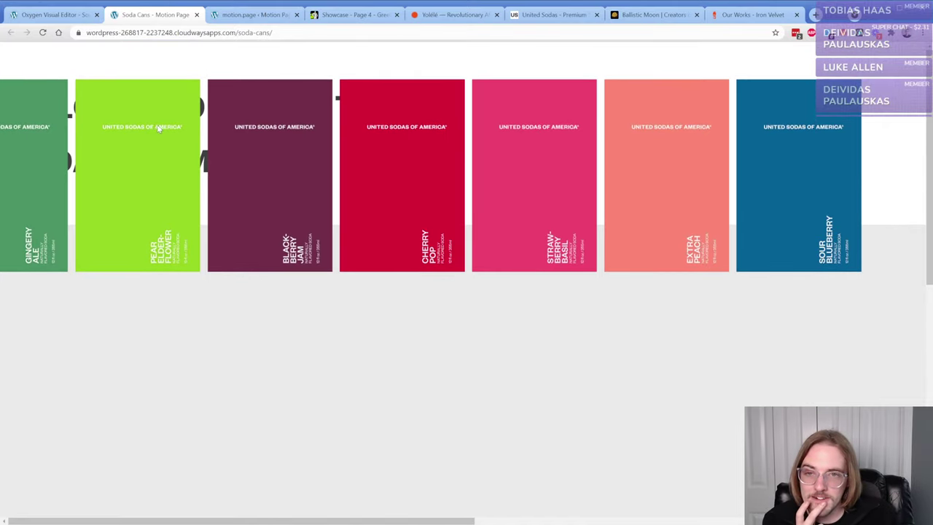
- Set the viewport scroller end to -50% in Motion.page and save the animation
click(231, 15)
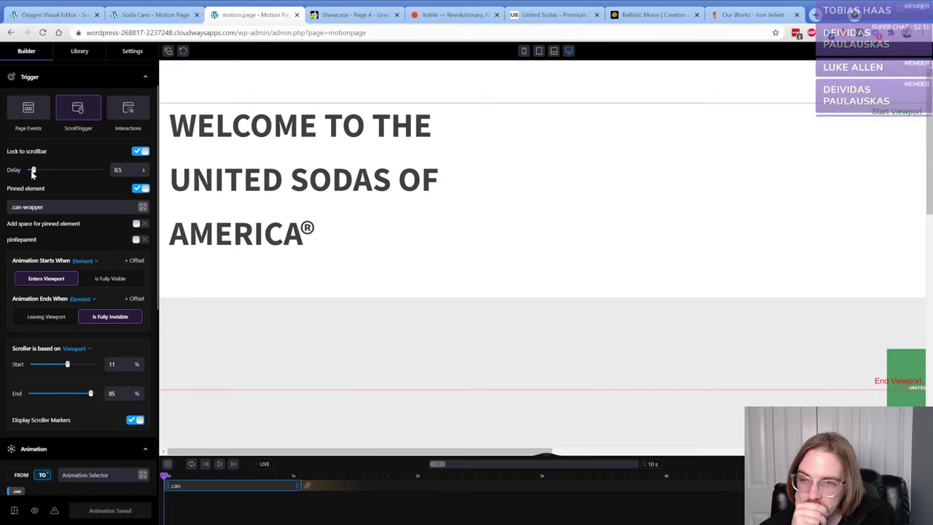
scroll(33, 179, up, 1)
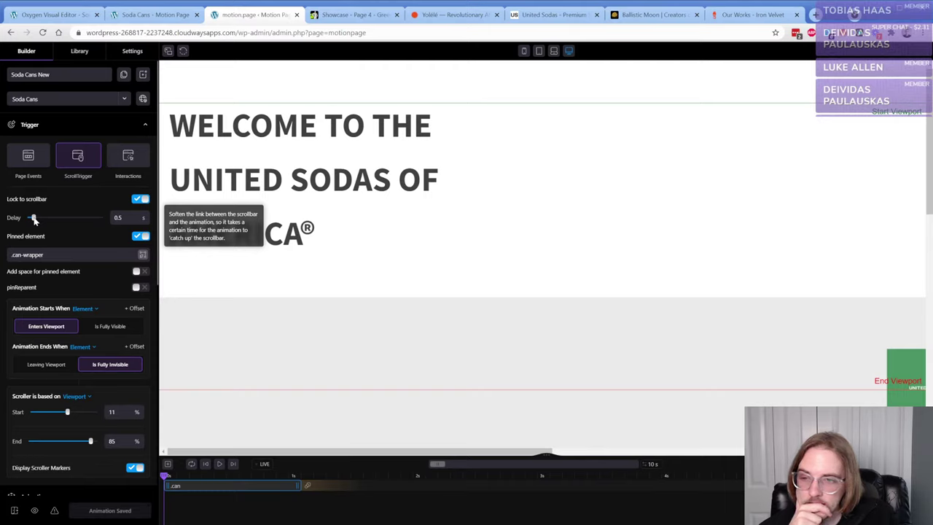
scroll(90, 306, down, 1)
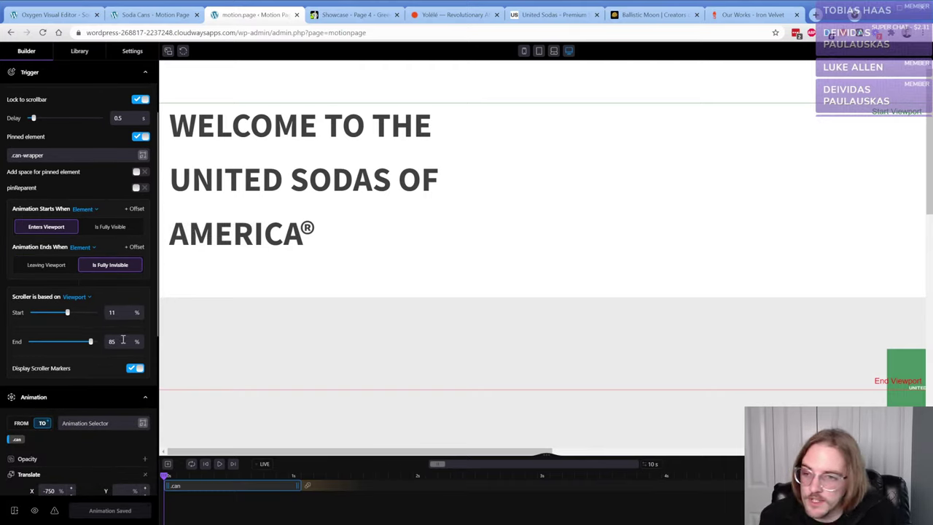
double_click(122, 340)
text(-50)
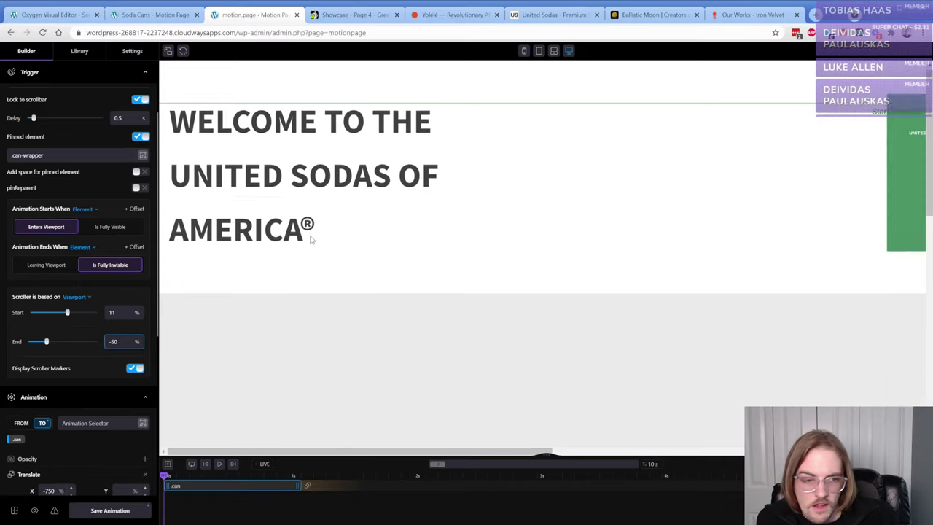
scroll(323, 225, down, 5)
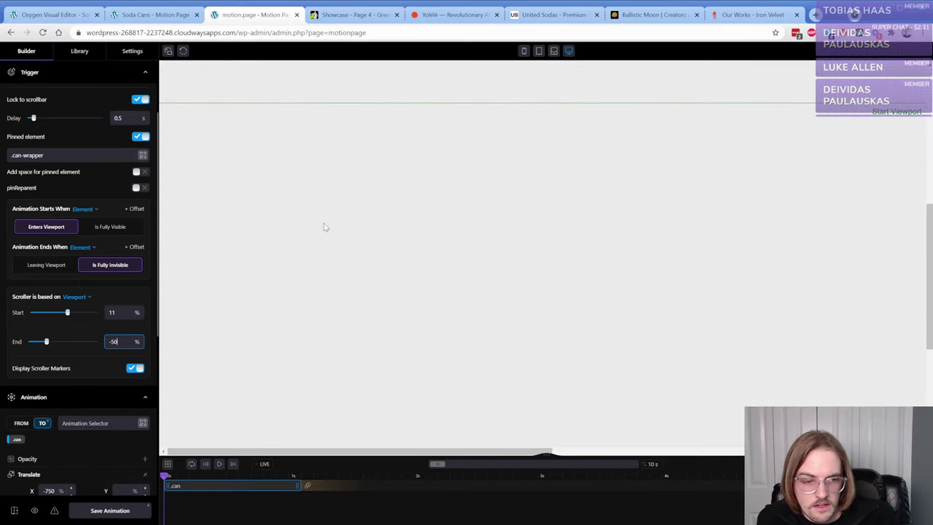
scroll(326, 228, up, 10)
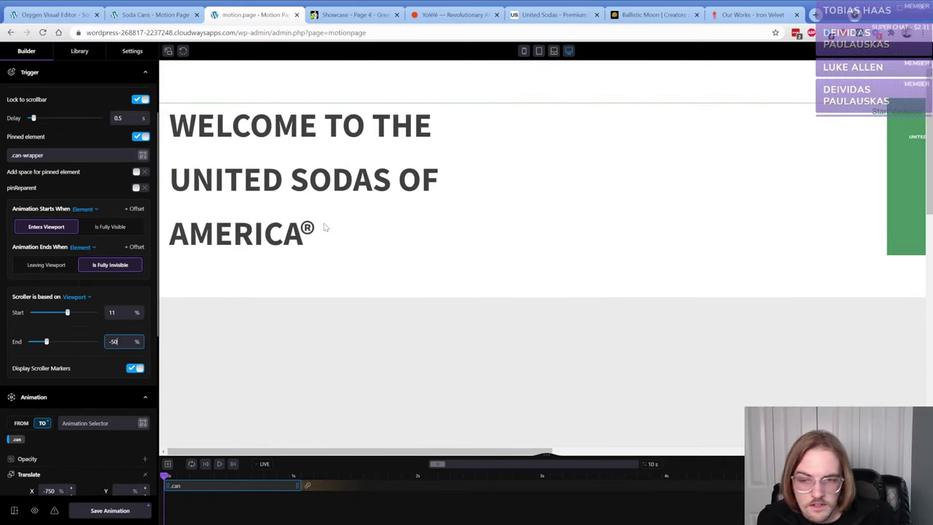
click(137, 344)
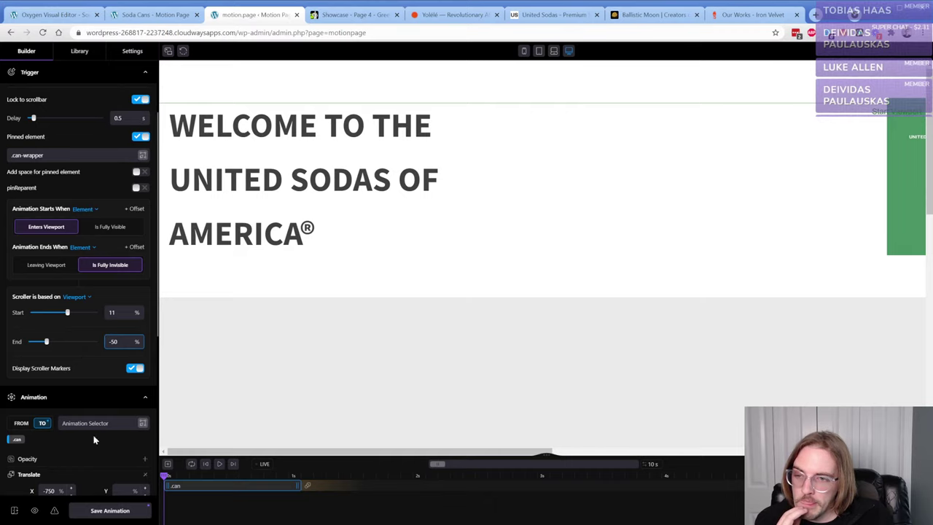
click(102, 510)
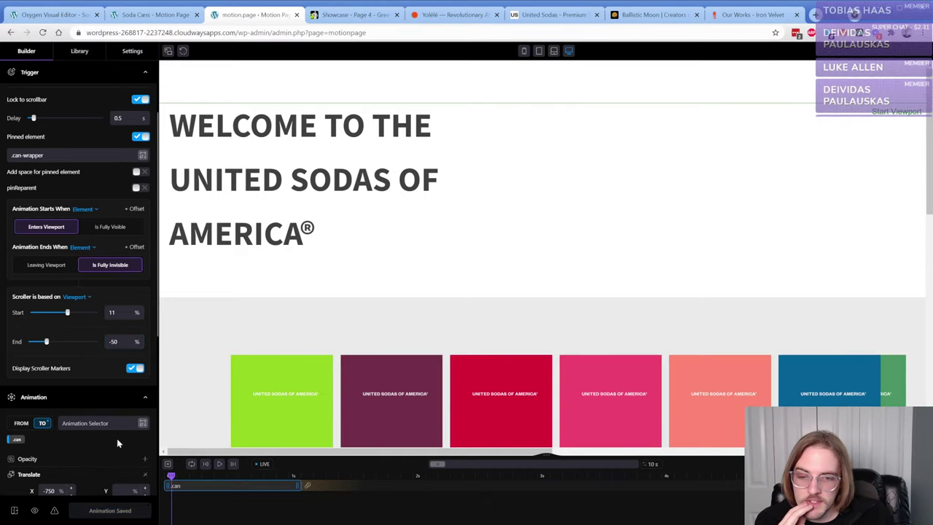
- Reload the live Soda Cans page and scroll through it to check the pinned cans and their starting position
click(165, 20)
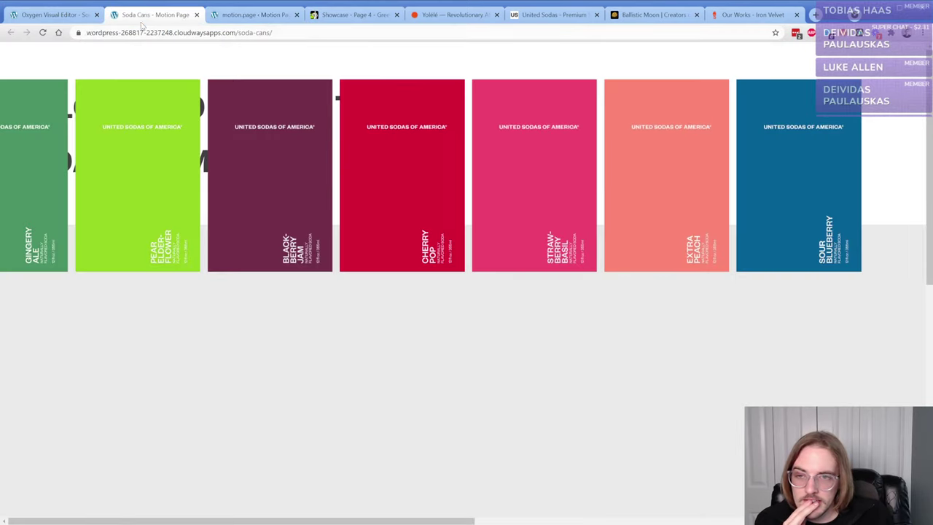
click(42, 32)
scroll(201, 164, down, 10)
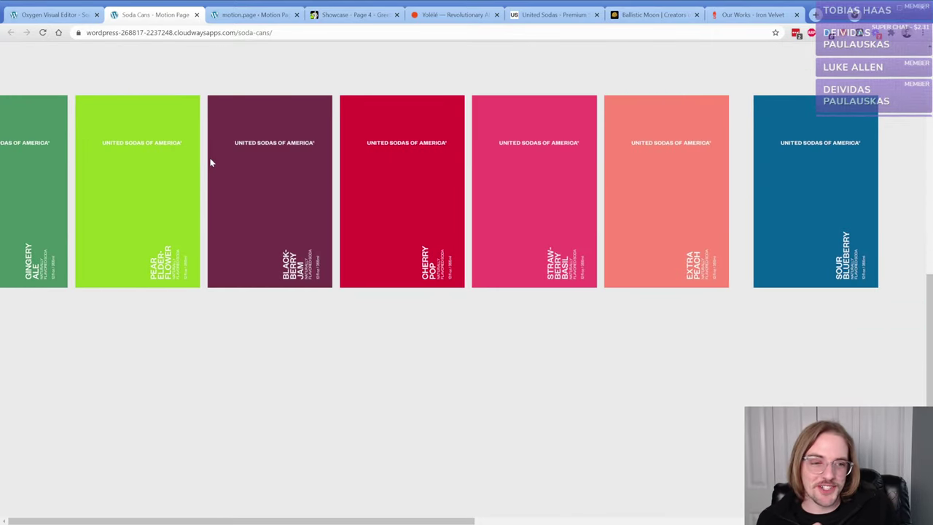
scroll(211, 162, up, 10)
scroll(212, 162, down, 10)
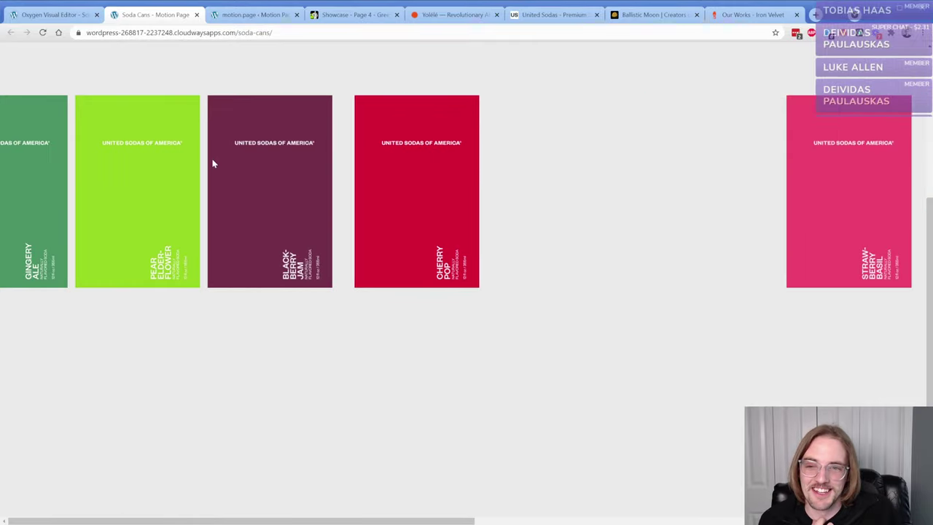
scroll(210, 156, up, 10)
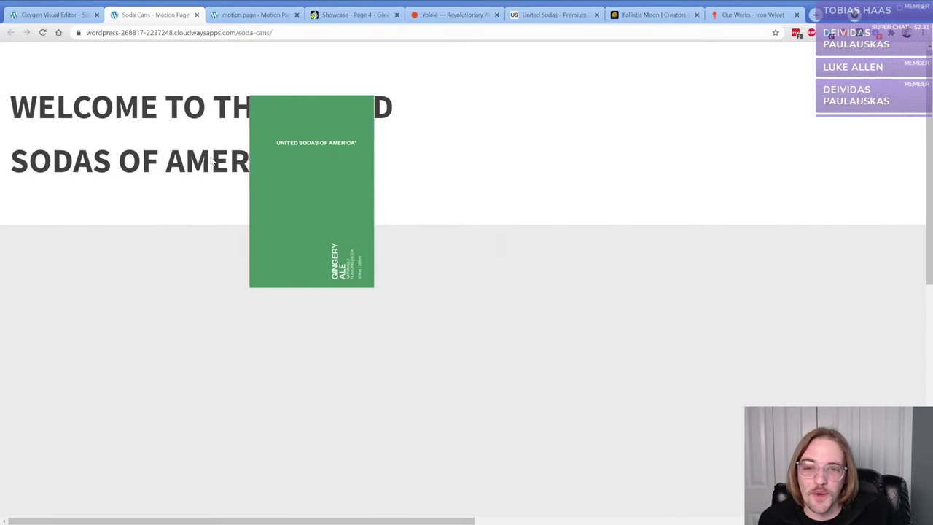
drag(76, 106, 188, 216)
click(345, 176)
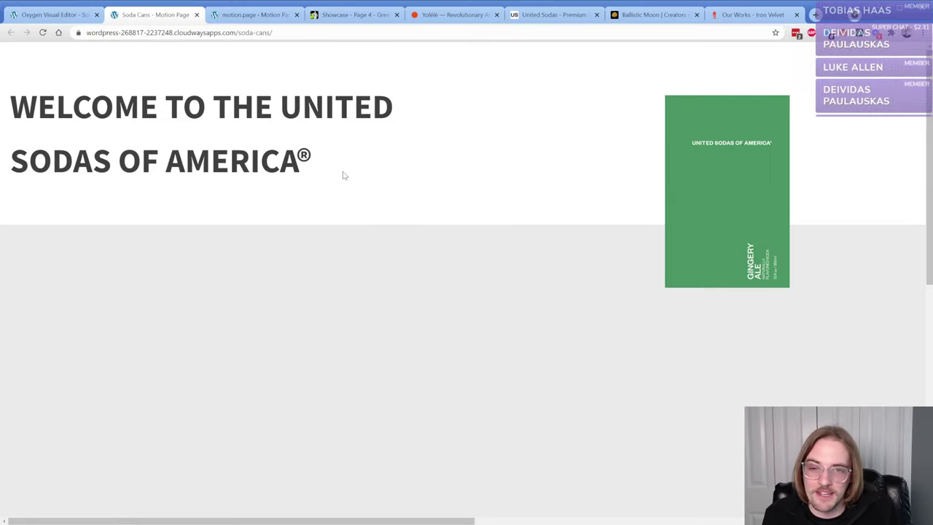
scroll(426, 212, down, 5)
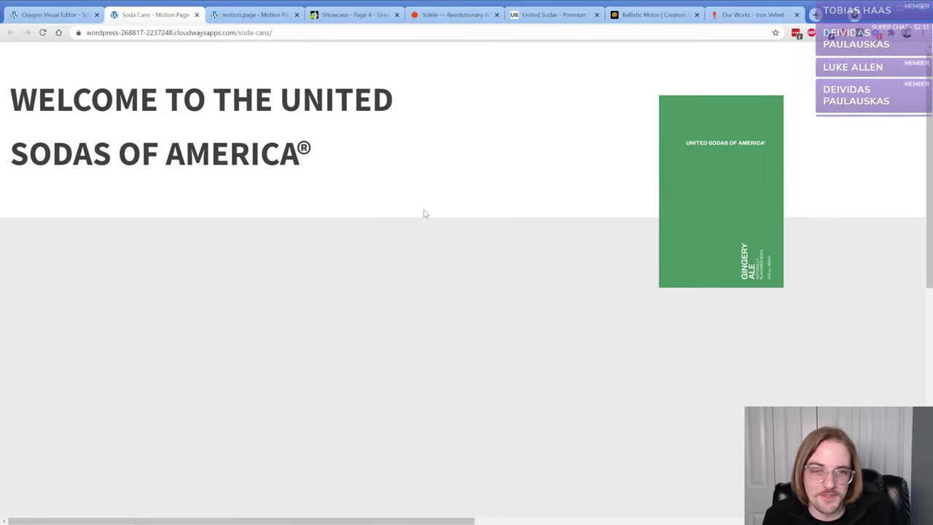
scroll(413, 218, up, 5)
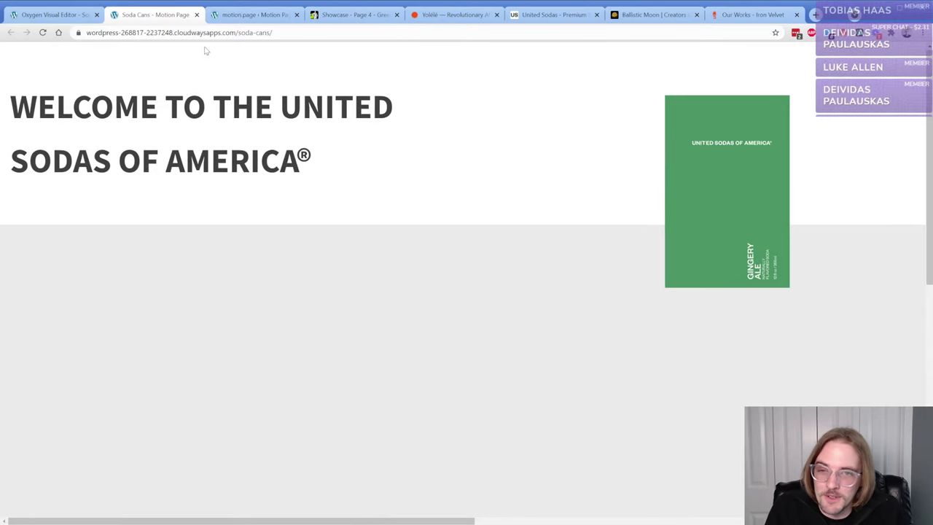
- Try a horizontal translate of -250% on .can in Motion.page and scroll the preview to check it
click(248, 15)
scroll(58, 345, down, 4)
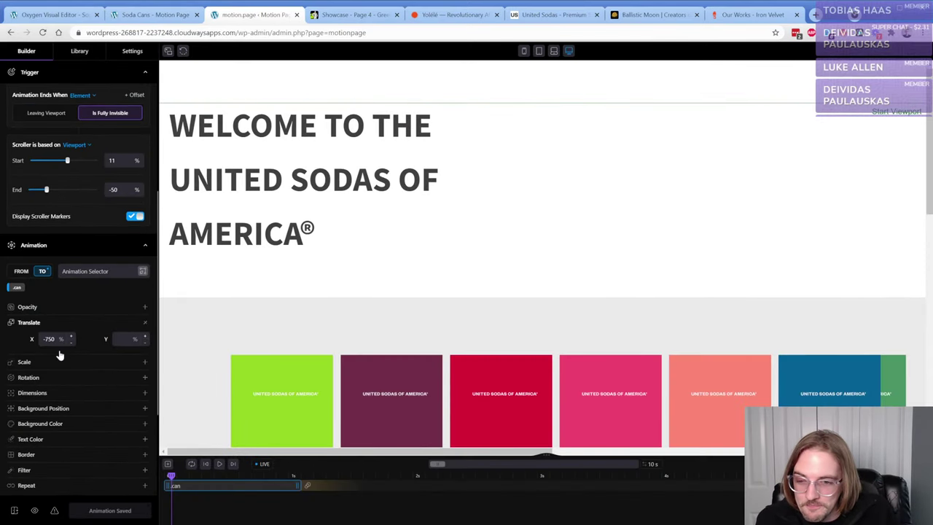
click(51, 242)
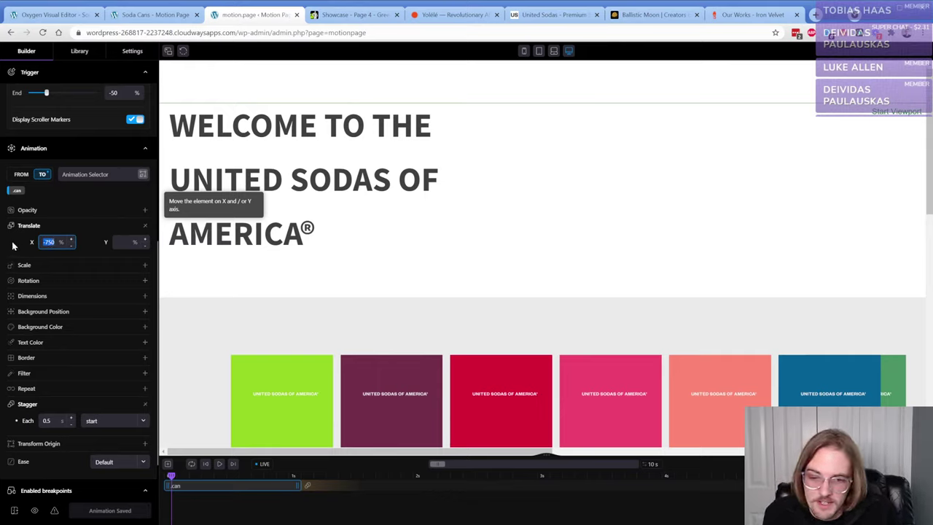
text(-2)
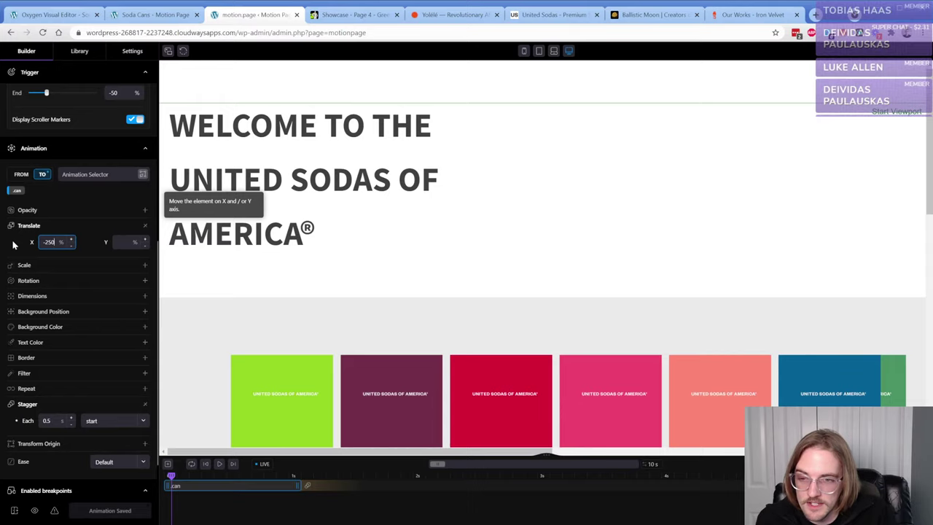
text(50)
scroll(438, 266, down, 3)
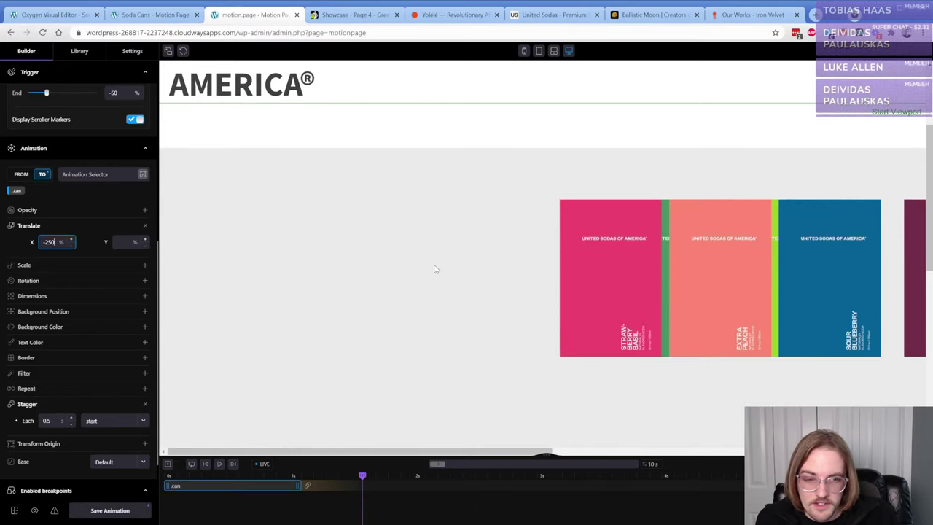
scroll(435, 269, down, 1)
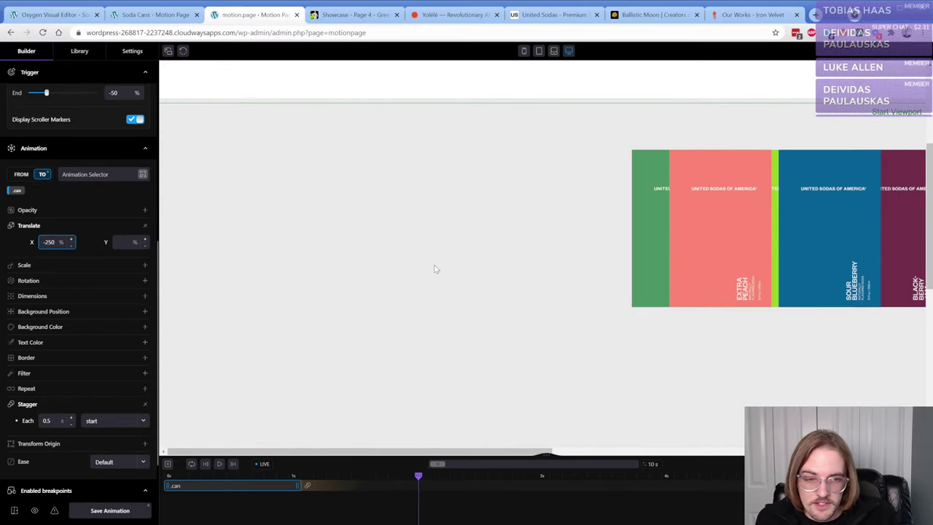
- Set the horizontal translate of .can to -500% and save the animation
double_click(51, 241)
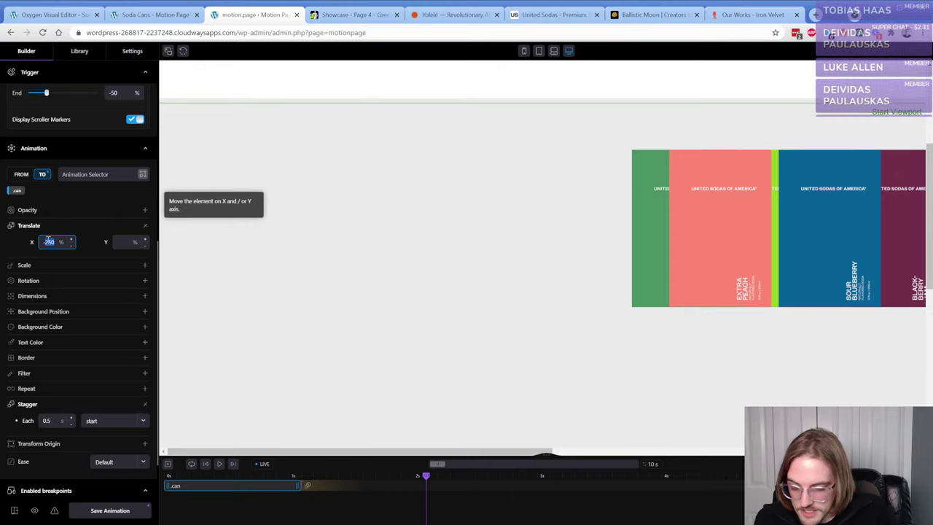
text(-)
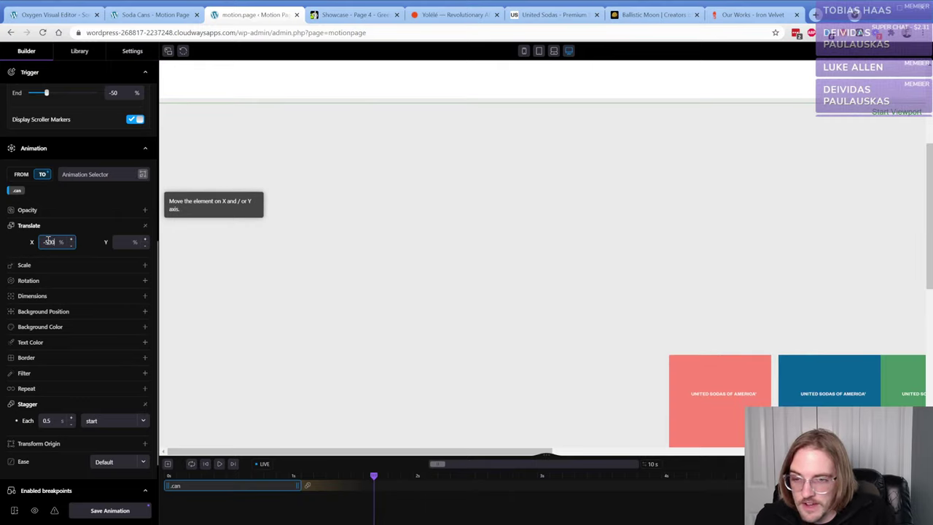
text(500)
click(110, 510)
- Look up the ID of Section (#1) in the Oxygen editor and return to the ScrollTrigger settings in Motion.page
scroll(98, 313, up, 4)
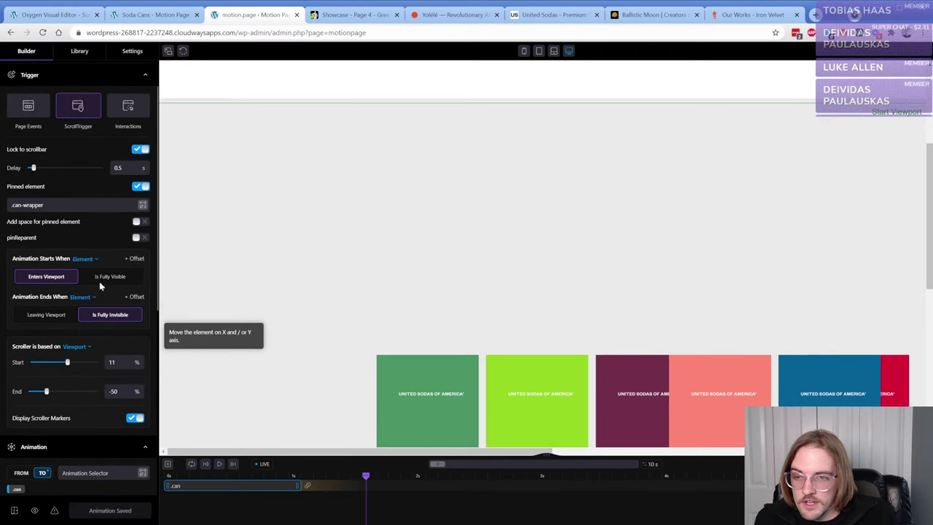
scroll(88, 240, up, 2)
click(52, 16)
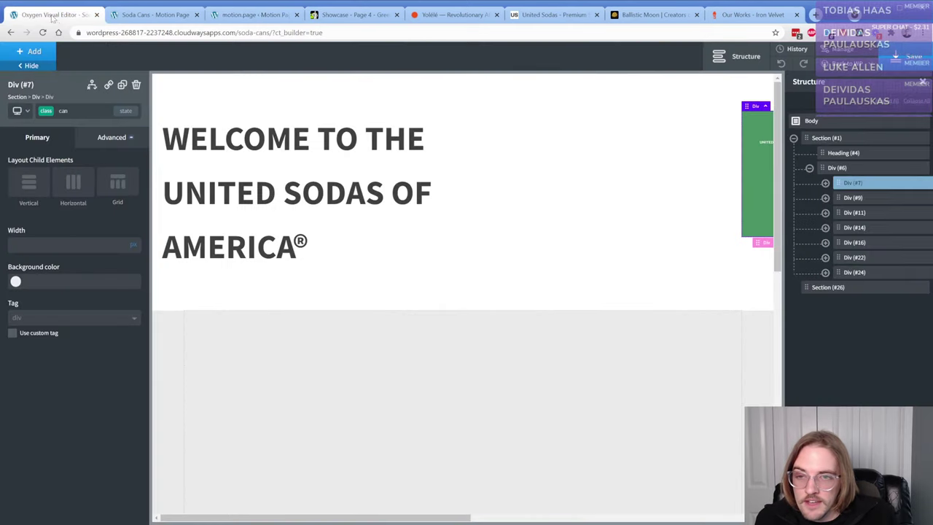
click(827, 139)
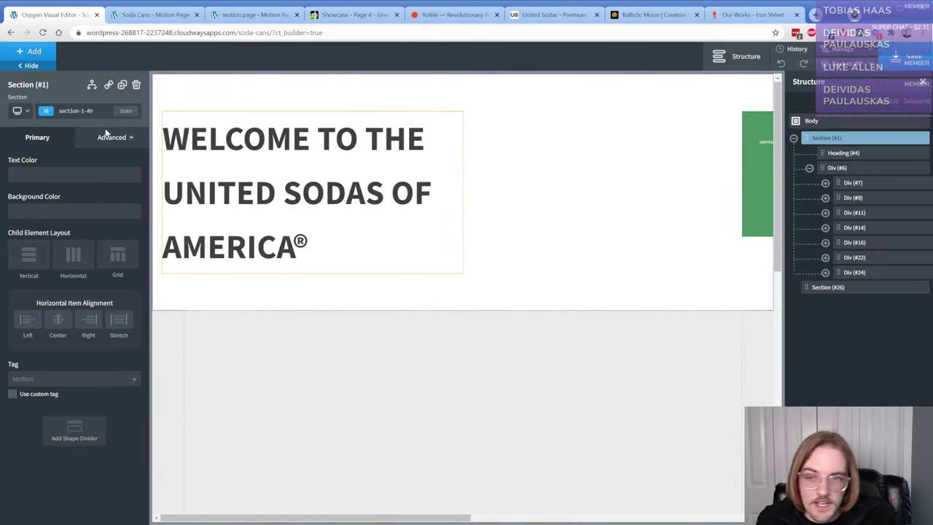
click(245, 14)
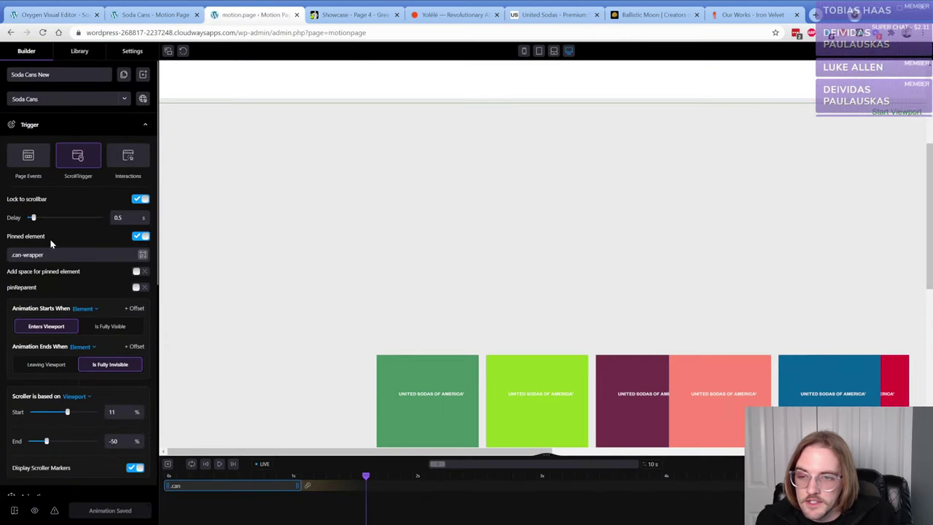
- Replace the pinned element selector with #section-1-49 and save the animation
drag(49, 255, 11, 255)
text(section-1-49)
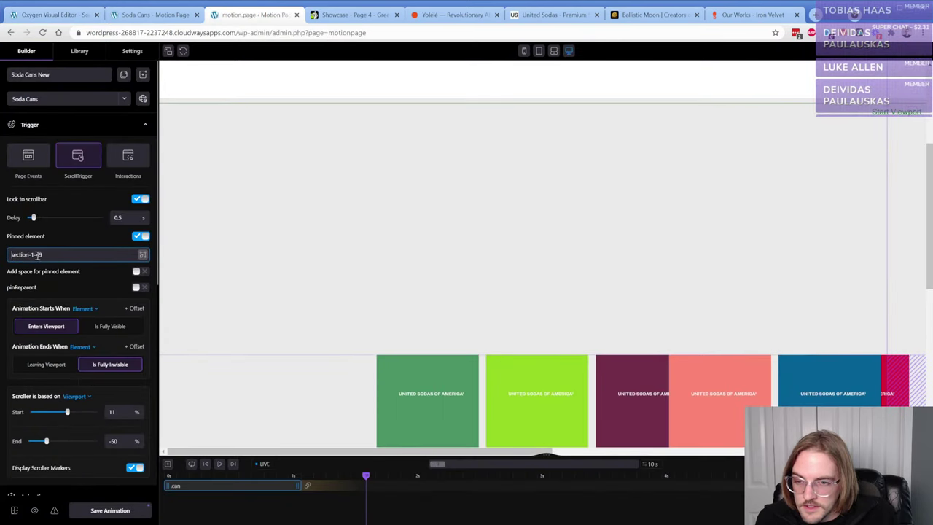
text(#)
click(113, 510)
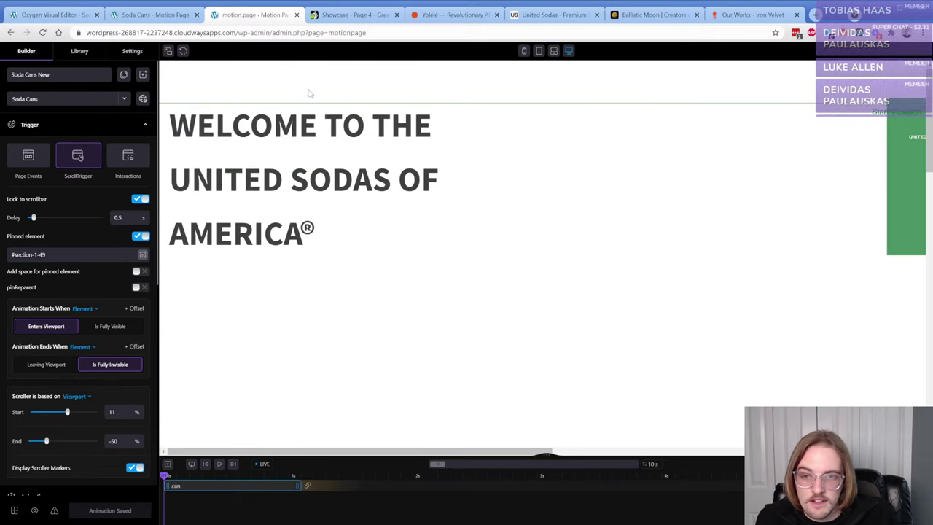
- Reload the live Soda Cans page and scroll through it repeatedly to check the pinned section and the staggered cans
click(52, 18)
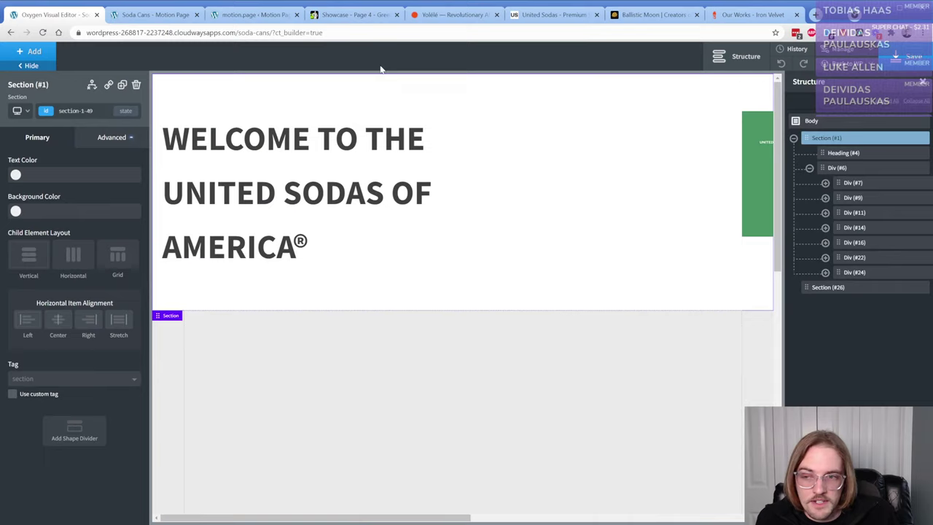
click(150, 15)
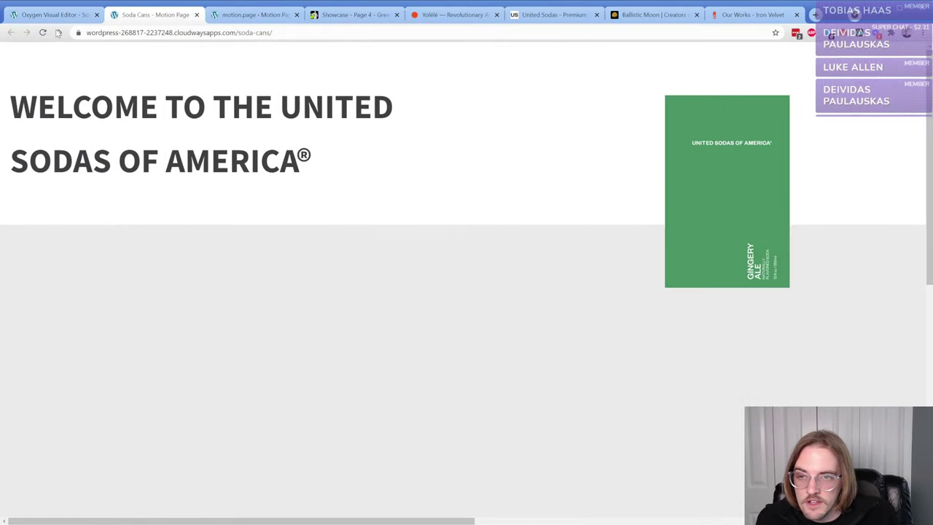
click(43, 33)
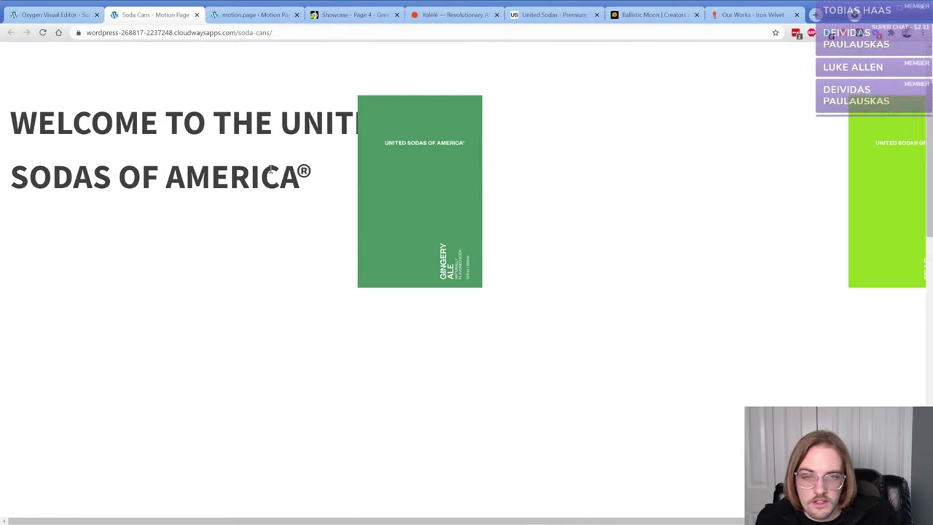
scroll(266, 171, down, 2)
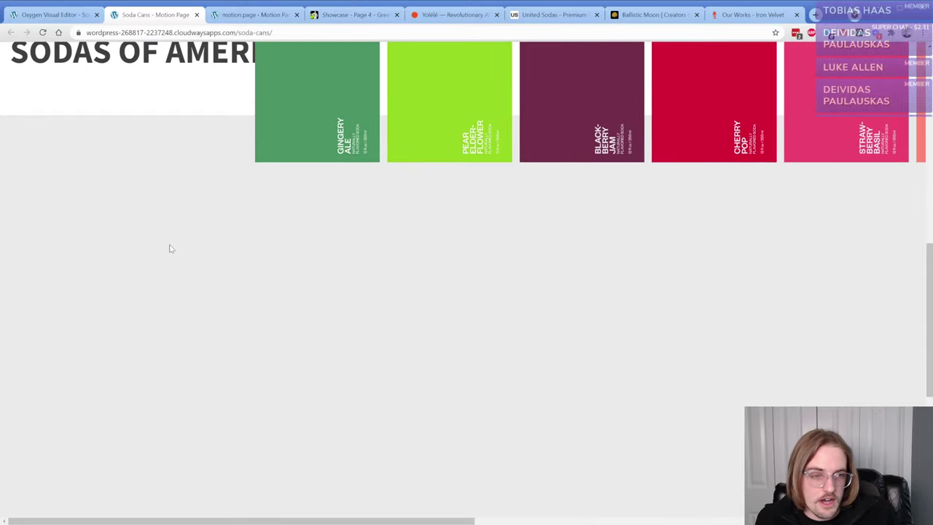
scroll(169, 249, up, 2)
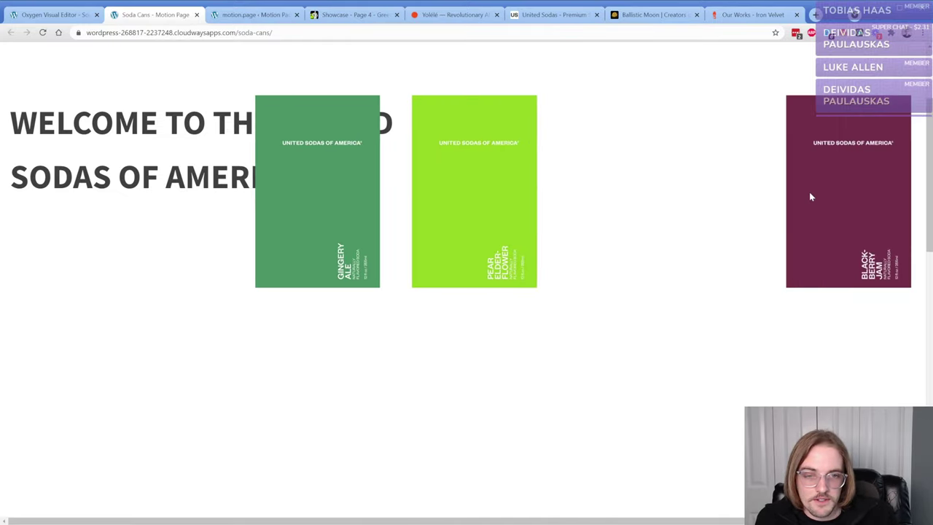
scroll(810, 197, down, 3)
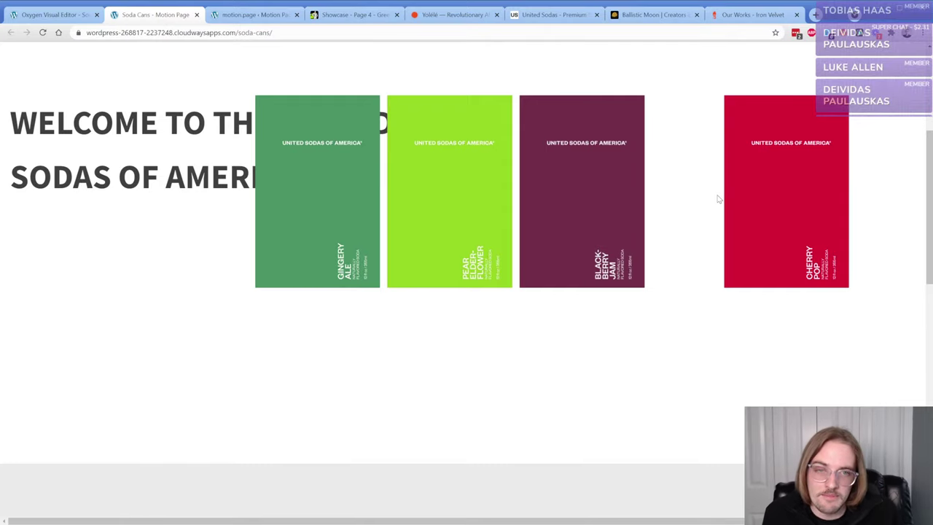
scroll(521, 226, down, 5)
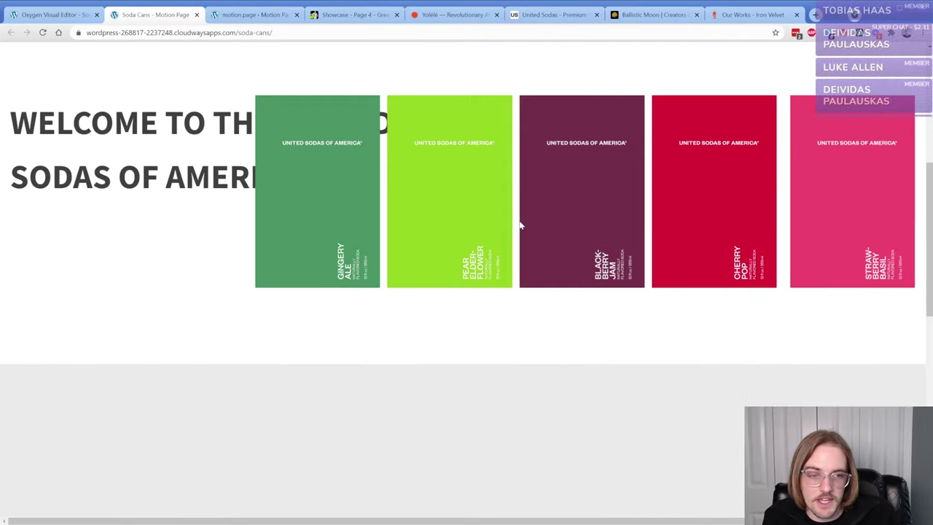
scroll(521, 226, down, 5)
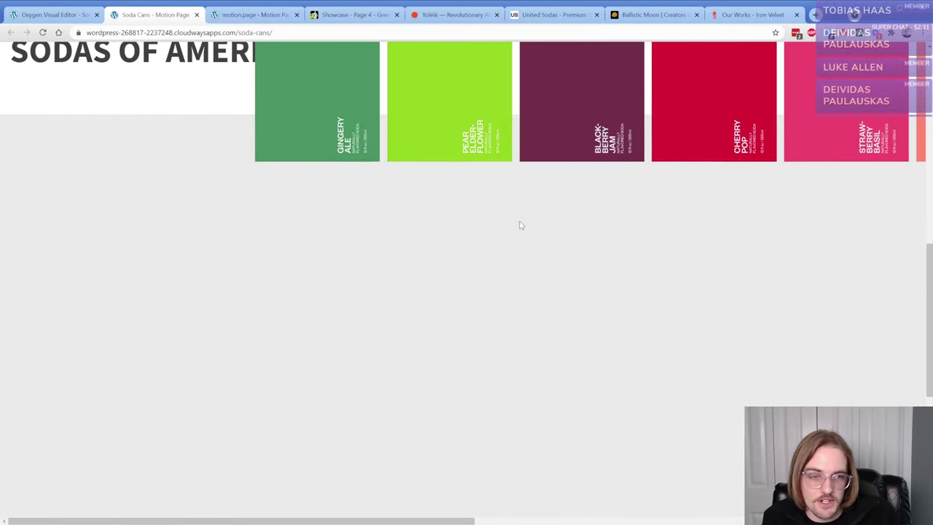
scroll(398, 310, up, 5)
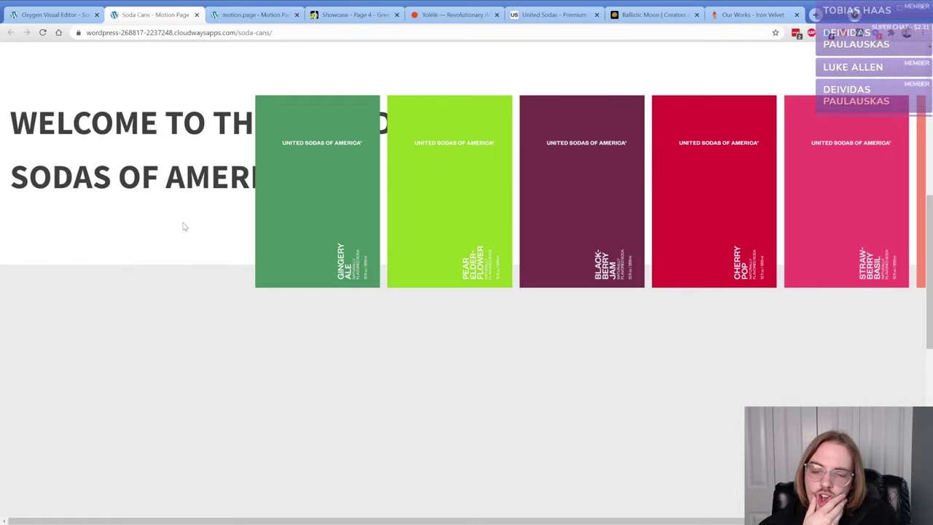
scroll(186, 223, down, 5)
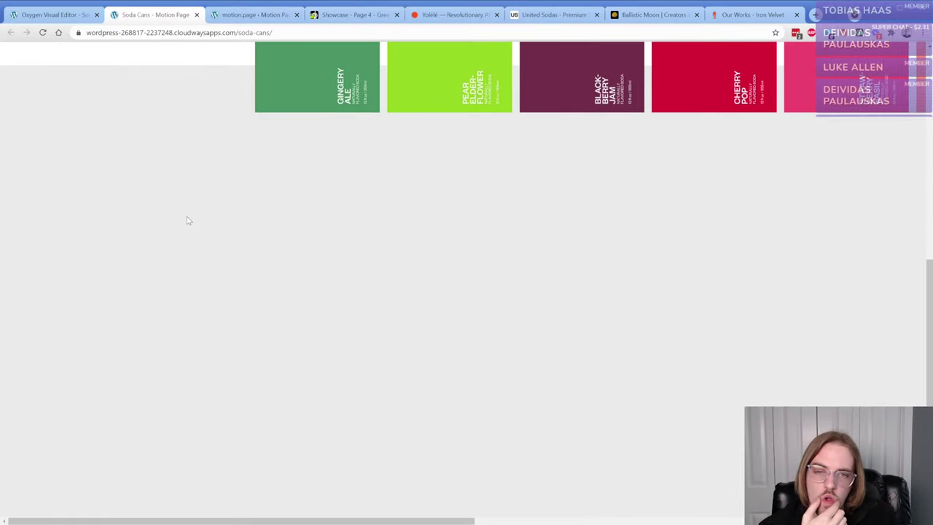
scroll(188, 223, up, 8)
scroll(188, 222, up, 3)
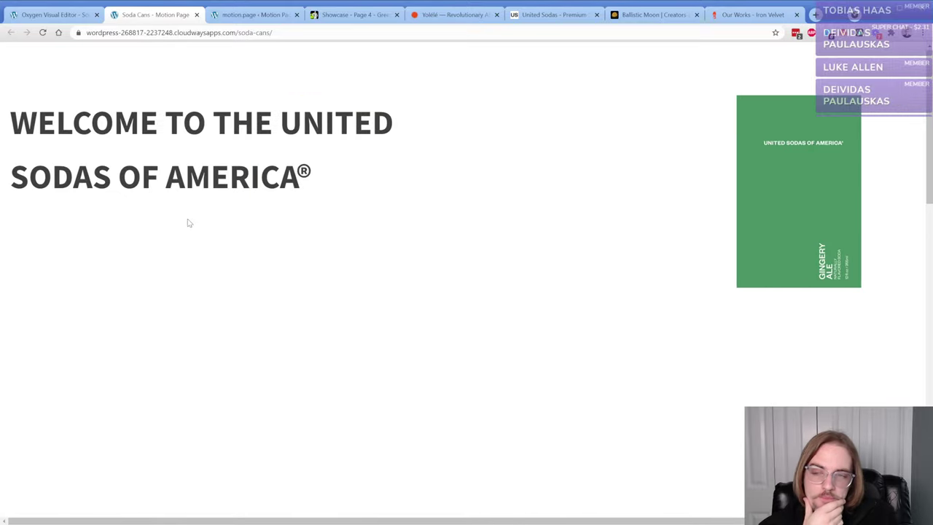
scroll(193, 215, down, 5)
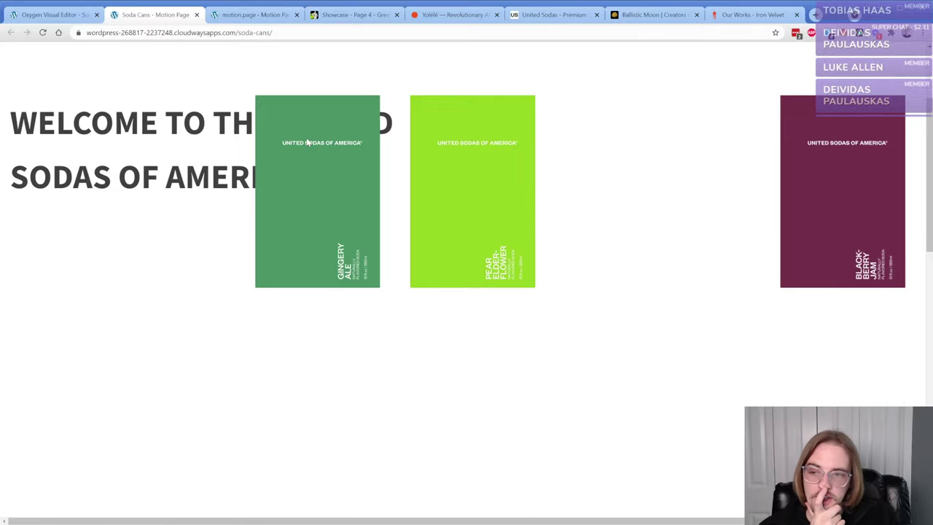
scroll(307, 142, down, 5)
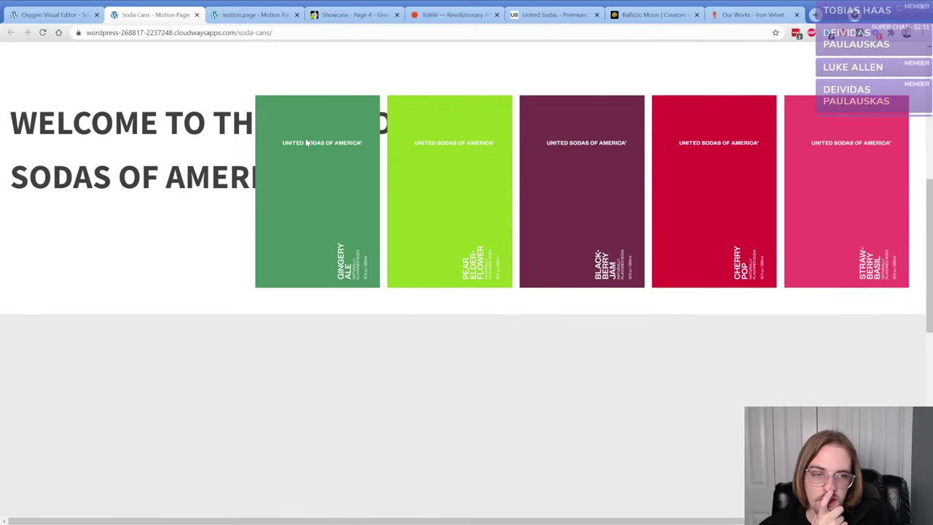
scroll(305, 142, down, 5)
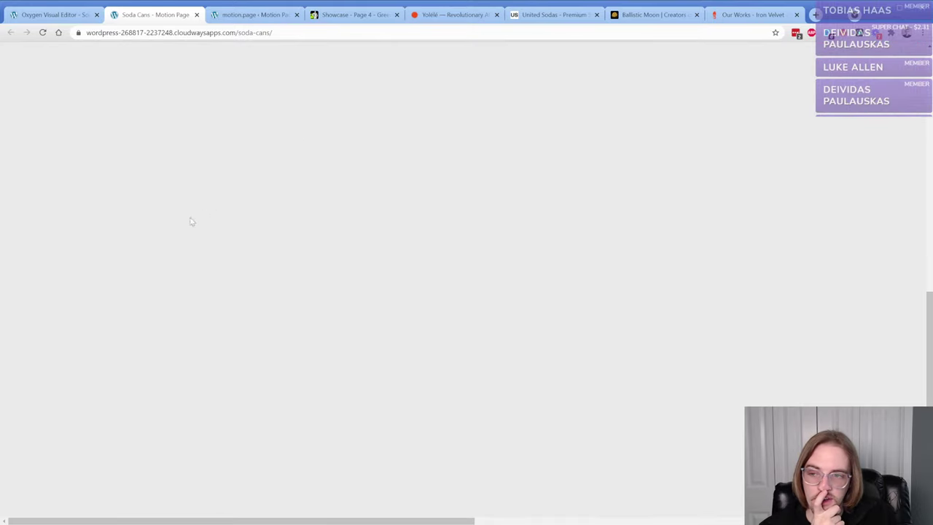
scroll(189, 219, up, 6)
scroll(173, 232, up, 5)
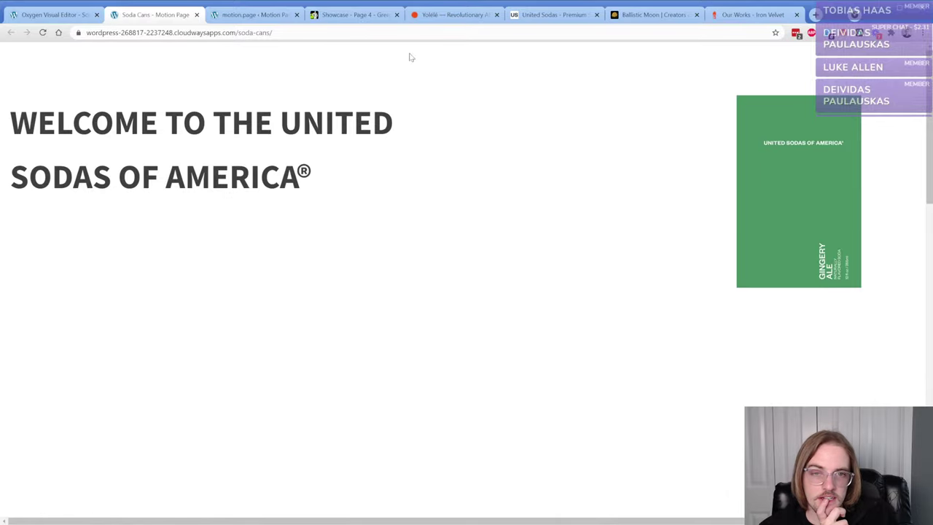
- Switch to the United Sodas site and scroll through its hero to examine how the row of cans travels while pinned
click(552, 15)
scroll(485, 271, up, 5)
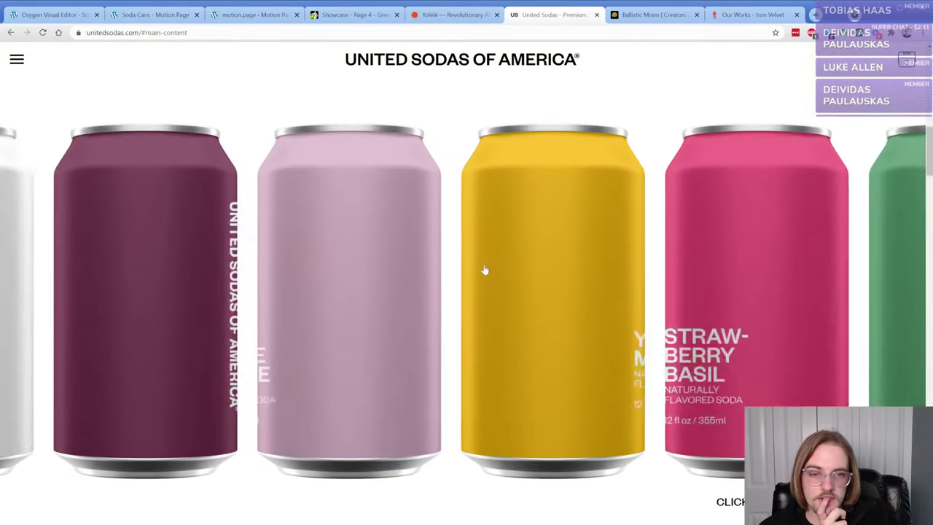
scroll(484, 270, up, 5)
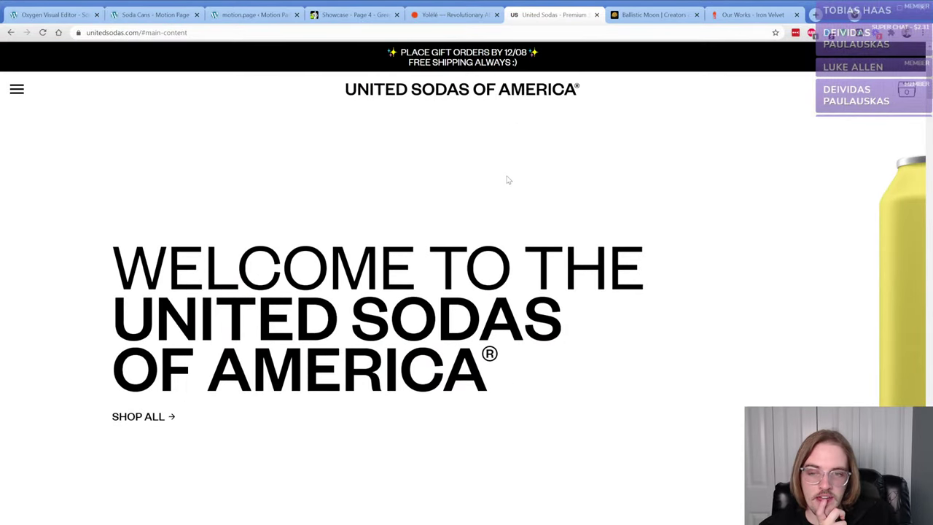
scroll(466, 171, down, 1)
scroll(407, 154, down, 5)
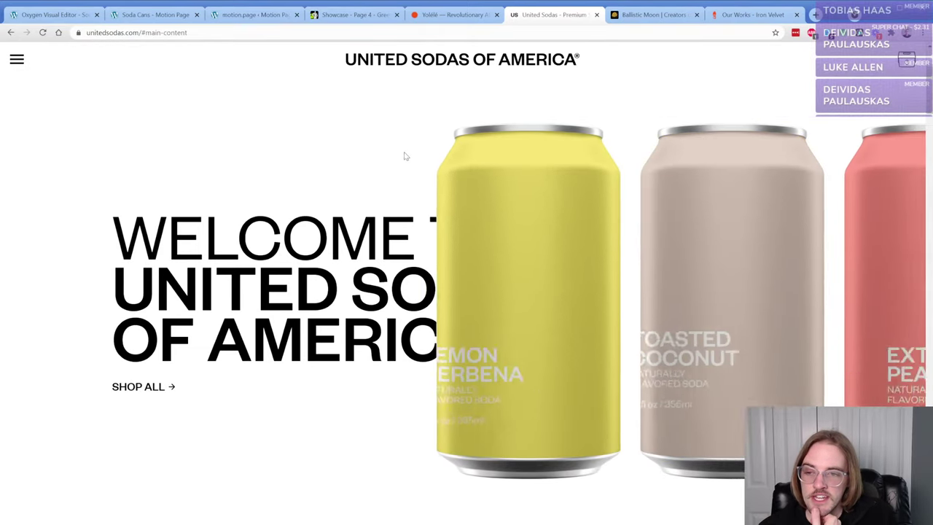
scroll(405, 157, down, 2)
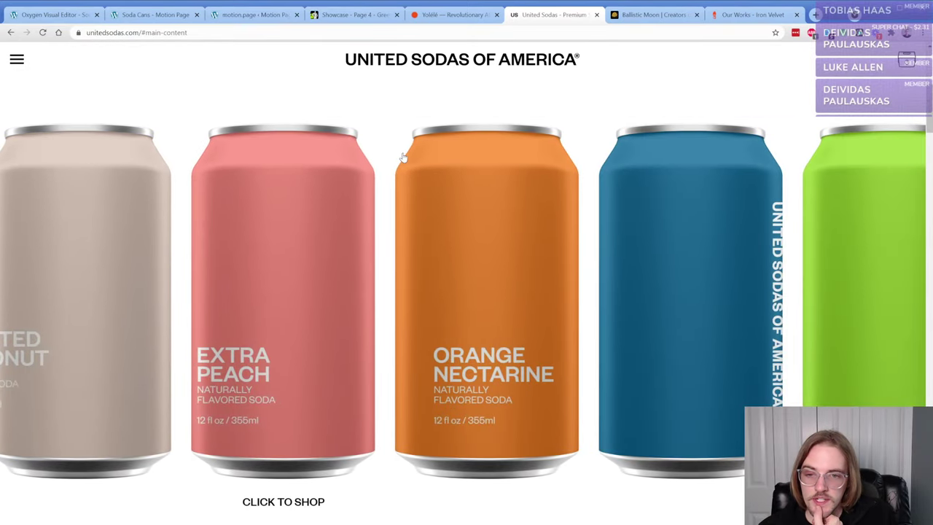
scroll(403, 157, down, 10)
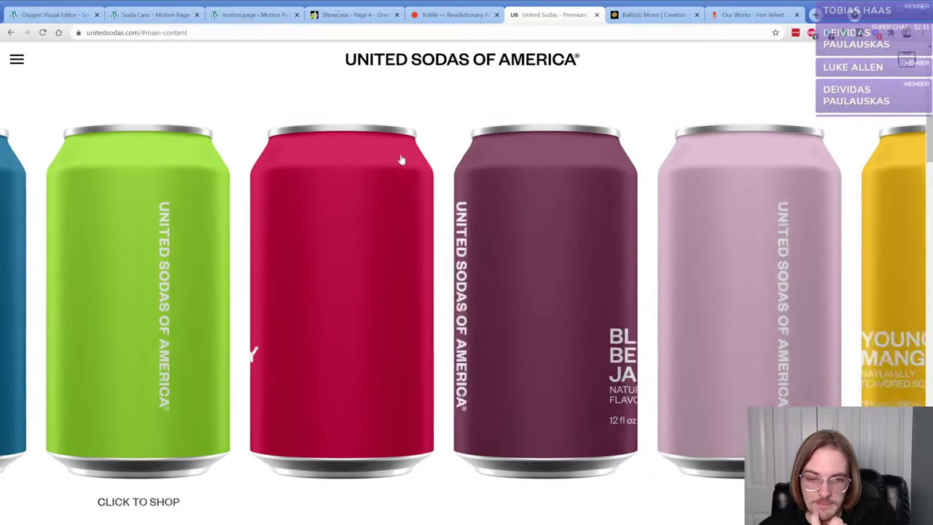
scroll(402, 160, down, 5)
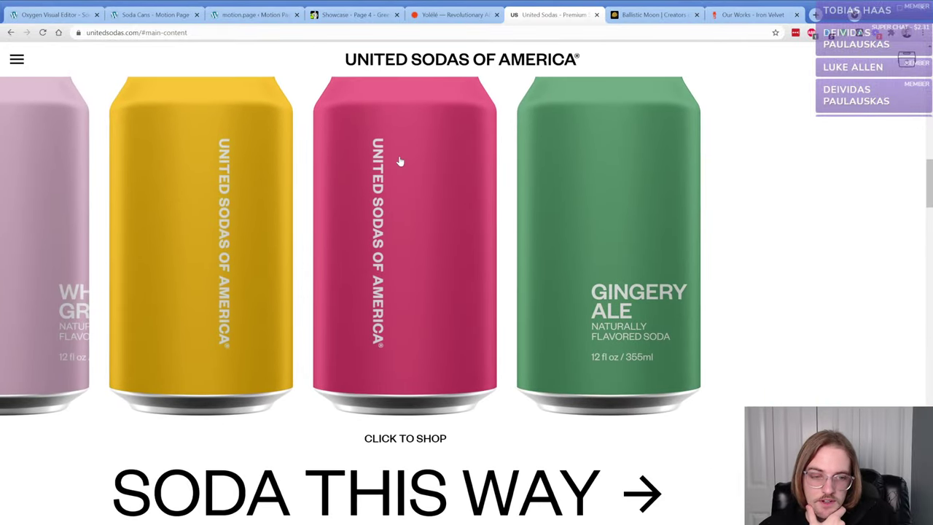
scroll(522, 170, down, 2)
scroll(521, 183, up, 5)
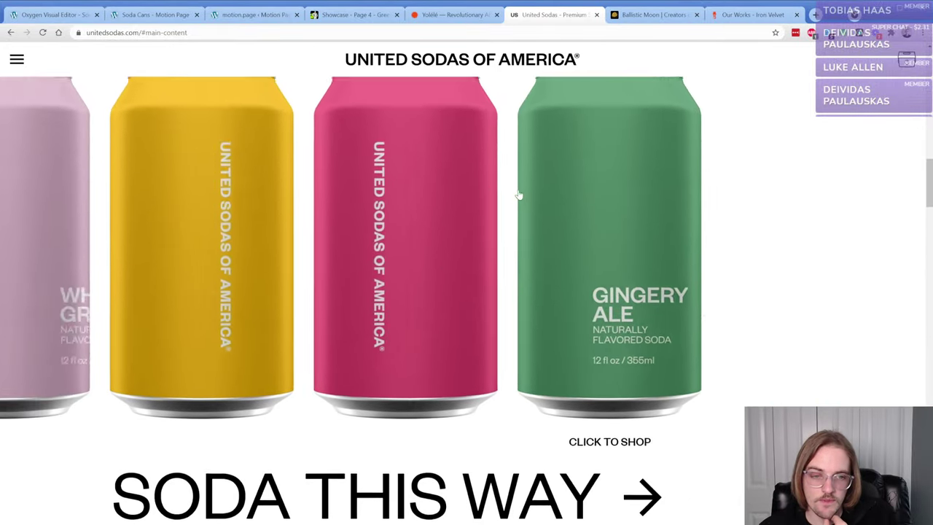
scroll(519, 195, down, 5)
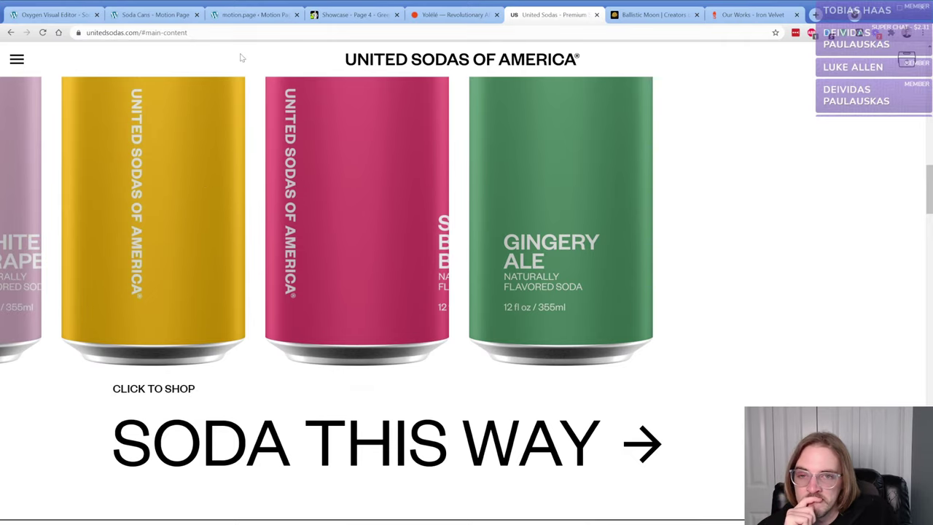
- Return to Motion.page, set the horizontal translate of .can to -1000%, and save the animation
click(246, 16)
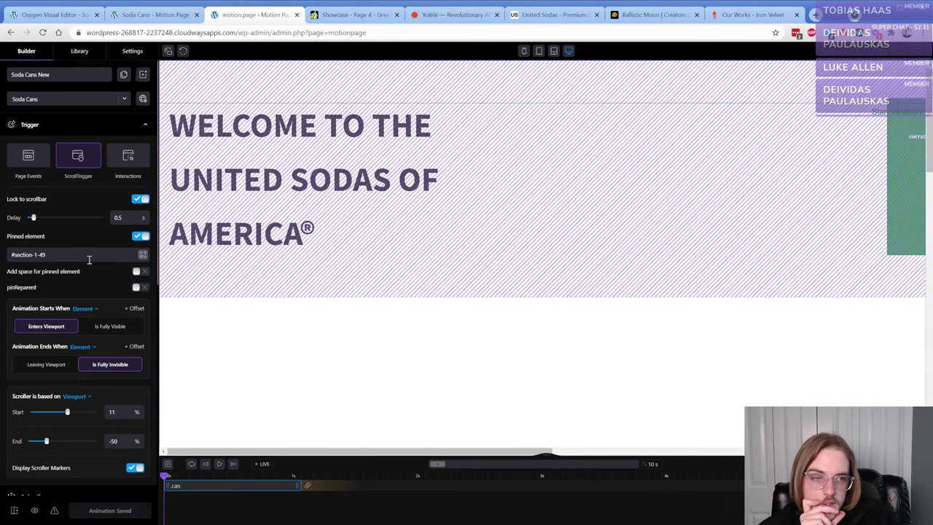
scroll(90, 289, down, 2)
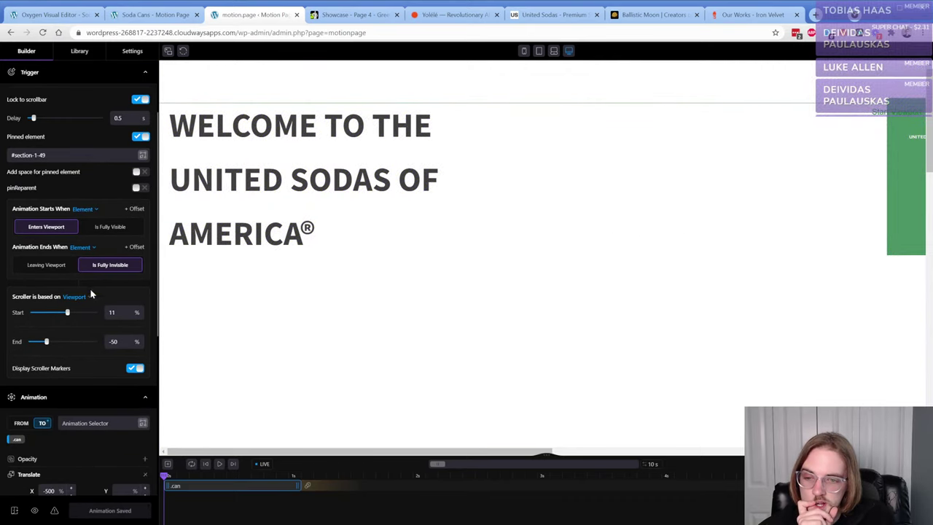
scroll(89, 294, down, 5)
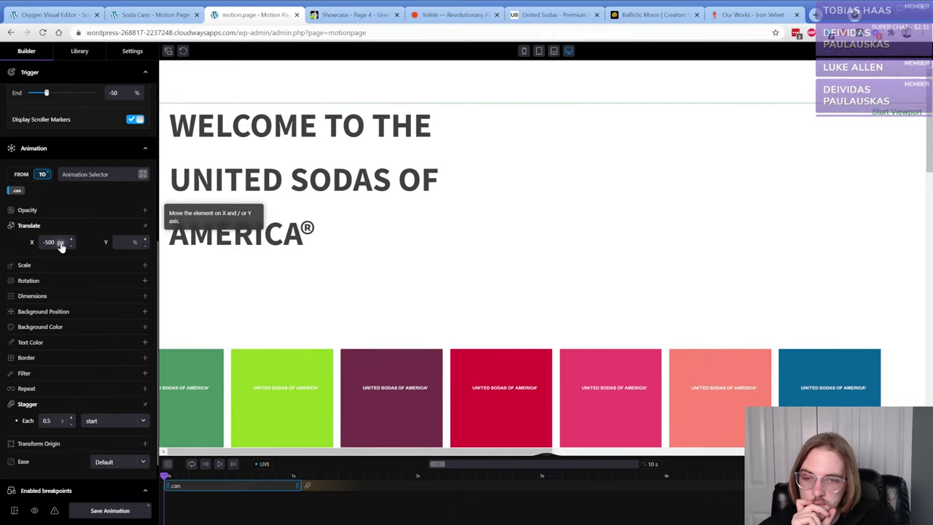
click(52, 245)
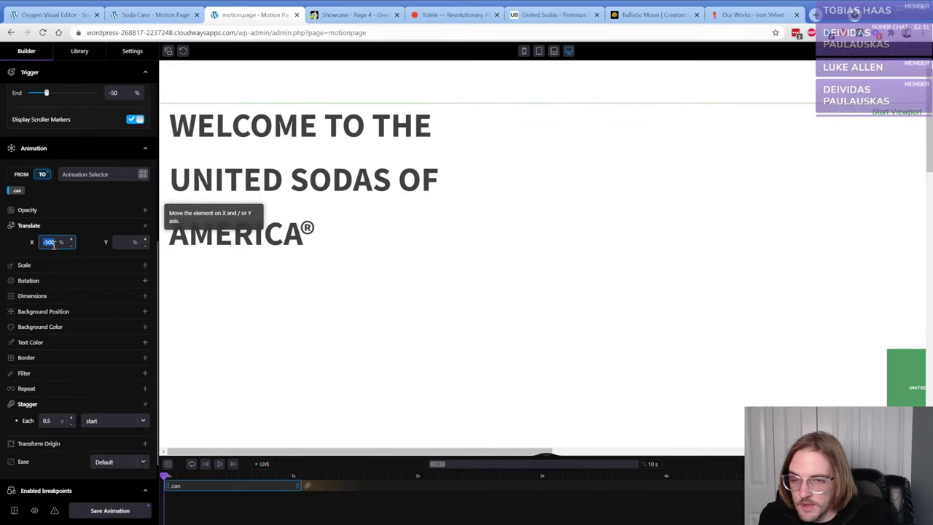
text(-)
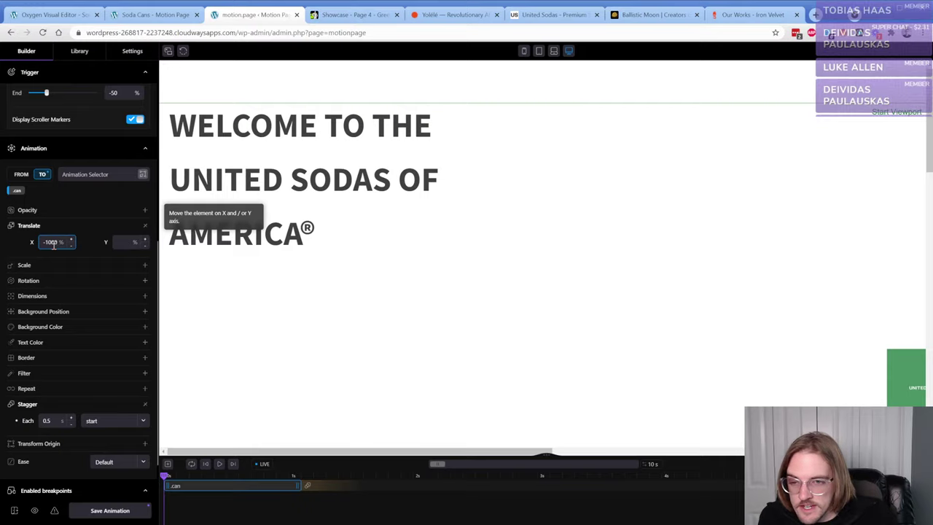
click(111, 511)
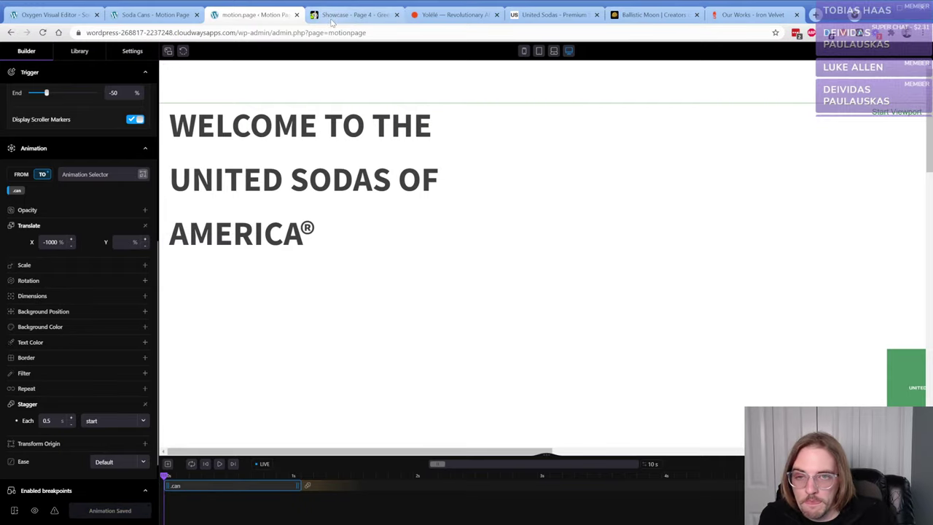
- Reload the live Soda Cans page, scroll to check how far the cans travel, and return to Motion.page
click(146, 15)
click(43, 32)
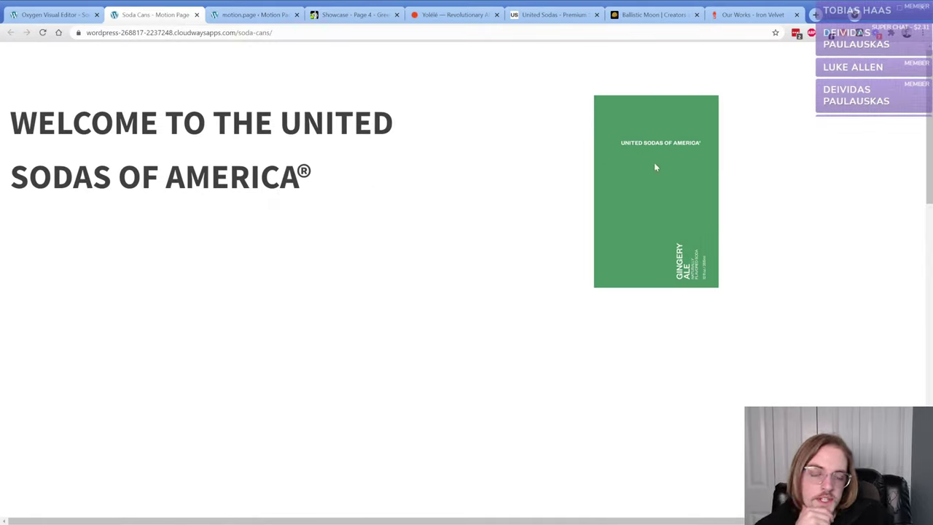
scroll(640, 176, down, 5)
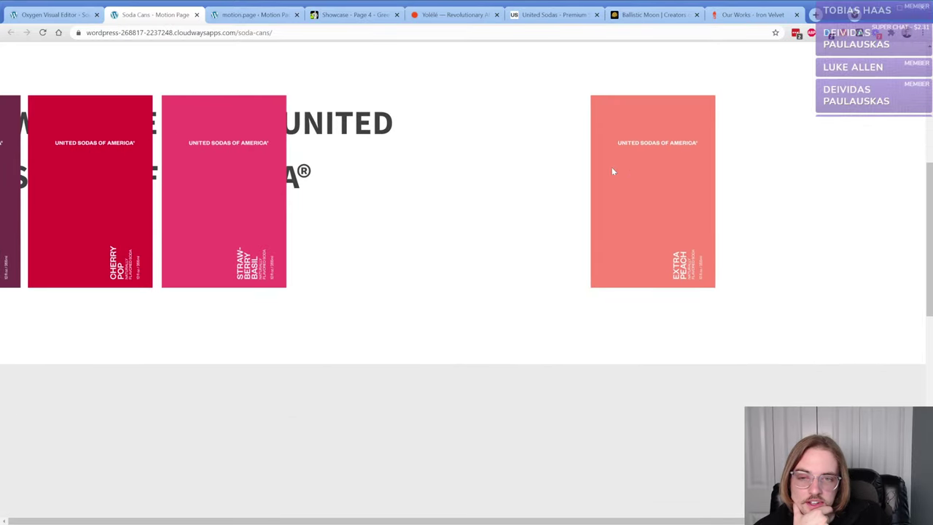
click(51, 14)
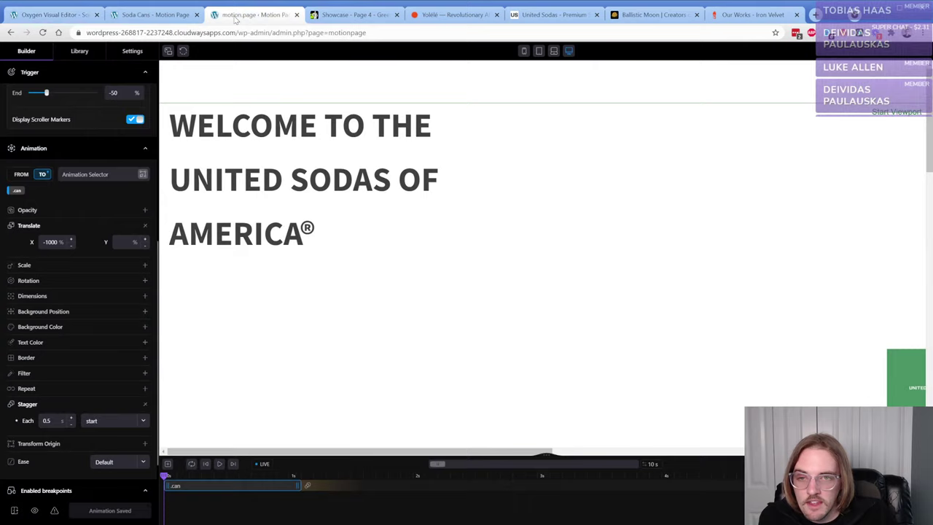
click(248, 15)
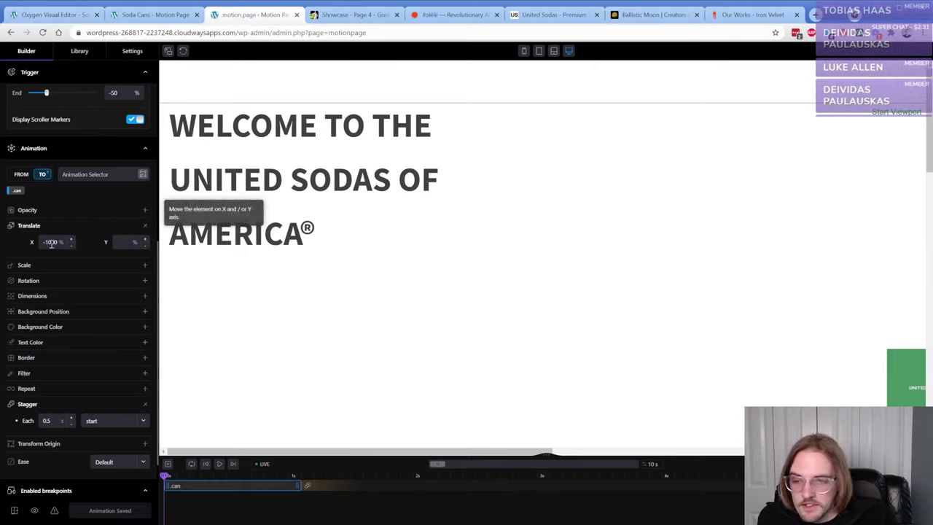
- Set the horizontal translate of .can to 0% and save the animation
double_click(50, 243)
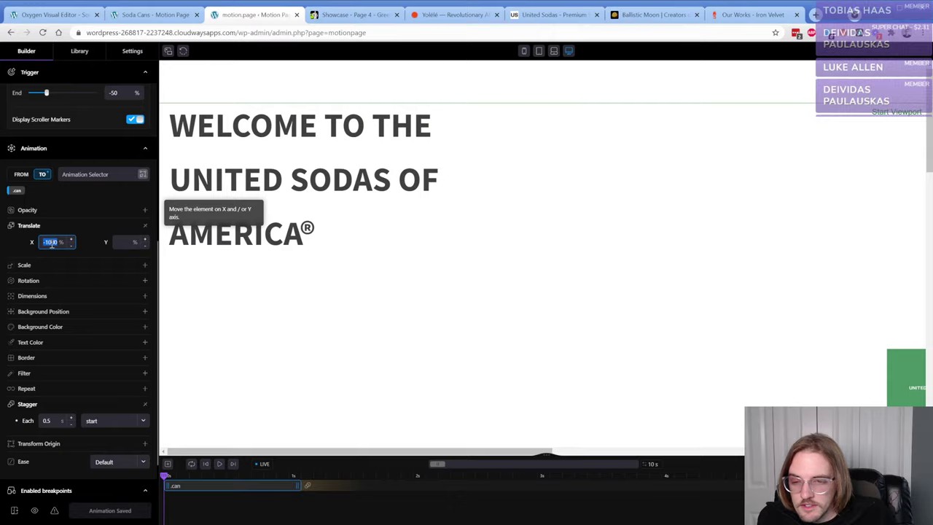
text(0)
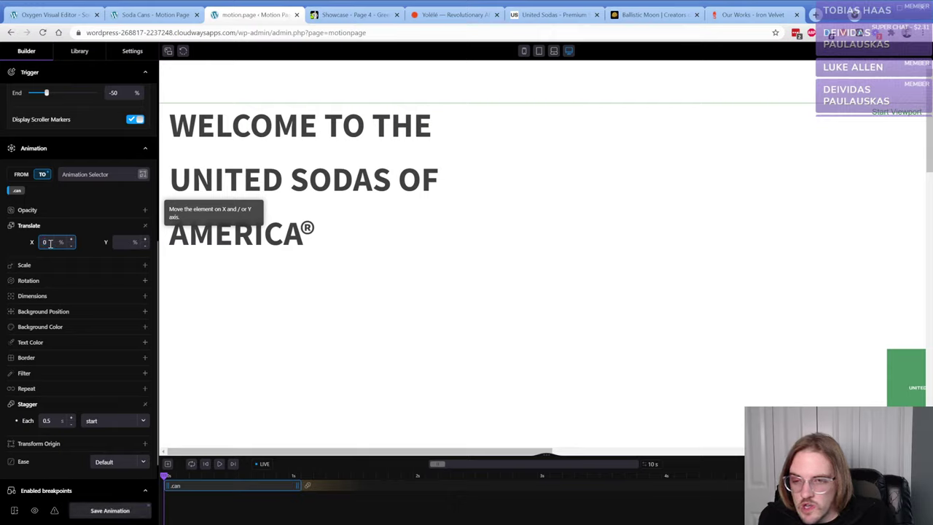
click(111, 509)
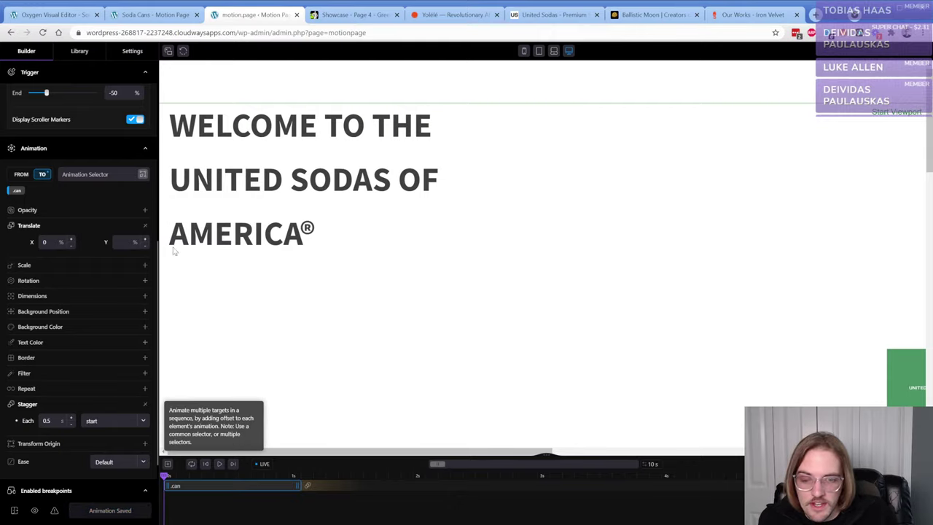
- Open the live Soda Cans page and scroll through it to check where the cans sit
click(144, 14)
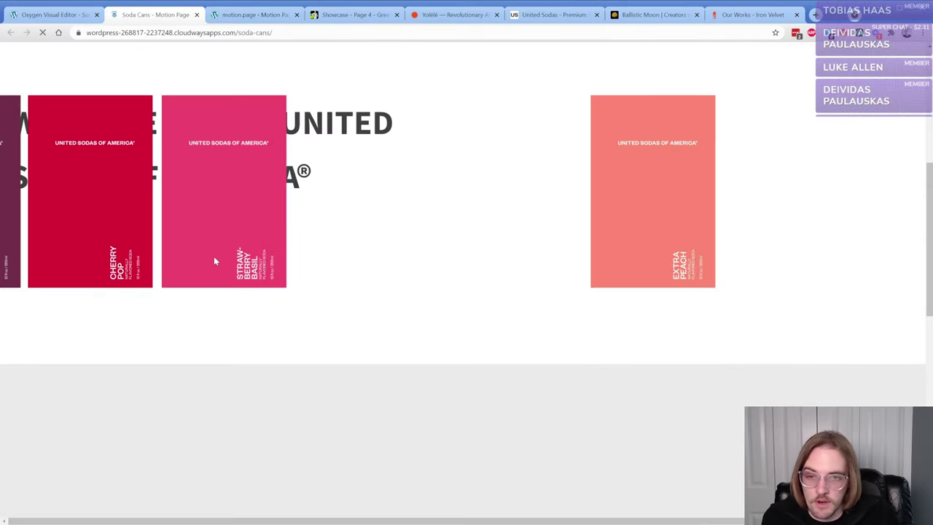
scroll(321, 247, down, 5)
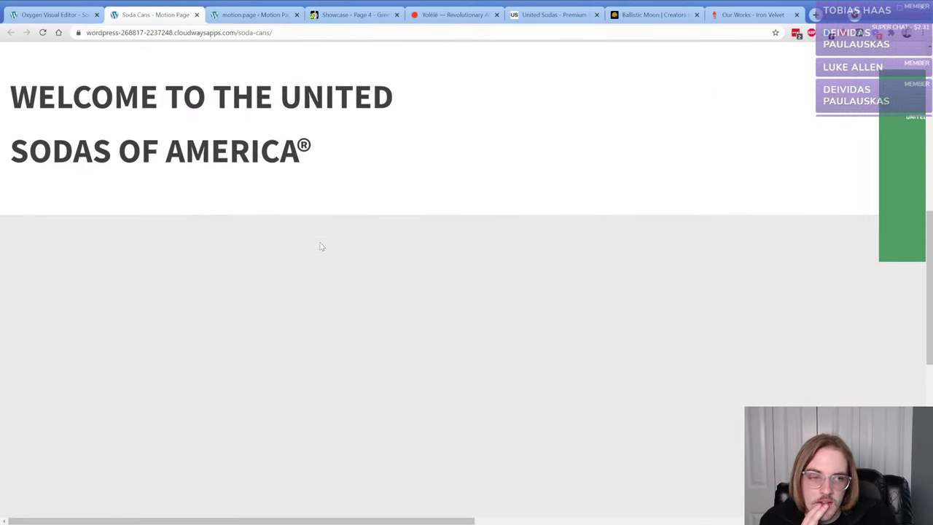
scroll(319, 245, up, 5)
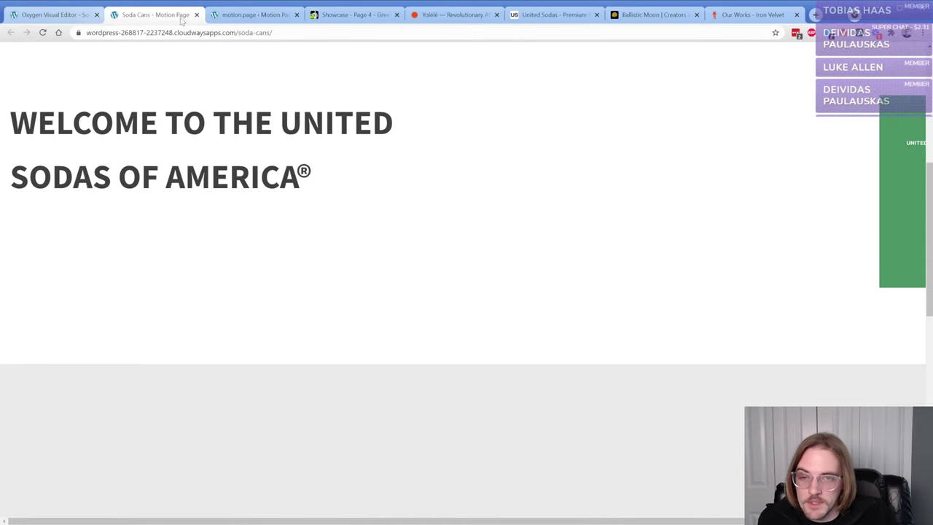
- Return to Motion.page and set the horizontal translate of .can to -750%
click(255, 14)
mouse_move(163, 476)
mouse_down()
mouse_move(241, 481)
mouse_move(154, 487)
mouse_up()
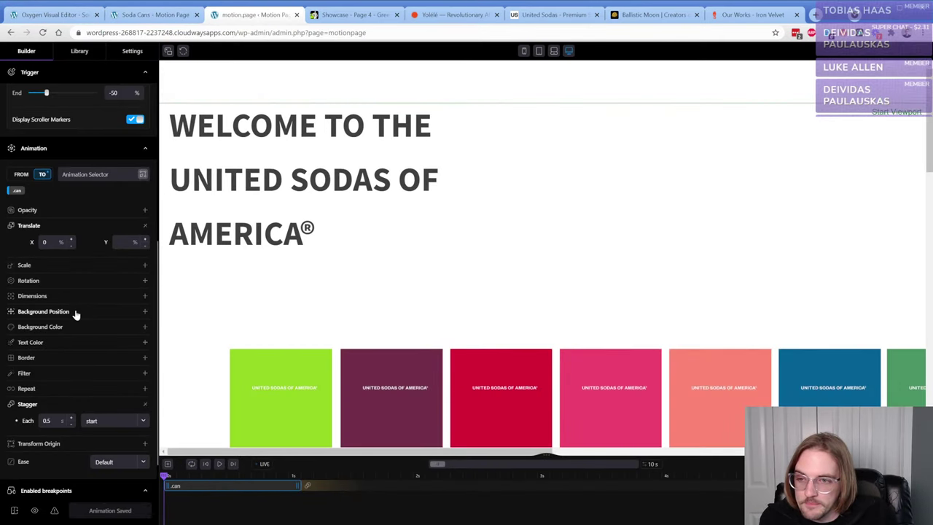
click(50, 242)
text(-)
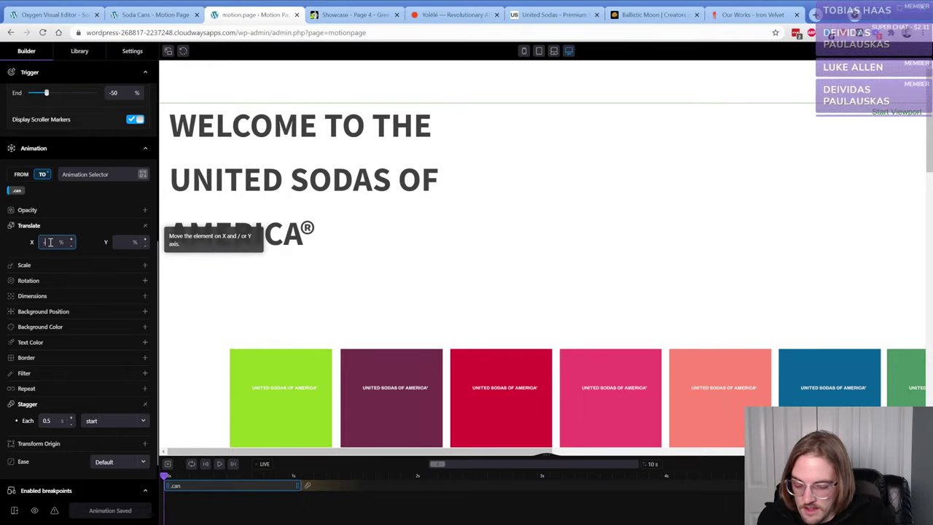
text(750)
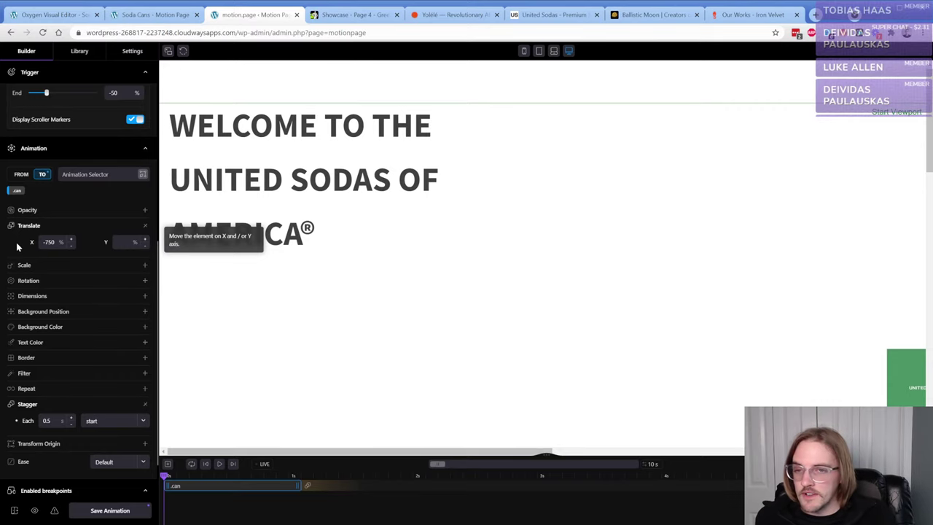
- Switch to the Oxygen editor and clear the absolute positioning from the can-wrapper div that holds the cans
key(ctrl+1)
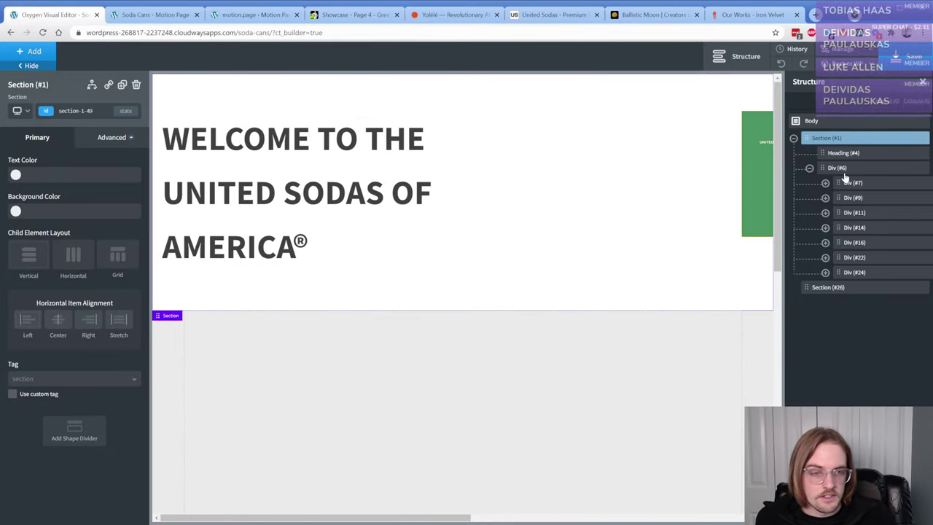
click(840, 168)
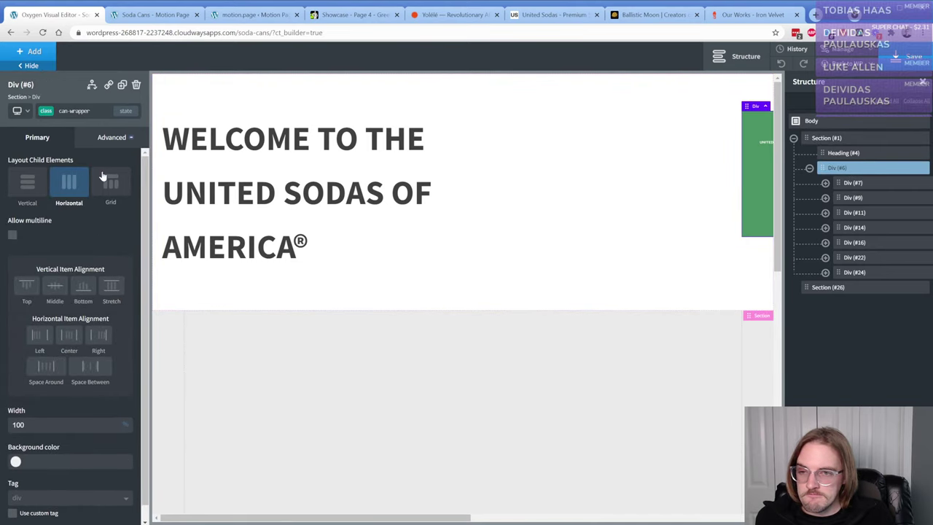
click(113, 137)
click(92, 217)
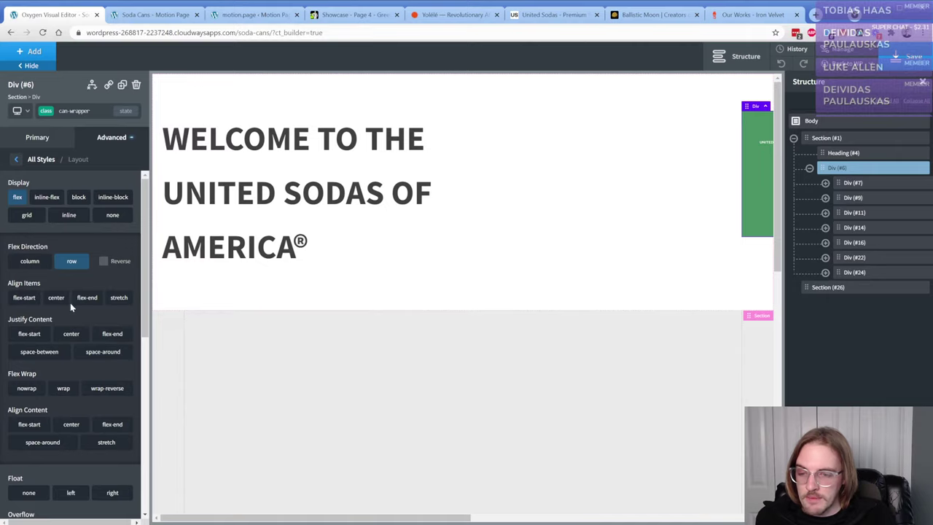
scroll(71, 307, down, 4)
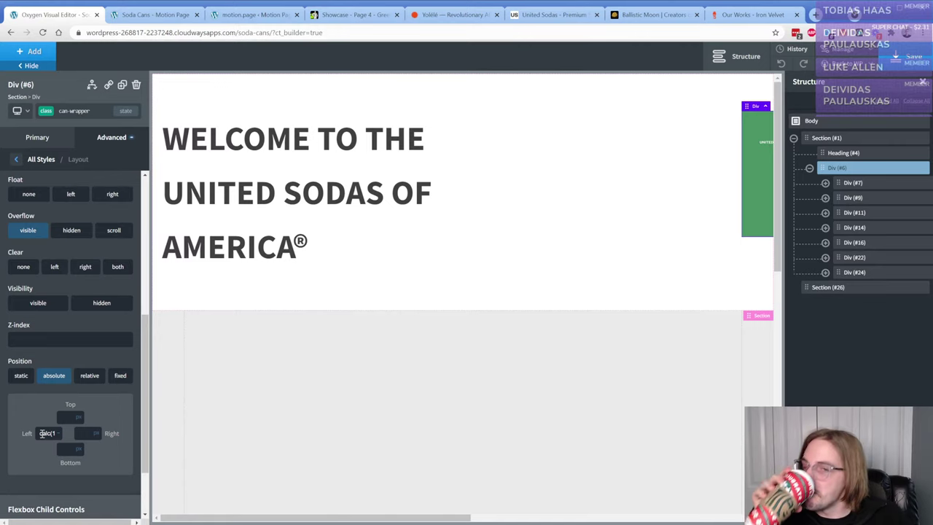
click(53, 374)
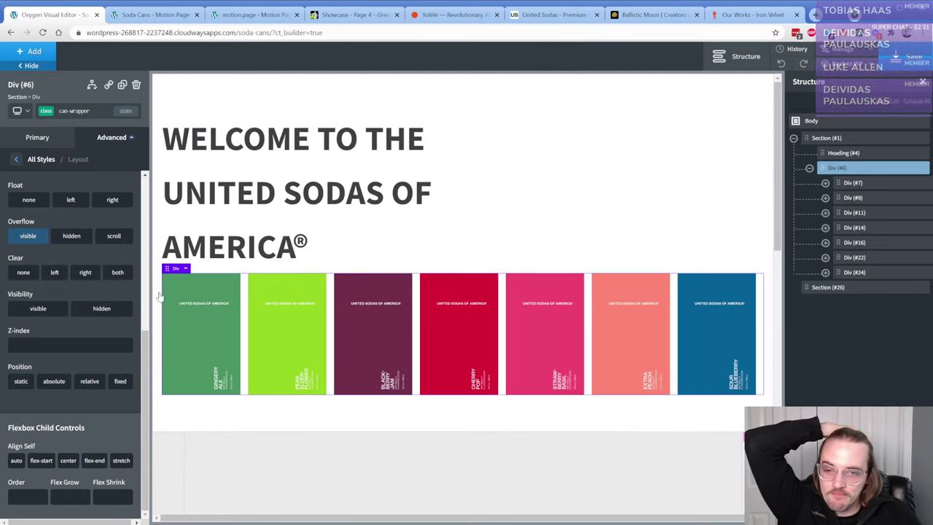
- Lay out the children of Section #1 horizontally so the heading and the cans sit side by side
click(531, 177)
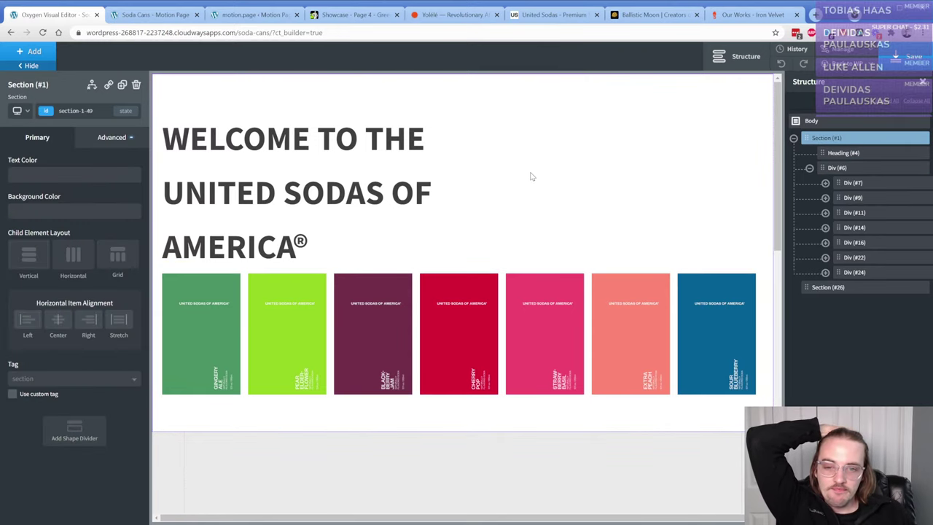
click(72, 254)
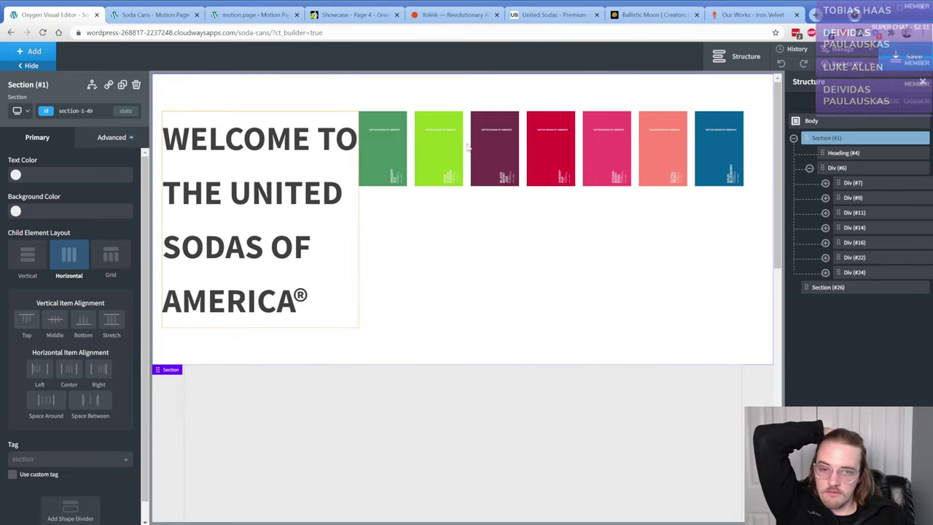
click(69, 257)
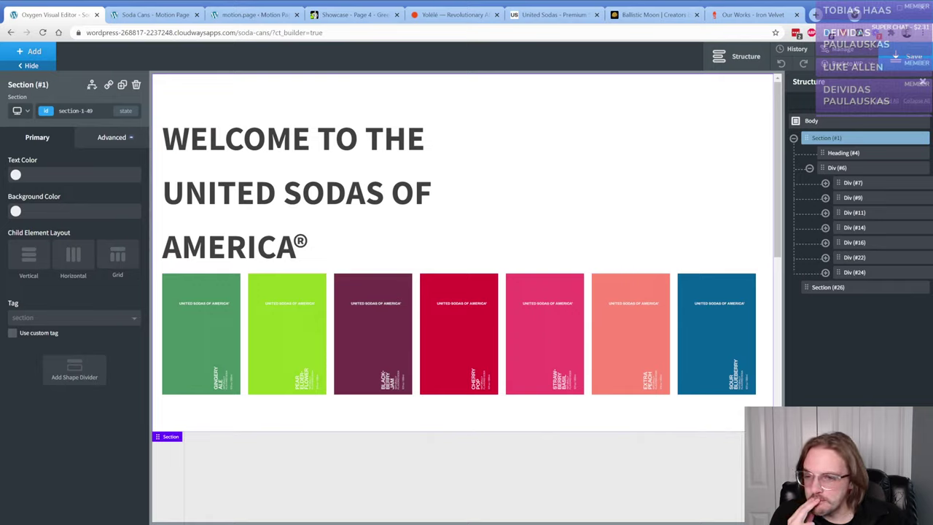
click(73, 257)
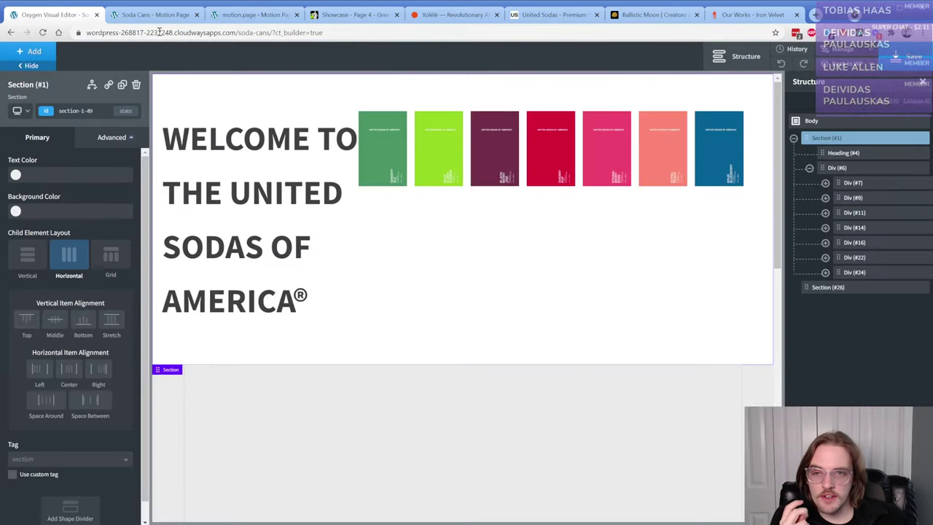
- Switch to Motion.page, refresh the preview, and replace the .can animation target with .can-wrapper
click(219, 15)
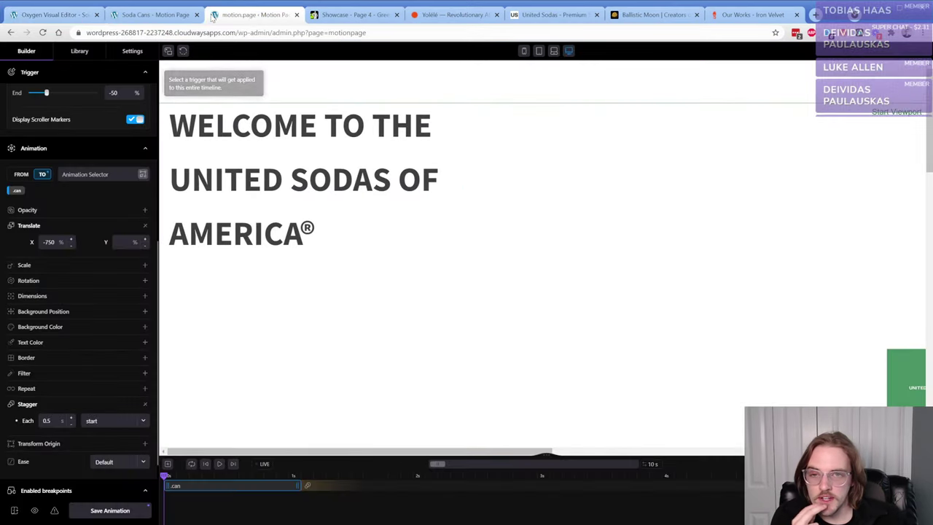
click(184, 53)
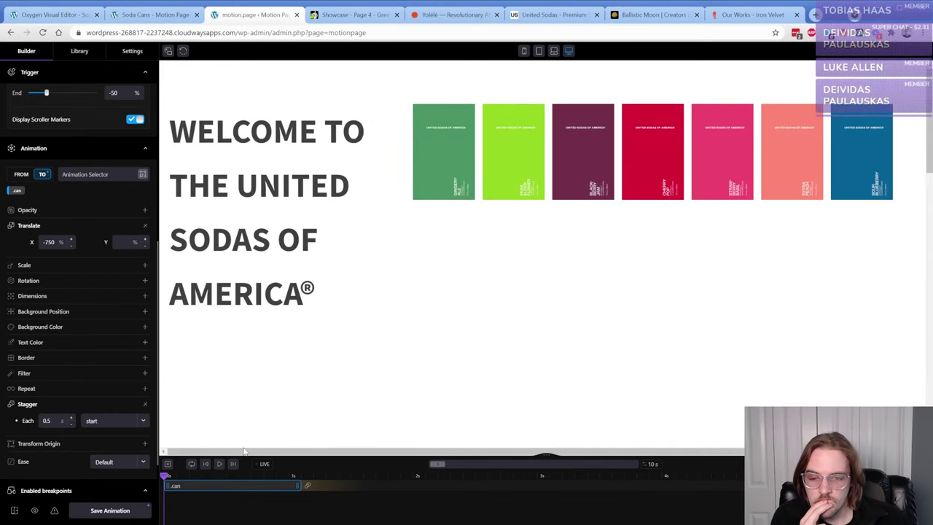
click(16, 191)
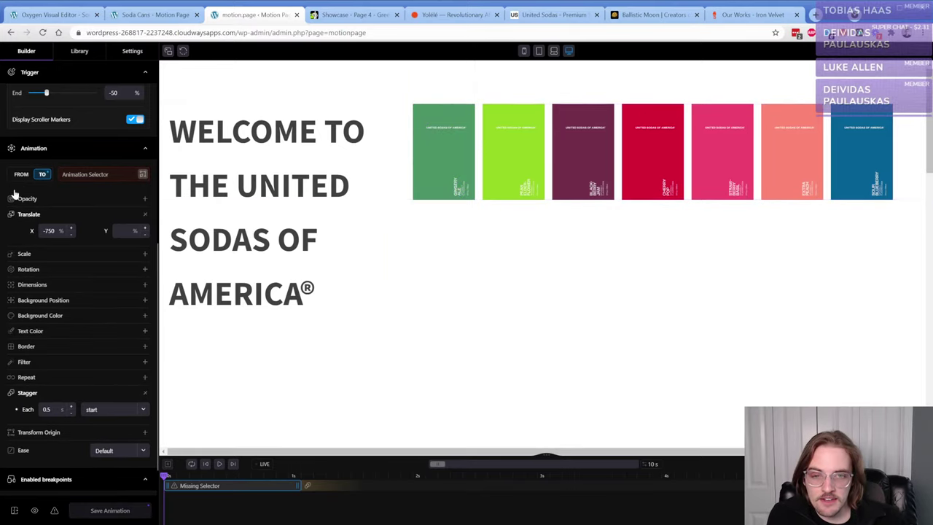
click(95, 175)
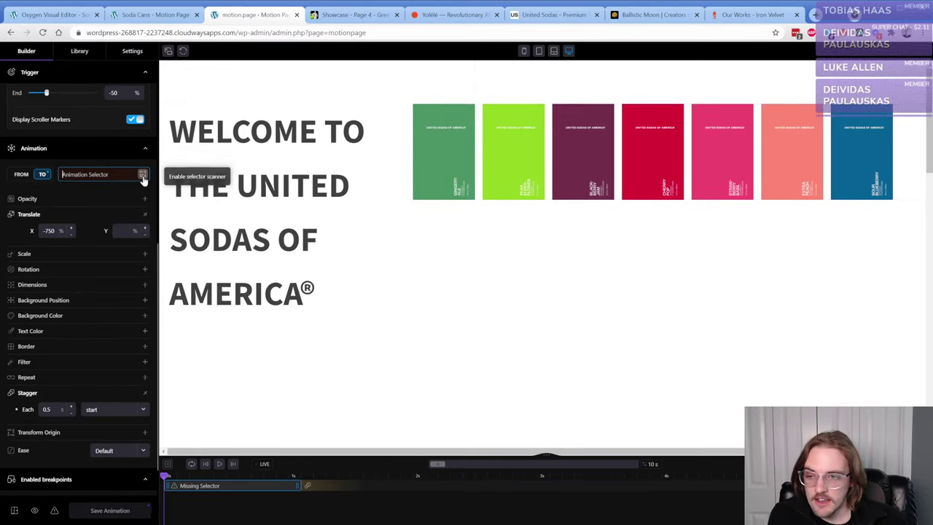
click(143, 176)
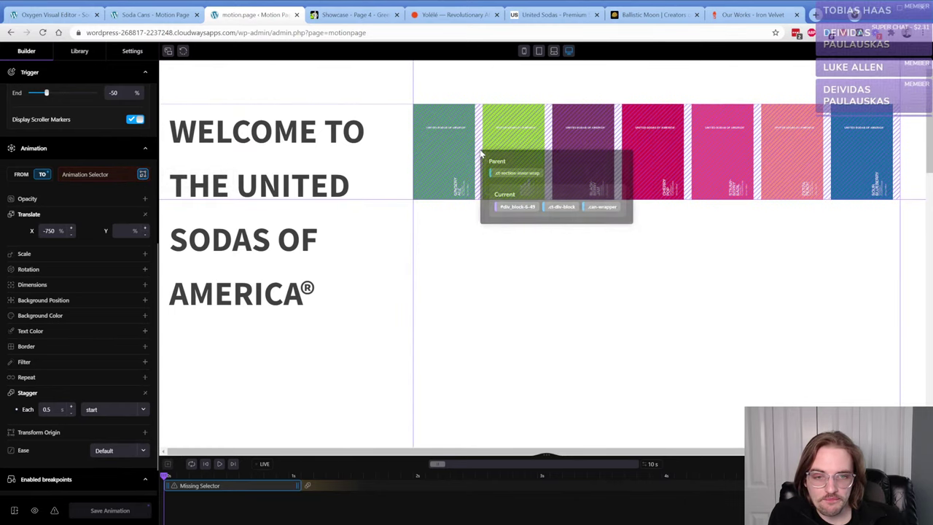
click(601, 207)
- Set the horizontal translate of .can-wrapper to -100% for the end state and 100% for the start state
double_click(51, 242)
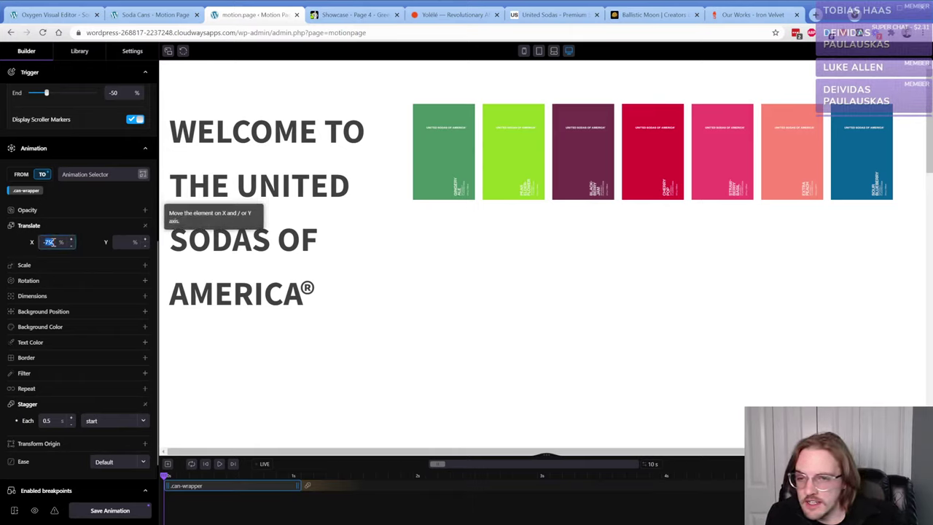
key(BackSpace)
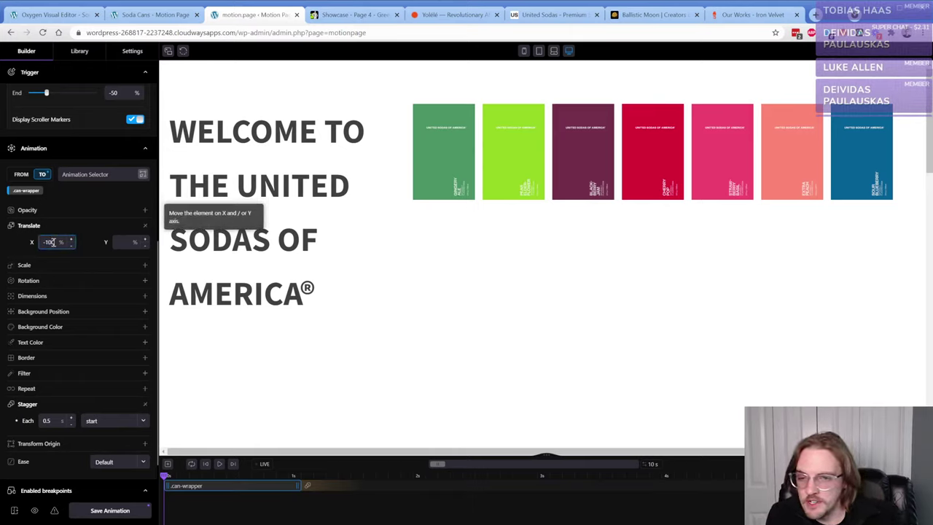
click(21, 174)
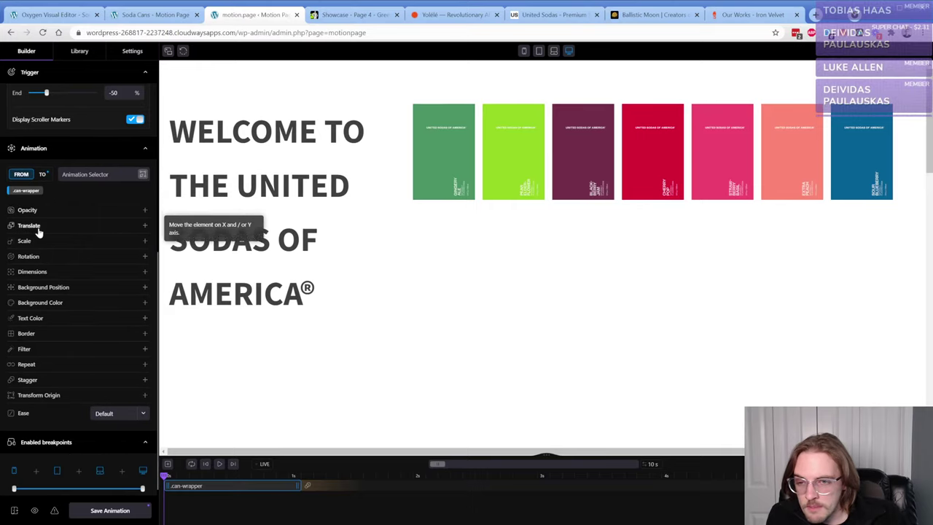
click(30, 226)
text(100)
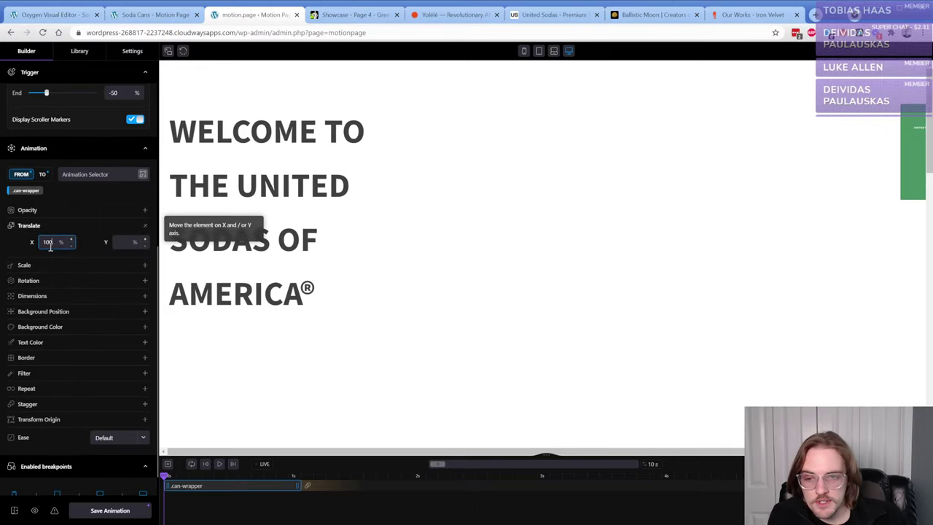
mouse_move(166, 475)
mouse_down()
mouse_move(306, 484)
mouse_move(149, 476)
mouse_up()
- Remove the stagger from the end state of .can-wrapper and save the animation
scroll(73, 372, down, 1)
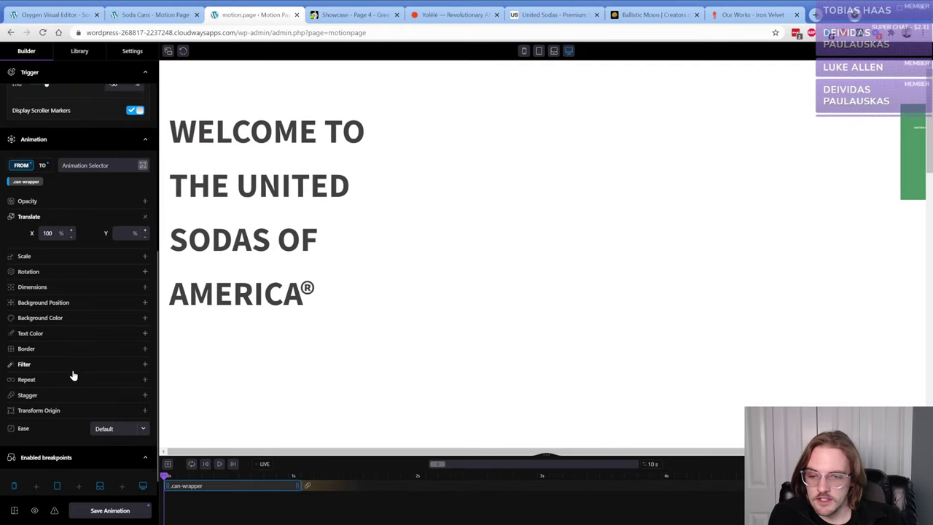
click(42, 140)
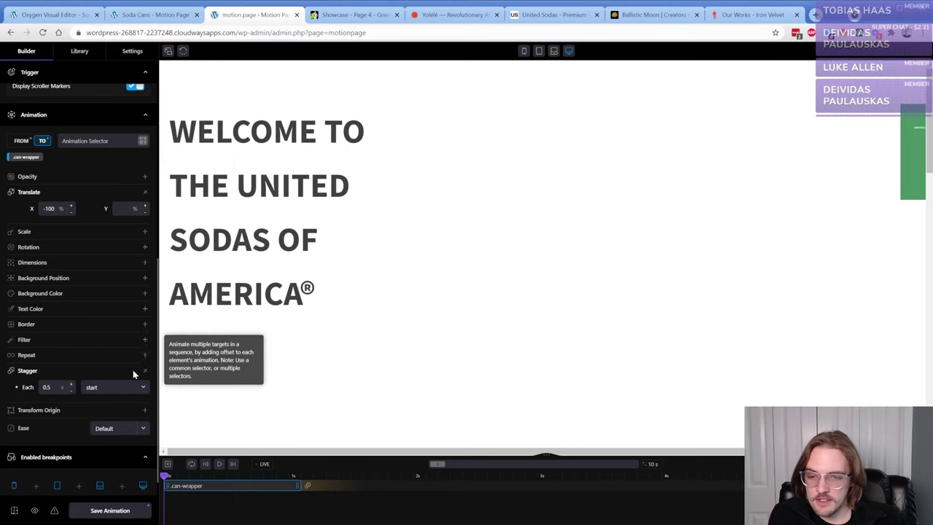
mouse_move(167, 477)
mouse_down()
mouse_move(309, 478)
mouse_move(167, 477)
mouse_up()
click(108, 511)
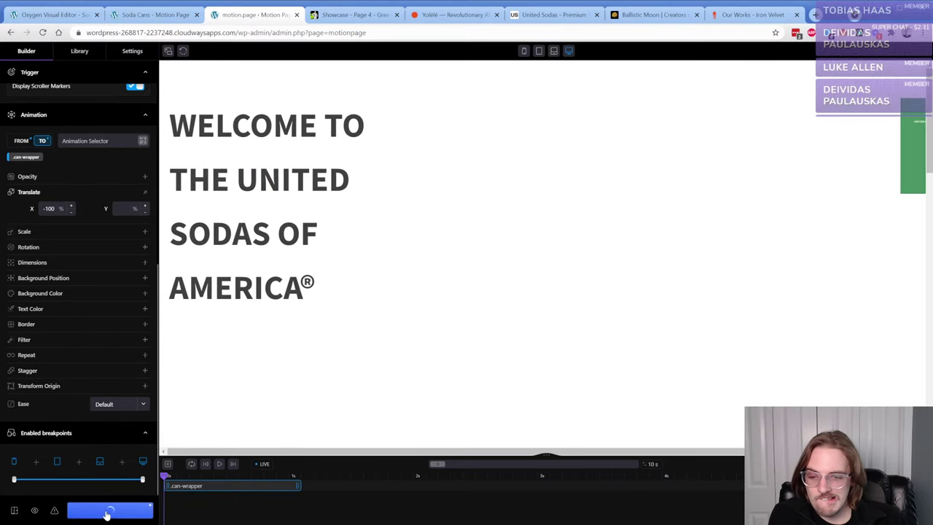
- Reload the live Soda Cans page to check the can wrapper animation
click(151, 16)
click(42, 32)
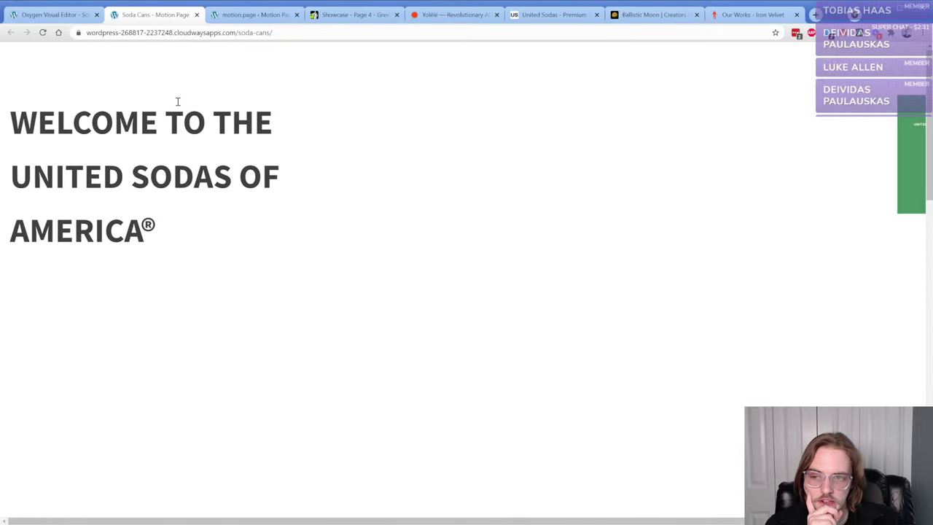
- Return to the Oxygen editor and clear the horizontal child layout of Section #1 so the cans sit below the heading
key(ctrl+shift+Tab)
click(302, 177)
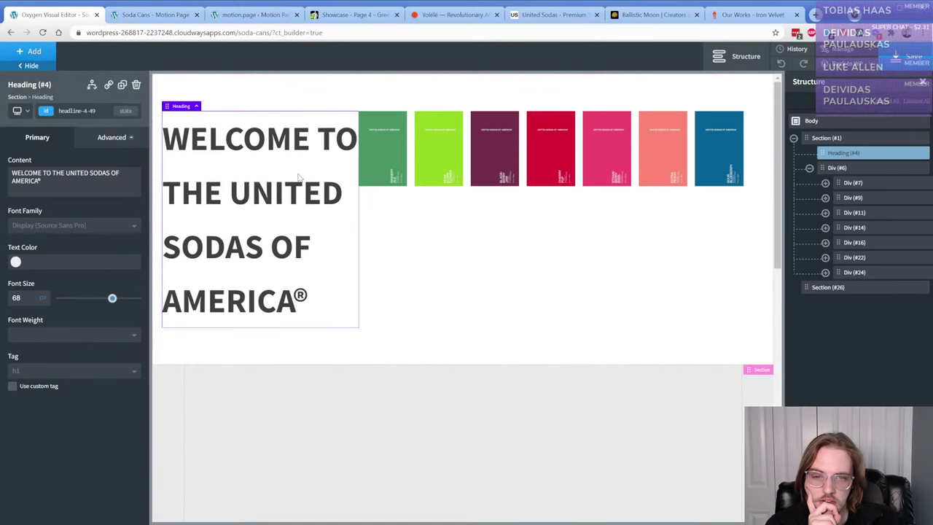
click(450, 219)
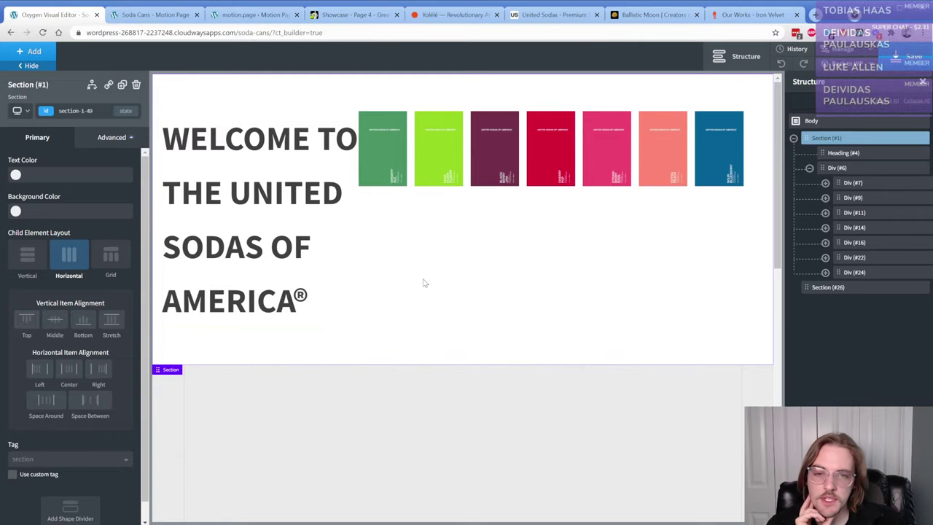
click(301, 226)
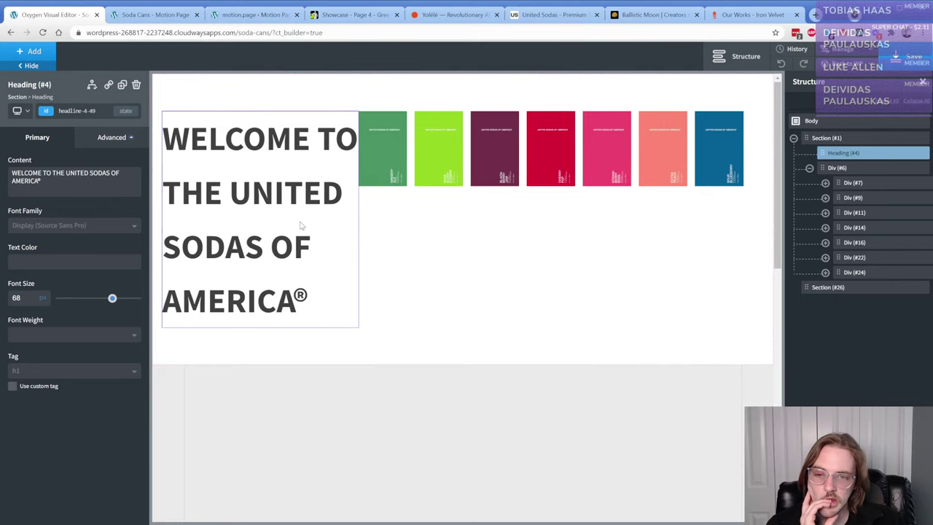
click(439, 267)
click(73, 256)
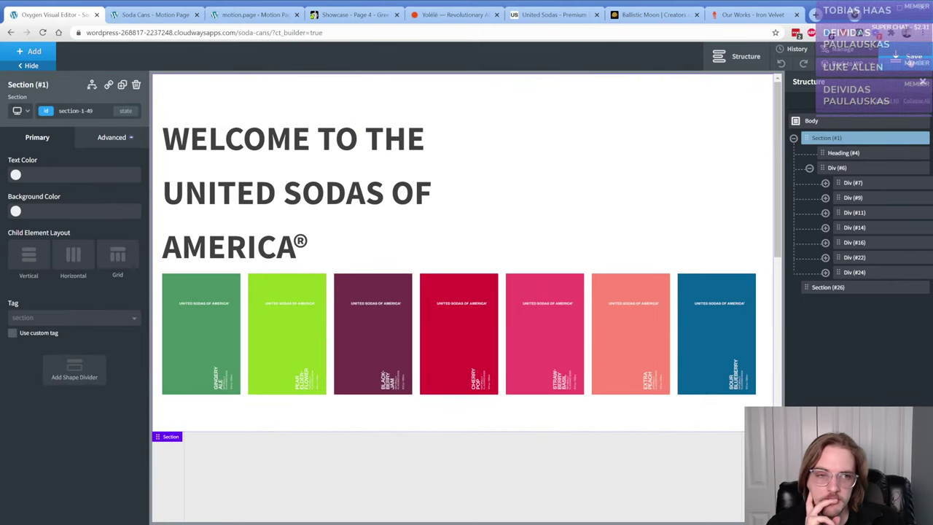
- Save the stacked layout of Section #1 and scroll through the live Soda Cans page to check the can animation
key(ctrl+s)
click(153, 16)
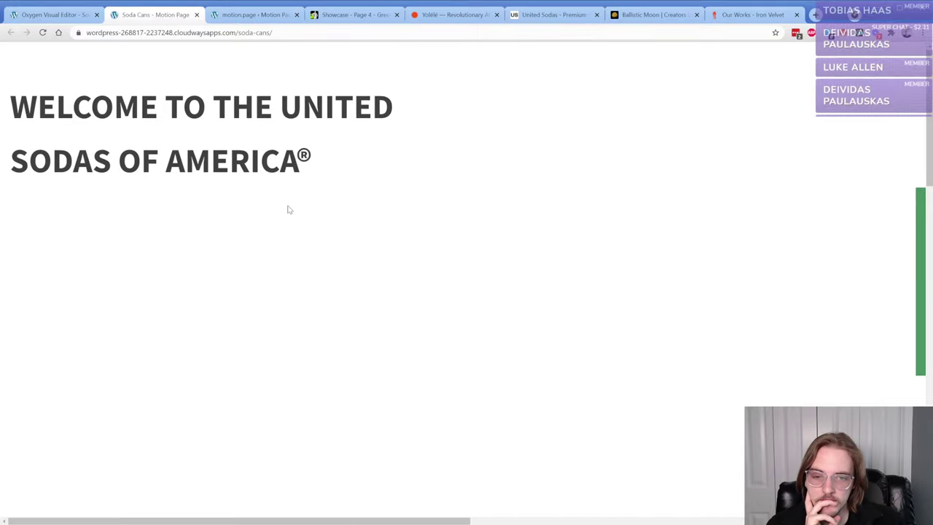
scroll(288, 209, down, 1)
scroll(287, 210, up, 1)
scroll(285, 211, down, 1)
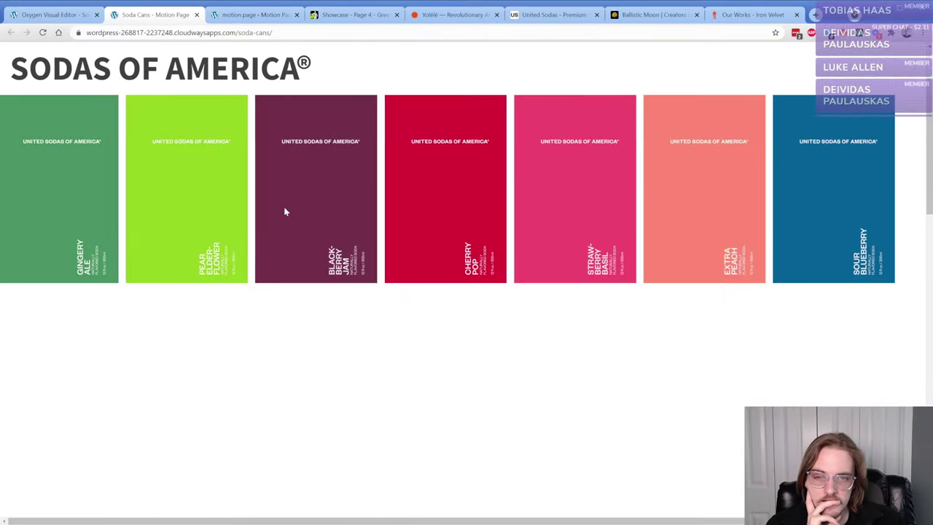
scroll(283, 211, up, 1)
- Switch to the Oxygen editor, restore the horizontal child layout of Section #1 and save the page
click(54, 14)
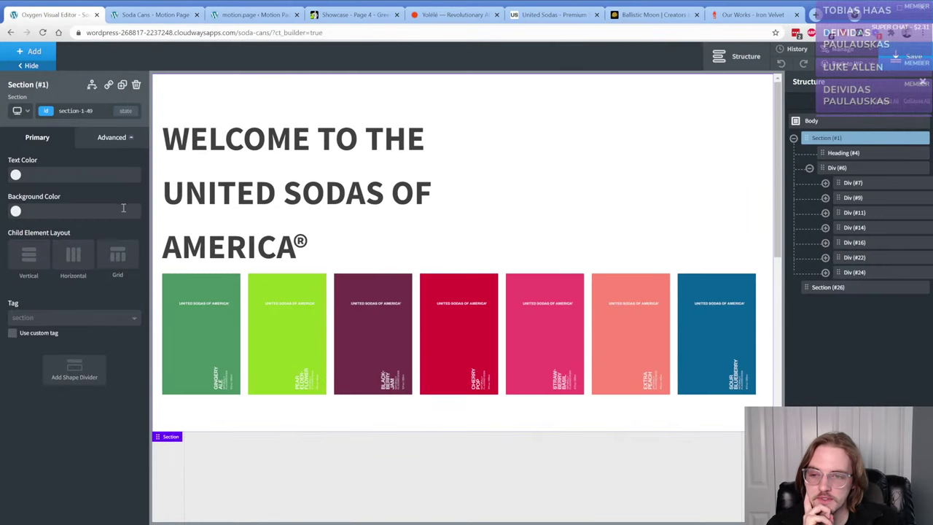
click(85, 257)
click(903, 60)
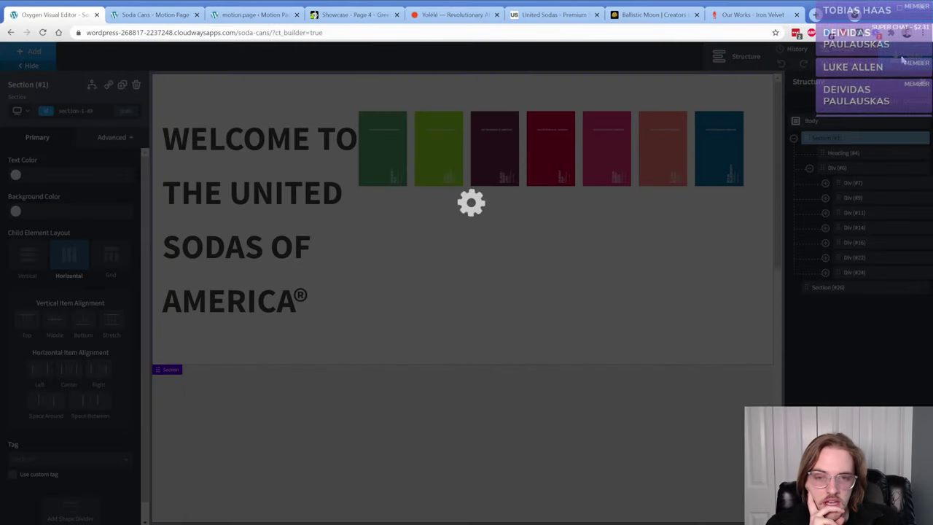
click(137, 15)
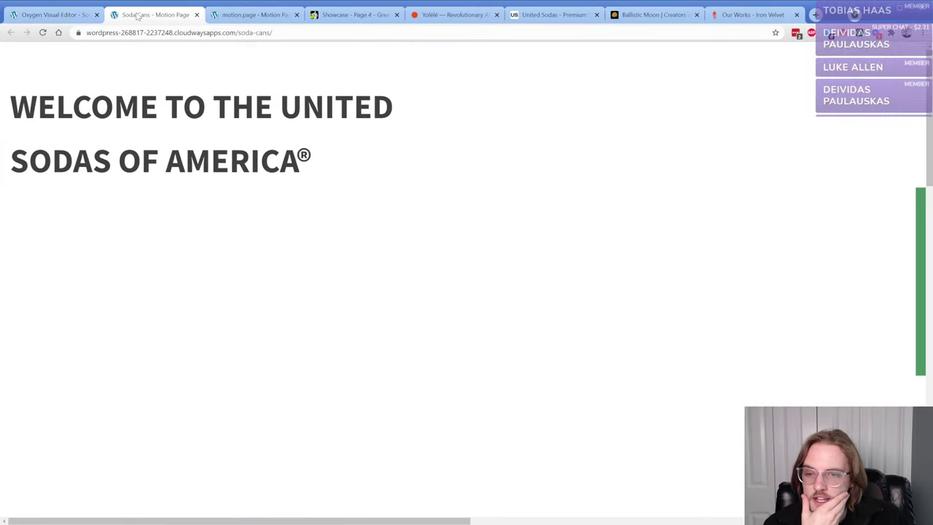
- Refresh the Motion.page preview, scrub the .can-wrapper timeline with live mode off, and reload the live Soda Cans page to compare the slide
click(216, 20)
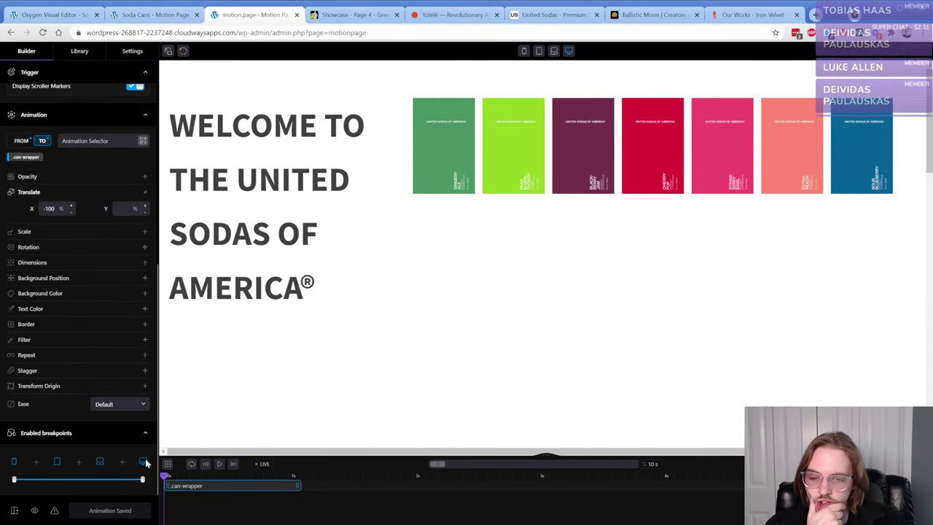
click(182, 51)
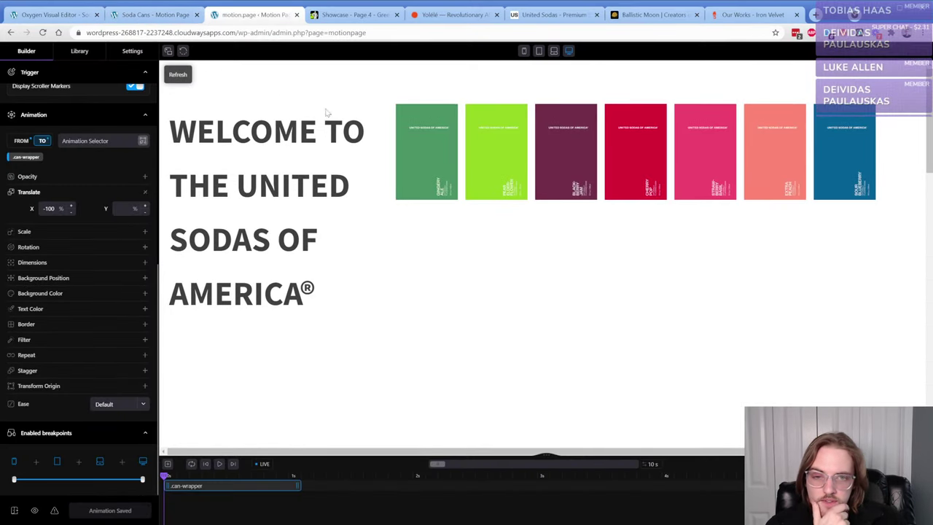
mouse_move(164, 477)
mouse_down()
mouse_move(304, 474)
mouse_move(165, 475)
mouse_up()
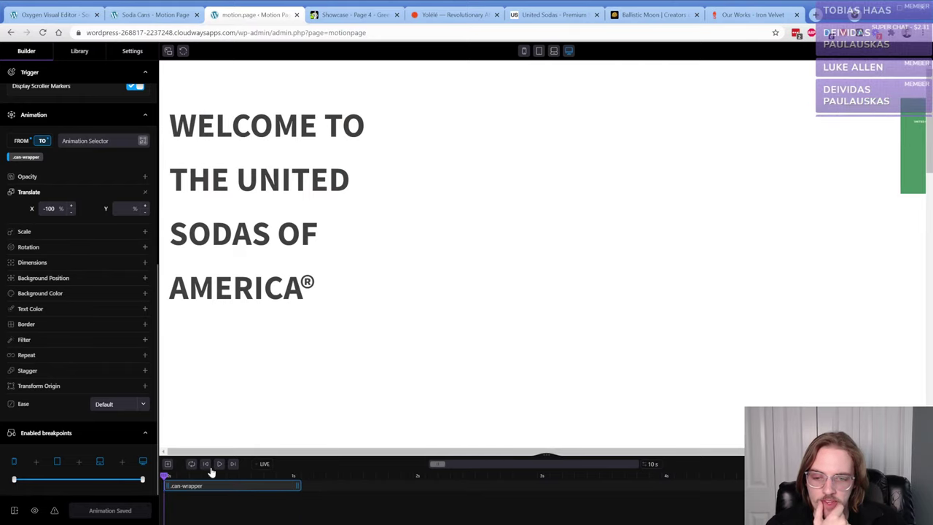
click(264, 463)
click(169, 475)
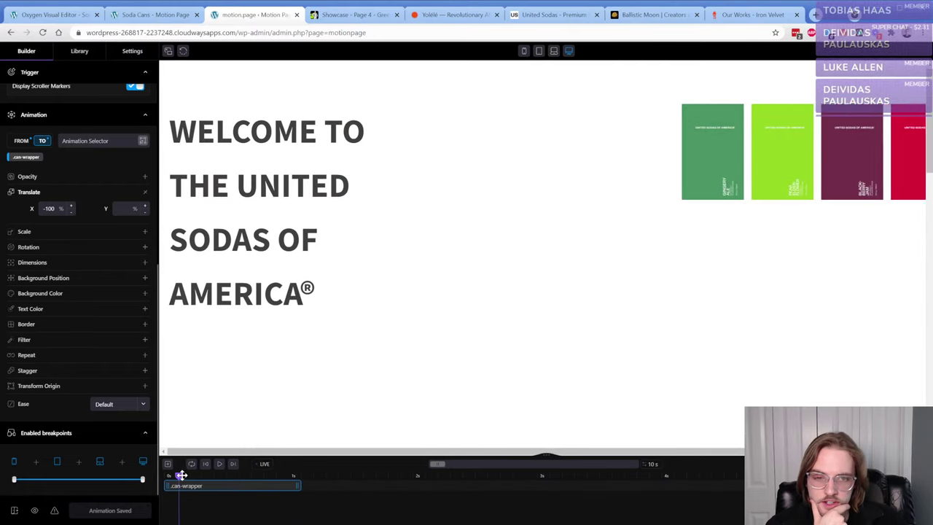
drag(166, 475, 310, 476)
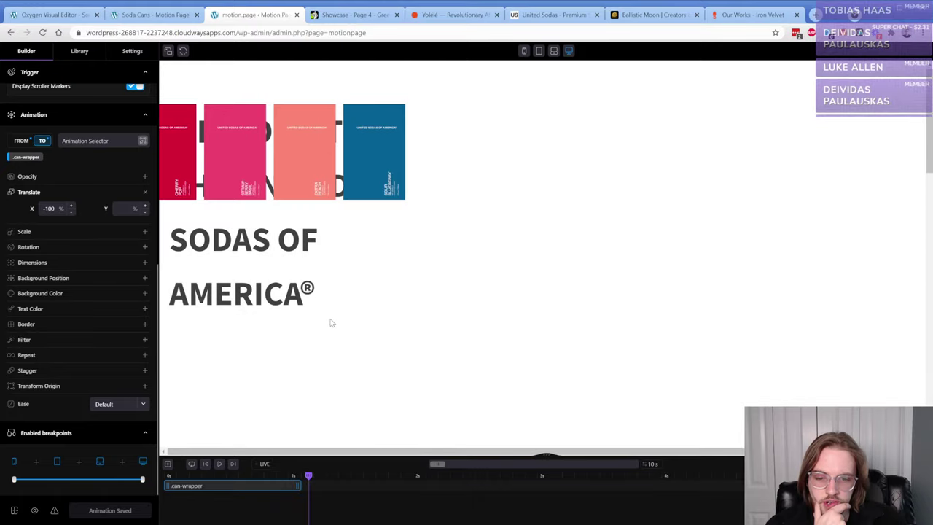
click(264, 464)
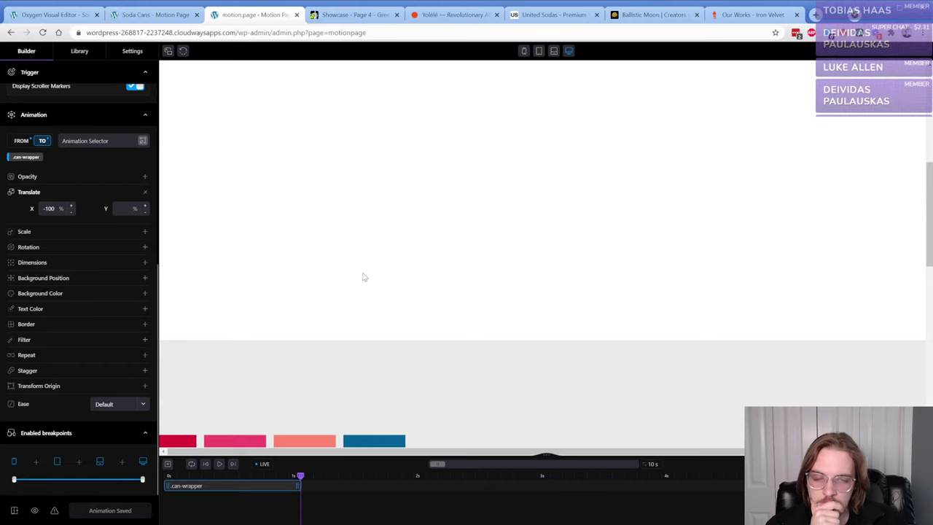
click(152, 16)
click(43, 33)
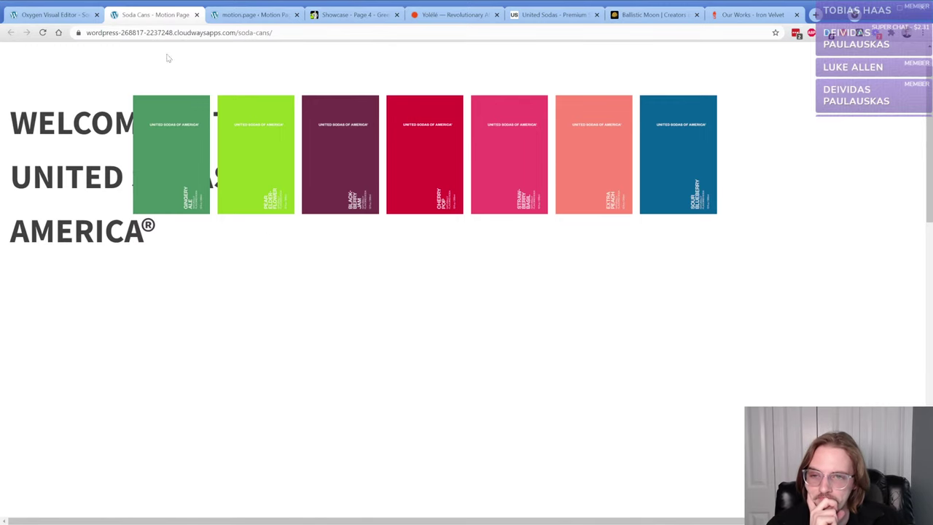
- Try a 250 px left margin on the ID styles of the can wrapper, Div #6, in the Oxygen editor
click(54, 15)
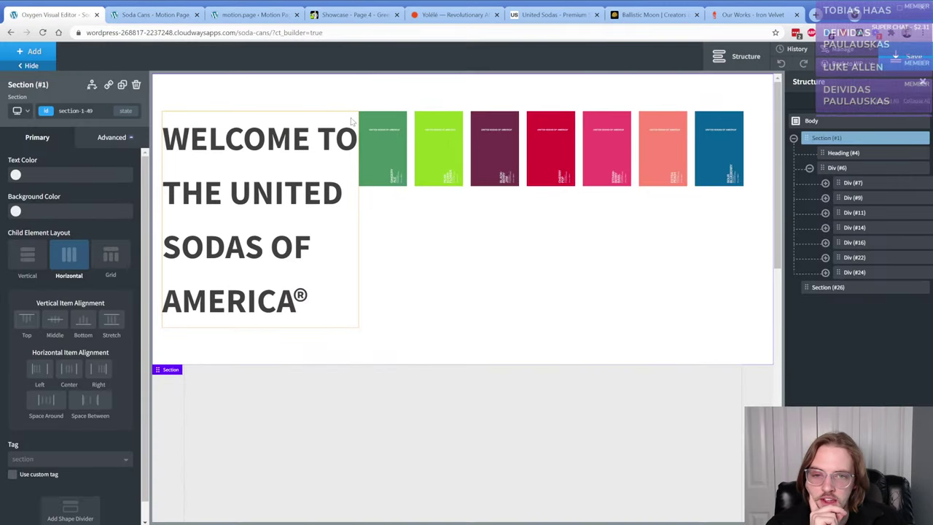
click(842, 171)
click(46, 115)
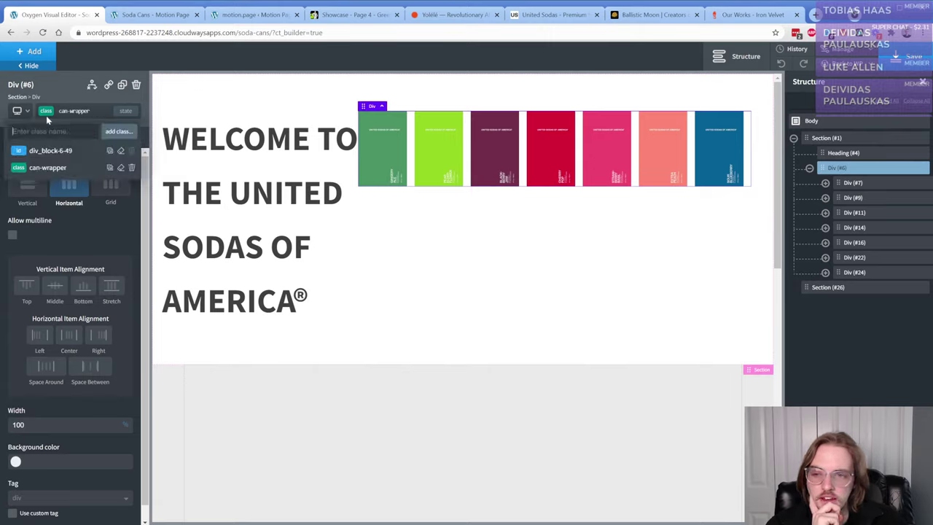
click(43, 150)
click(111, 137)
click(92, 195)
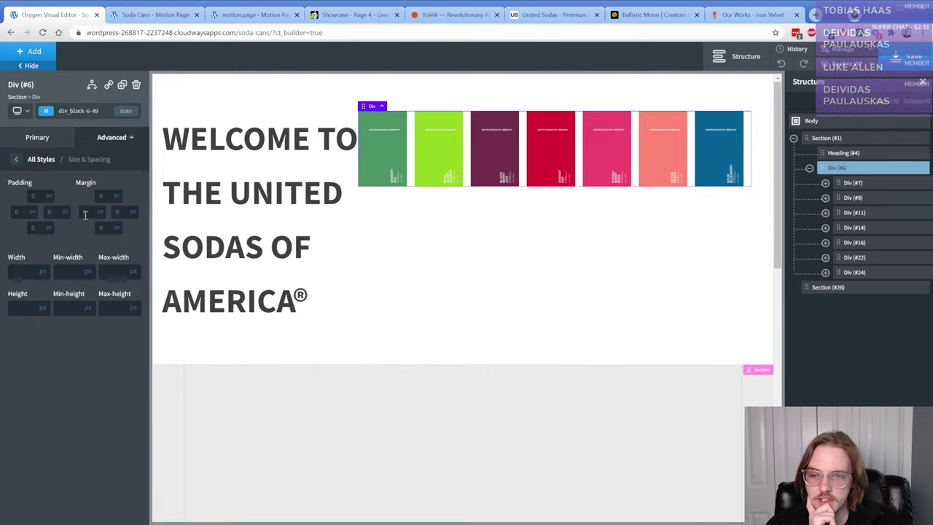
click(265, 211)
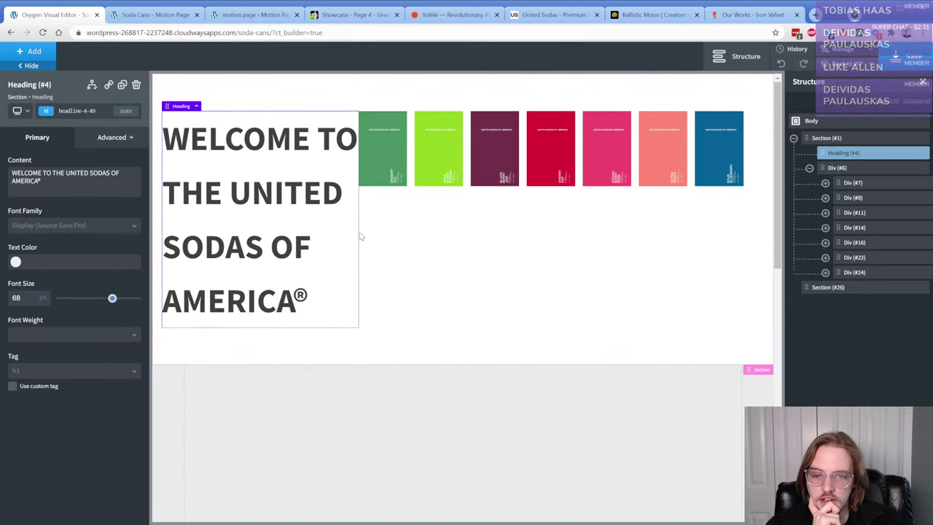
click(837, 168)
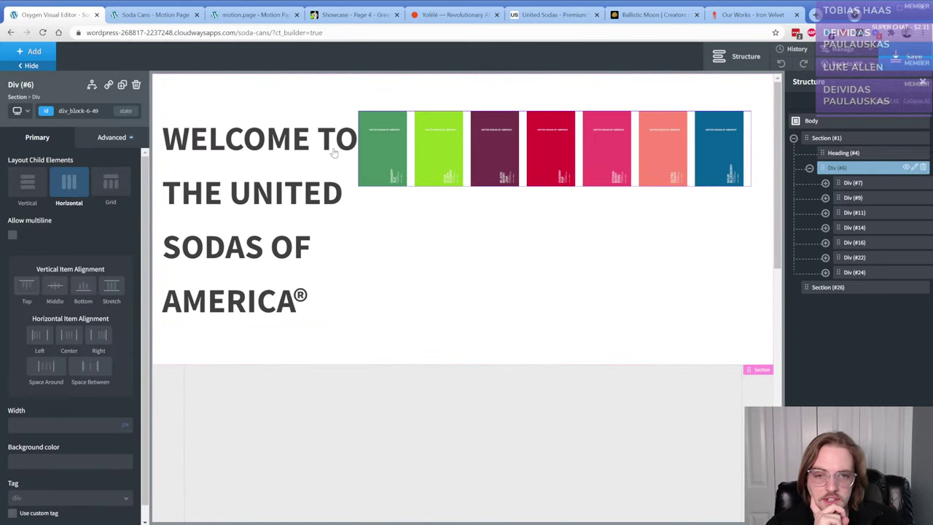
click(118, 138)
click(100, 192)
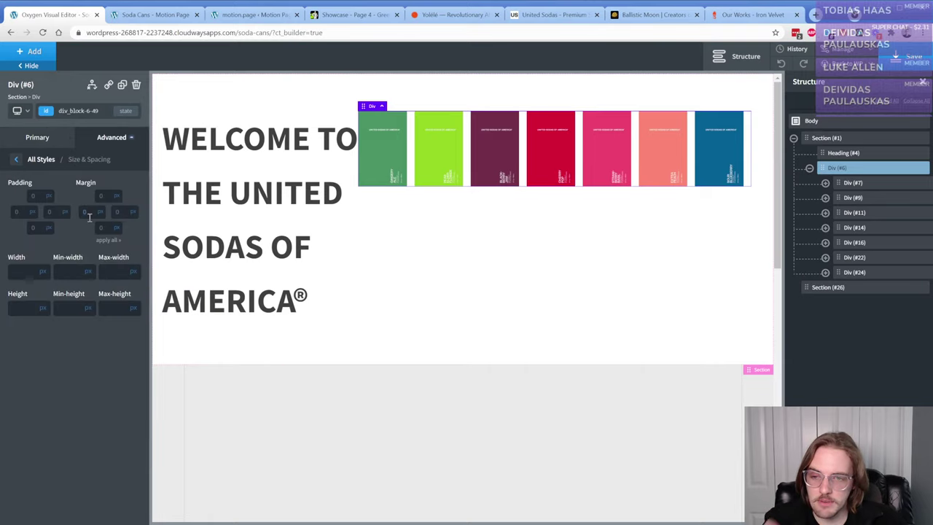
click(88, 213)
text(250)
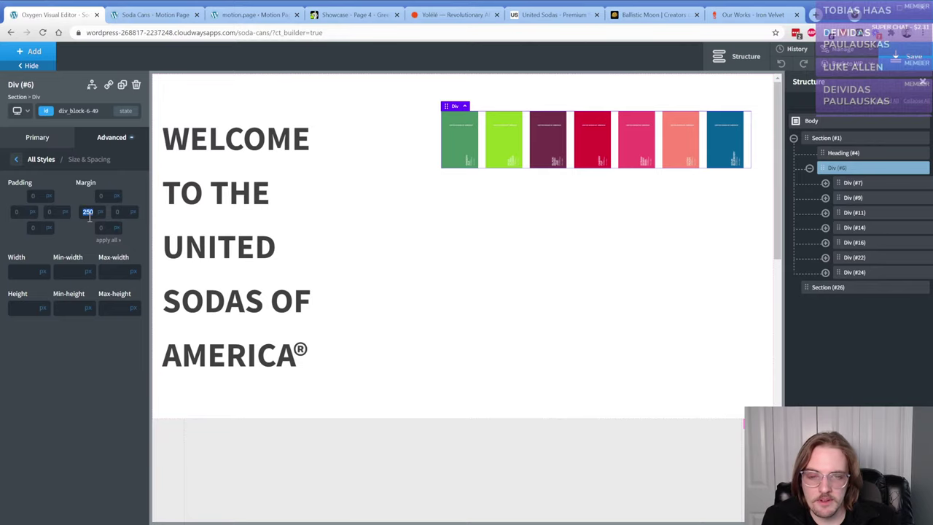
key(BackSpace)
- Try a 250 px right margin on Heading #4
click(282, 156)
click(112, 137)
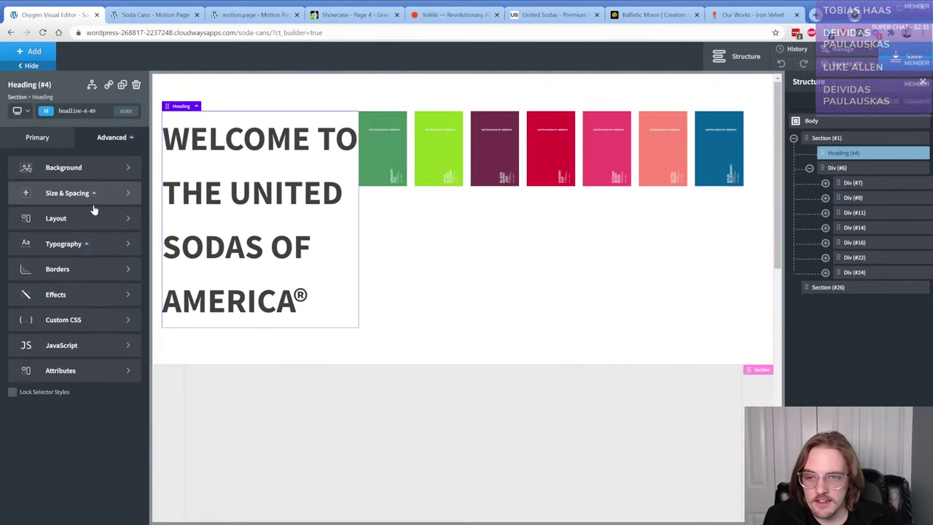
click(96, 193)
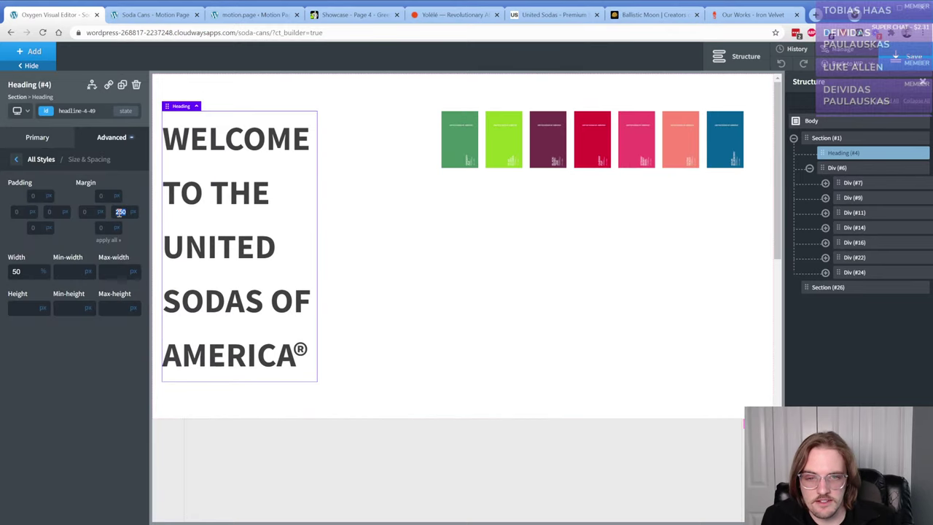
key(BackSpace)
- Examine the spacing and layout settings of Section #1 and compare the Motion.page preview with the live Soda Cans page
click(639, 234)
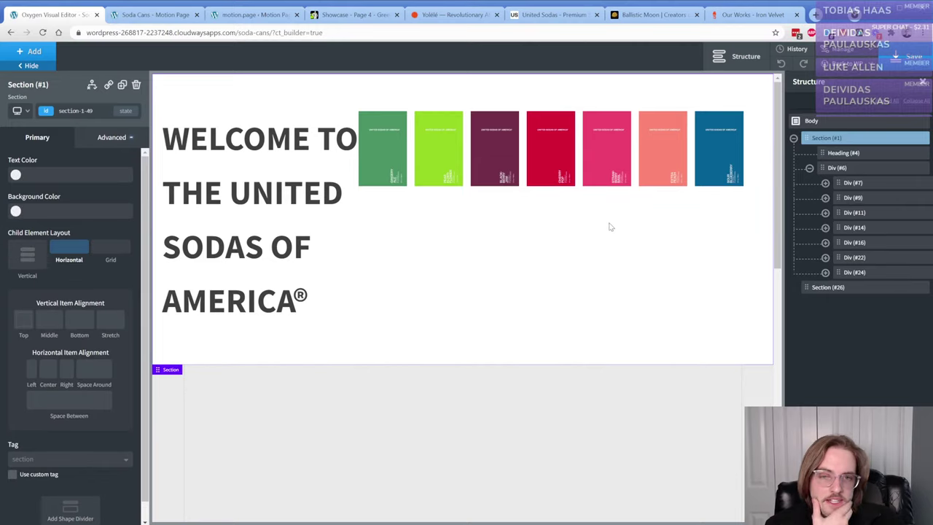
click(99, 139)
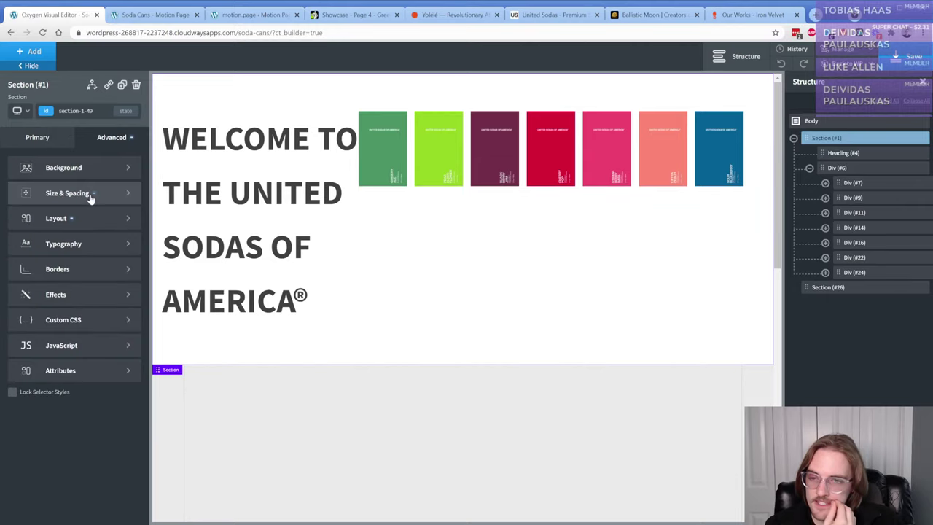
click(91, 196)
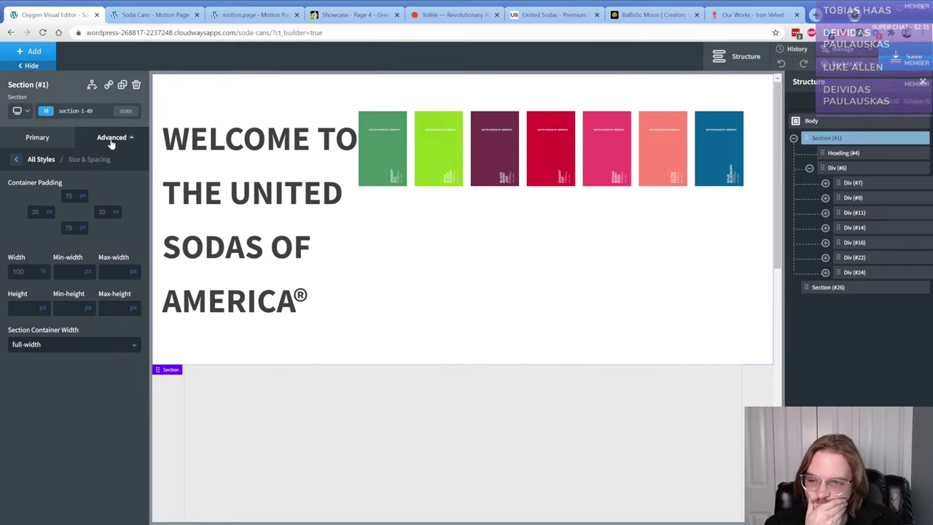
click(113, 138)
click(76, 217)
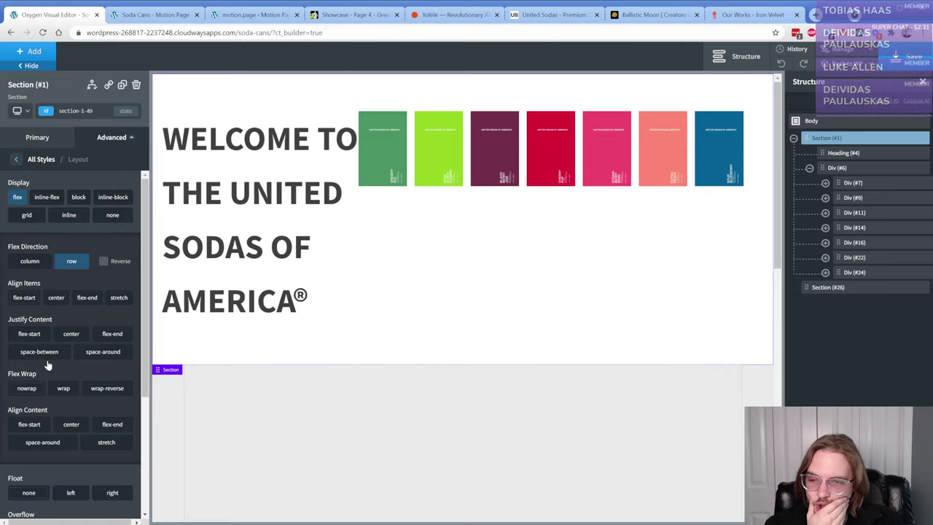
scroll(48, 364, down, 2)
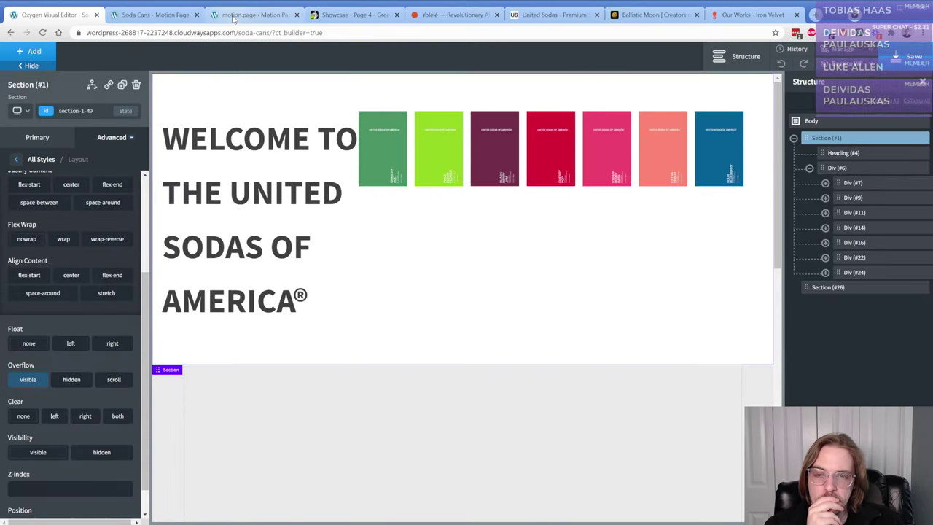
click(233, 15)
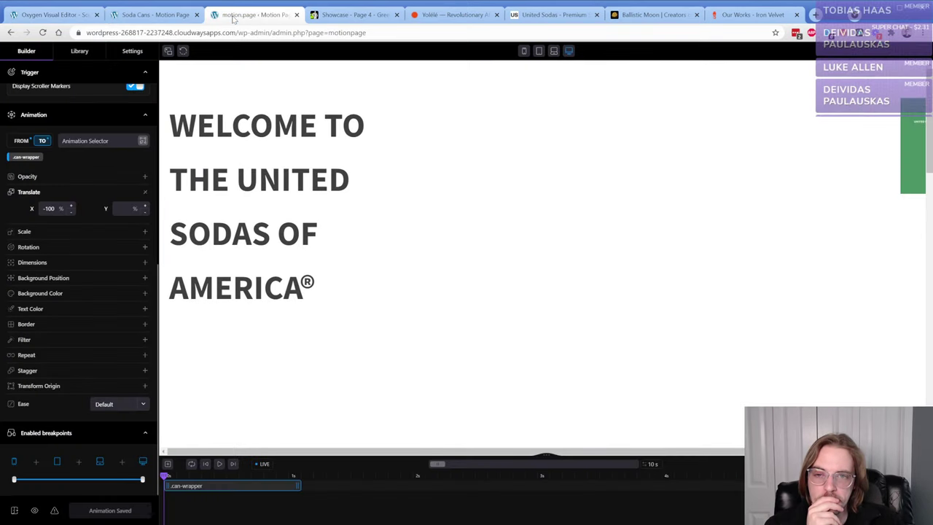
click(153, 15)
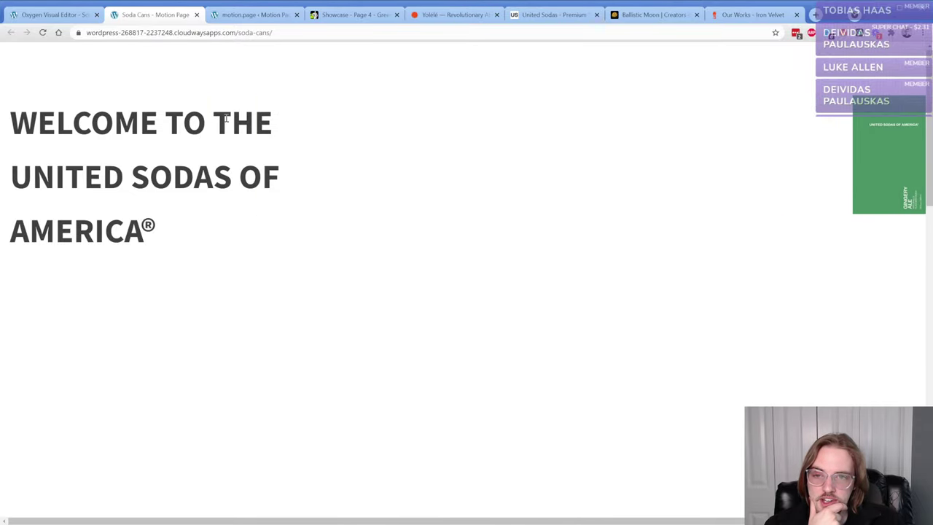
click(259, 17)
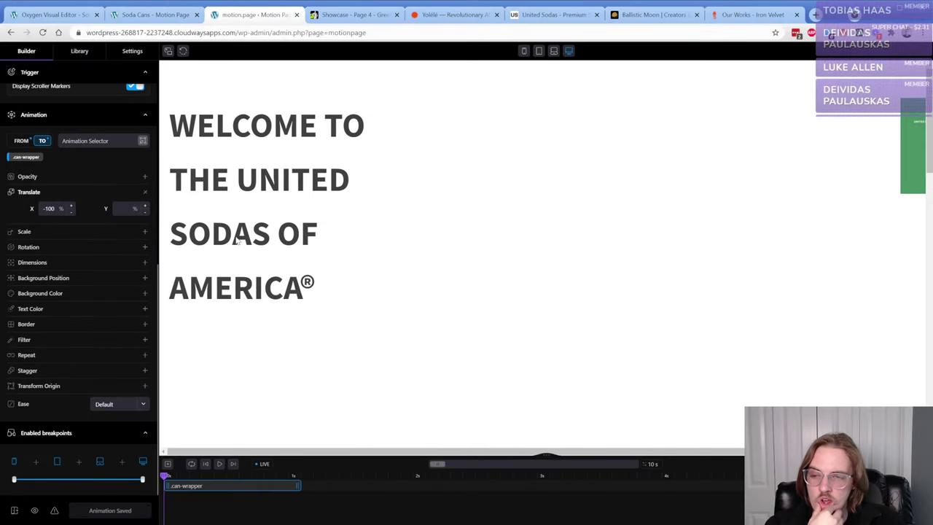
- In the Oxygen editor, set the position of the can-wrapper class on Div #6 to absolute, save, and view the live page
click(58, 19)
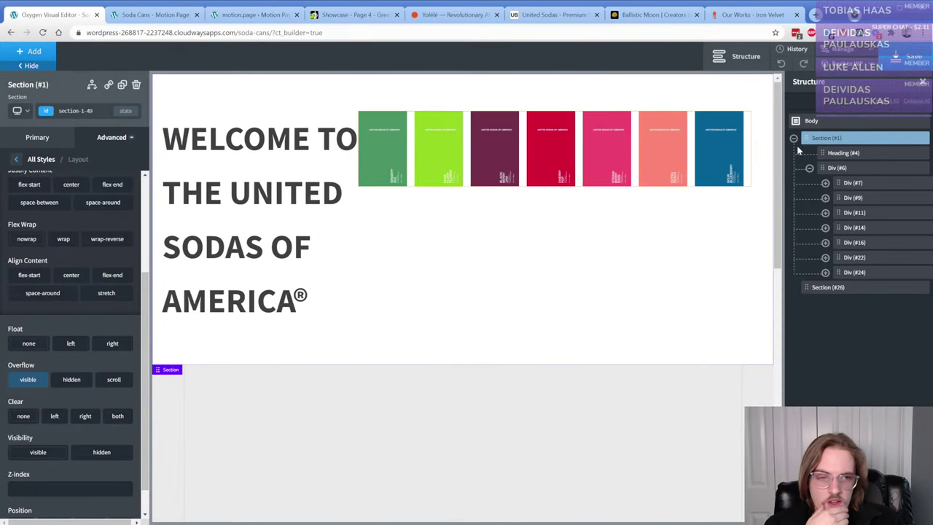
click(838, 169)
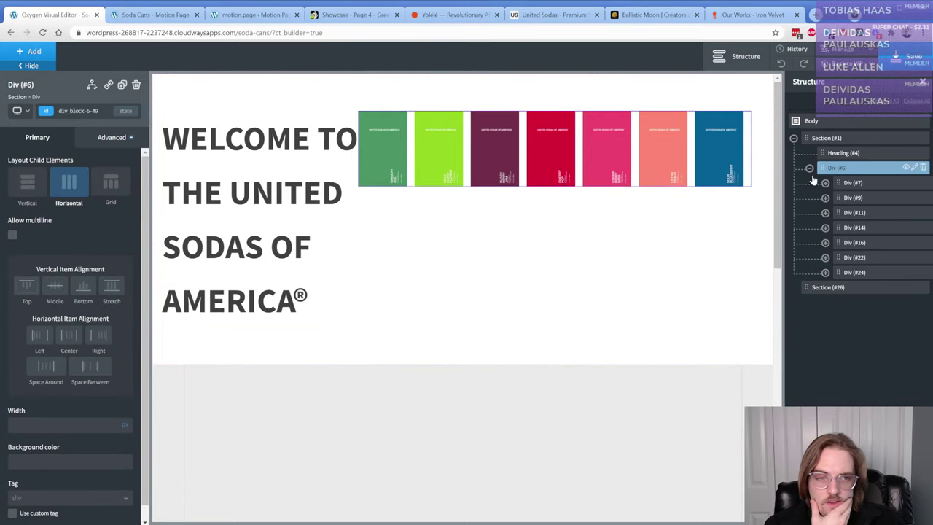
click(46, 110)
click(60, 168)
click(65, 216)
scroll(56, 323, down, 5)
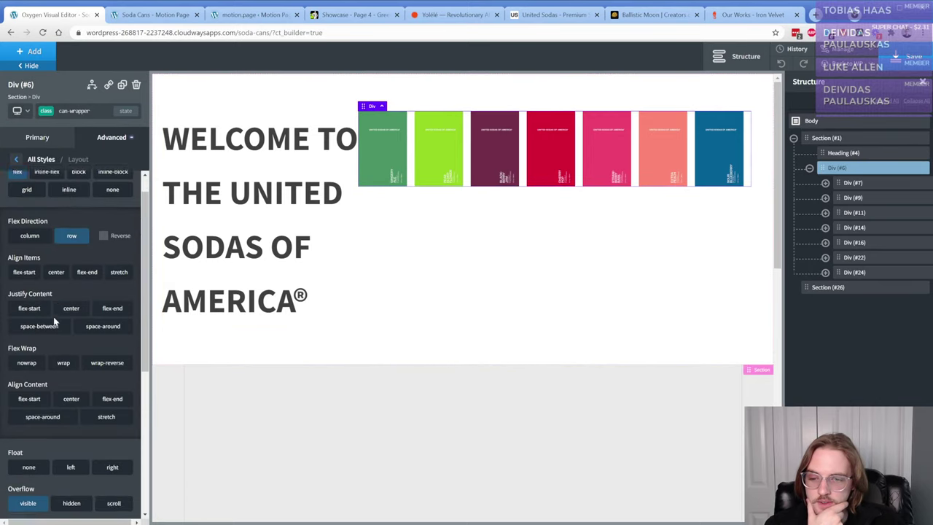
click(53, 381)
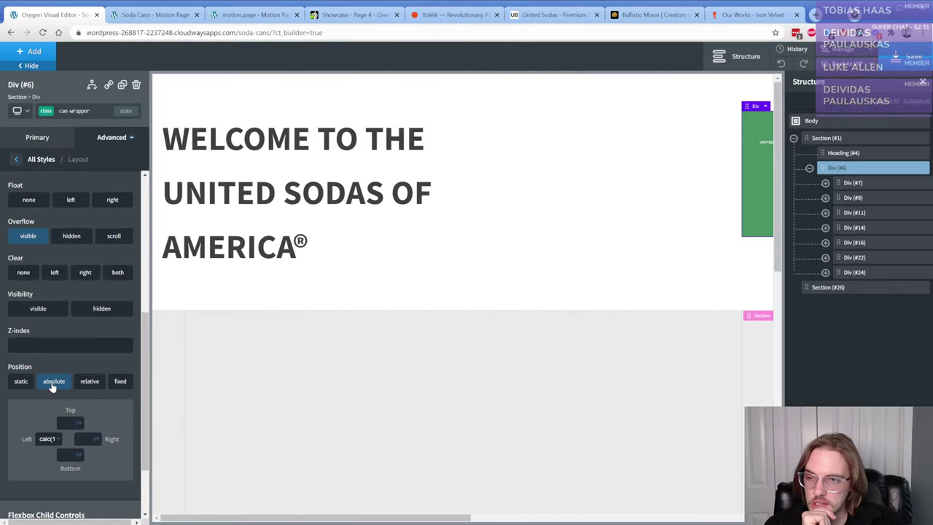
key(ctrl+s)
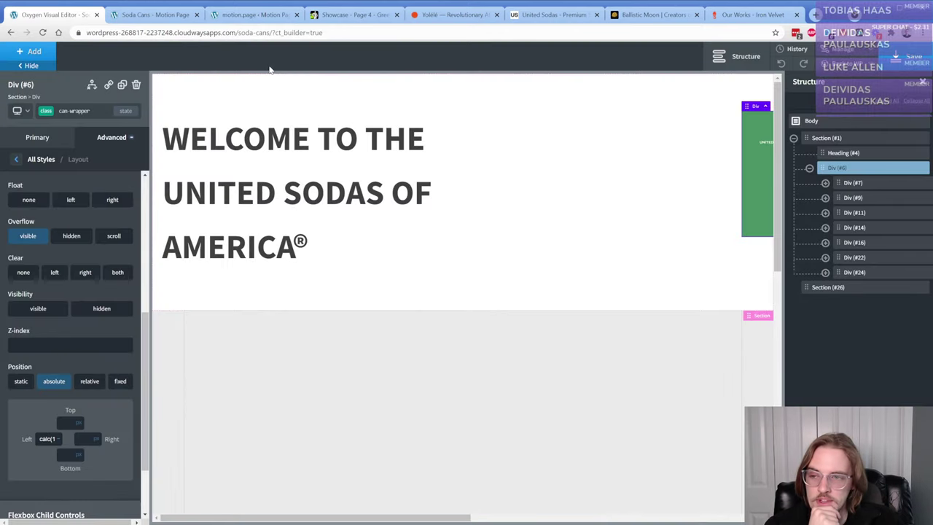
click(158, 16)
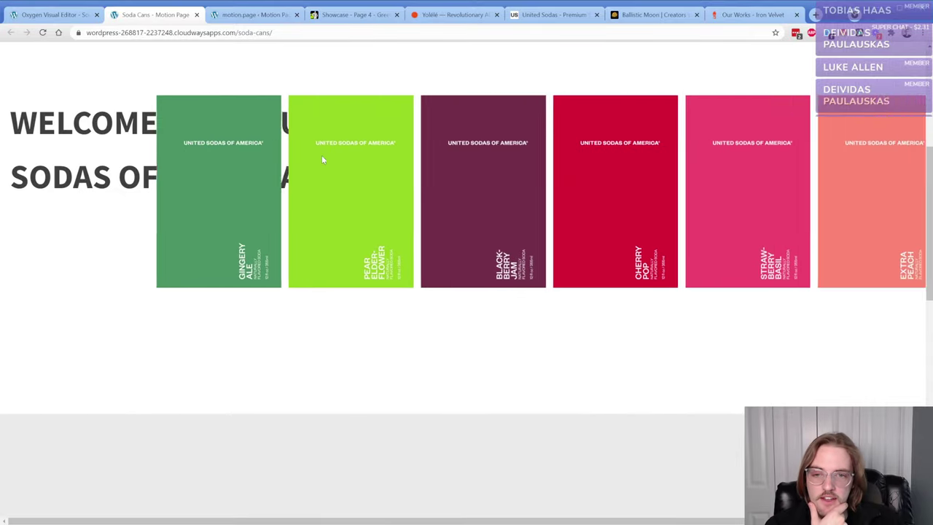
- Compare the scroll animation on the live Soda Cans page with the can animation on the United Sodas website
scroll(323, 159, down, 3)
scroll(321, 168, up, 3)
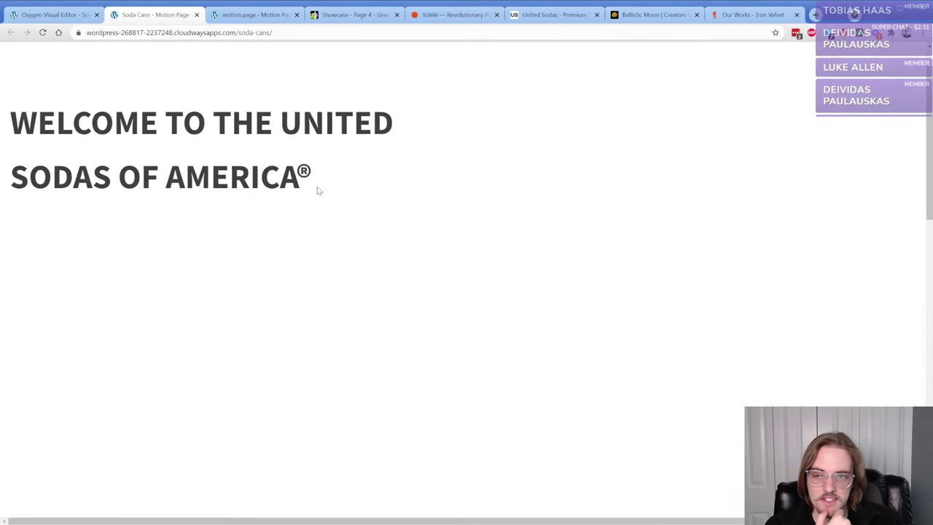
scroll(315, 191, down, 5)
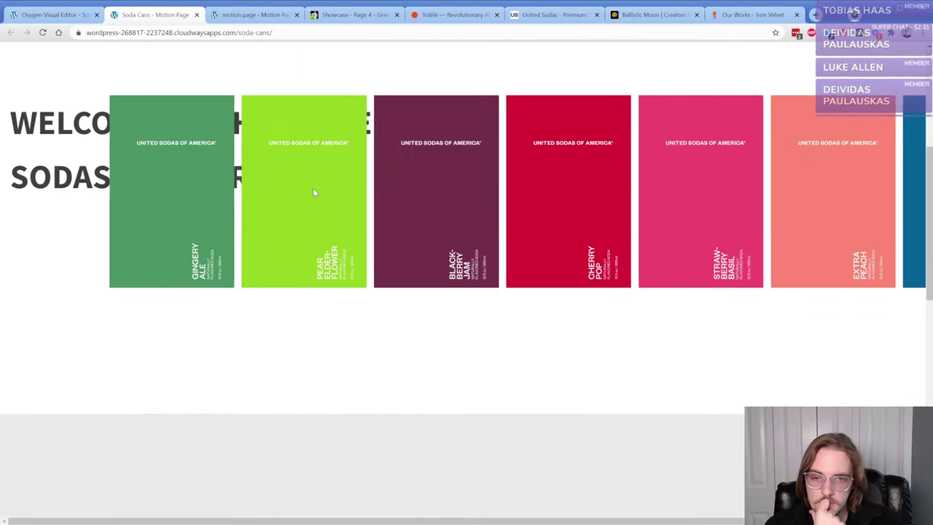
scroll(314, 192, down, 2)
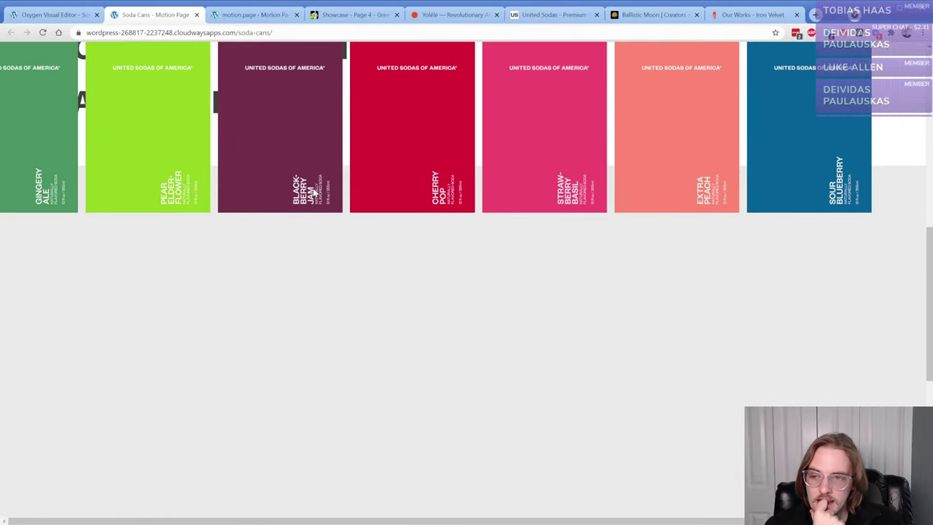
scroll(314, 192, up, 5)
scroll(314, 192, up, 2)
scroll(314, 192, down, 5)
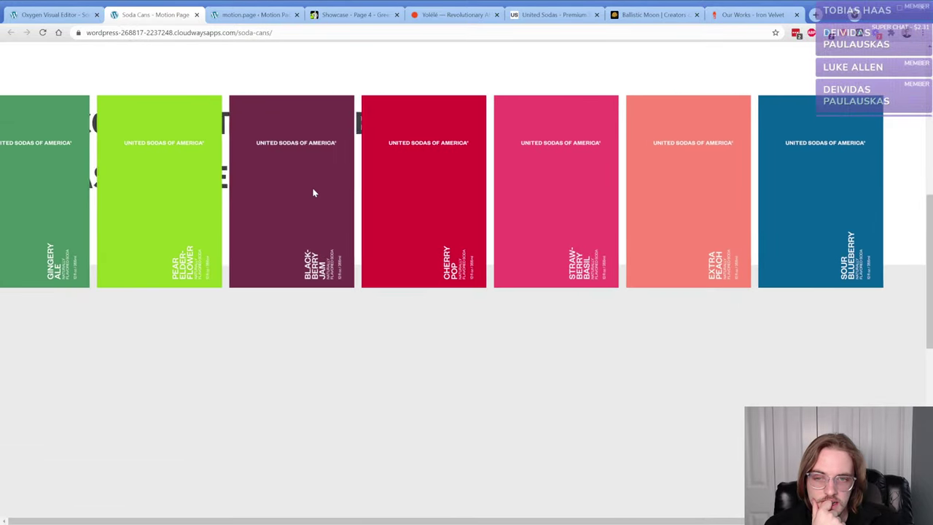
scroll(315, 193, up, 4)
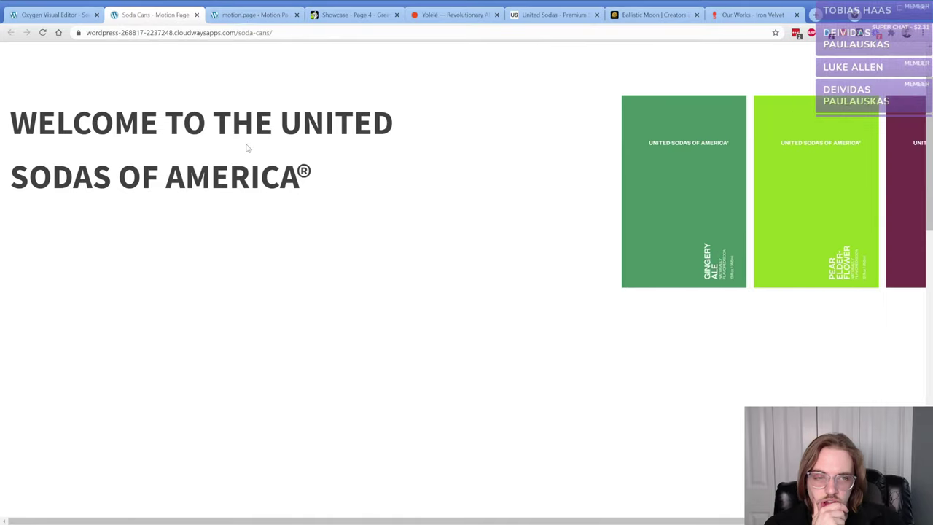
scroll(246, 148, down, 5)
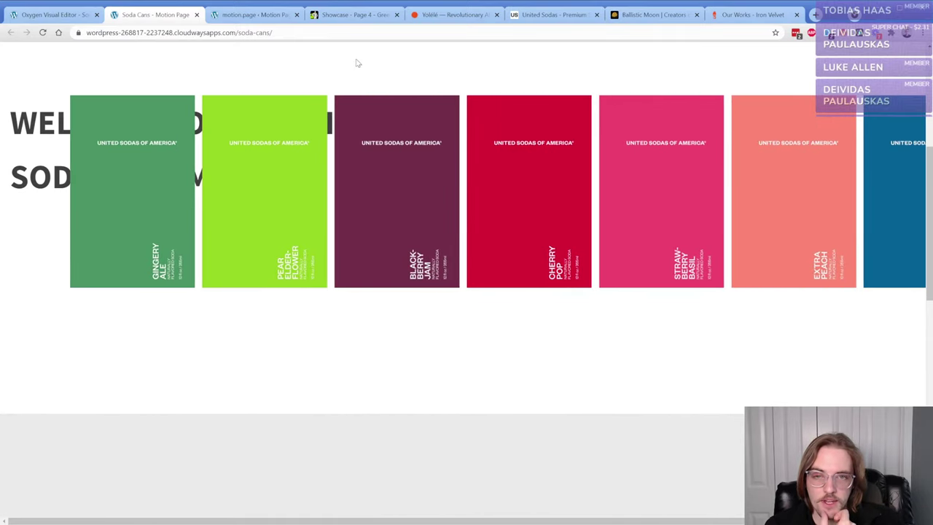
click(536, 16)
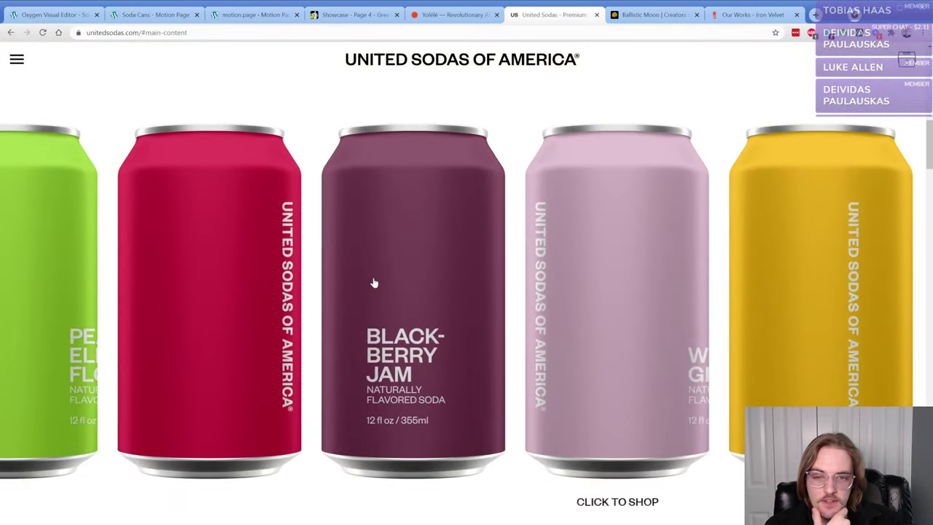
scroll(373, 282, up, 10)
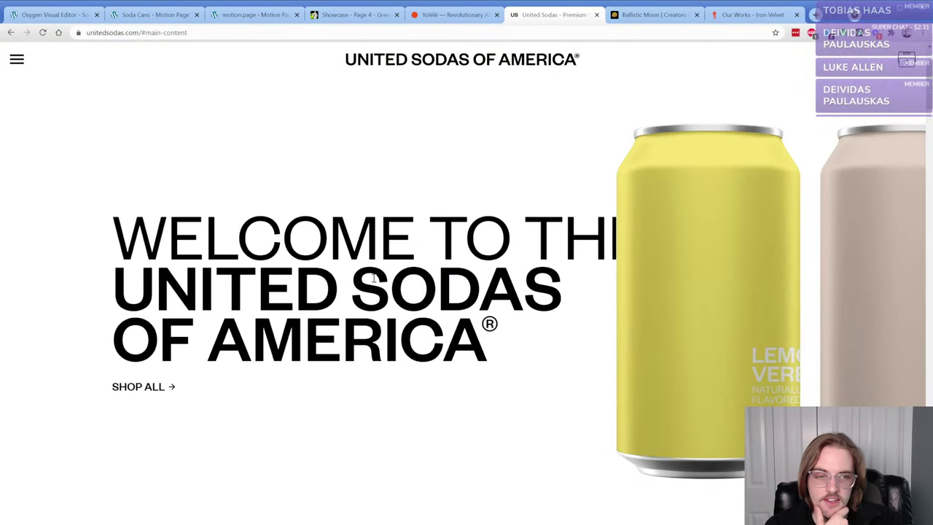
click(165, 18)
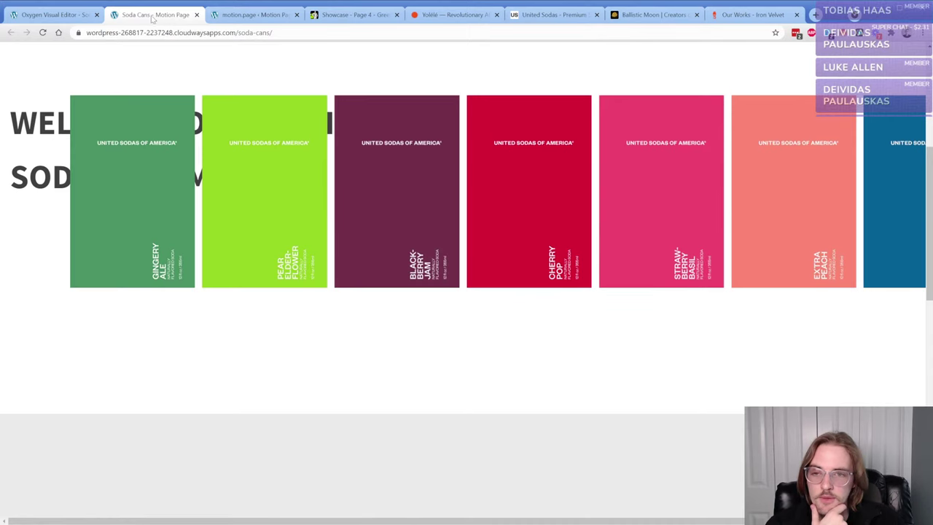
- In the Oxygen editor, try widths of 250 px and 500 px on the can class of Div #7
click(55, 14)
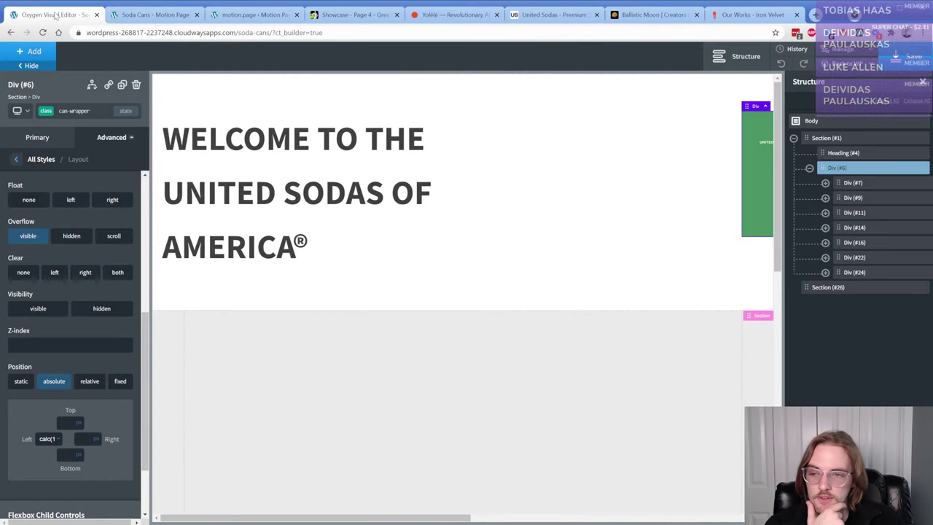
click(846, 183)
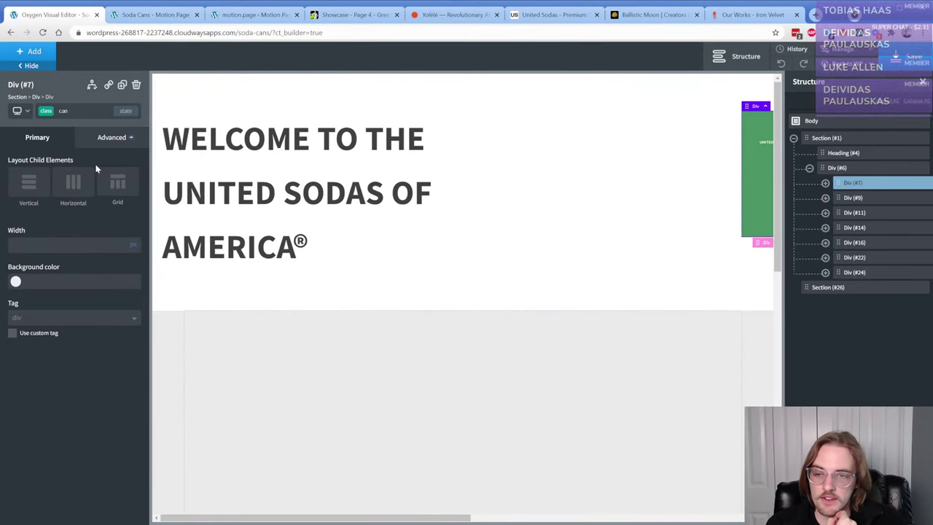
click(113, 243)
text(250)
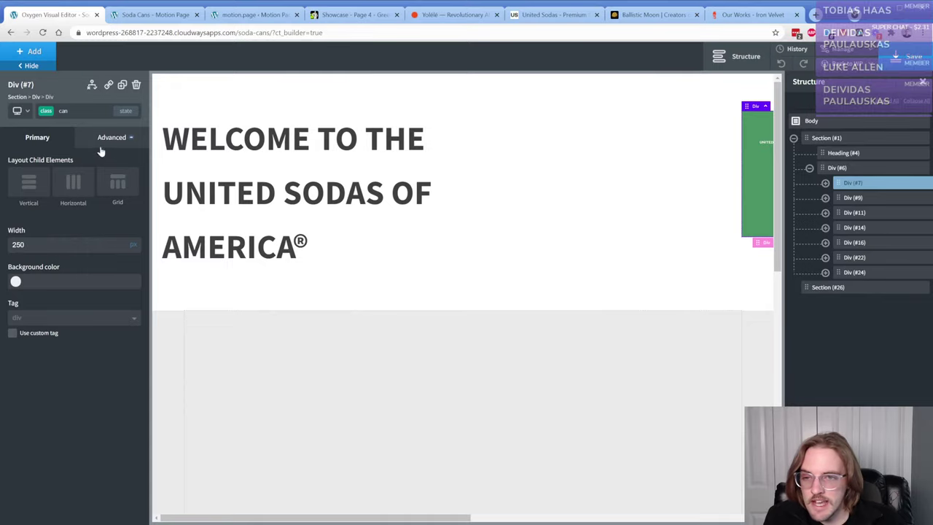
scroll(634, 216, right, 5)
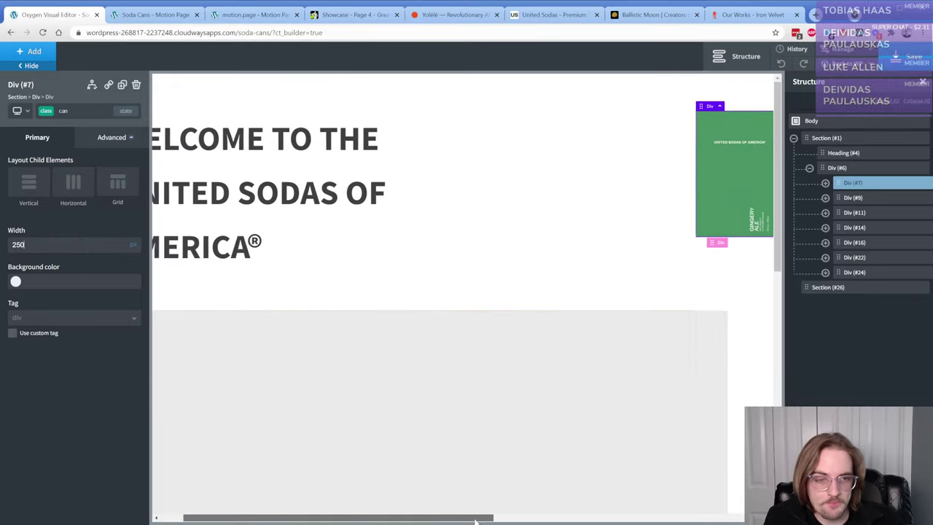
double_click(68, 245)
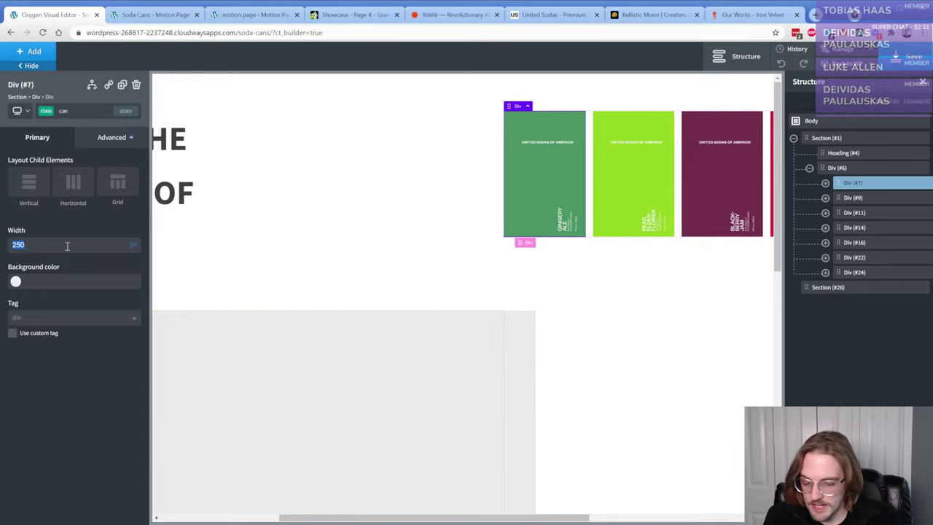
key(BackSpace)
text(500)
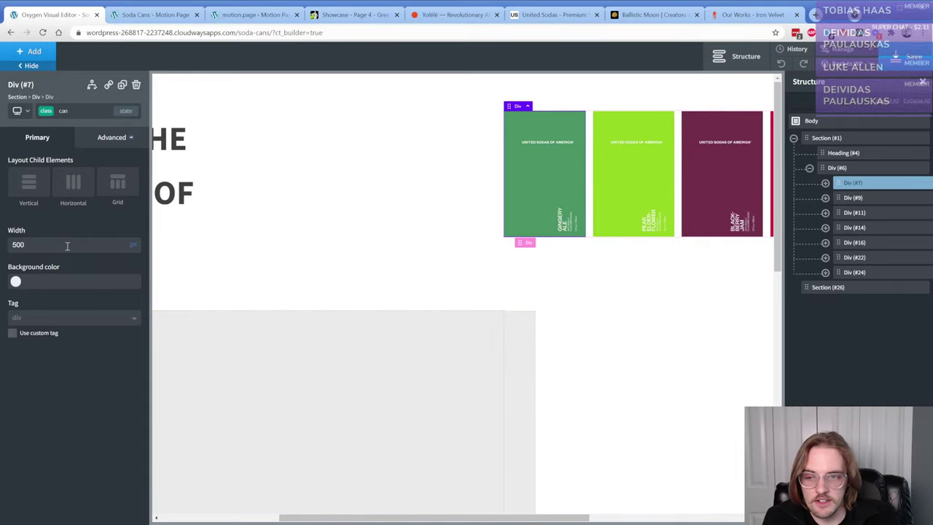
click(53, 114)
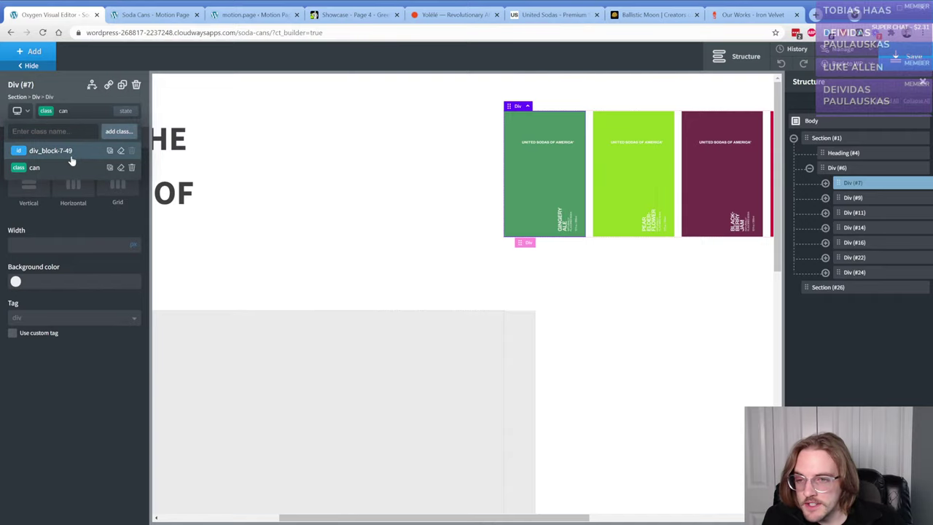
- In Motion.page, set the viewport-based scroller start to 0% and save the animation
click(252, 14)
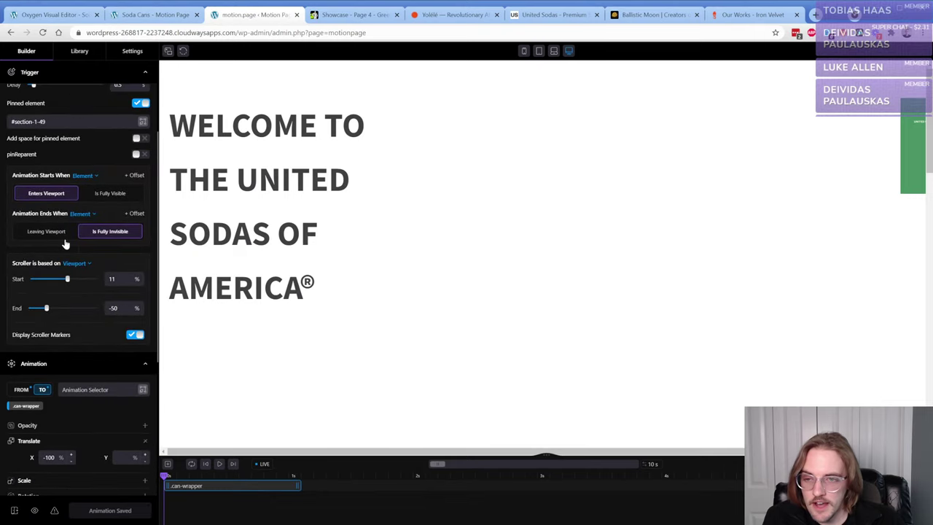
double_click(117, 279)
text(0)
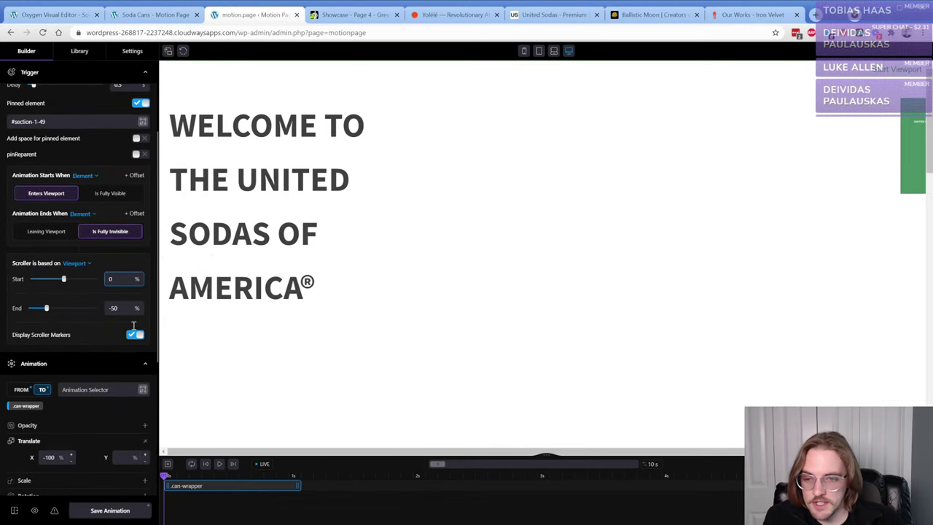
click(120, 510)
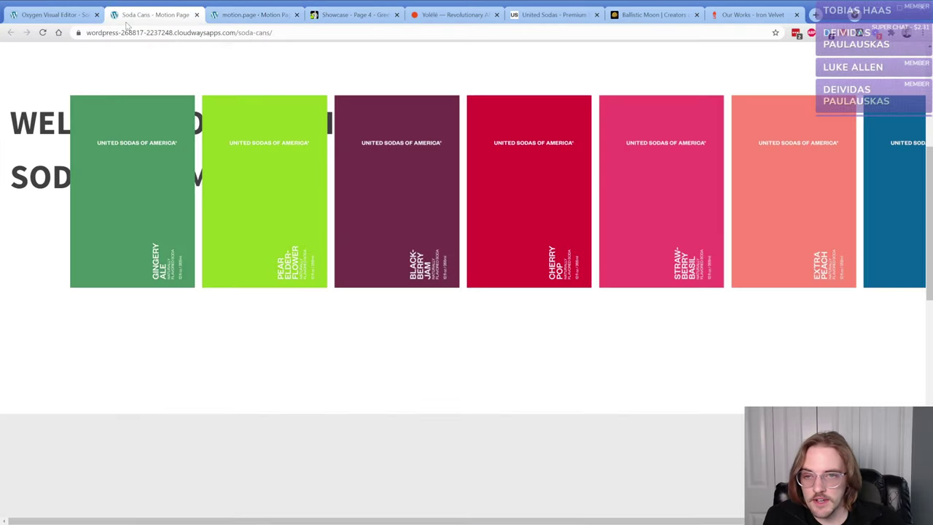
- Reload the live Soda Cans page and test the can animation by scrolling through the section and back
click(149, 15)
click(42, 33)
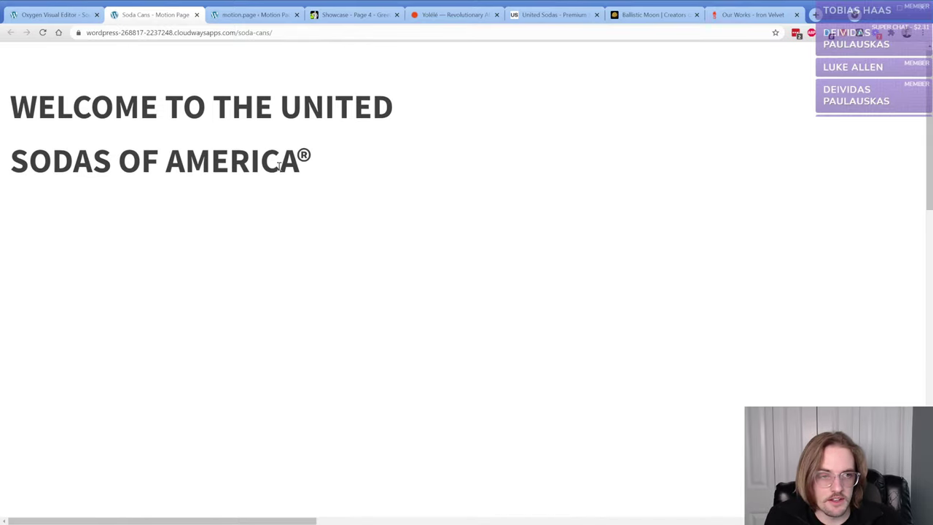
scroll(278, 166, down, 5)
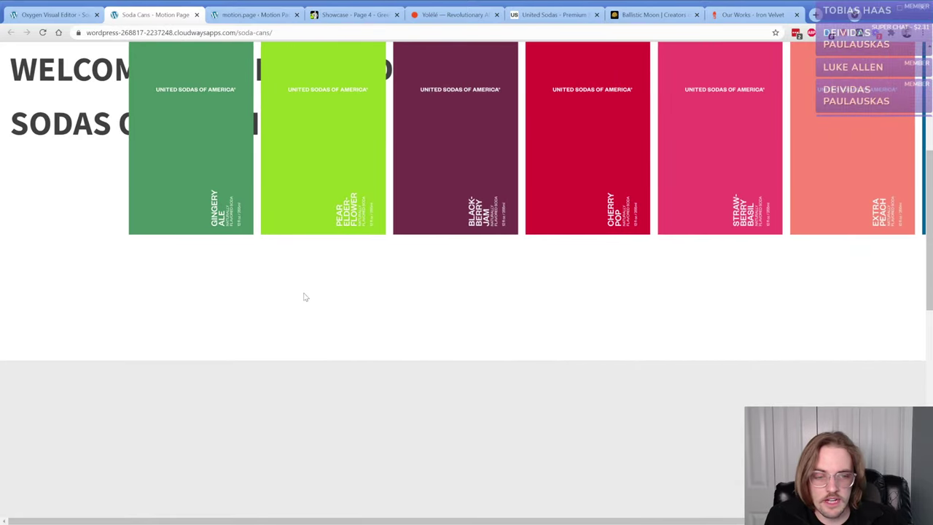
scroll(311, 318, up, 3)
scroll(311, 318, up, 3)
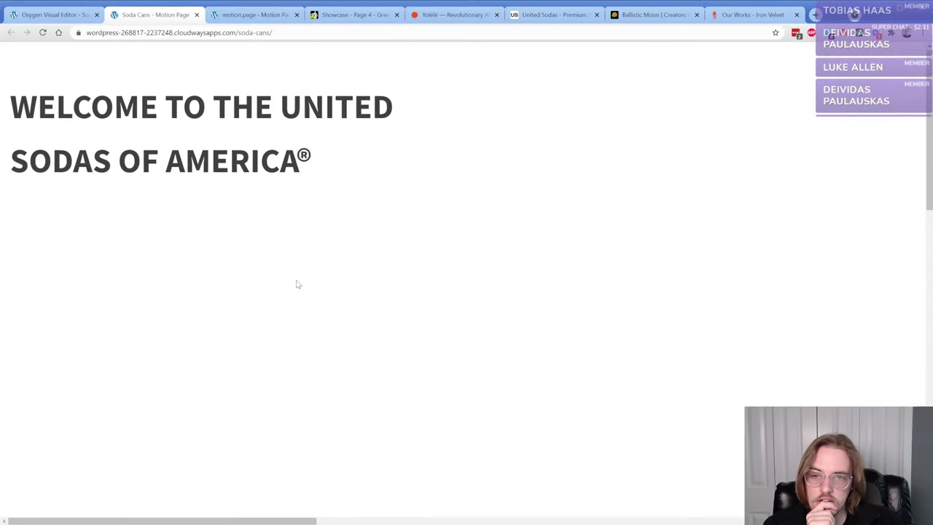
drag(157, 99, 320, 227)
click(355, 158)
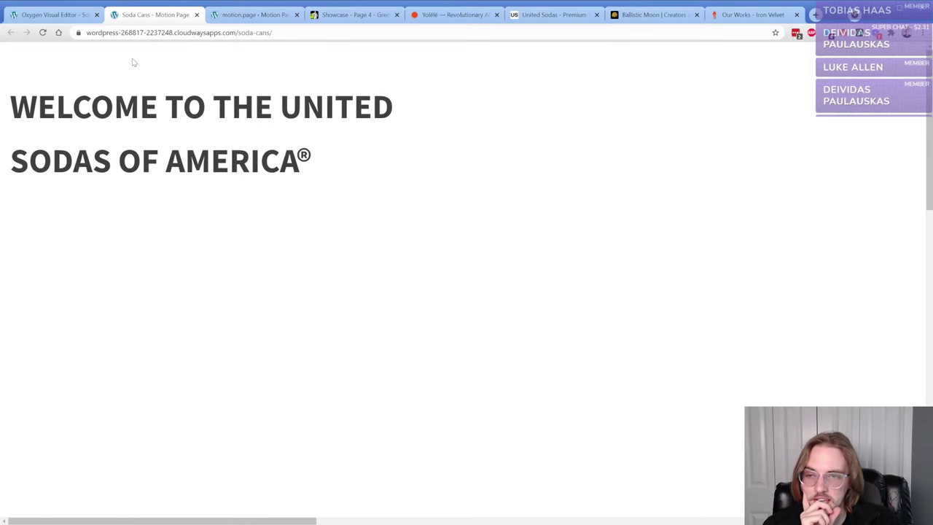
- In the Oxygen editor, examine the size and spacing of the can class and the primary ID settings of Div #7
click(73, 18)
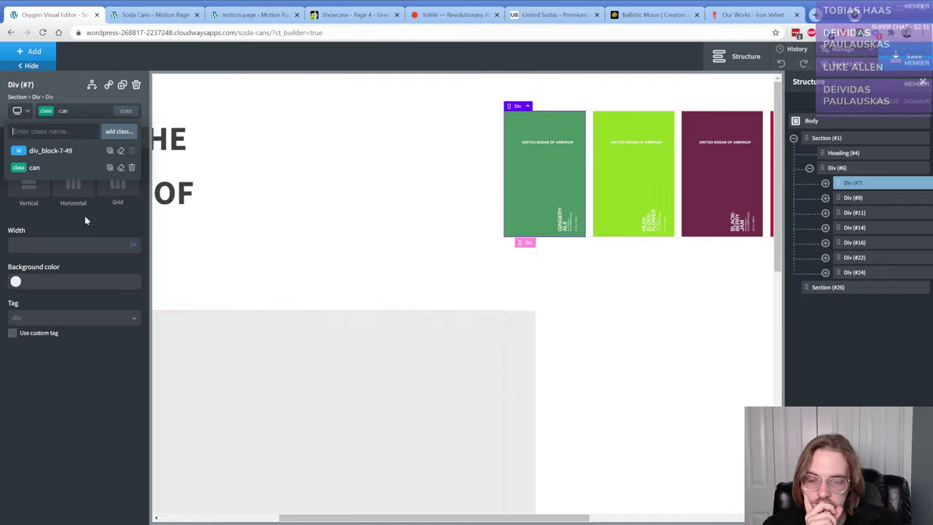
click(46, 110)
click(112, 137)
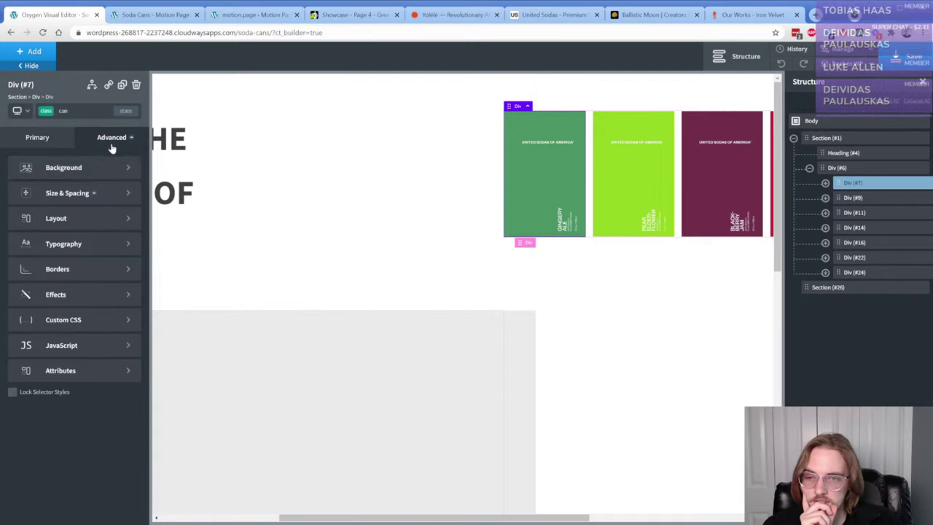
click(78, 194)
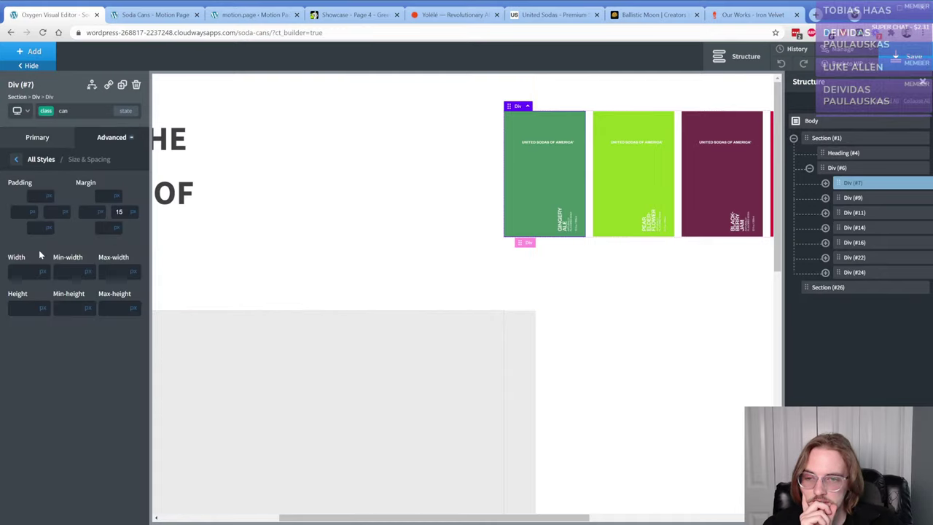
click(49, 113)
click(50, 150)
click(44, 141)
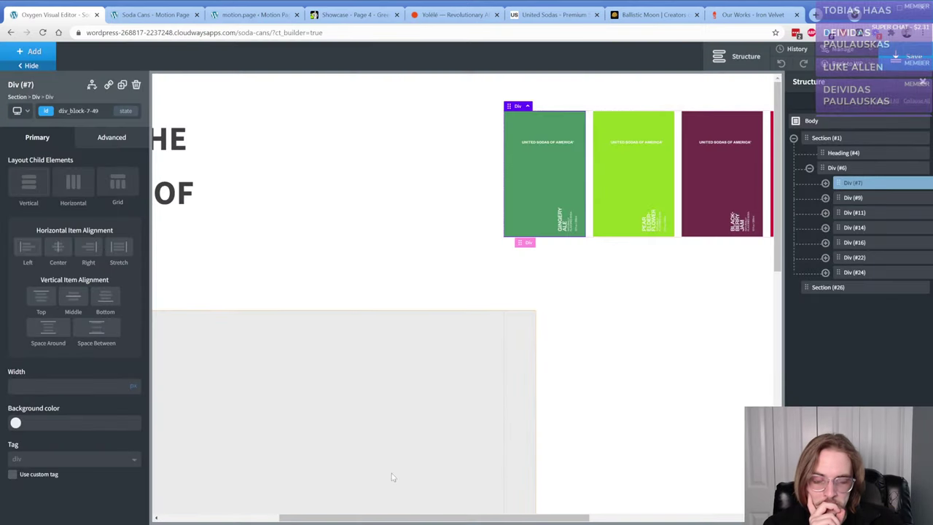
drag(343, 517, 205, 519)
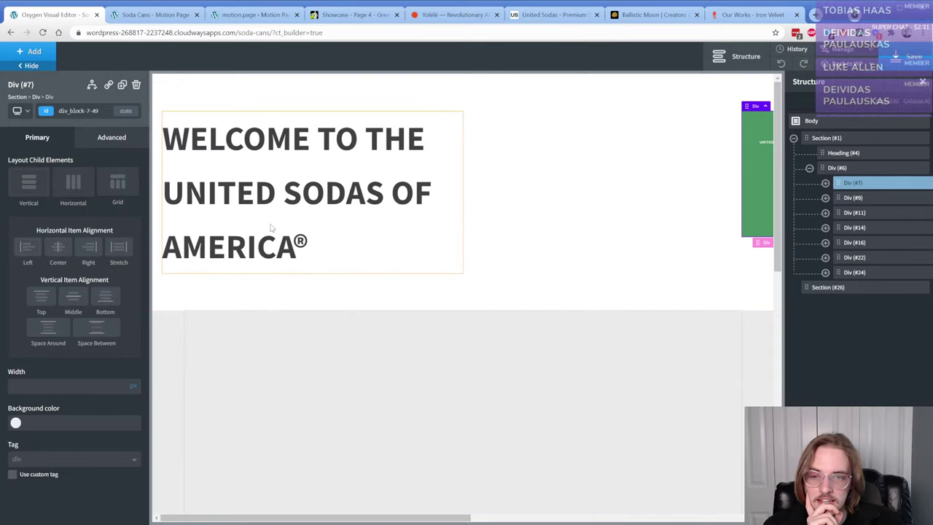
- Check the reloaded live page, the Motion.page trigger settings and the can-wrapper layout settings of Div #6 in Oxygen
click(143, 22)
click(42, 32)
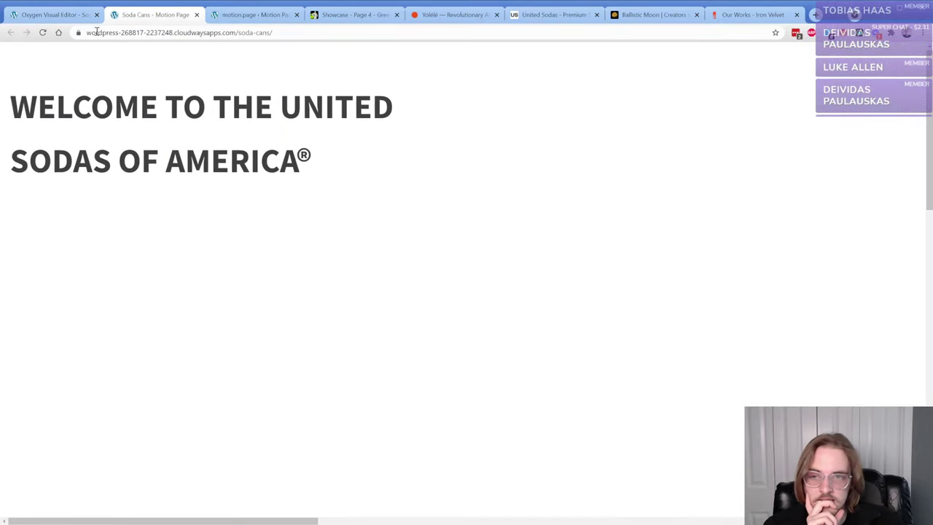
click(224, 16)
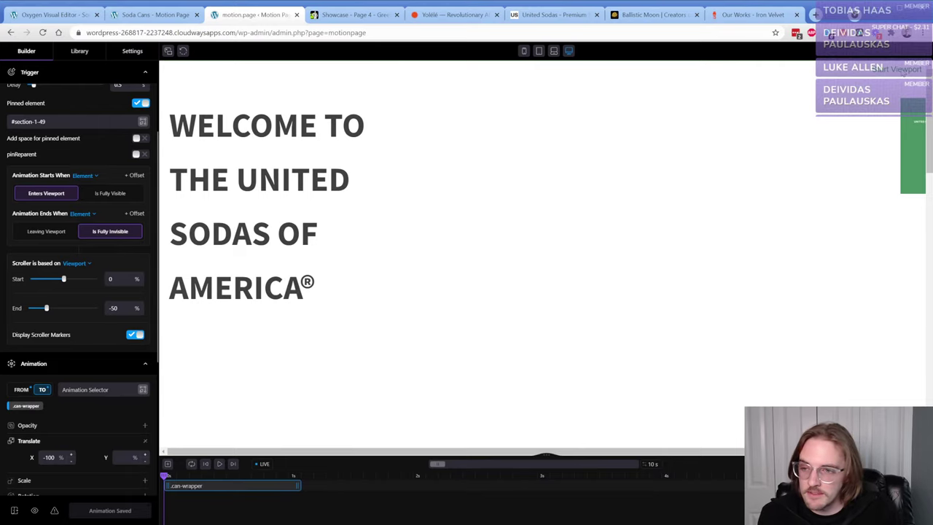
click(74, 16)
click(92, 84)
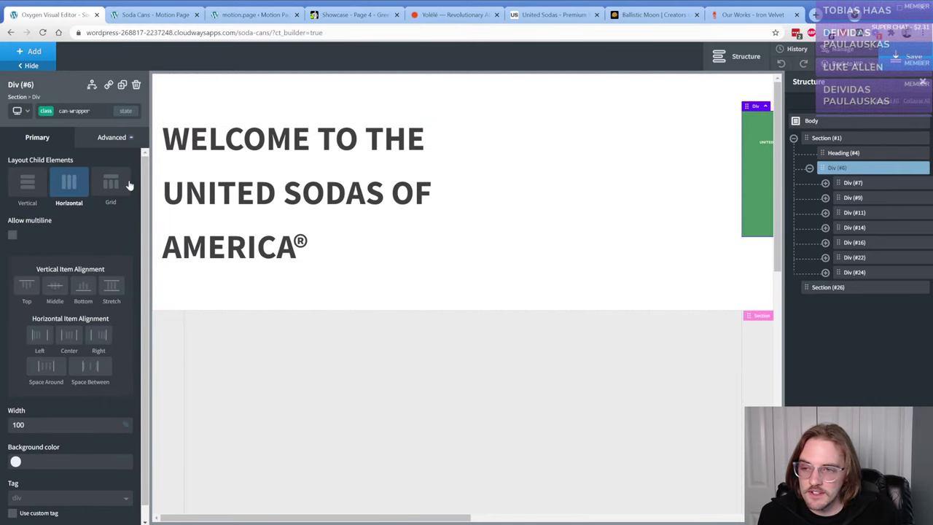
- In Motion.page, set the starting X translation of .can-wrapper to 0%
key(ctrl+3)
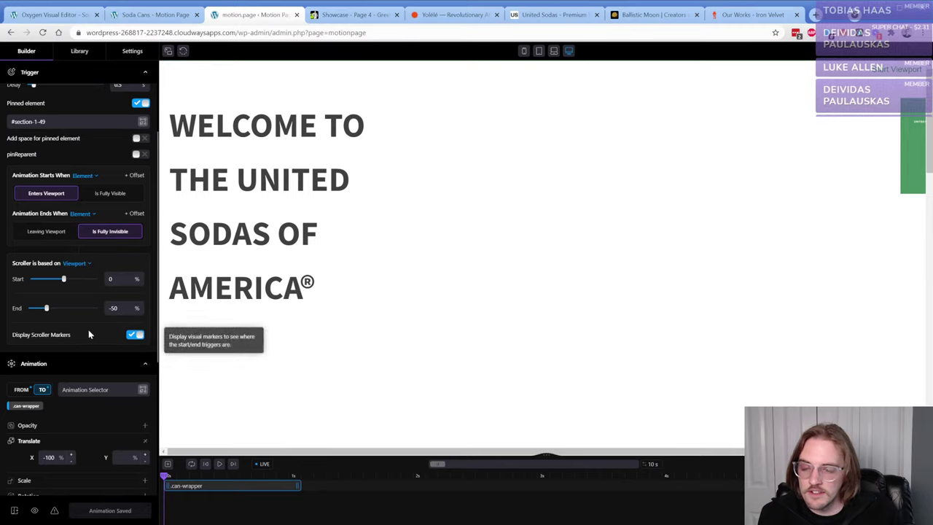
scroll(88, 334, down, 2)
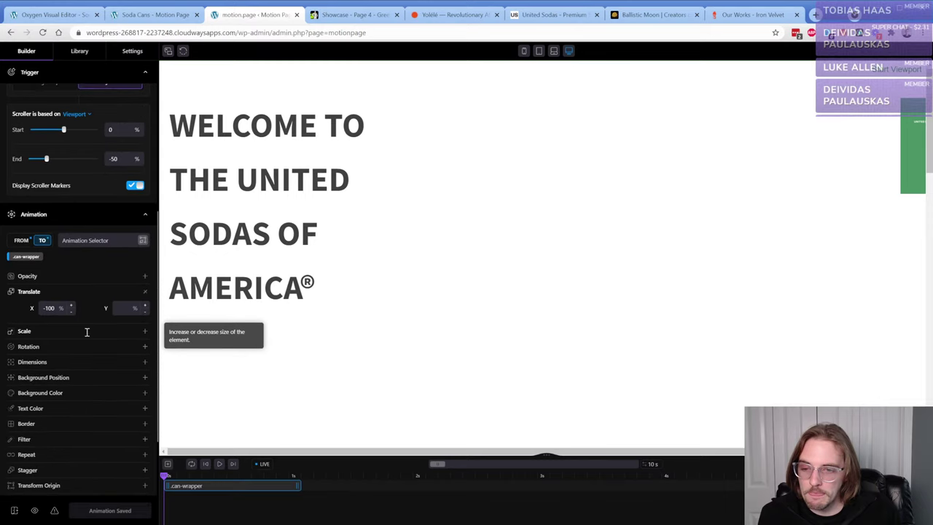
click(24, 241)
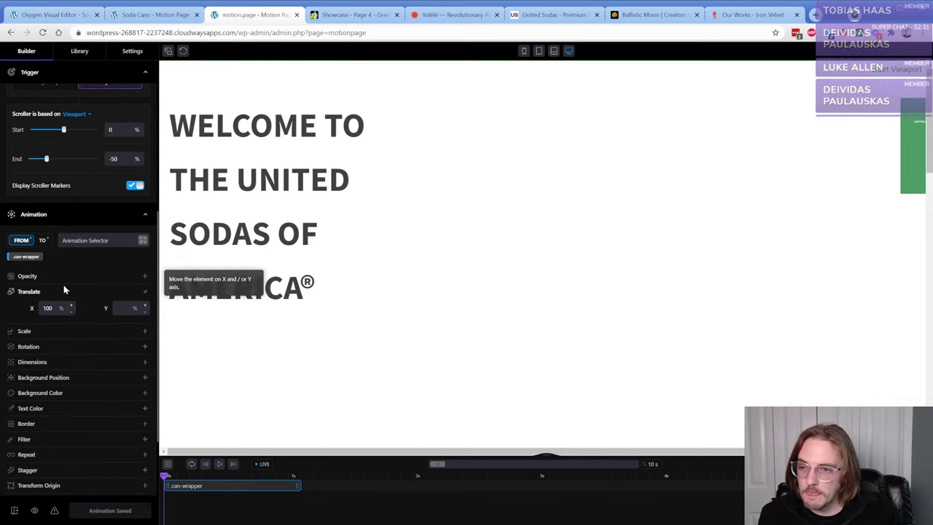
double_click(48, 307)
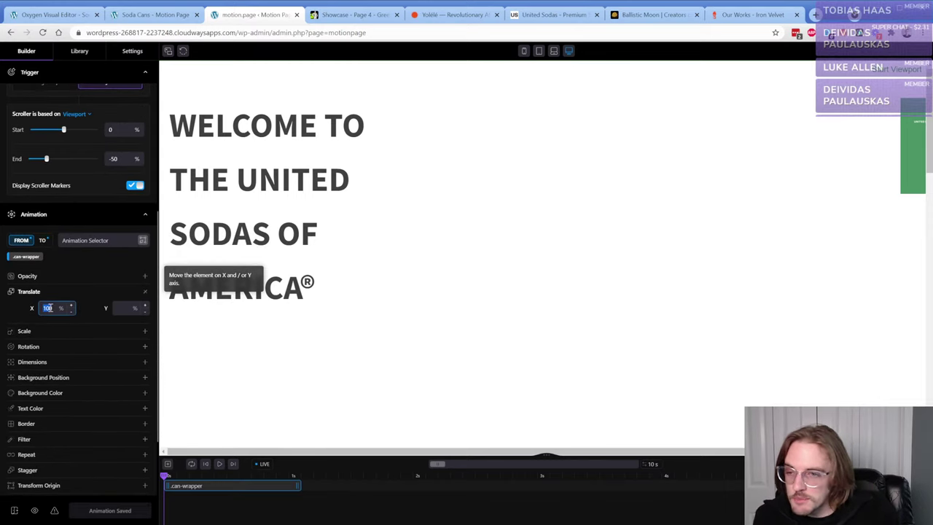
text(0)
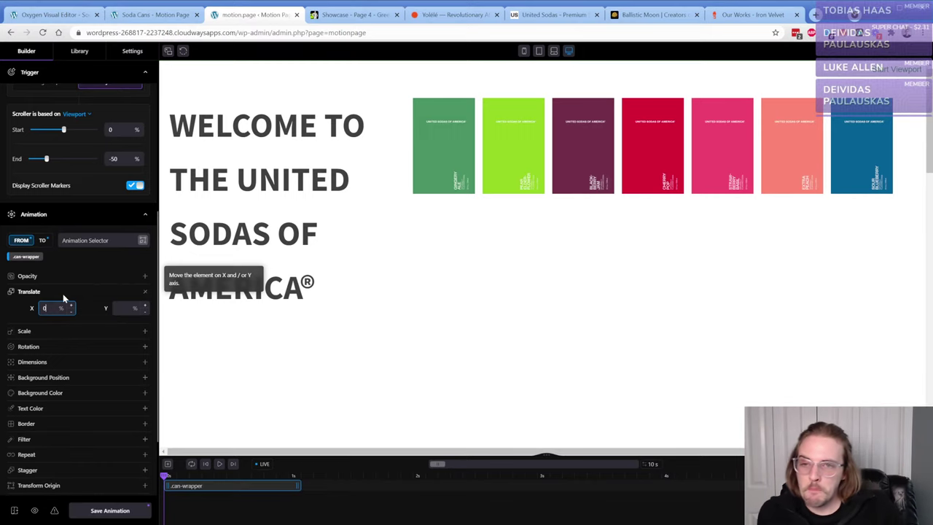
- In the Oxygen editor, clear the left offset in the can-wrapper class's layout settings and save the page
click(51, 15)
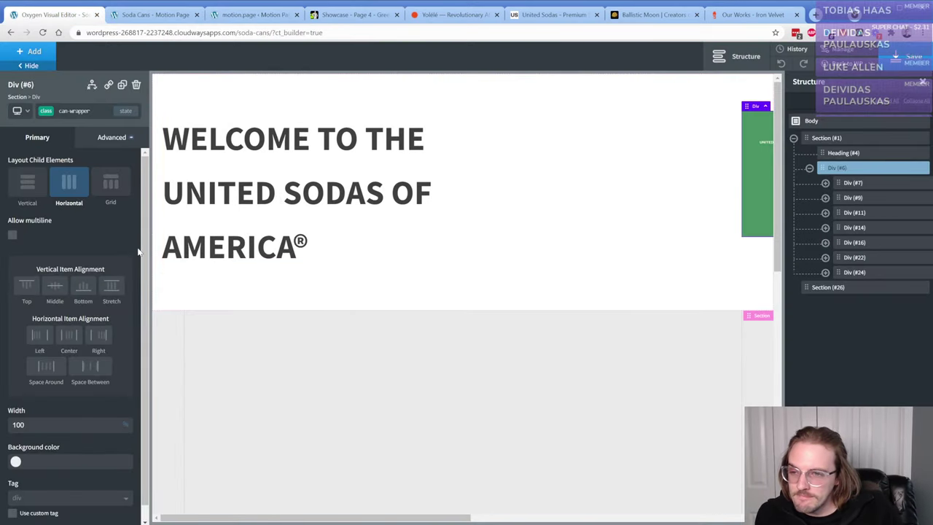
click(110, 137)
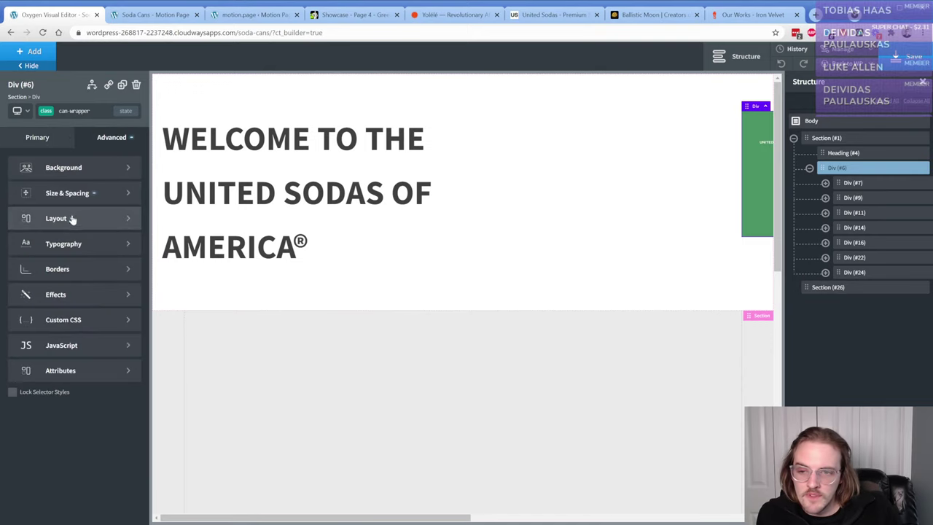
click(73, 216)
scroll(66, 384, down, 5)
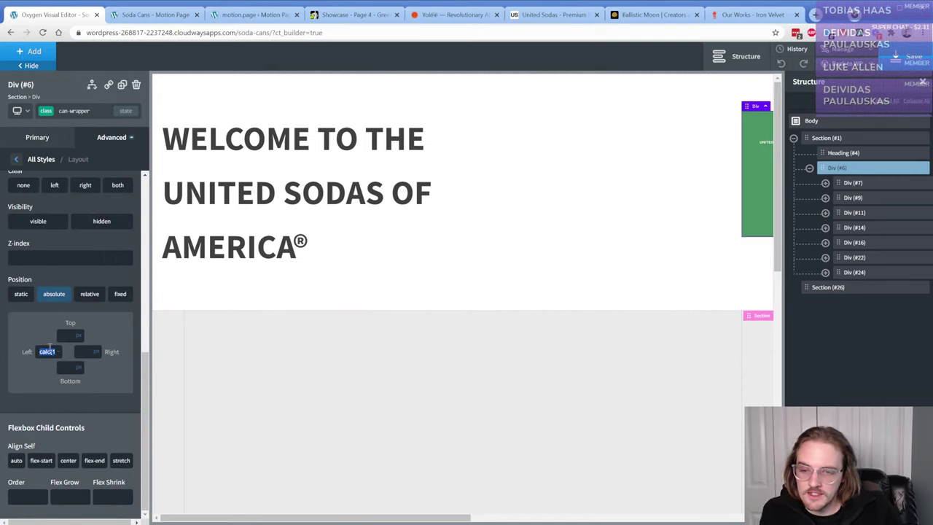
key(BackSpace)
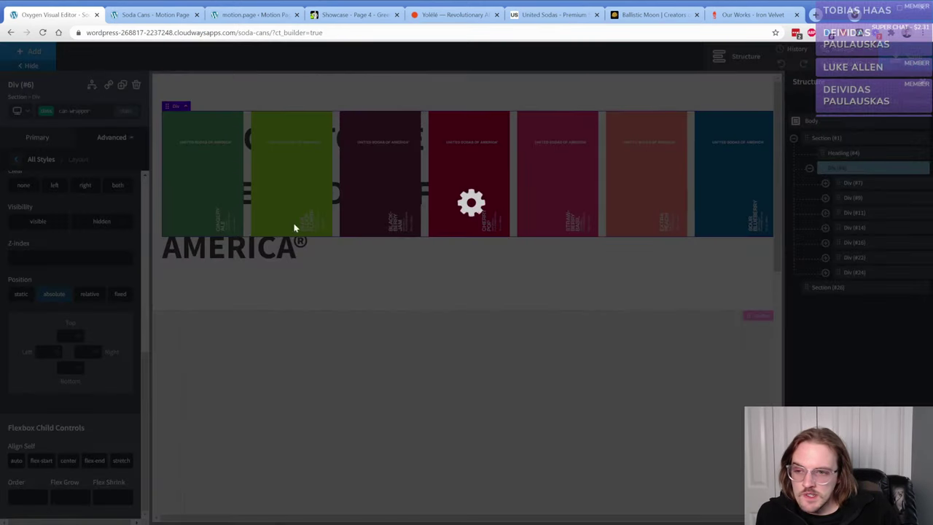
- Back in Motion.page, re-enter 0% as the .can-wrapper starting X translation and save the animation
click(251, 15)
click(50, 309)
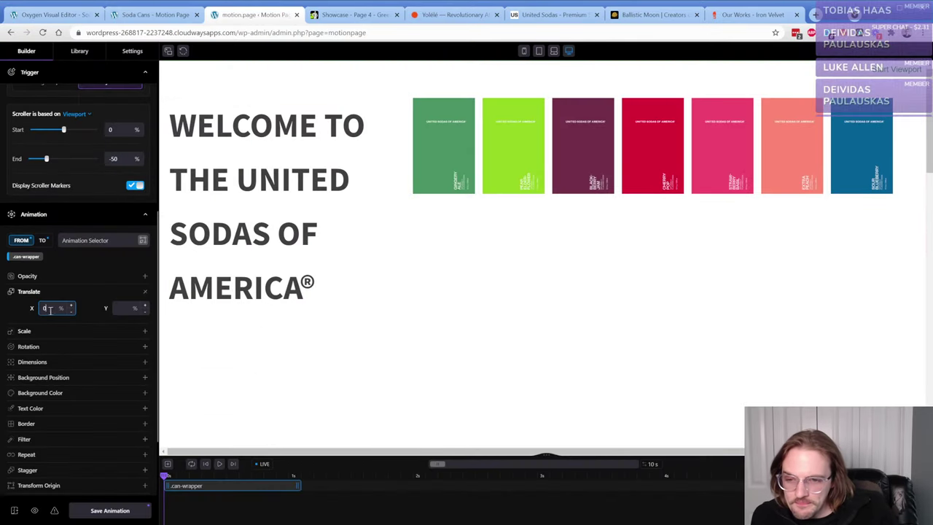
text(0)
click(122, 511)
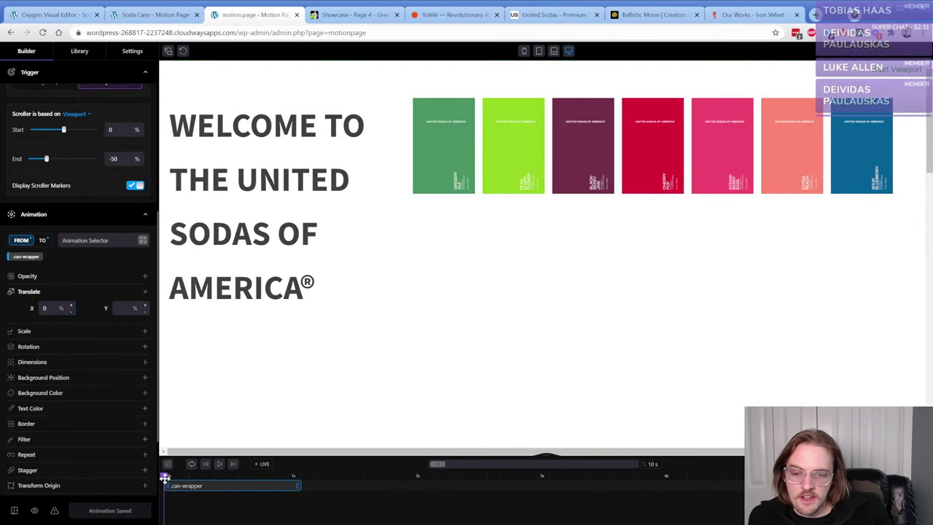
- Set the starting X translation of .can-wrapper to 100% and save the animation
mouse_move(165, 478)
mouse_down()
mouse_move(301, 475)
mouse_move(168, 483)
mouse_up()
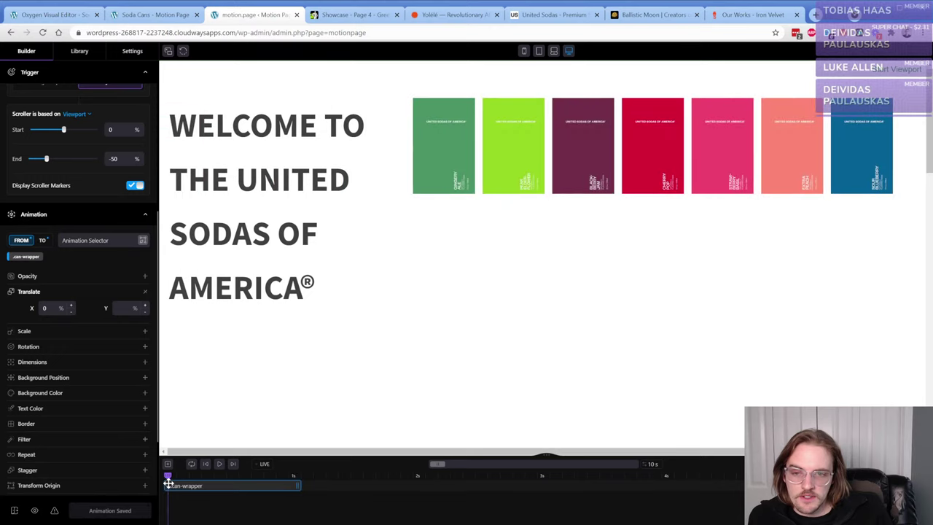
double_click(45, 308)
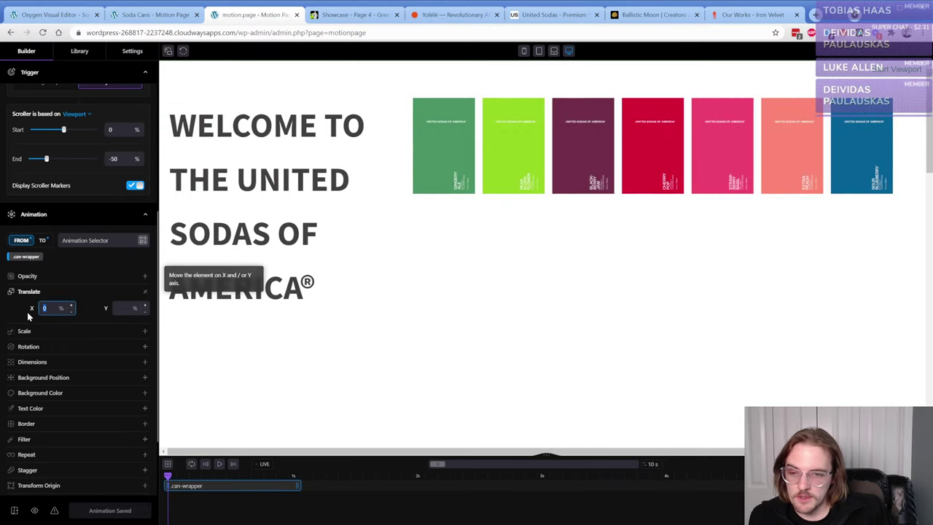
text(100)
key(Return)
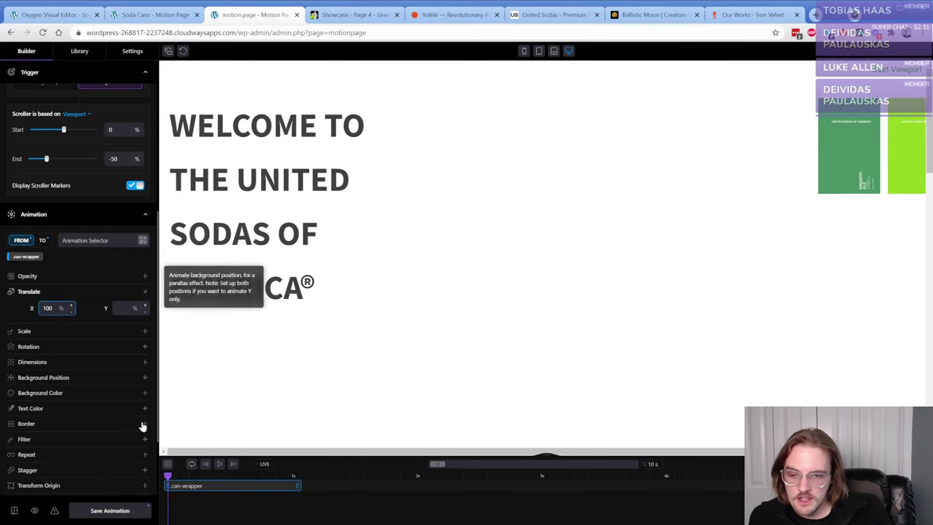
click(117, 511)
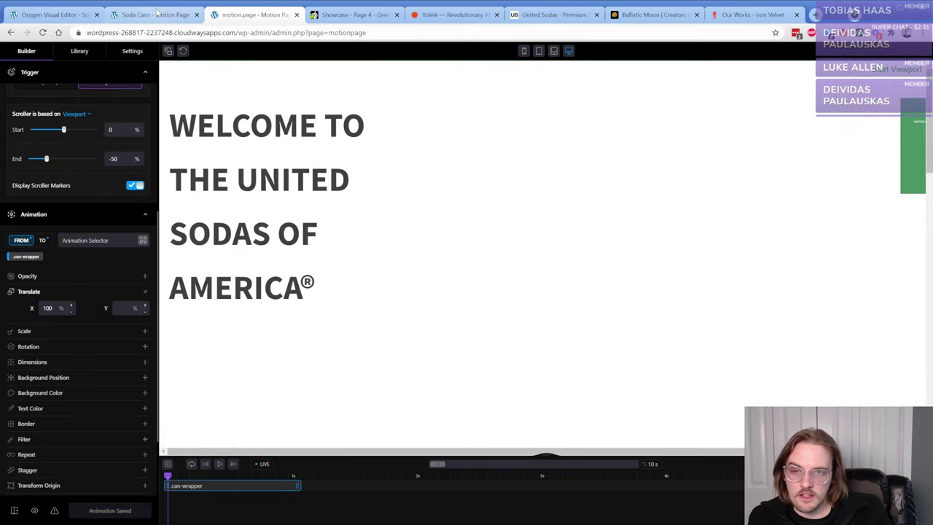
- Reload the live Soda Cans page and check the can wrapper's position, comparing it with the Motion.page preview
click(155, 15)
click(42, 32)
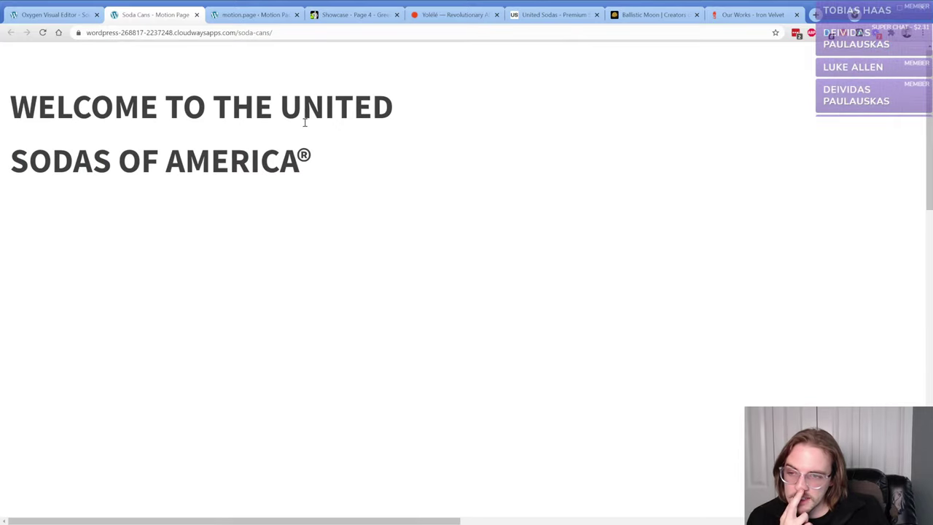
click(255, 14)
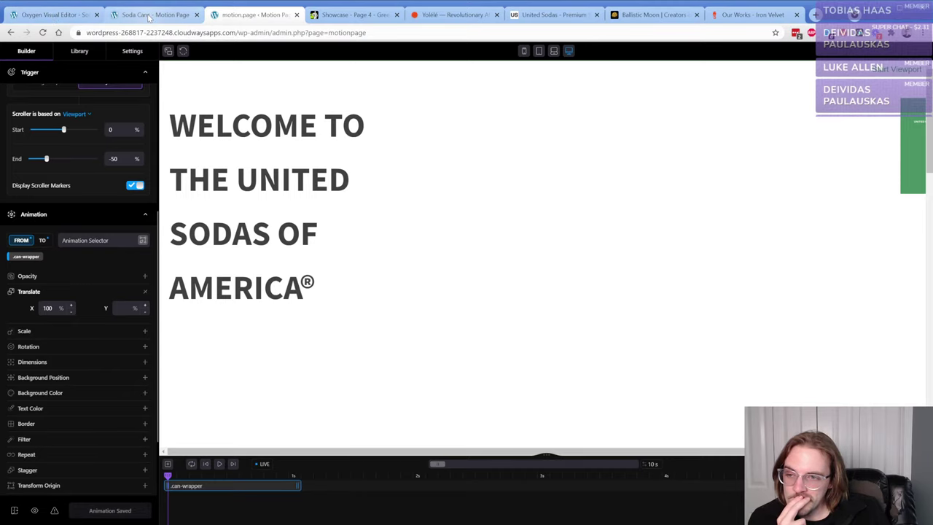
- In Oxygen, keep the can-wrapper class absolutely positioned, set its left offset to 85 vw and save the page
click(55, 14)
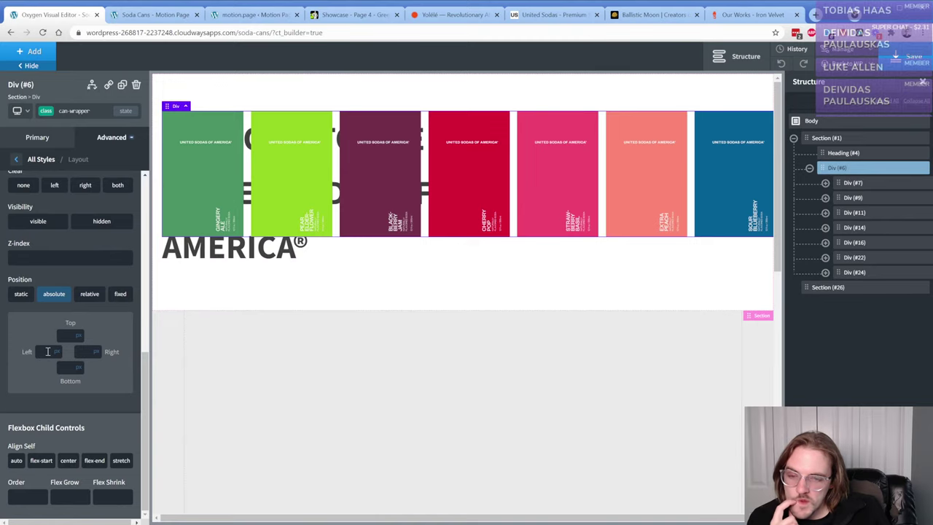
click(57, 293)
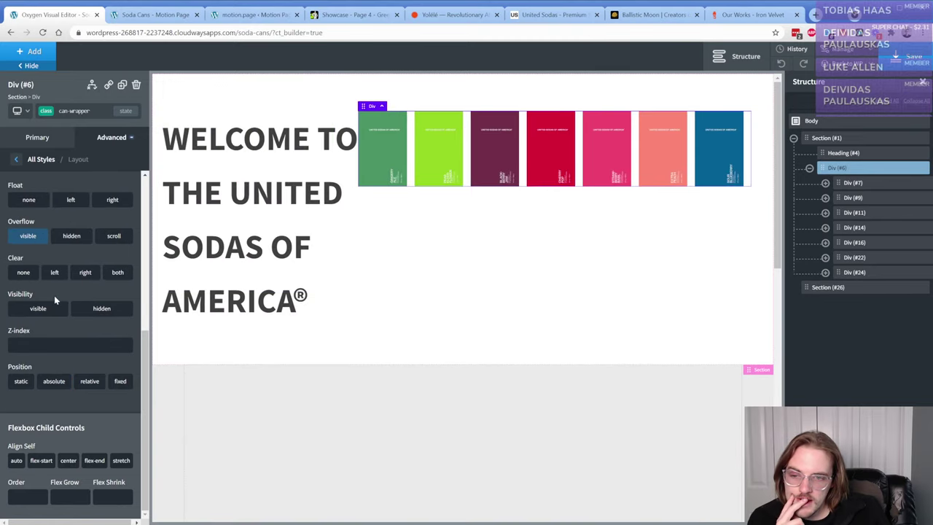
click(54, 381)
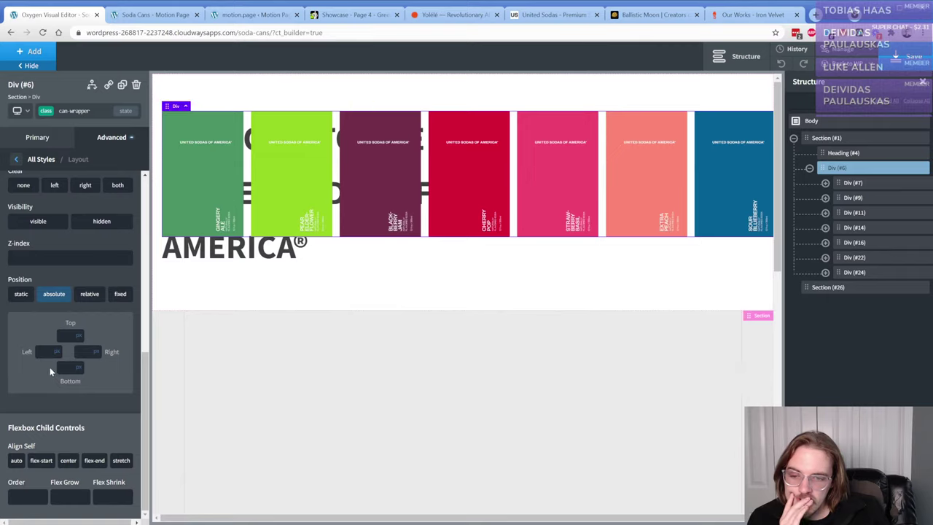
mouse_move(57, 353)
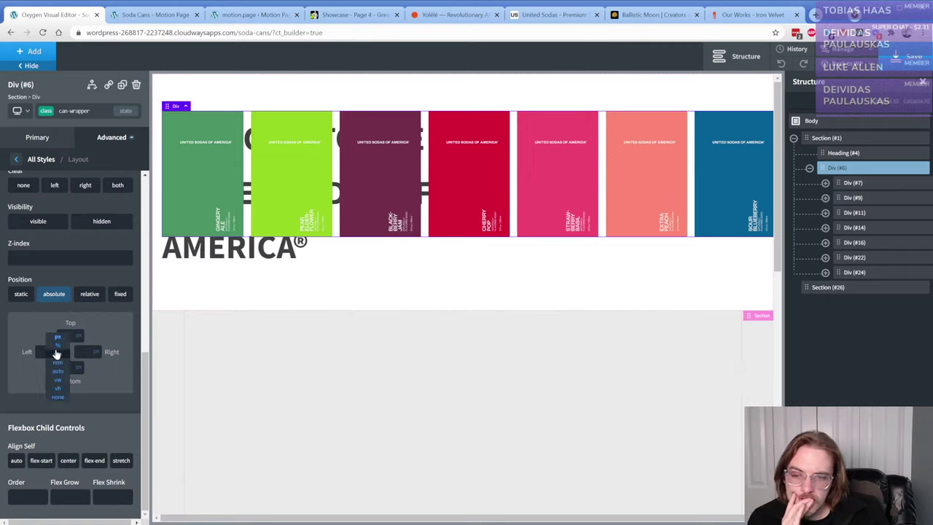
click(60, 390)
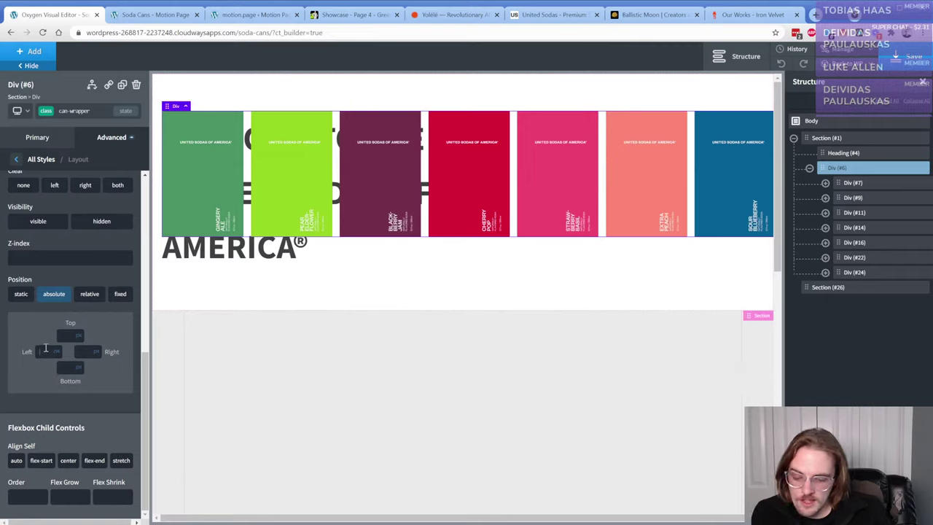
text(80)
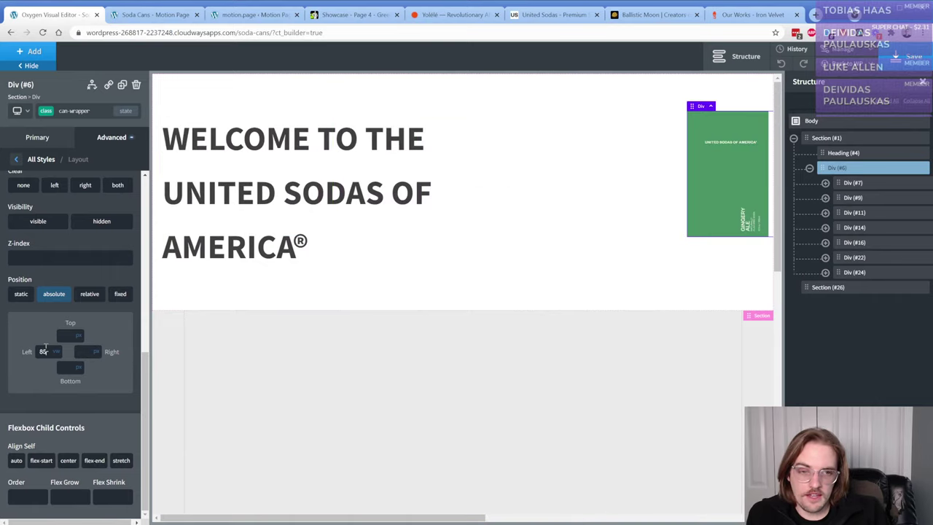
key(BackSpace)
text(5)
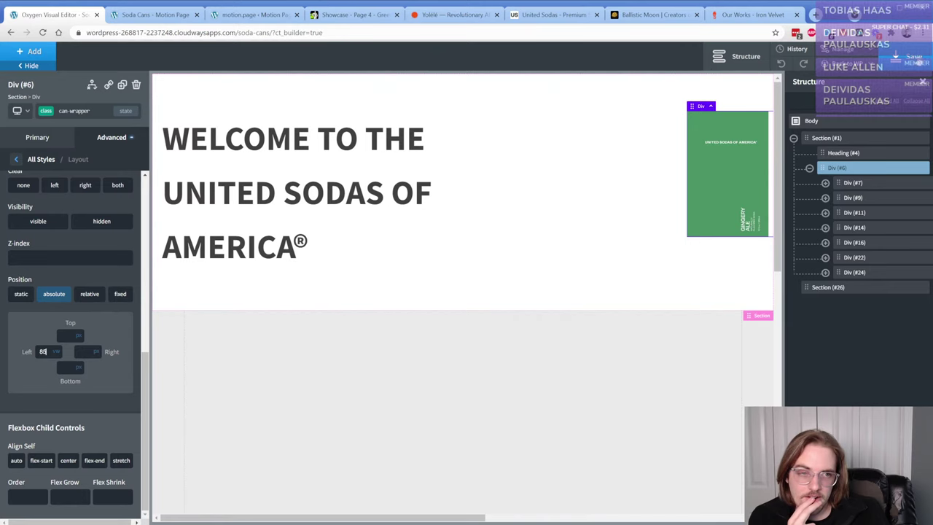
key(ctrl+s)
- Refresh the Motion.page preview at the timeline start, and check it against the live page and the Oxygen layout
click(253, 15)
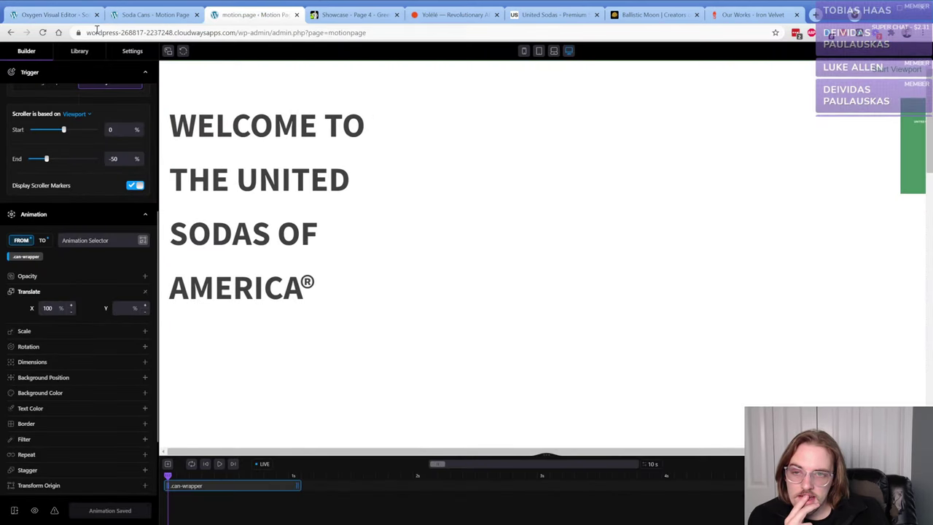
click(184, 51)
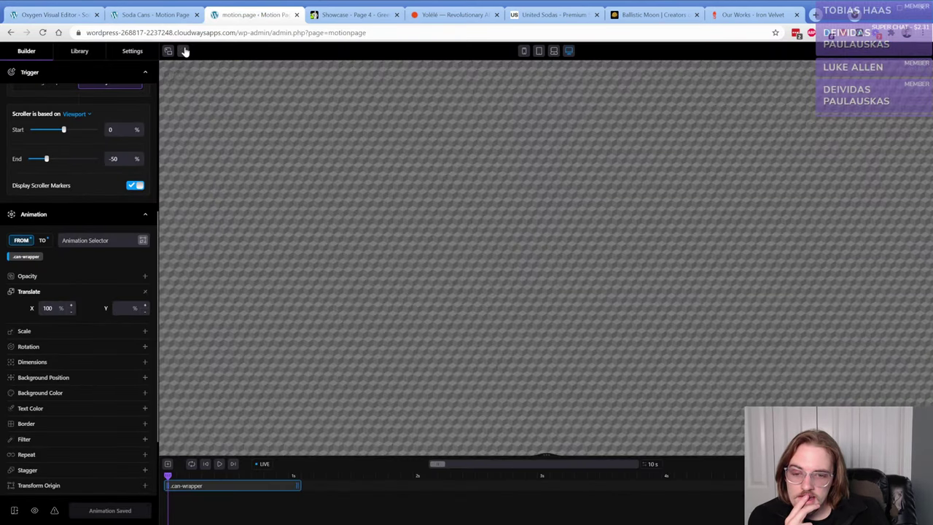
mouse_move(168, 477)
mouse_down()
mouse_move(346, 477)
mouse_move(160, 472)
mouse_up()
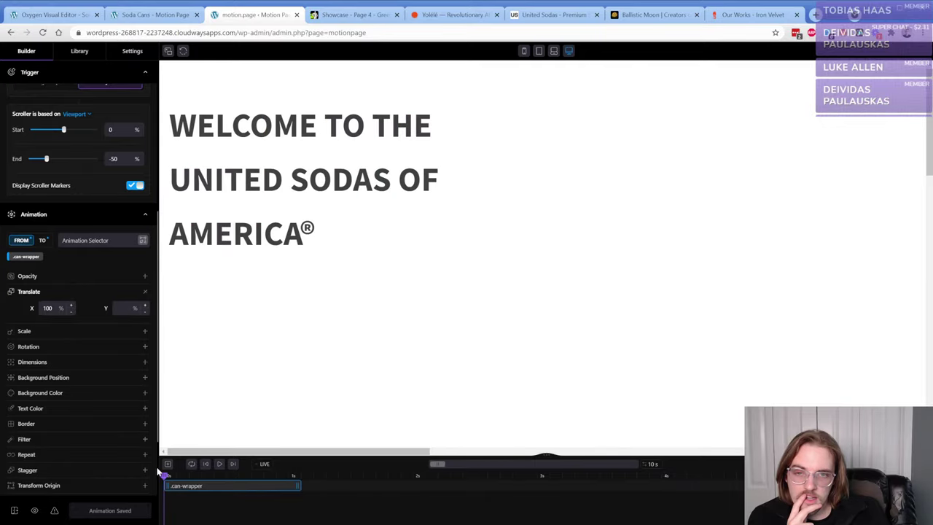
click(137, 13)
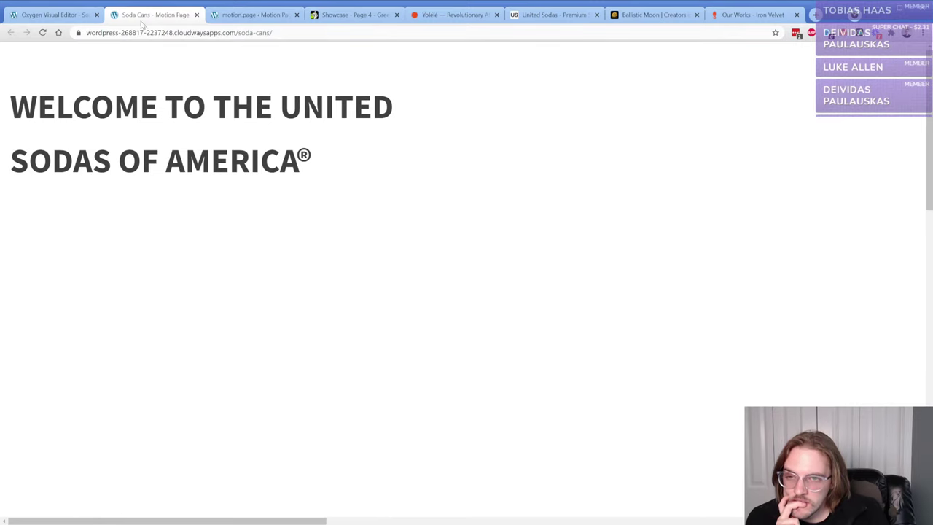
click(55, 15)
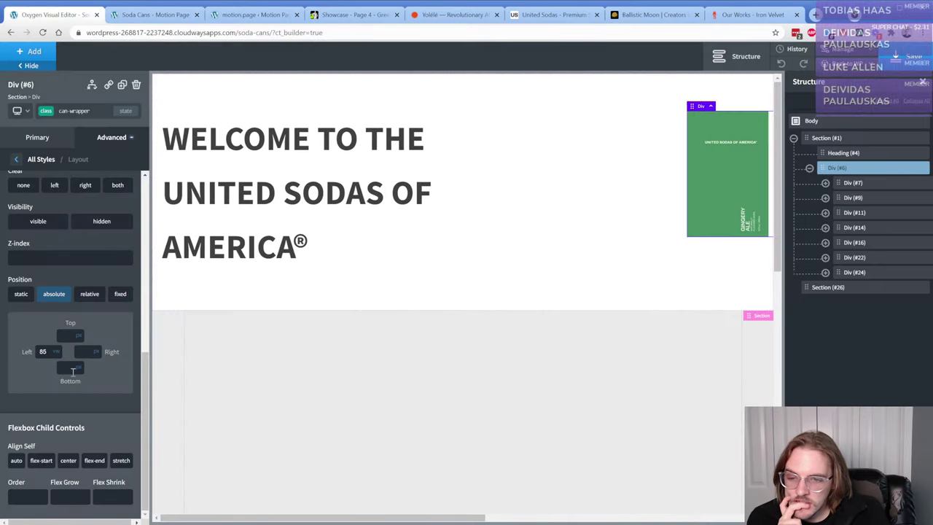
- In Motion.page, remove the .can-wrapper starting translation, set its ending X translation to -200% and save the animation
click(223, 21)
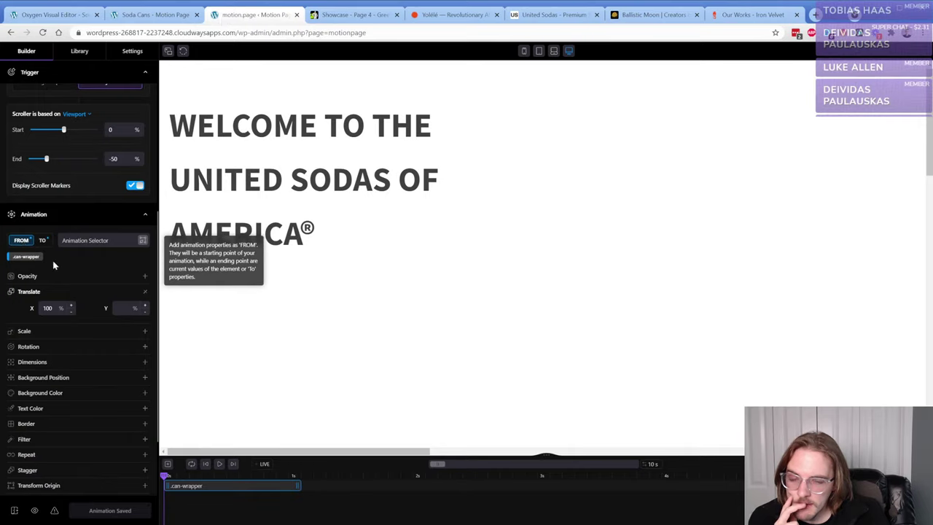
click(144, 291)
scroll(73, 358, down, 1)
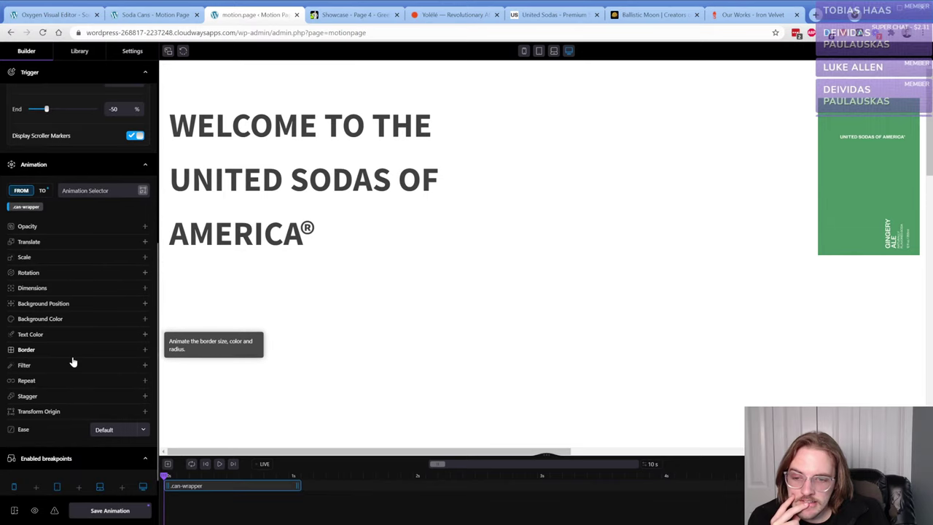
scroll(65, 332, up, 1)
click(42, 240)
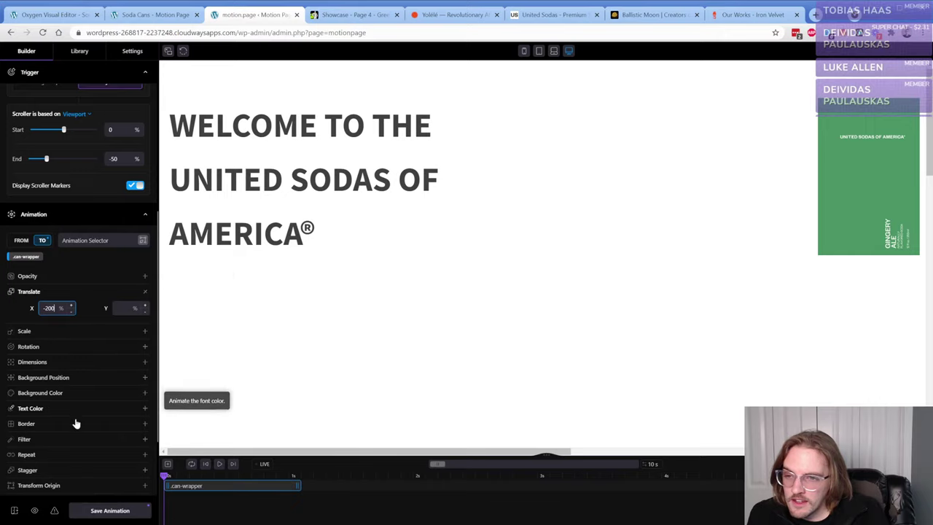
click(109, 510)
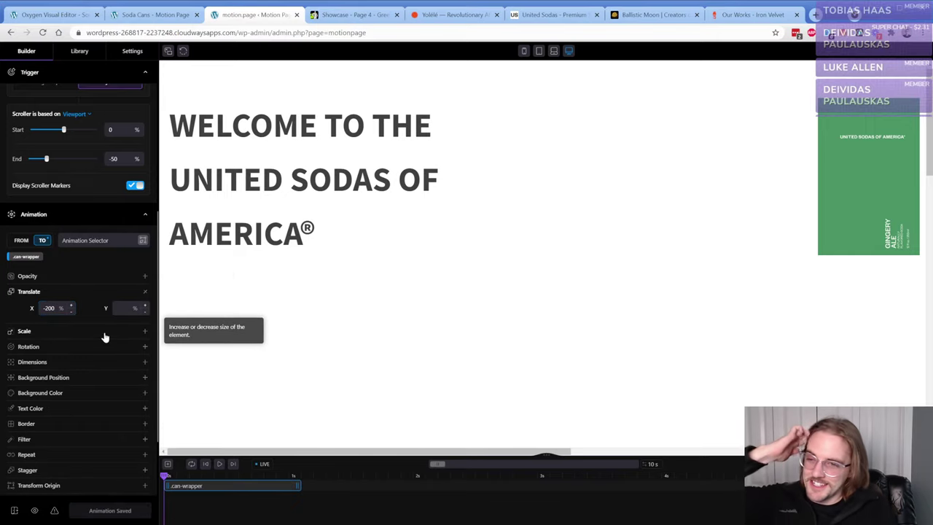
- Switch to the live Soda Cans page and check the can wrapper's starting position and scroll animation
click(153, 15)
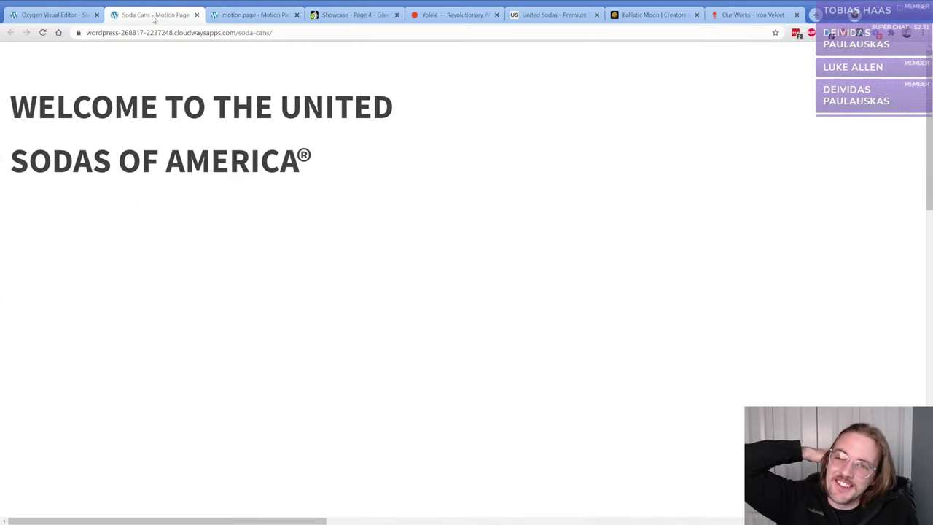
scroll(306, 144, down, 5)
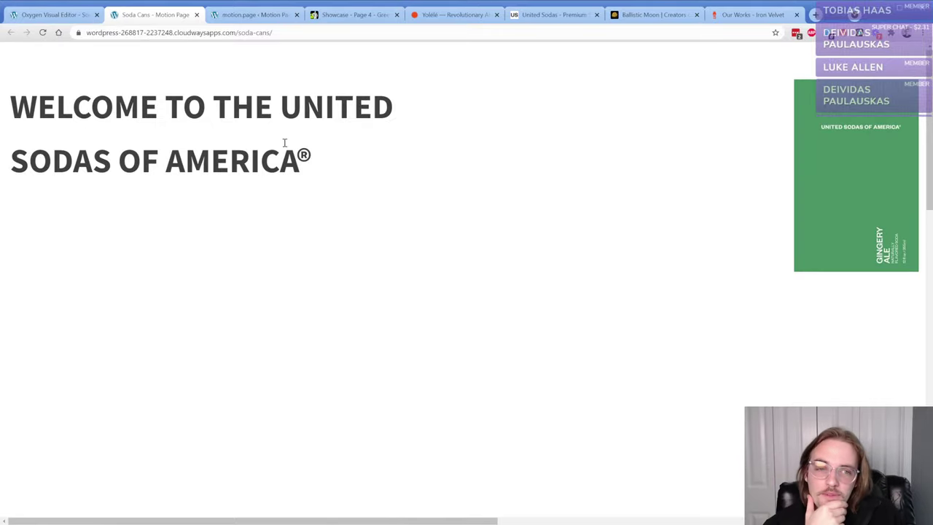
- Compare the can scroll animation on the live Soda Cans page with the original United Sodas homepage
scroll(325, 143, up, 5)
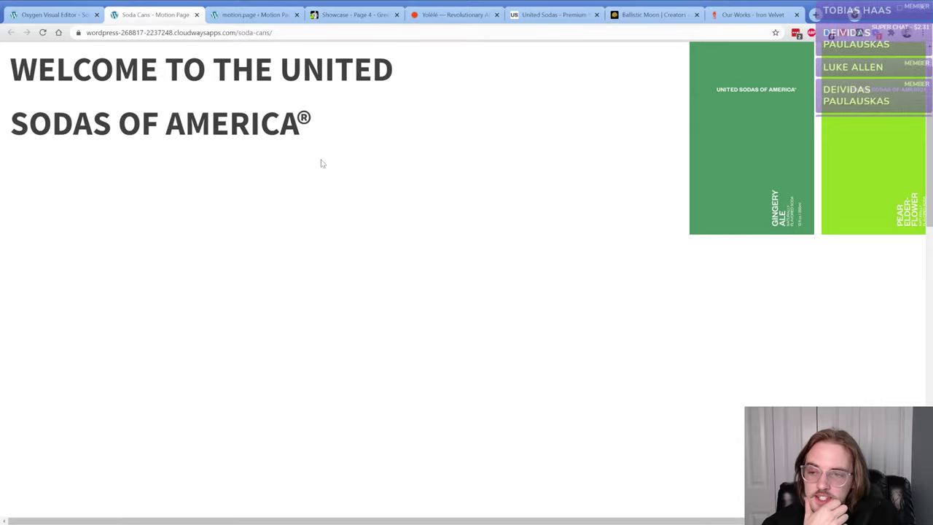
scroll(313, 148, down, 5)
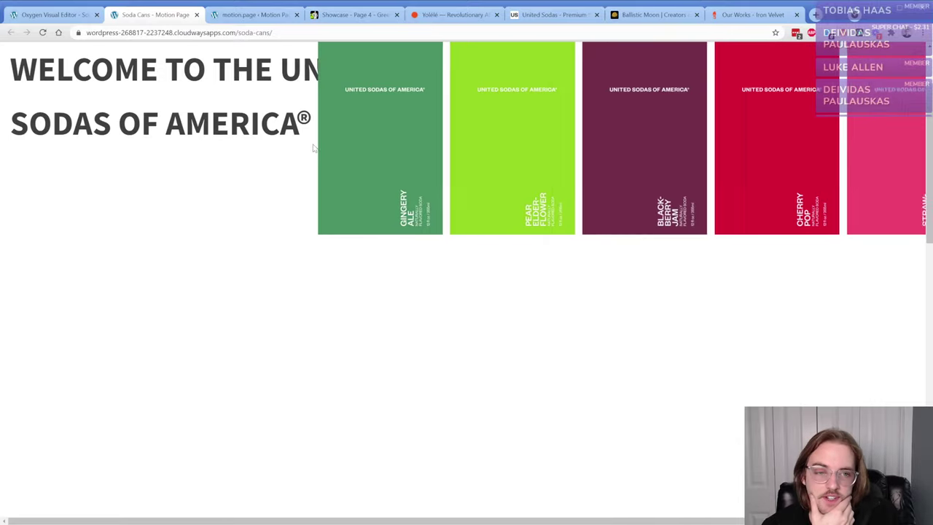
scroll(313, 148, down, 3)
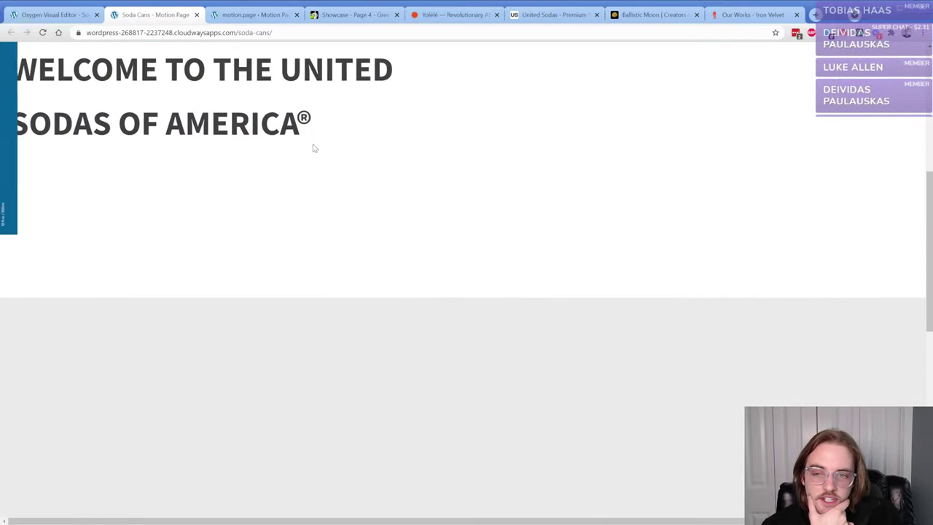
scroll(314, 148, up, 6)
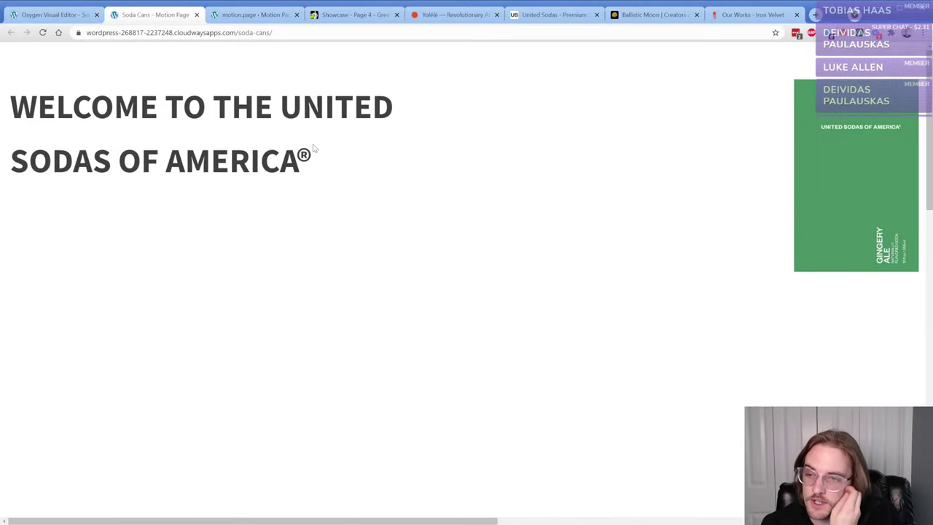
click(548, 15)
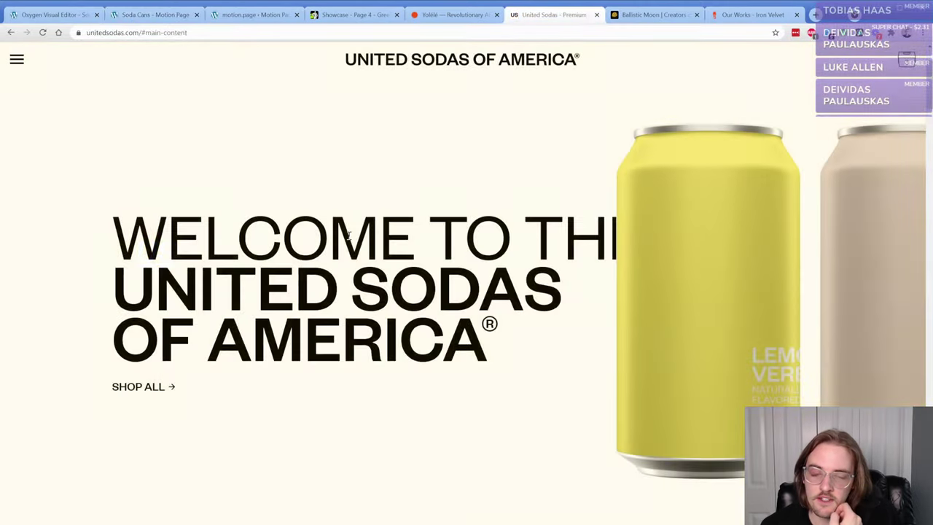
scroll(347, 240, down, 10)
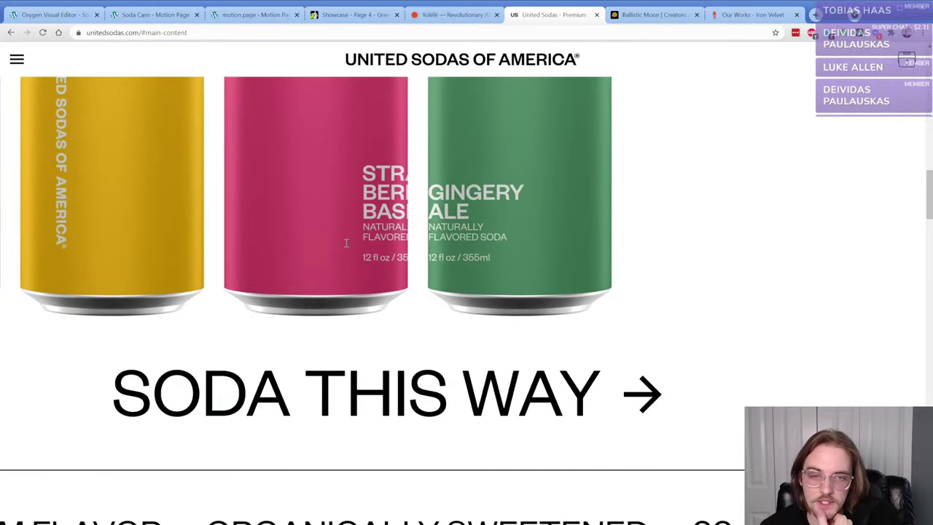
scroll(347, 243, up, 10)
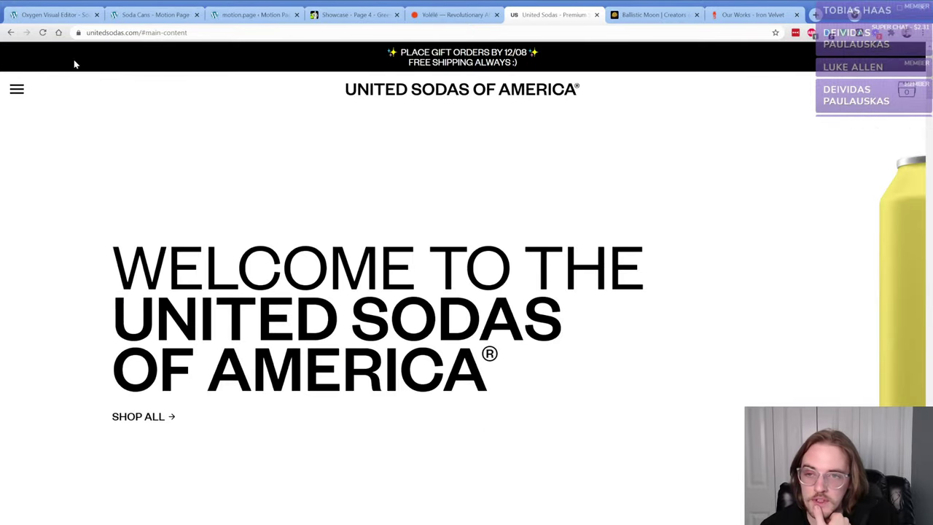
- Switch to Motion.page and set the .can-wrapper ending X translation to -150%
click(233, 20)
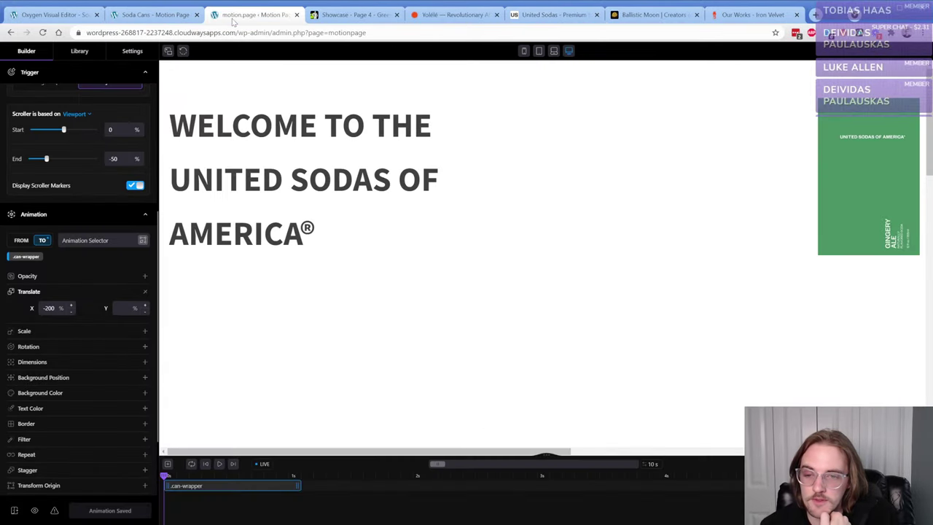
double_click(47, 308)
text(150)
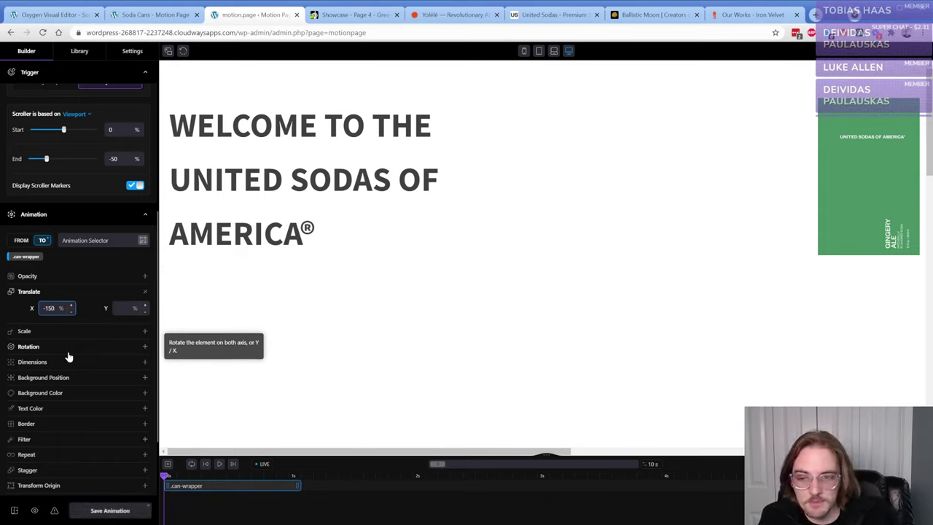
- Try starting X translations of 100% and 50% on .can-wrapper, and remove the starting translation again
click(22, 240)
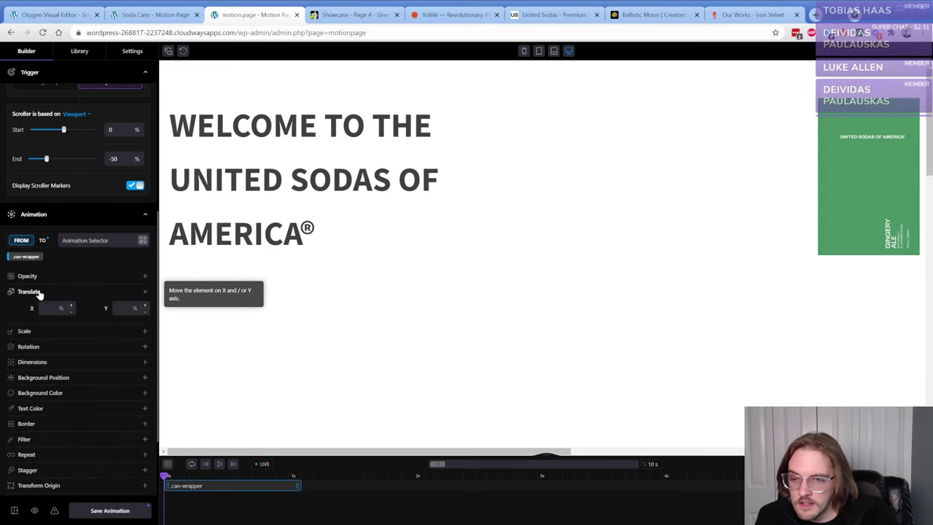
click(46, 308)
text(100)
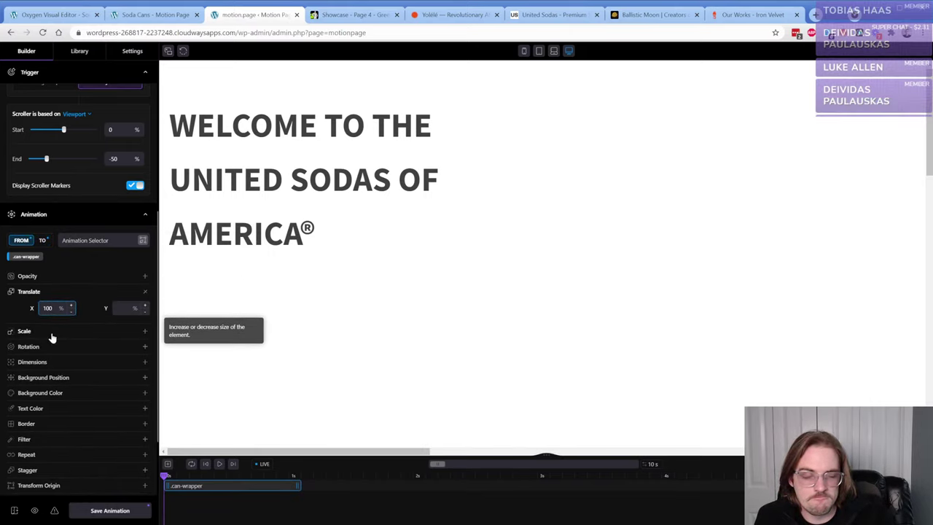
text(85)
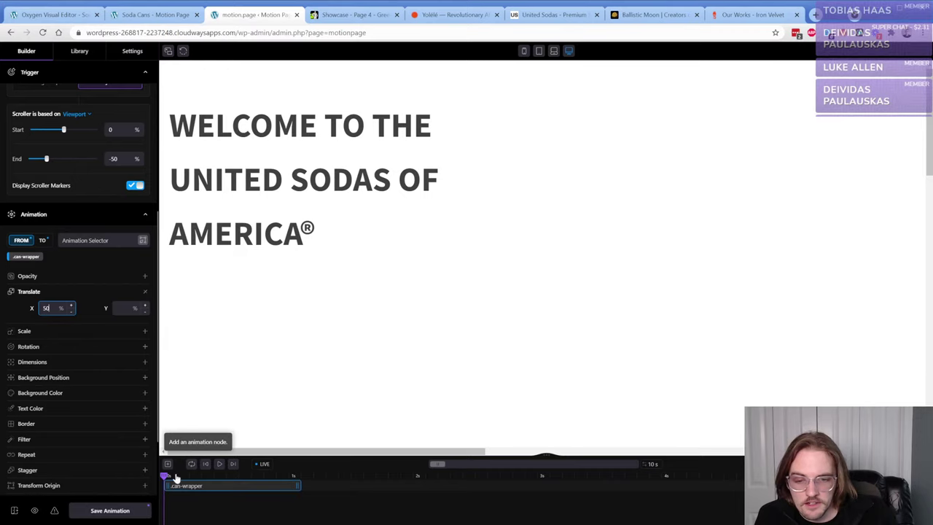
drag(200, 475, 179, 477)
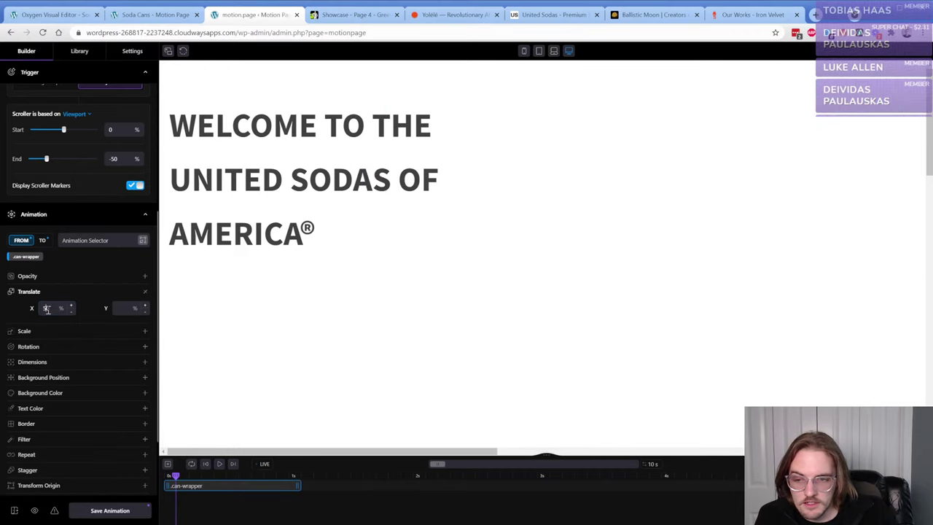
click(143, 293)
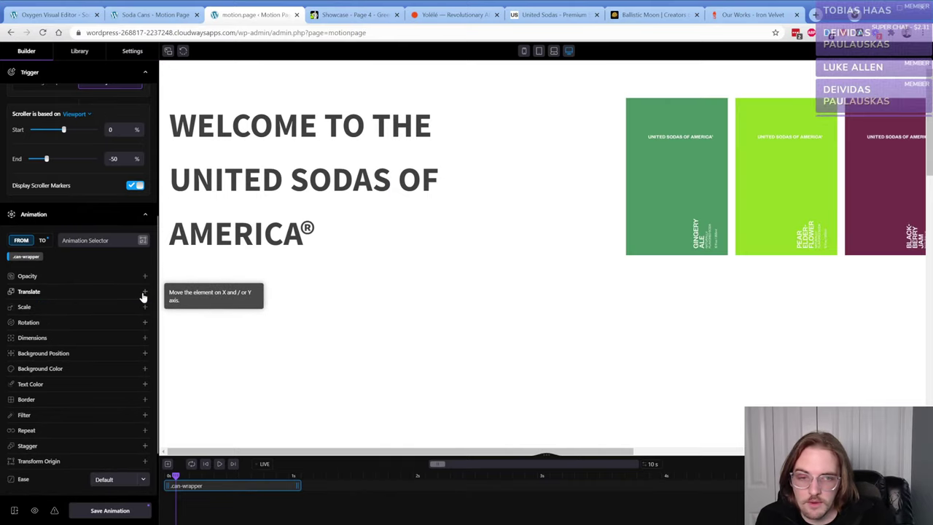
- Save the animation and scroll through the Motion.page preview to check when and how far the cans move
click(113, 511)
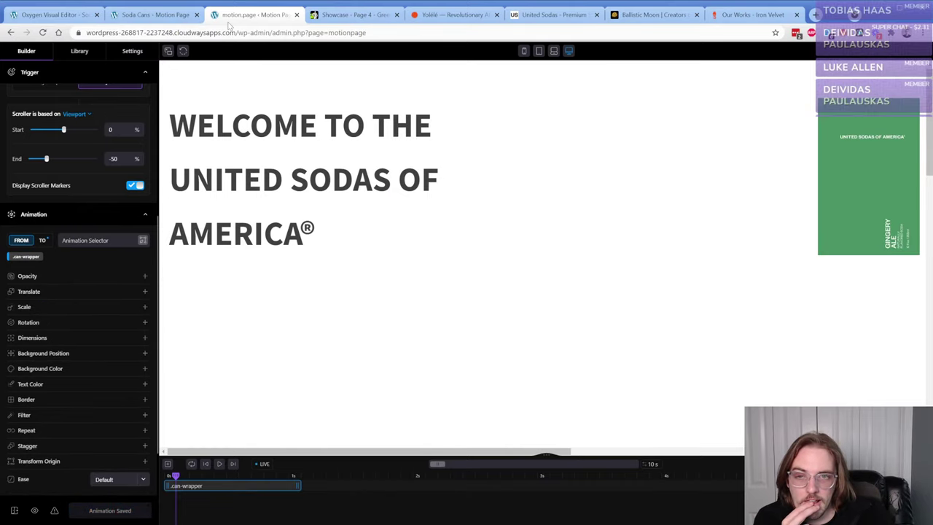
click(153, 14)
click(248, 15)
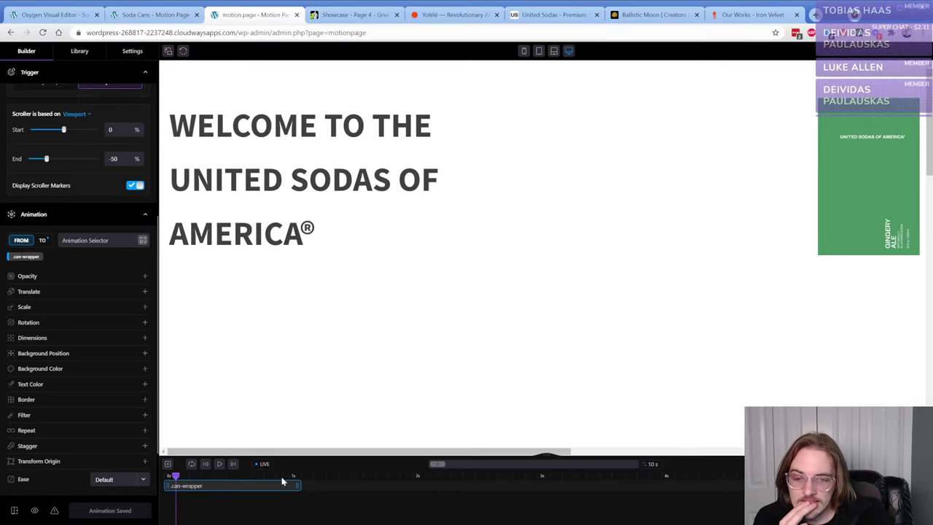
scroll(299, 326, down, 5)
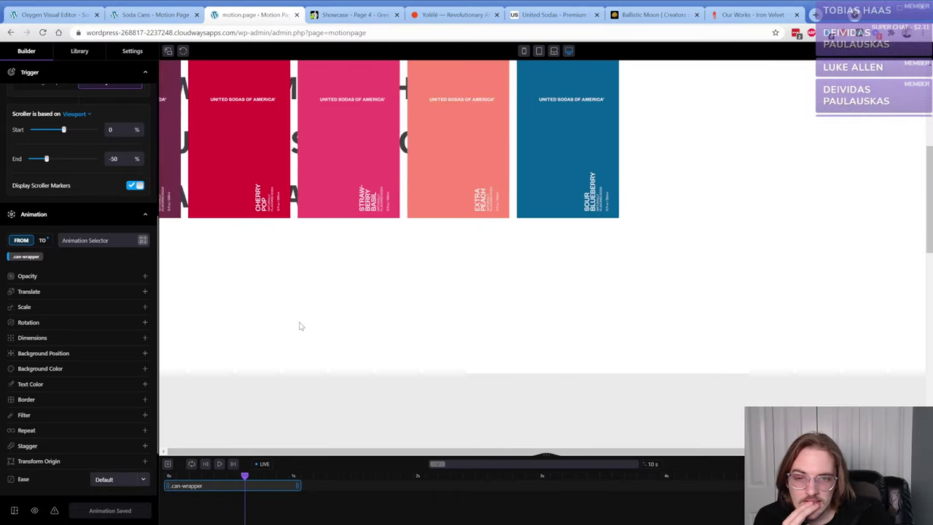
scroll(299, 326, down, 5)
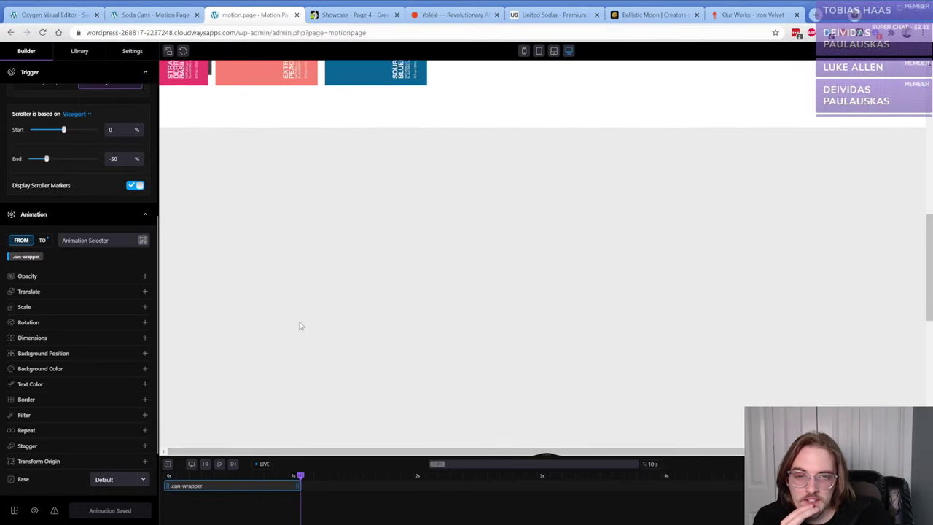
scroll(299, 326, up, 10)
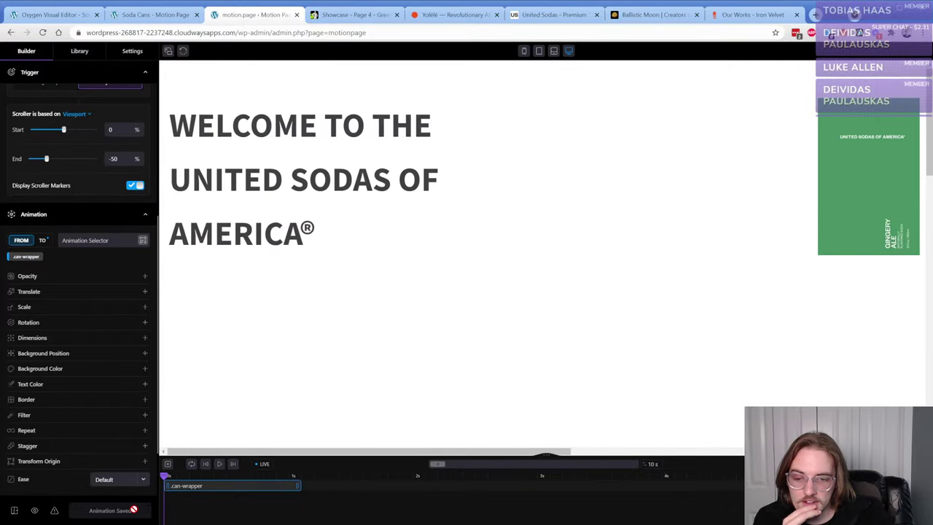
scroll(305, 252, down, 1)
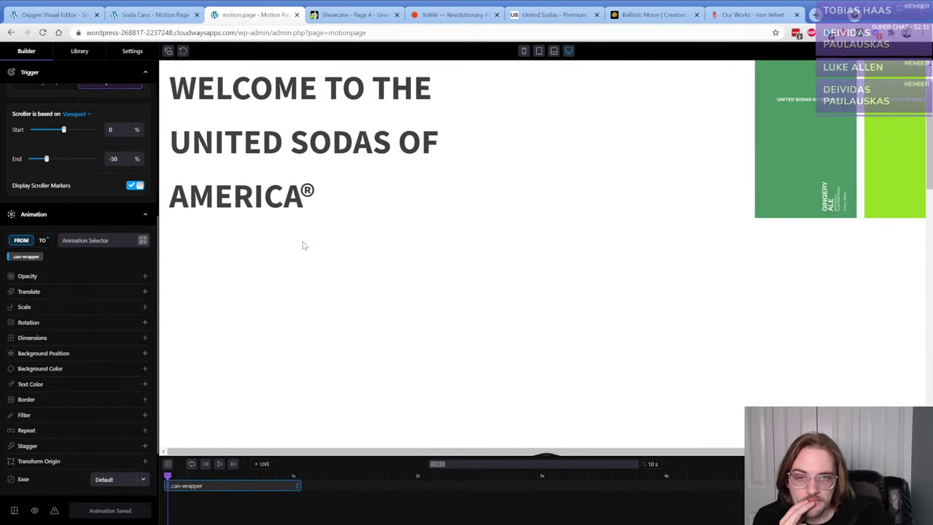
scroll(304, 243, up, 1)
scroll(307, 161, down, 1)
scroll(307, 161, up, 1)
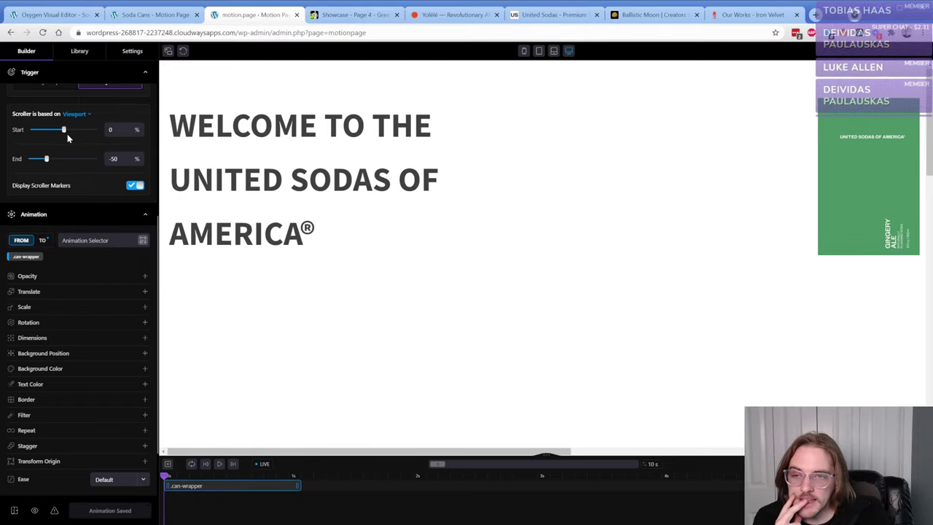
- Try a viewport scroller start of -13%, save the animation and test the scroll start in the preview
drag(63, 132, 60, 132)
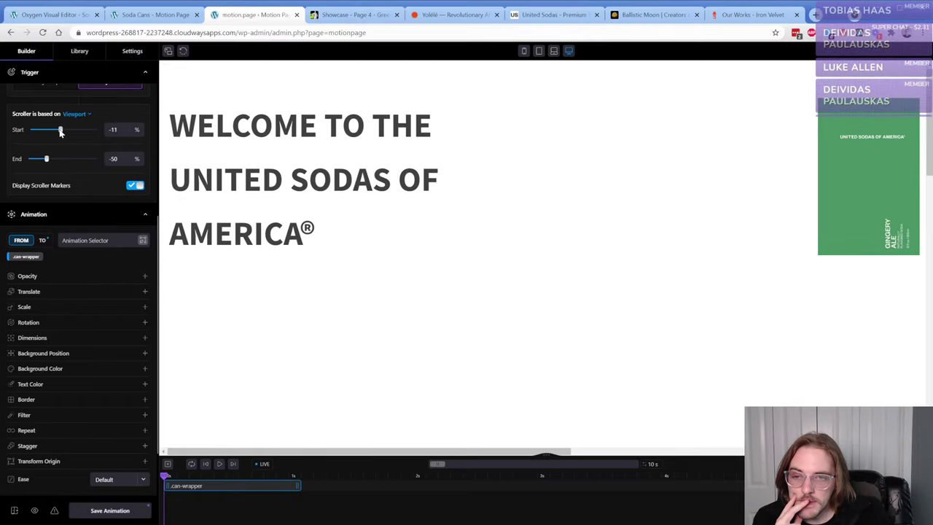
click(110, 510)
scroll(287, 284, down, 2)
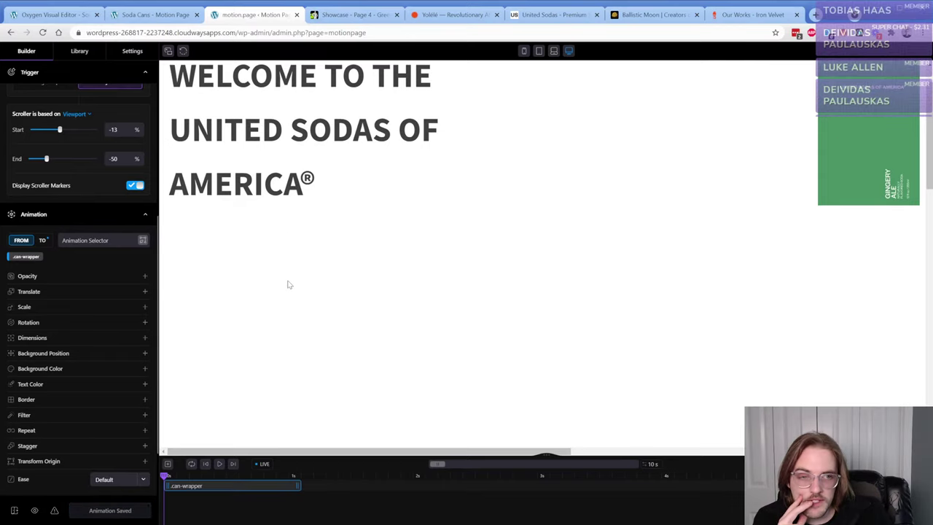
scroll(287, 283, up, 2)
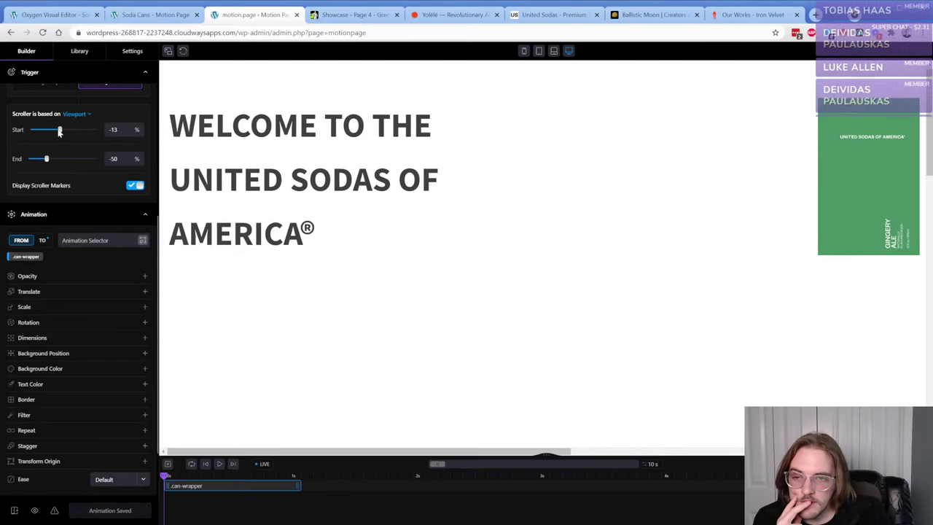
- Set the viewport scroller start to 10%, save the animation and test it in the preview
drag(60, 132, 67, 132)
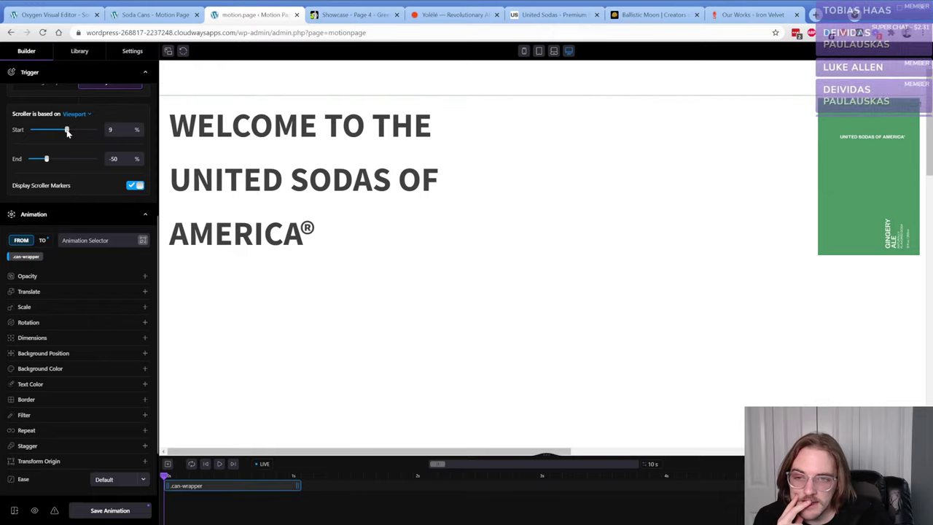
drag(67, 132, 66, 132)
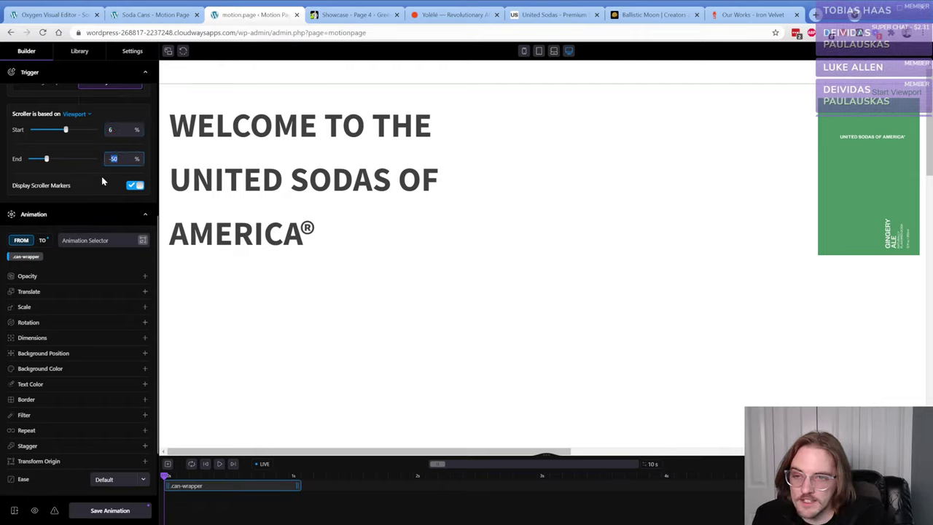
text(10)
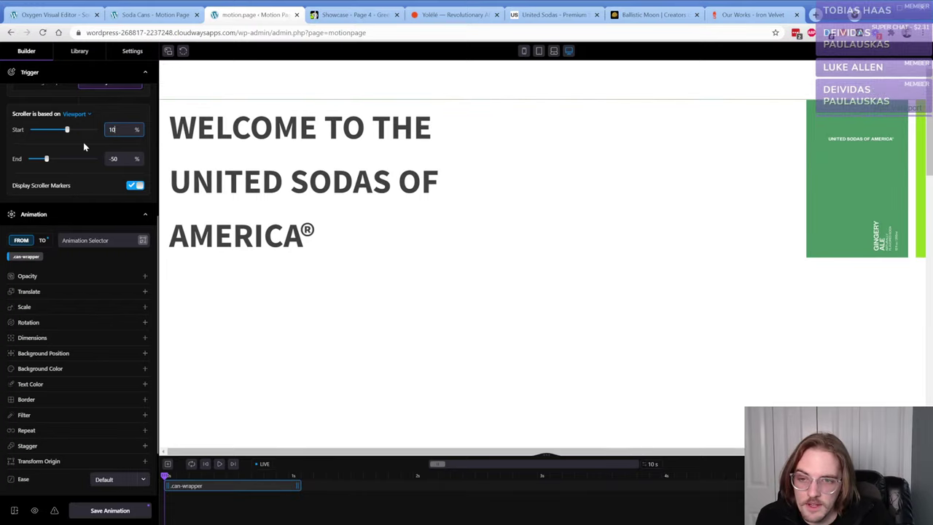
click(110, 510)
scroll(350, 186, down, 2)
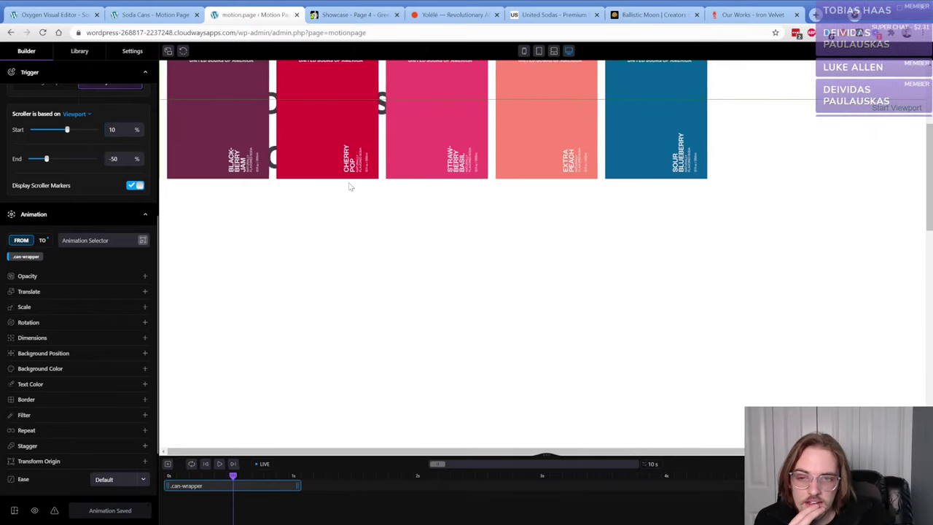
scroll(350, 187, up, 2)
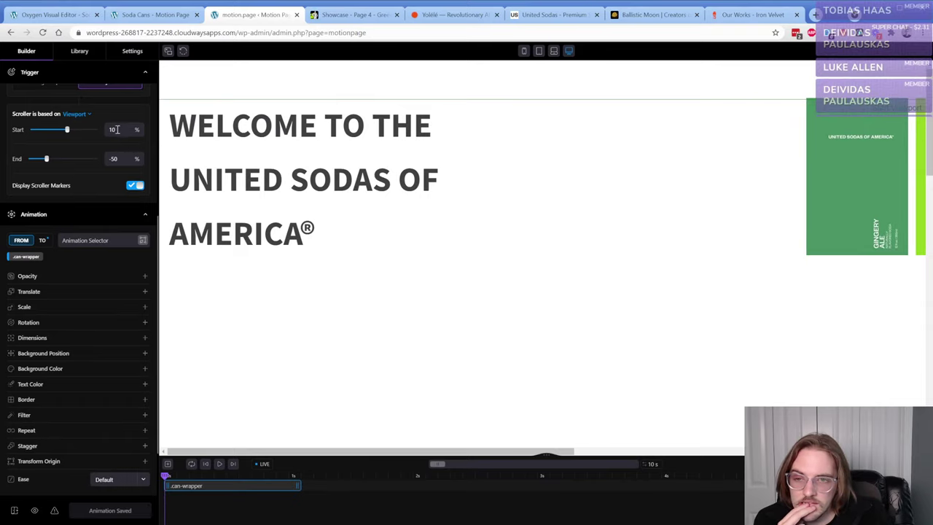
- Try a viewport scroller start of 50% and test the can movement in the preview
text(50)
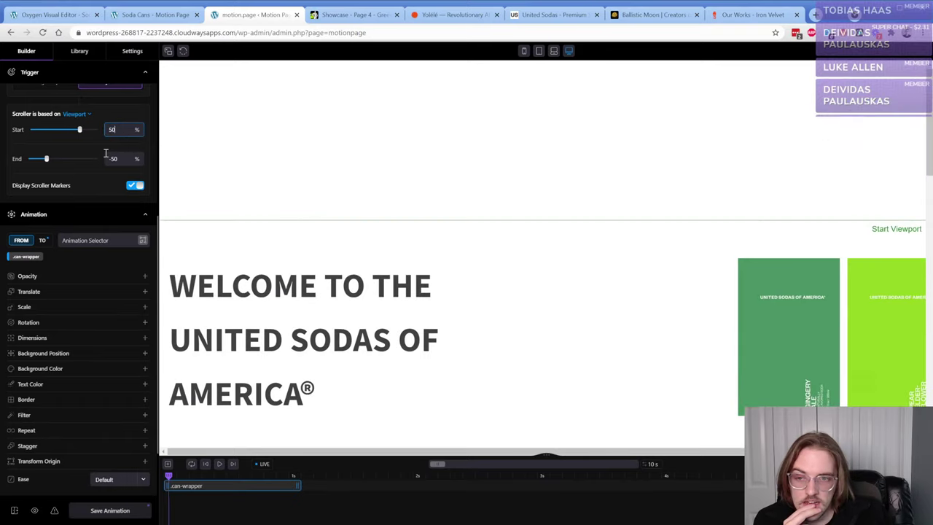
scroll(369, 165, down, 1)
scroll(369, 167, up, 1)
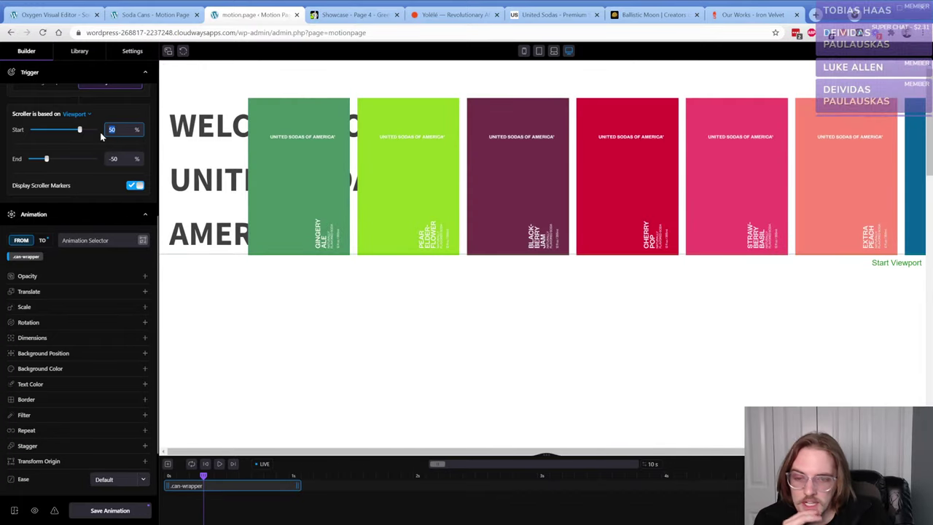
- Set the viewport scroller start to 12% and scroll through the whole pinned animation in the preview
text(12)
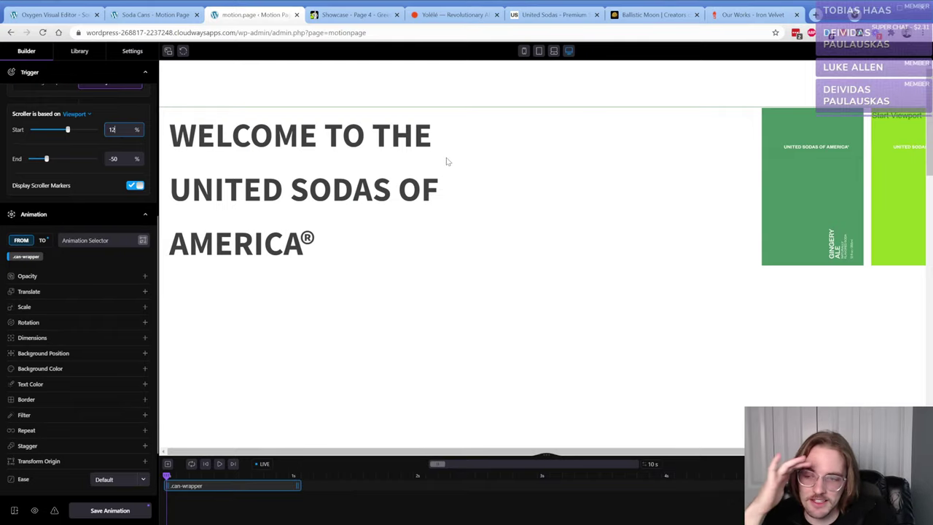
scroll(447, 159, down, 1)
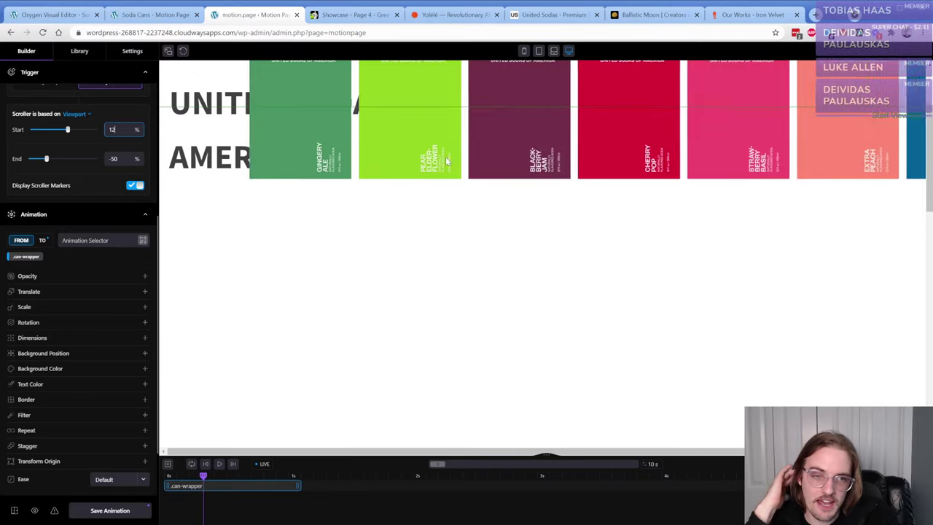
scroll(445, 157, down, 3)
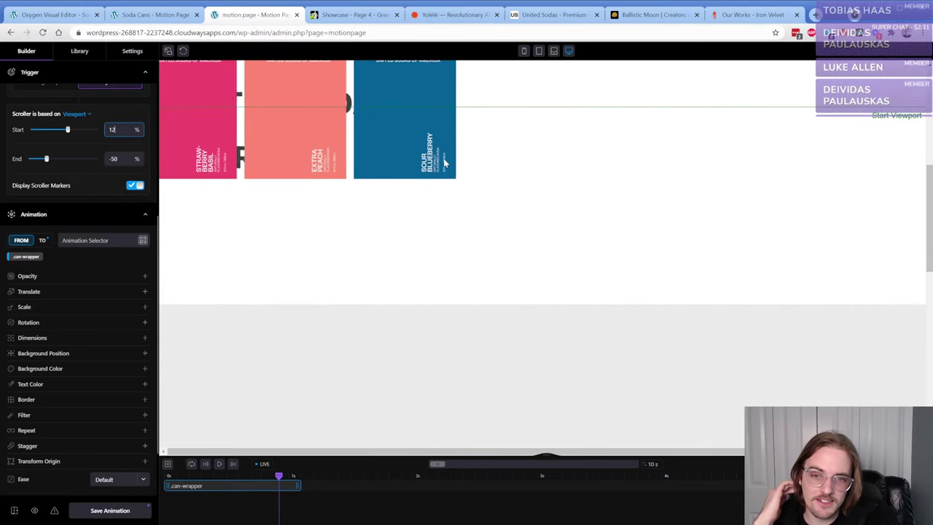
scroll(445, 163, down, 2)
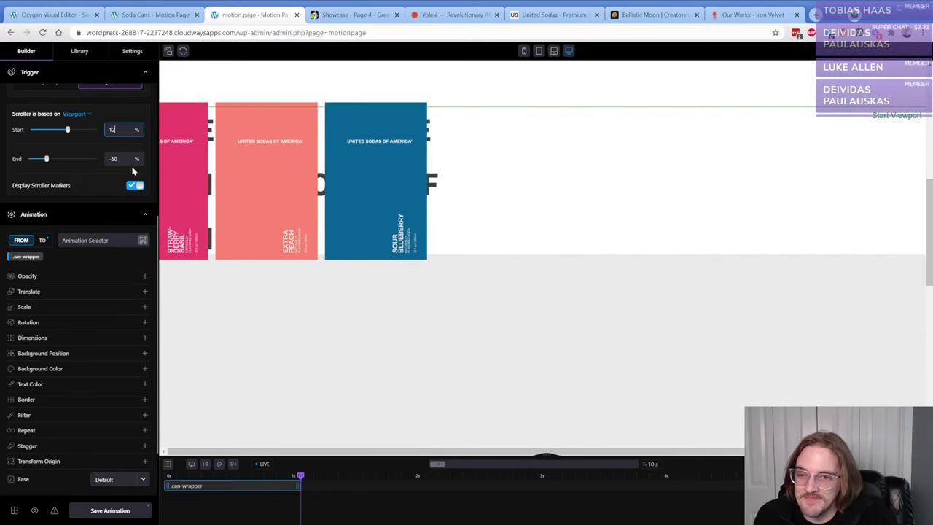
- Set the viewport scroller end to -100%, test the can movement in the preview and save the animation
text(-100)
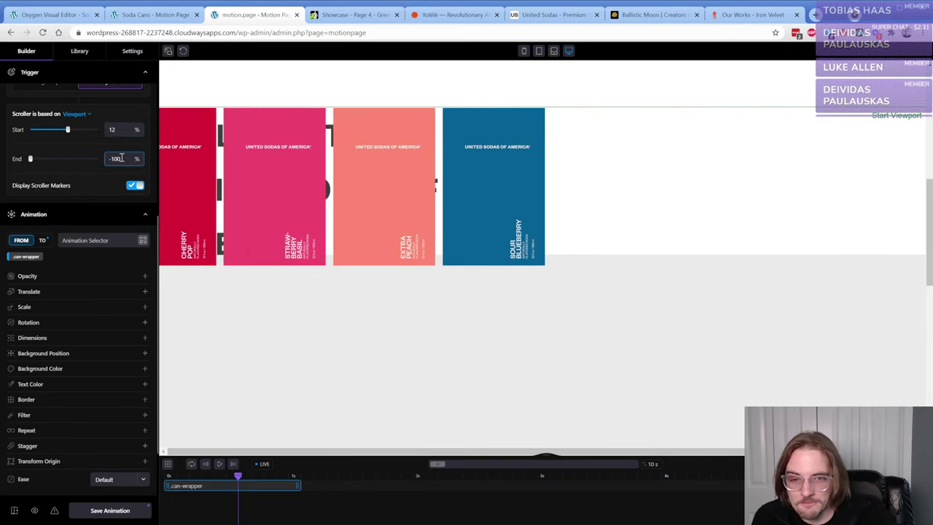
scroll(342, 223, up, 6)
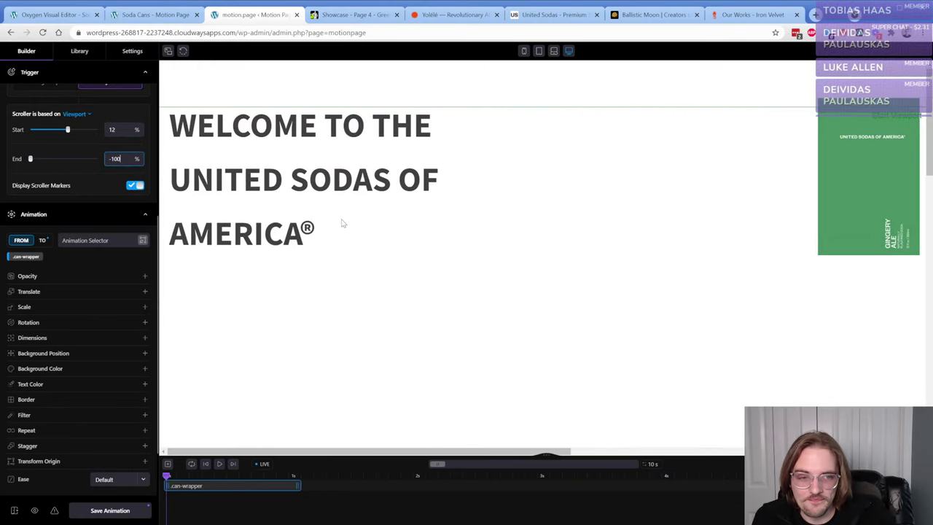
scroll(341, 222, down, 5)
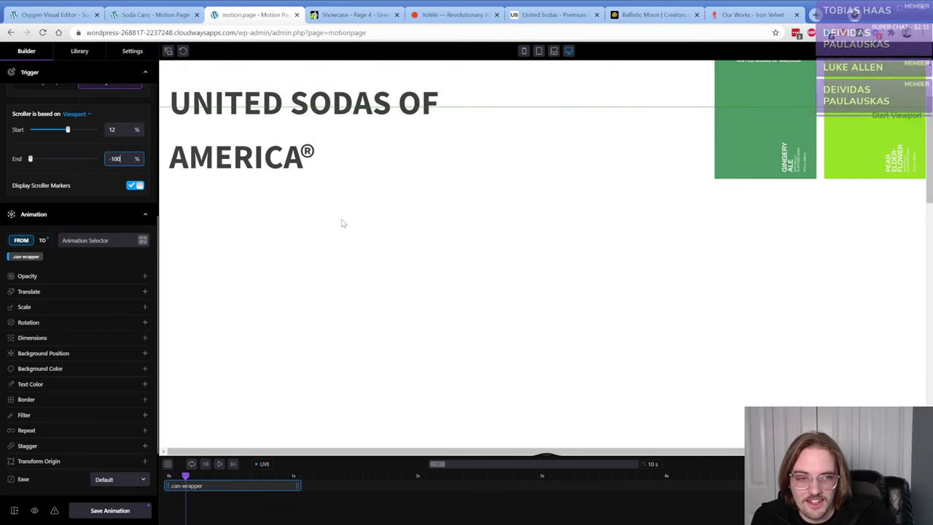
scroll(341, 222, up, 5)
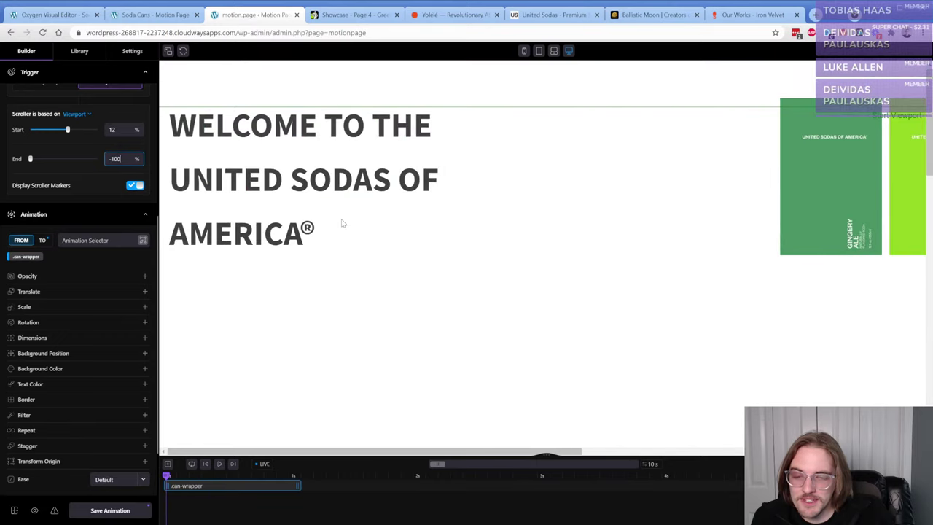
click(117, 510)
- Scroll through the live Soda Cans page to examine how the cans travel past the pinned heading into the grey section
click(139, 16)
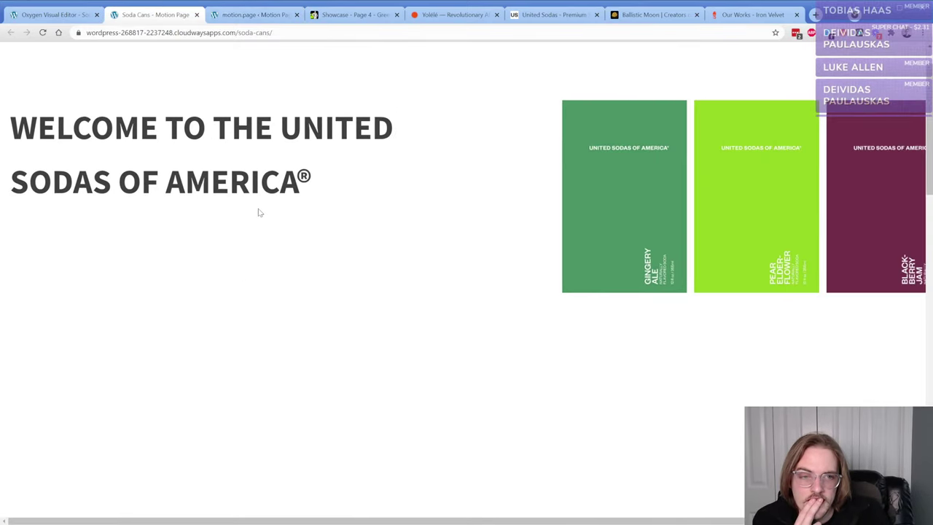
scroll(258, 212, down, 8)
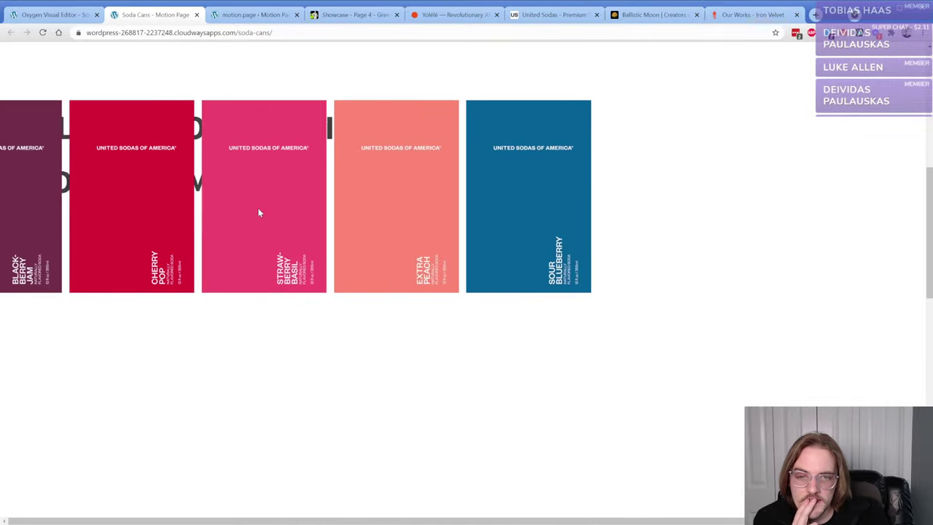
scroll(258, 212, down, 5)
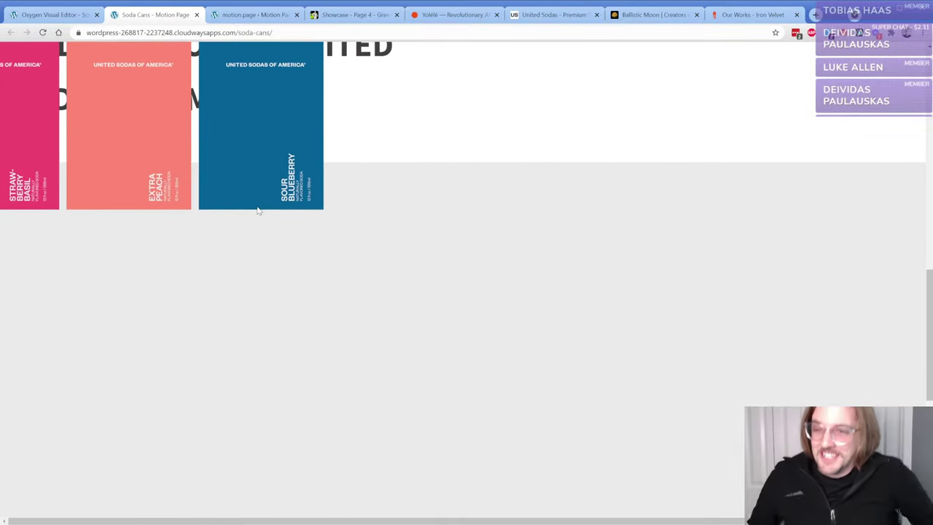
key(Home)
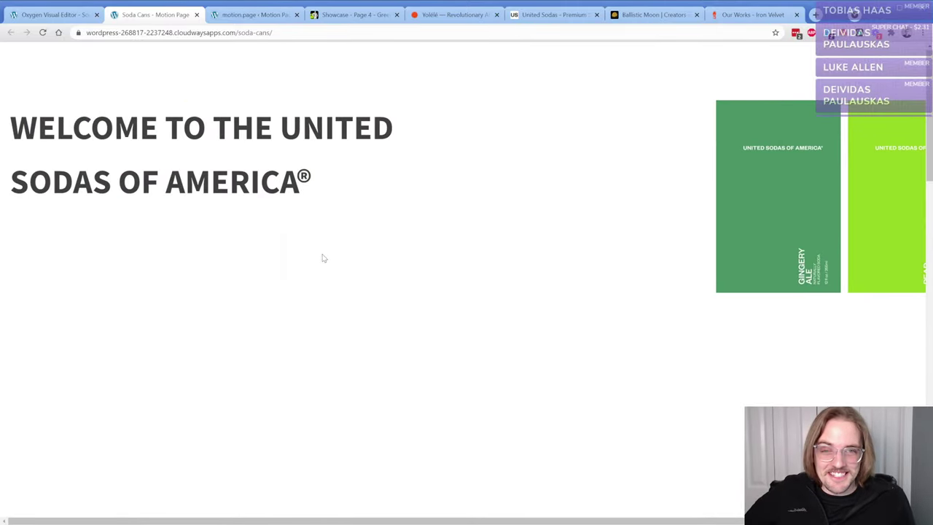
scroll(341, 270, down, 5)
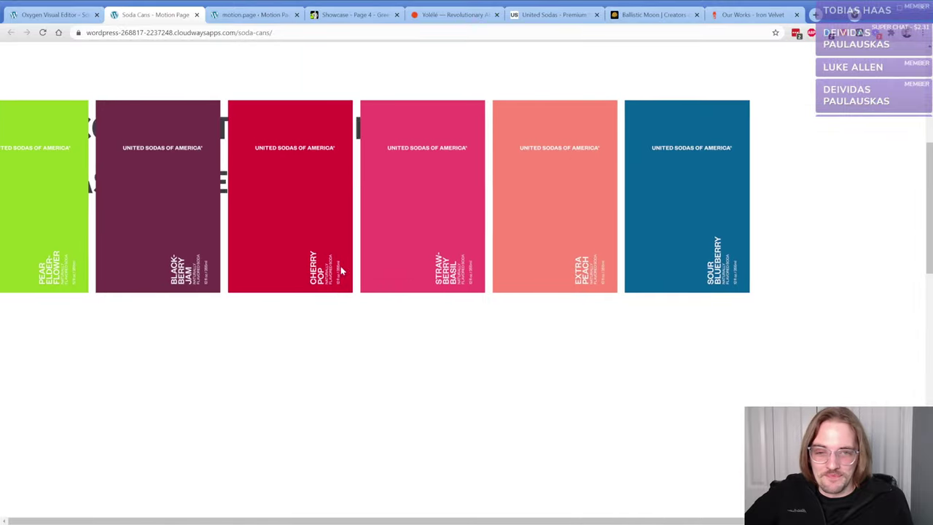
scroll(340, 271, down, 5)
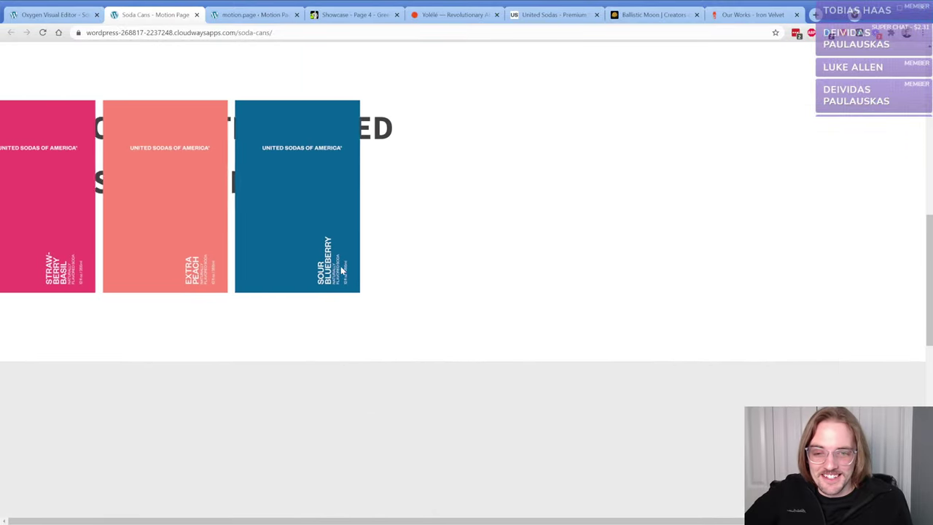
scroll(342, 270, down, 5)
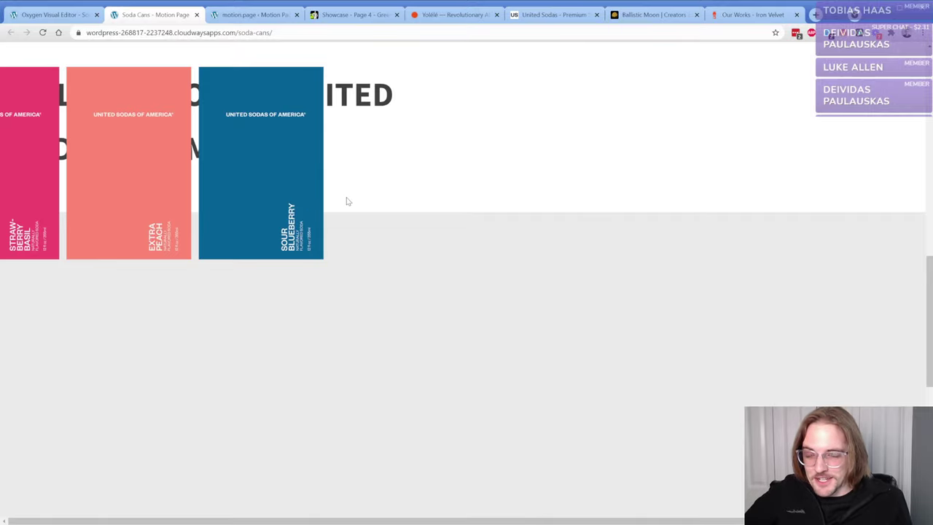
- Replay the scroll animation on the live page, checking the heading overlap and where the last can stops before the grey section
scroll(348, 201, up, 15)
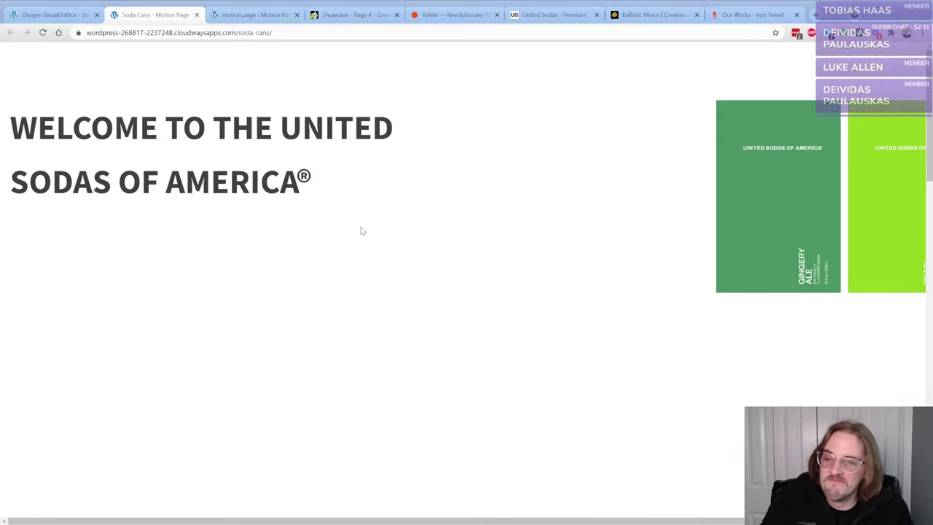
scroll(338, 188, down, 5)
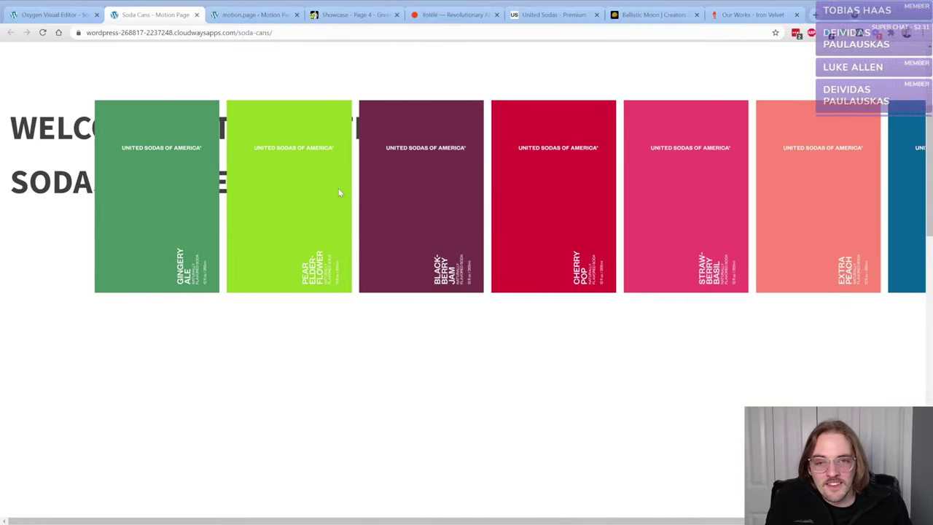
scroll(338, 189, down, 3)
scroll(337, 193, down, 5)
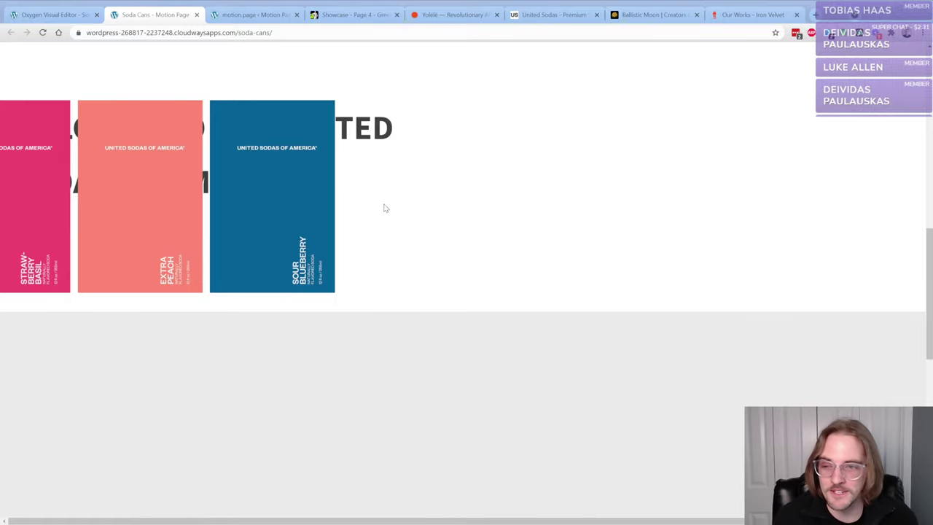
scroll(385, 208, up, 5)
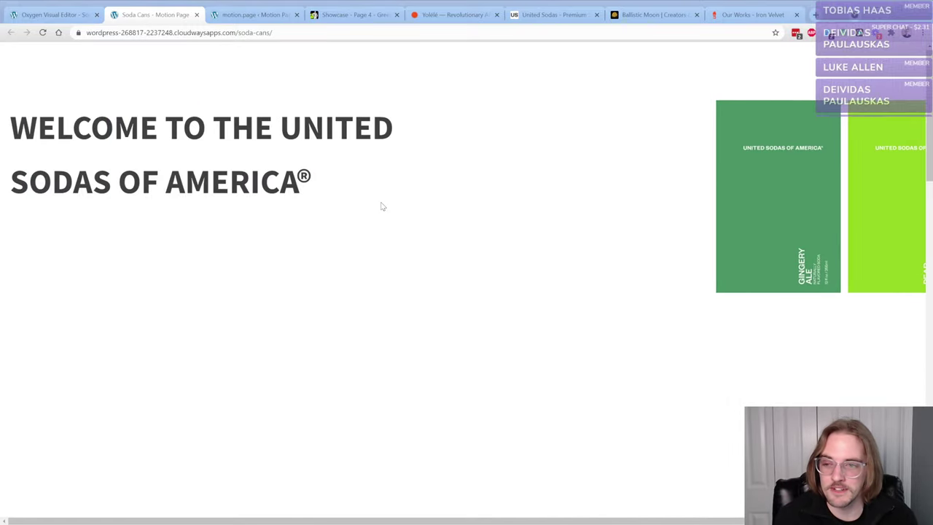
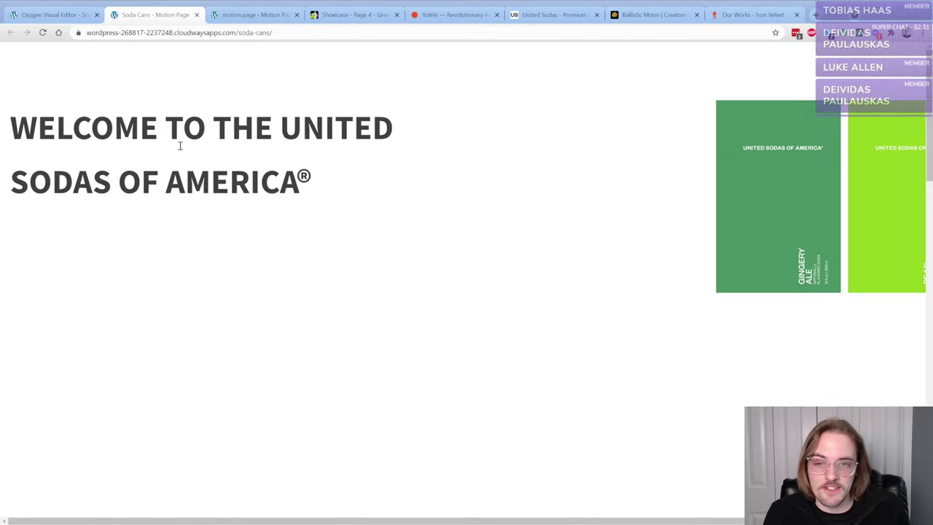
drag(187, 135, 309, 168)
click(331, 167)
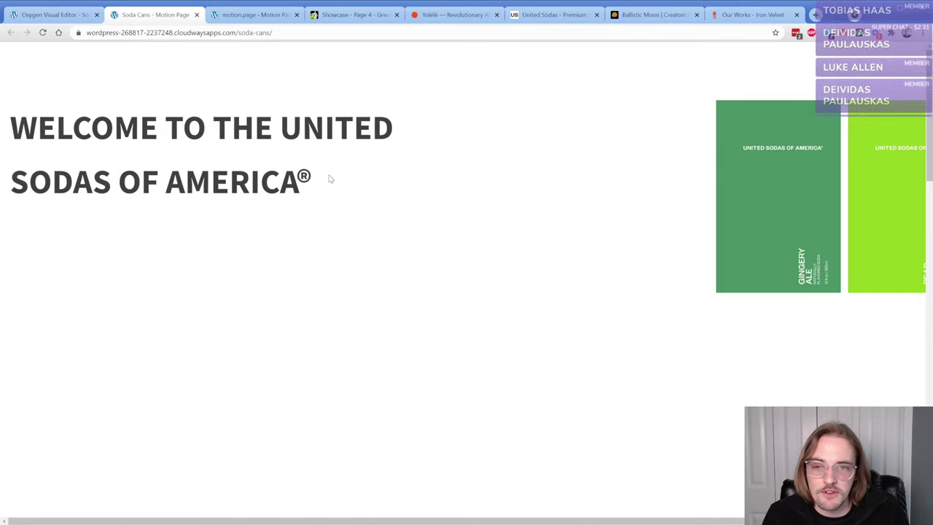
scroll(370, 177, down, 10)
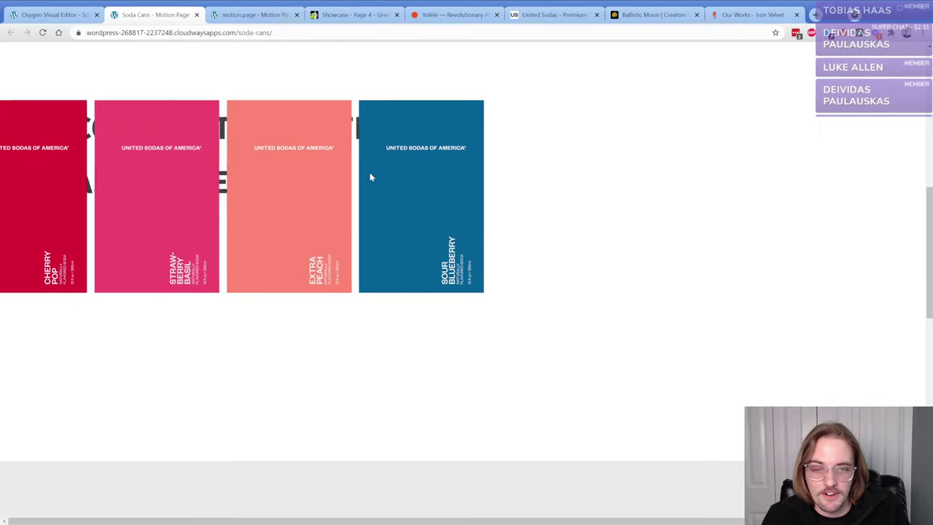
scroll(370, 177, down, 10)
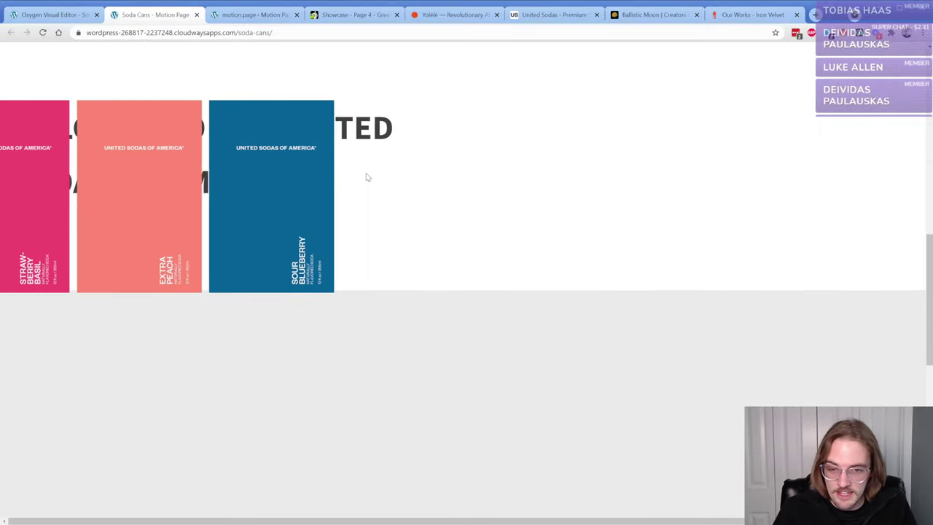
scroll(367, 177, down, 1)
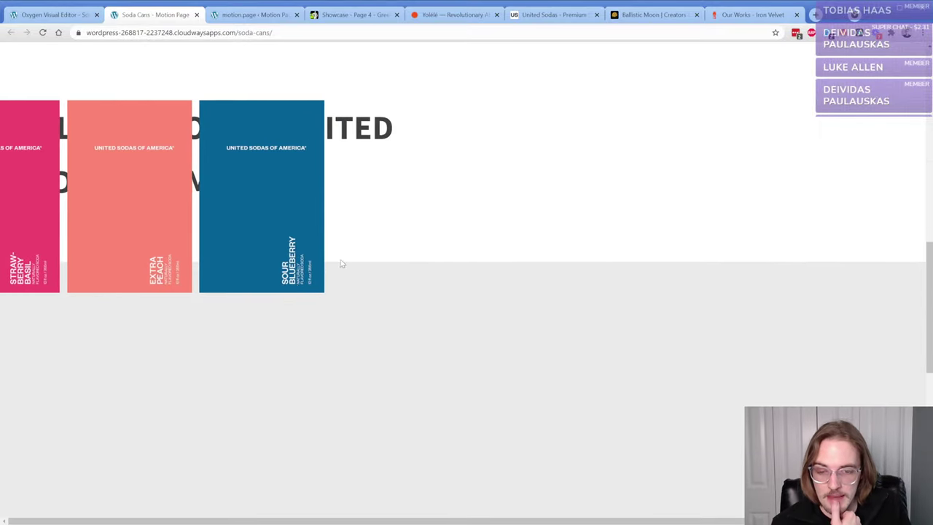
scroll(375, 225, up, 15)
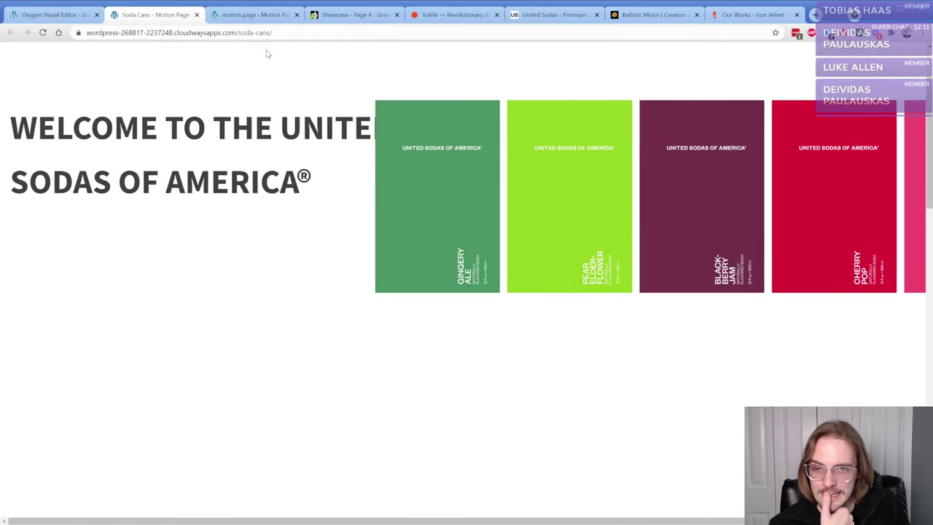
- Return to the Motion.page builder and review the trigger's start, end and scroller settings
click(265, 21)
scroll(113, 237, up, 3)
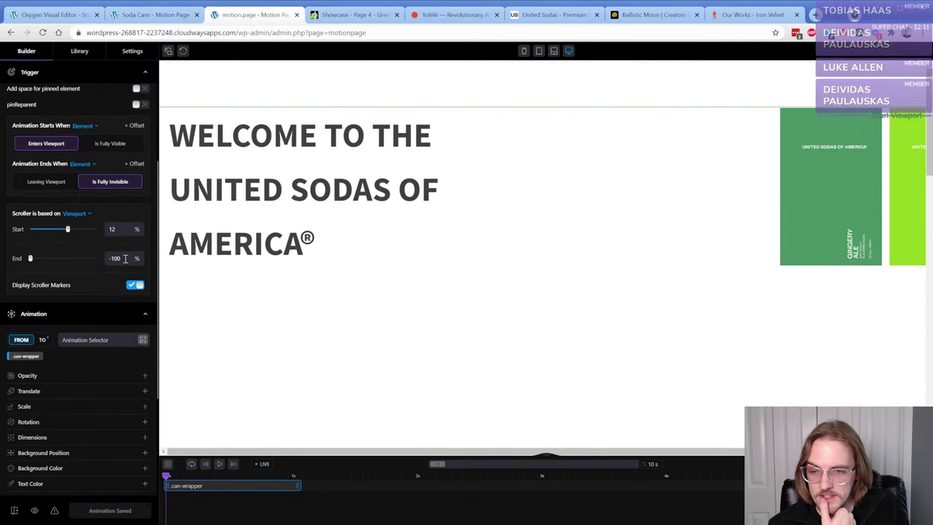
- Set the can-wrapper animation's viewport scroller end to -150% and save the animation
double_click(125, 258)
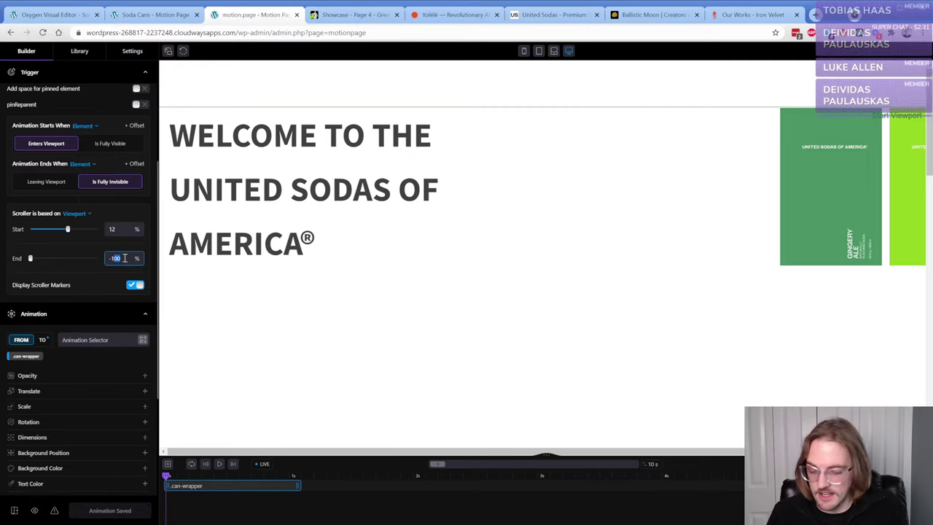
text(150)
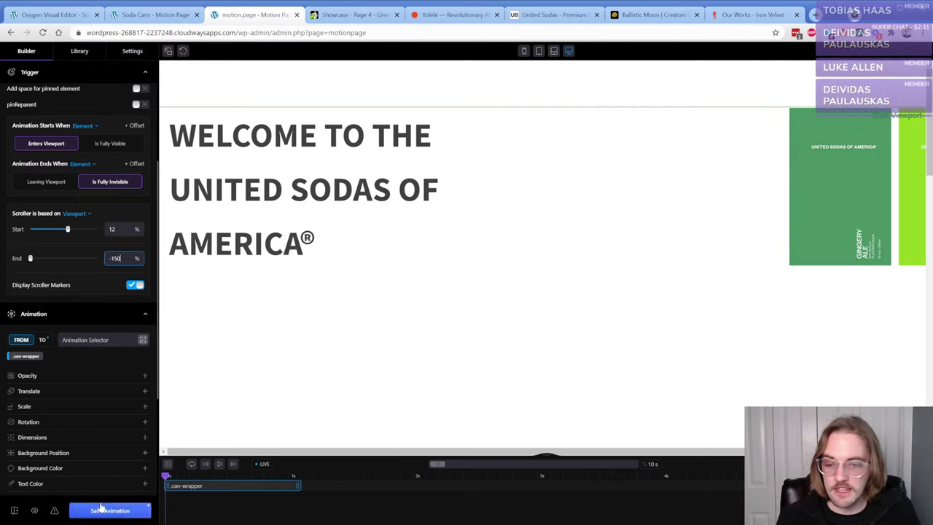
click(100, 508)
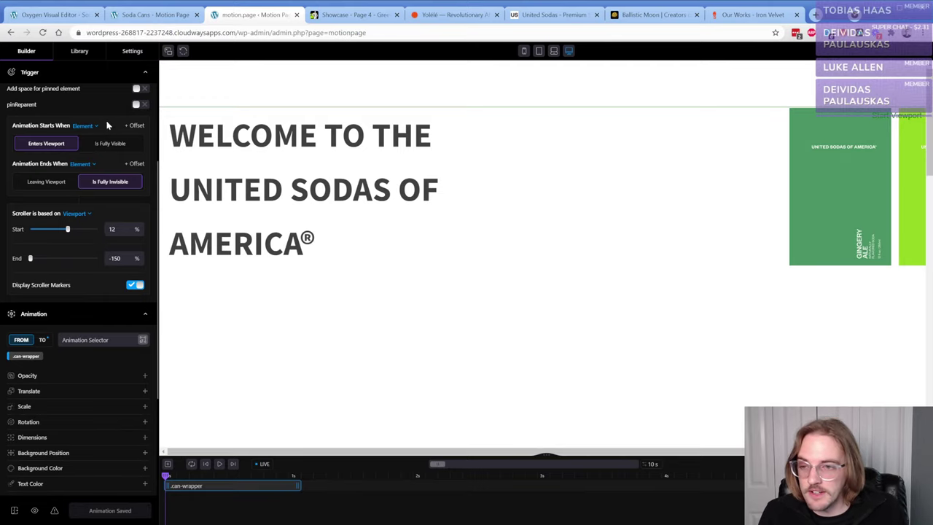
- Reload the published Soda Cans page and examine how the cans move across the heading and where their scroll animation ends
click(149, 16)
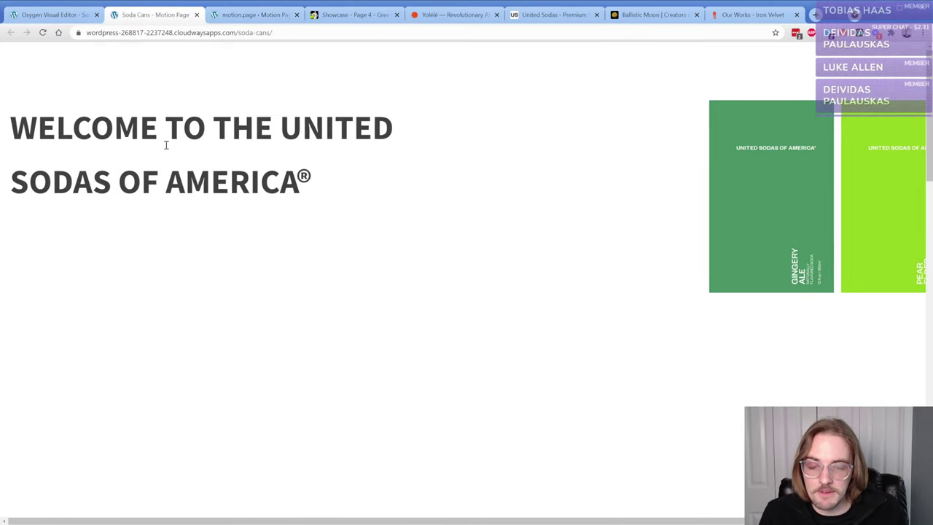
click(42, 32)
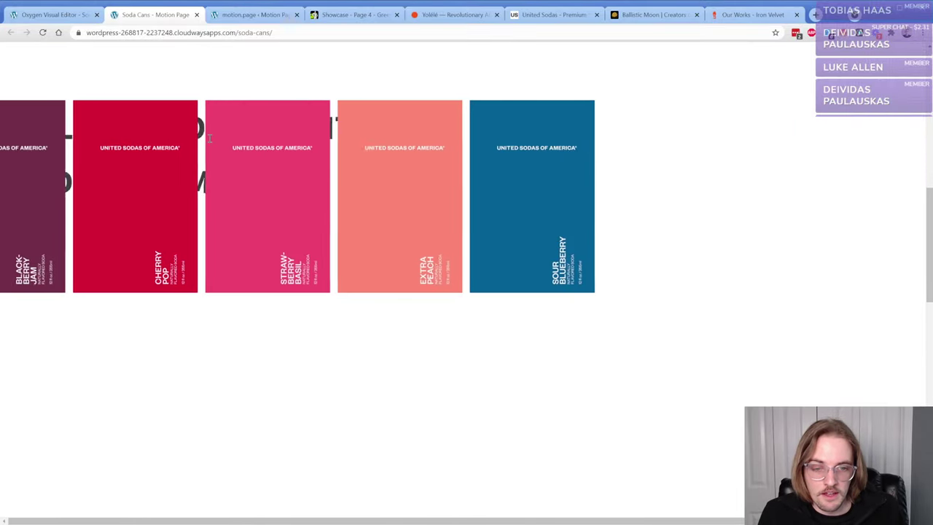
scroll(209, 137, down, 5)
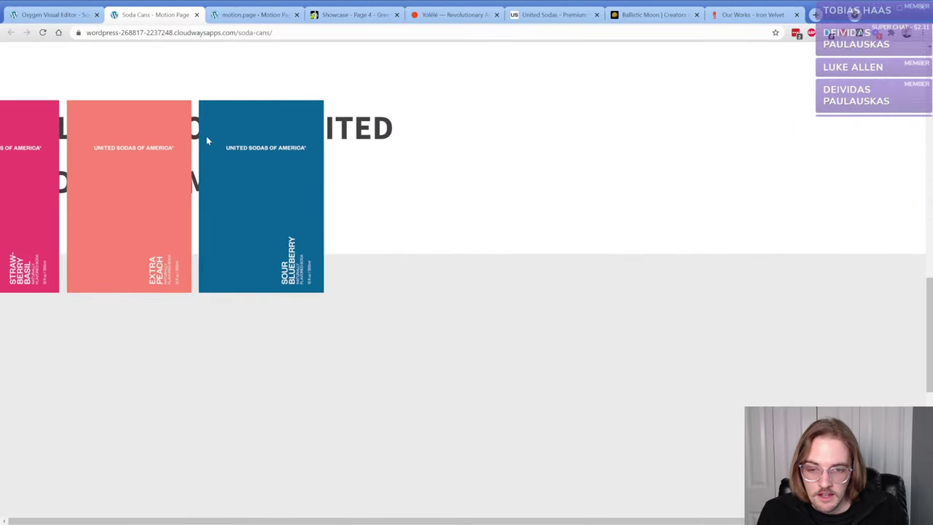
scroll(208, 141, down, 3)
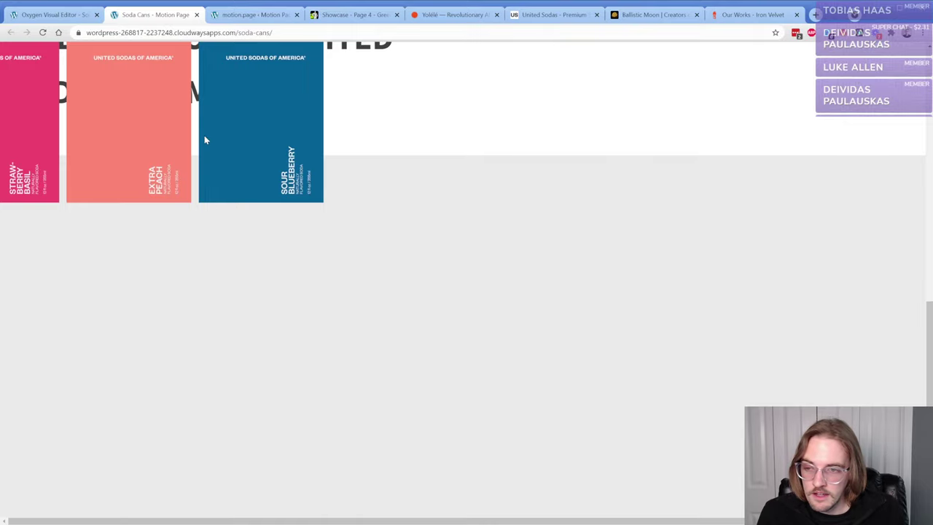
scroll(269, 166, up, 1)
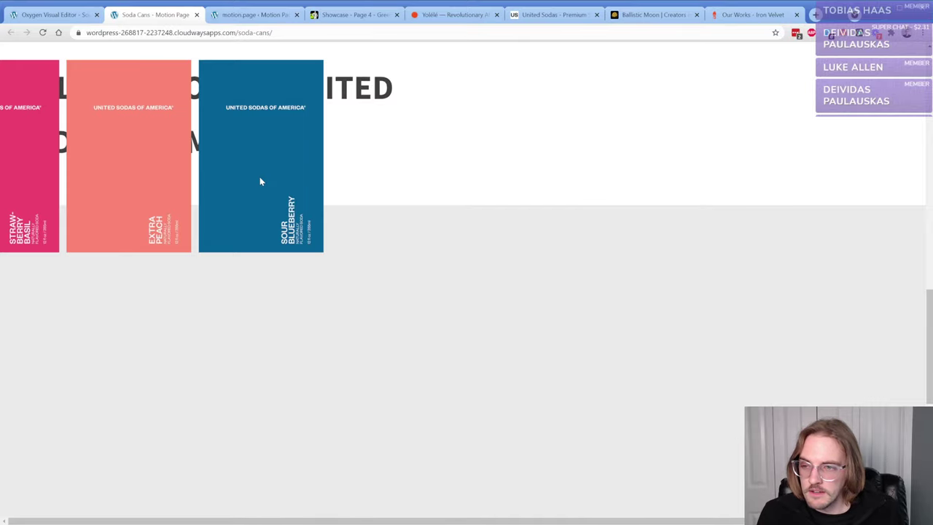
scroll(290, 196, up, 1)
scroll(290, 195, down, 3)
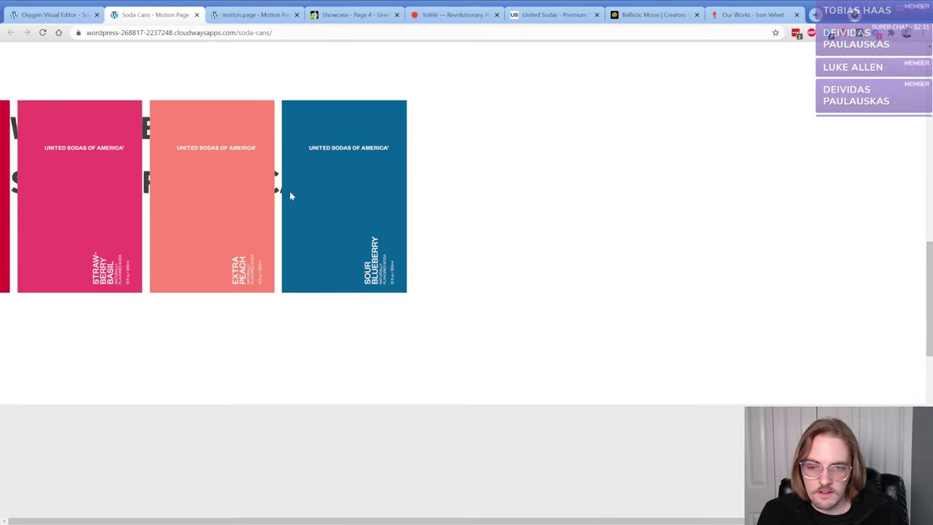
scroll(290, 193, up, 3)
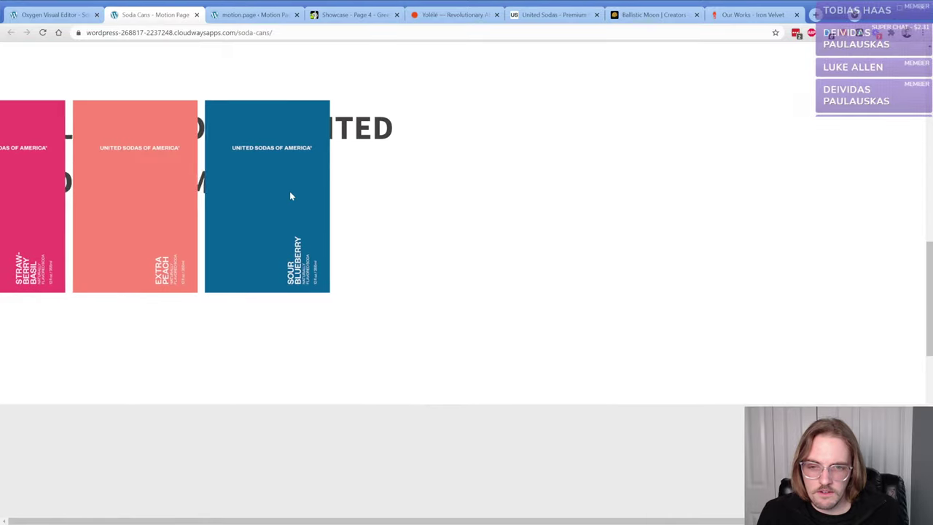
scroll(290, 193, down, 2)
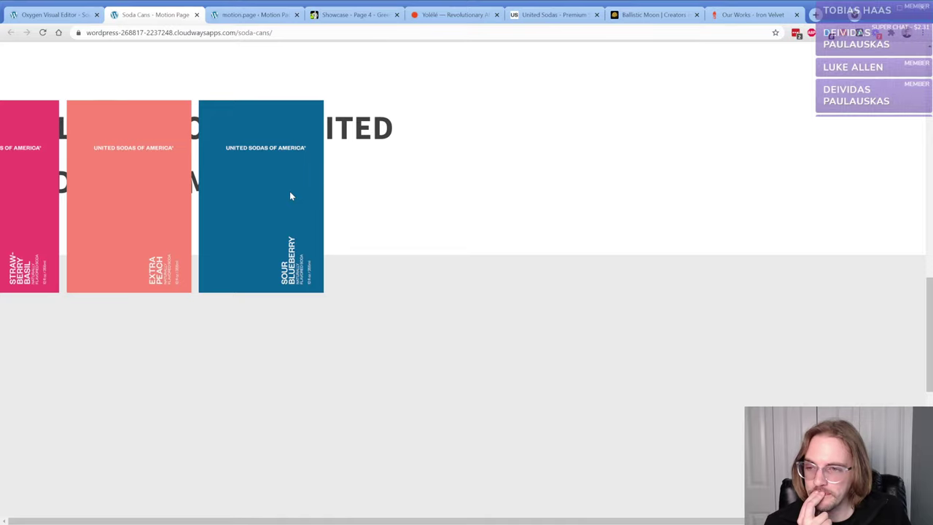
scroll(290, 196, down, 1)
scroll(290, 196, up, 3)
scroll(290, 195, up, 2)
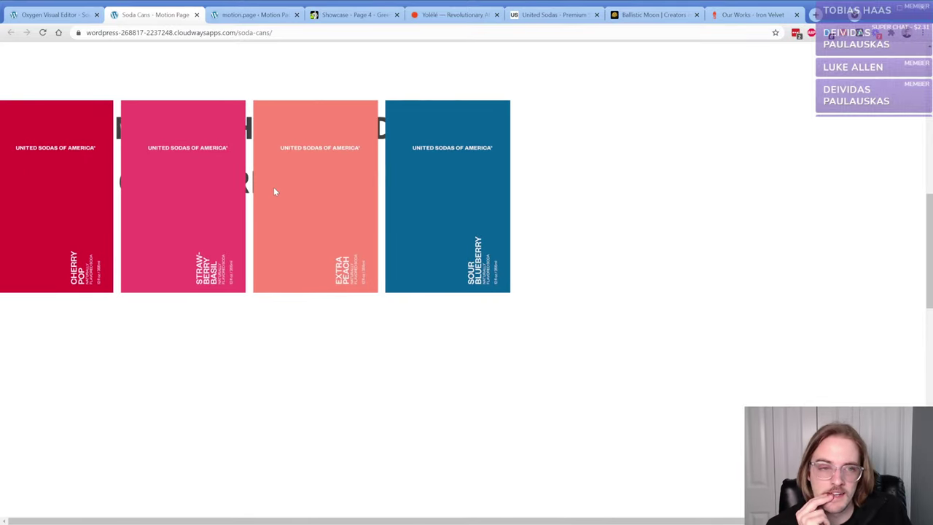
scroll(273, 190, down, 3)
scroll(273, 191, down, 4)
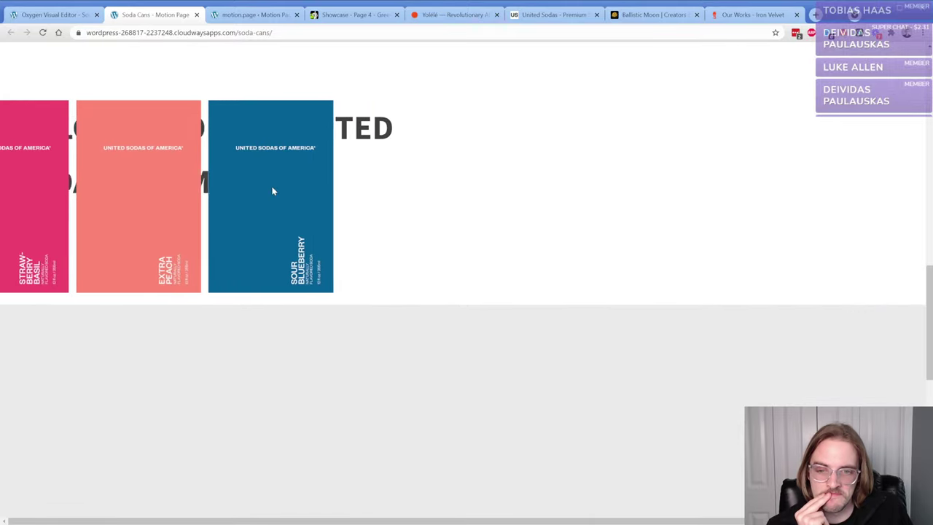
scroll(271, 191, up, 1)
scroll(271, 191, down, 1)
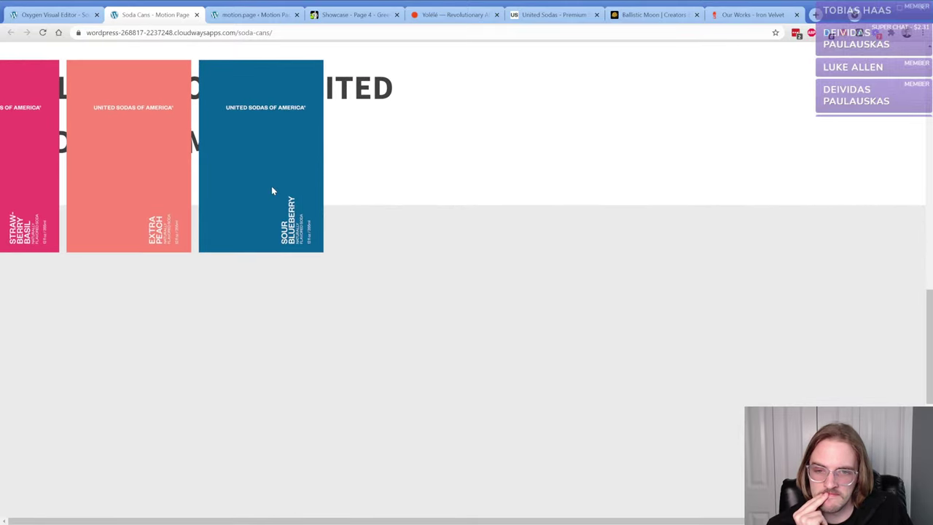
scroll(271, 191, up, 1)
scroll(271, 190, down, 2)
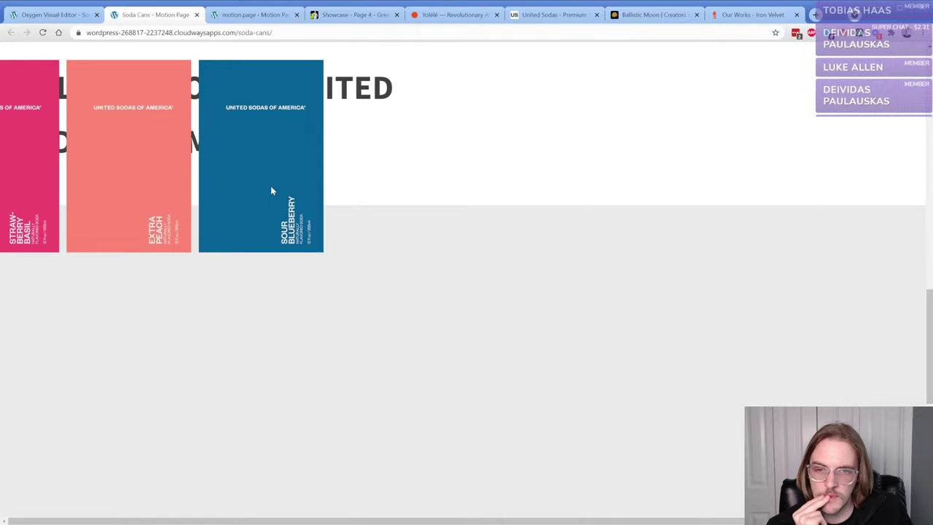
scroll(271, 190, down, 1)
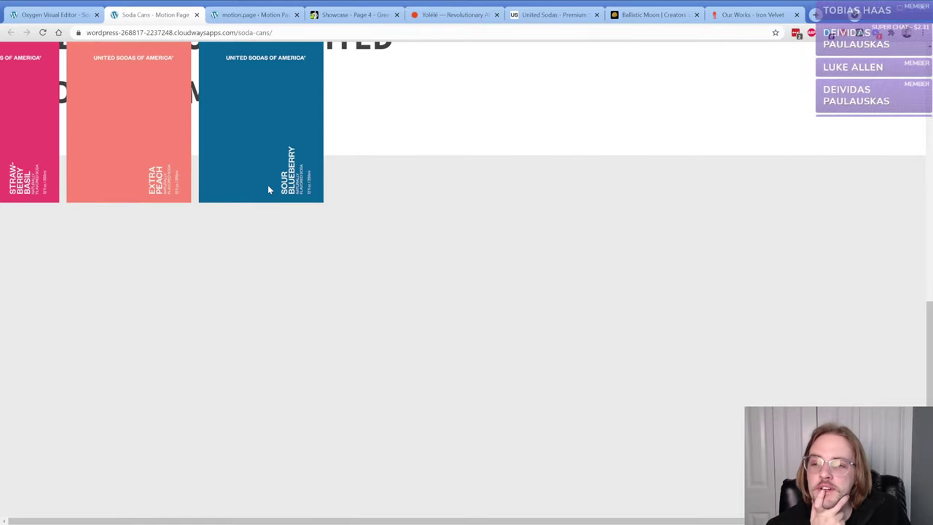
scroll(269, 189, up, 2)
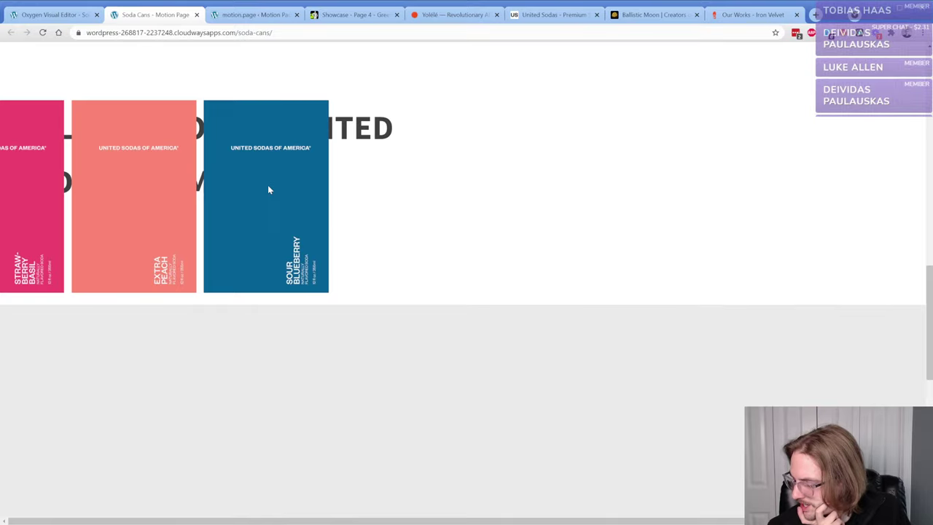
scroll(265, 187, up, 1)
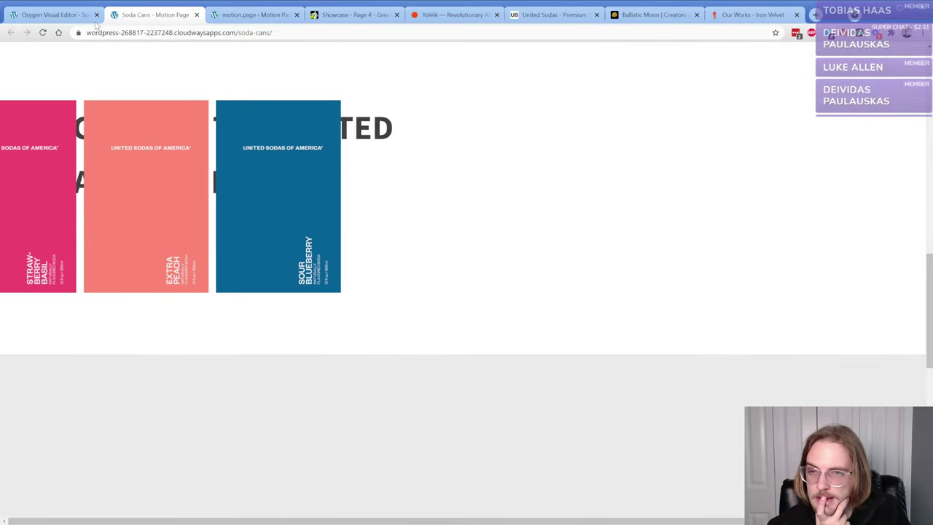
- Examine how the can row scrolls into the following content on the United Sodas reference site
click(53, 15)
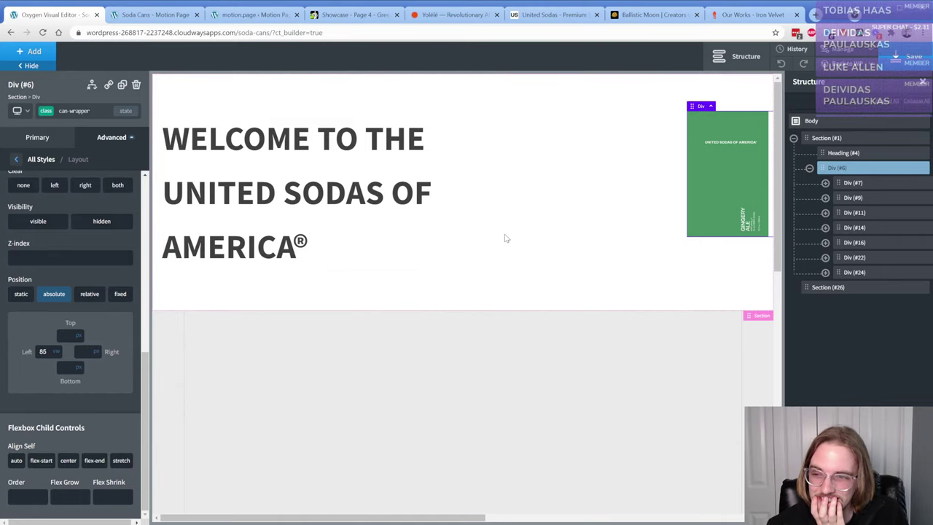
click(549, 16)
scroll(312, 277, down, 1)
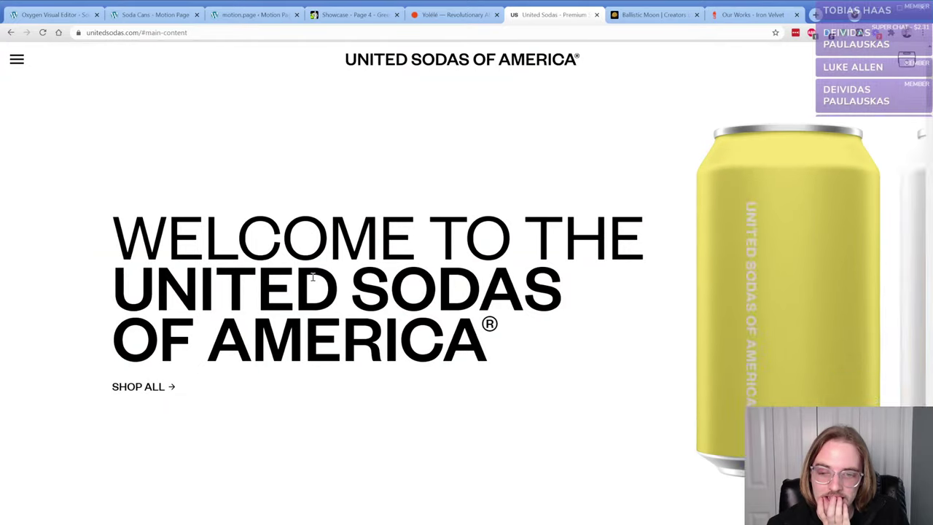
scroll(312, 277, down, 10)
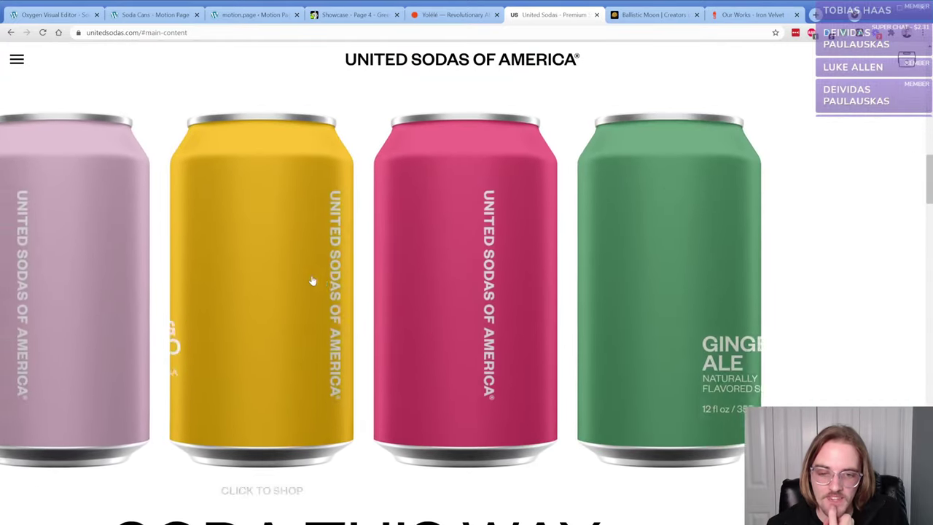
scroll(312, 281, down, 10)
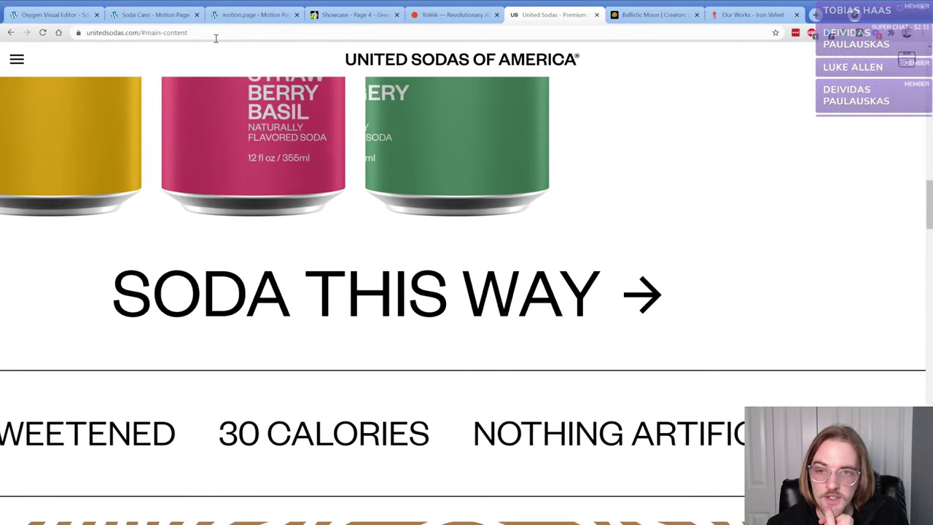
- In the Oxygen editor, add a heading to the grey section below the cans
click(49, 14)
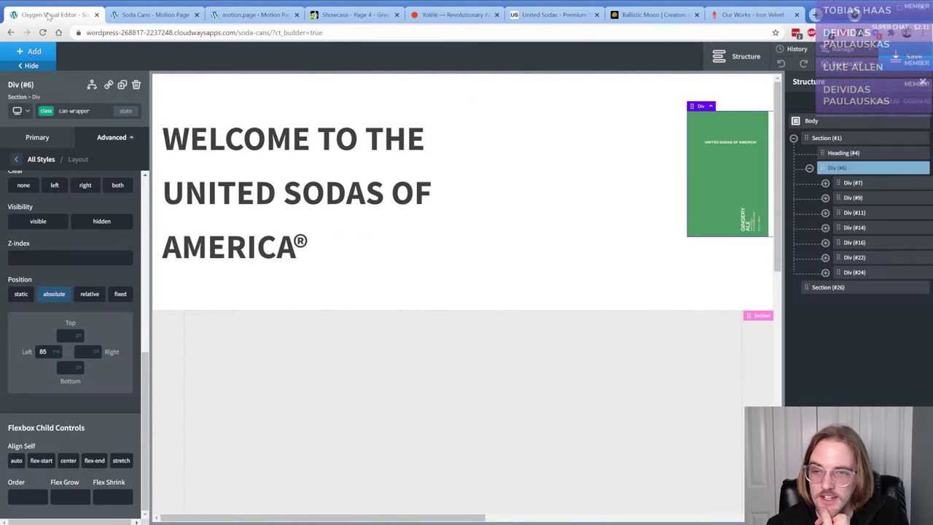
click(284, 350)
click(33, 51)
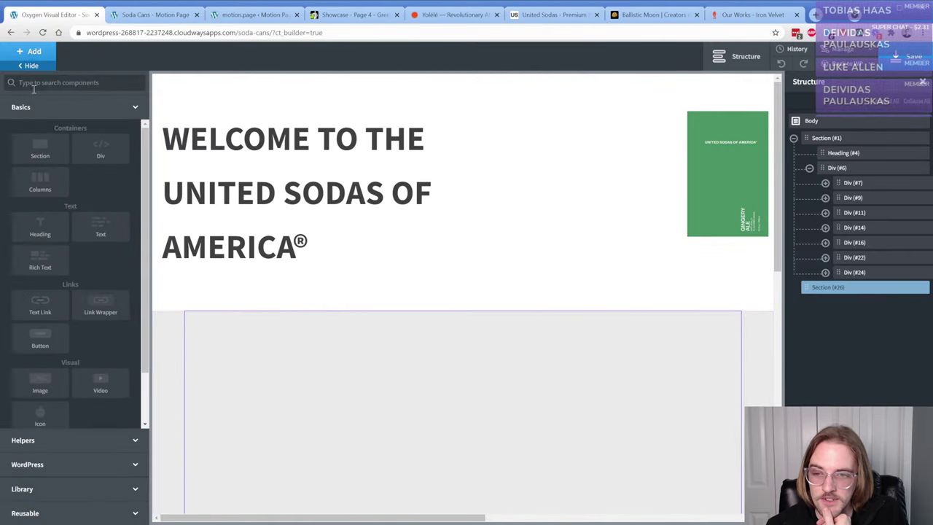
click(38, 226)
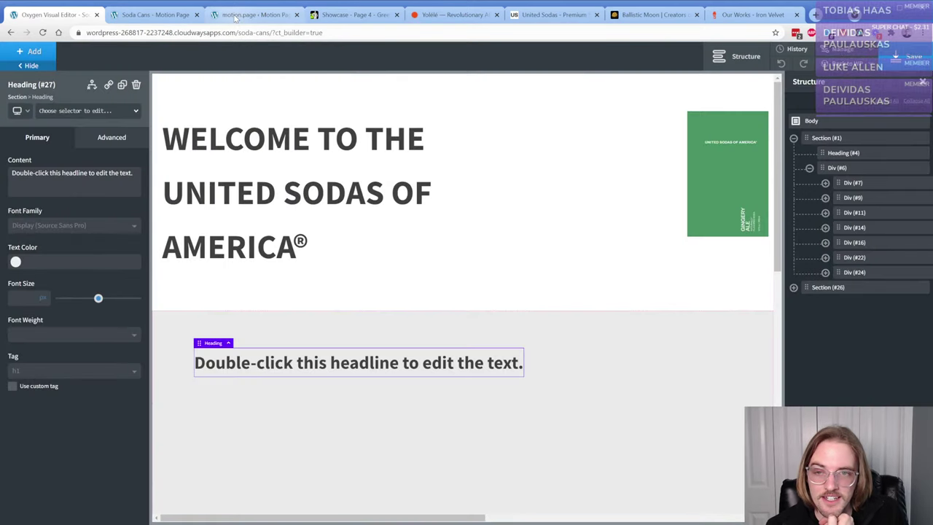
- Review the animation's trigger settings and the can-wrapper div's advanced layout and position settings in the Oxygen editor
click(234, 17)
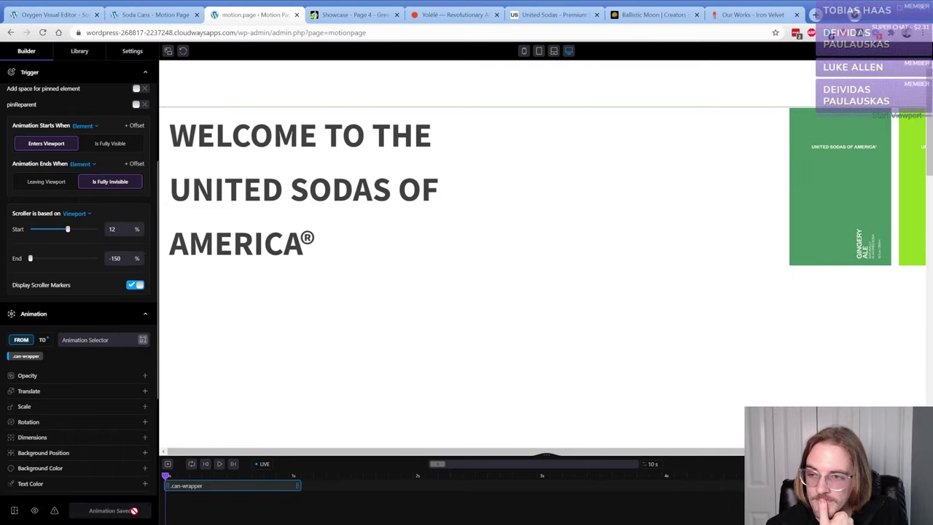
click(66, 16)
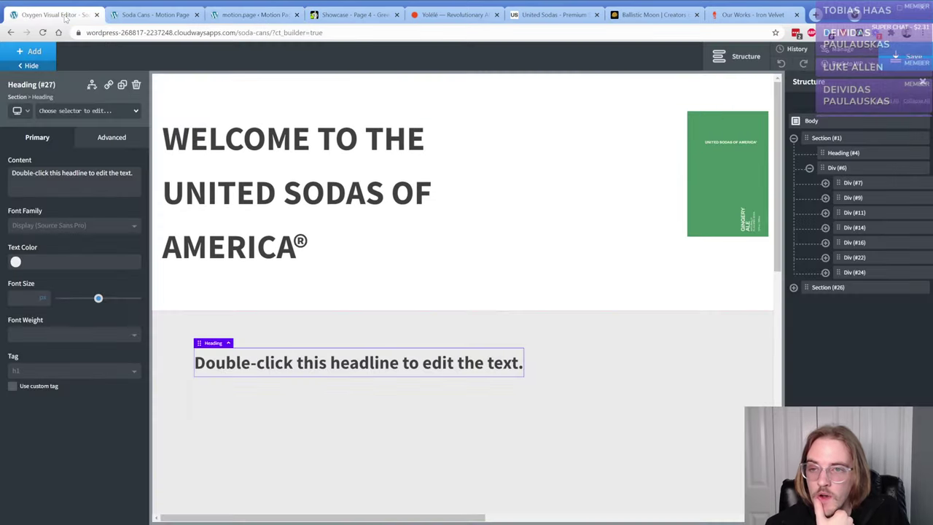
click(836, 169)
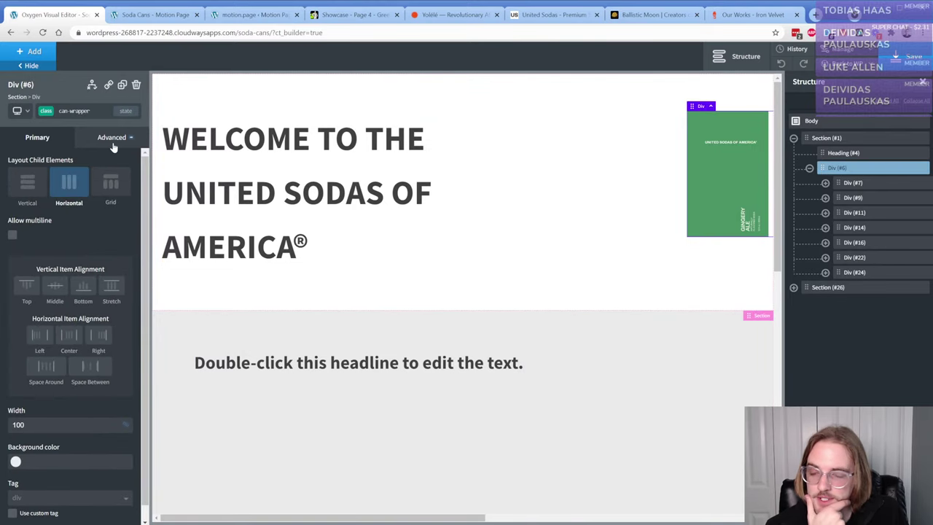
click(113, 146)
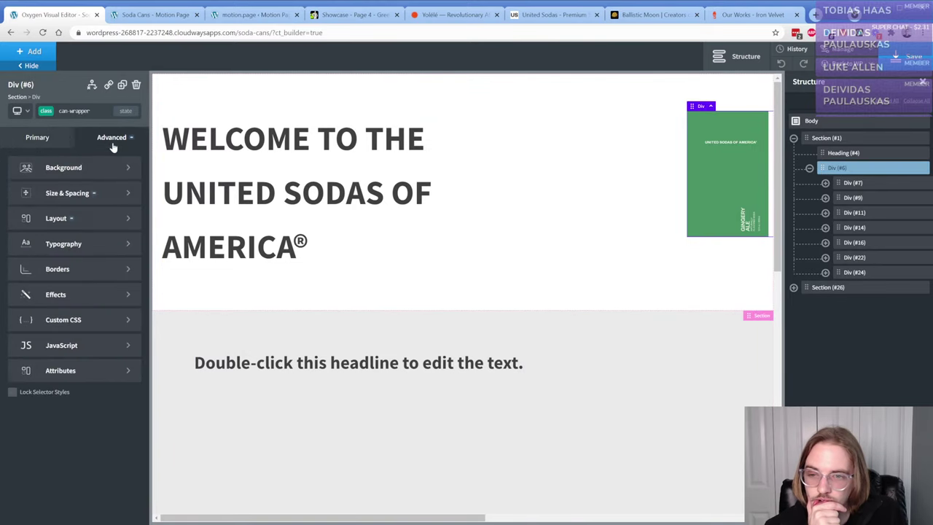
click(72, 216)
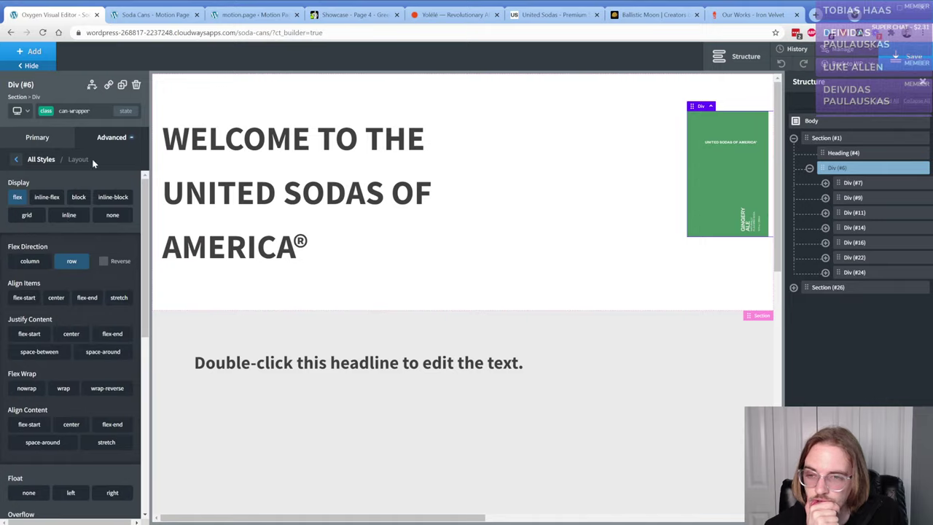
scroll(84, 359, down, 5)
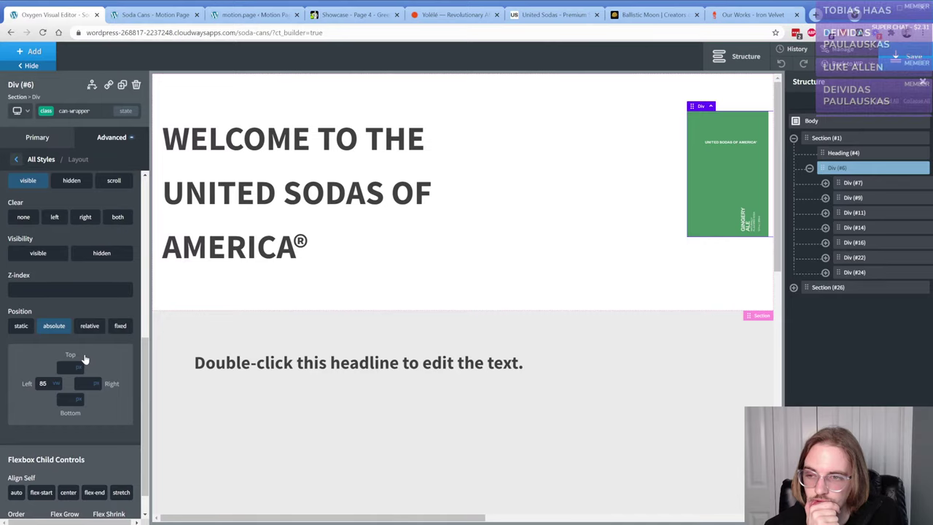
- Inspect the scroller-scene element on the United Sodas site with the browser's developer tools
click(543, 15)
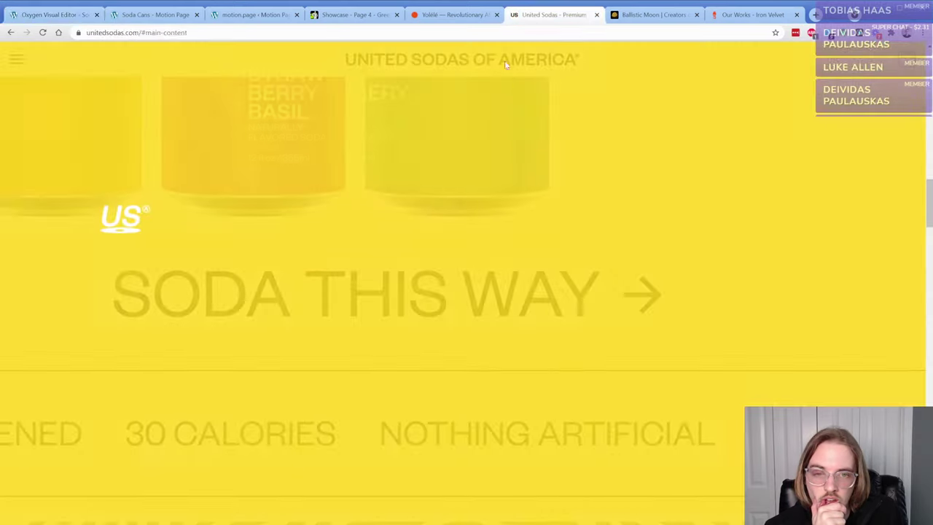
scroll(502, 233, up, 3)
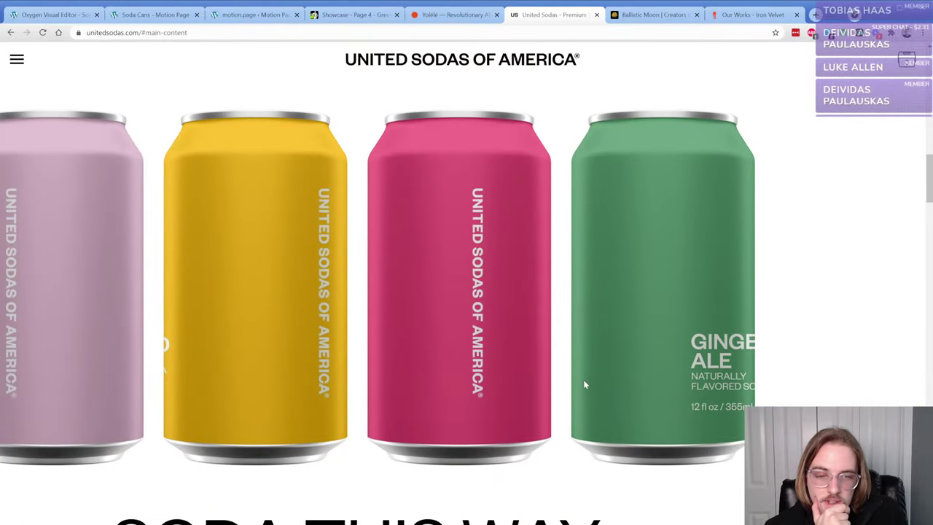
key(ctrl+shift+i)
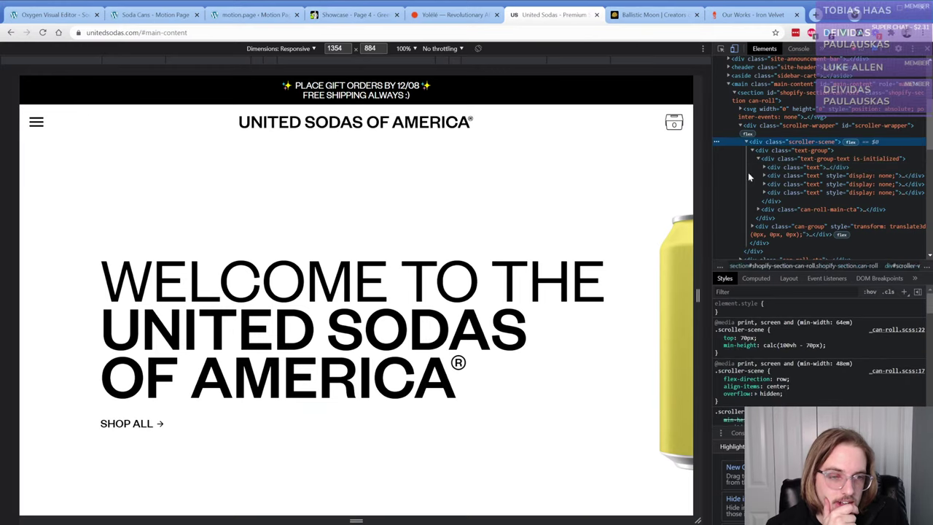
click(789, 142)
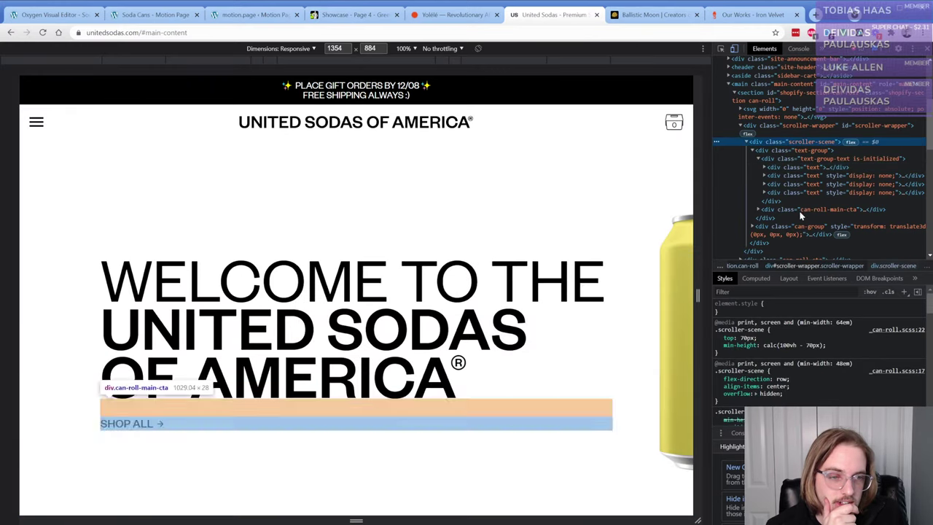
- Inspect the can-group element's positioning styles on the United Sodas site with the developer tools
click(800, 228)
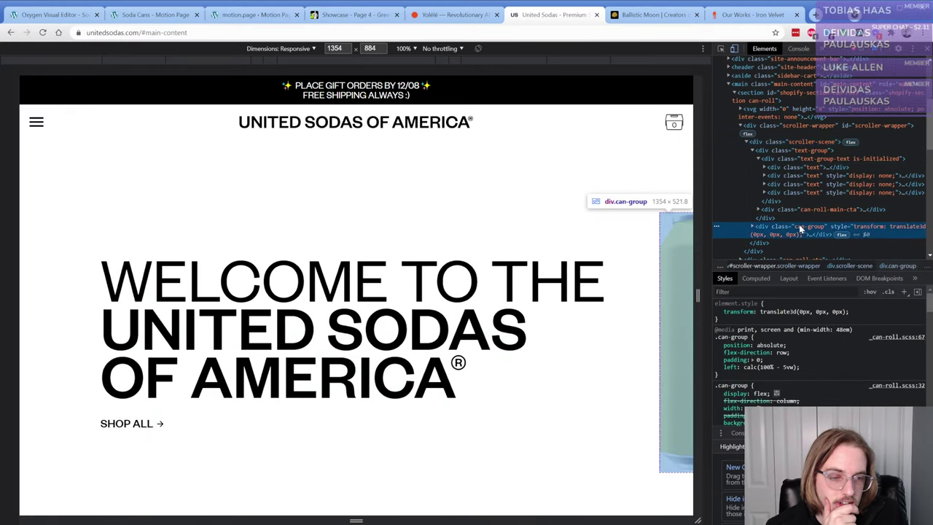
scroll(800, 353, down, 1)
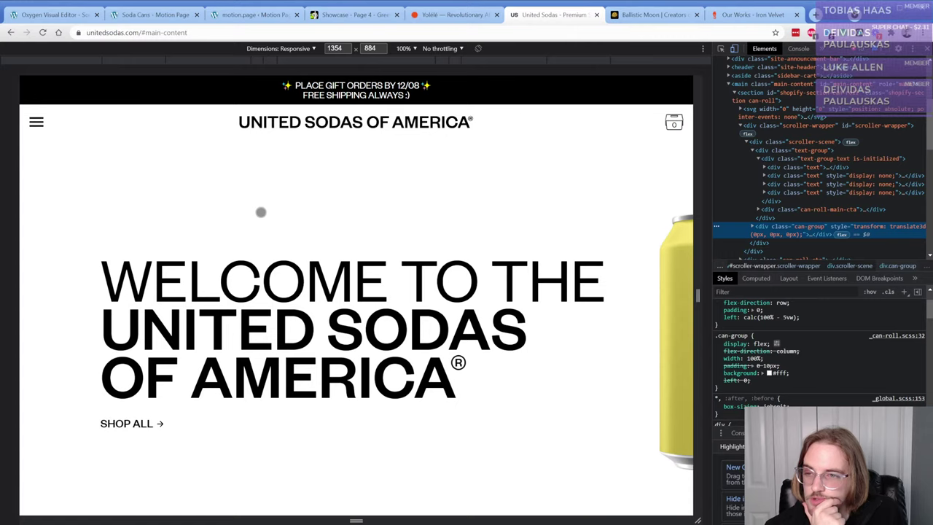
- In the Oxygen editor, set the can-wrapper div's background color to #ffffff and save the page
click(253, 15)
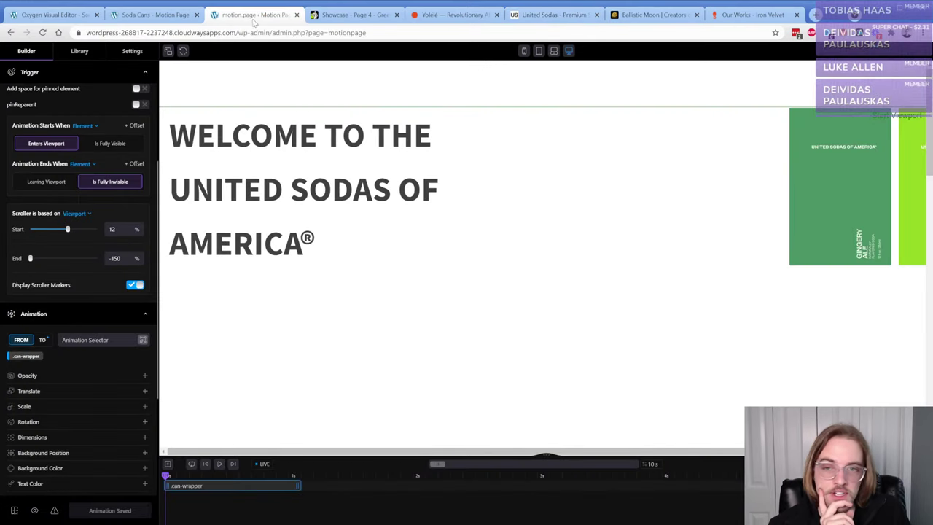
click(72, 15)
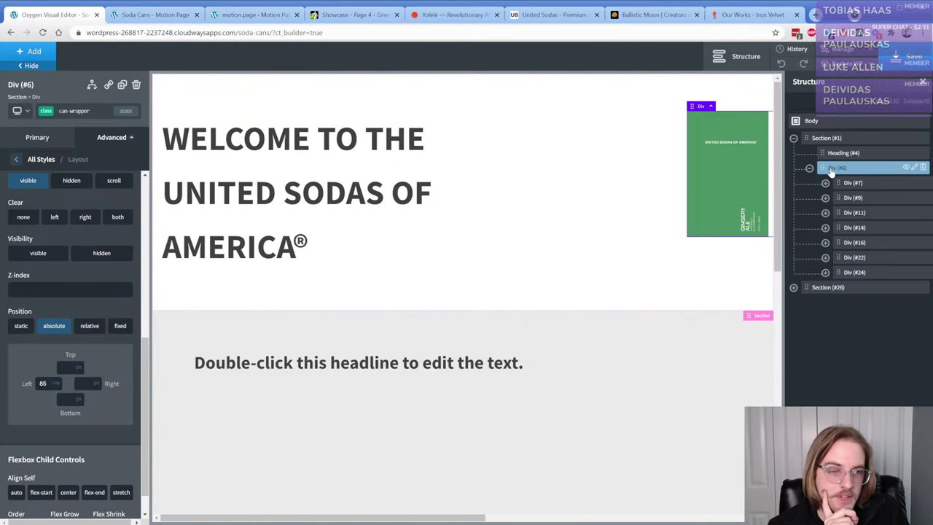
click(113, 140)
click(44, 167)
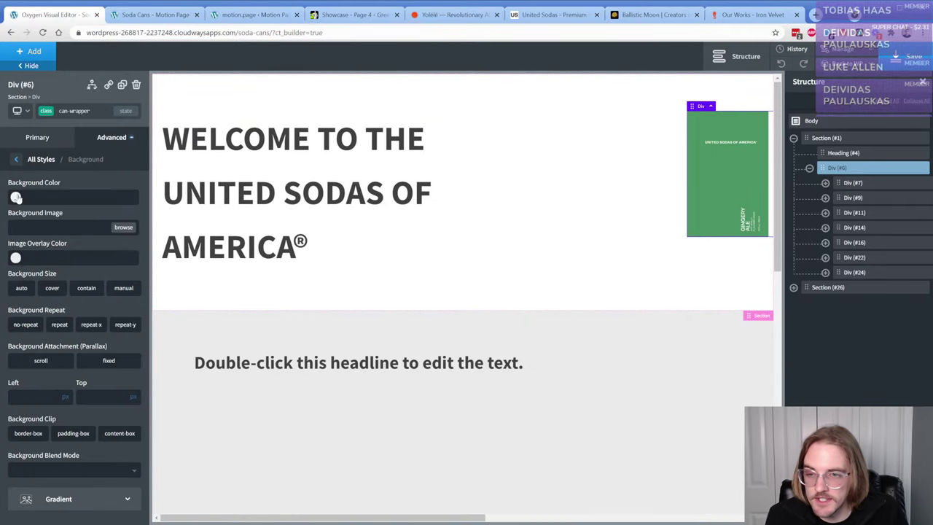
click(16, 198)
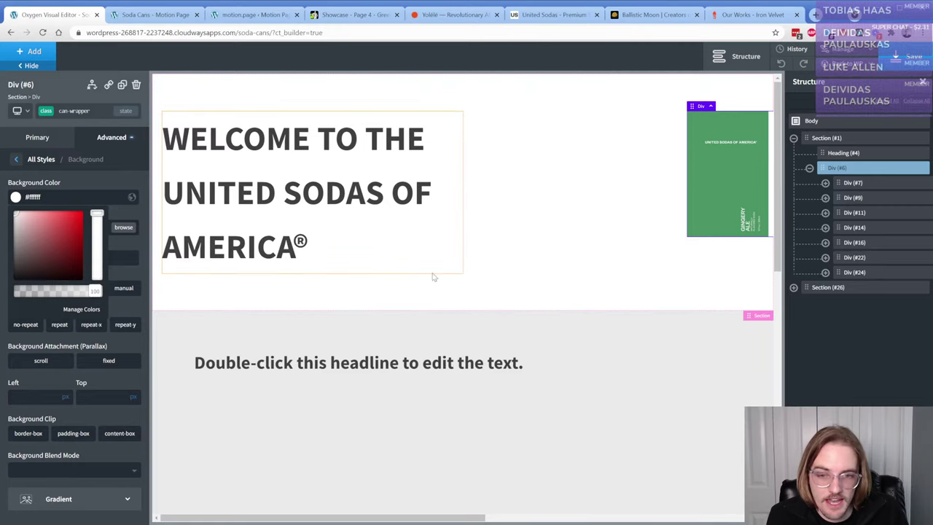
click(588, 358)
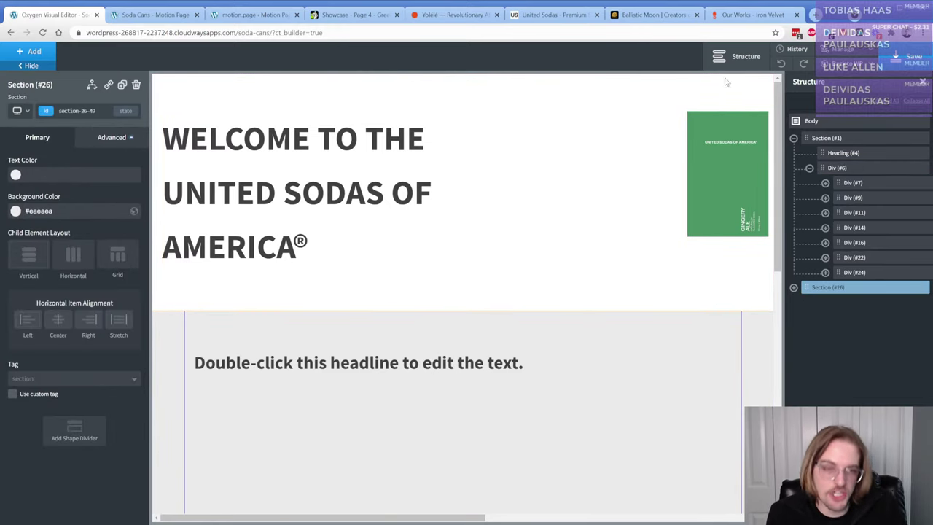
key(ctrl+s)
- Reload the live Soda Cans page and examine how the cans scroll over the heading and grey section
click(149, 15)
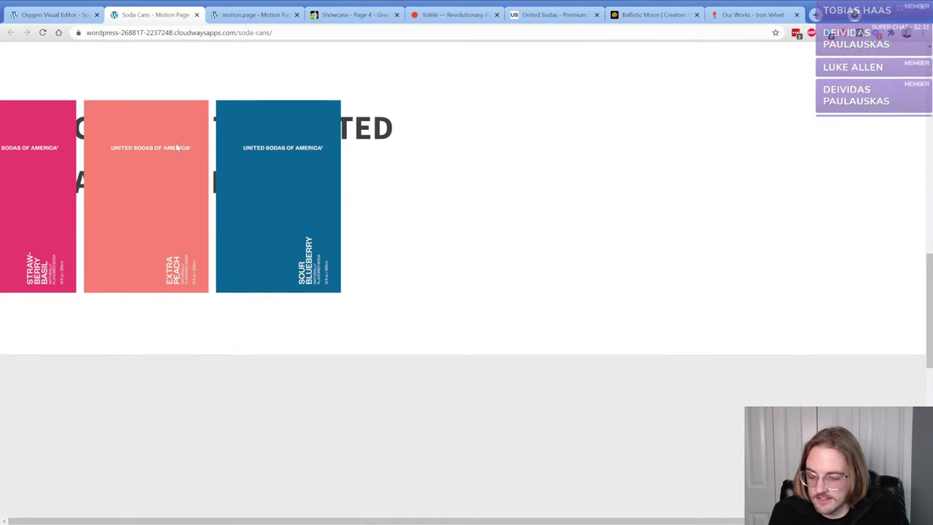
key(ctrl+r)
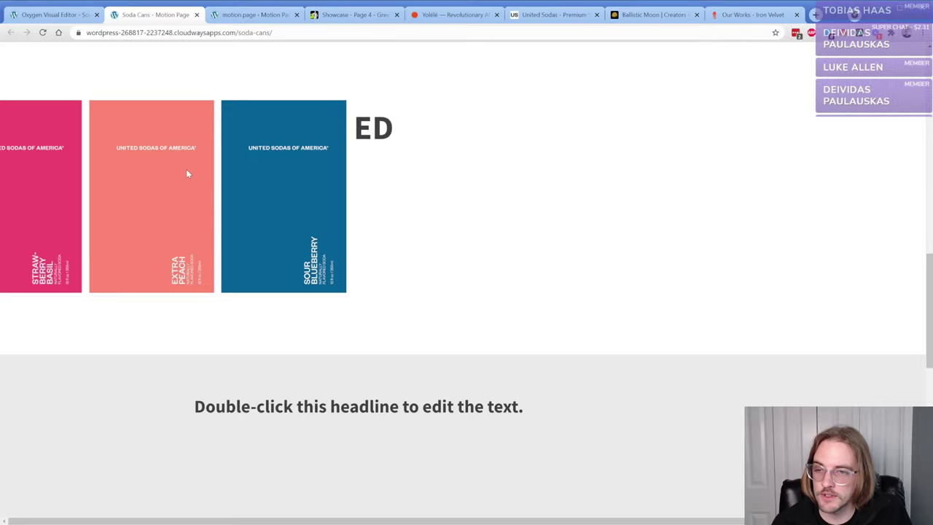
scroll(186, 172, down, 2)
scroll(187, 172, up, 5)
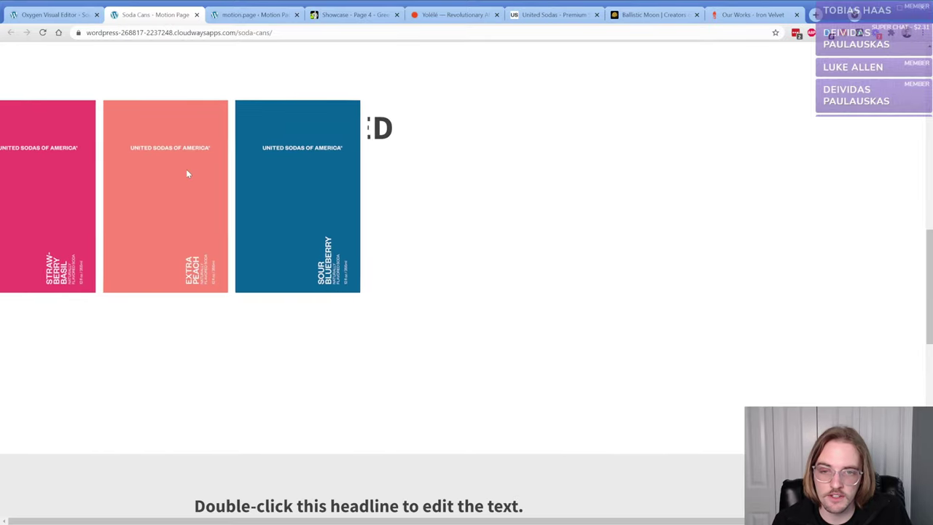
scroll(187, 174, up, 3)
scroll(187, 174, down, 3)
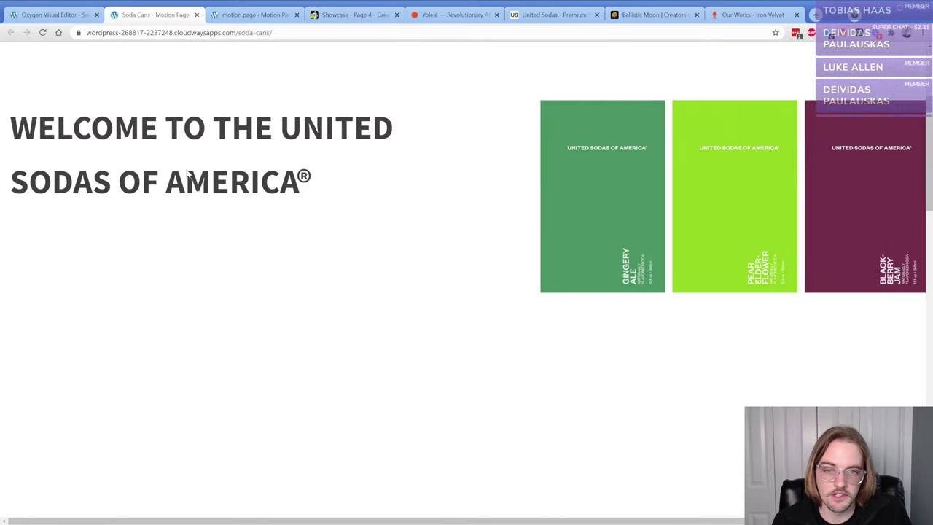
scroll(186, 173, down, 5)
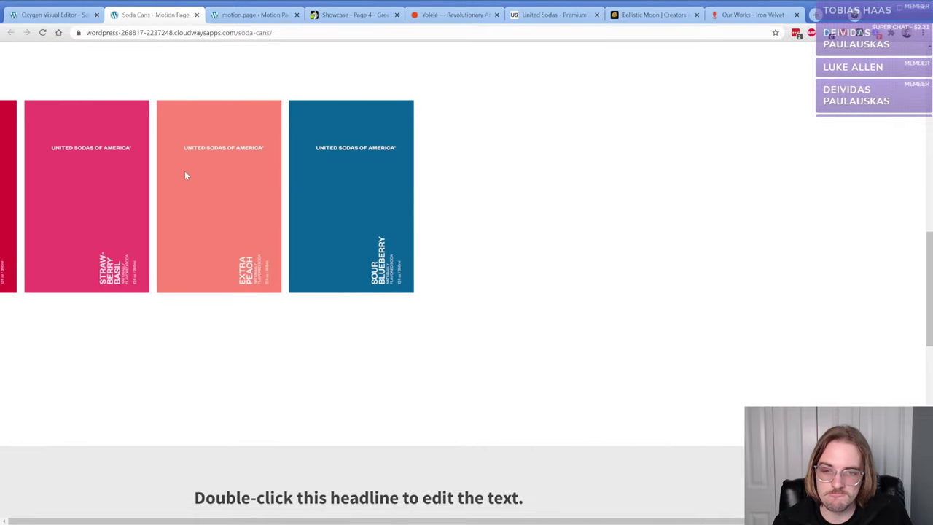
scroll(184, 171, down, 3)
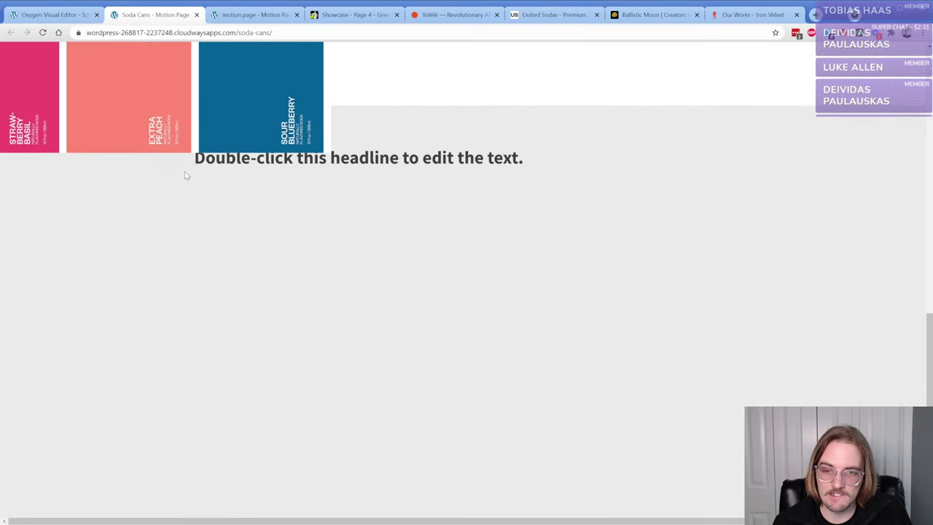
scroll(184, 170, up, 2)
scroll(185, 175, up, 3)
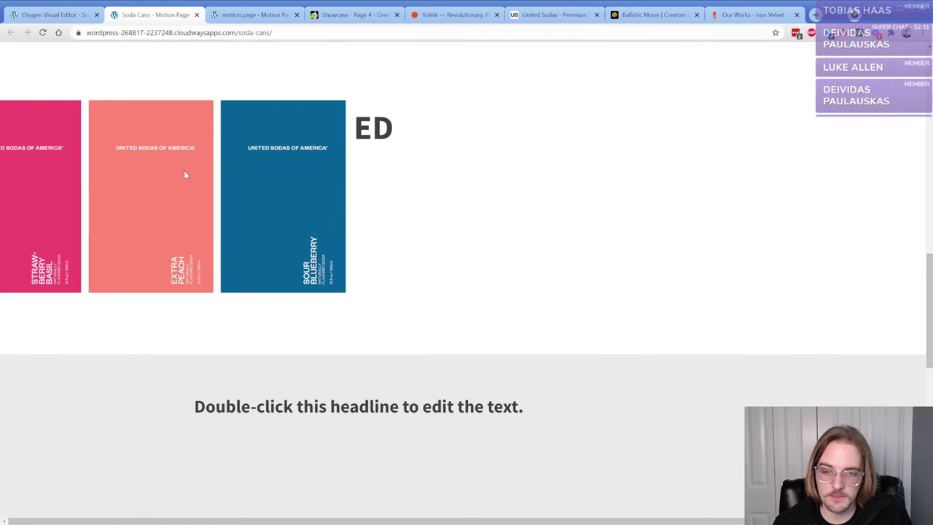
scroll(185, 175, down, 1)
scroll(185, 174, up, 2)
- Save the page in Oxygen, reload the editor and reselect the can-wrapper div in the structure
key(ctrl+shift+Tab)
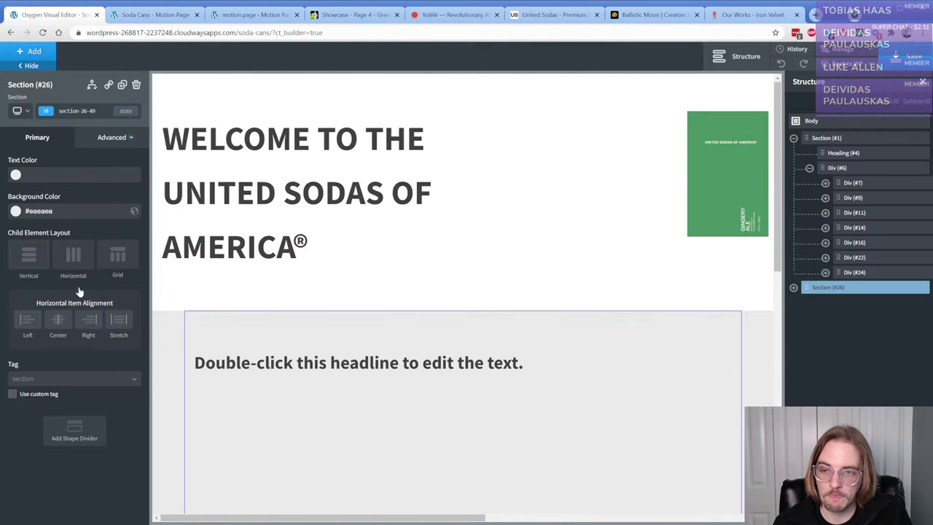
click(836, 167)
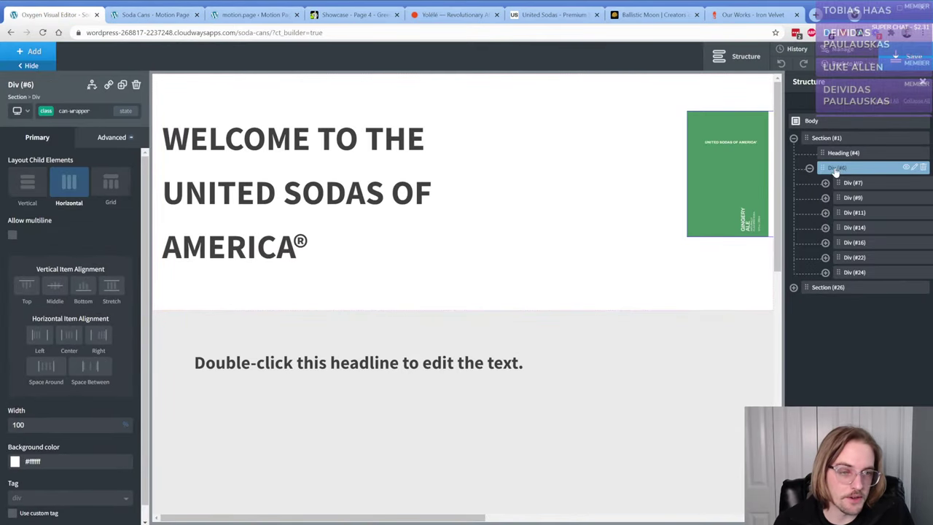
click(904, 64)
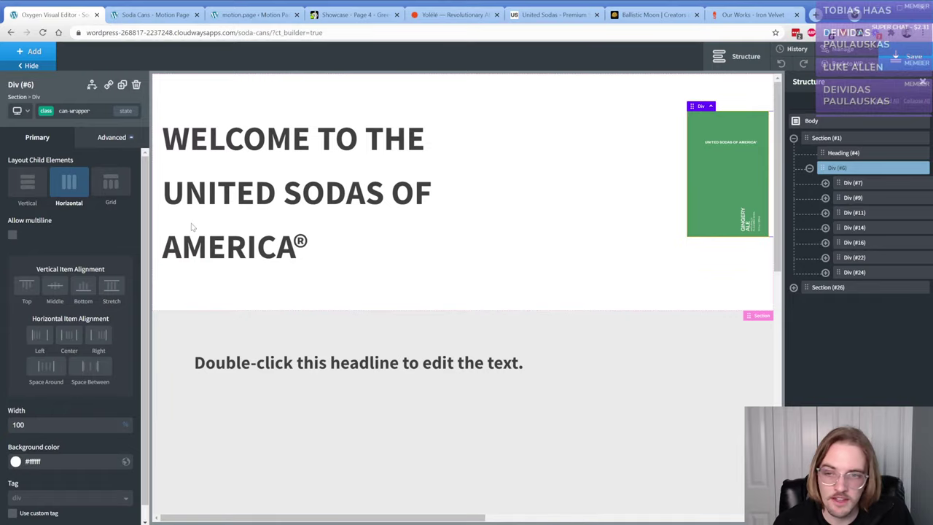
click(42, 32)
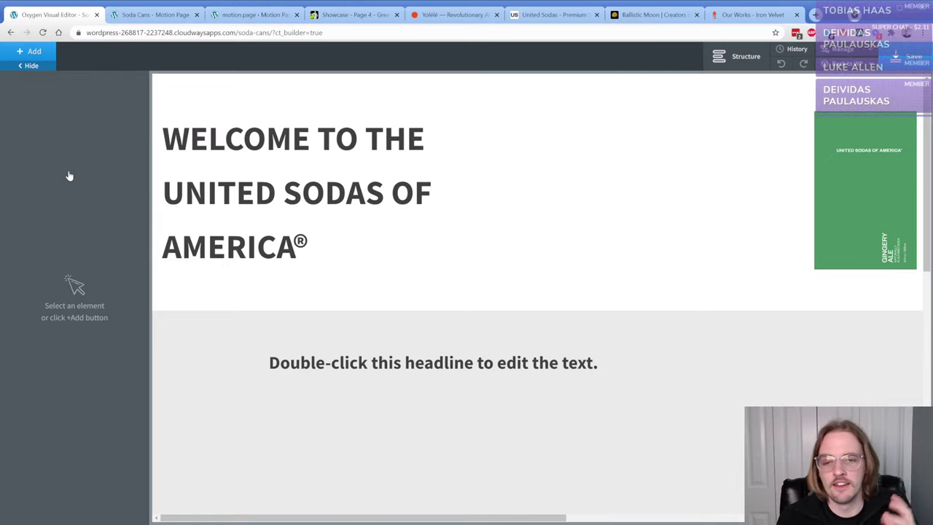
click(740, 56)
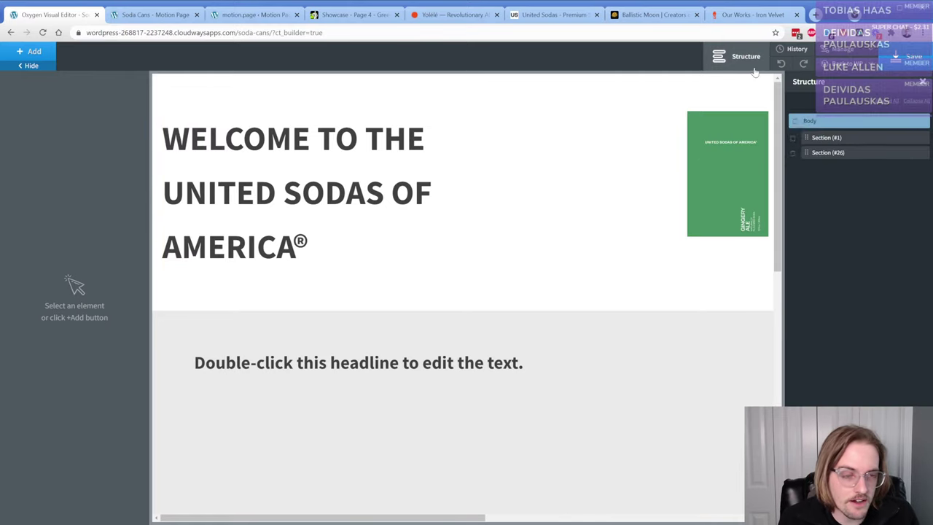
click(751, 151)
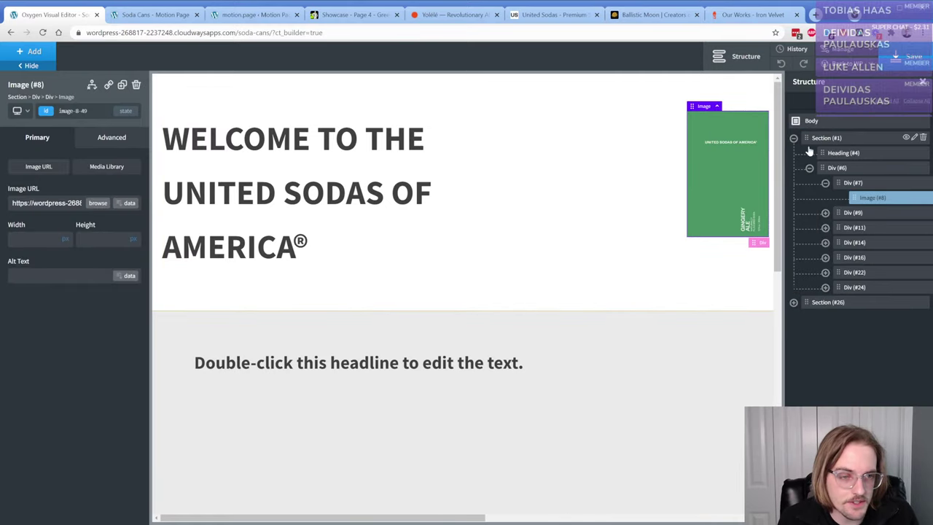
click(837, 170)
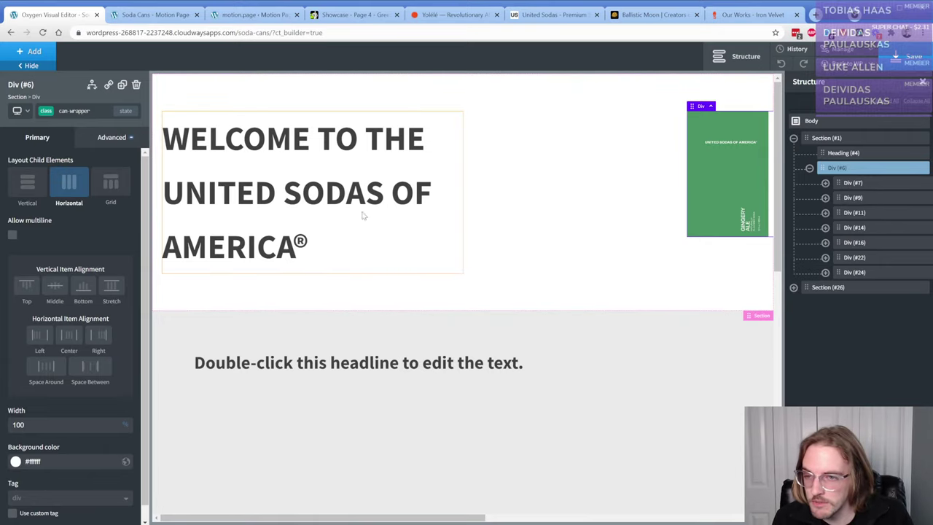
- Remove the absolute position from the can-wrapper div's layout and save the page
click(109, 137)
click(79, 215)
scroll(70, 333, down, 5)
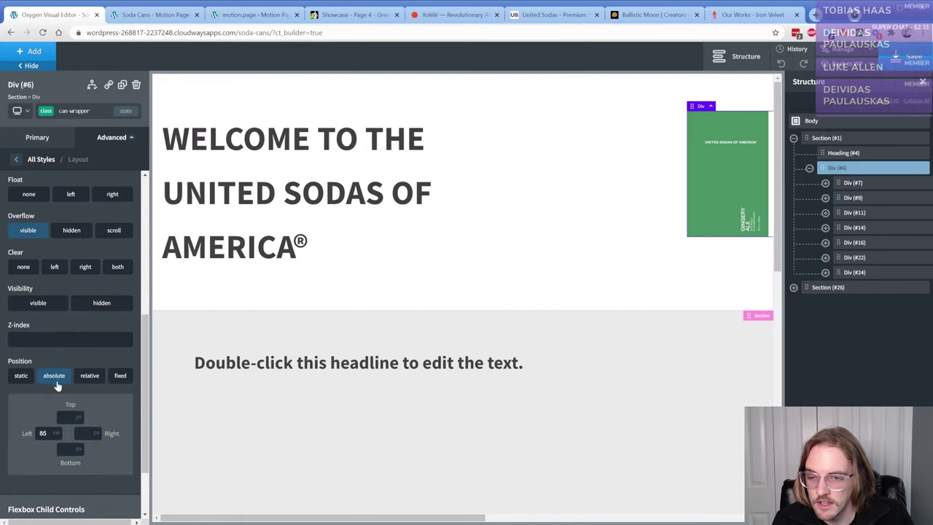
click(56, 380)
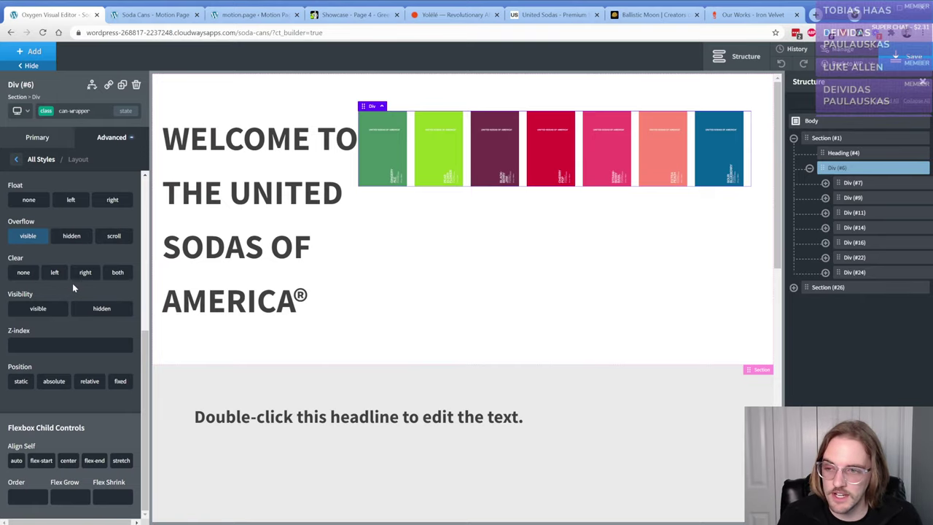
key(ctrl+s)
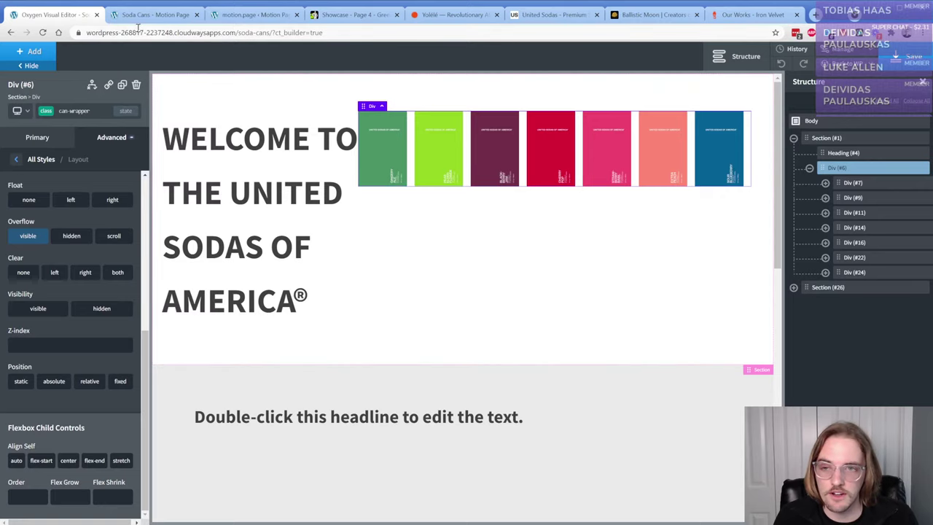
- Check the reloaded live Soda Cans page and restore the can-wrapper div's absolute position in Oxygen
click(144, 17)
click(42, 32)
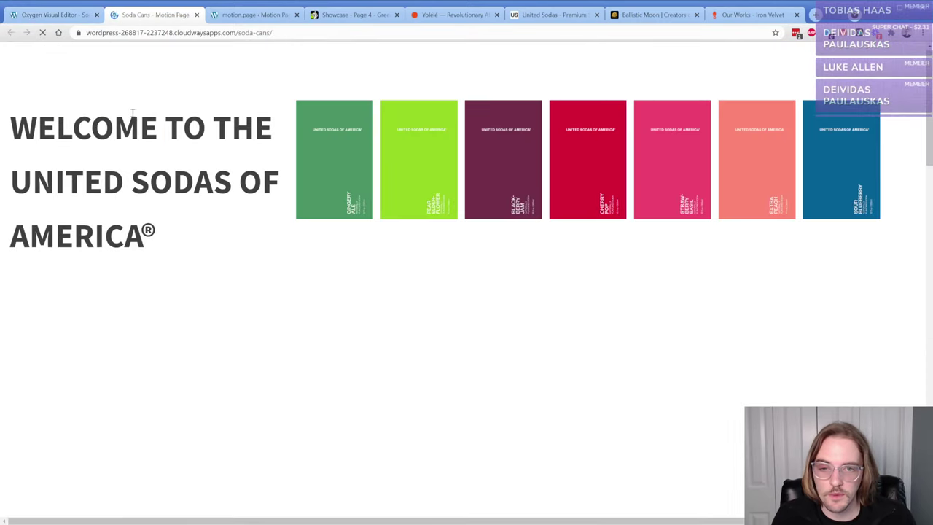
scroll(167, 105, down, 3)
scroll(167, 106, up, 3)
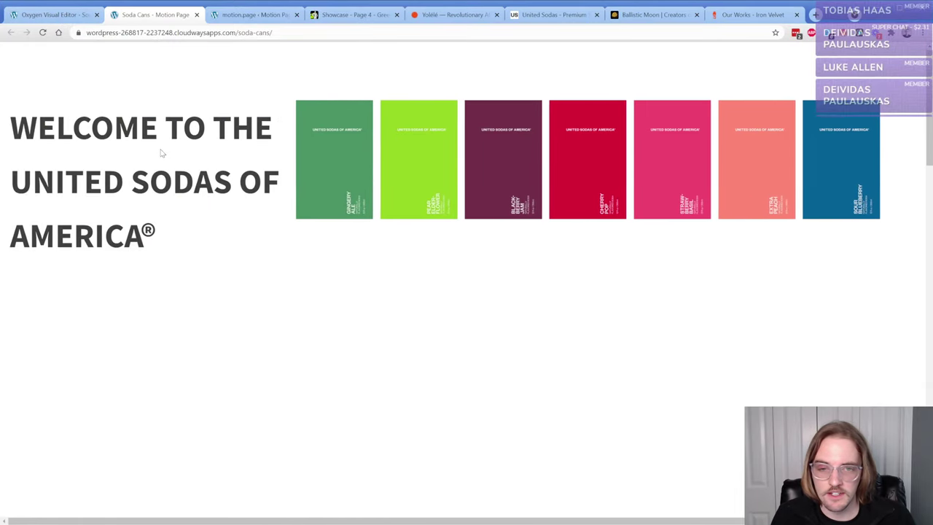
click(64, 15)
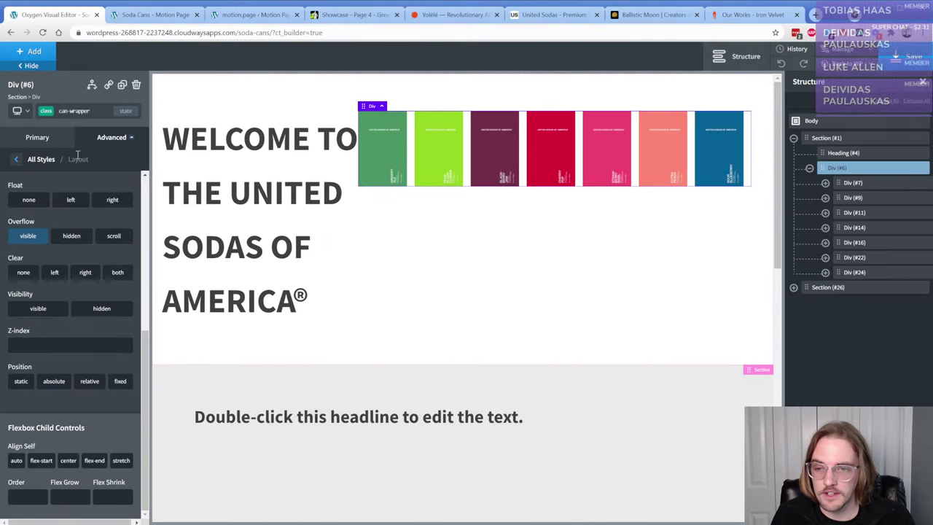
click(51, 379)
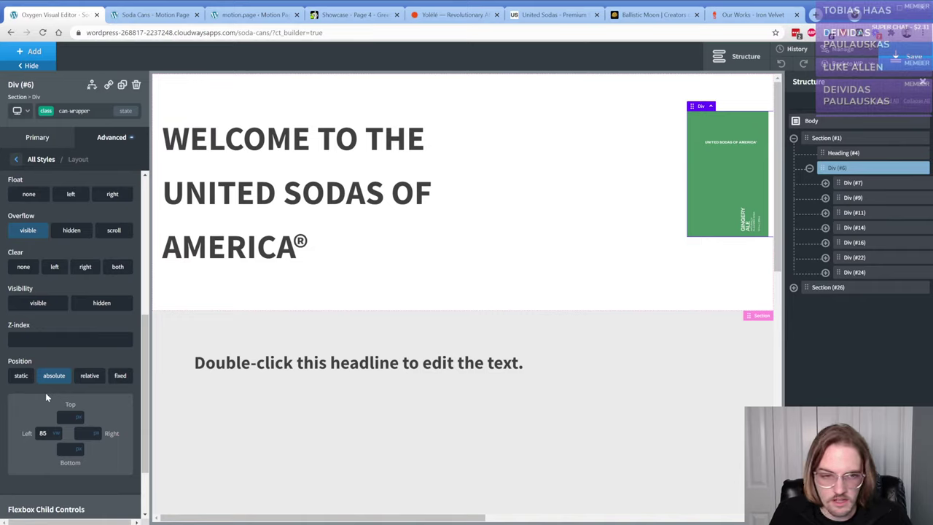
- Set the position of the section containing the cans to relative and save the page
click(495, 237)
click(109, 138)
click(72, 215)
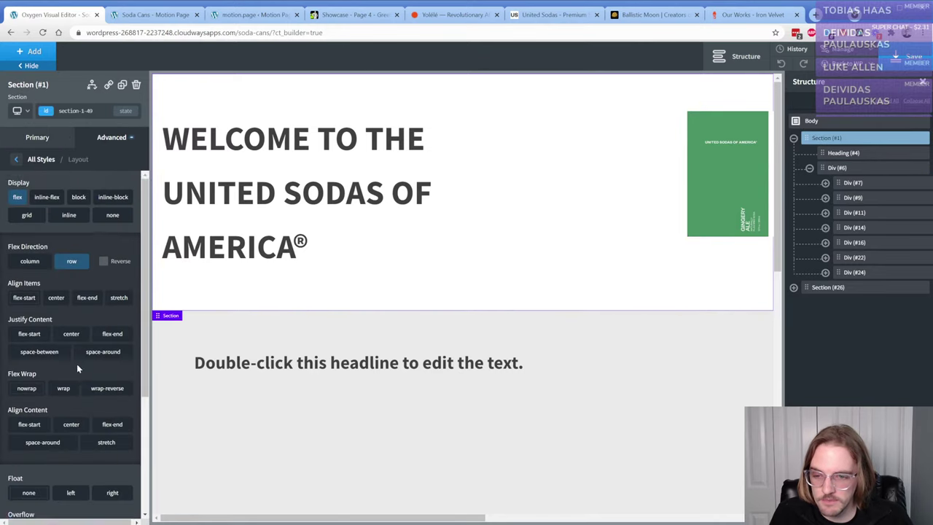
scroll(76, 364, down, 5)
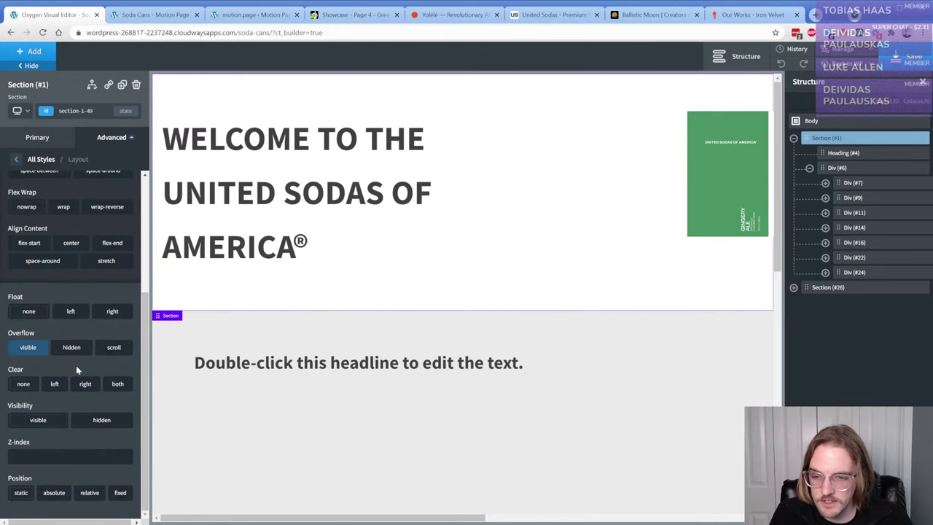
click(89, 492)
scroll(295, 269, down, 3)
scroll(296, 269, up, 3)
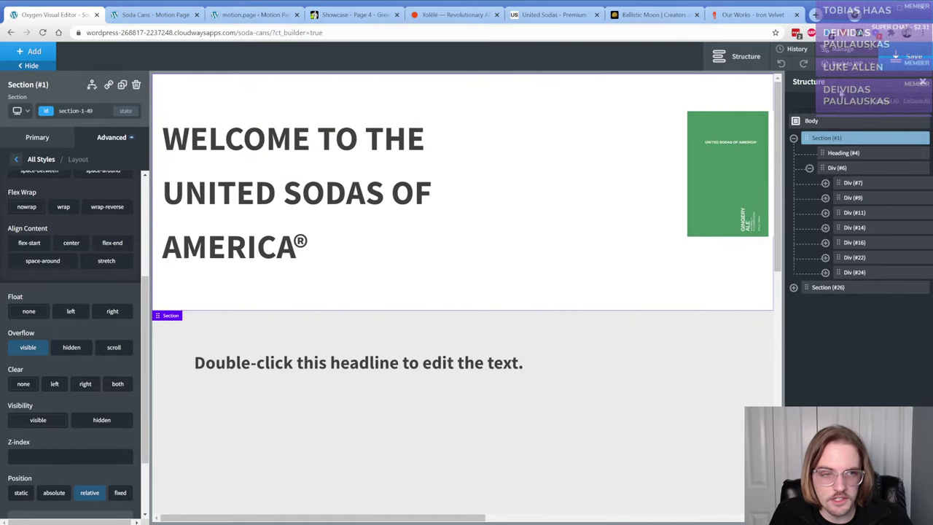
click(913, 56)
- Reload the live Soda Cans page and test the can scroll animation down to the grey section
click(154, 15)
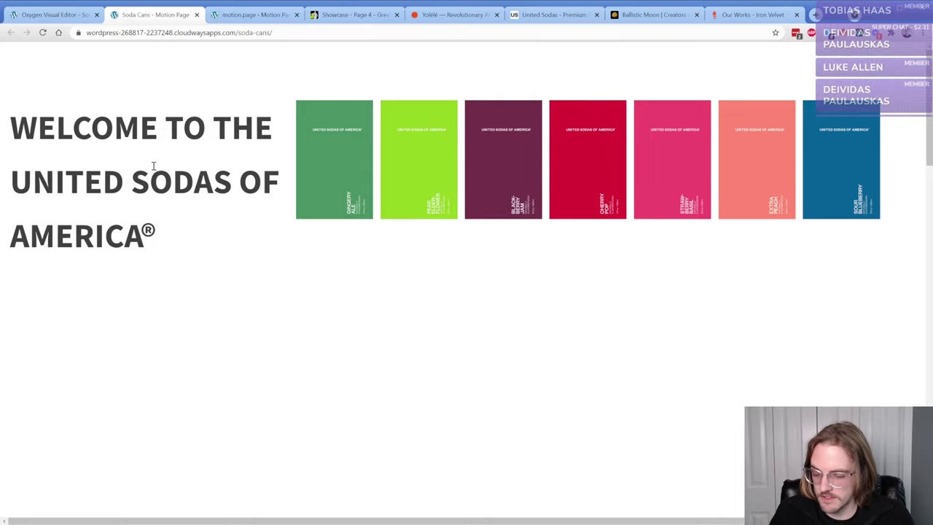
key(F5)
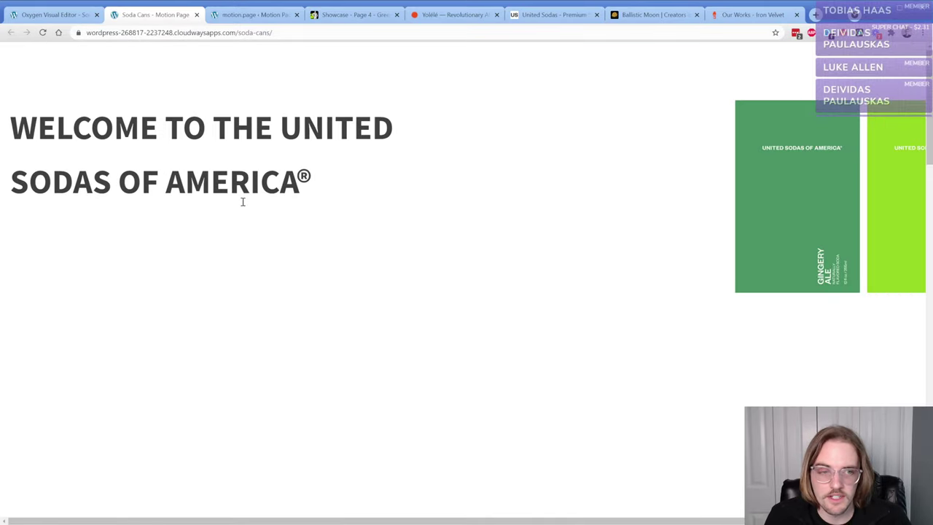
scroll(240, 206, down, 10)
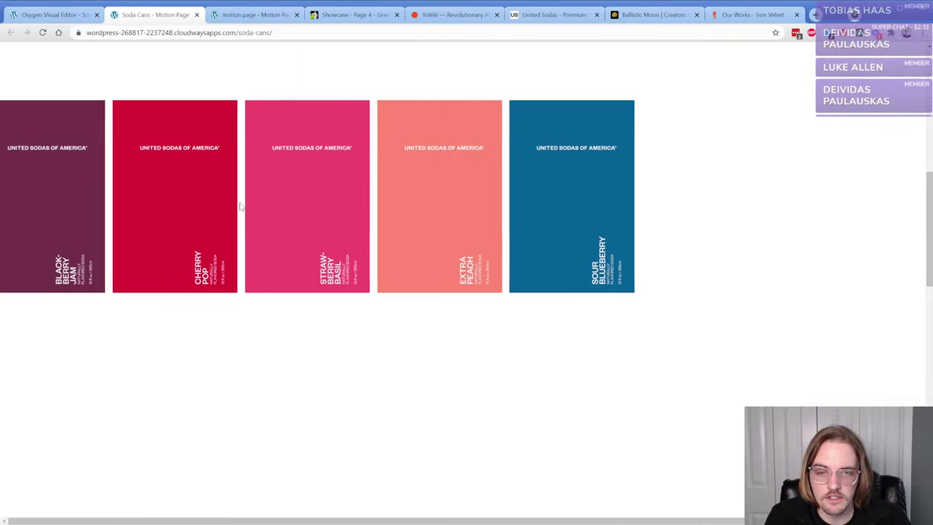
scroll(237, 206, down, 3)
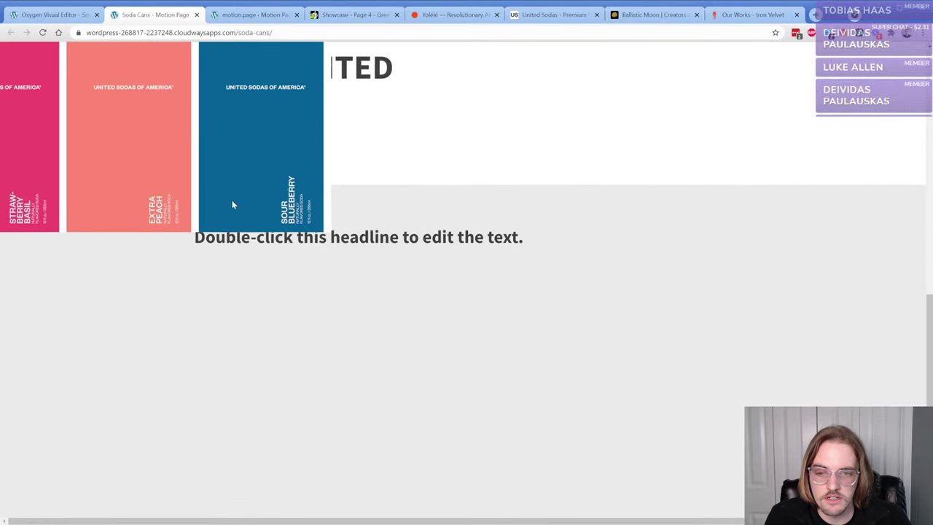
- Reload the original United Sodas site and watch its can roll animation through to the end of the cans
scroll(231, 212, up, 8)
scroll(231, 213, up, 5)
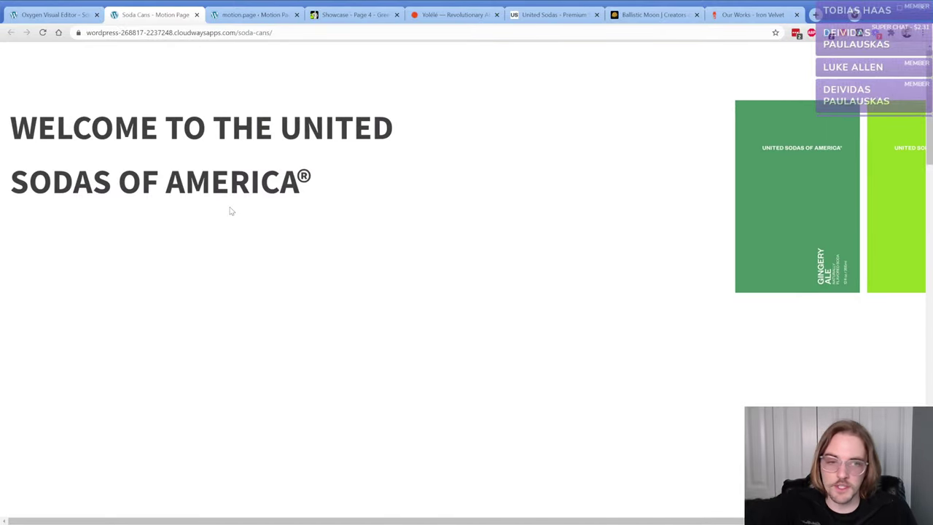
click(552, 15)
key(ctrl+r)
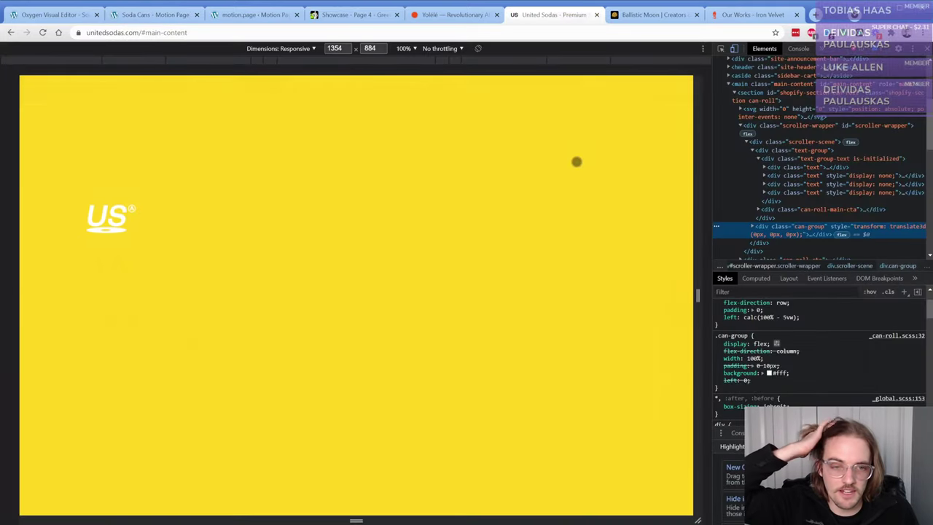
scroll(423, 279, down, 10)
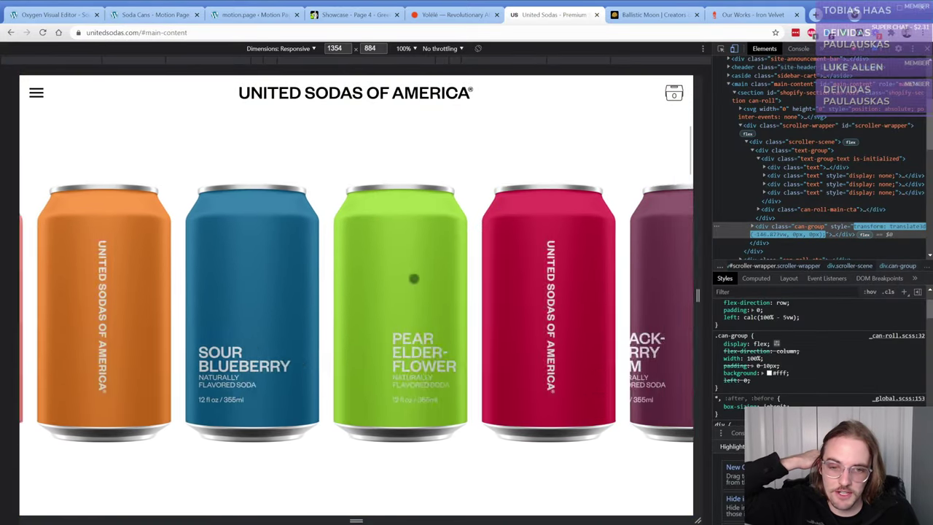
scroll(406, 271, down, 5)
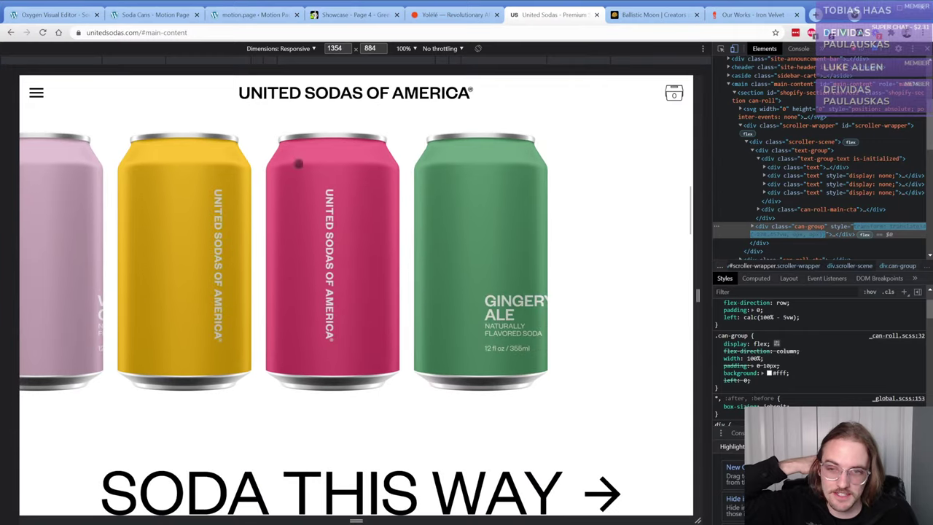
- Scroll the live Soda Cans page through the can animation to the grey section and return to the heading
click(153, 14)
scroll(323, 193, down, 10)
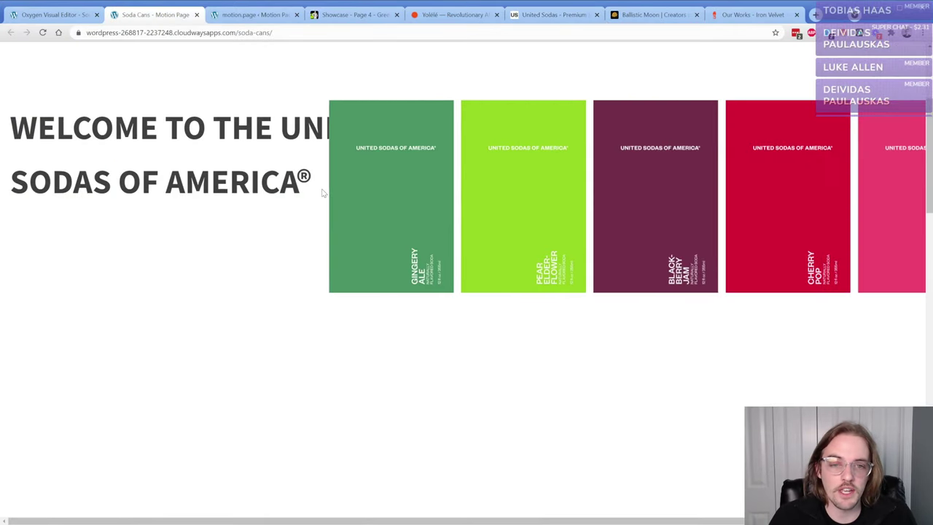
scroll(323, 193, down, 8)
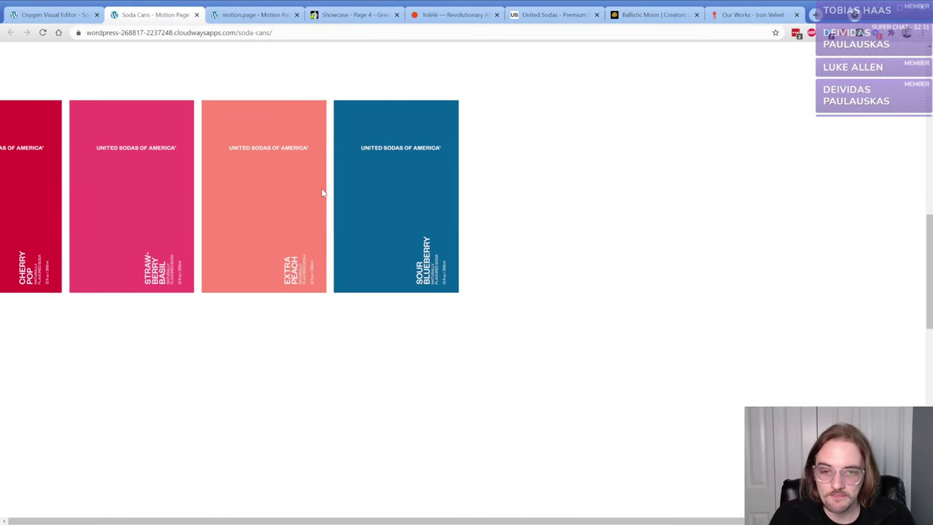
scroll(321, 194, down, 3)
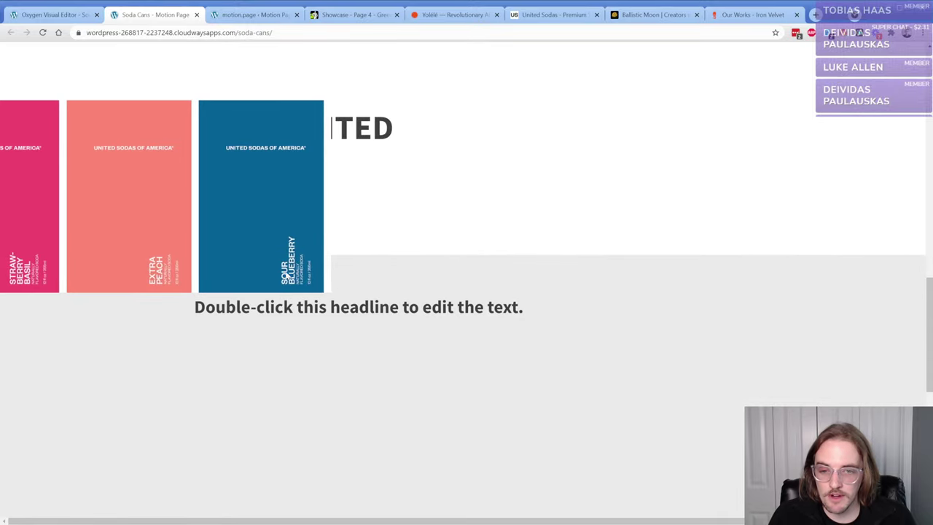
scroll(351, 231, down, 5)
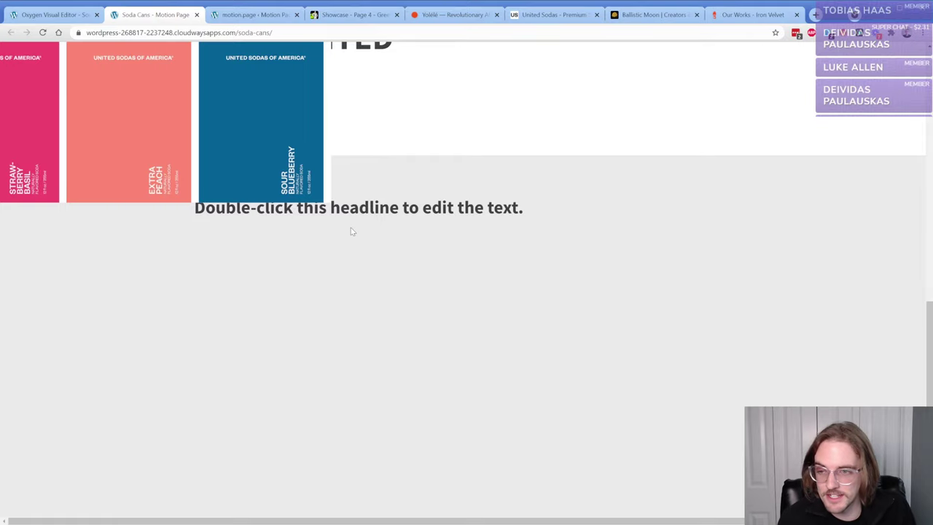
scroll(350, 231, up, 15)
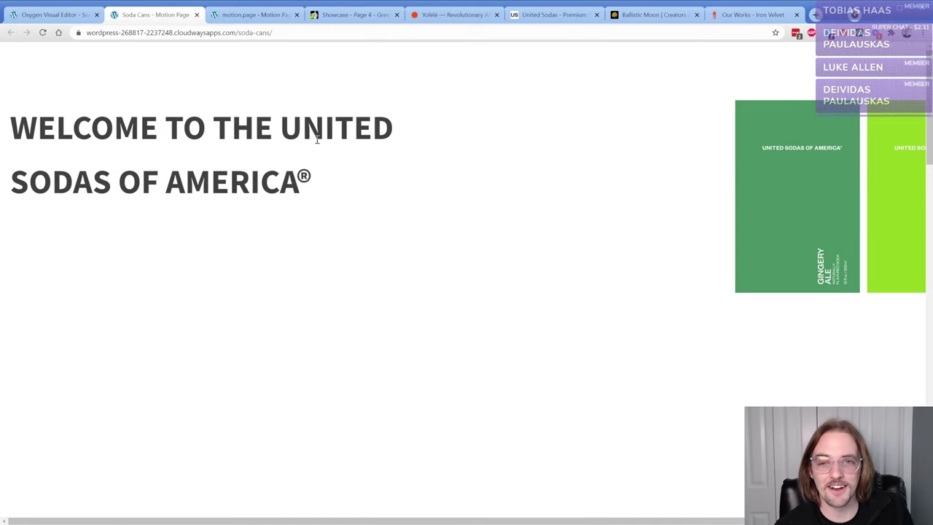
- Open the WordPress Pages list in a new tab and view the live Bubka page
click(54, 14)
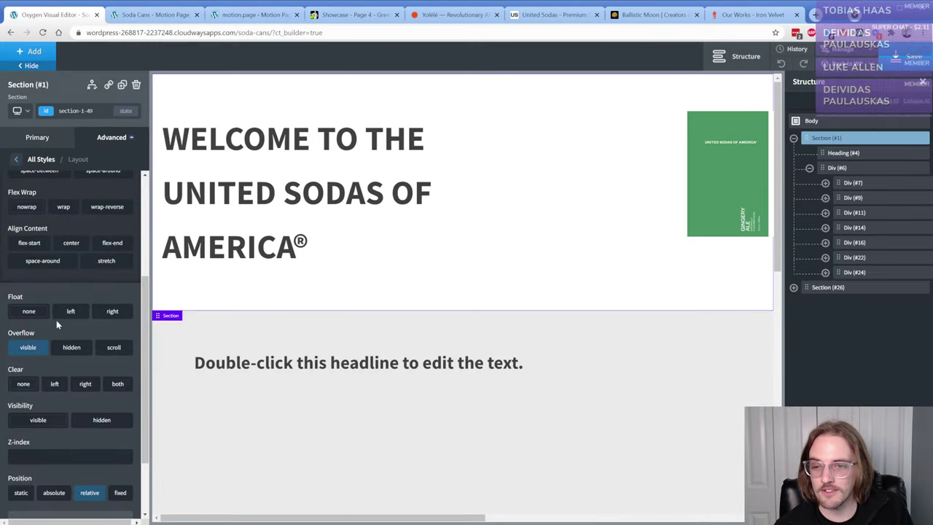
click(131, 17)
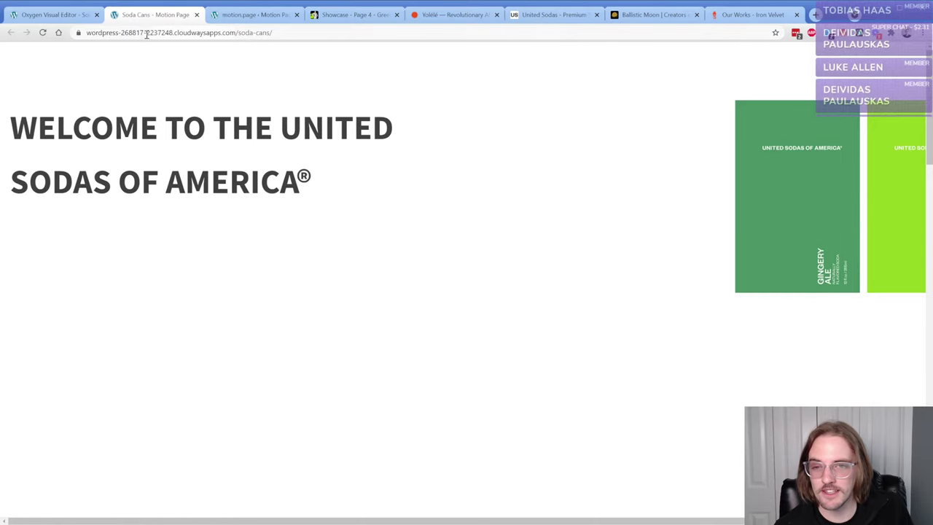
click(240, 15)
click(16, 514)
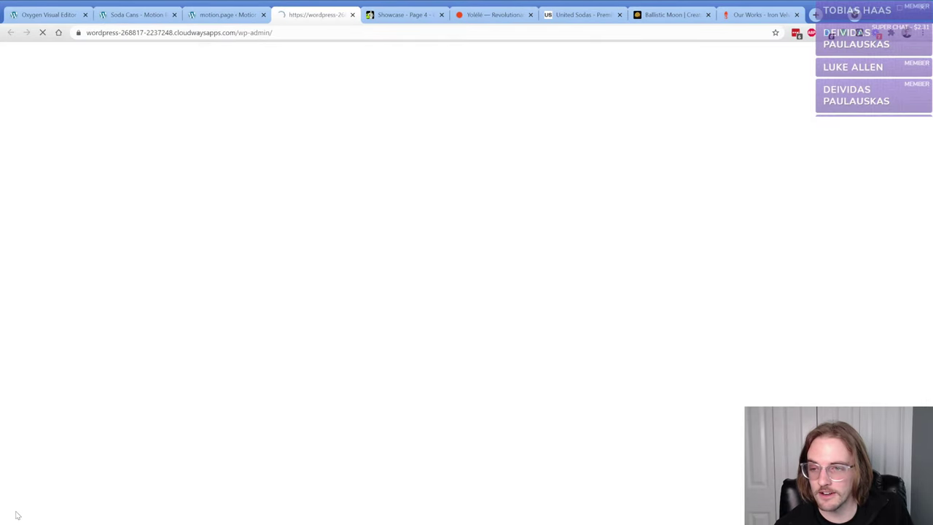
click(37, 151)
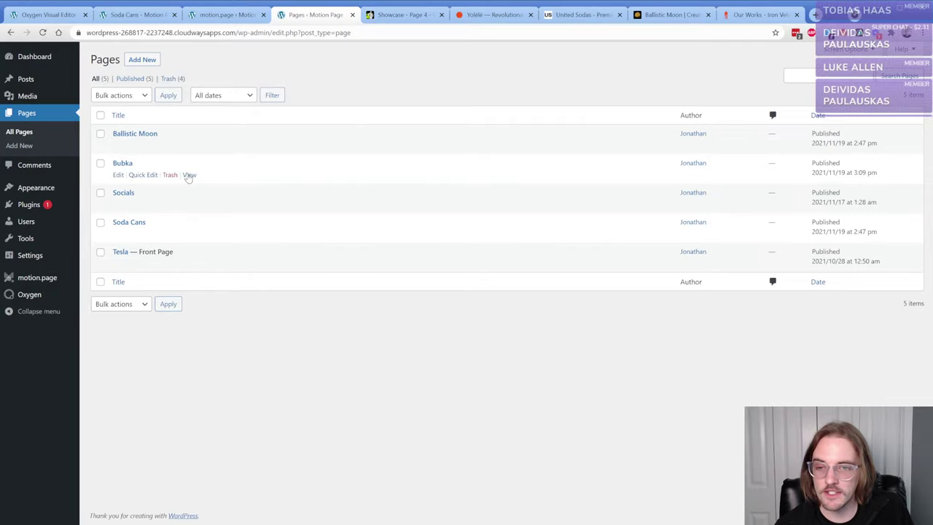
middle_click(188, 175)
click(351, 16)
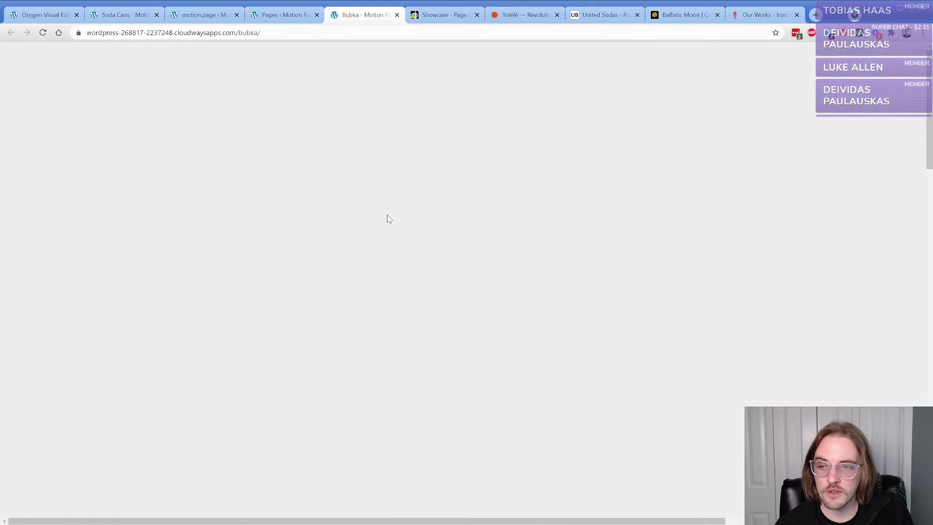
- Examine the scroll-driven text and highlight animation on the Bubka page, close the Bubka and Pages tabs, and return to Motion.page
scroll(388, 219, down, 5)
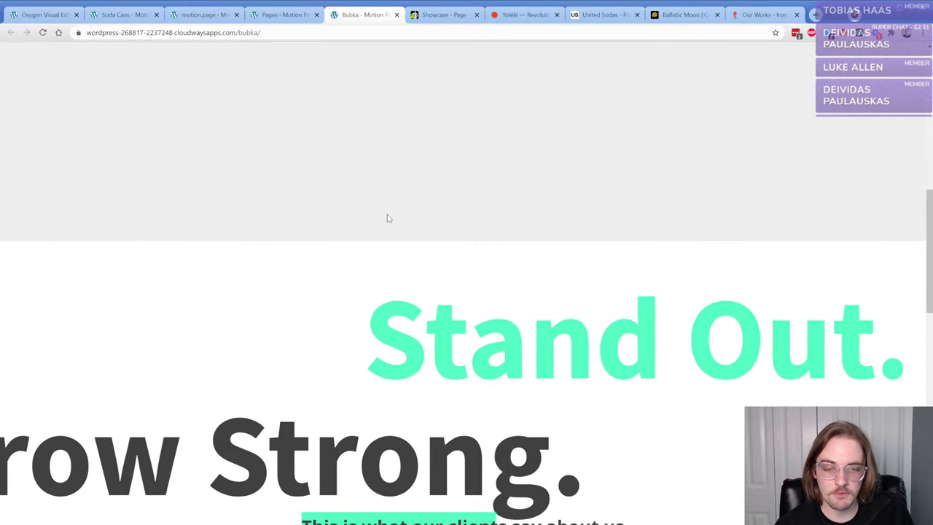
scroll(388, 219, down, 5)
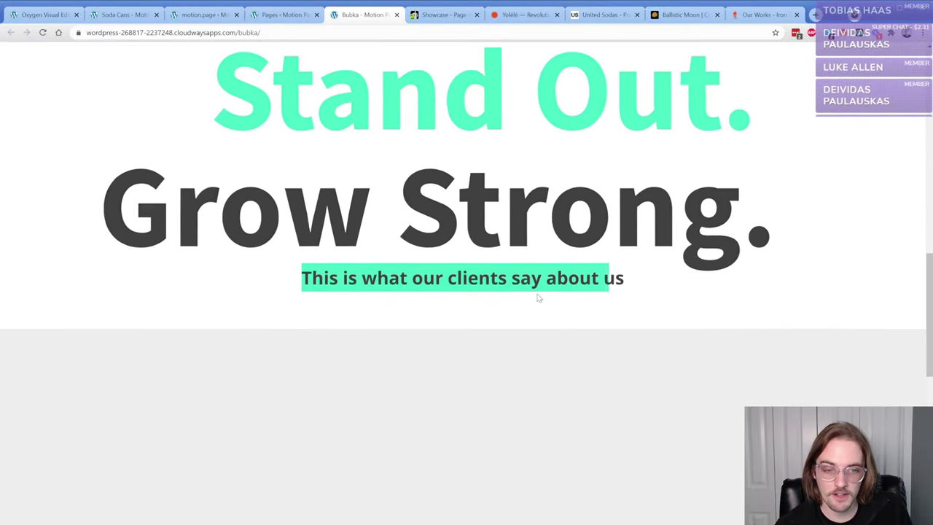
scroll(577, 260, up, 5)
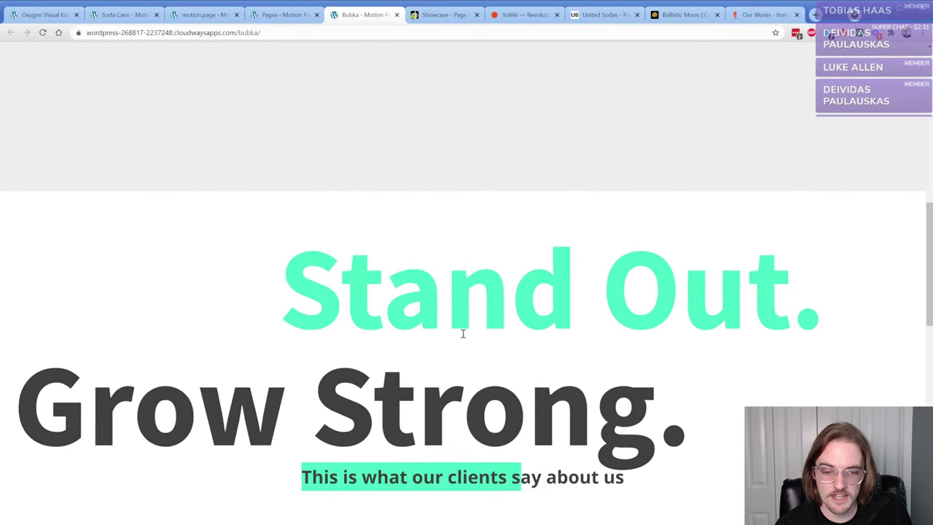
scroll(462, 333, down, 3)
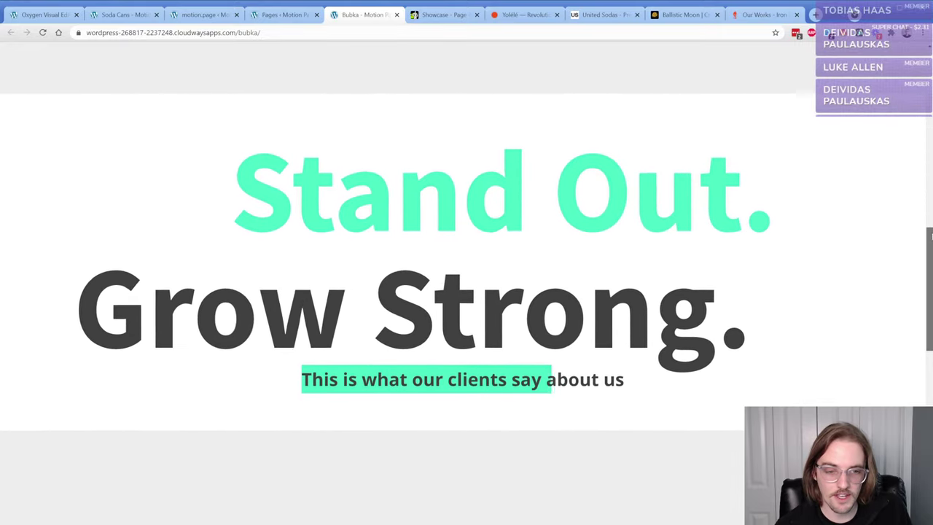
mouse_move(930, 236)
mouse_down()
mouse_move(931, 203)
mouse_move(930, 240)
mouse_up()
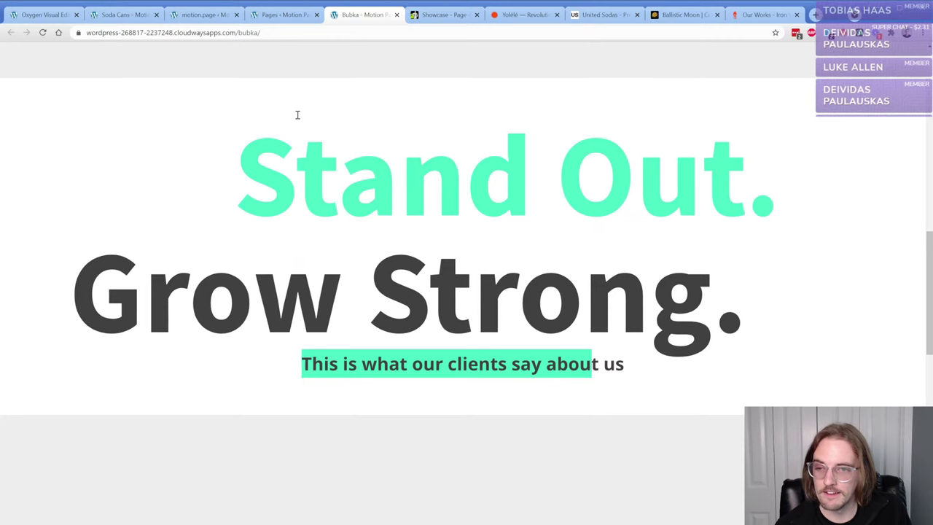
click(286, 15)
click(316, 14)
click(316, 14)
click(195, 14)
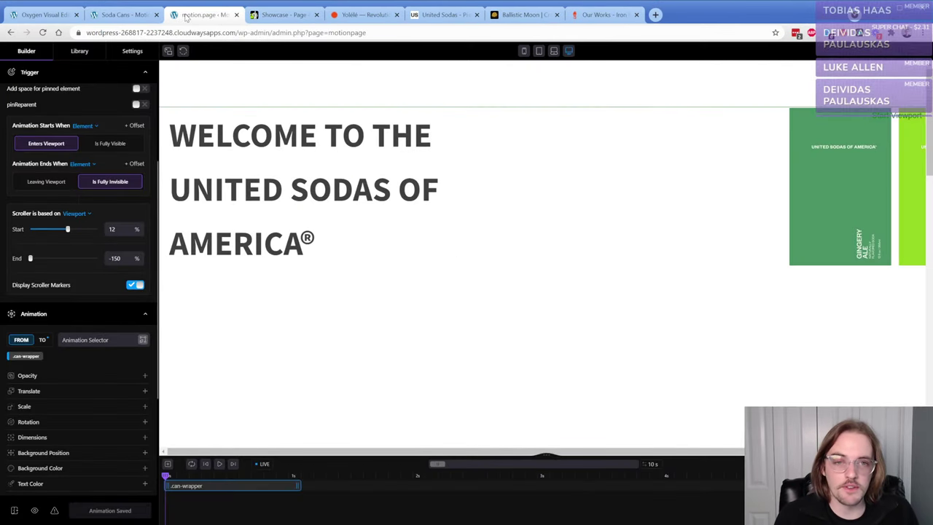
- Recheck the horizontal can movement on the live Soda Cans page and return to its start
click(639, 15)
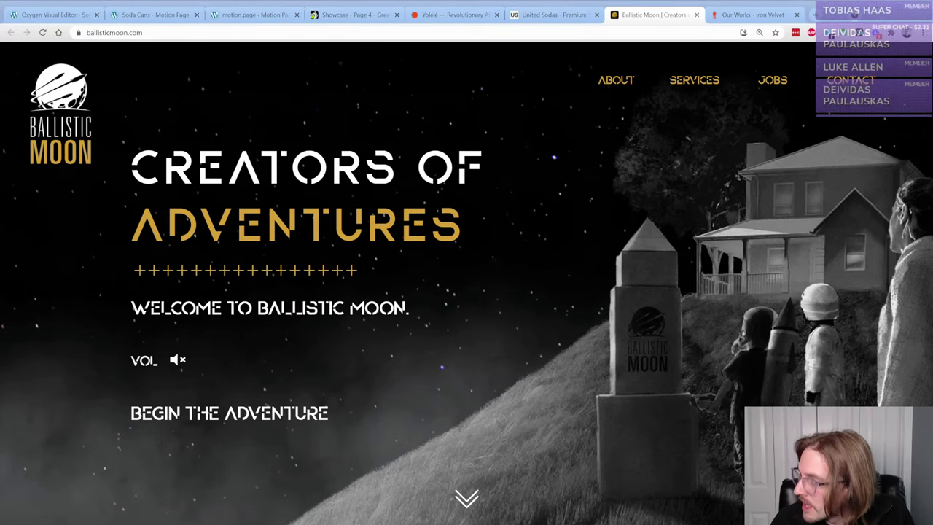
click(247, 21)
click(159, 22)
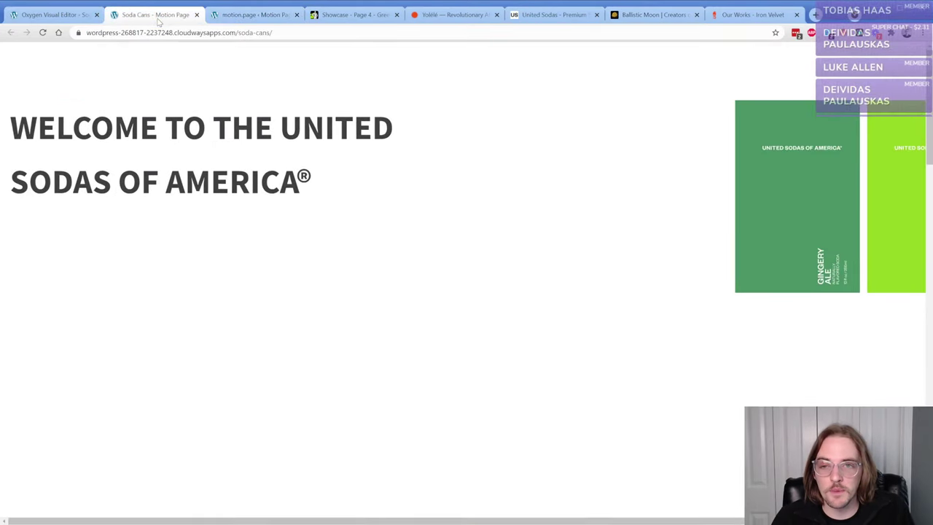
scroll(290, 197, down, 10)
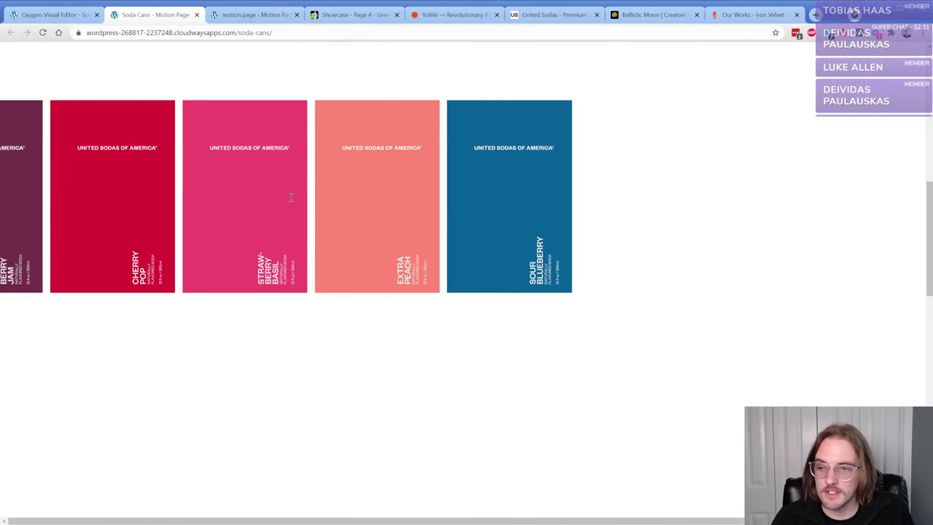
scroll(284, 188, up, 10)
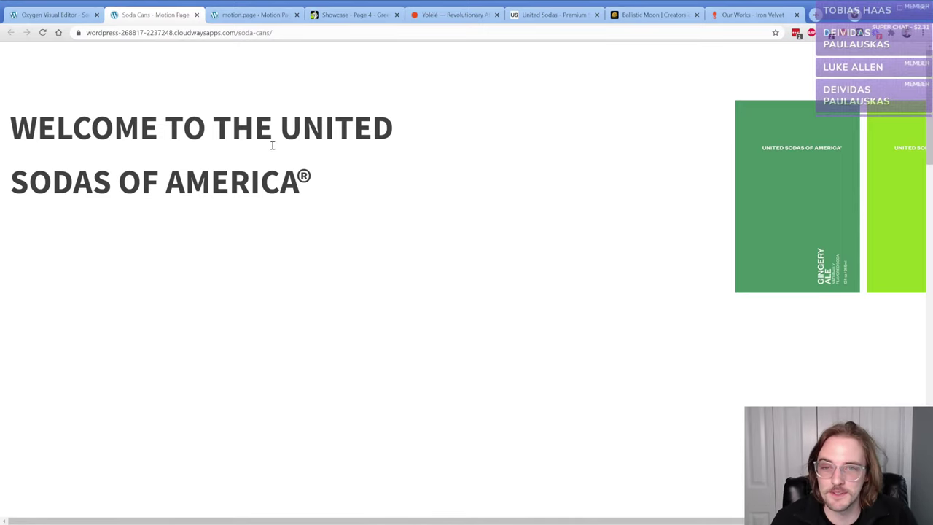
- Review the ScrollTrigger settings of the Soda Cans New animation in Motion.page
click(55, 17)
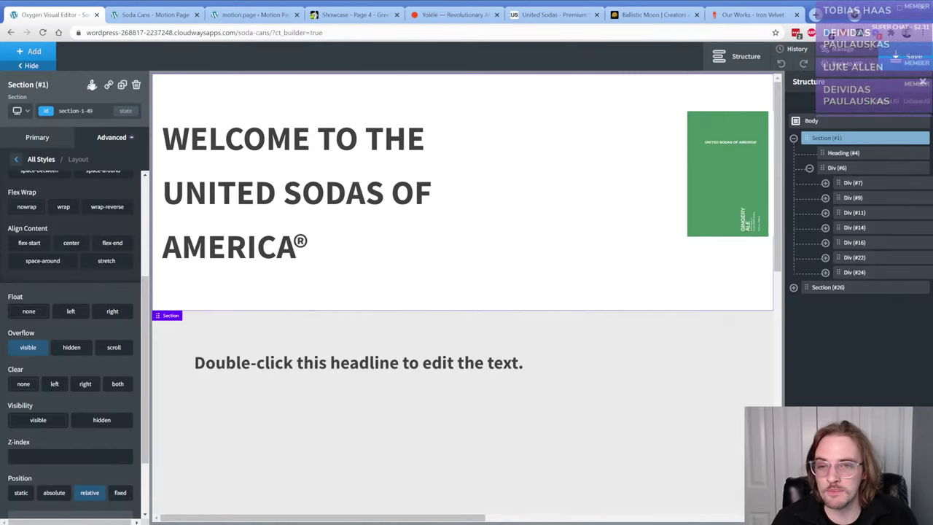
click(230, 19)
scroll(68, 272, up, 3)
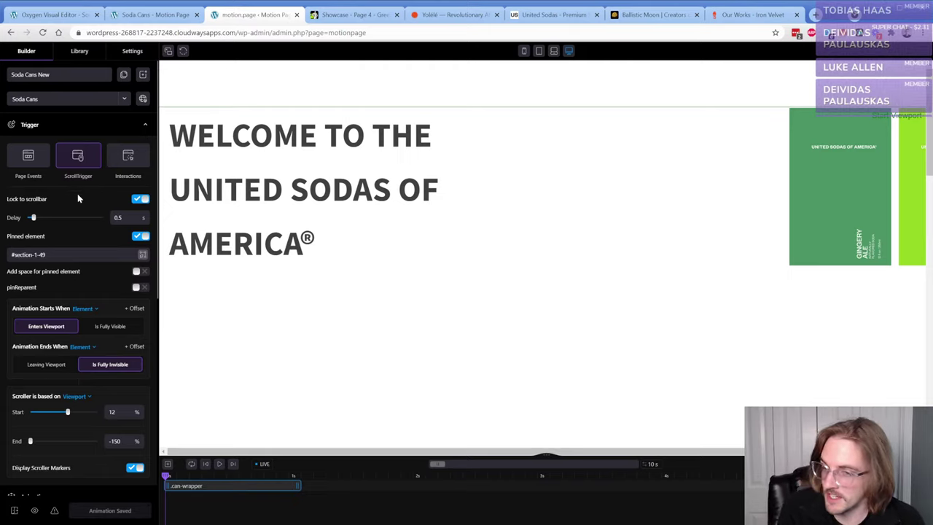
mouse_move(80, 195)
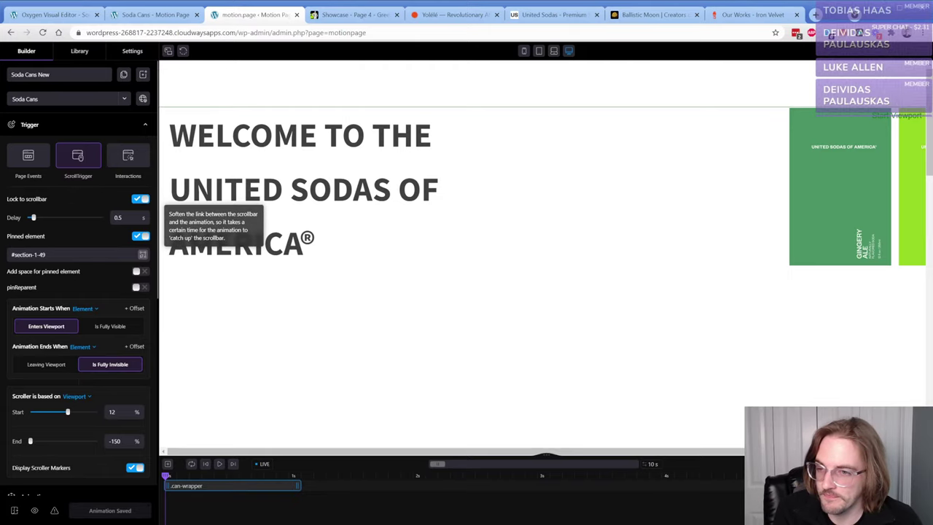
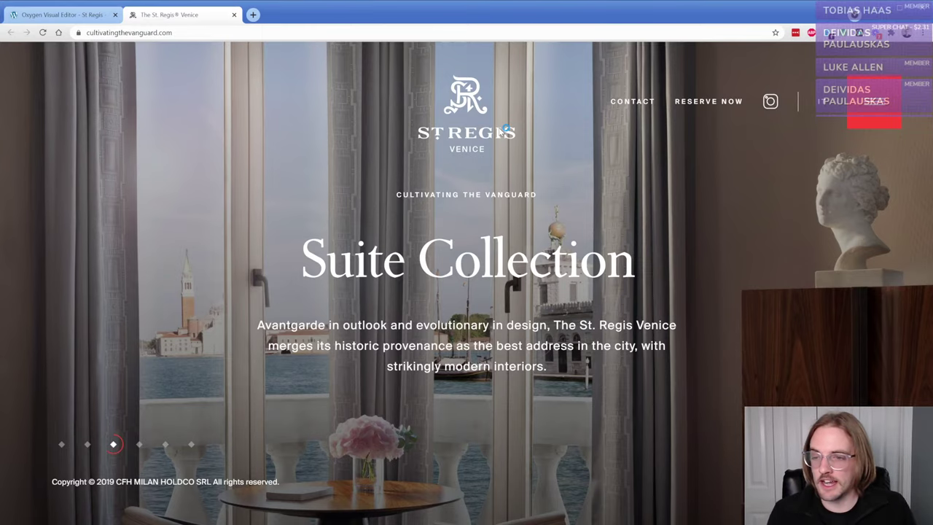
- In Oxygen, replace the St. Regis logo image with an uploaded st-regis-black.png and set its width to 100 px
click(60, 15)
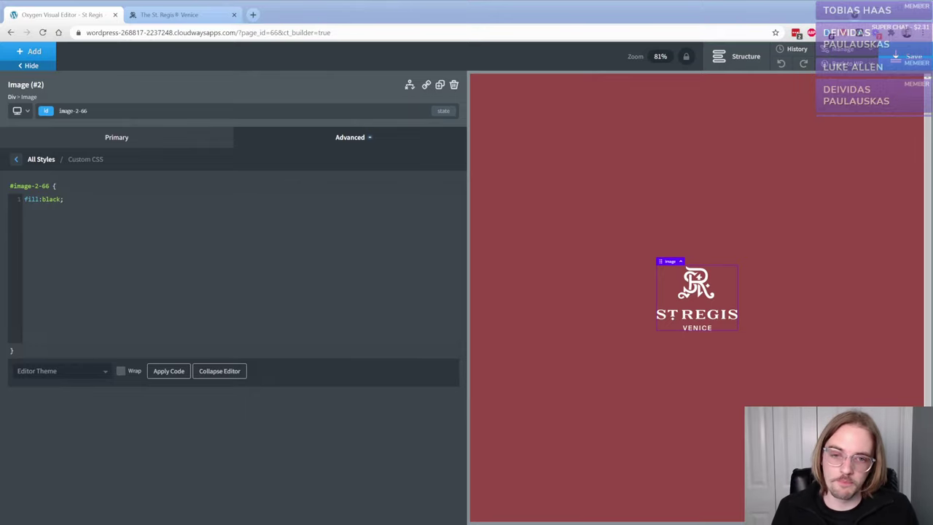
click(167, 142)
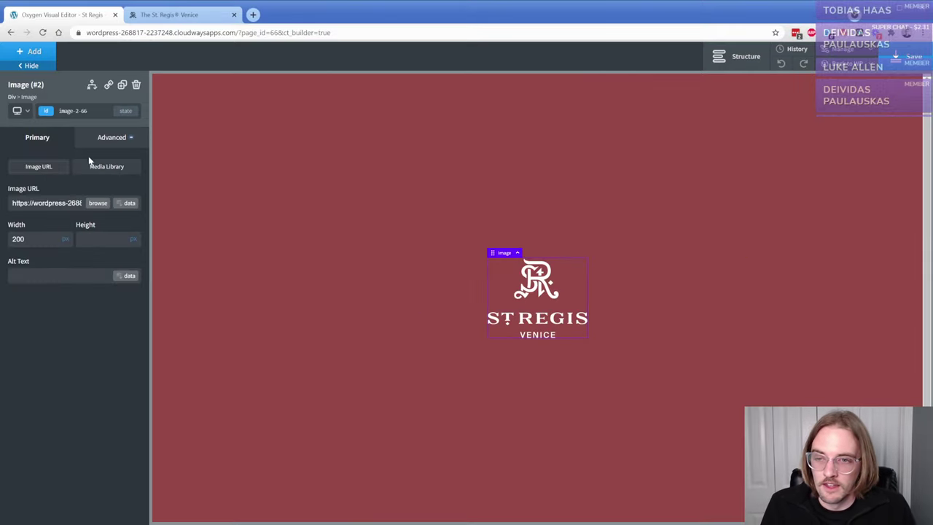
click(102, 208)
click(211, 92)
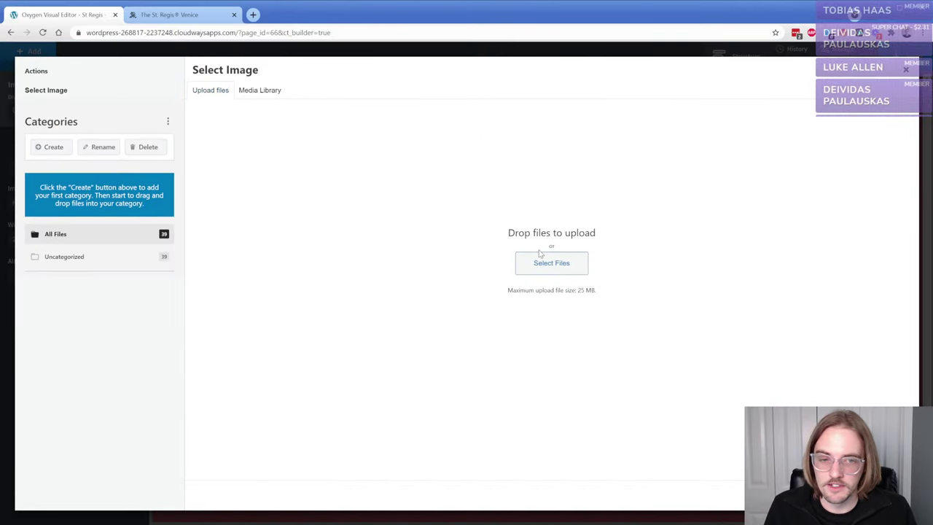
click(576, 265)
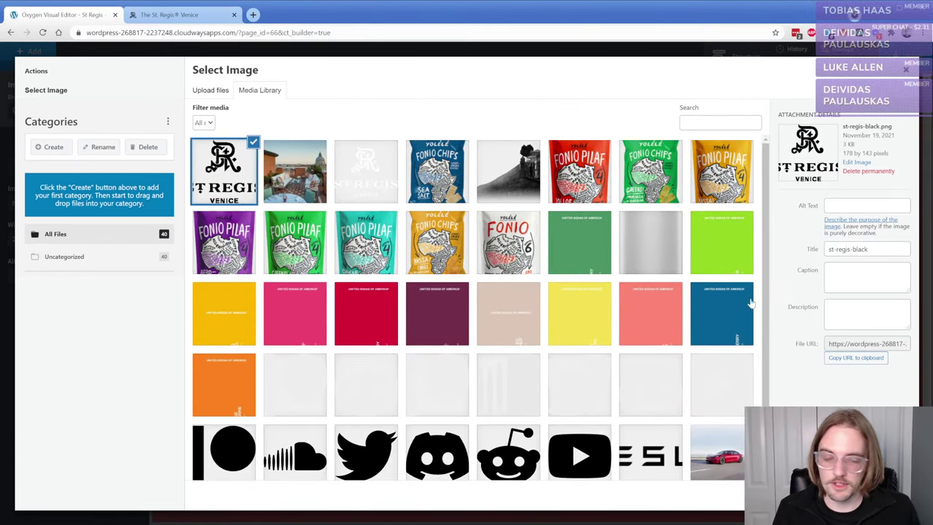
click(882, 503)
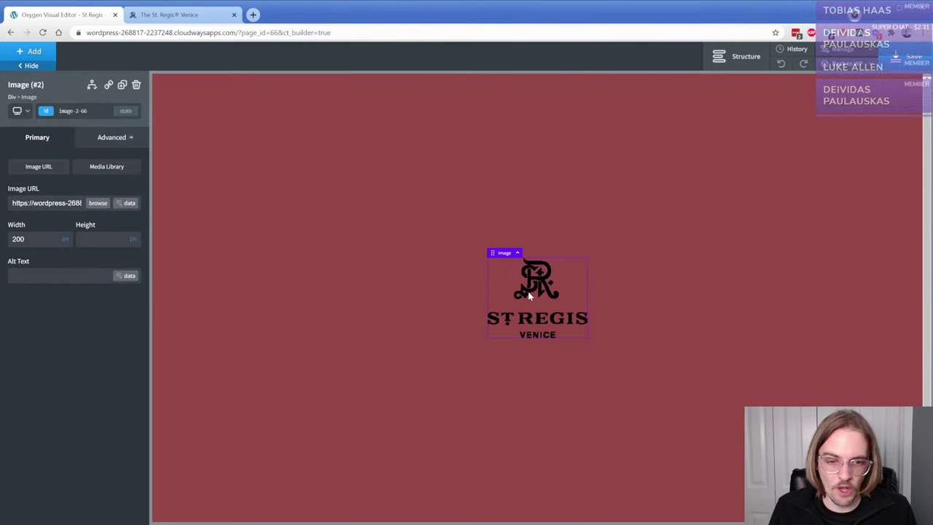
double_click(37, 239)
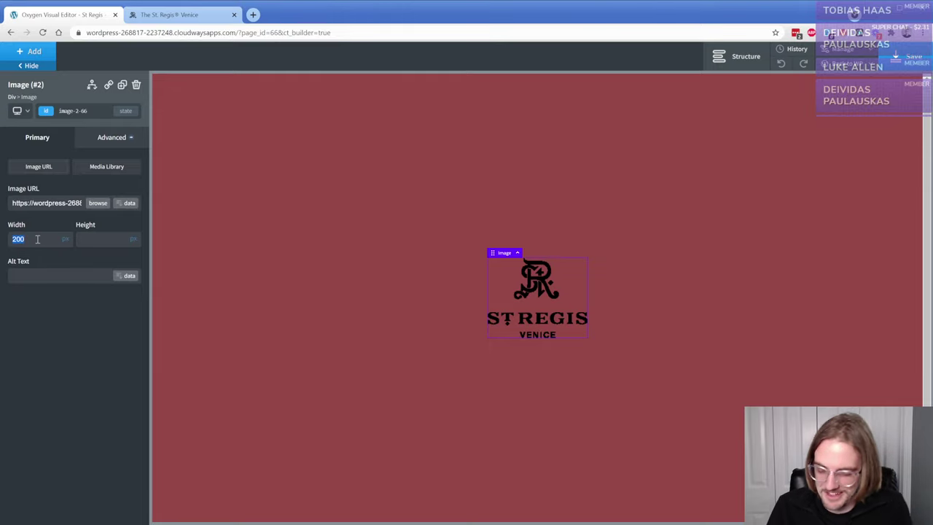
text(100)
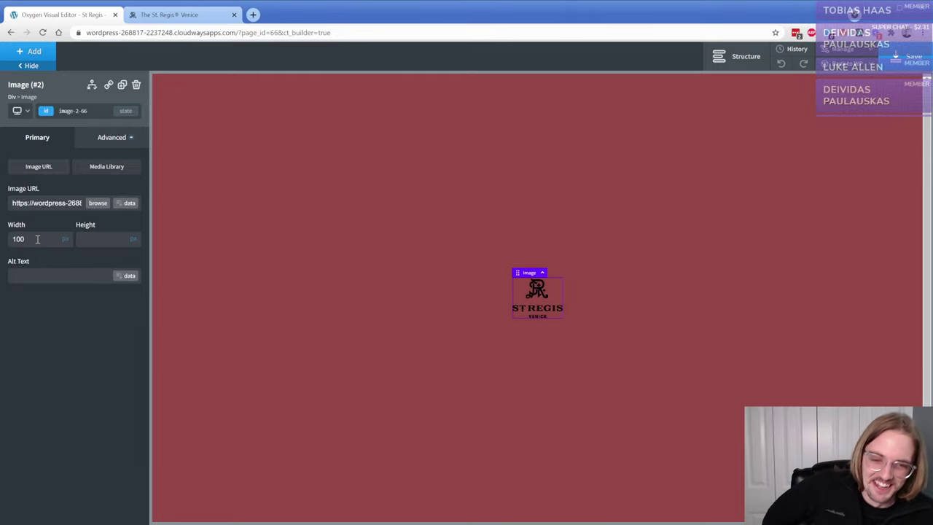
- Set the background color of the div around the St. Regis logo to #fff and expand that div in the page structure
click(323, 220)
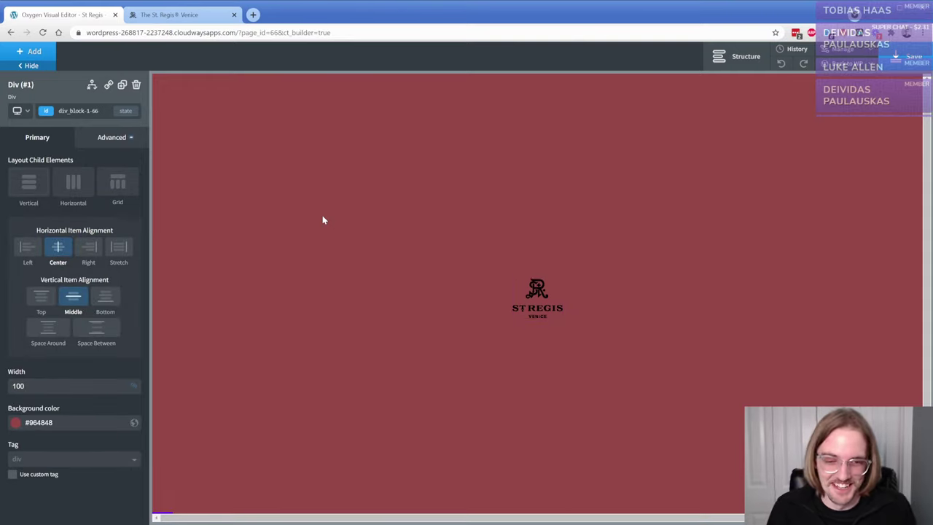
double_click(68, 422)
key(BackSpace)
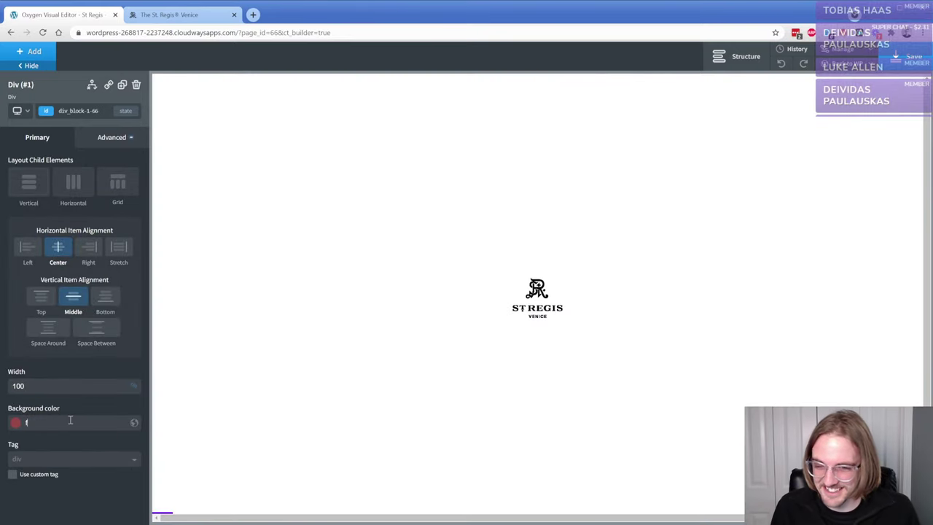
text(#fff)
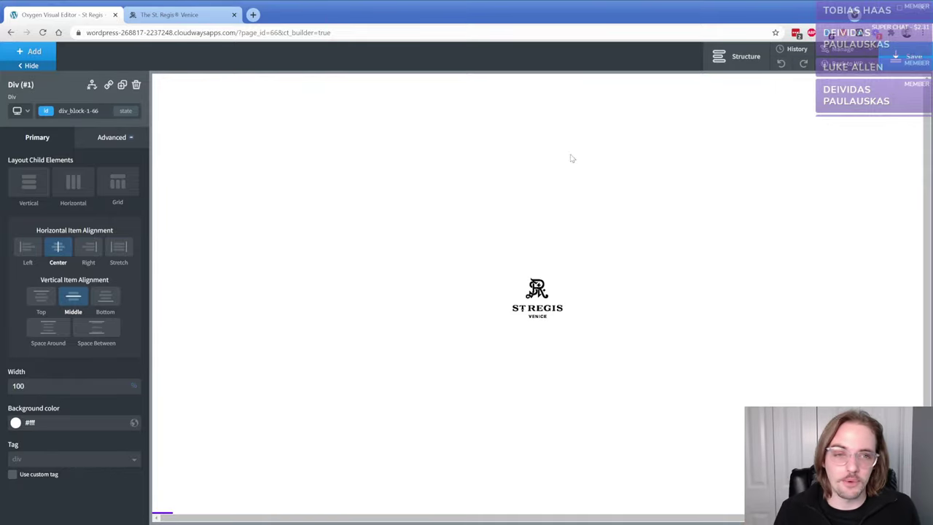
click(729, 63)
click(793, 140)
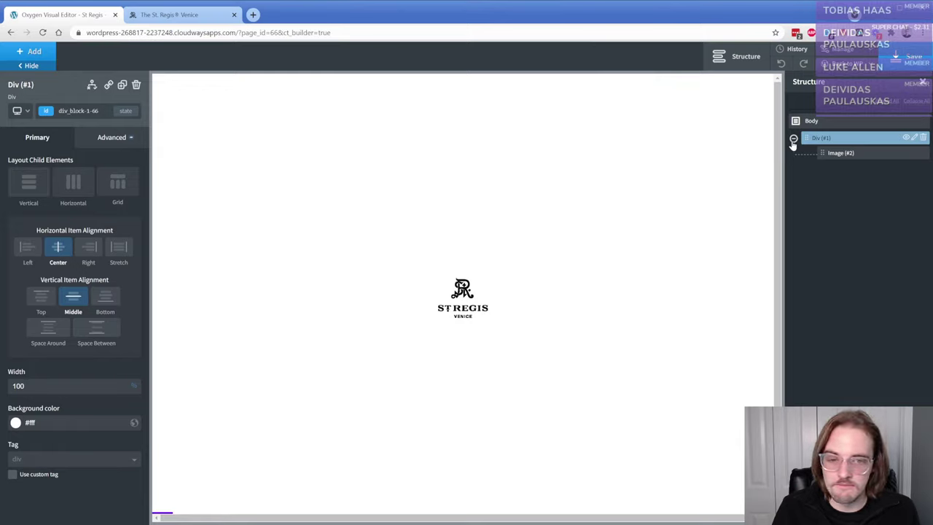
- Check the overlay menu on the St. Regis Venice reference site by opening and closing it, and return to the Oxygen editor
click(188, 14)
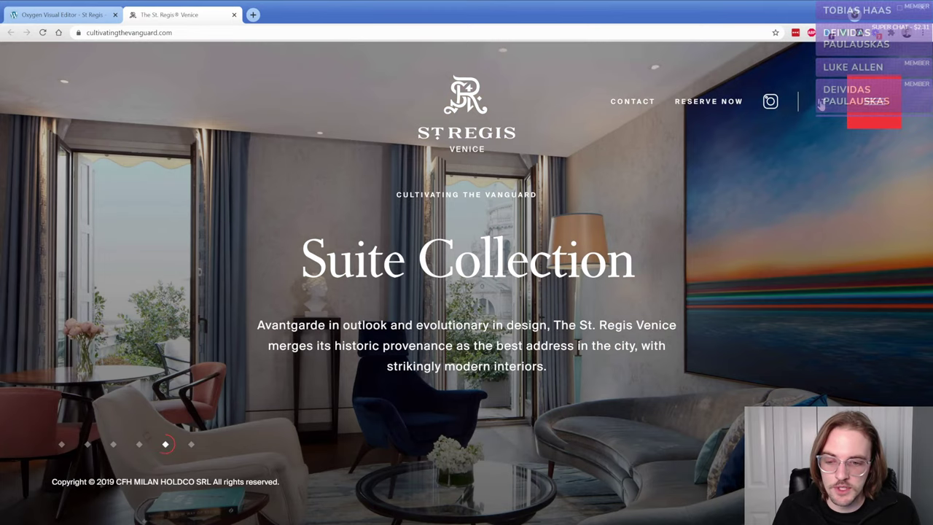
click(855, 110)
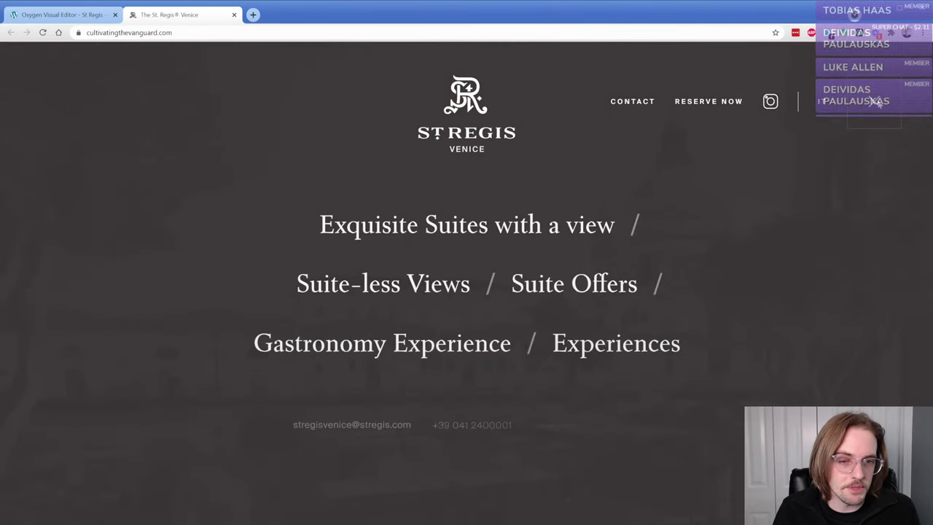
click(879, 102)
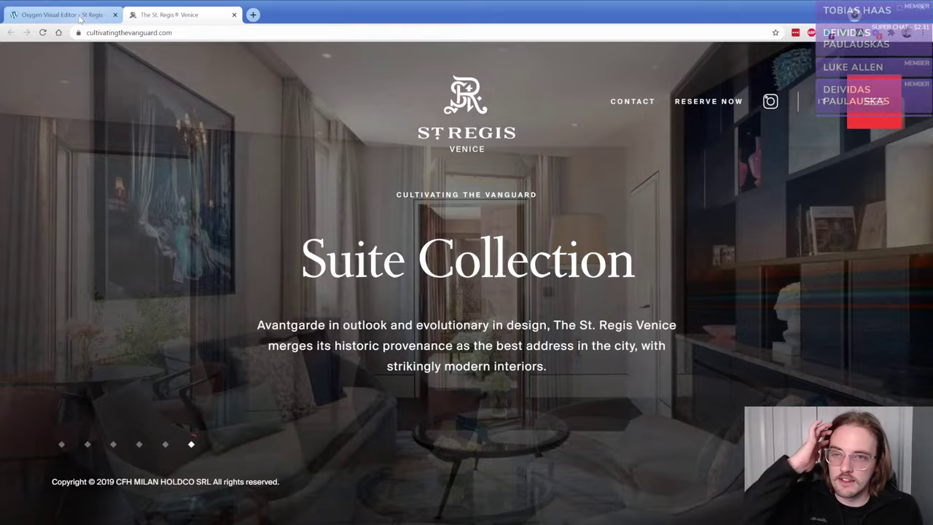
click(62, 15)
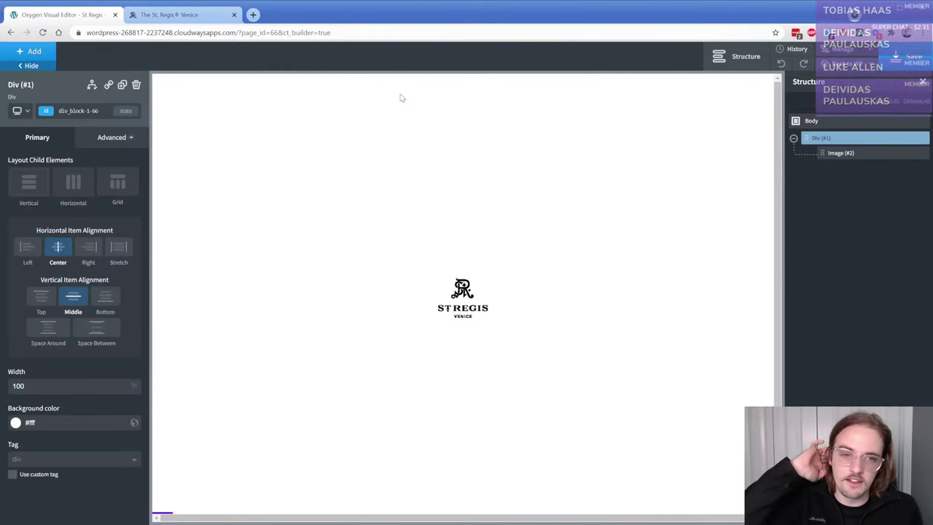
- Add a new div inside the outer div below the logo image and insert a text link into it
click(836, 156)
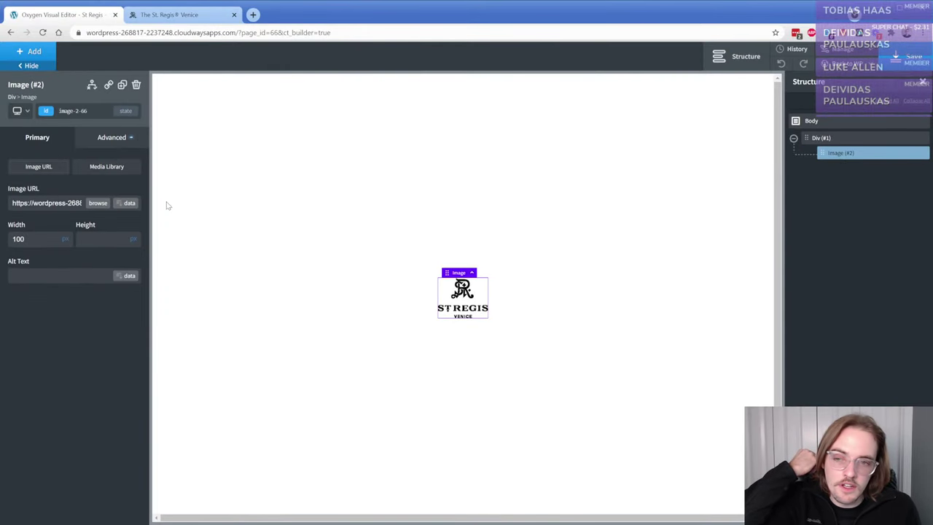
click(288, 177)
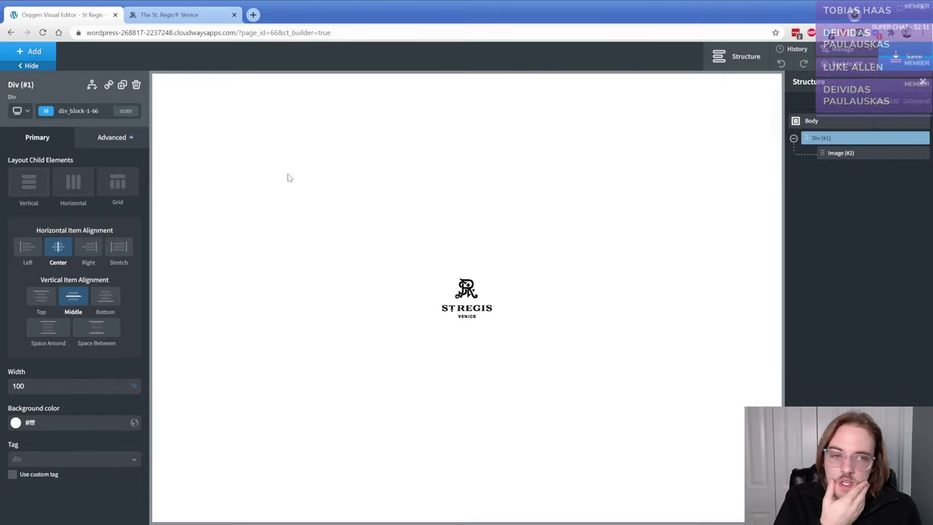
click(30, 51)
click(104, 150)
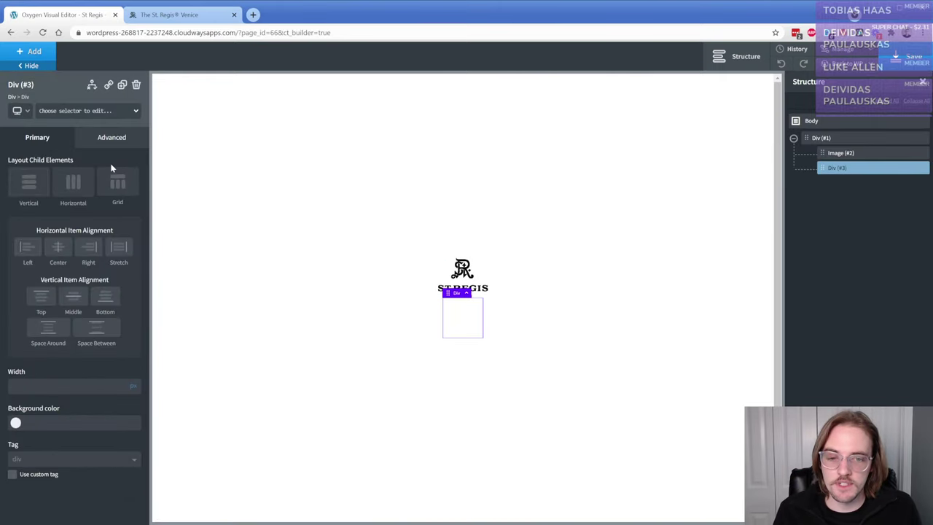
click(38, 52)
text(text)
click(98, 115)
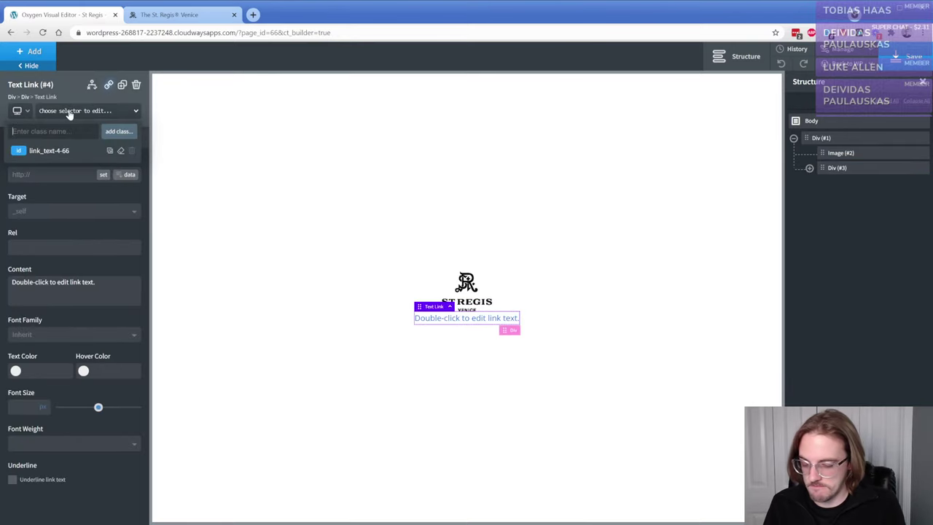
- Add the class main-menu to the new text link and clear the component search
text(main-menu)
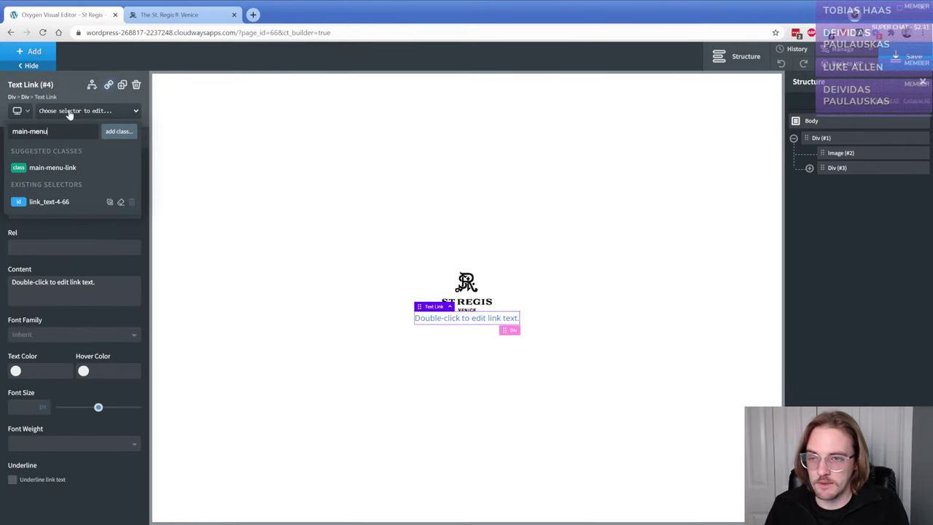
key(Return)
click(34, 52)
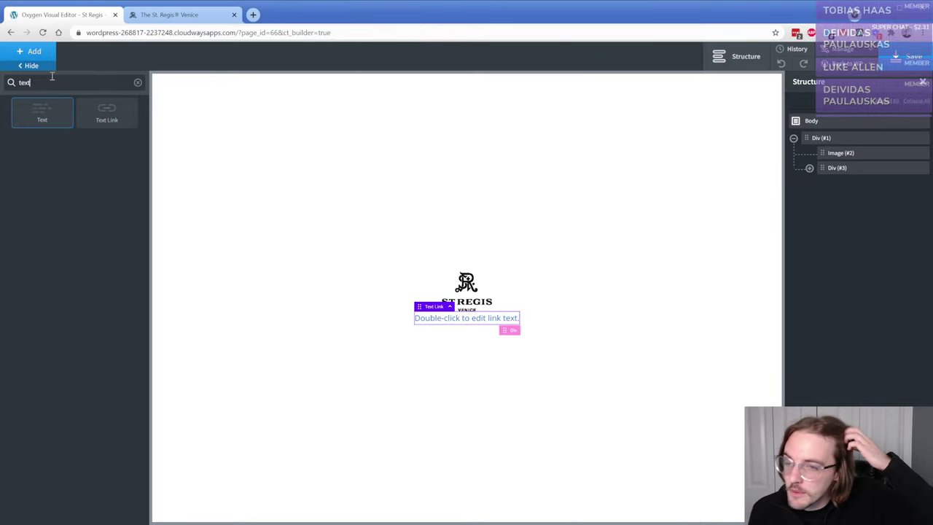
click(137, 83)
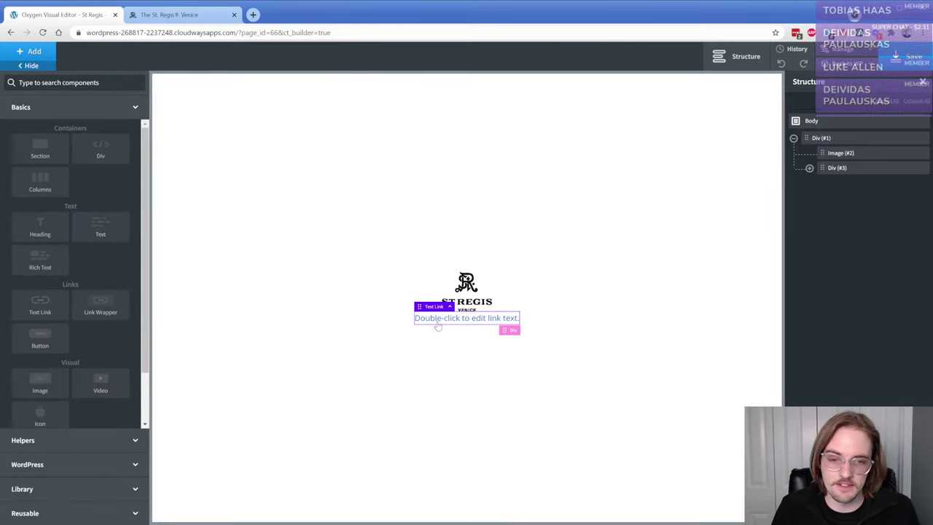
- Remove the class main-menu from the text link
click(460, 328)
click(461, 325)
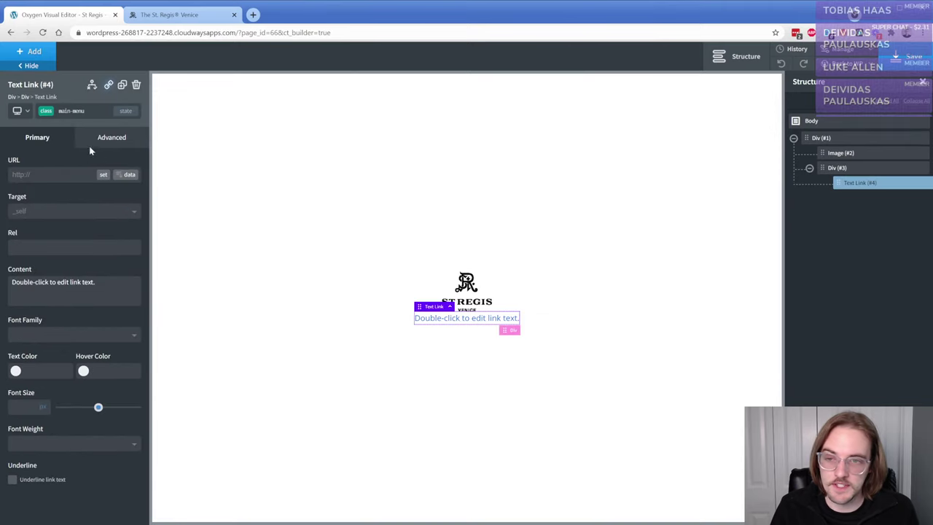
click(47, 115)
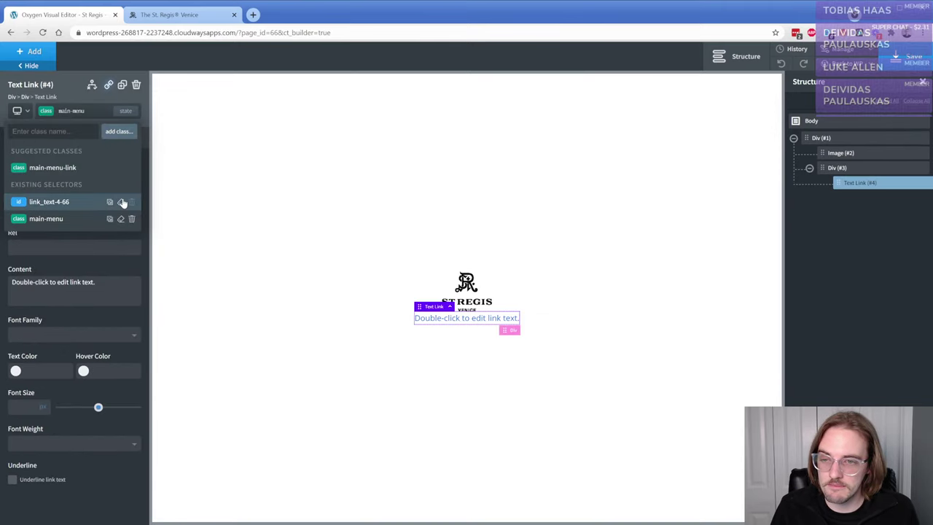
click(59, 201)
- Add the class menu-links to the text link
click(47, 113)
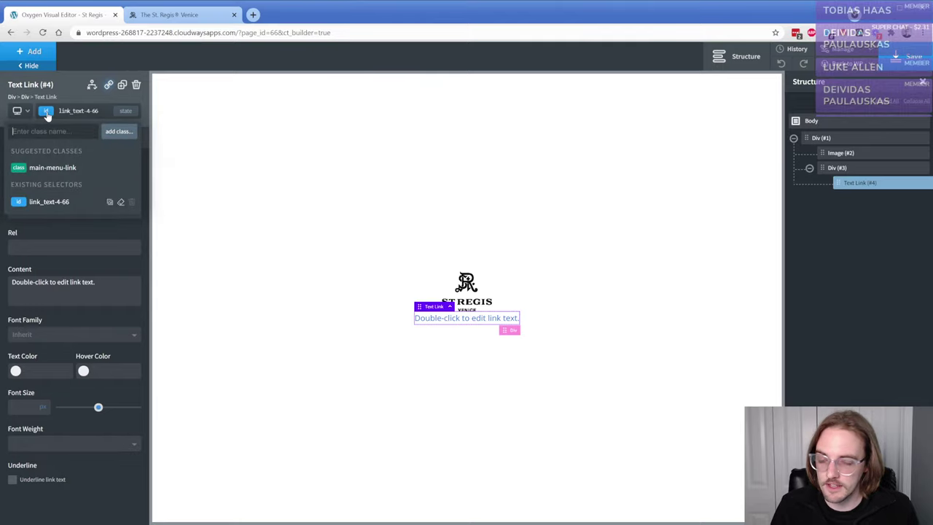
text(menu-links)
key(Return)
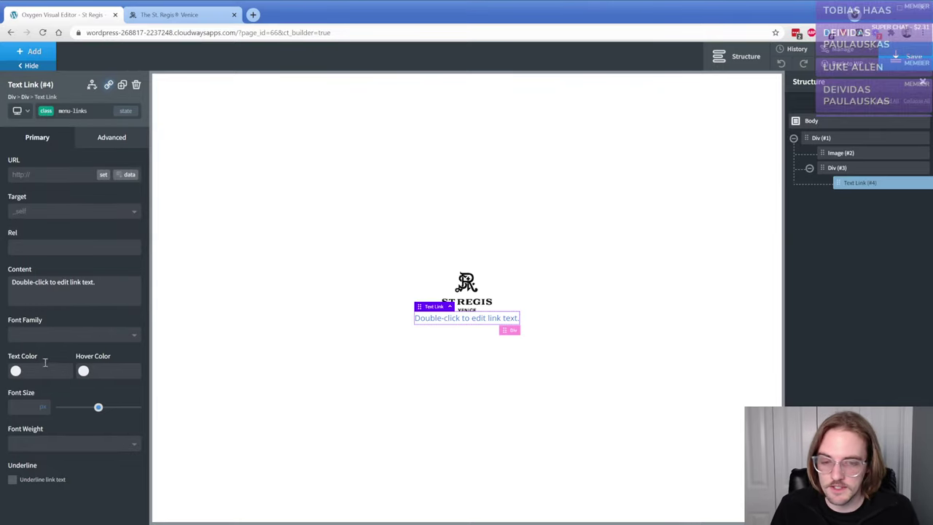
- Style the menu-links class with uppercase text in color #ffffff, and compare with the St. Regis Venice site
click(109, 138)
click(94, 248)
click(86, 419)
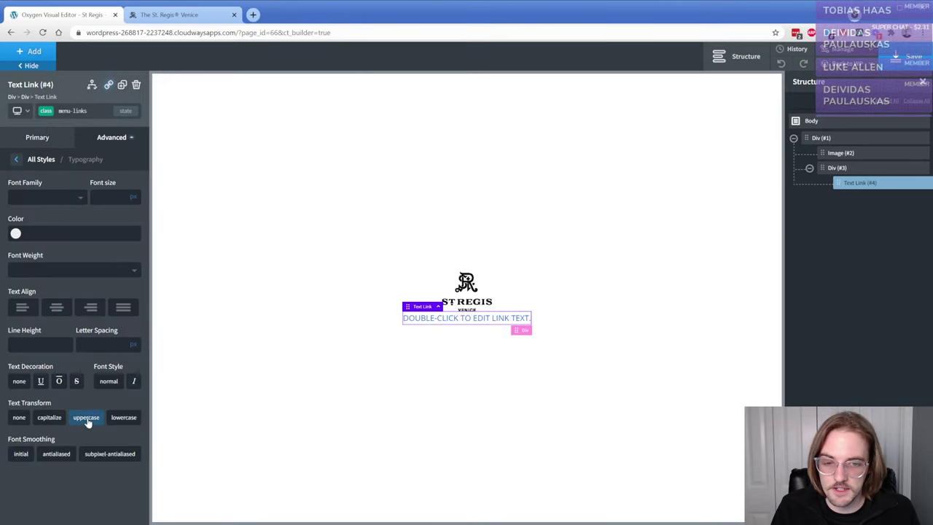
click(16, 232)
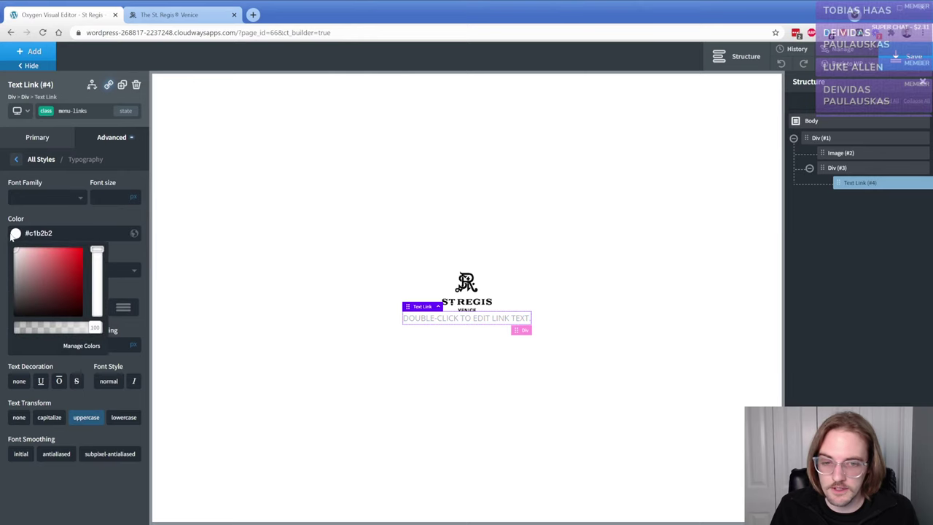
click(10, 222)
click(158, 16)
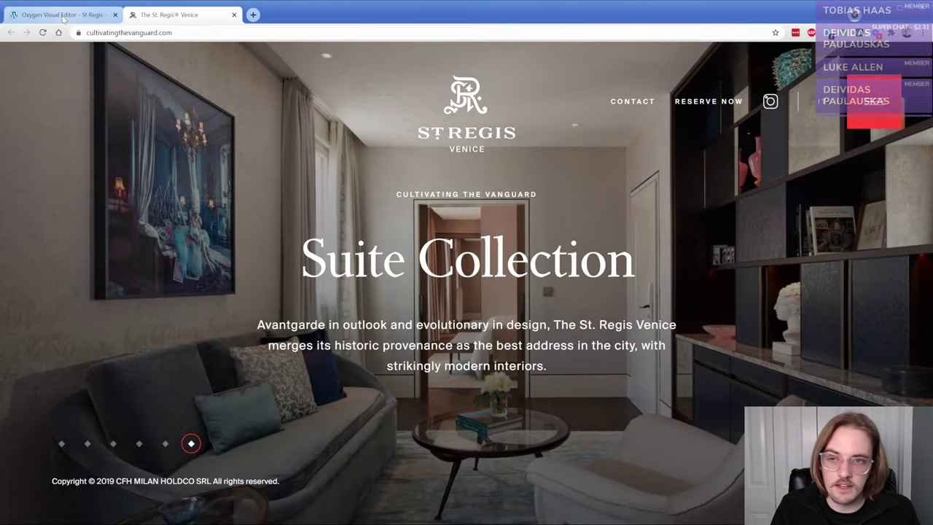
click(64, 16)
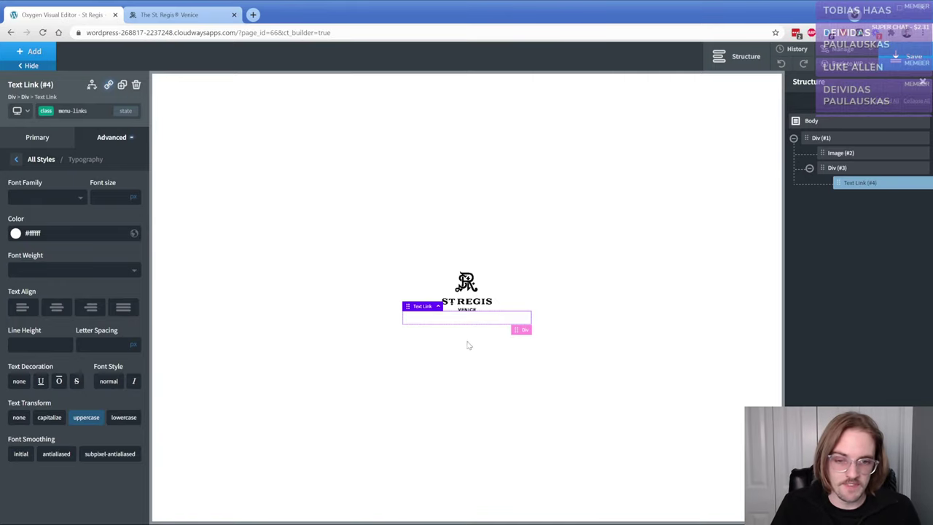
- Change the text link's text to Home and give the menu-links class a right margin of 15 px
double_click(443, 324)
key(BackSpace)
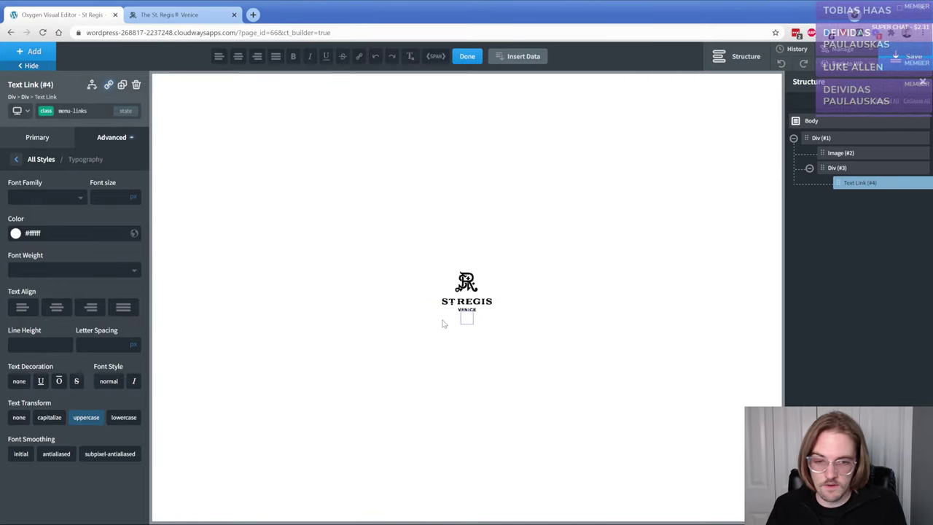
click(113, 140)
click(90, 198)
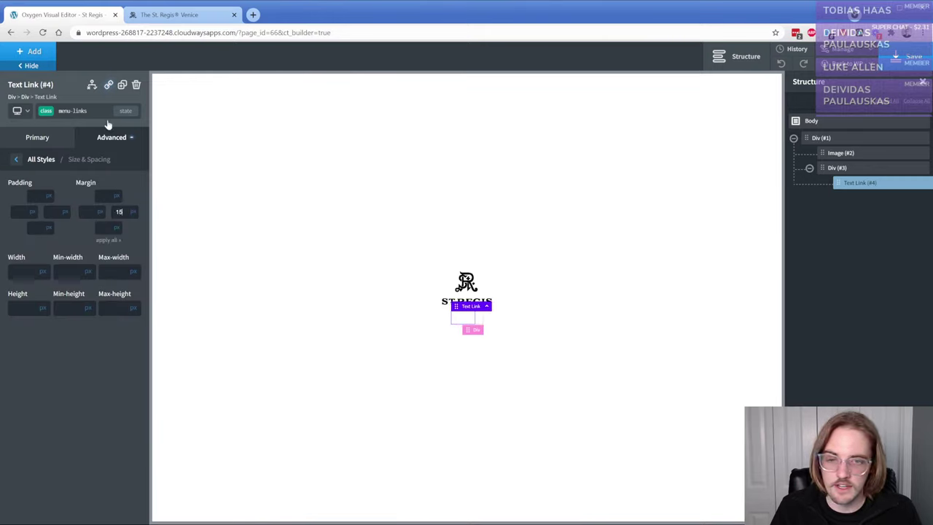
- Duplicate the text link, set the copy's text to Contact, and check the link names on the St. Regis Venice site
click(122, 84)
double_click(461, 325)
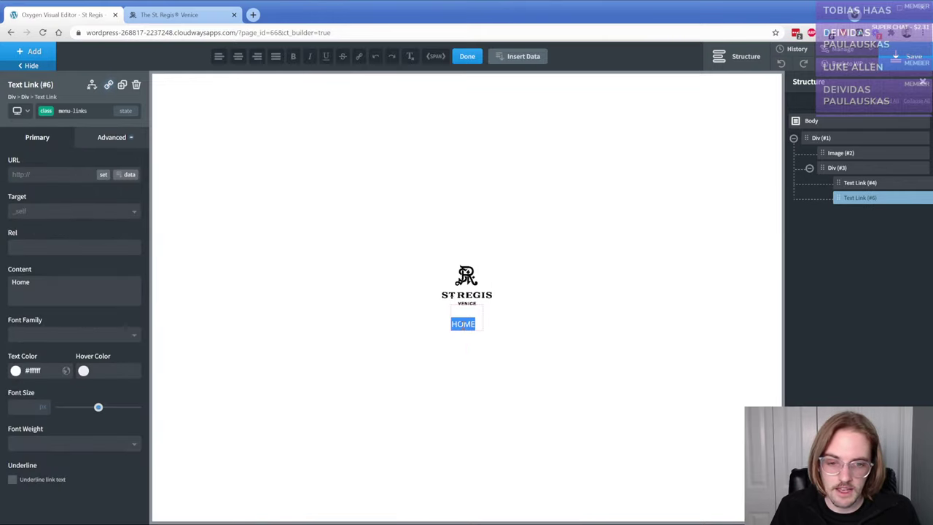
text(Contact)
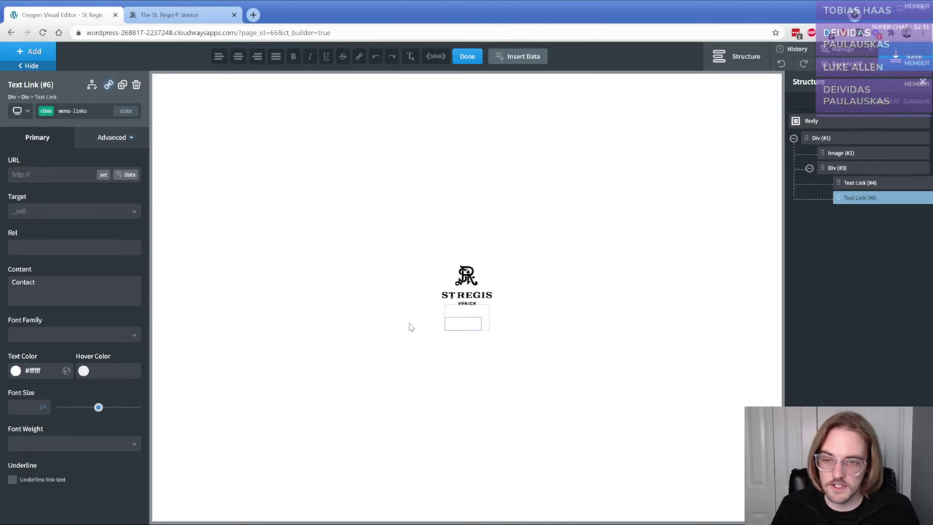
click(189, 22)
click(69, 20)
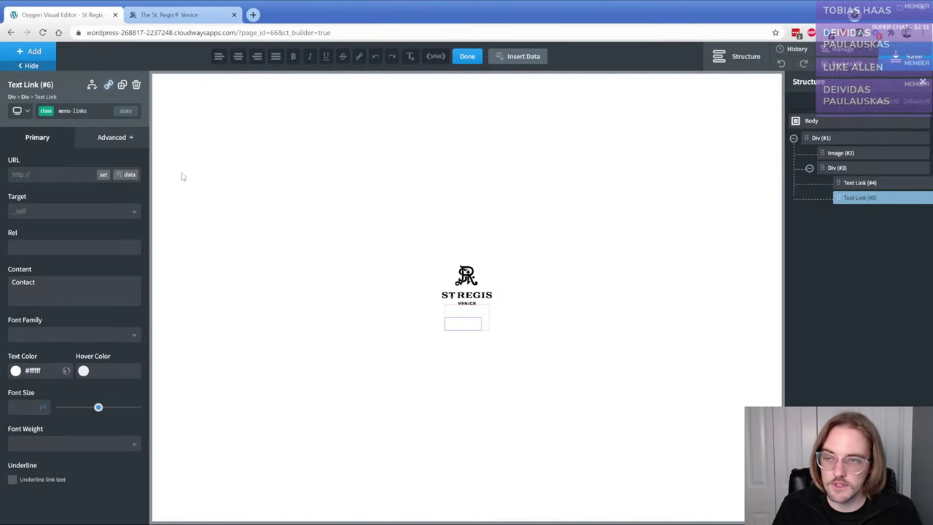
- Change the text of the first menu link to Reserve Now
double_click(459, 313)
text(R)
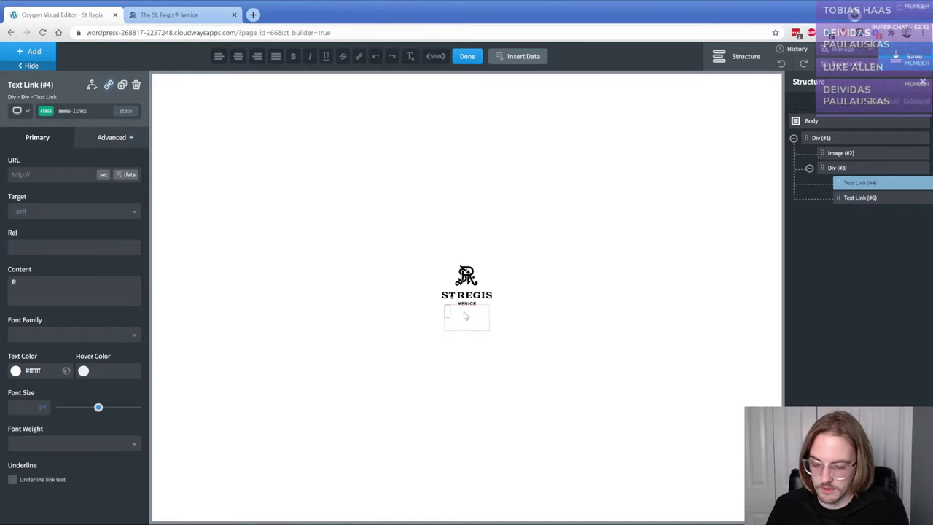
text(eserver)
key(BackSpace)
text(Now)
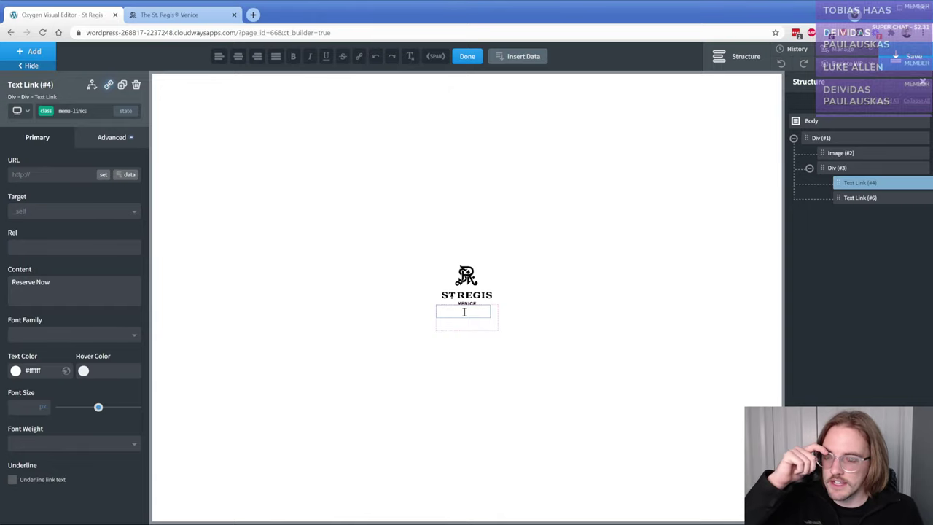
click(48, 113)
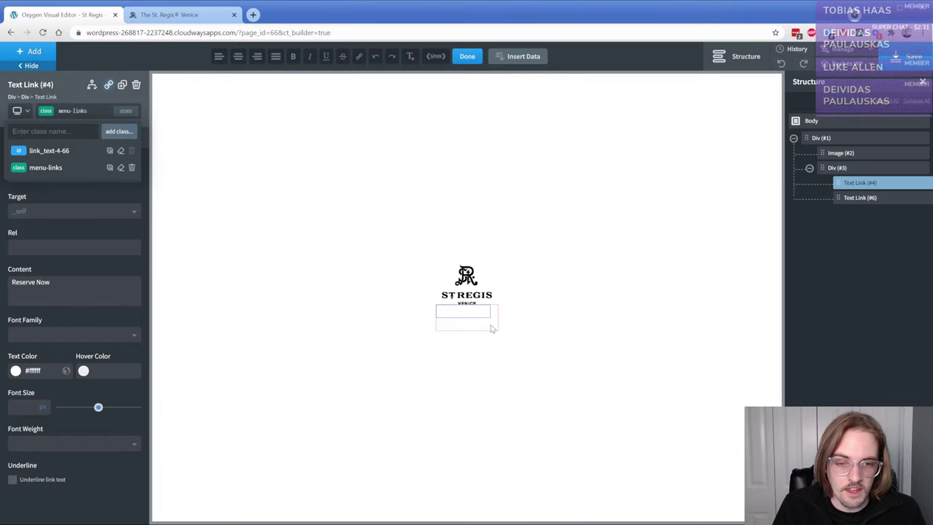
- Lay out the links' div horizontally with middle vertical and center horizontal item alignment, and select the outer div
click(494, 327)
click(71, 183)
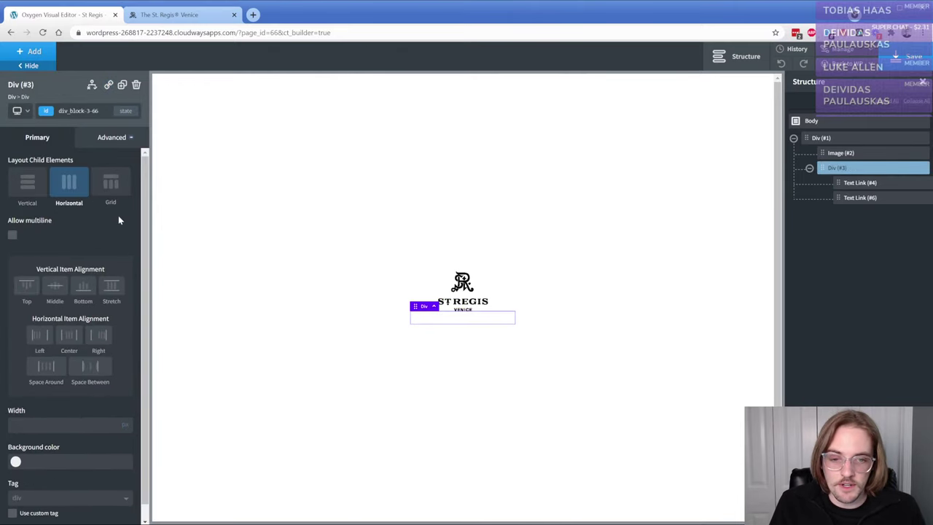
click(54, 289)
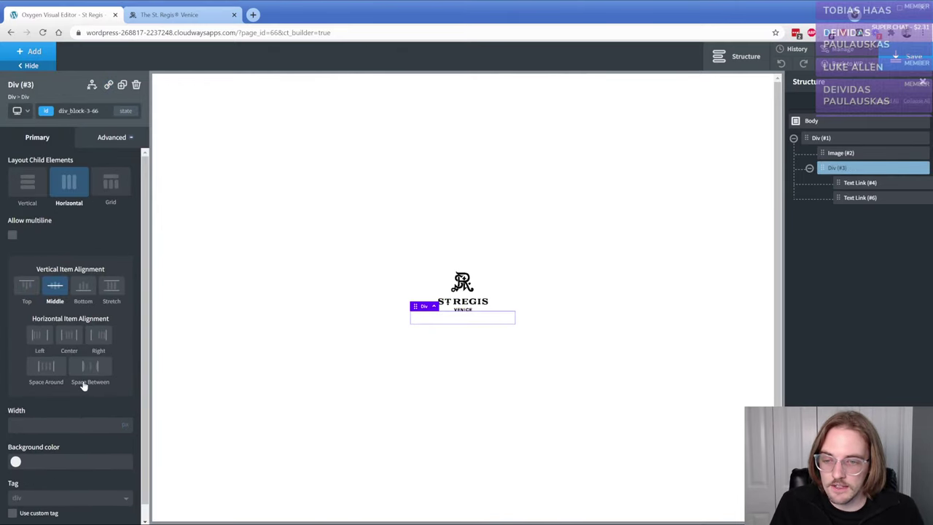
click(70, 335)
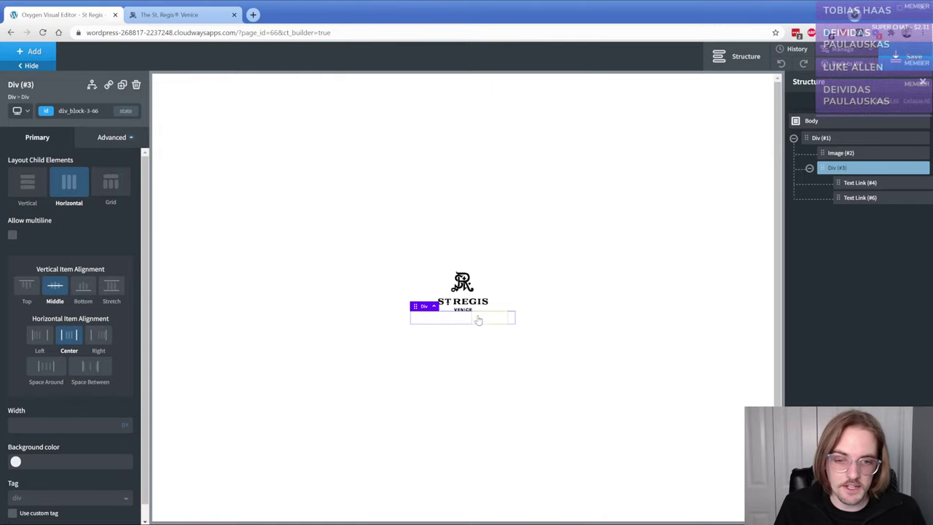
click(551, 291)
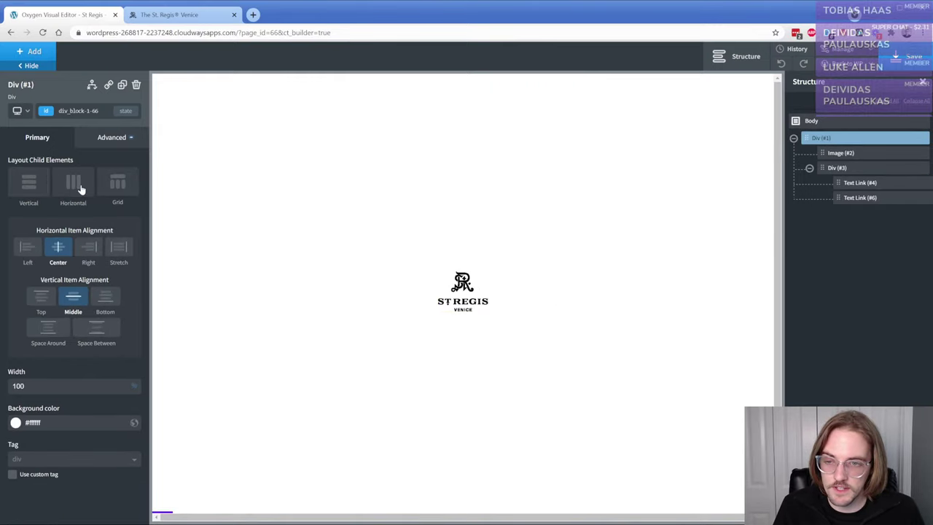
- Set the text color of the menu-links class to black (#000000)
click(856, 183)
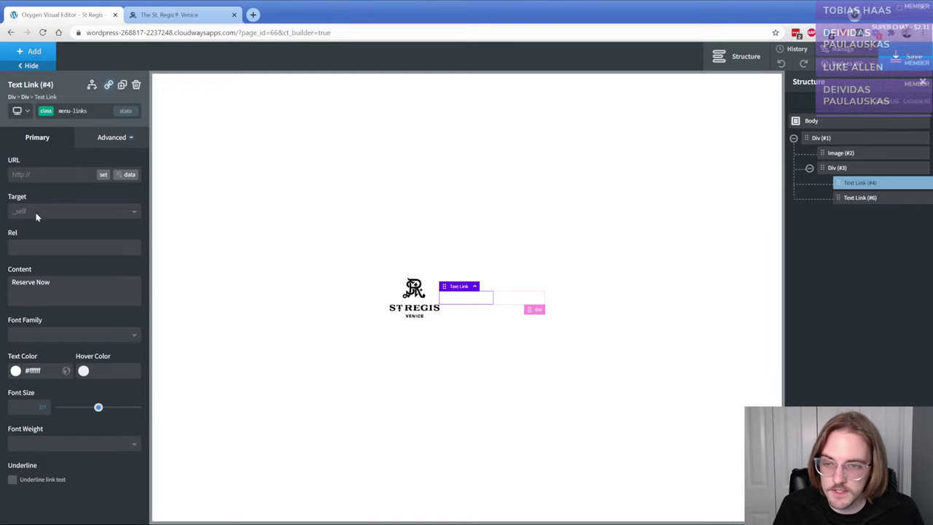
click(15, 371)
drag(30, 416, 24, 448)
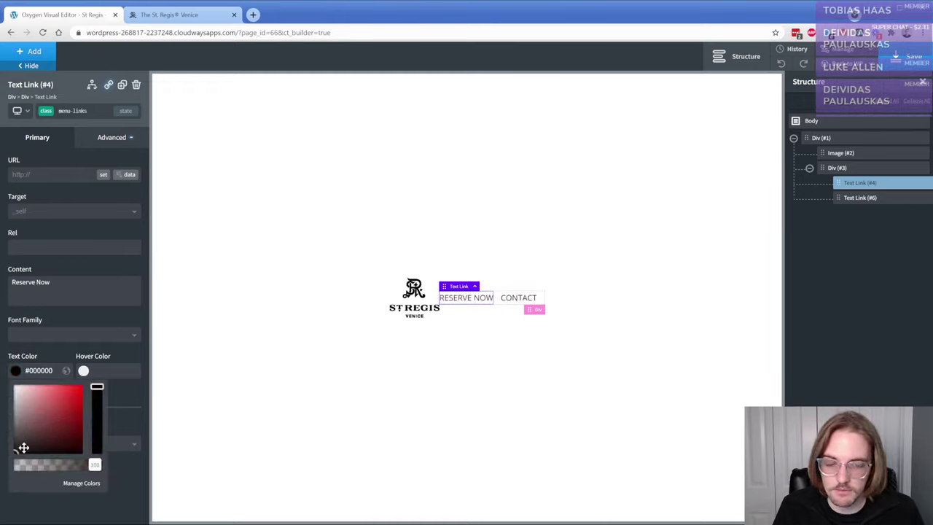
click(472, 335)
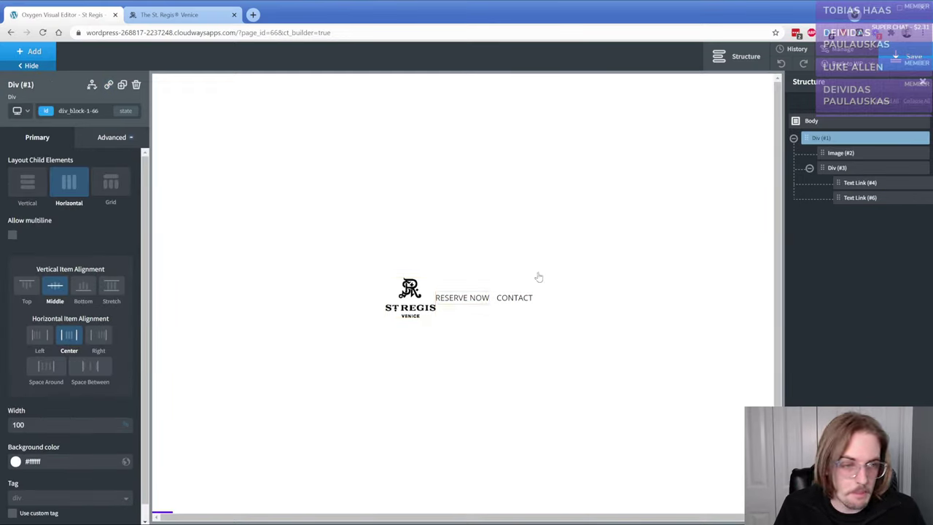
- Position the menu links' div absolutely, 25 px from the top and 25 px from the right
click(830, 172)
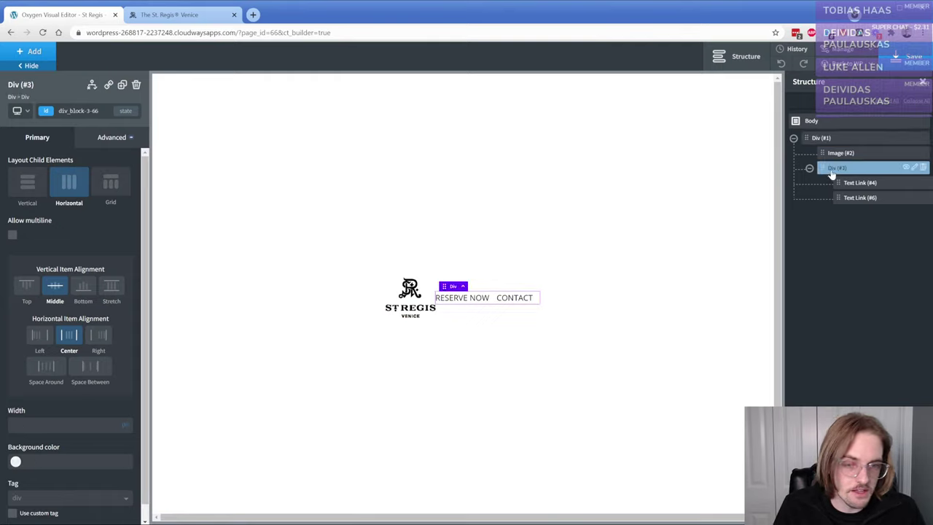
click(109, 139)
click(72, 221)
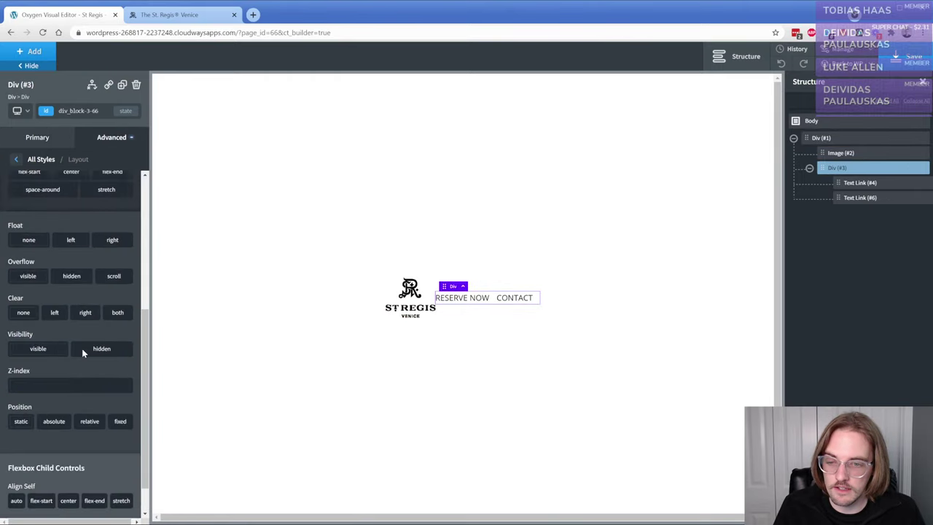
scroll(63, 414, down, 1)
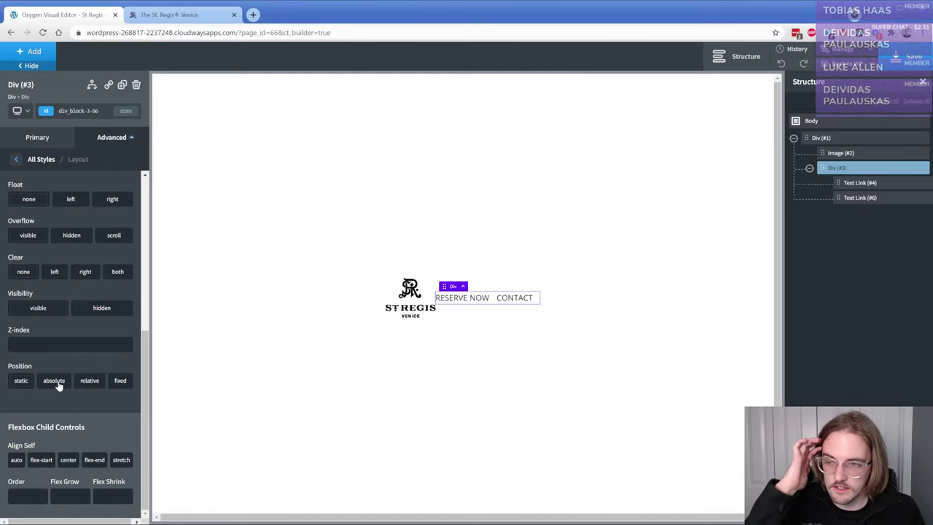
click(55, 382)
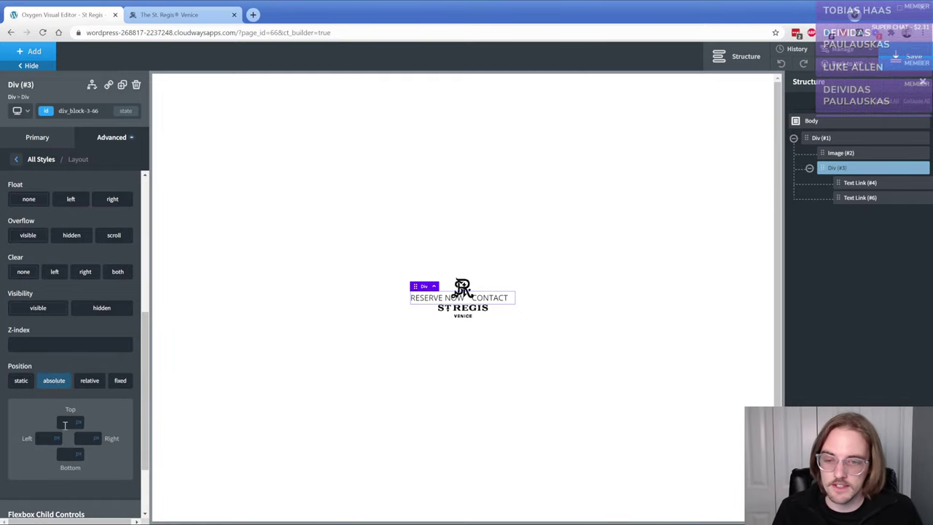
click(64, 423)
text(25)
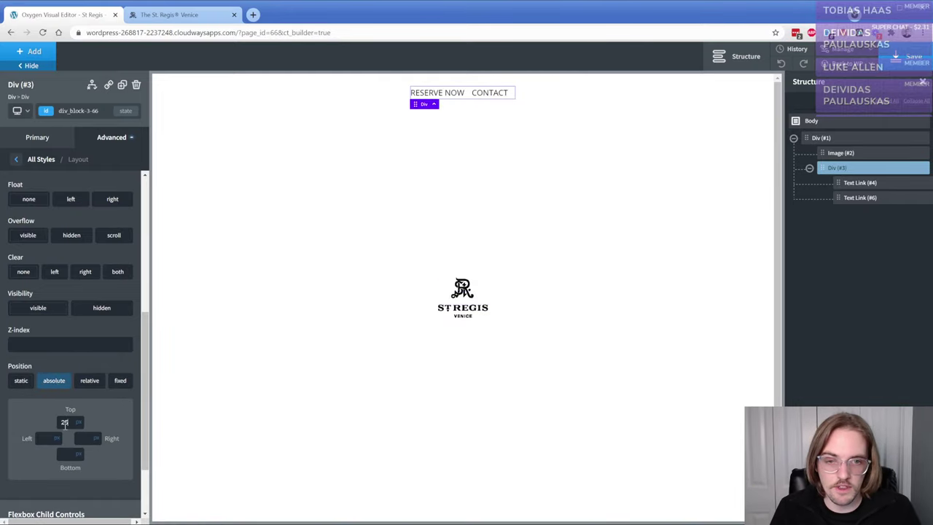
click(85, 437)
text(25)
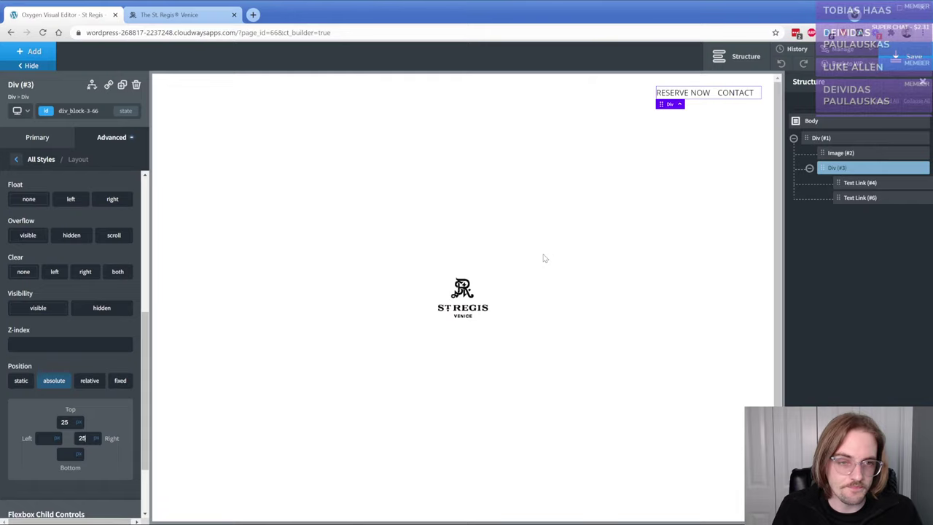
- Set the menu-links text color to white (#ffffff) and check the header on the St. Regis Venice site
click(847, 185)
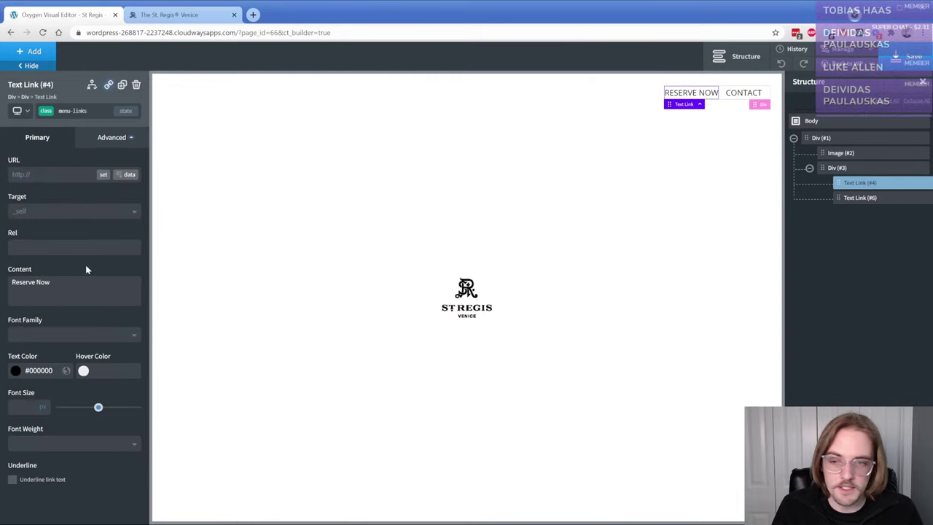
click(15, 370)
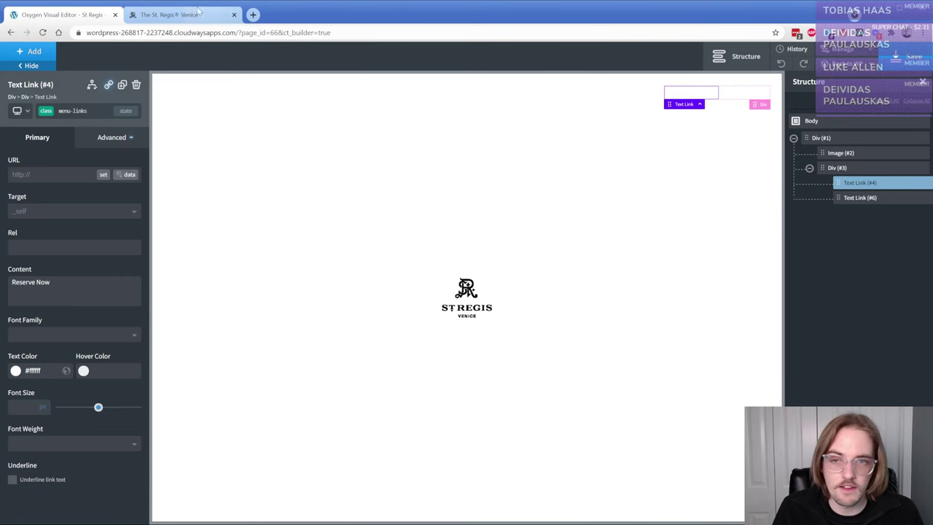
click(175, 15)
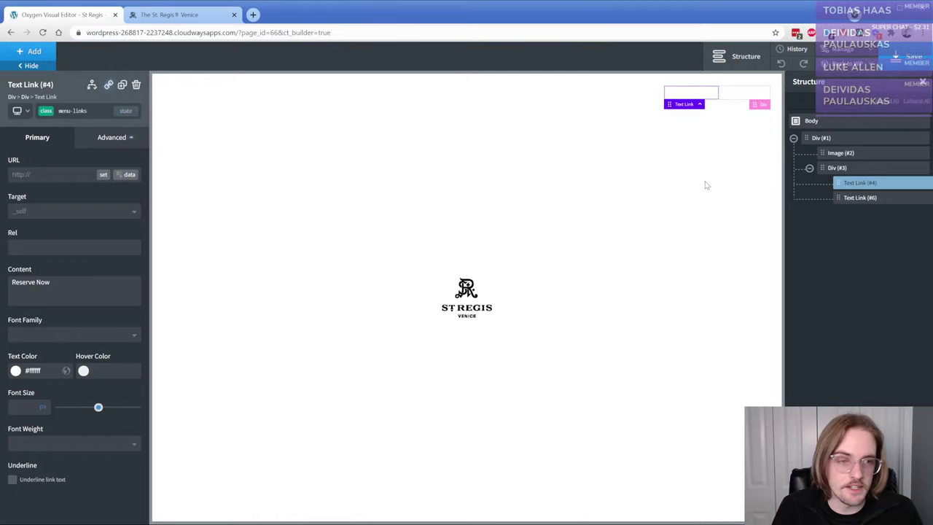
- Add an icon element after the second text link and choose the Font Awesome instagram icon for it
click(864, 198)
click(33, 51)
text(icon)
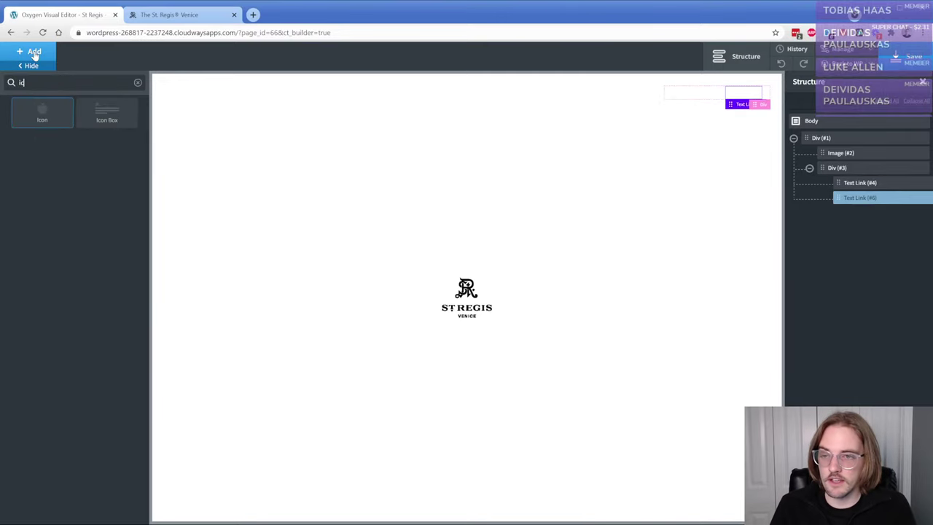
click(40, 115)
double_click(63, 324)
key(ctrl+a)
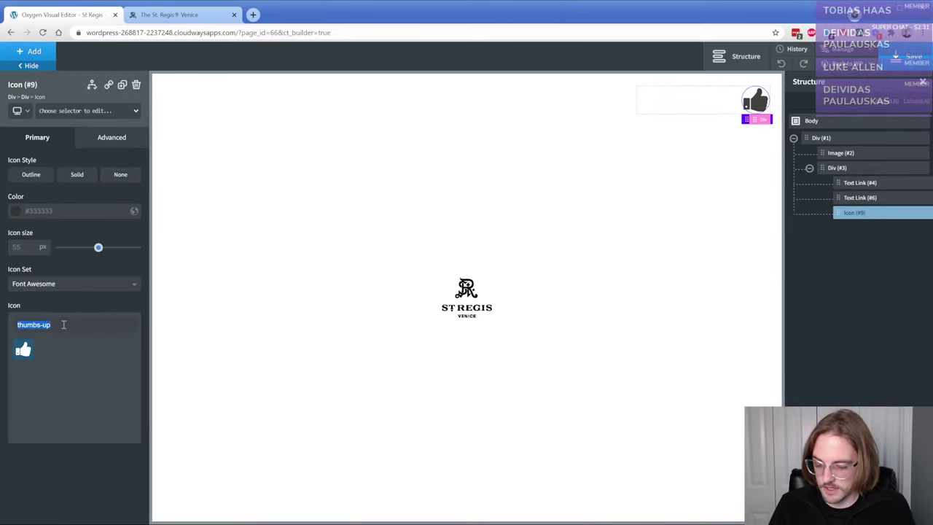
text(insta)
click(23, 350)
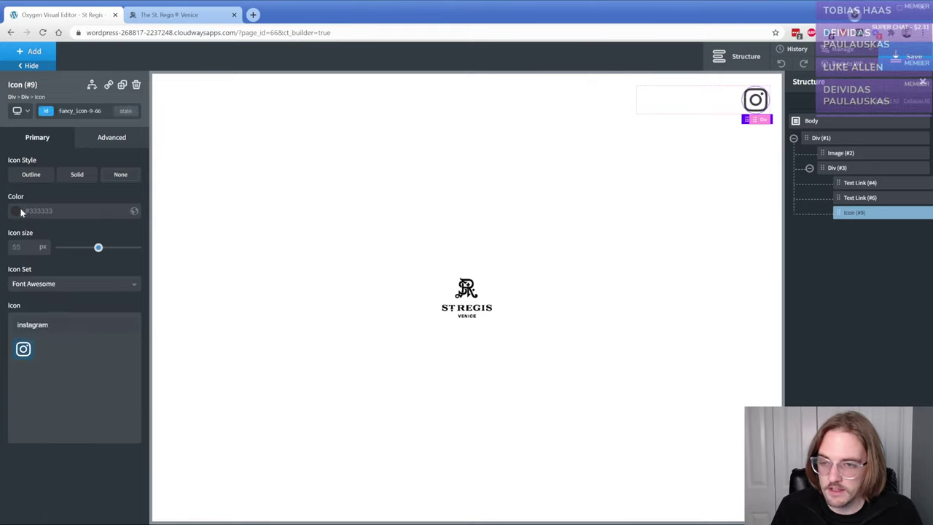
- Color the Instagram icon white (#ffffff) and set its size to 25 px
click(16, 211)
click(16, 221)
click(29, 247)
text(25)
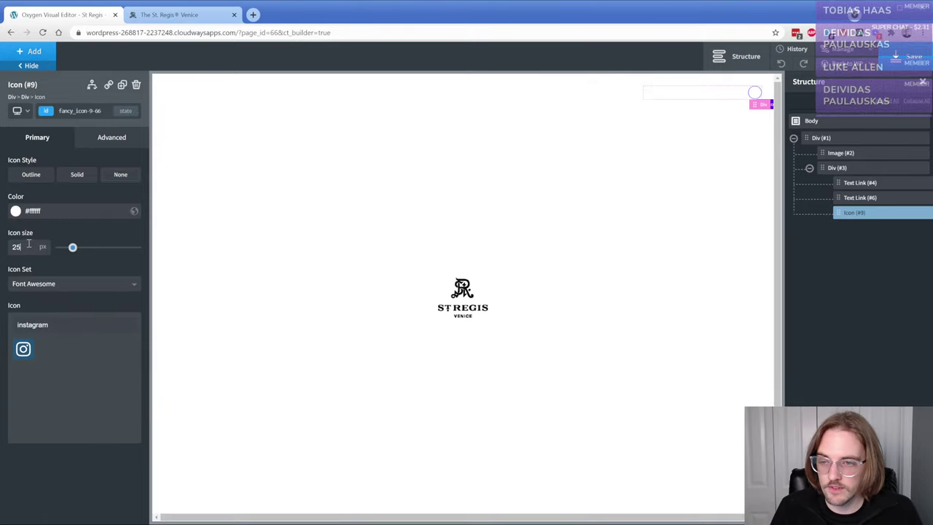
click(115, 142)
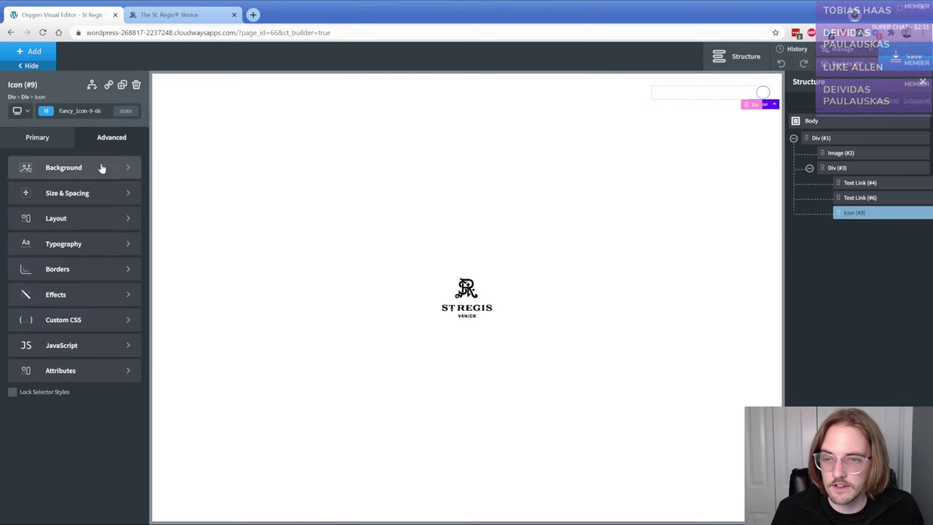
- Check the St. Regis Venice header, then add a div after the Instagram icon with a red background (#ce2d2d)
click(191, 20)
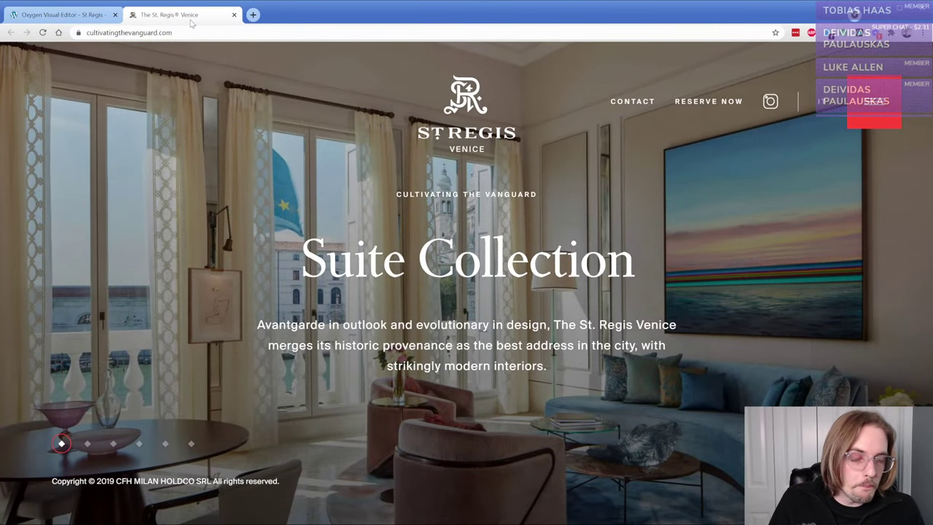
click(70, 15)
click(31, 51)
click(101, 146)
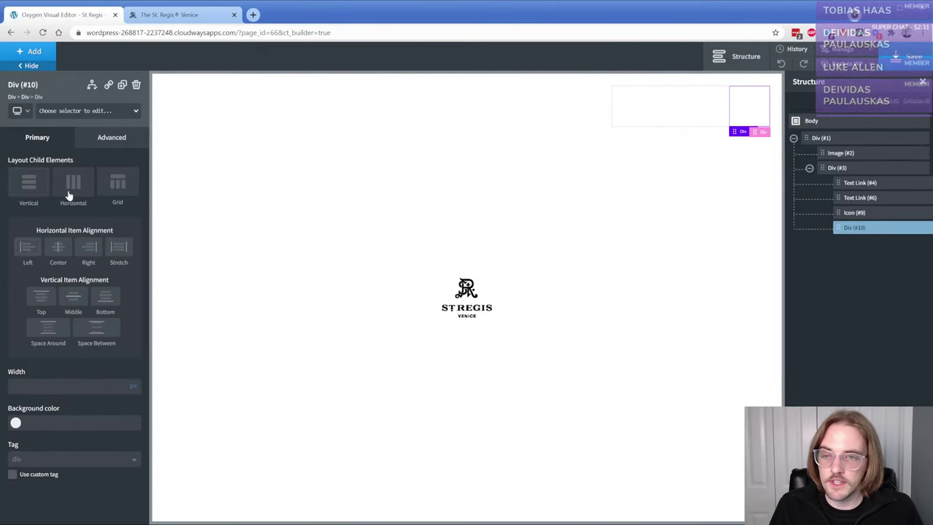
click(16, 423)
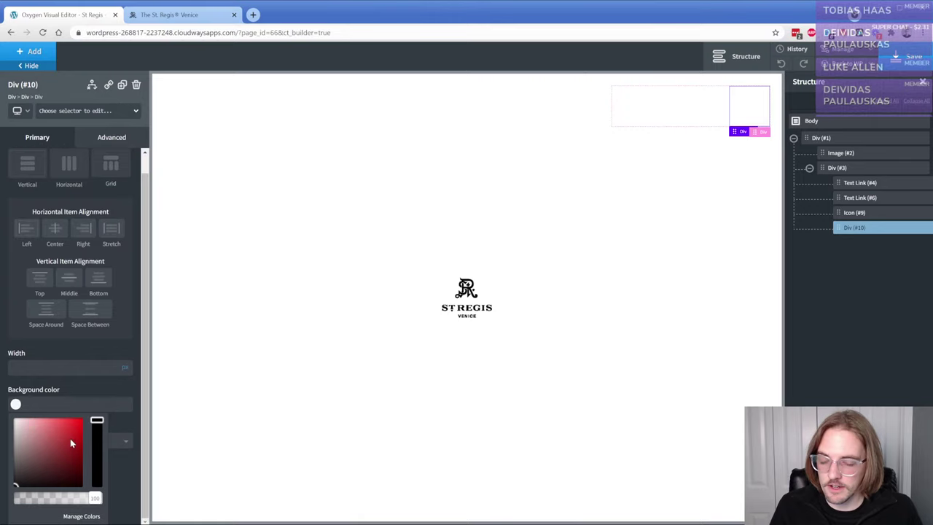
mouse_move(70, 437)
mouse_down()
mouse_move(86, 416)
mouse_move(79, 438)
mouse_move(68, 432)
mouse_up()
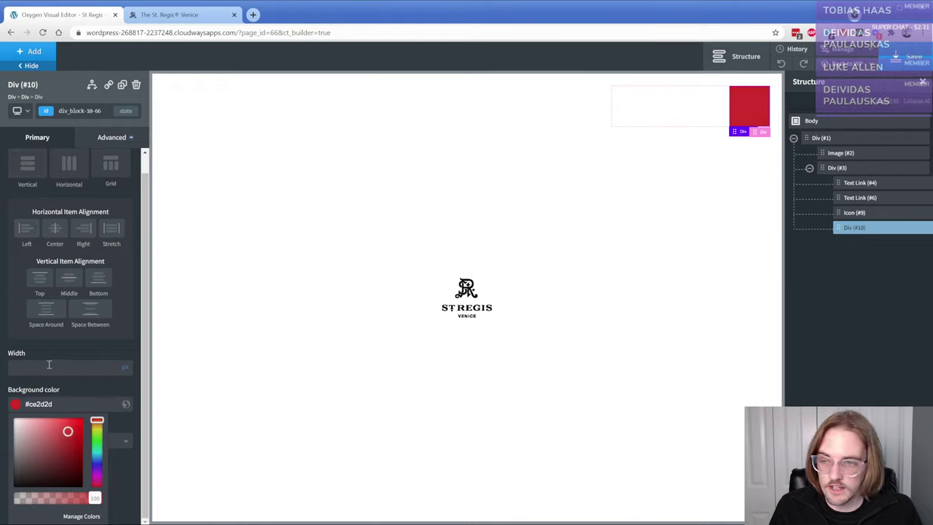
- Add an icon element inside the red div
click(44, 52)
text(icon)
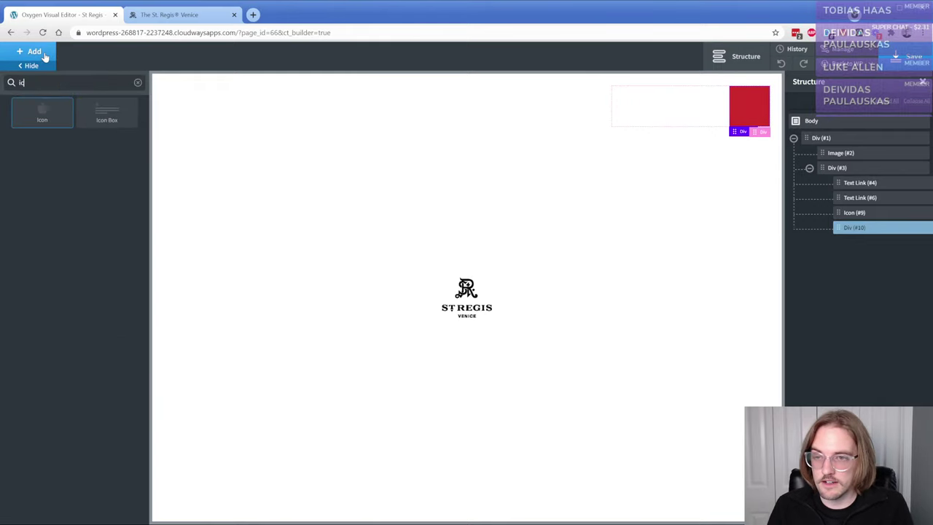
click(40, 146)
click(55, 286)
click(55, 287)
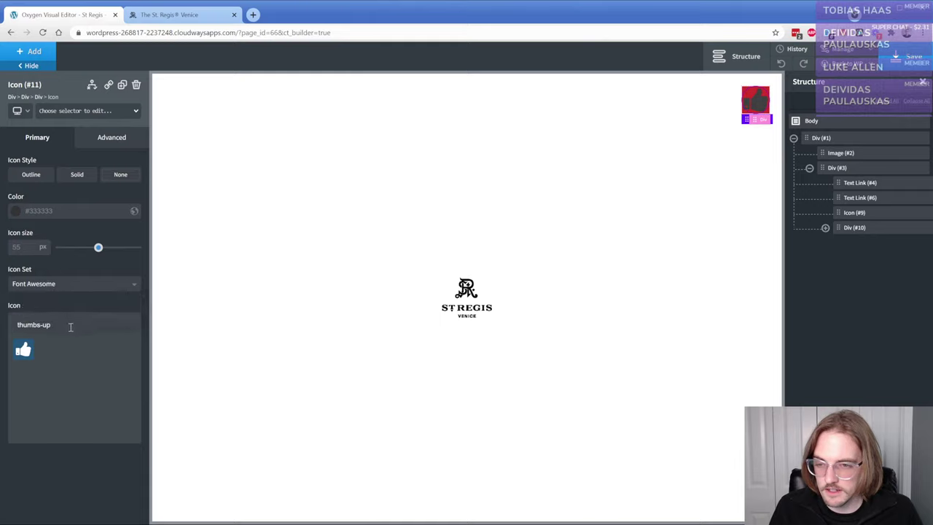
- Search the Font Awesome set for a hamburger menu icon using the terms ham, men and li
triple_click(70, 327)
text(ham)
triple_click(71, 327)
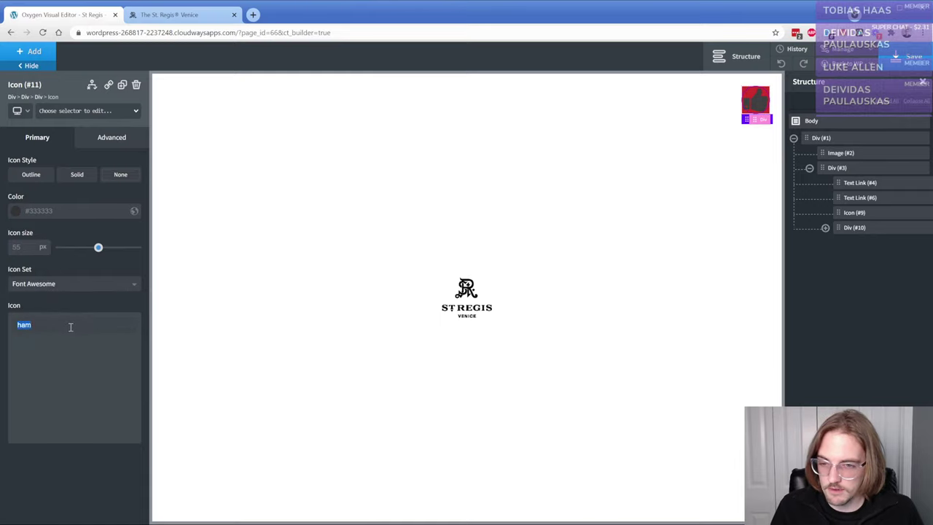
text(men)
triple_click(71, 327)
text(li)
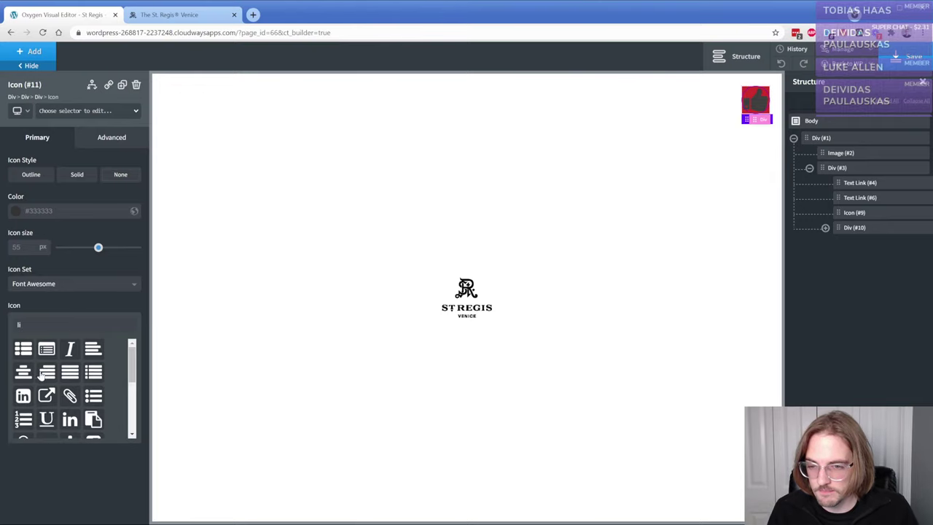
scroll(49, 375, down, 2)
scroll(49, 375, up, 2)
scroll(60, 419, down, 1)
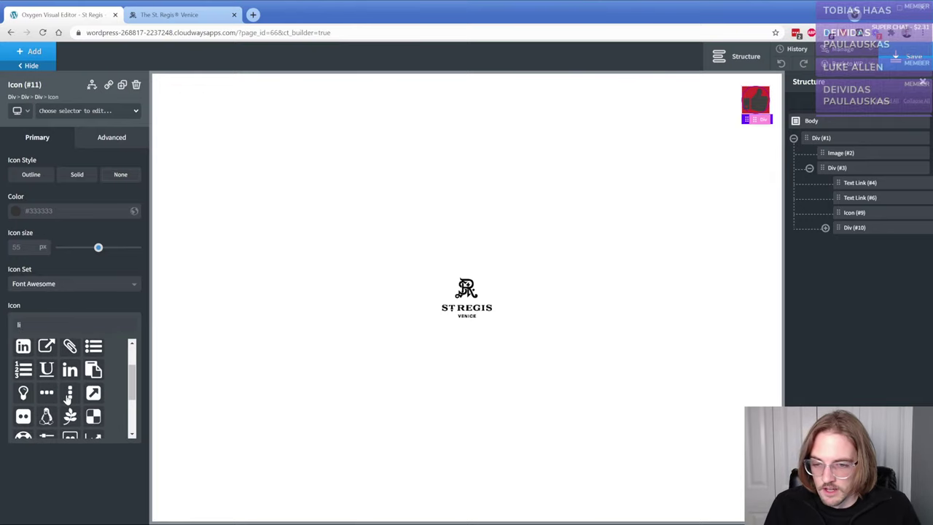
- Switch the icon set to Linearicons and choose the three-line menu icon
click(41, 285)
click(42, 315)
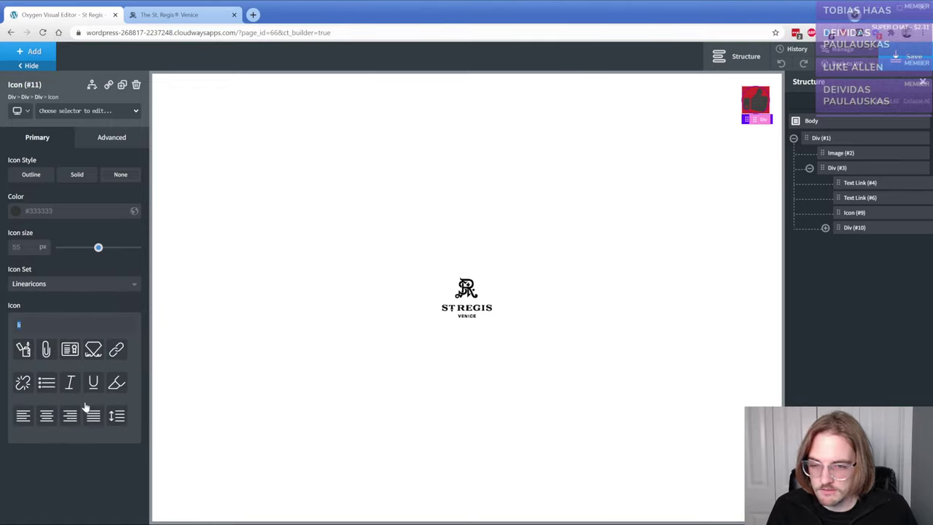
text(menu)
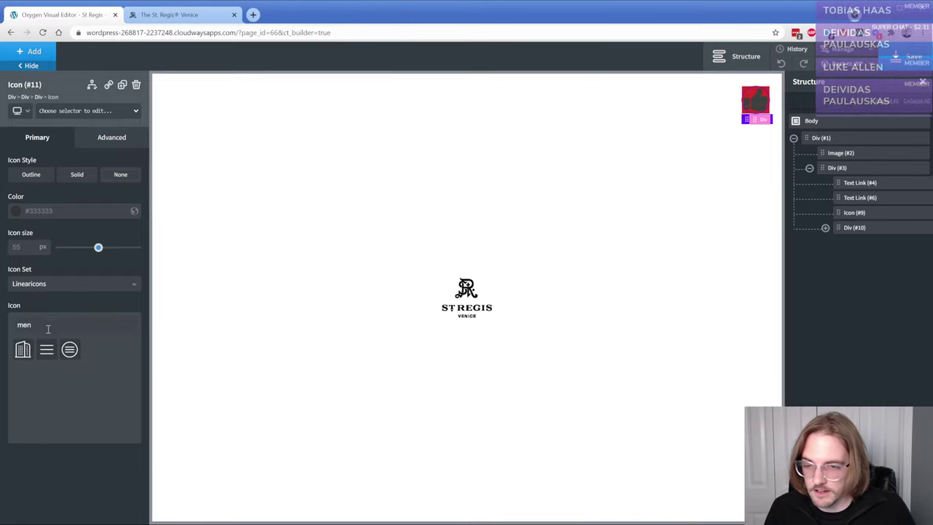
click(46, 350)
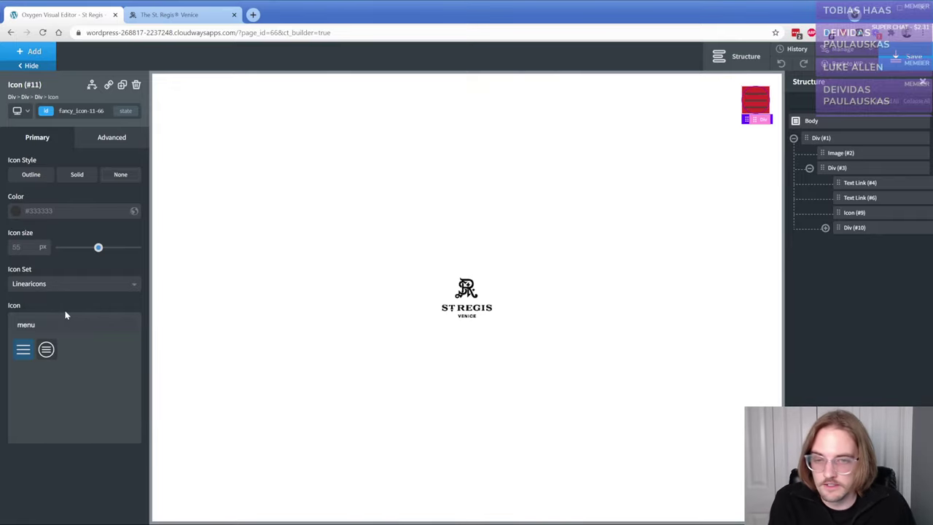
- Color the menu icon white (#ffffff) and set its size to 25 px
click(16, 211)
click(15, 223)
click(3, 190)
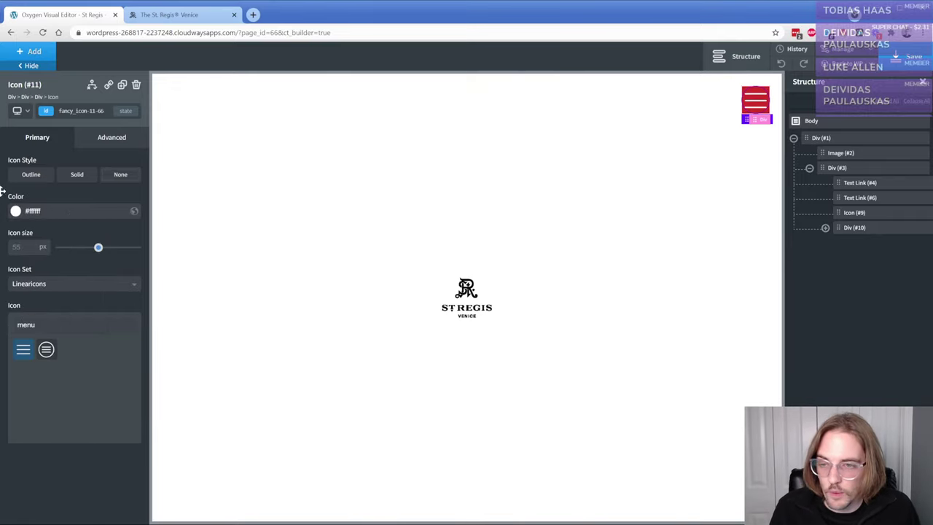
click(24, 251)
text(25)
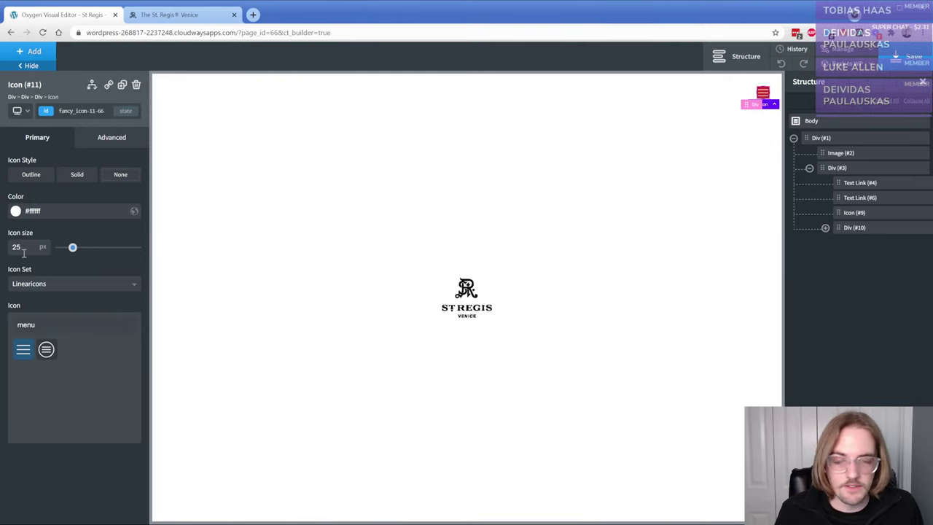
- Give the menu icon 15 px of padding on all sides
click(87, 138)
click(69, 192)
click(35, 195)
text(15)
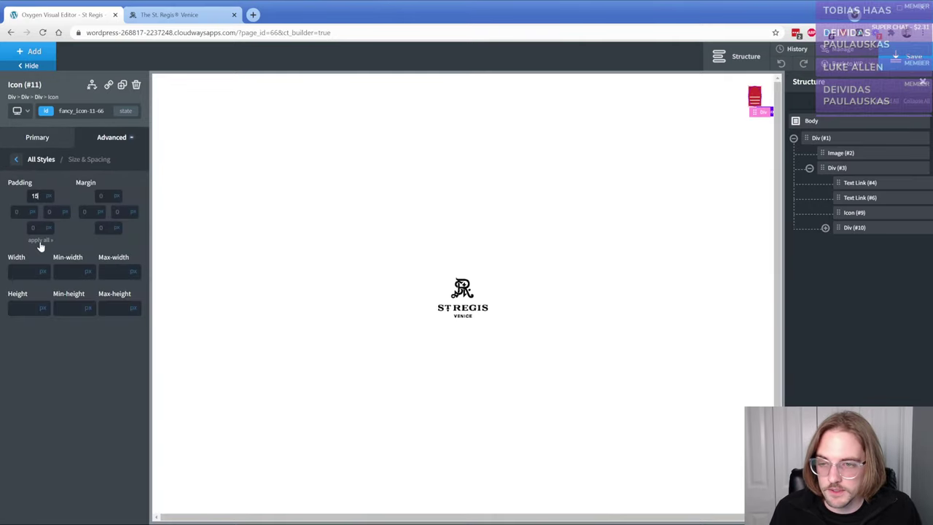
click(40, 246)
click(585, 200)
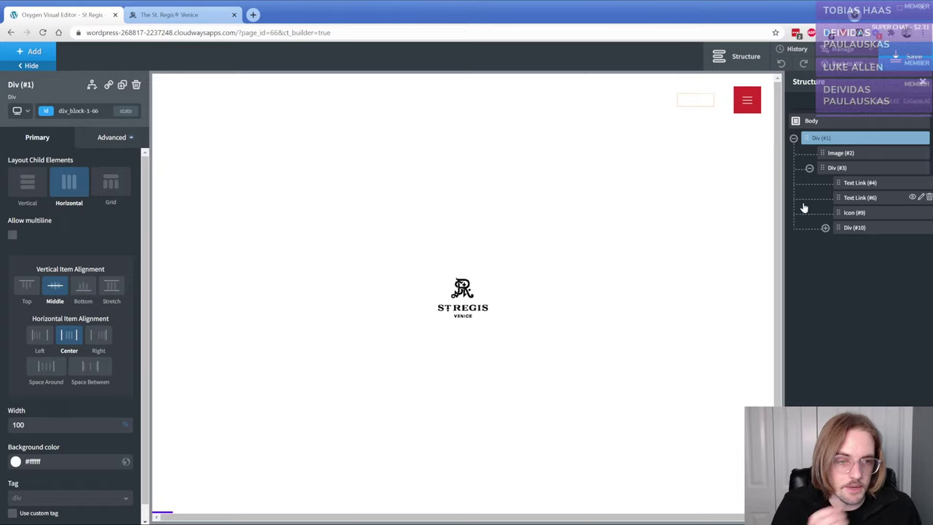
click(840, 169)
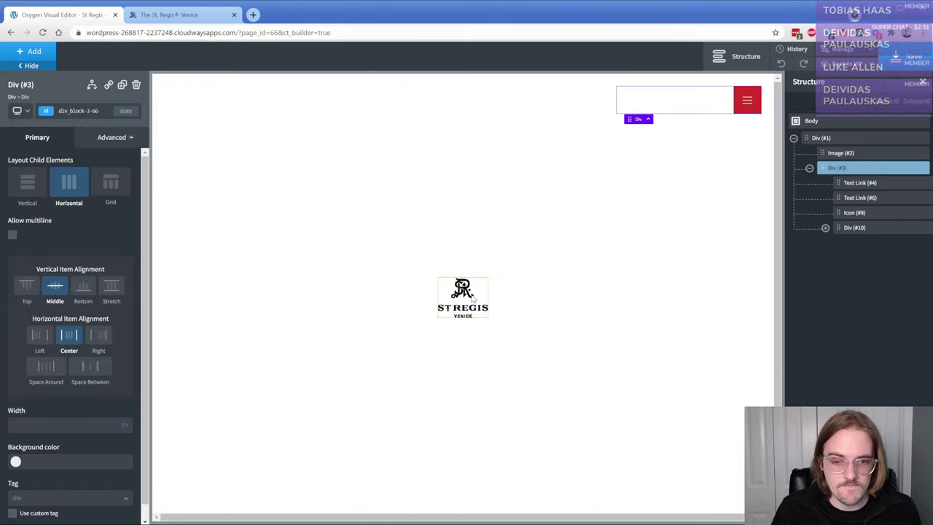
click(594, 265)
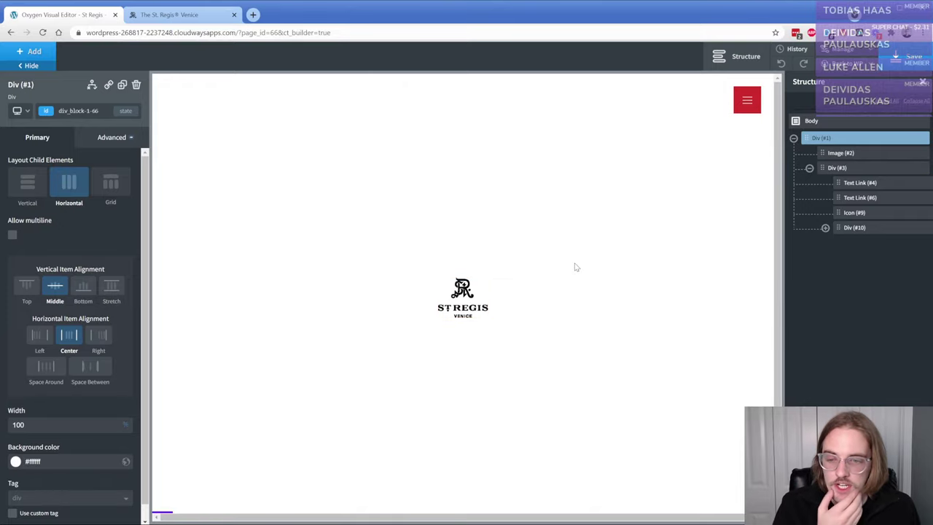
- Review the header div's size and spacing settings and compare the layout with the St. Regis Venice reference site
click(114, 138)
click(91, 188)
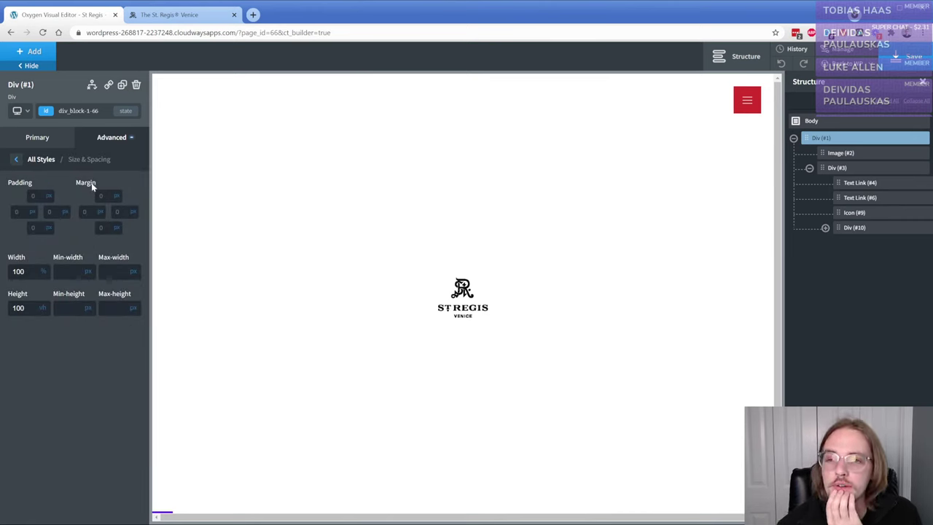
click(169, 17)
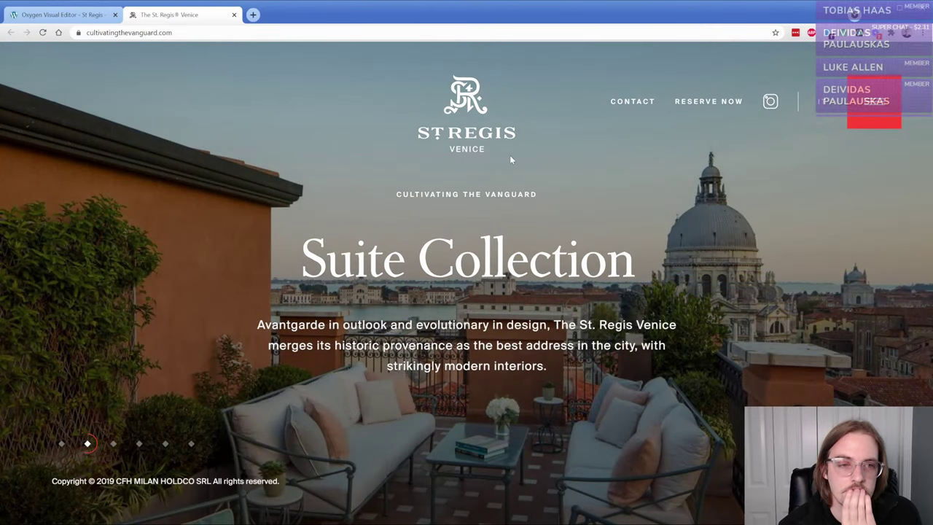
click(102, 16)
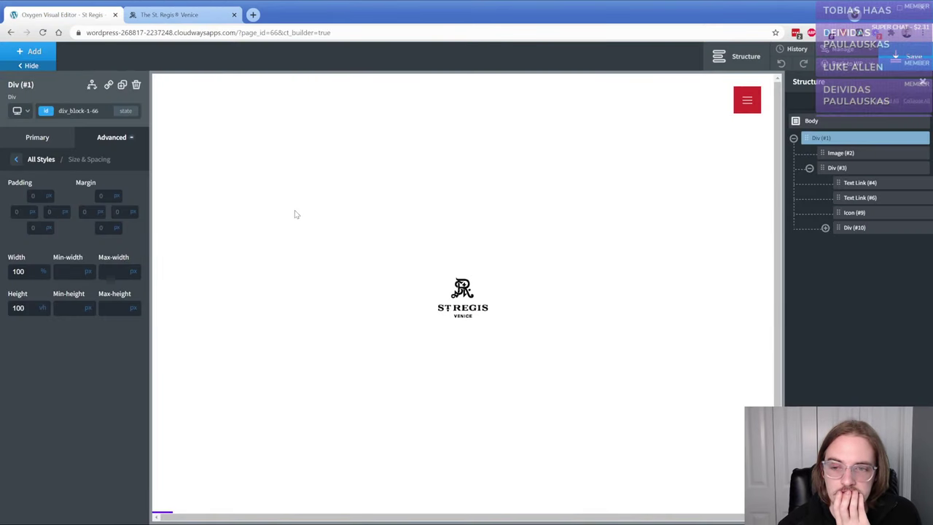
click(70, 140)
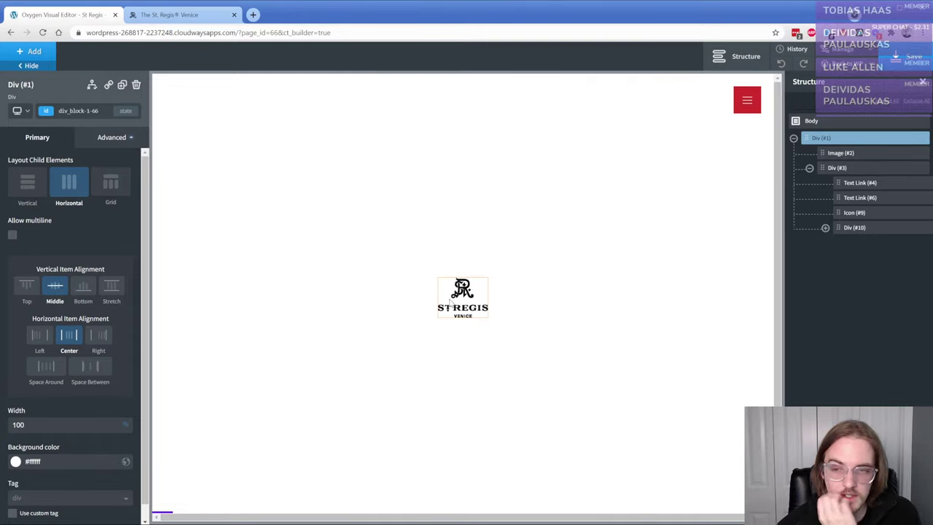
- Add a section to the page body and set the Venice rooftop terrace photo as its background image
click(805, 121)
click(31, 51)
click(41, 150)
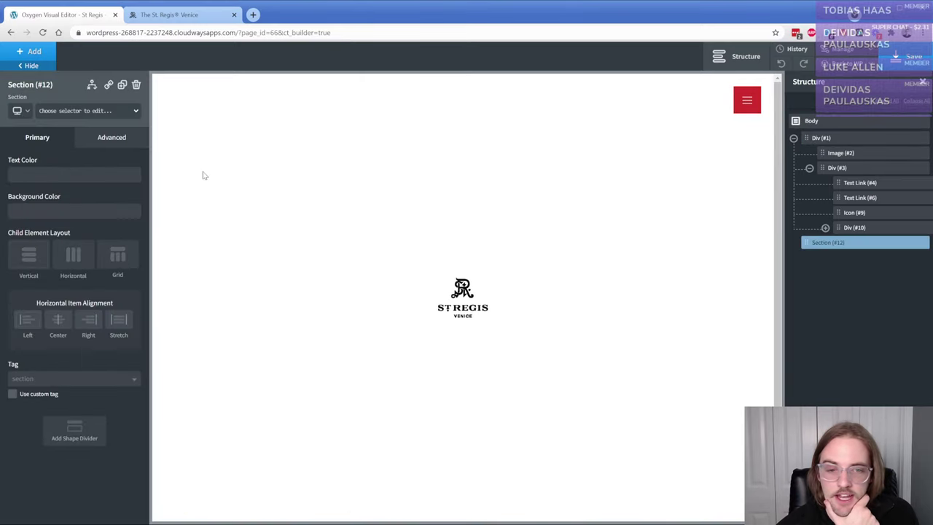
click(110, 139)
click(81, 166)
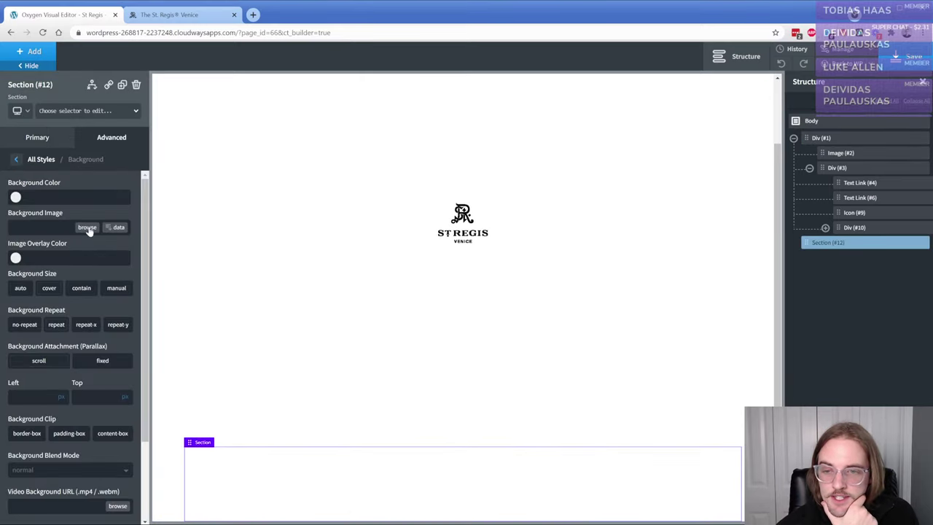
click(86, 227)
click(285, 176)
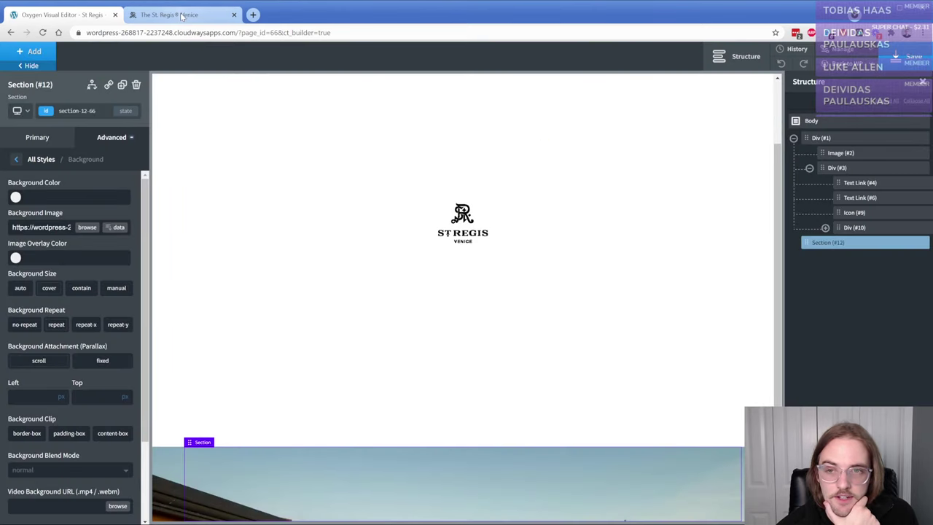
- Check the reference site, add a heading inside the new section and set its text to "Suite Collection"
click(175, 15)
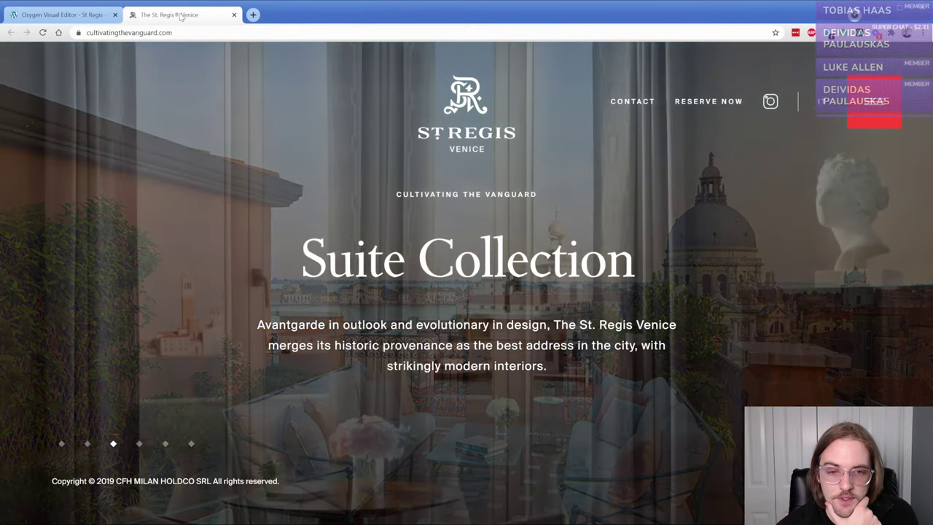
click(64, 16)
click(33, 53)
click(40, 208)
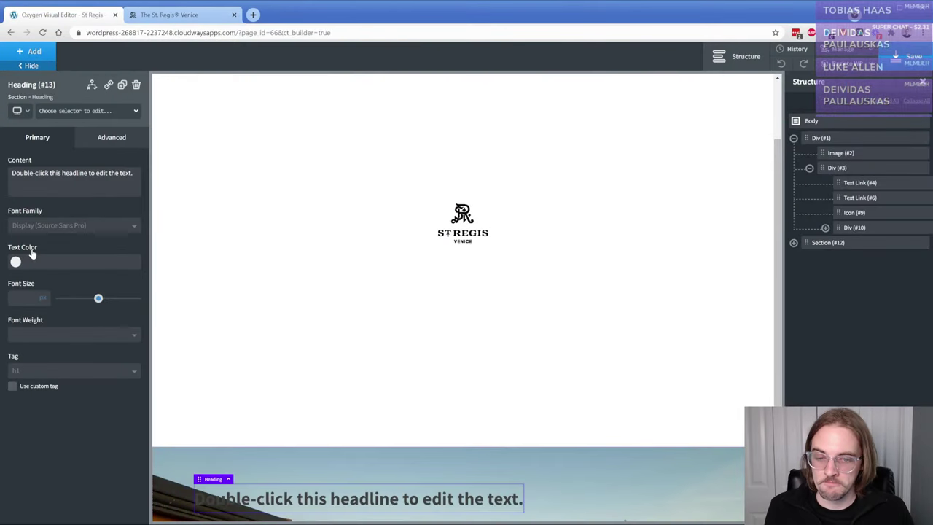
click(298, 453)
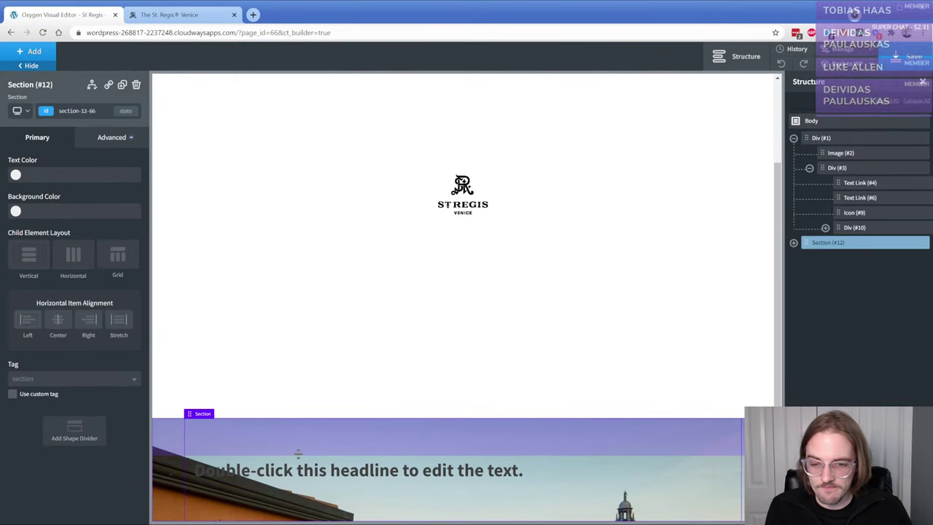
click(292, 471)
double_click(292, 470)
text(Sui)
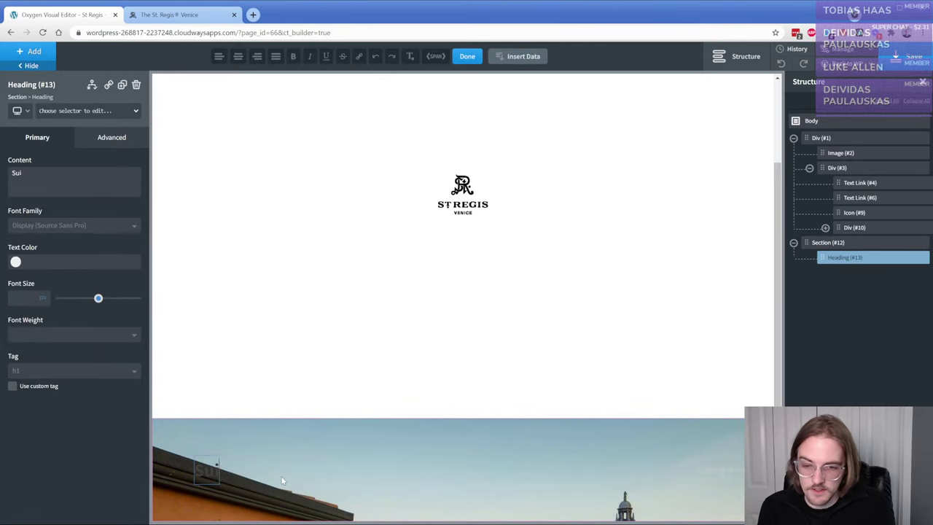
text(te Collection)
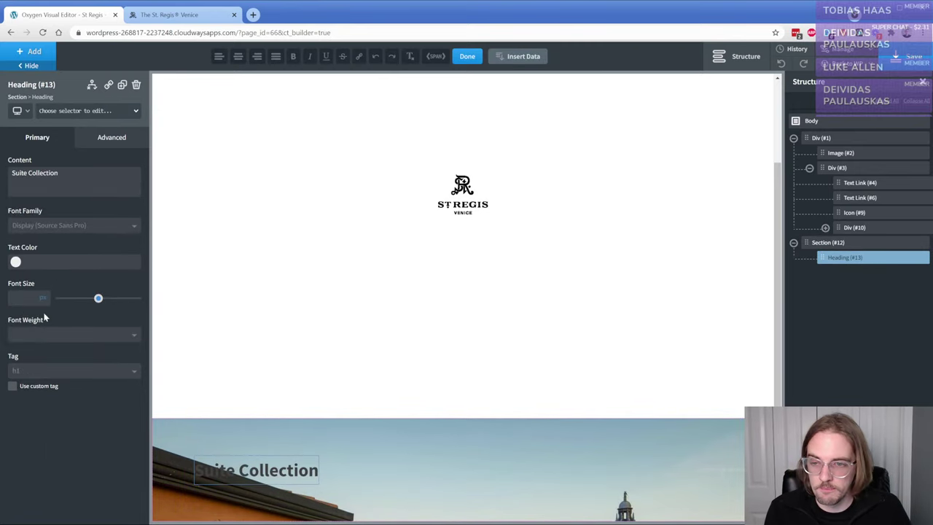
- Color the Suite Collection heading white (#ffffff) and set its font size to 80 px
click(16, 261)
click(13, 272)
click(58, 254)
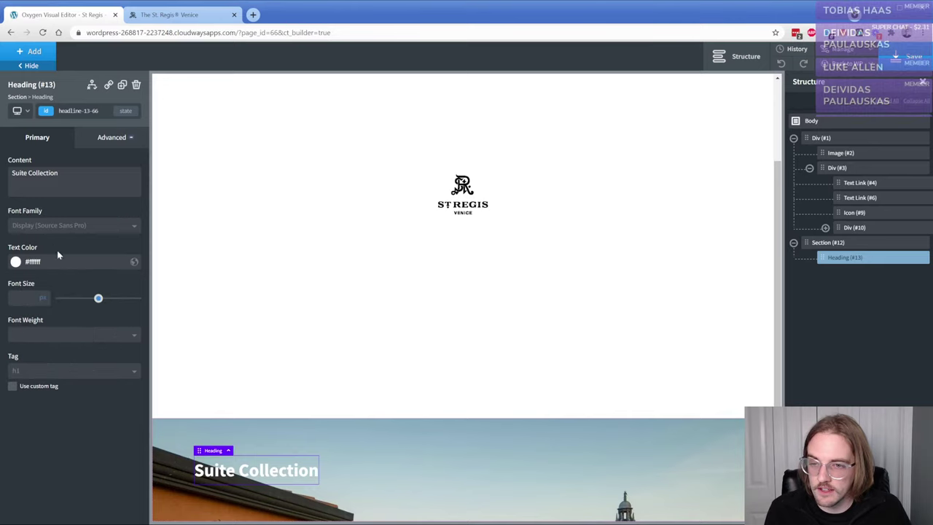
drag(97, 299, 122, 301)
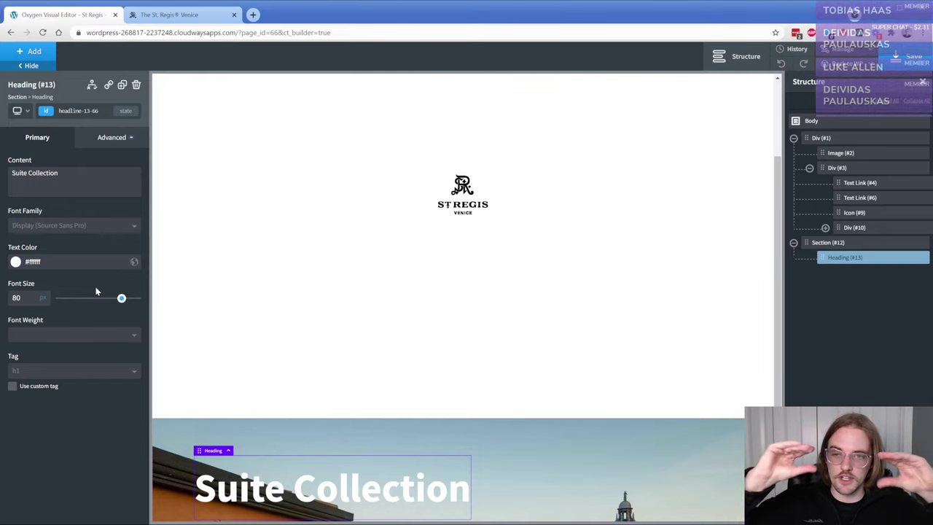
- Add an empty div inside the full-height logo div and stack that div's child elements vertically
click(264, 224)
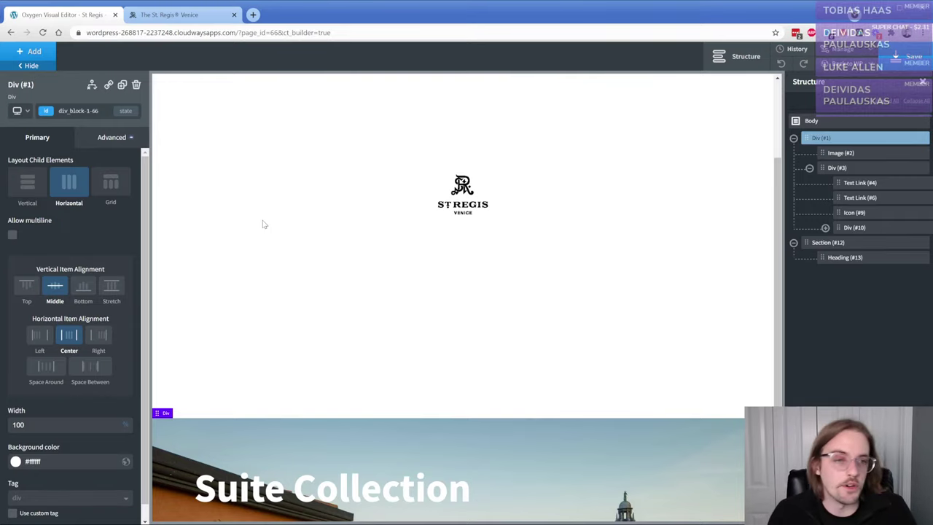
click(809, 168)
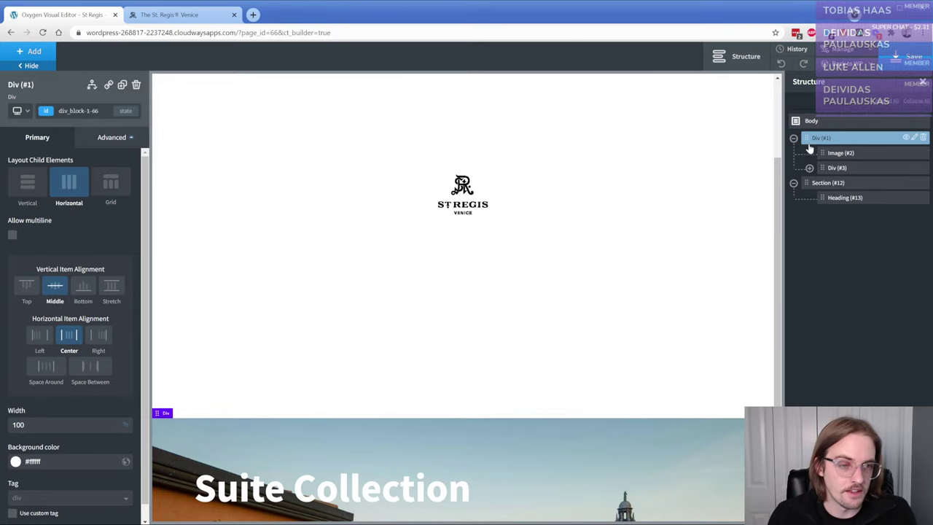
click(33, 51)
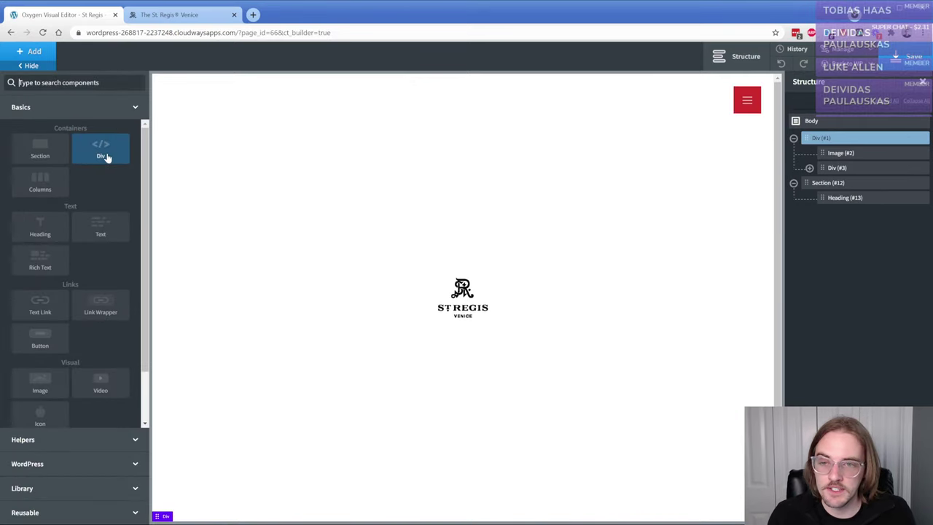
click(101, 153)
click(445, 236)
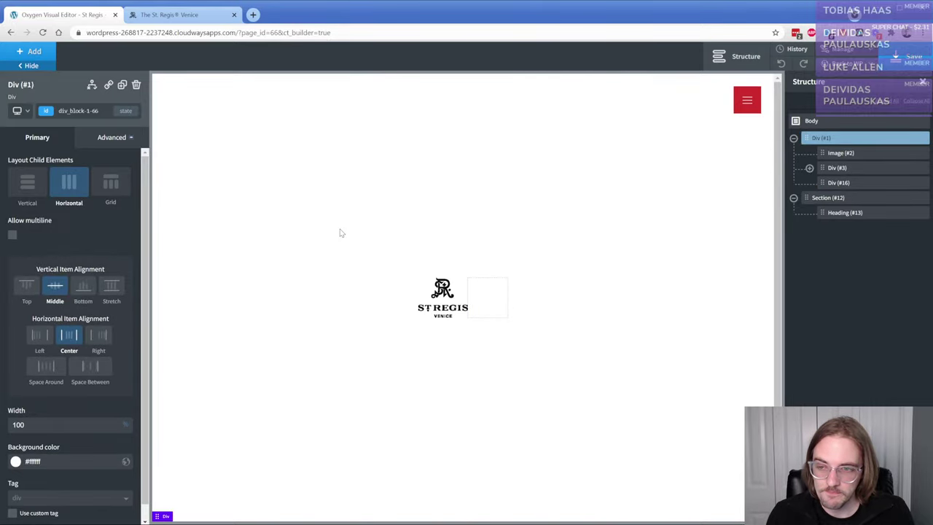
click(35, 189)
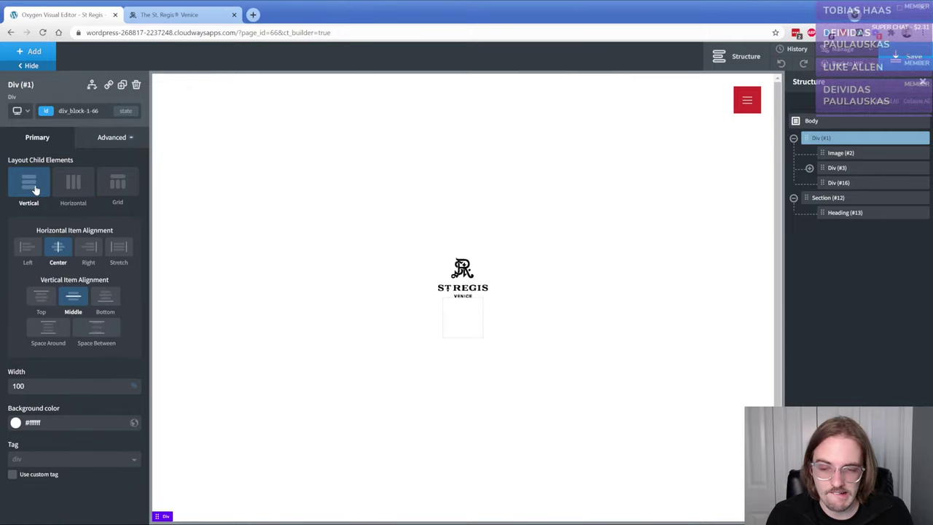
- Set the top margin of the empty div below the logo to auto
click(463, 326)
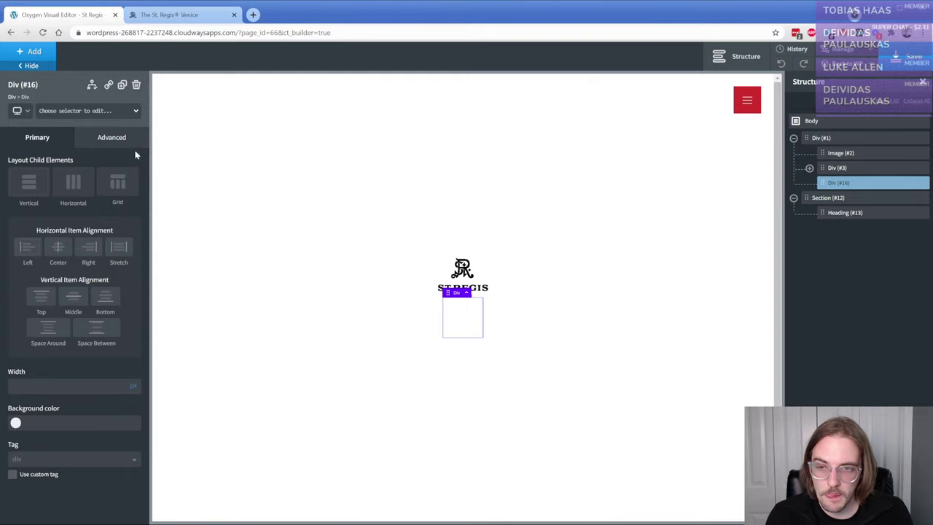
click(112, 137)
click(83, 194)
click(116, 197)
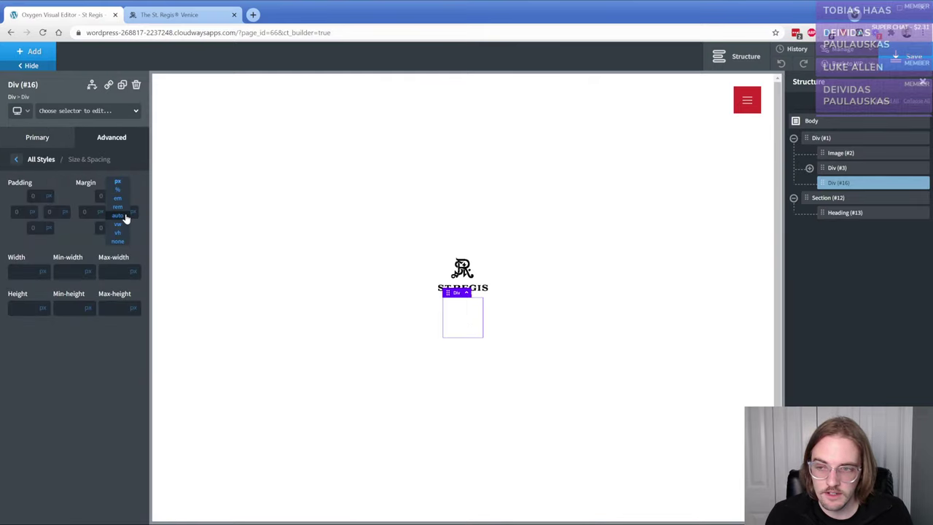
click(118, 215)
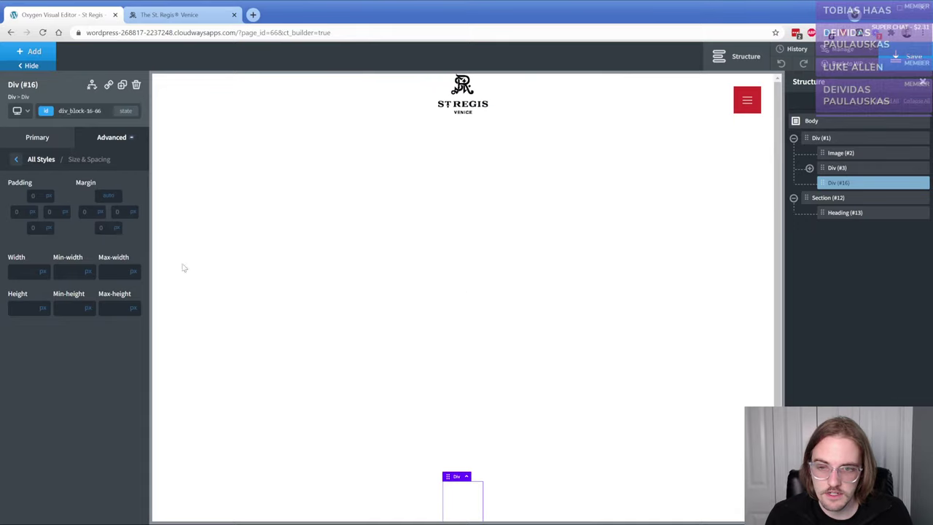
- Set the top margin of the St. Regis logo image to auto
click(465, 102)
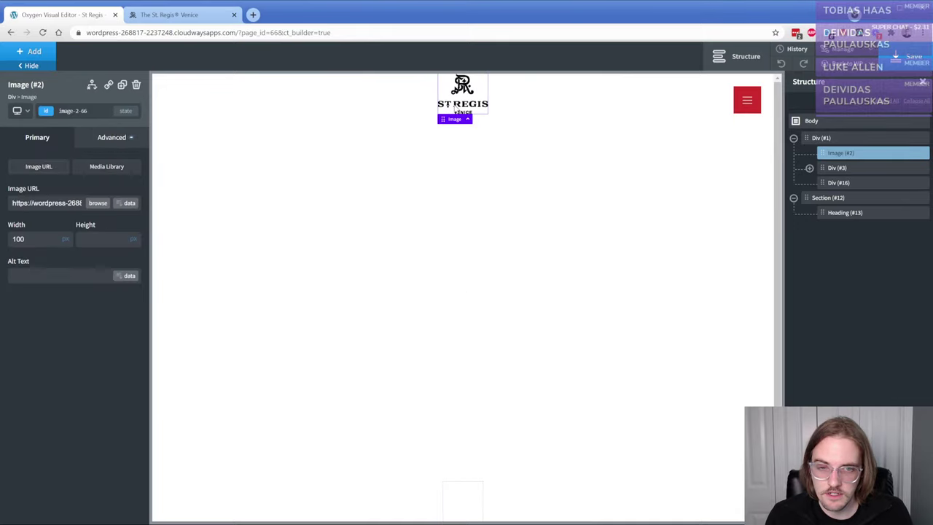
click(129, 142)
click(100, 193)
click(120, 214)
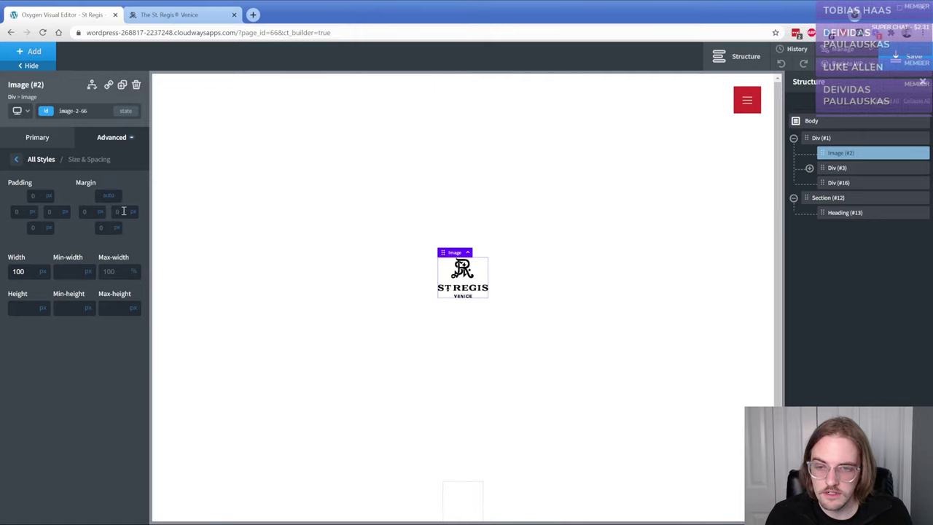
- Set the width of the empty div below the logo to 100%
click(471, 503)
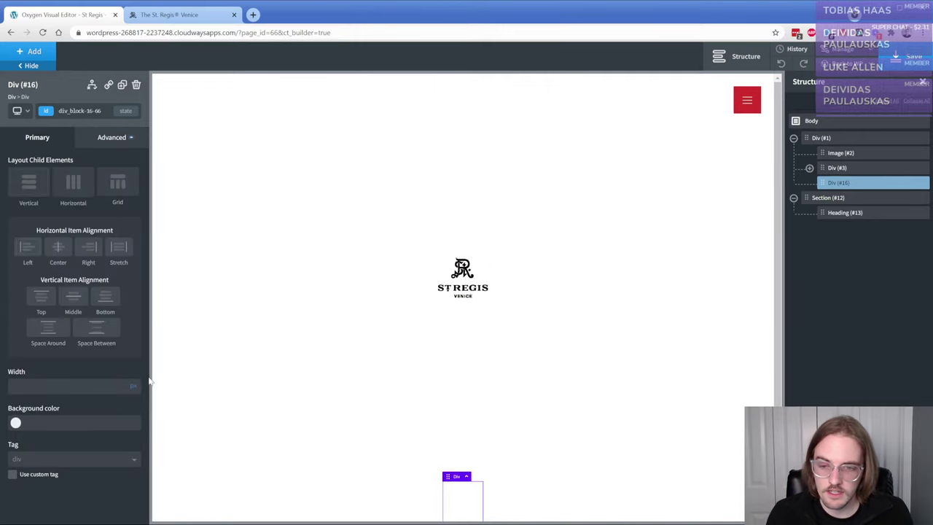
click(99, 387)
text(100)
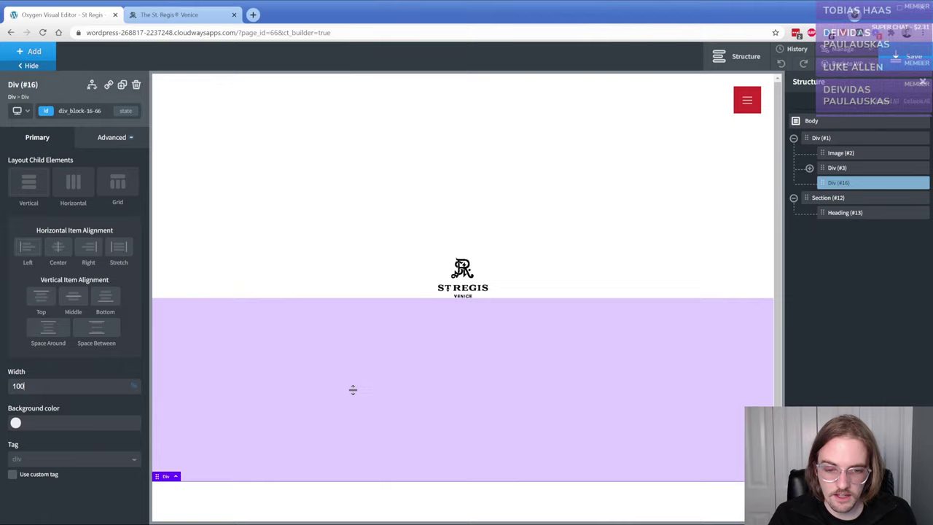
scroll(352, 389, down, 2)
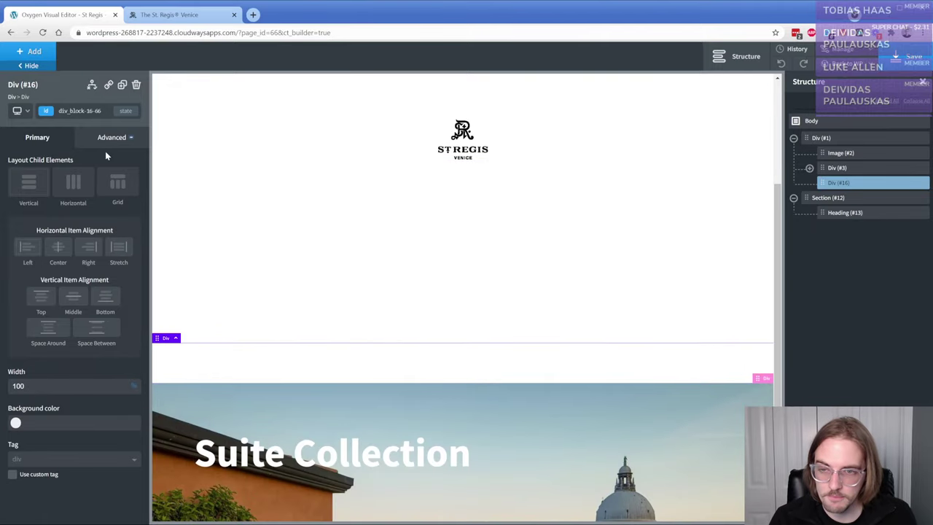
click(109, 142)
click(85, 167)
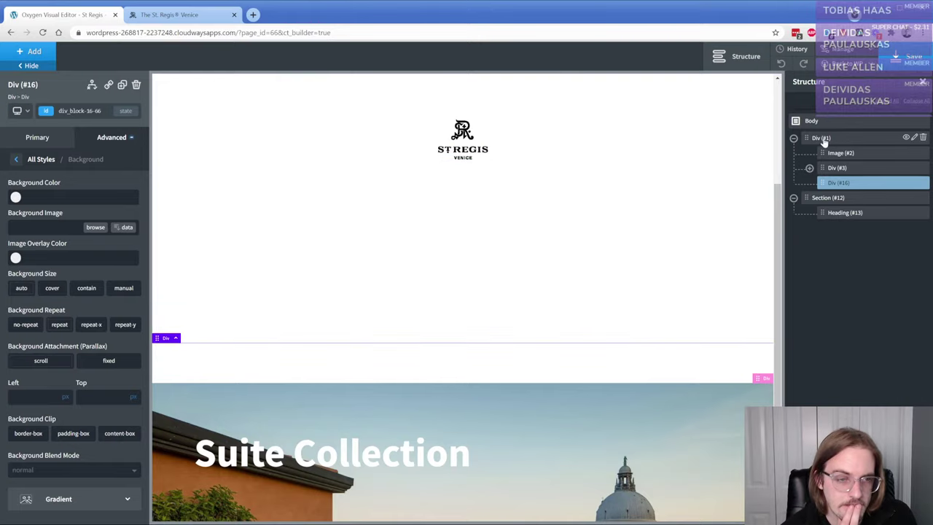
click(822, 138)
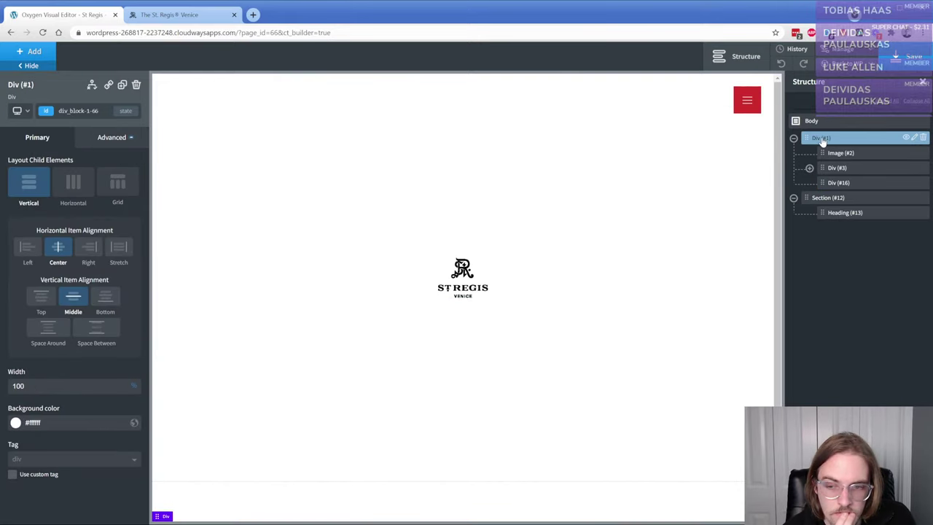
click(837, 182)
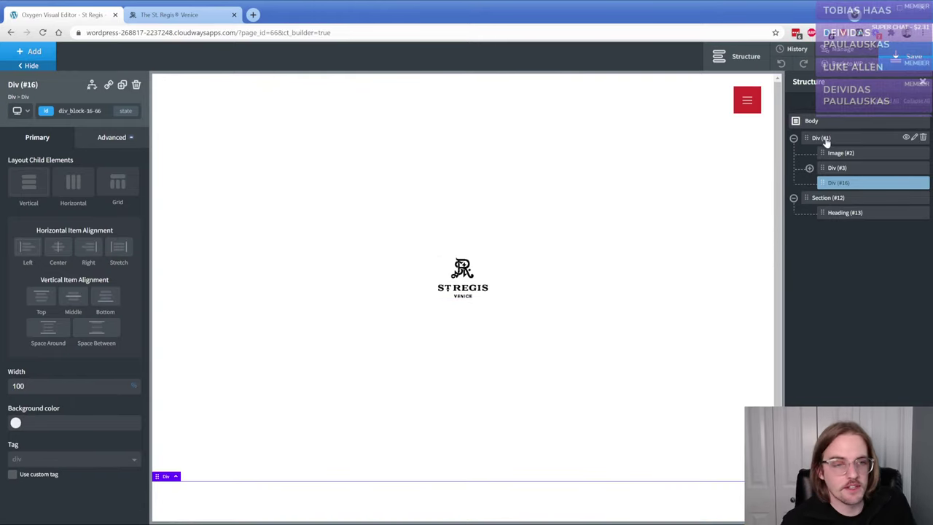
- Move the empty full-width div out of the logo div to the first position directly under the body
click(826, 141)
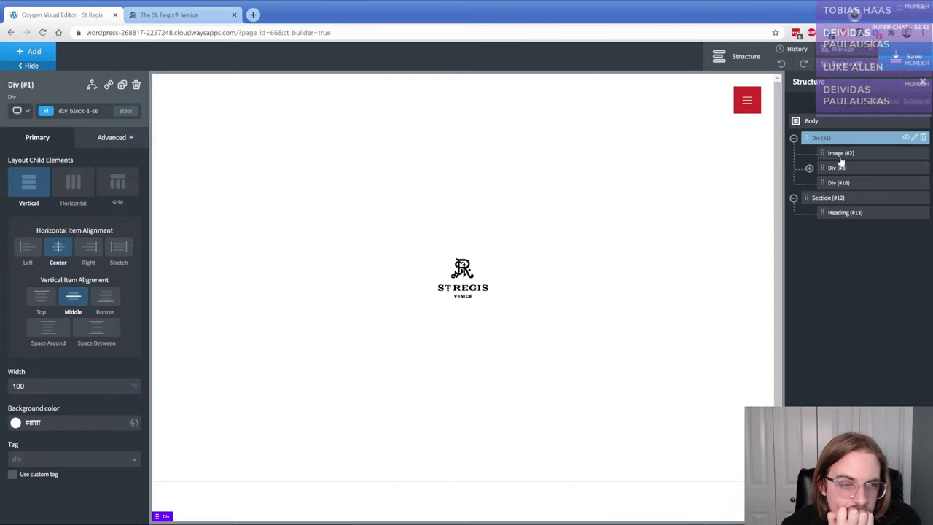
click(837, 186)
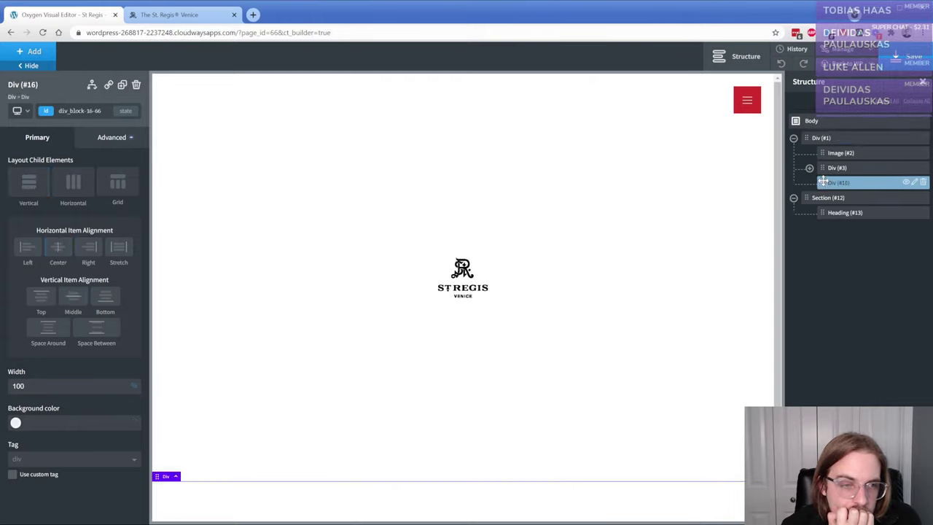
drag(824, 182, 819, 137)
- Wrap the logo div in a new div and move the empty full-width div into that wrapper, below the logo div
click(821, 153)
click(909, 155)
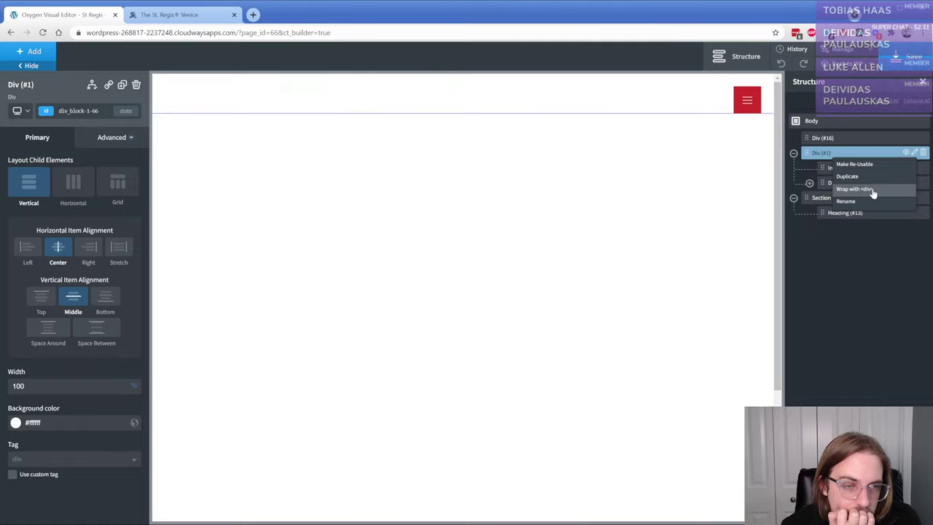
click(873, 190)
click(809, 167)
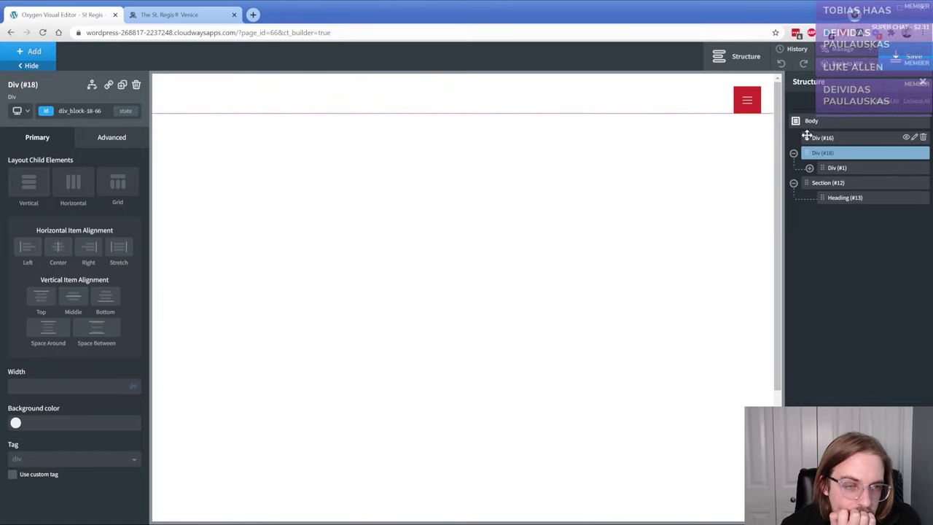
drag(806, 135, 840, 154)
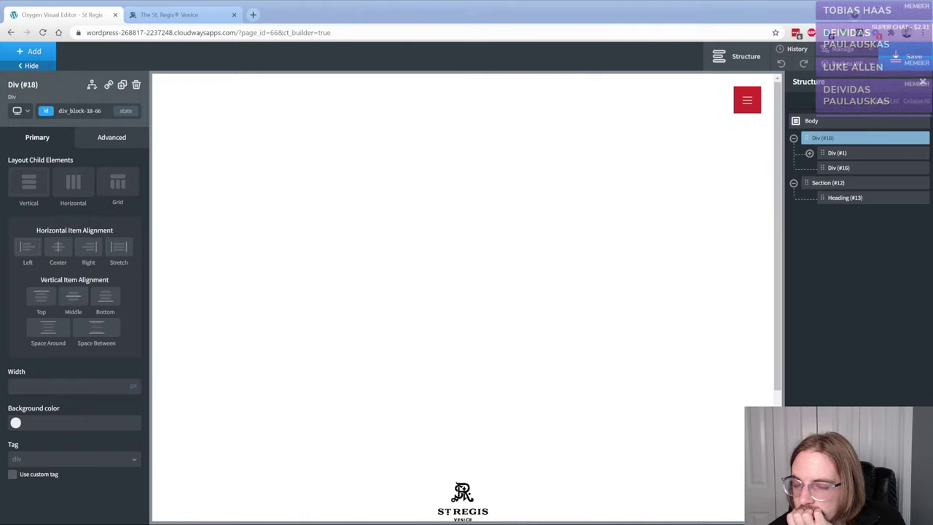
- Set the top margin of the St. Regis logo image to 0 px and switch its bottom margin unit to px
scroll(358, 323, down, 3)
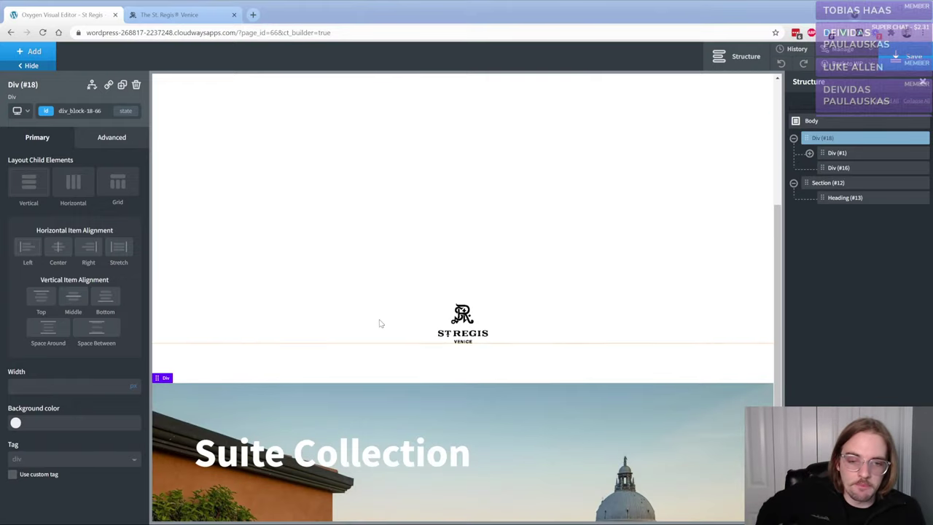
click(509, 265)
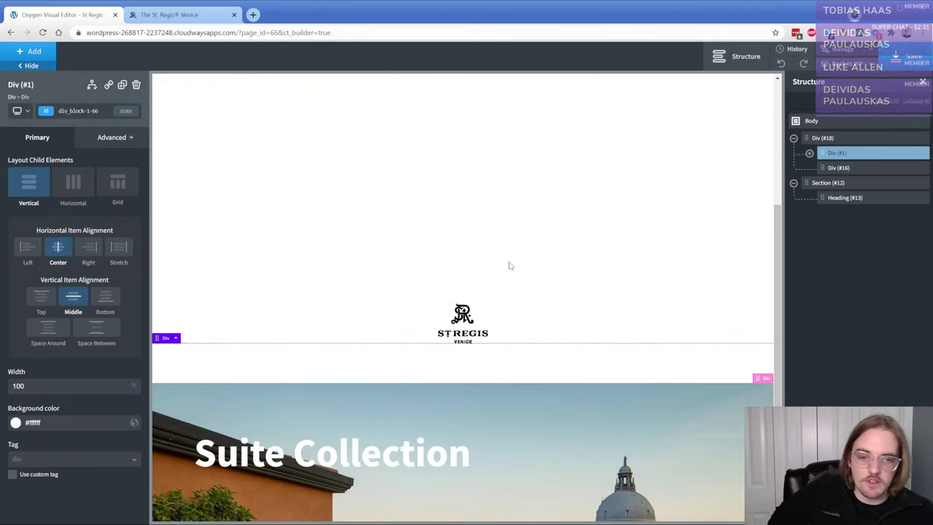
click(463, 321)
click(109, 137)
click(92, 193)
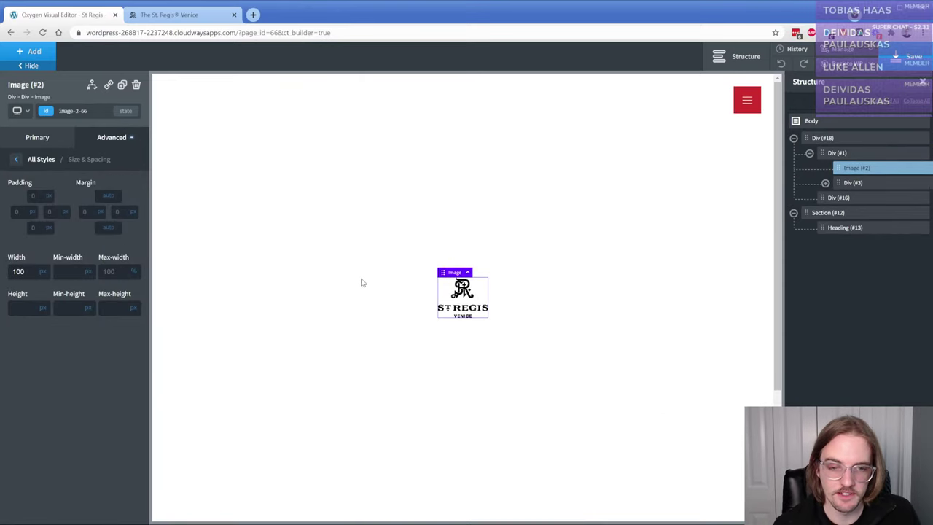
mouse_move(110, 198)
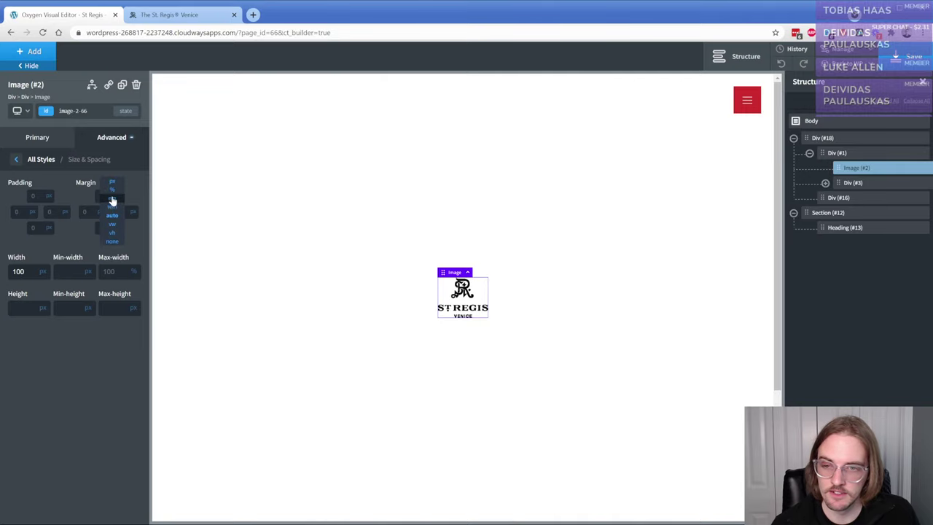
click(115, 183)
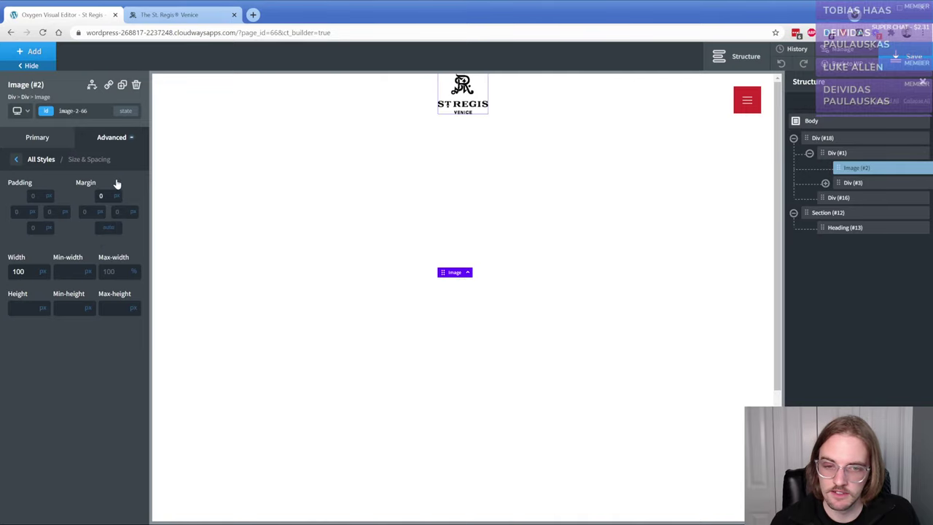
mouse_move(102, 212)
click(113, 233)
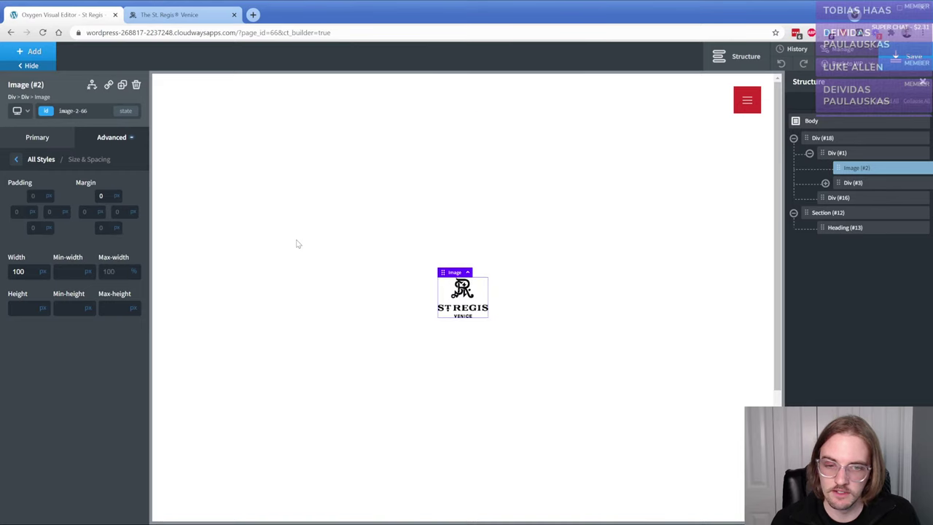
- Give the empty full-width div below the logo div the terrace photo from the media library as background image
click(296, 242)
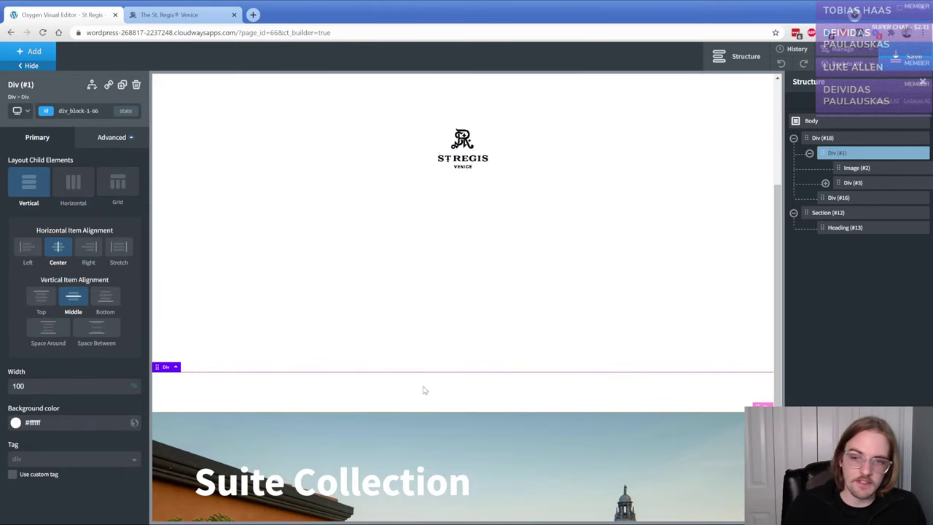
click(425, 390)
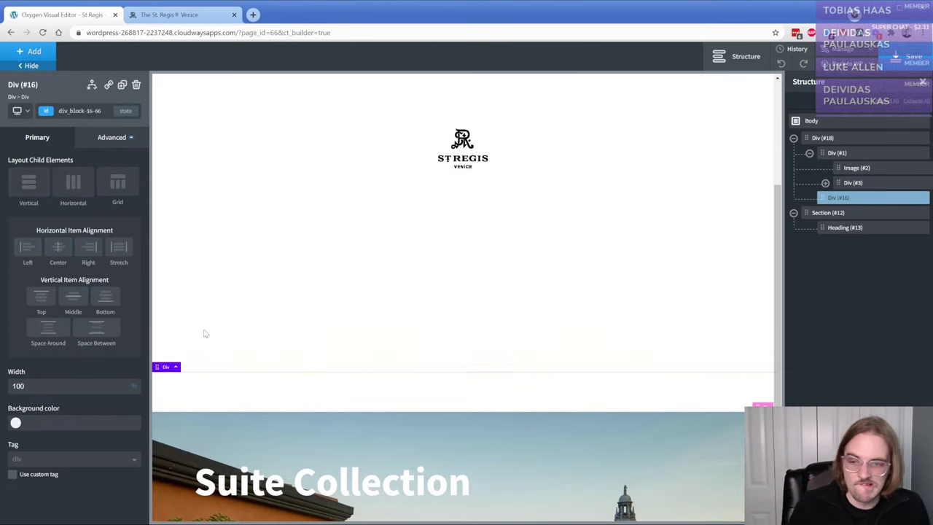
click(111, 138)
click(59, 167)
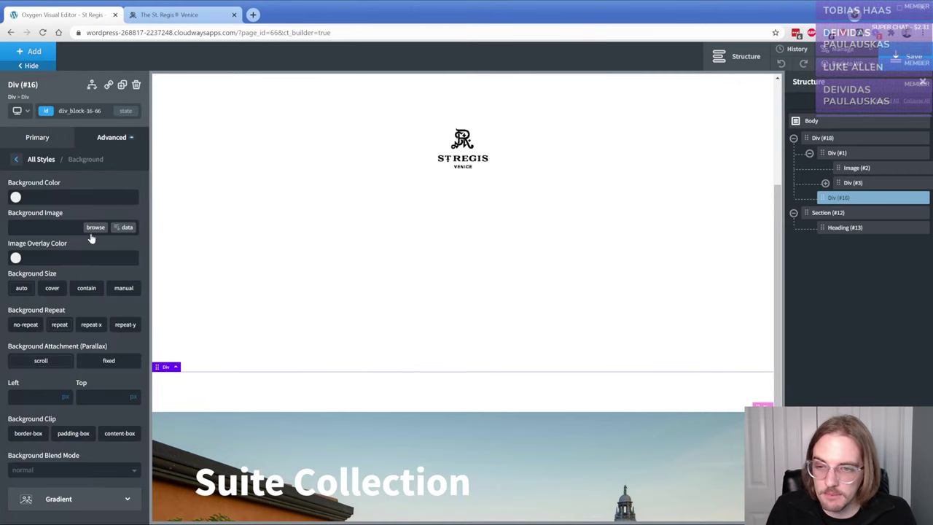
click(92, 232)
click(294, 170)
click(729, 494)
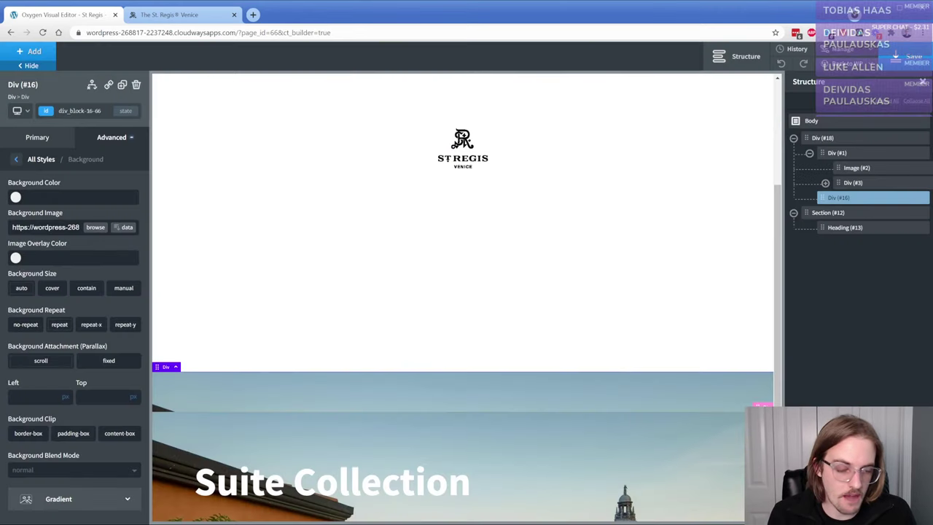
- Add a new heading inside the full-width div with the terrace background
click(427, 392)
click(305, 366)
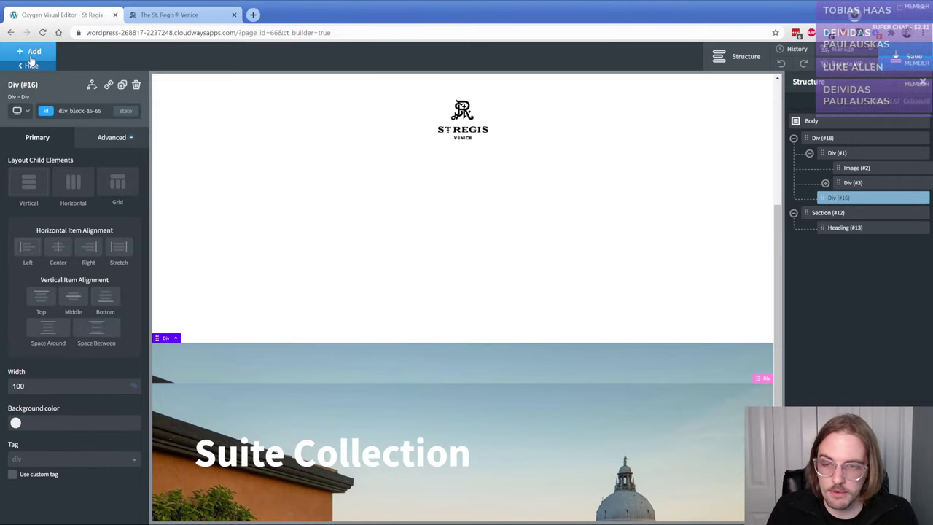
click(31, 51)
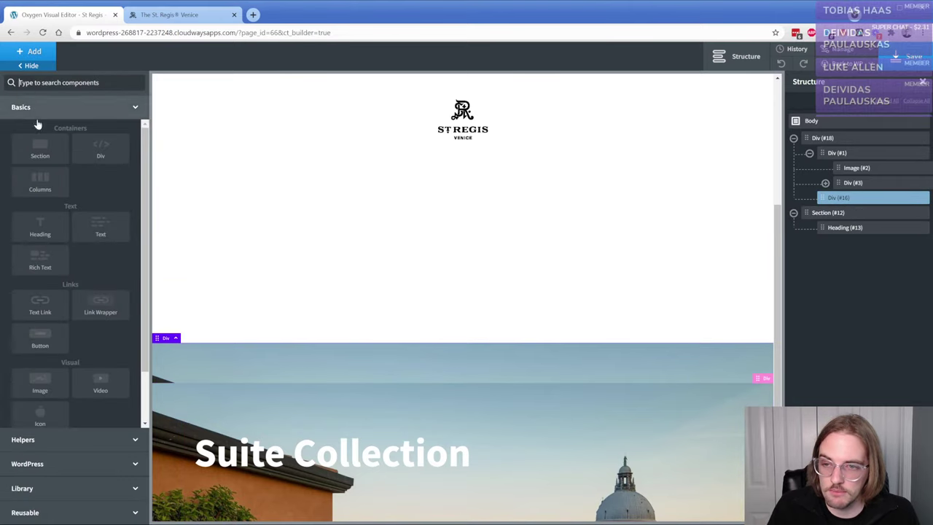
click(40, 226)
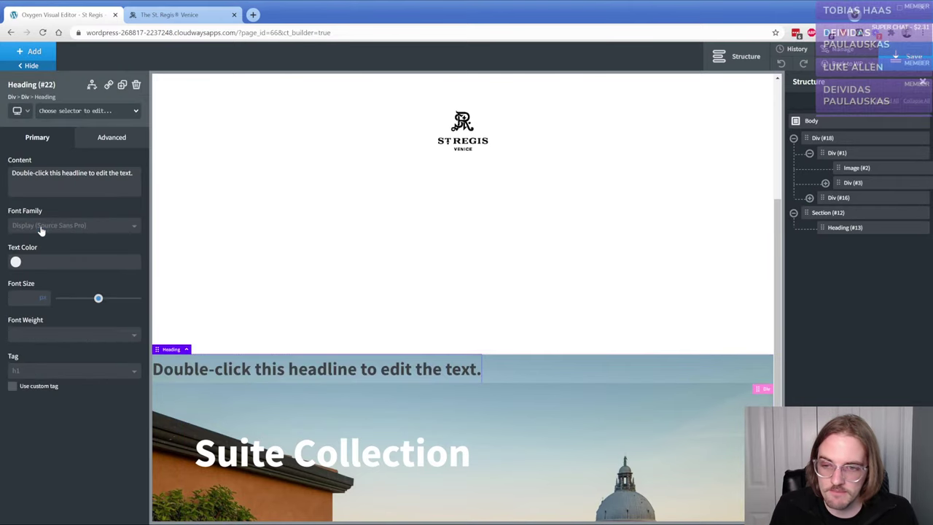
- Move the Suite Collection heading from its section into the terrace background div and delete the placeholder heading there
click(810, 197)
drag(822, 244, 865, 210)
click(929, 227)
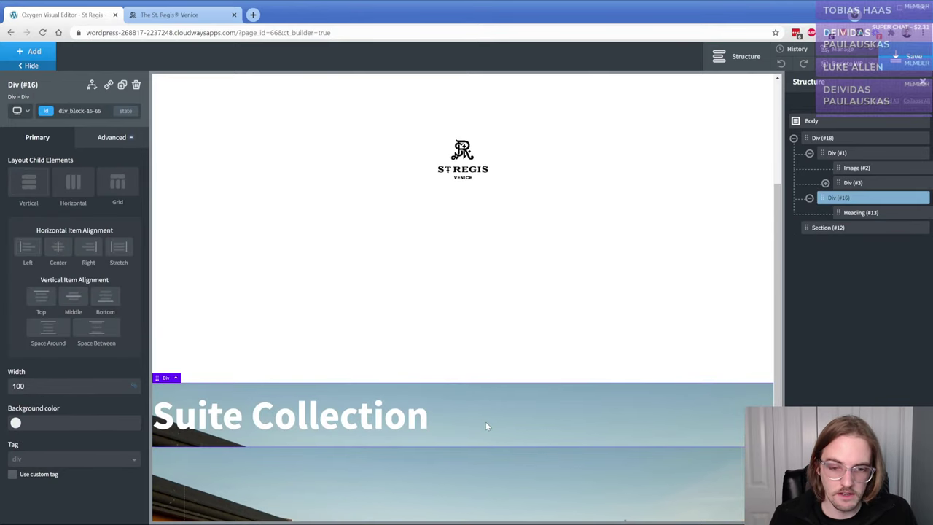
- Center the terrace background div's content horizontally and vertically and set its minimum height to 75 vh
click(58, 250)
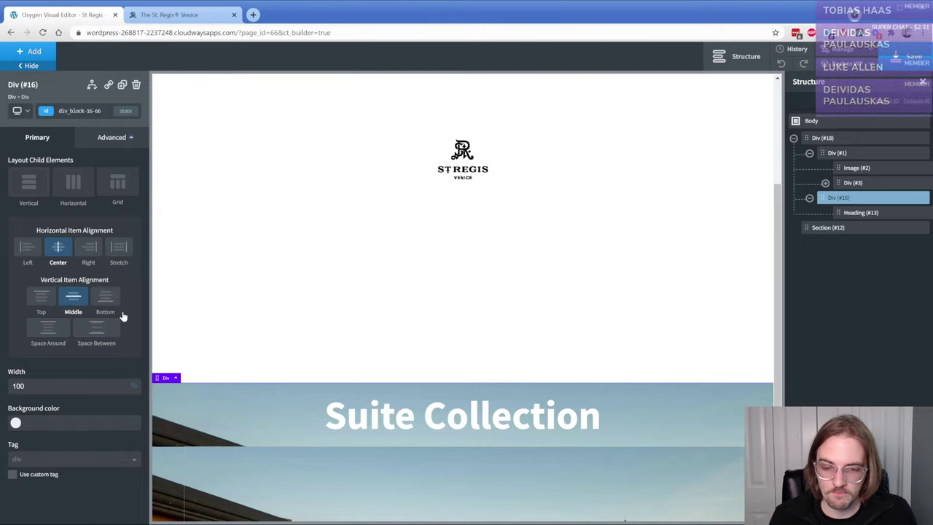
click(99, 143)
click(71, 195)
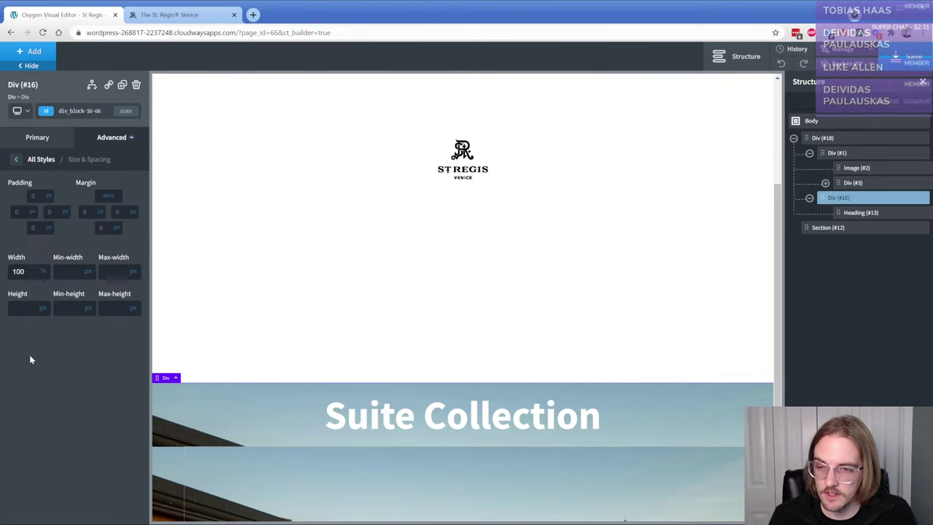
click(86, 309)
click(91, 342)
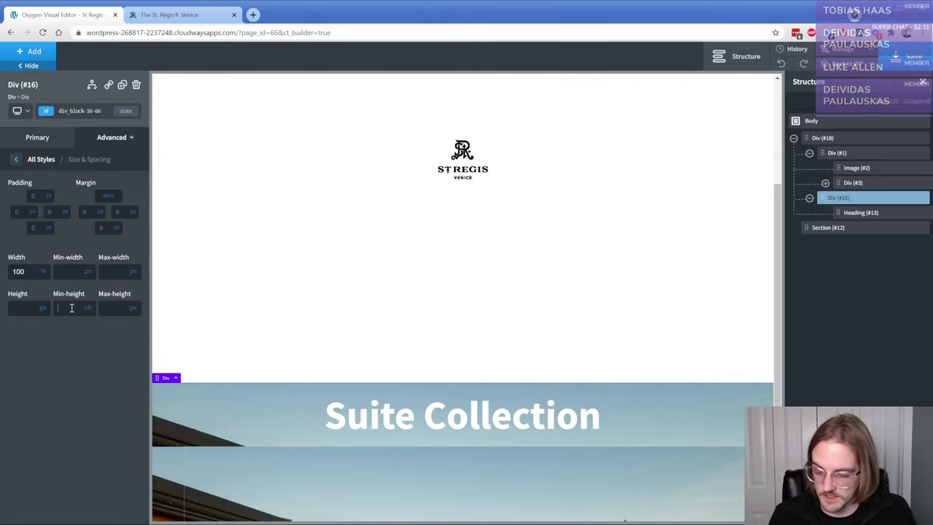
click(71, 308)
text(75)
scroll(321, 307, down, 4)
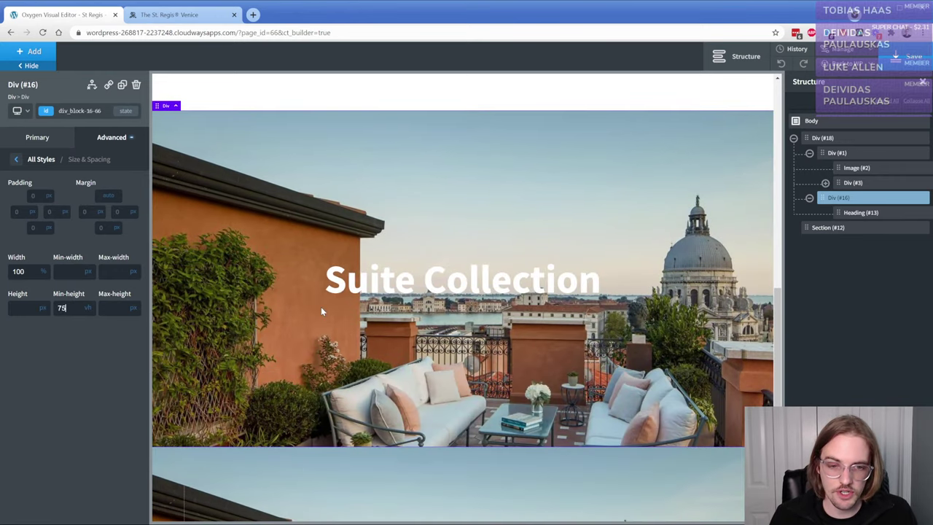
double_click(63, 309)
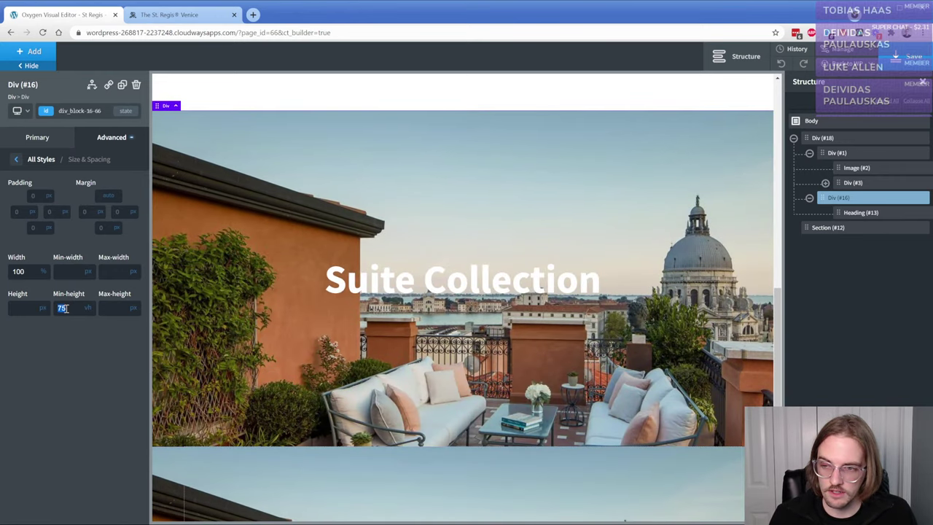
- Delete the leftover empty section below the Suite Collection div
click(378, 482)
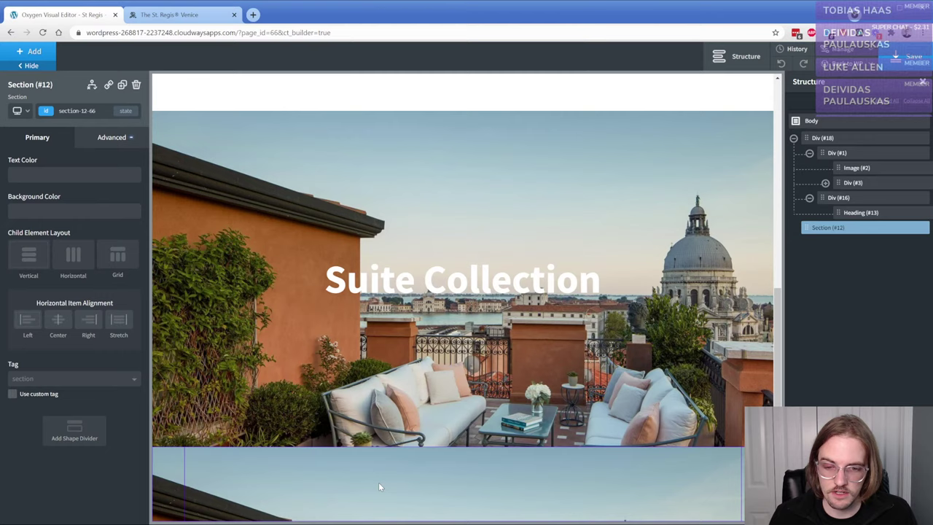
click(137, 86)
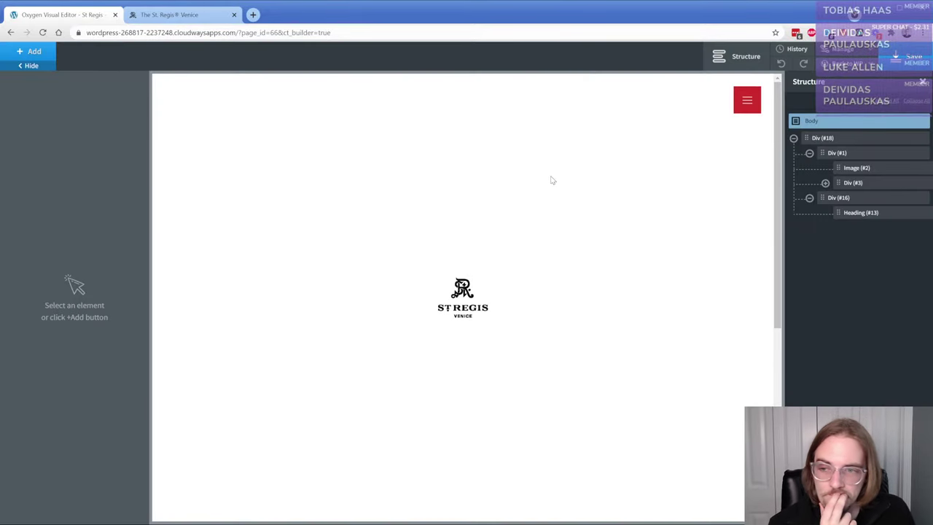
click(832, 199)
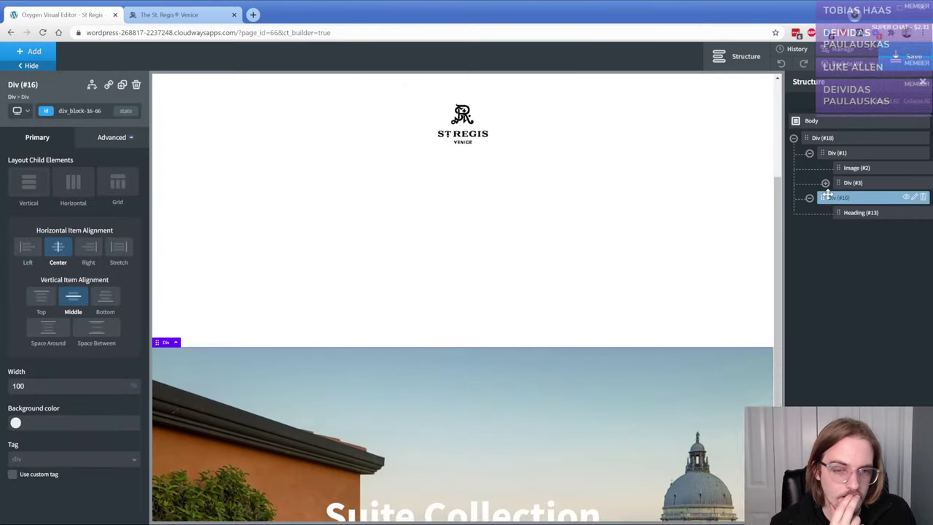
click(452, 346)
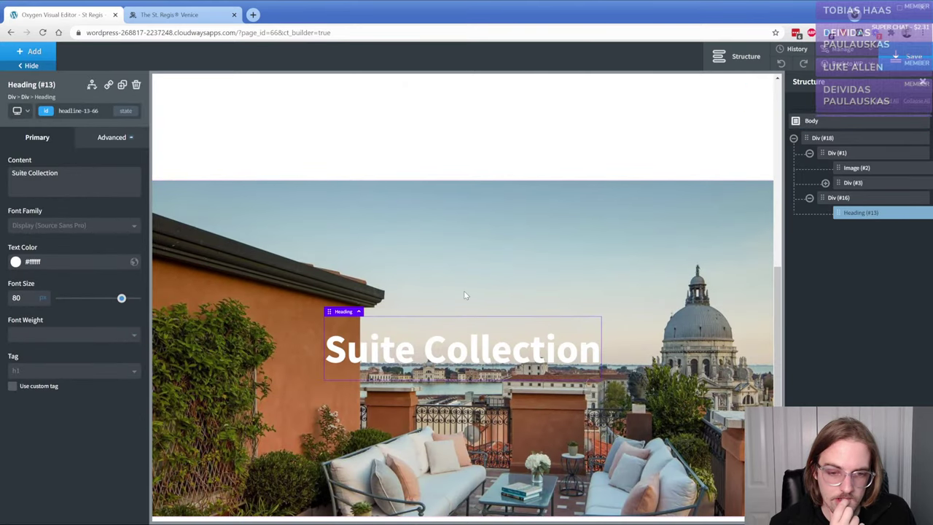
click(465, 292)
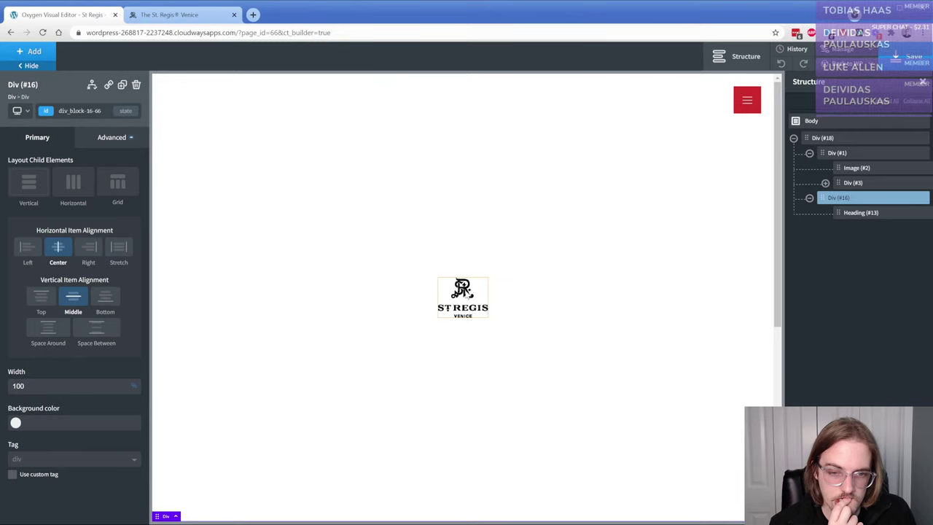
click(576, 223)
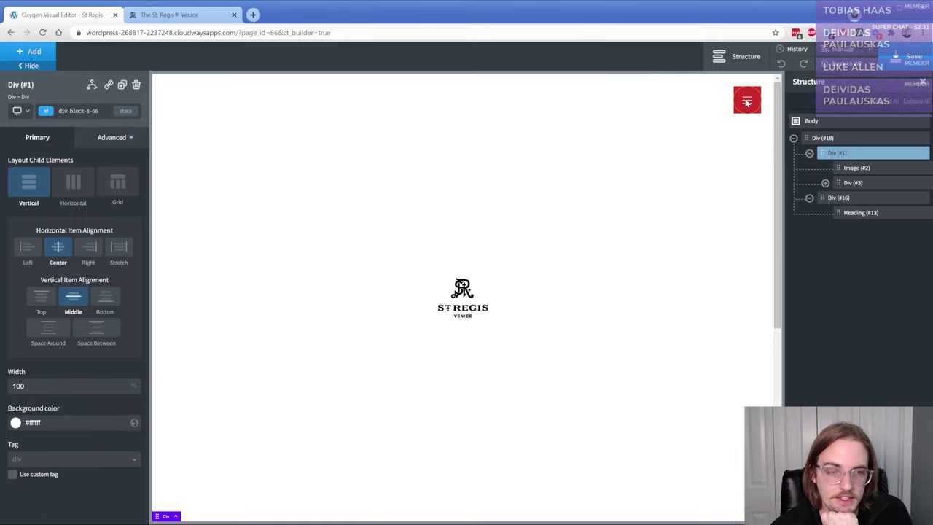
- Set the right margin of the Instagram icon in the header to 15 px
click(735, 102)
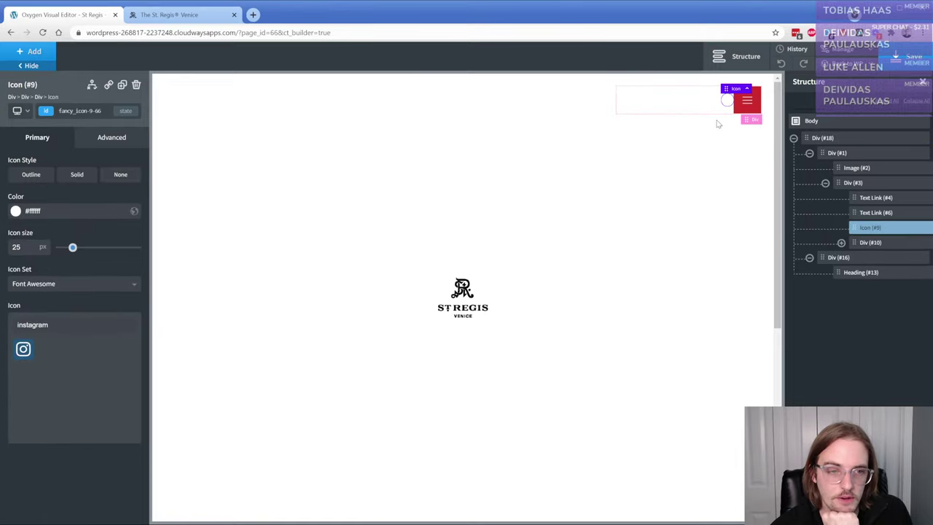
click(111, 137)
click(100, 192)
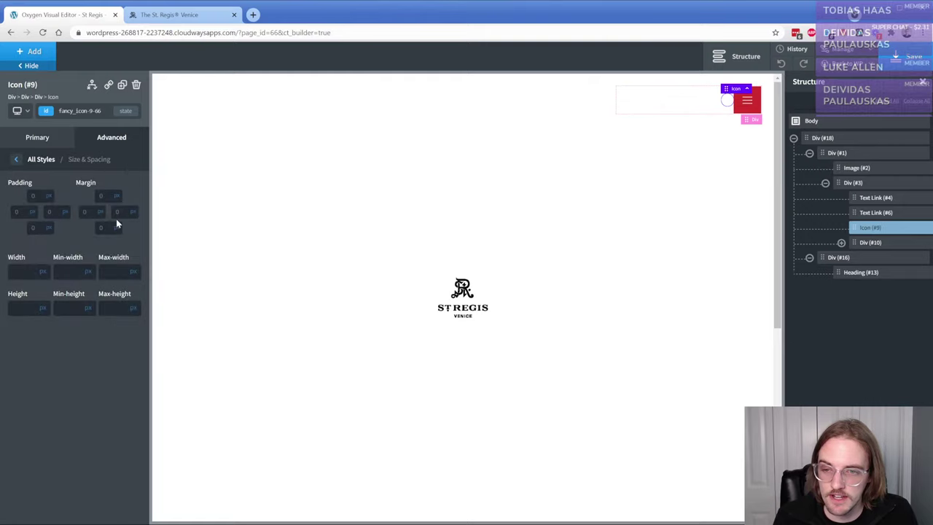
click(121, 212)
text(15)
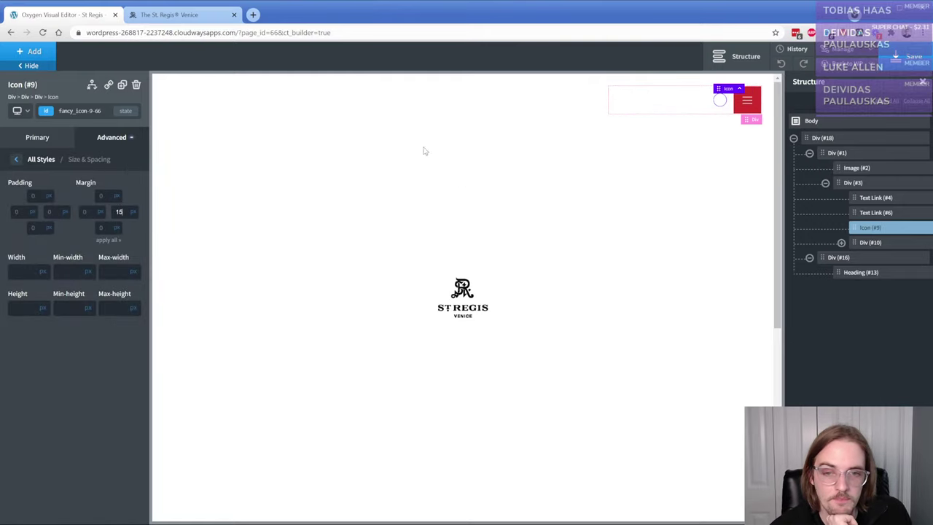
- Review the size and spacing settings of the div that holds the logo
click(525, 265)
click(107, 148)
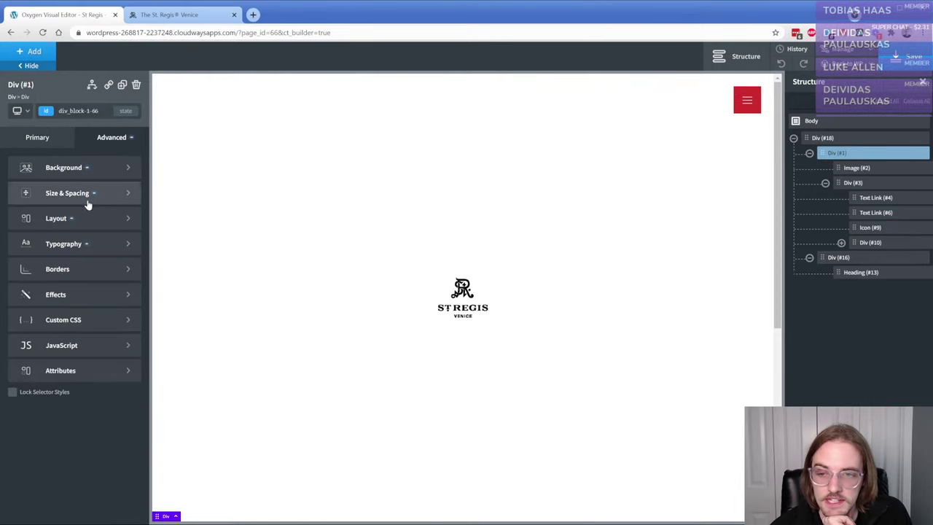
click(89, 202)
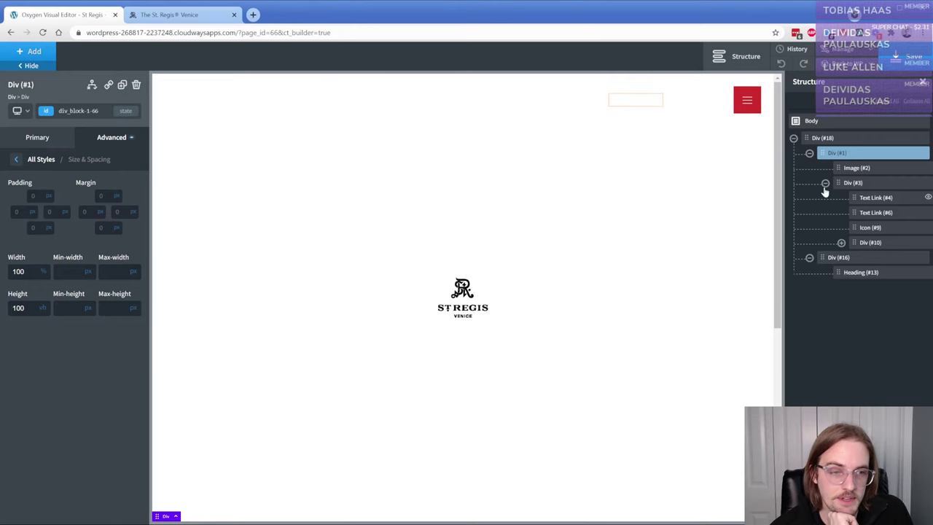
- Collapse the logo div and the Suite Collection div in the structure tree and select the logo div
click(809, 153)
click(810, 168)
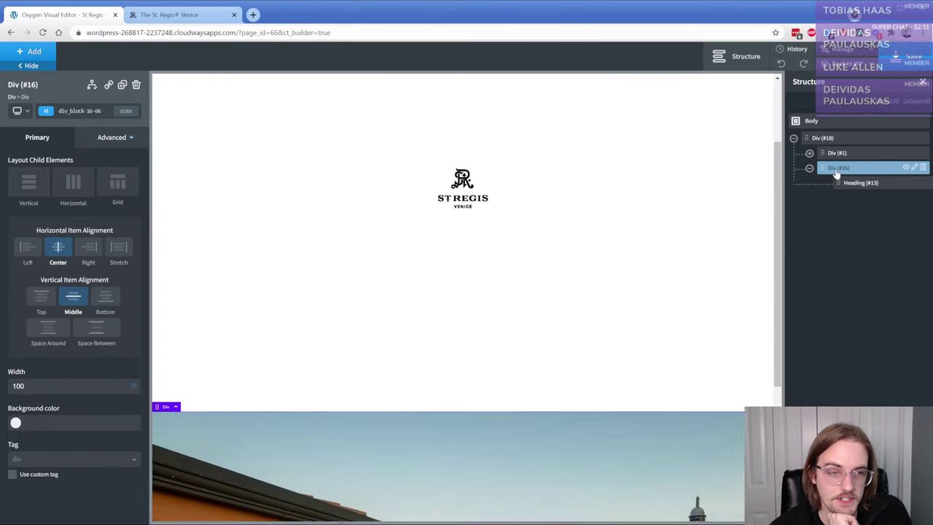
click(809, 168)
scroll(438, 323, up, 5)
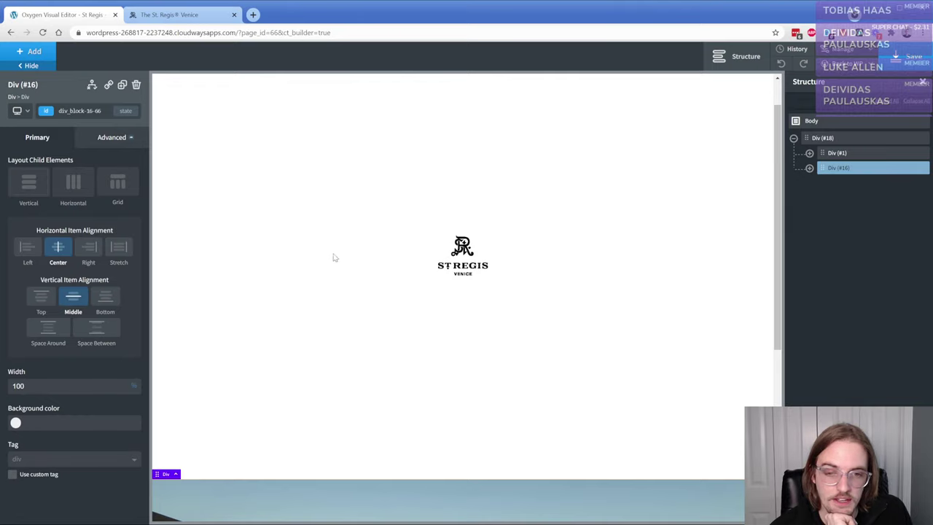
click(337, 257)
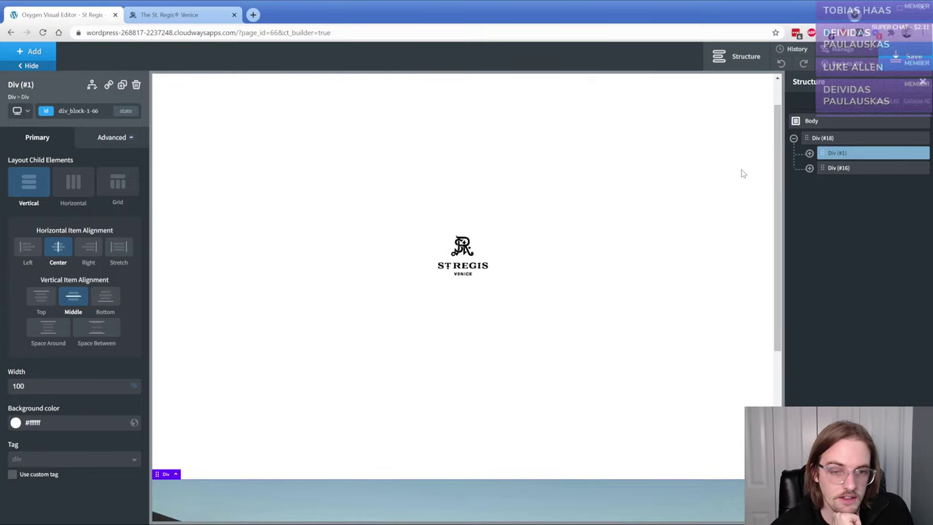
- Compare the Suite Collection slide on the St. Regis Venice reference site with the Suite Collection div in the Oxygen editor
click(186, 18)
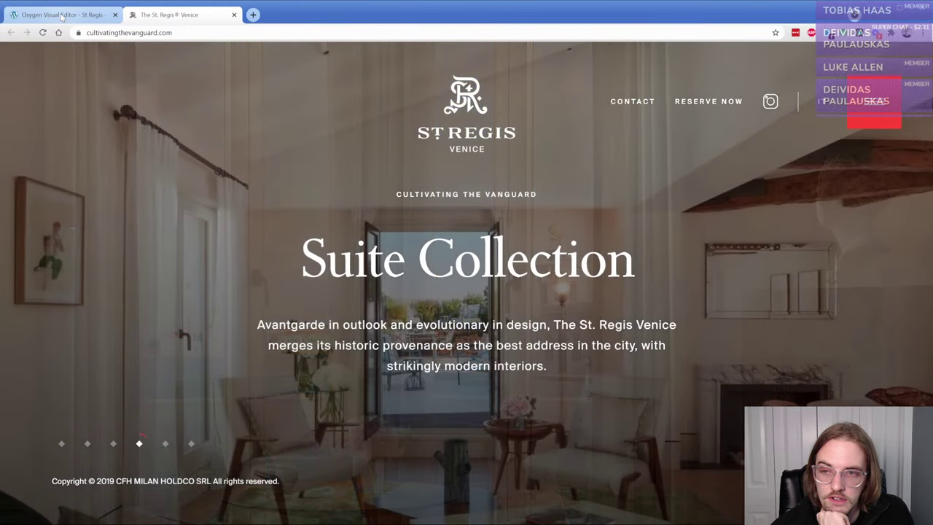
click(62, 16)
scroll(318, 156, down, 3)
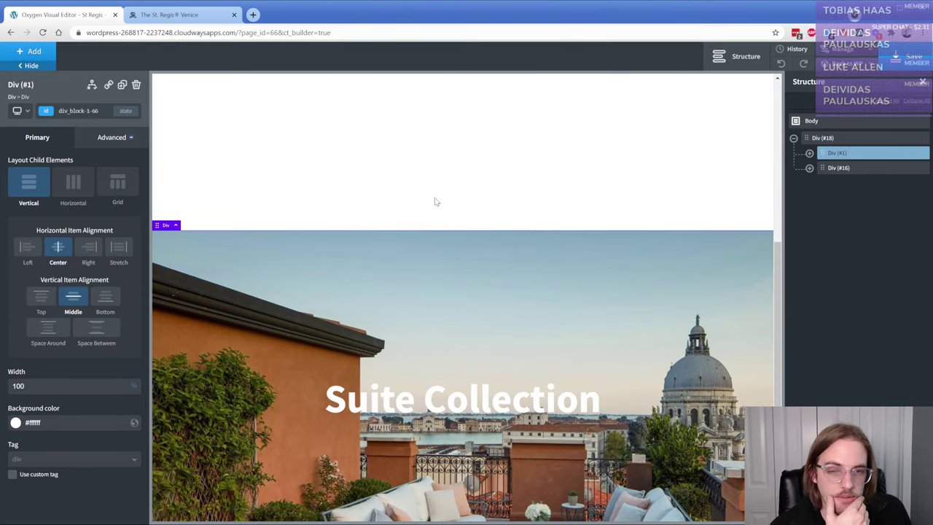
- Examine how the logo image, the header div and the Suite Collection div are nested in the structure tree
click(810, 168)
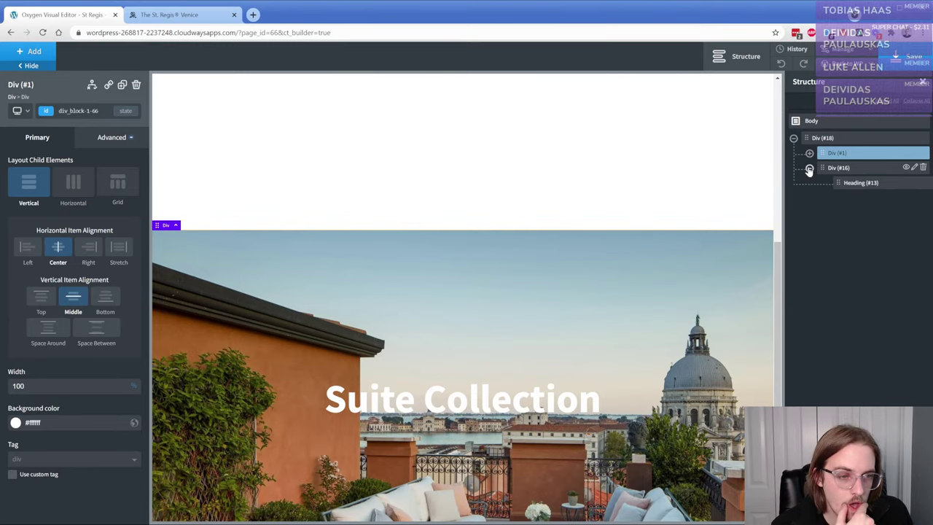
click(810, 167)
click(809, 153)
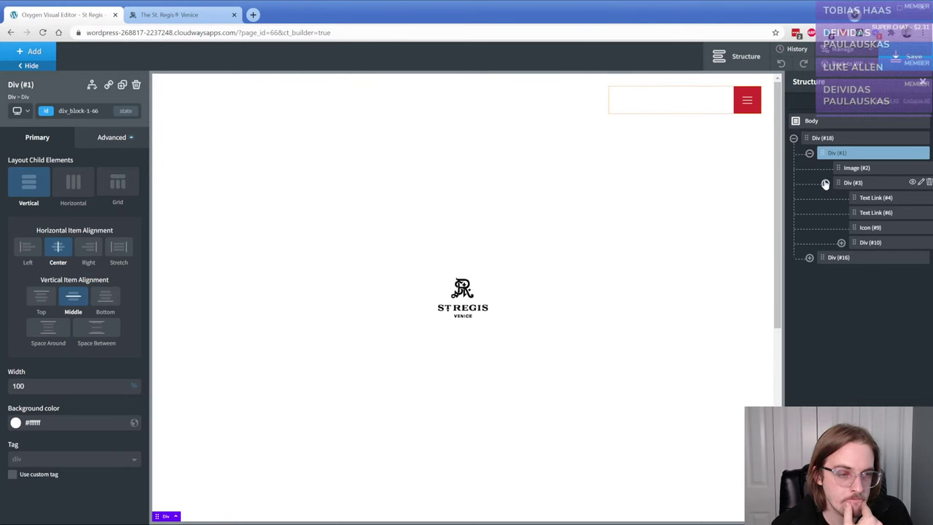
click(825, 183)
click(828, 197)
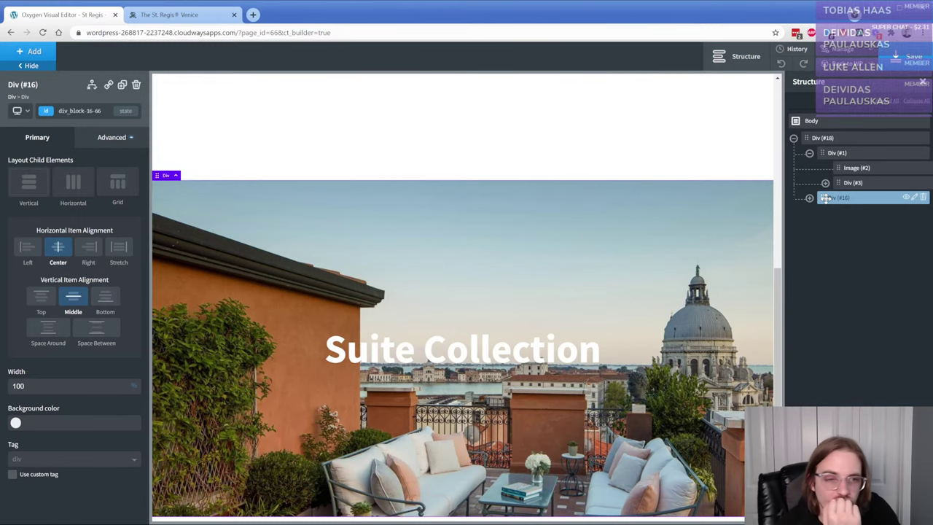
click(810, 153)
click(838, 153)
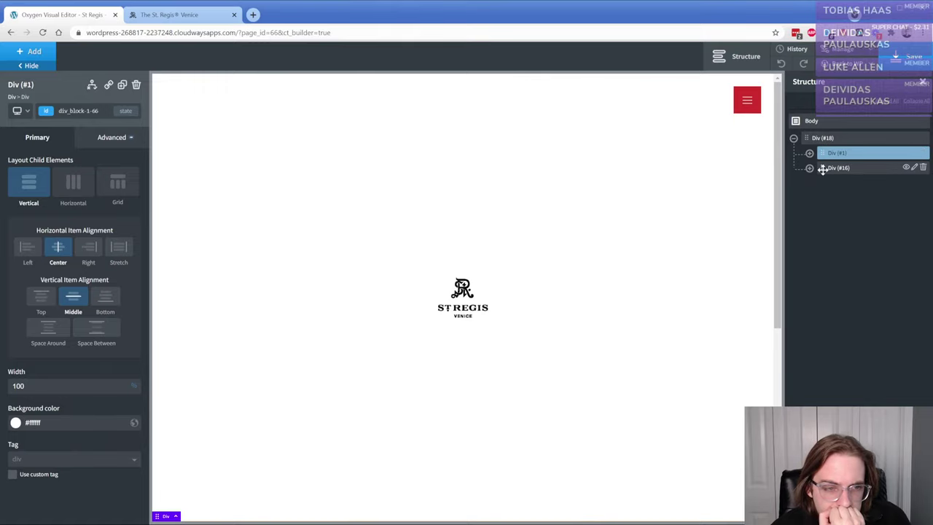
click(809, 153)
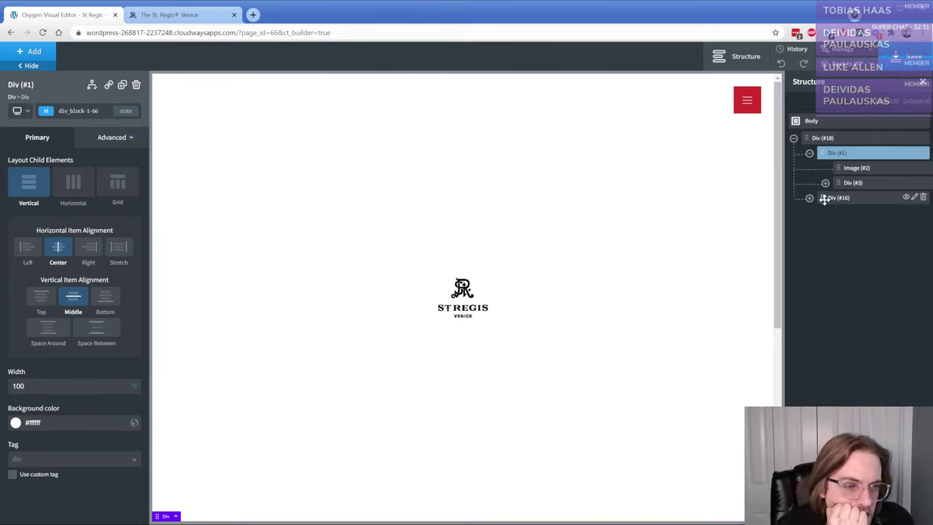
click(853, 183)
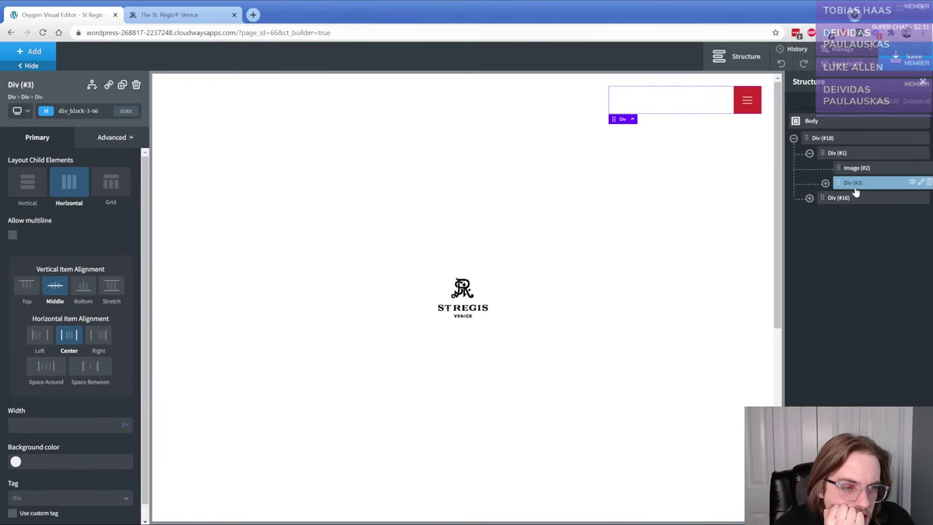
click(853, 169)
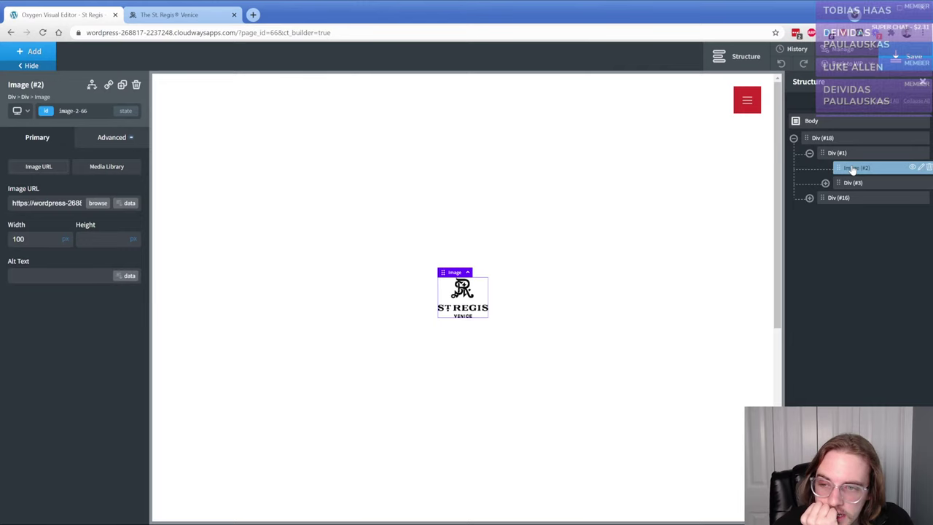
click(831, 198)
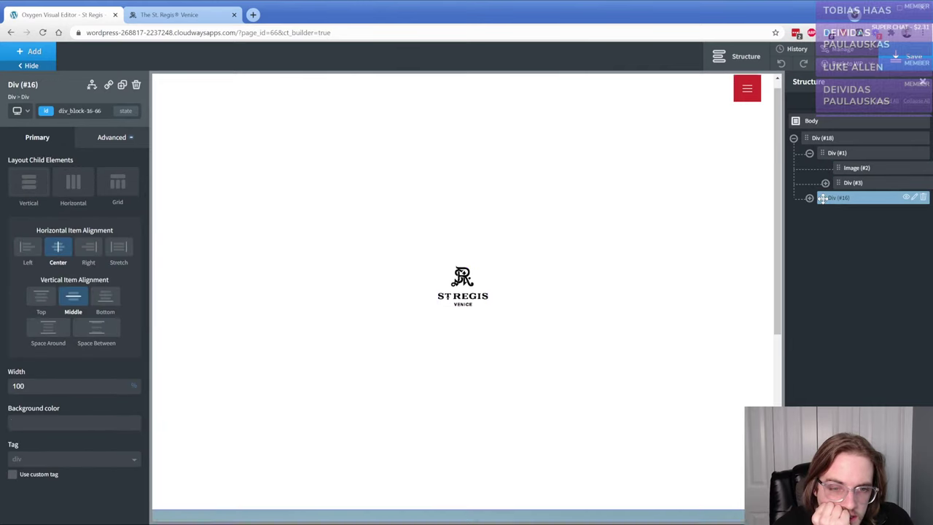
click(832, 153)
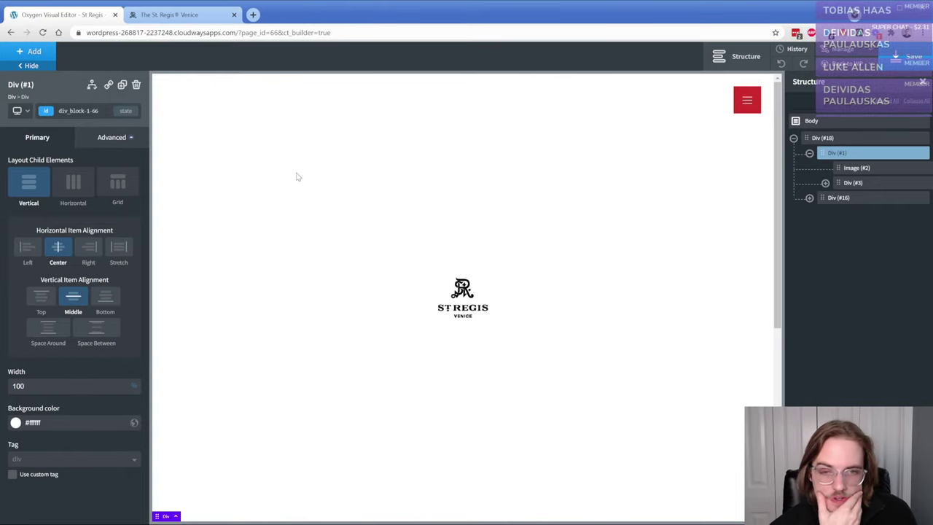
- Set the layout position of the div that holds the logo to static
click(112, 137)
click(79, 218)
scroll(78, 270, down, 5)
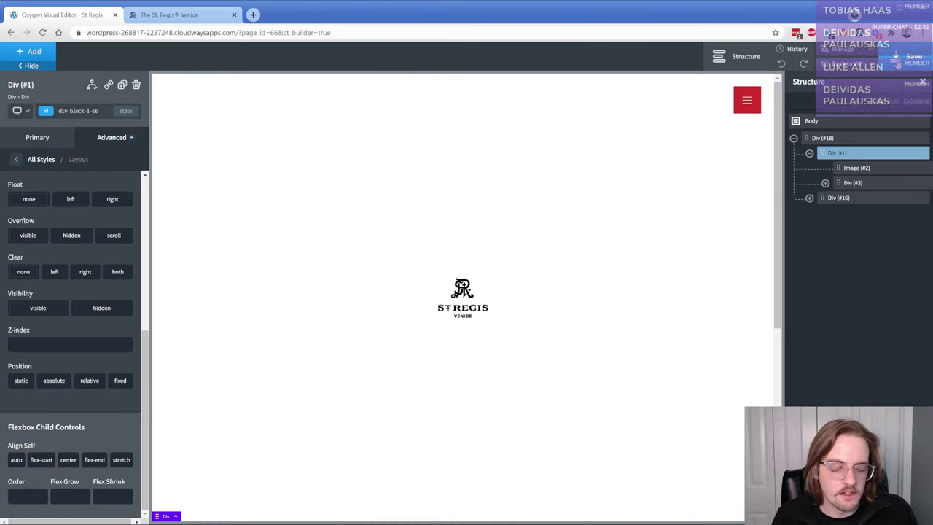
click(22, 380)
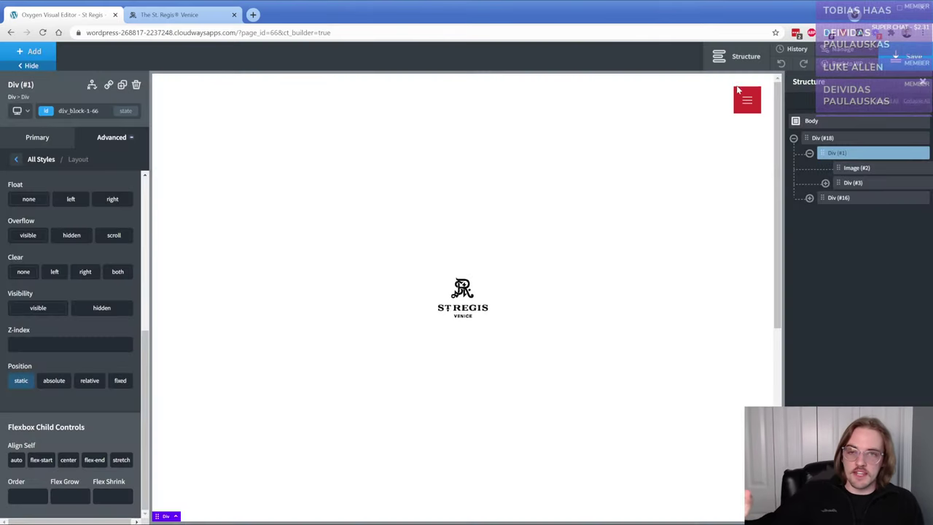
- Open Motion.page from the WordPress admin and create a new timeline named "St Regis"
click(838, 49)
click(835, 79)
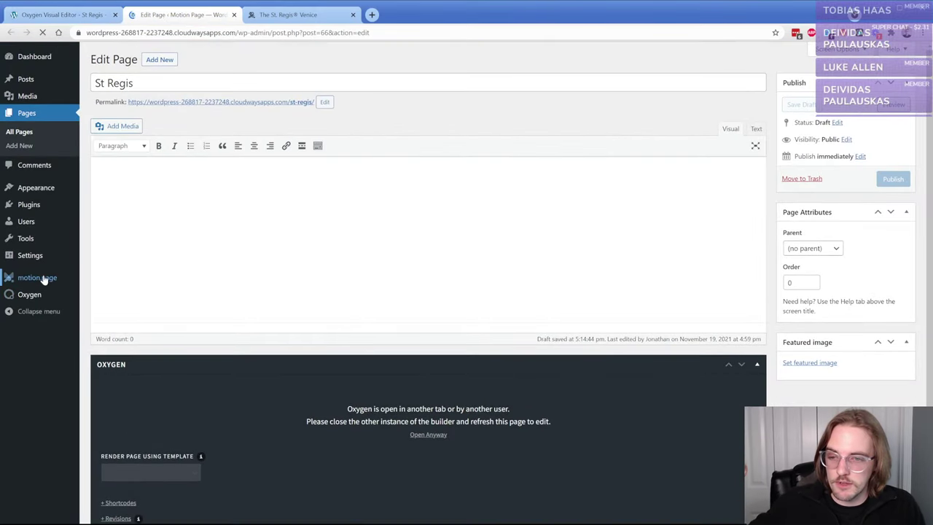
click(43, 279)
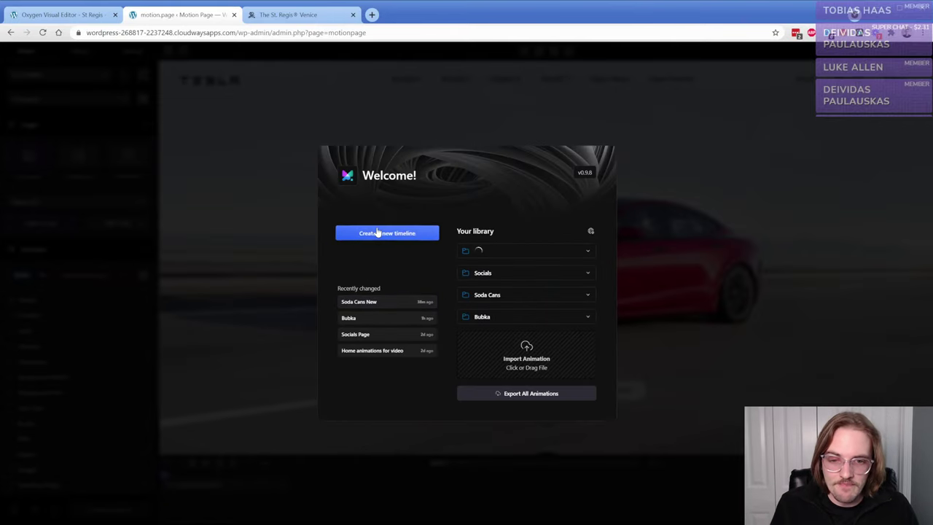
click(375, 232)
double_click(70, 78)
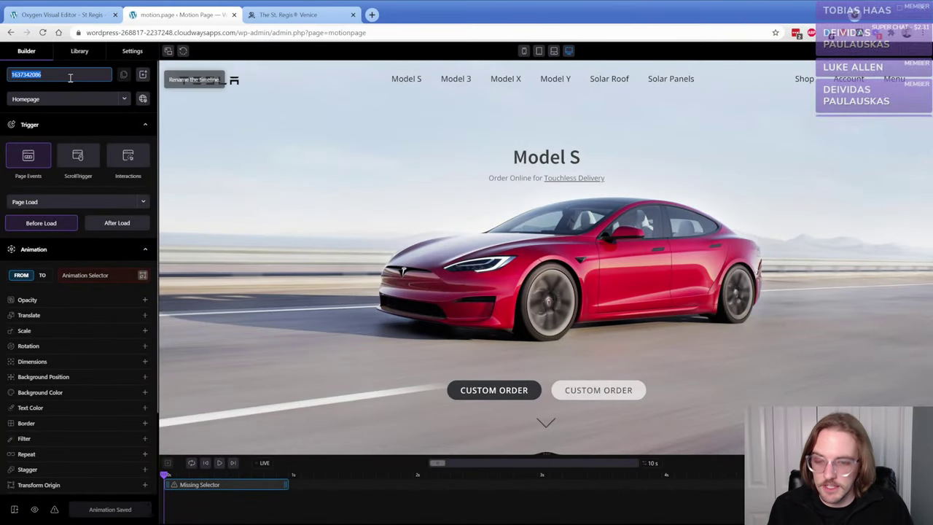
text(S)
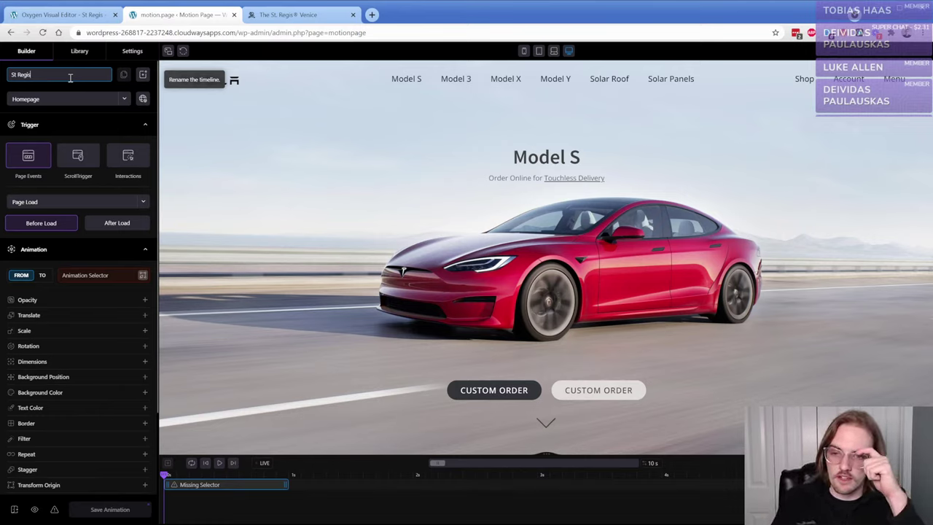
text(t Regis)
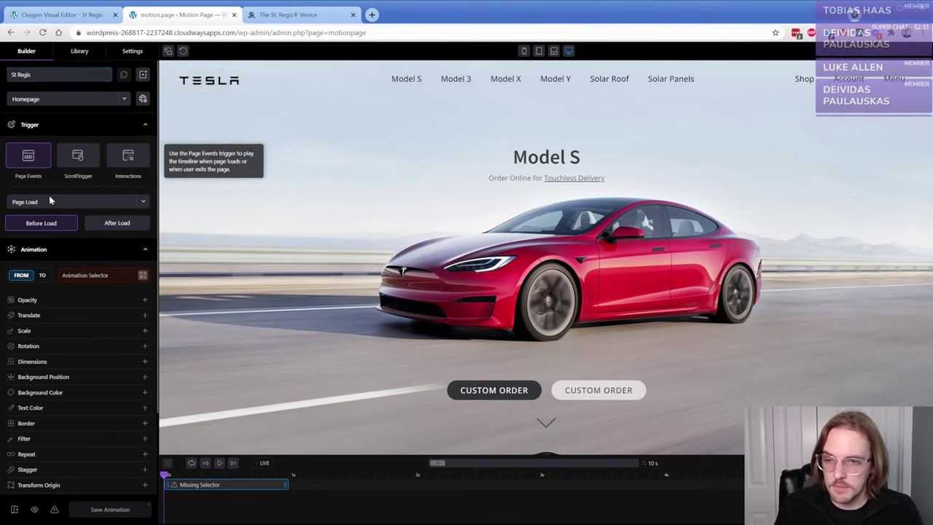
- Set the timeline's Page Load trigger to After Load and assign the timeline to the St Regis page
click(54, 202)
click(56, 203)
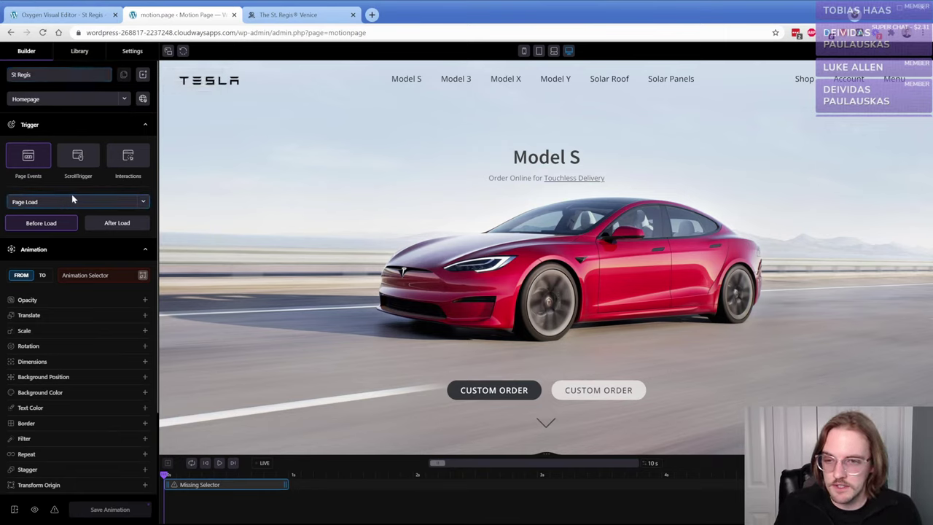
click(95, 230)
click(59, 99)
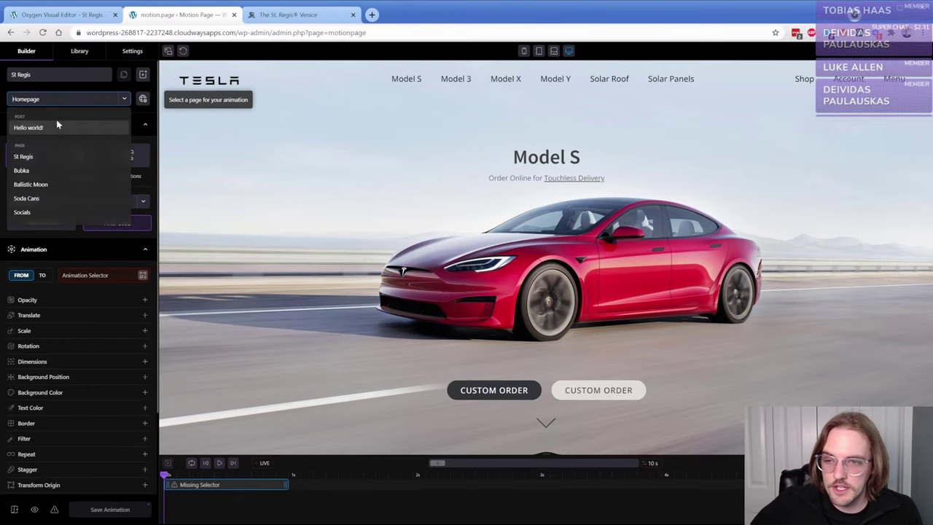
click(37, 158)
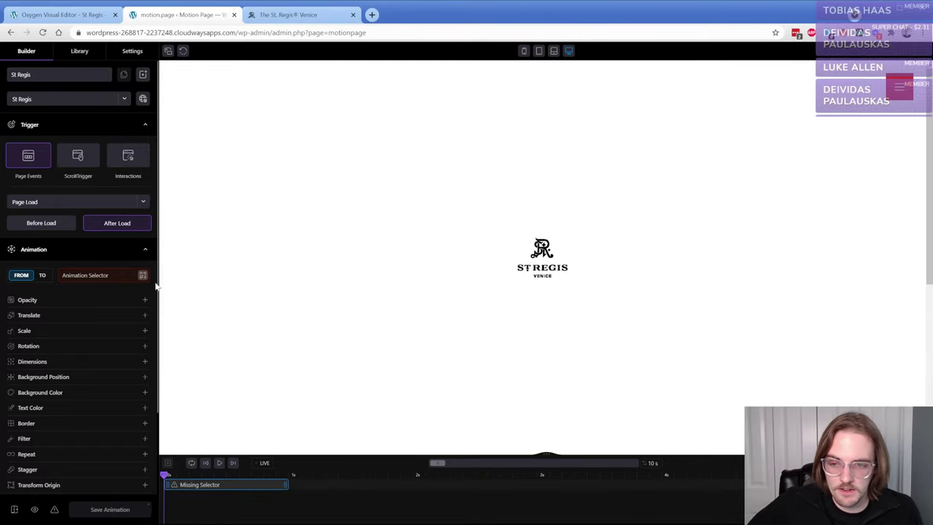
- Make the animation a TO animation and pick the logo container #div_block-1-66 as its selector
click(41, 276)
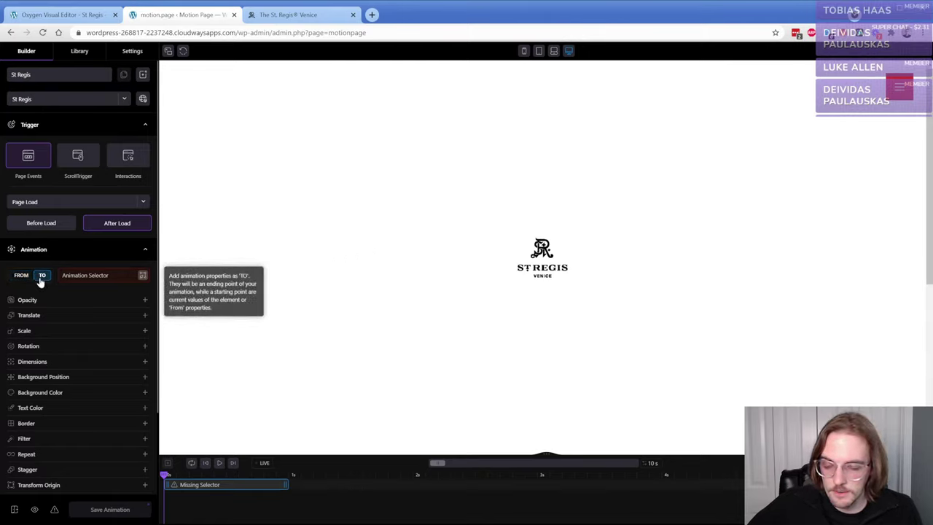
click(142, 276)
click(301, 200)
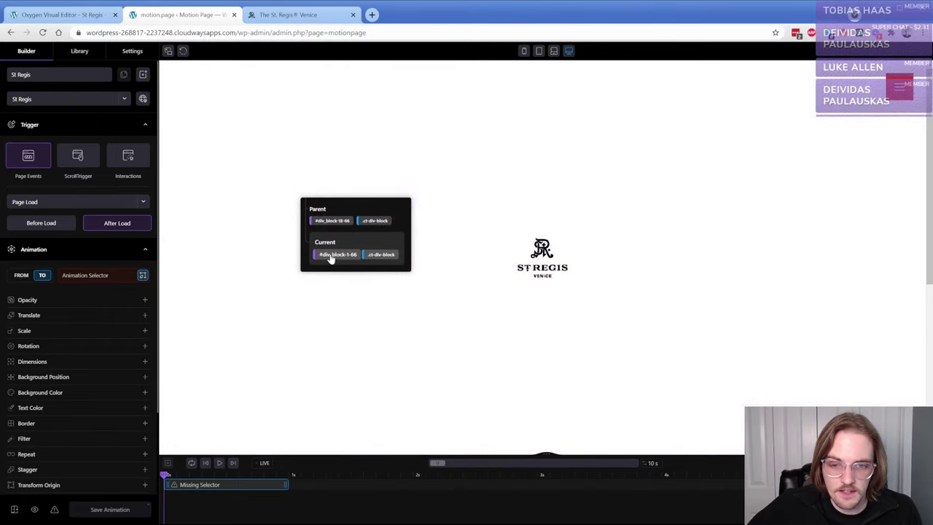
click(332, 257)
key(ctrl+shift+Tab)
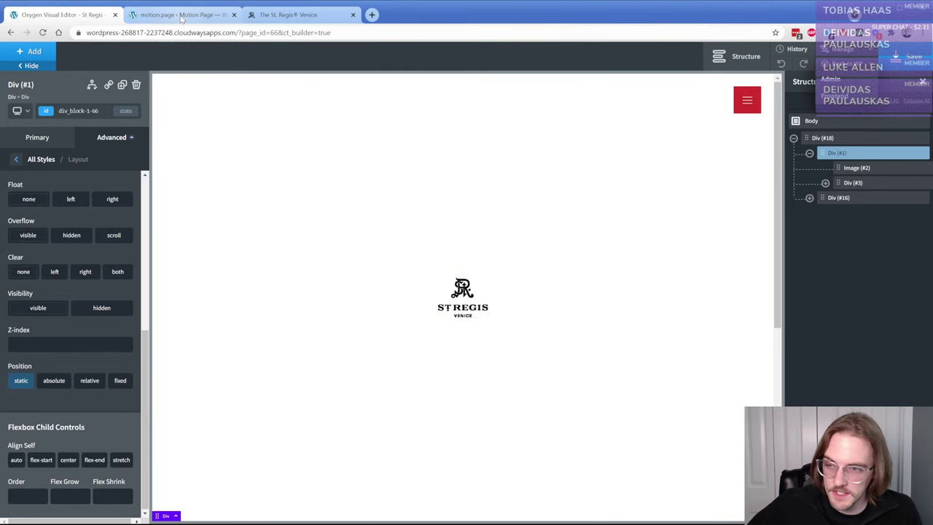
click(182, 16)
- Animate the logo container's background color to fully transparent white, rgba(255, 255, 255, 0)
scroll(58, 300, down, 3)
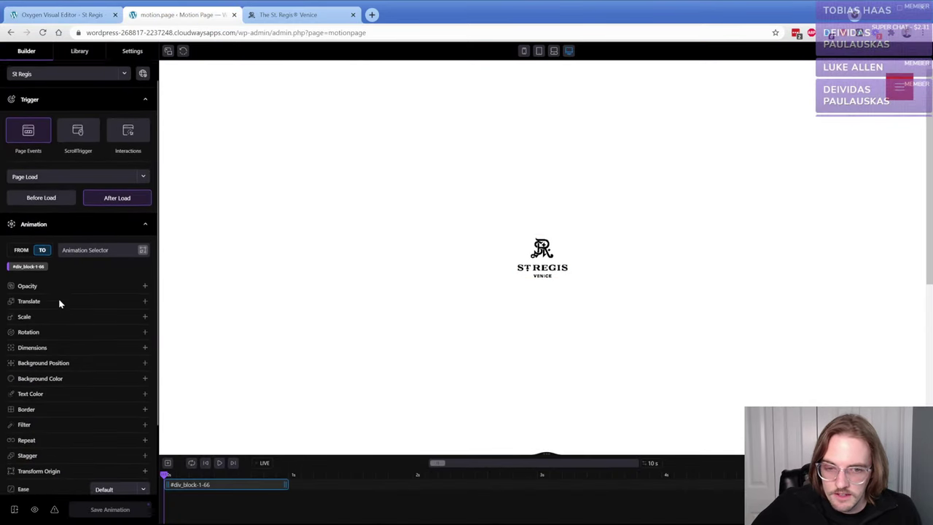
click(49, 356)
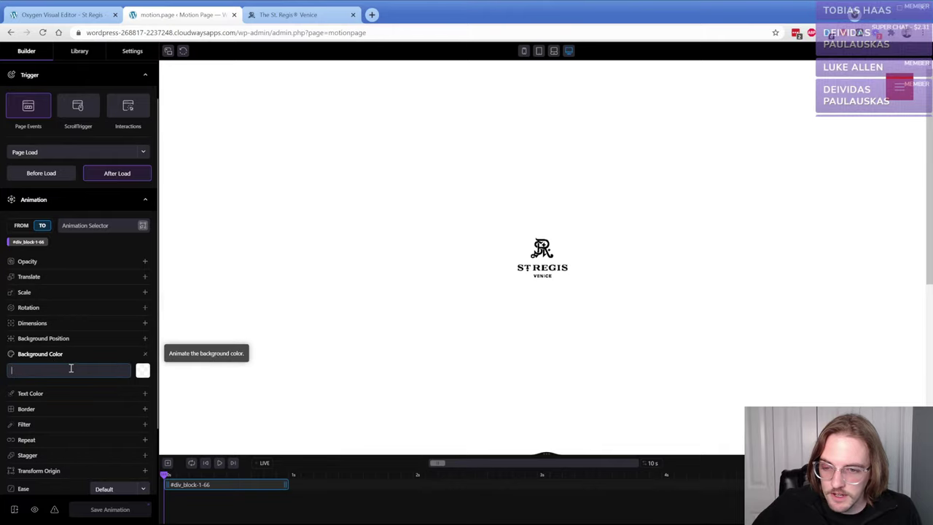
click(143, 372)
drag(37, 406, 12, 393)
click(142, 372)
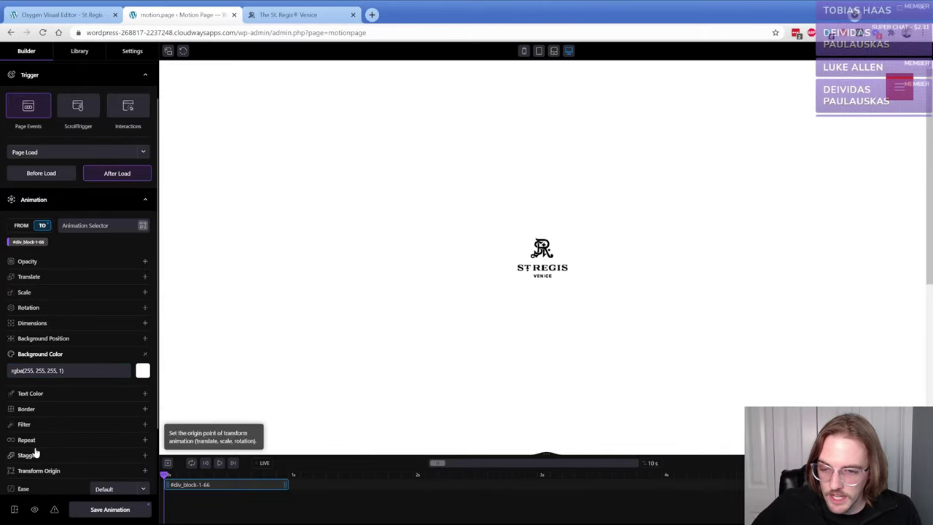
click(142, 372)
drag(36, 487, 11, 487)
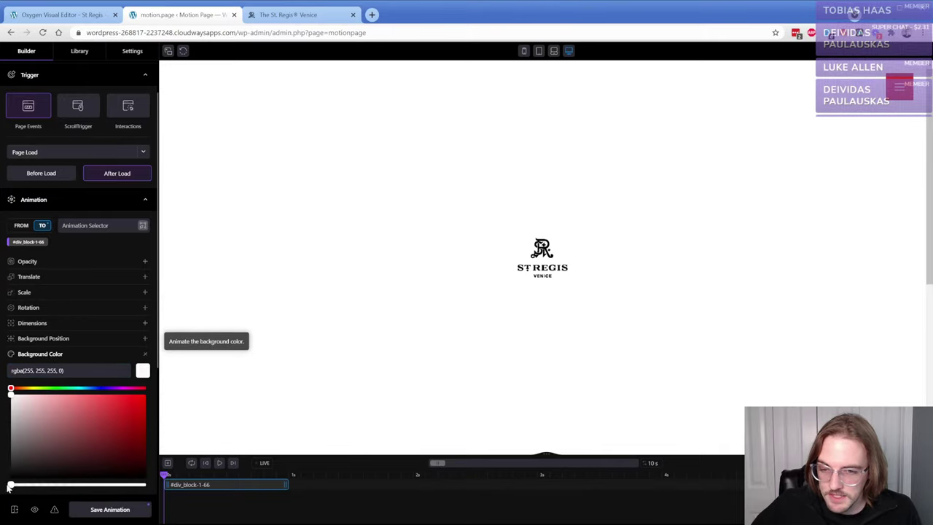
click(80, 356)
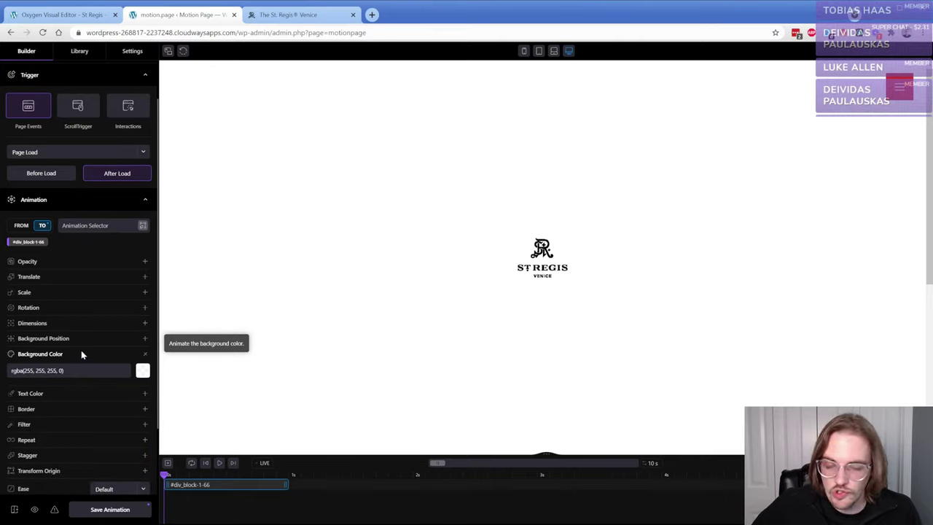
mouse_move(165, 474)
mouse_down()
mouse_move(296, 475)
mouse_move(165, 474)
mouse_up()
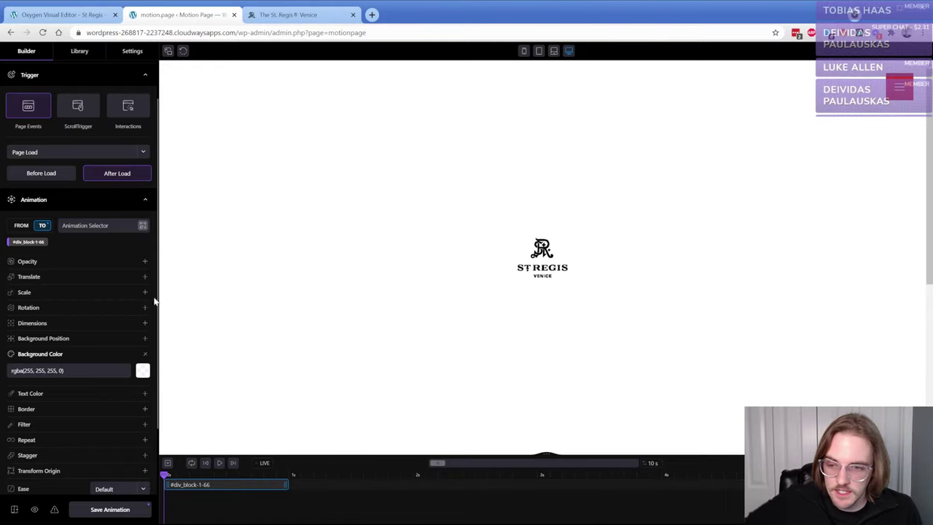
- Add a Dimensions animation with a height of 25 vh to the logo container and scrub the timeline to preview it
click(53, 327)
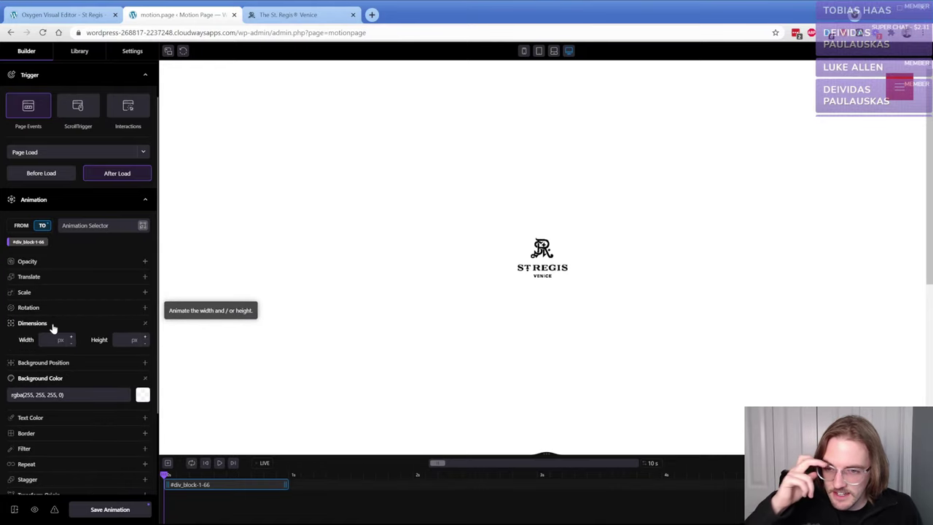
click(135, 344)
click(135, 344)
click(135, 344)
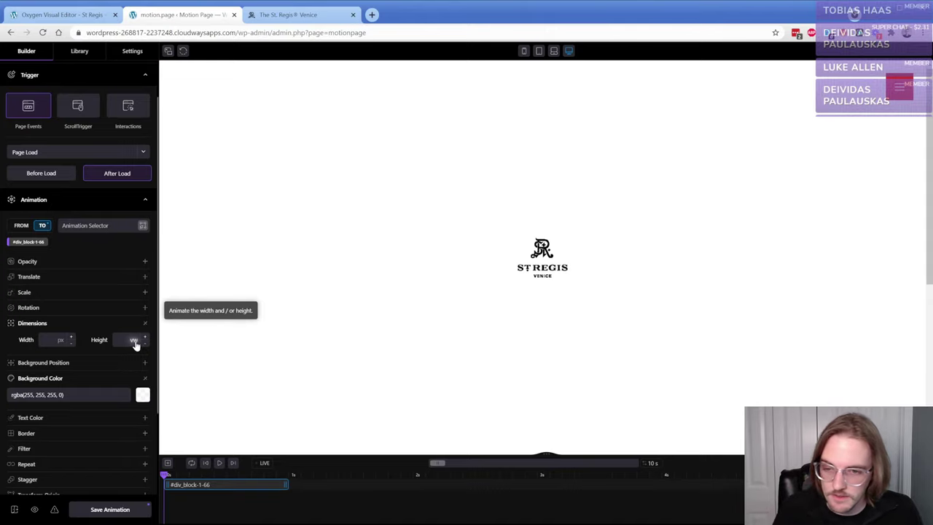
click(135, 344)
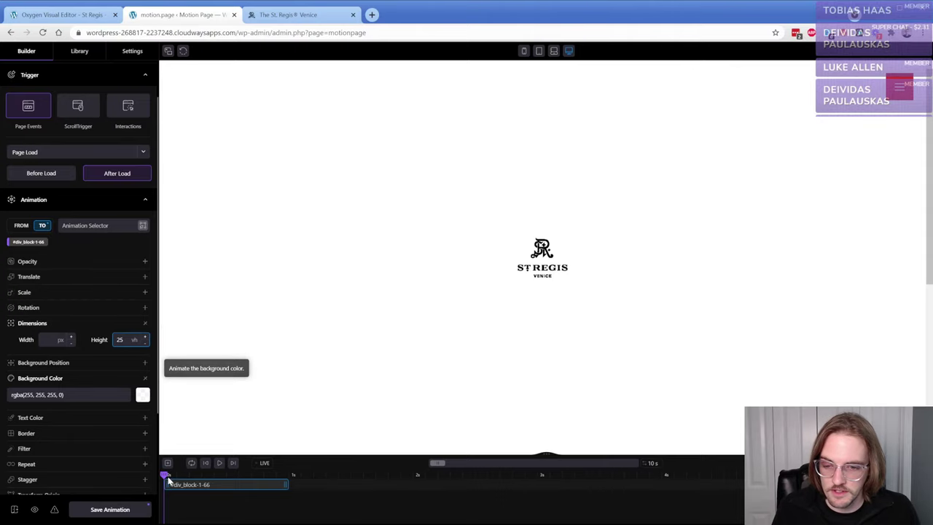
drag(166, 475, 296, 465)
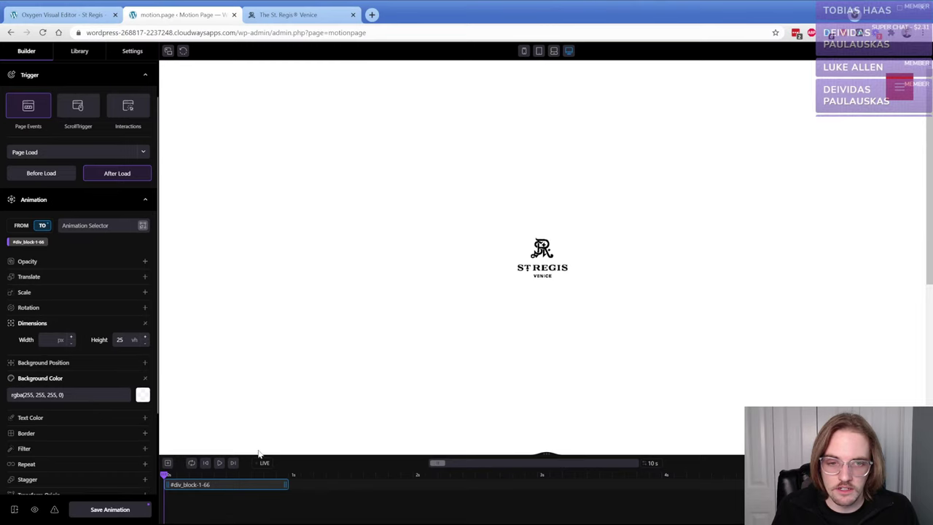
drag(162, 471, 289, 474)
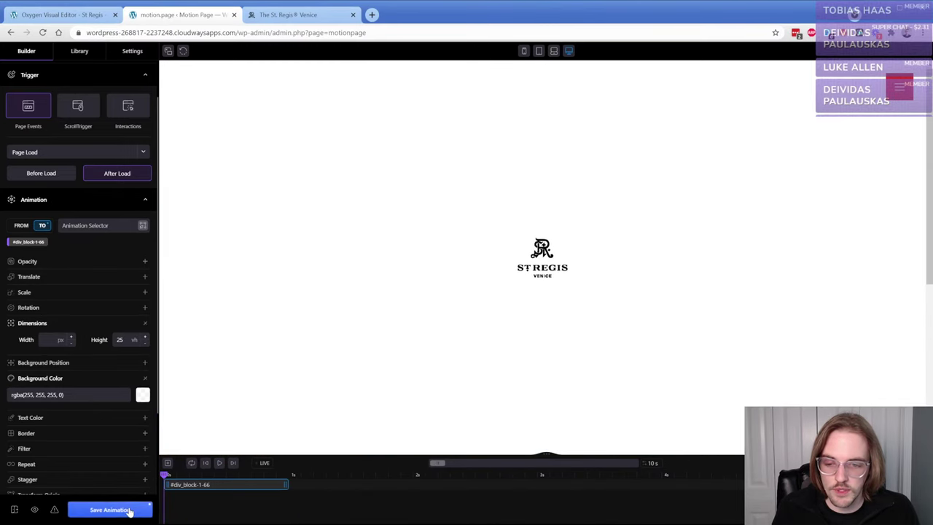
- Save the St Regis animation and switch back to the Oxygen editor
click(125, 509)
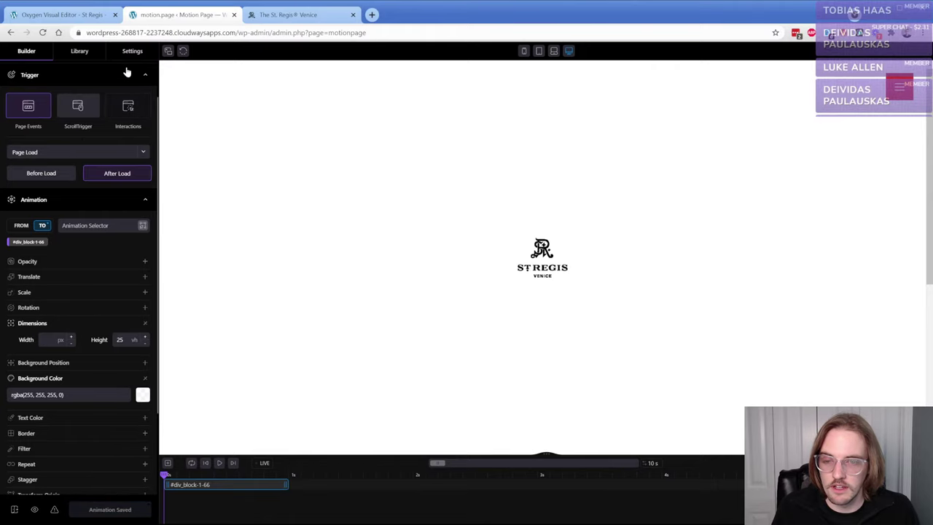
click(87, 18)
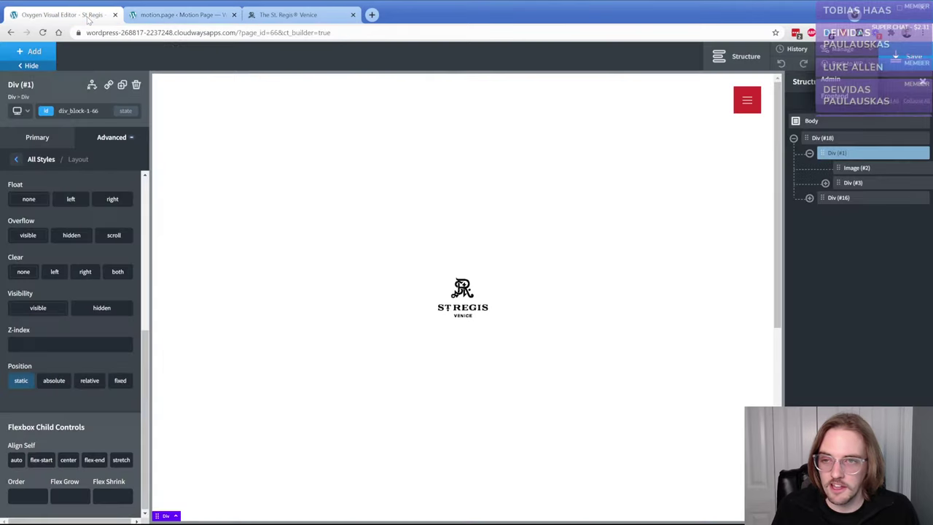
- Check the St Regis page on the front end, and add a second timeline animation targeting the menu container, #div_block-3-66
click(834, 95)
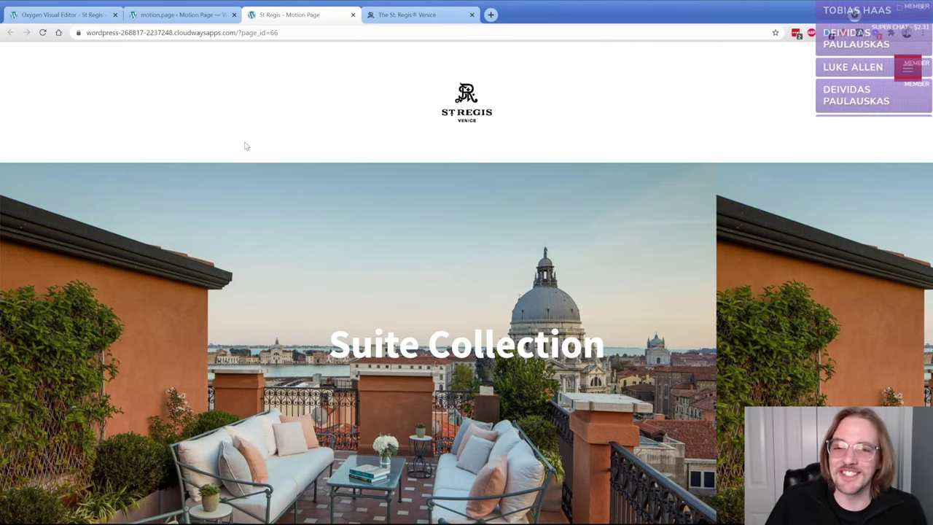
click(163, 17)
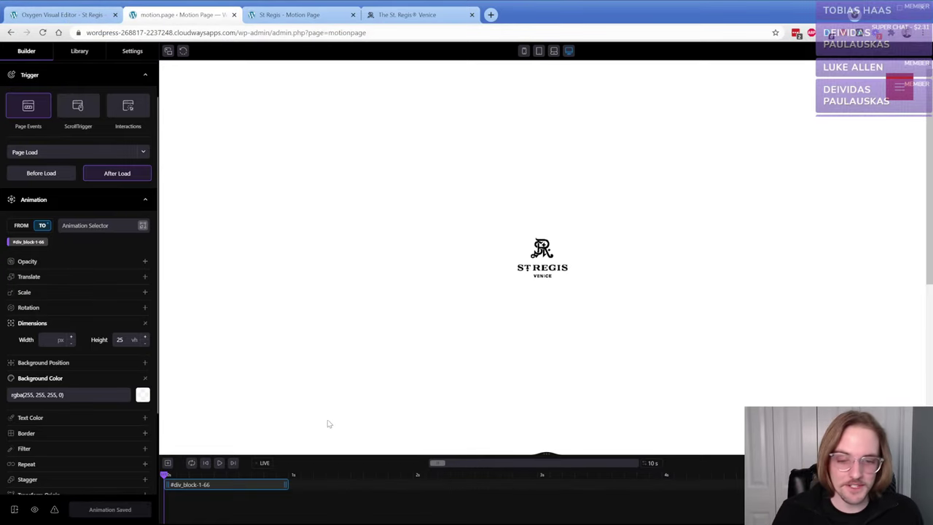
click(169, 464)
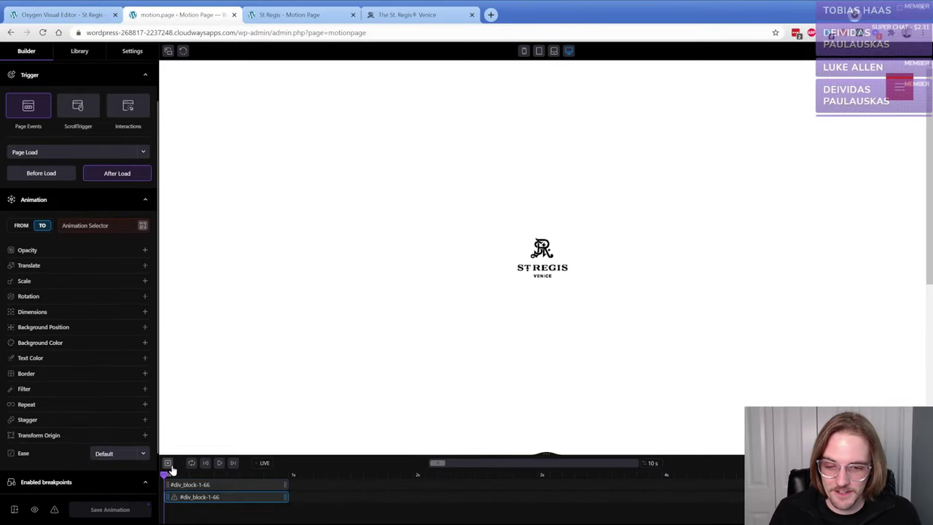
click(143, 226)
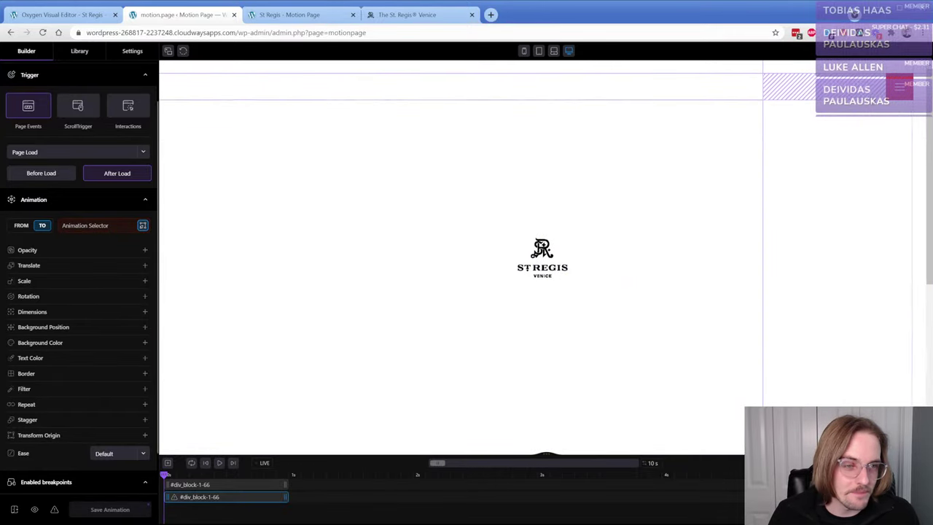
click(791, 88)
click(770, 154)
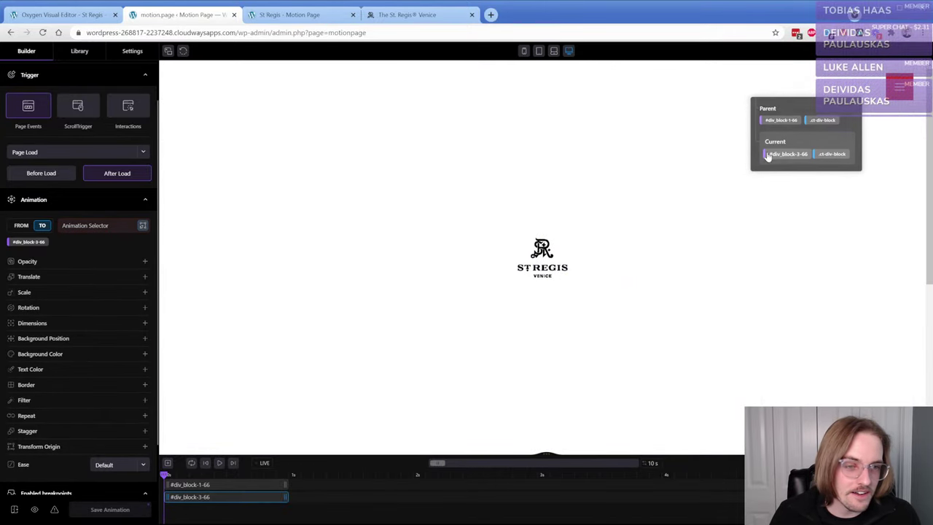
click(101, 16)
click(713, 111)
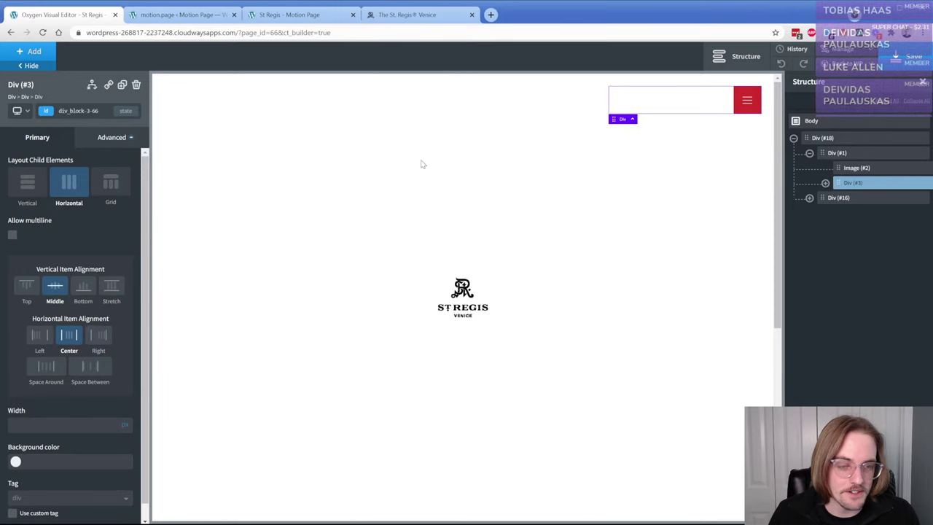
click(182, 15)
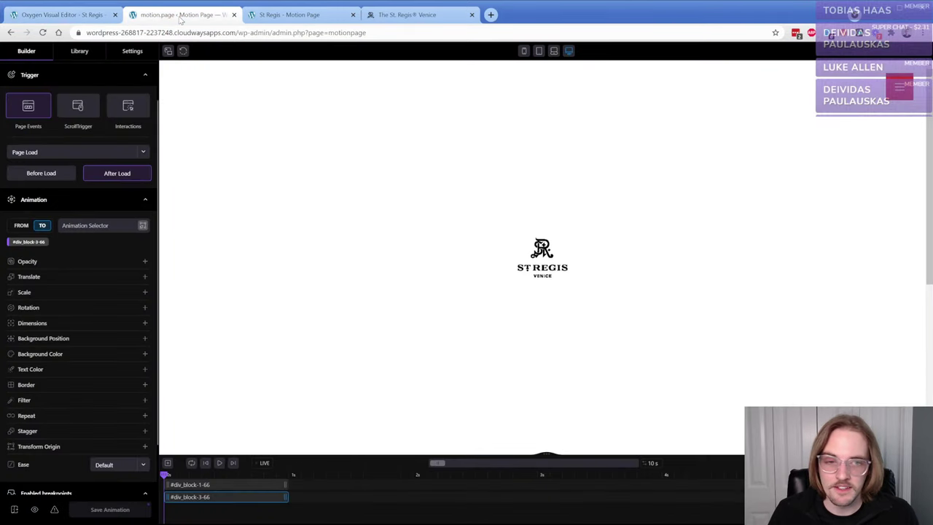
- Make the menu container's animation a FROM animation with an opacity of 0
click(38, 264)
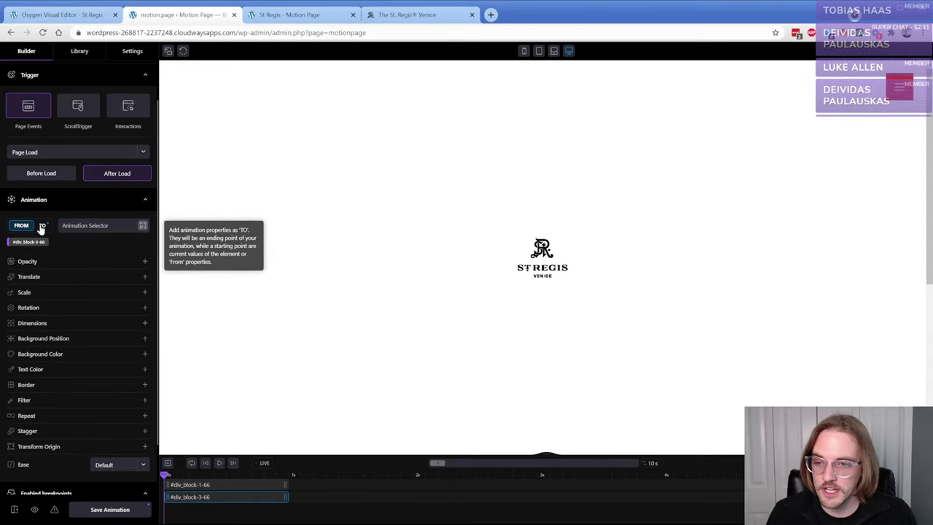
click(145, 261)
click(20, 226)
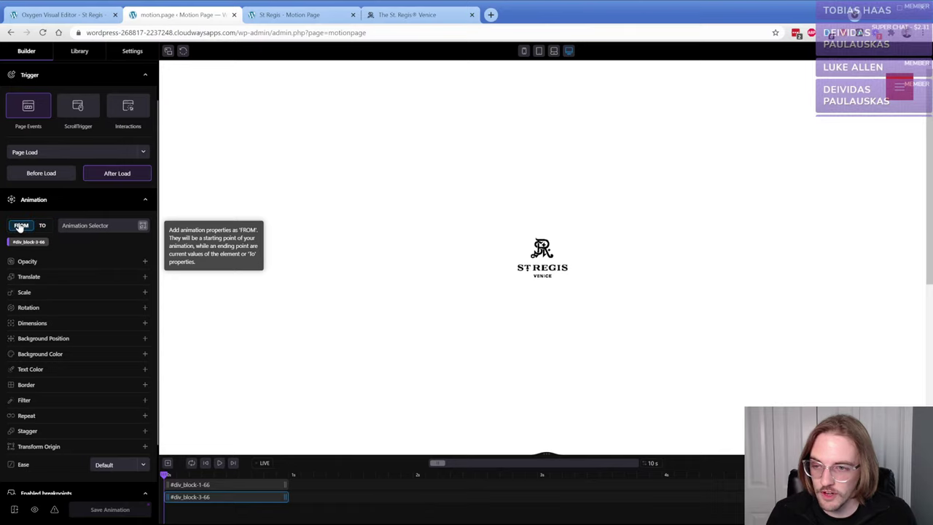
click(36, 261)
click(122, 278)
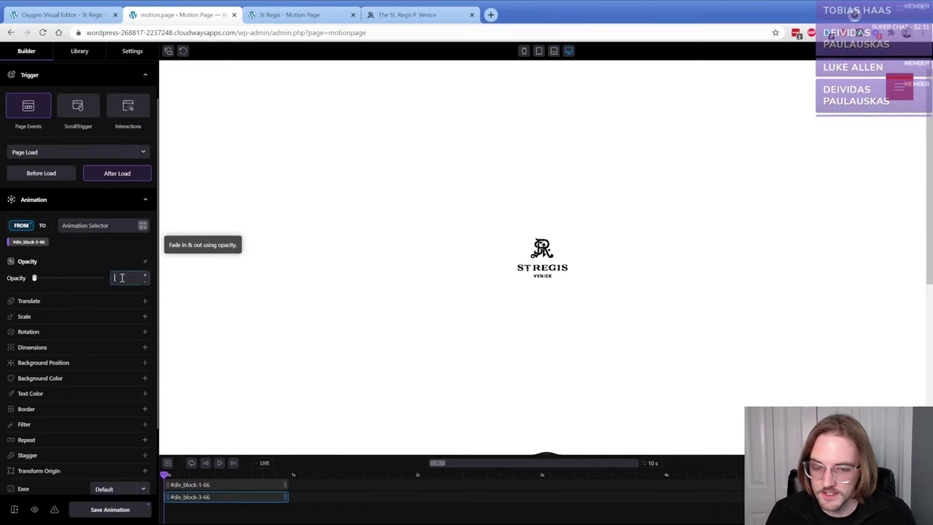
click(67, 251)
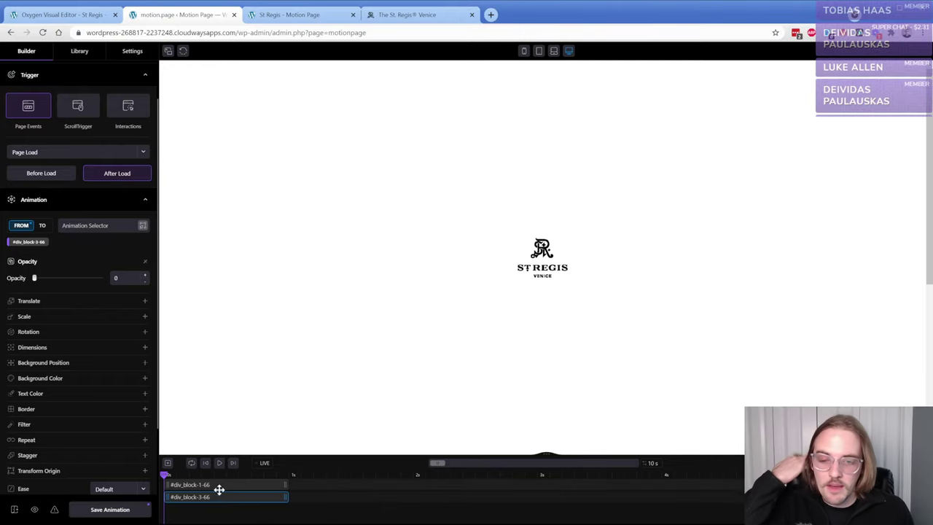
- Shift the menu container's animation to start at about 0.5 s, save, and play the timeline
drag(217, 496, 277, 497)
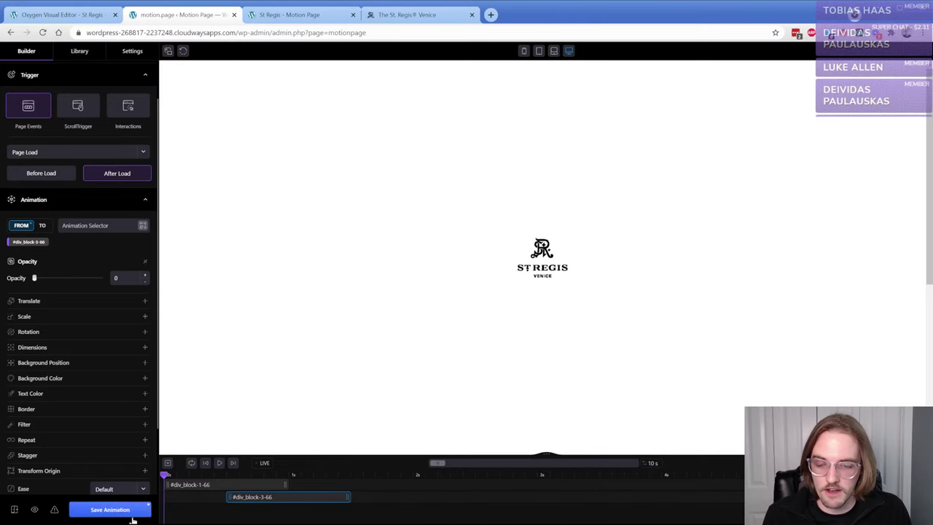
click(110, 510)
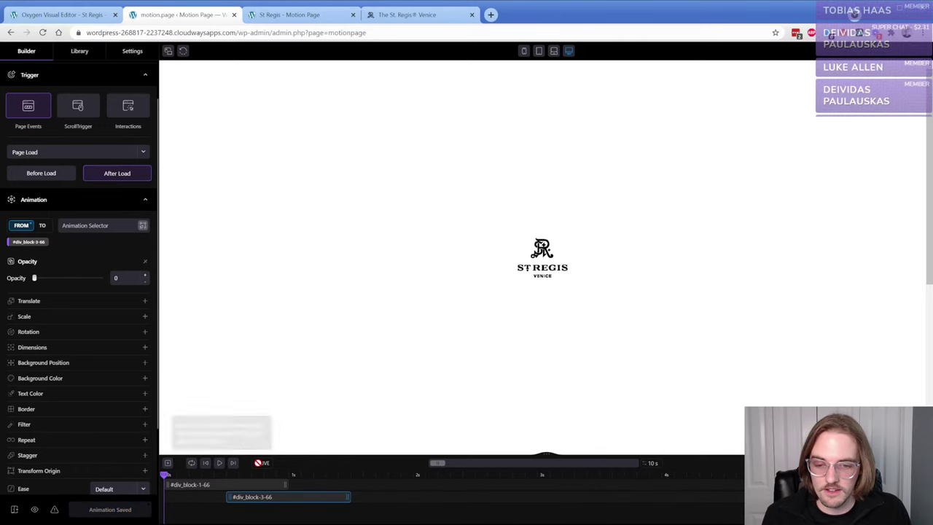
click(221, 465)
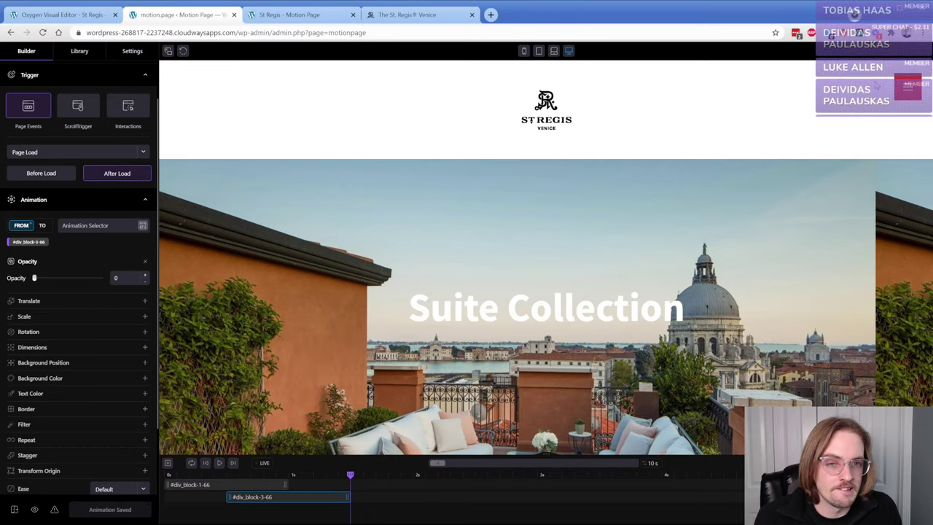
- Select the #div_block-1-66 animation, scrub the timeline to about 1 s to review it, and save the animation
click(194, 485)
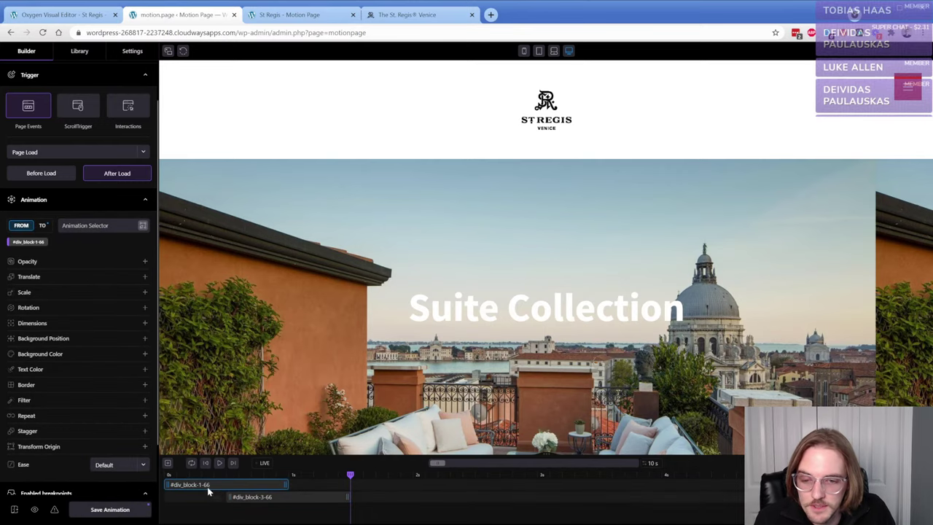
drag(196, 476, 291, 475)
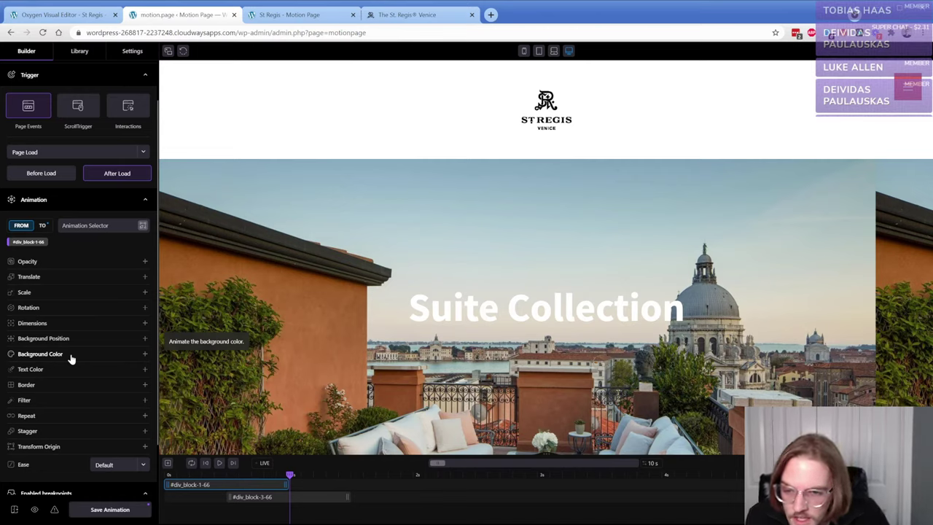
scroll(72, 367, down, 1)
scroll(71, 368, up, 1)
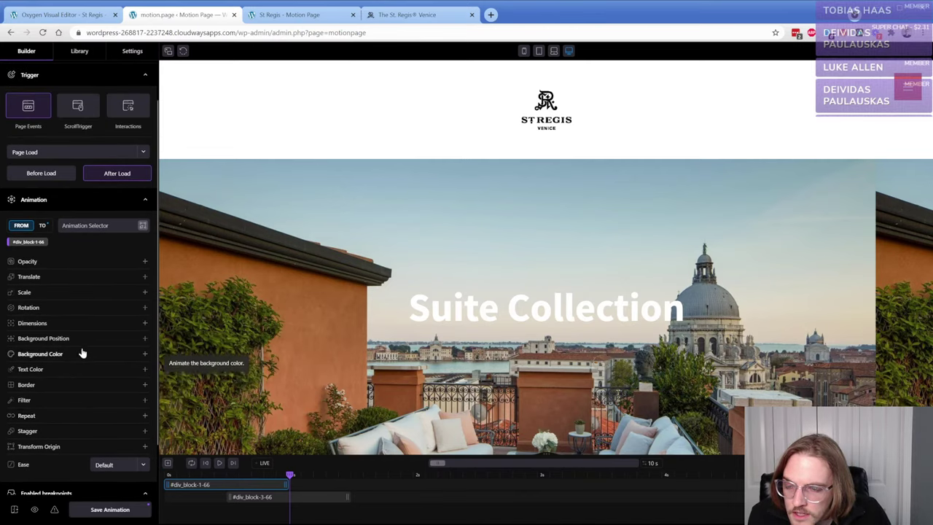
click(112, 511)
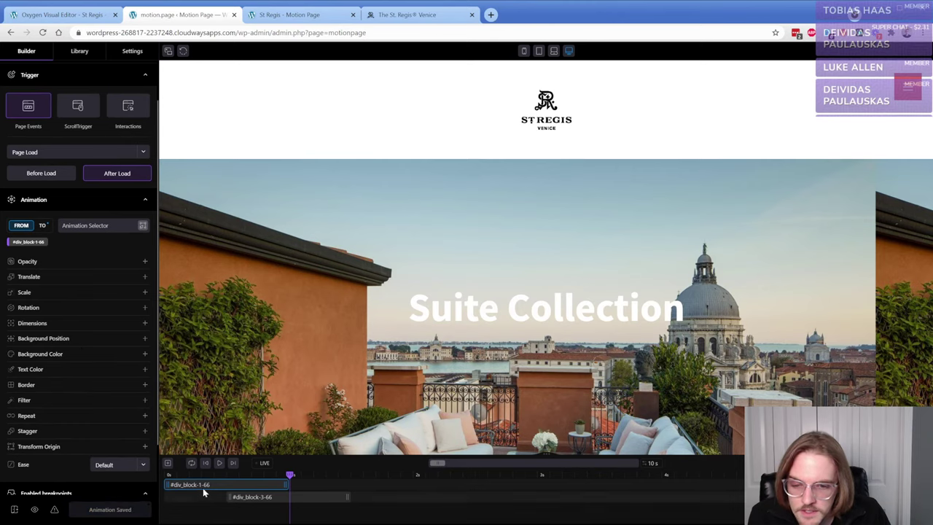
- Switch to the Oxygen editor and give the logo container Div (#1) an absolute position with a top offset of 0
click(73, 14)
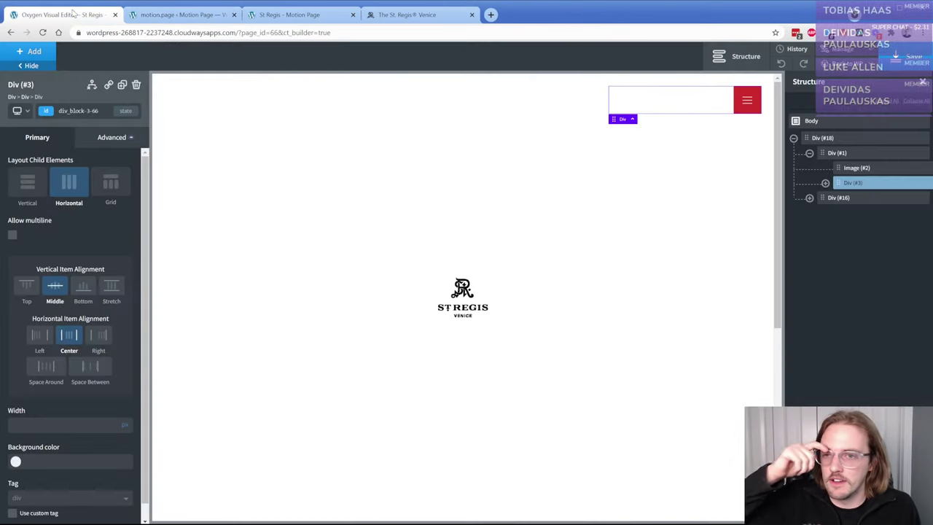
click(831, 155)
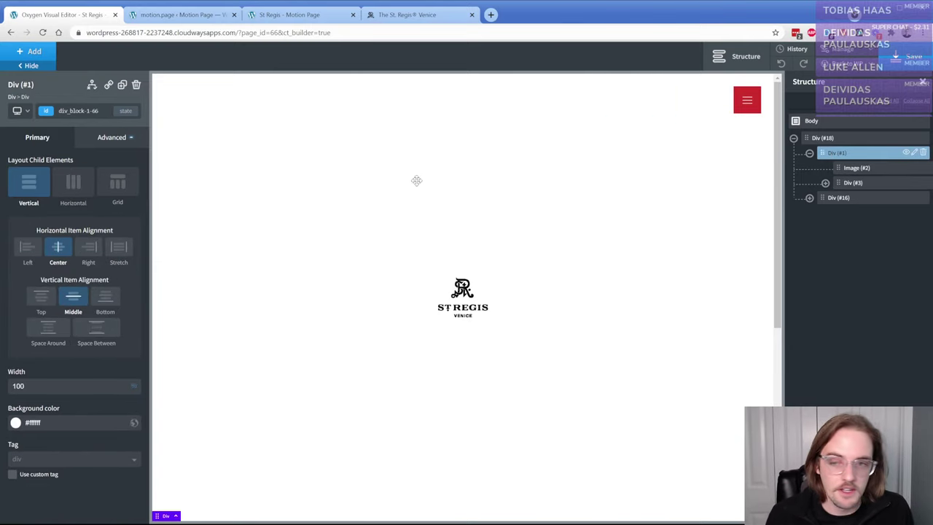
click(113, 138)
click(73, 219)
scroll(83, 357, down, 5)
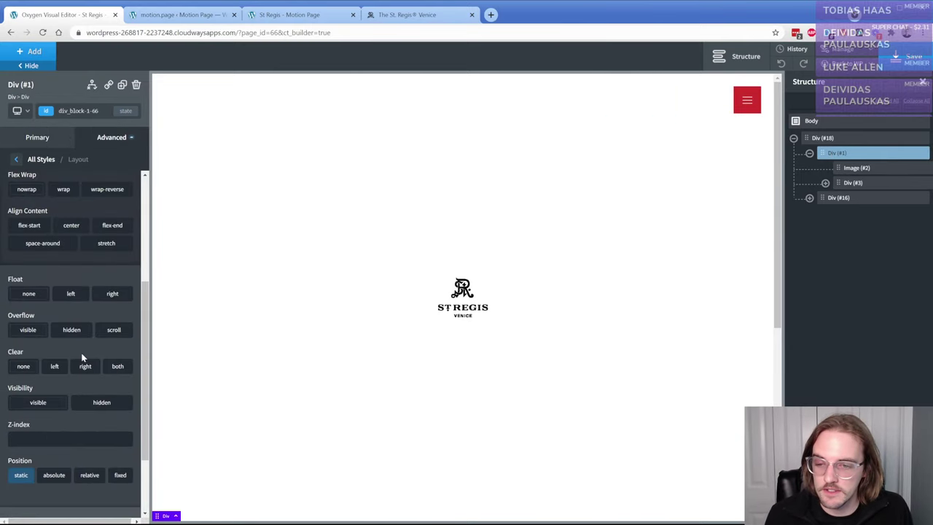
click(54, 475)
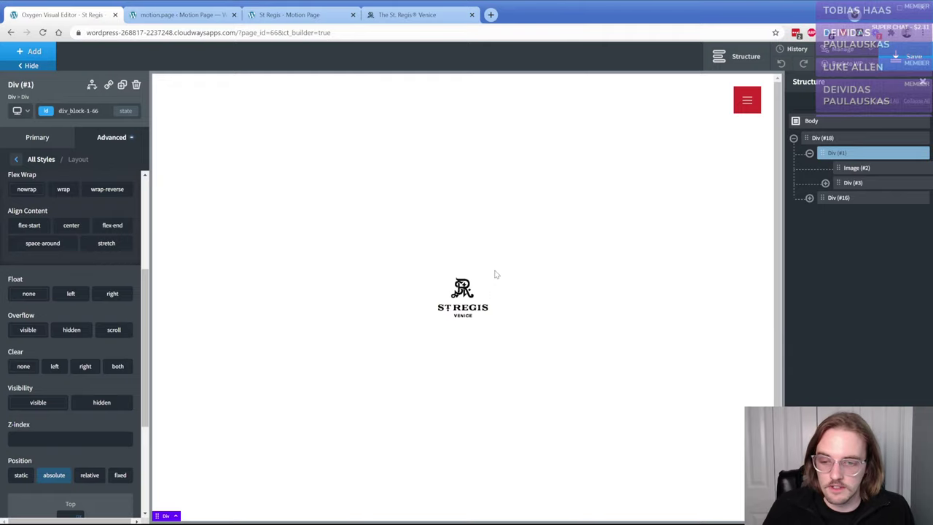
scroll(70, 383, down, 3)
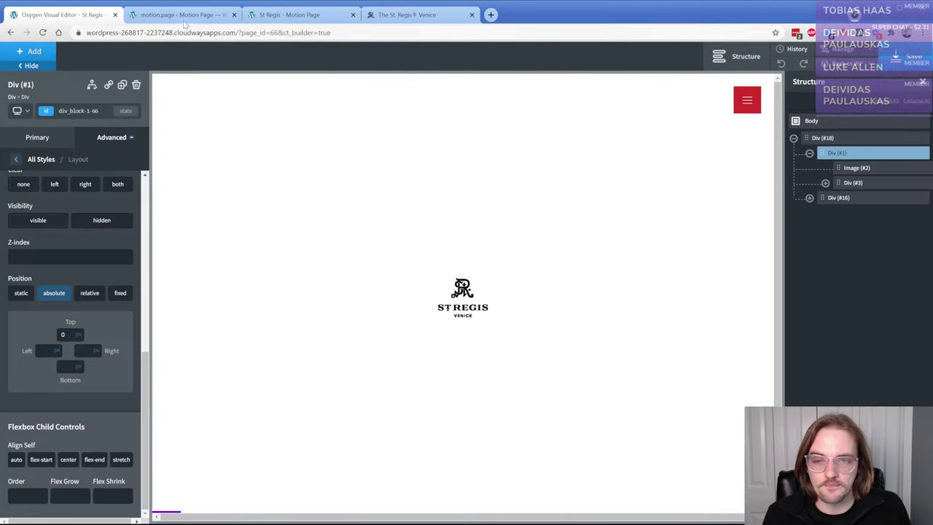
- Return to Motion.page, reload the page preview and scrub the timeline from about 0.2 s to 1.5 s
click(182, 18)
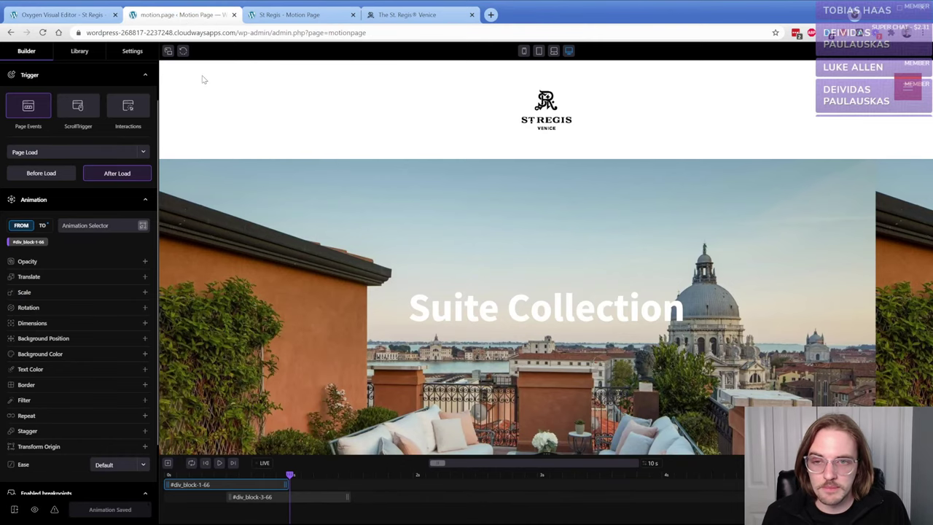
click(182, 51)
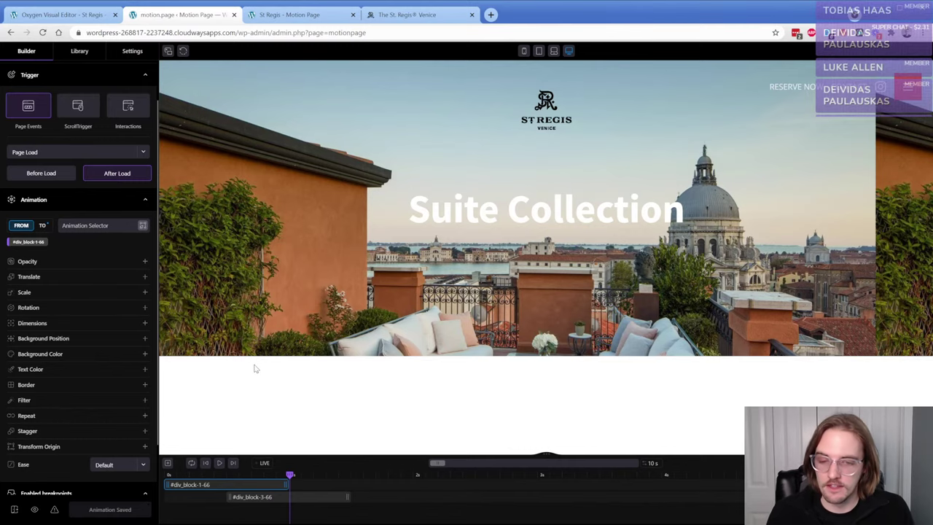
click(193, 475)
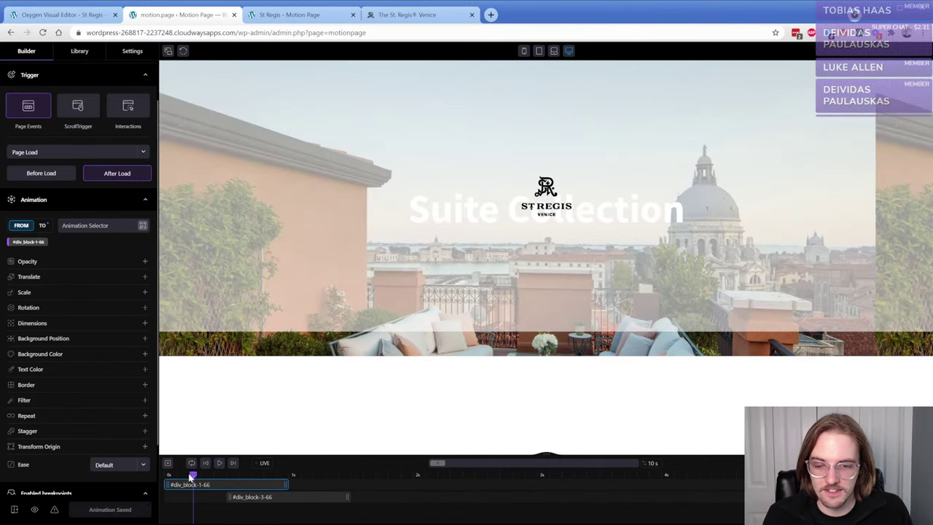
drag(193, 476, 353, 475)
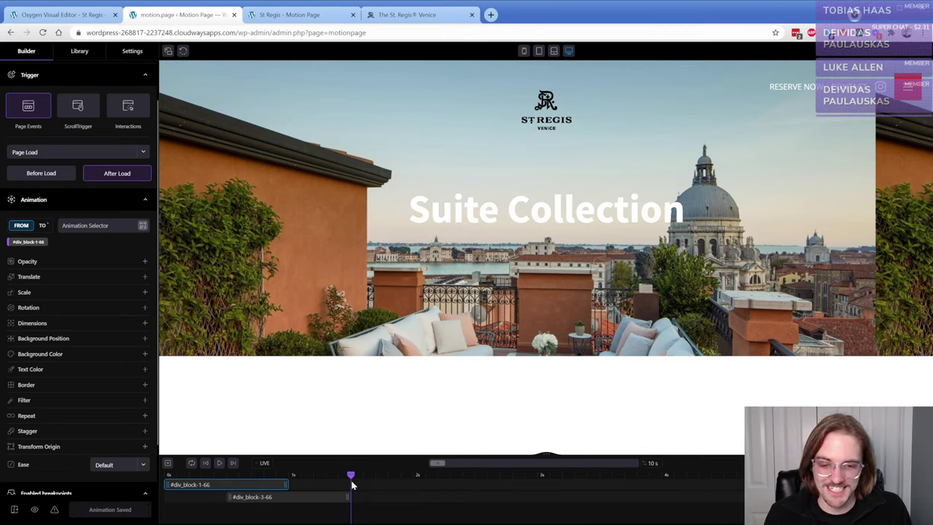
- Add a third animation at about 1.5 s that fades the Suite Collection heading, #headline-13-66, in FROM an opacity of 0
click(167, 464)
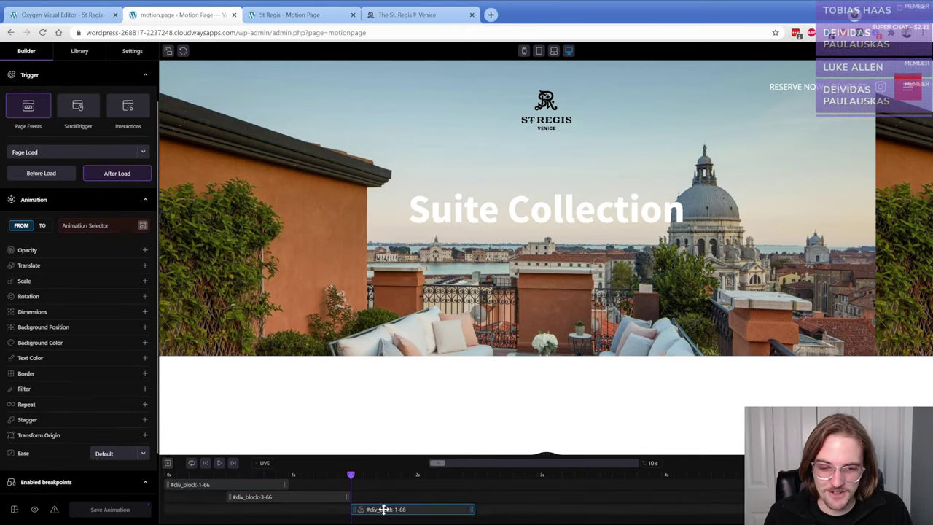
click(142, 225)
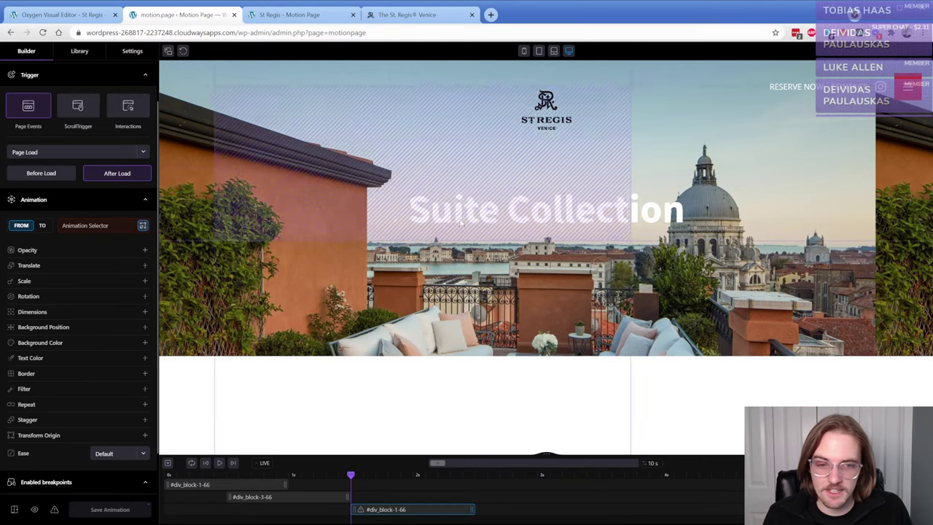
click(484, 217)
click(504, 272)
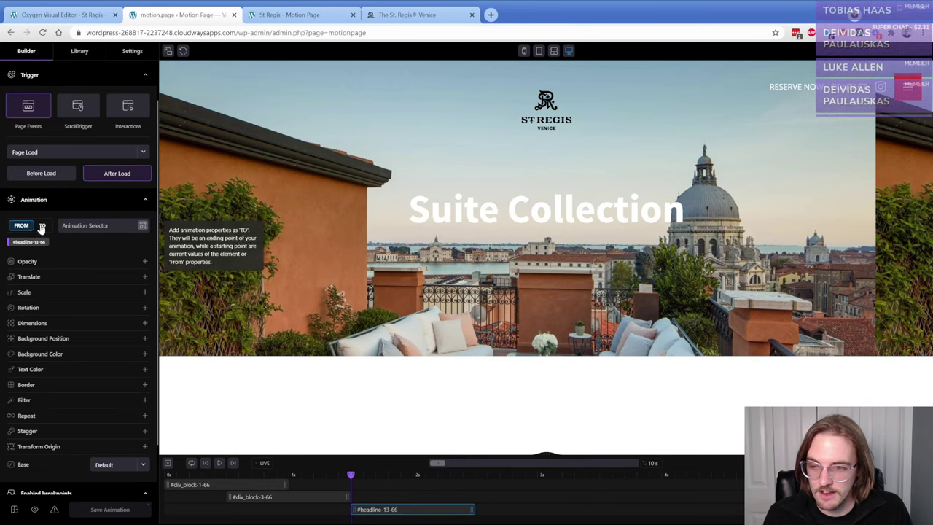
click(29, 263)
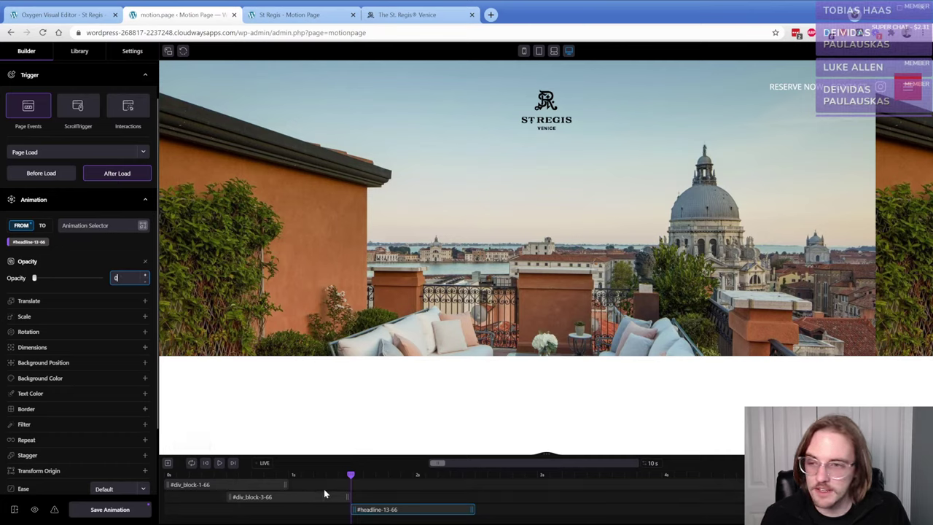
- Save the animation and play the whole timeline from the start
click(110, 510)
click(166, 475)
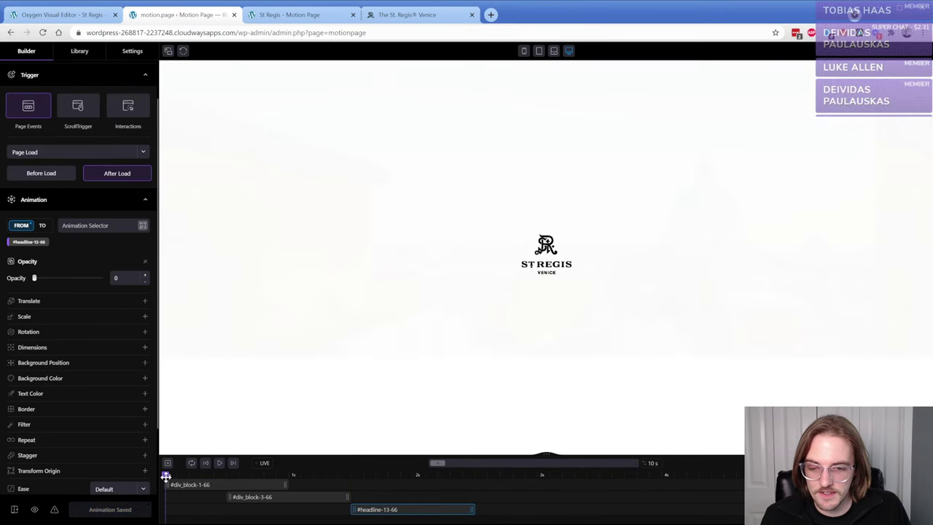
click(218, 463)
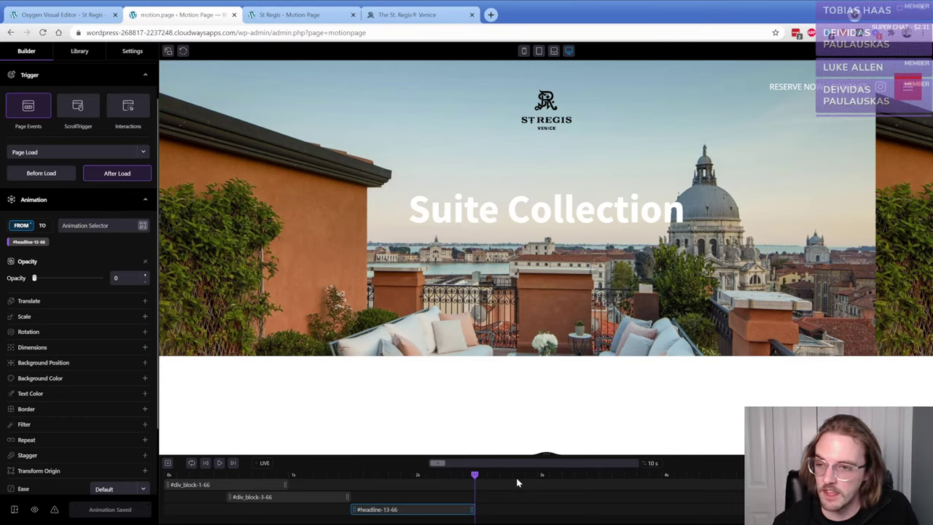
- Select the heading's animation on the timeline and scrub back to near its start to inspect the fade
click(426, 493)
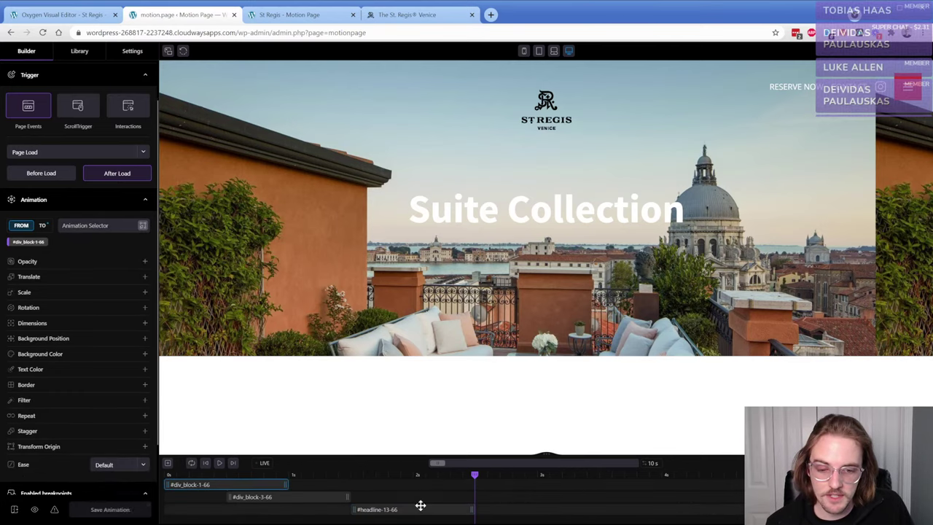
click(419, 509)
drag(475, 474, 357, 474)
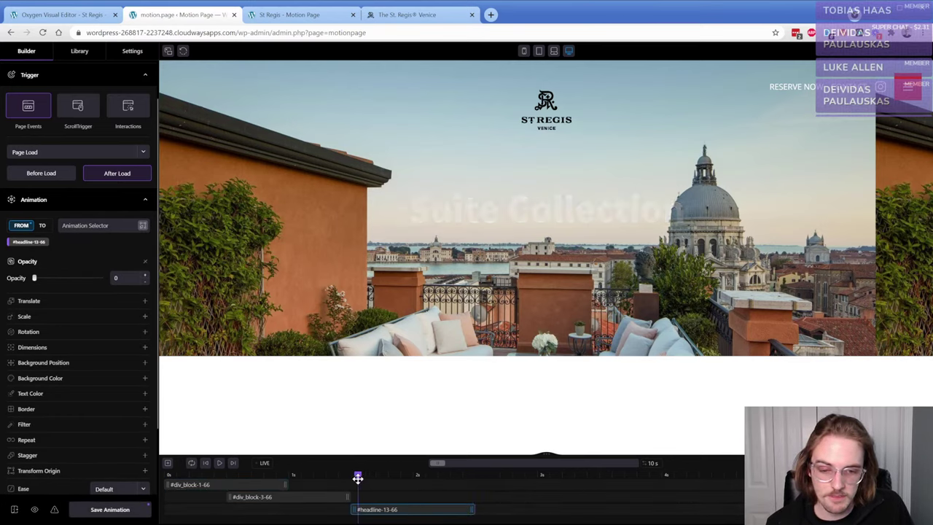
- Add a Translate to the heading's FROM animation with Y set to 20 px and preview its motion on the timeline
click(42, 299)
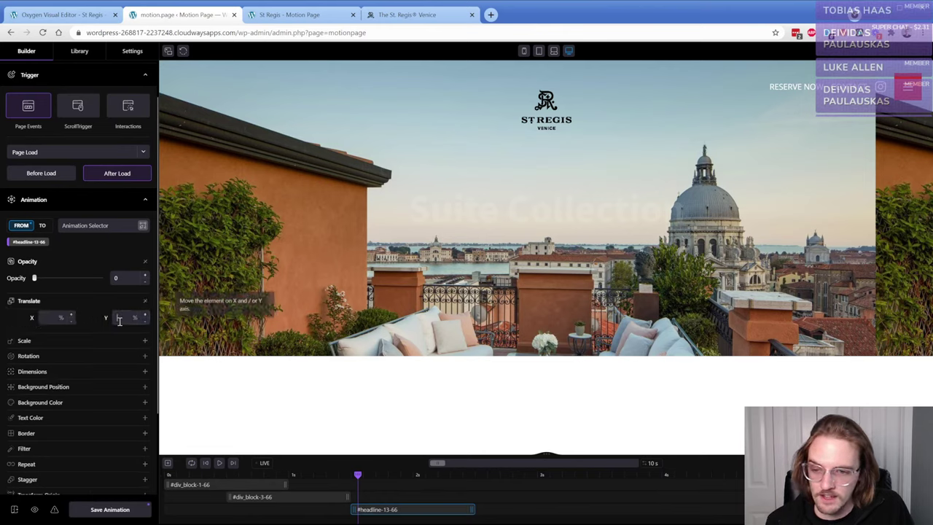
click(122, 318)
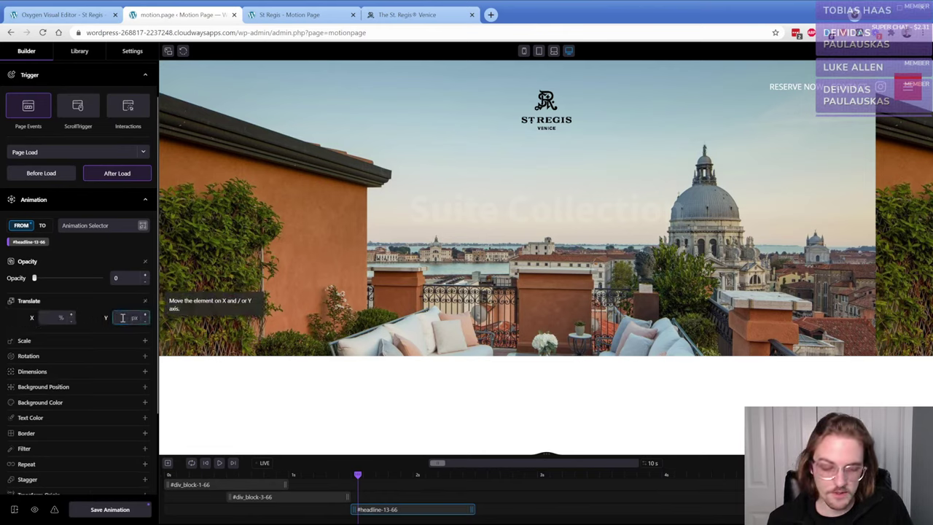
text(20)
drag(357, 475, 447, 476)
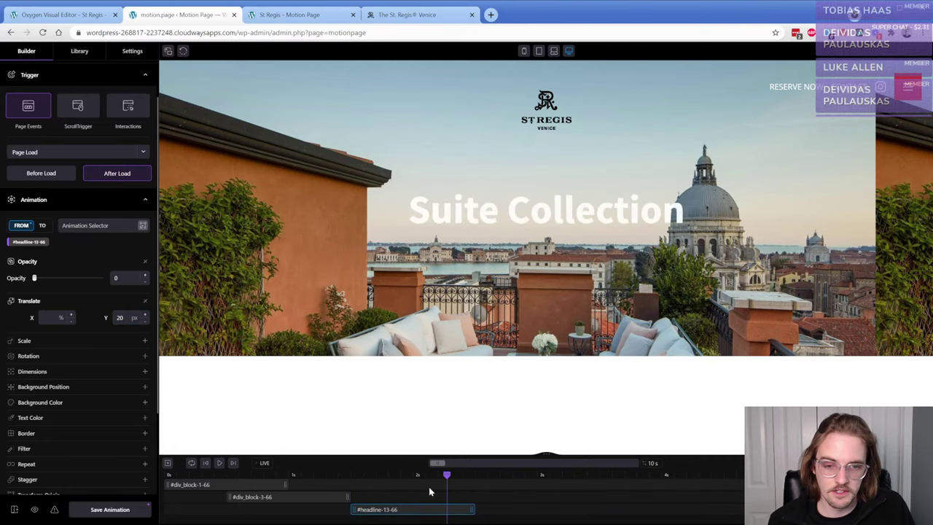
click(218, 463)
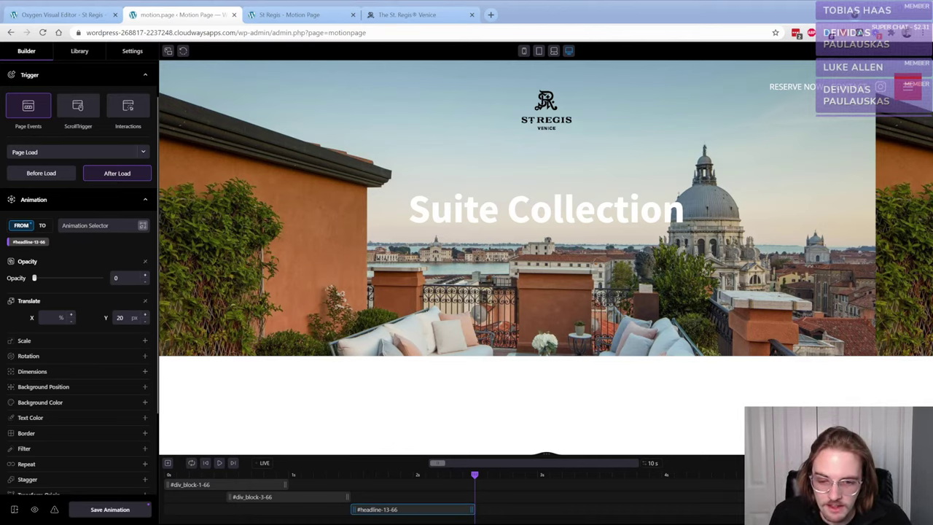
drag(474, 474, 346, 463)
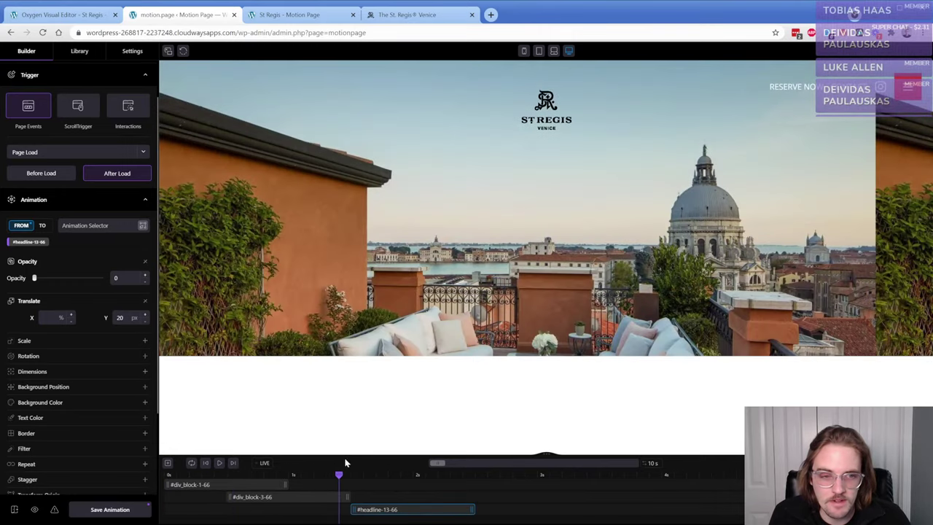
- Add a Translate to the menu block's FROM animation, #div_block-3-66, with X set to -20%, and scrub through it
click(291, 497)
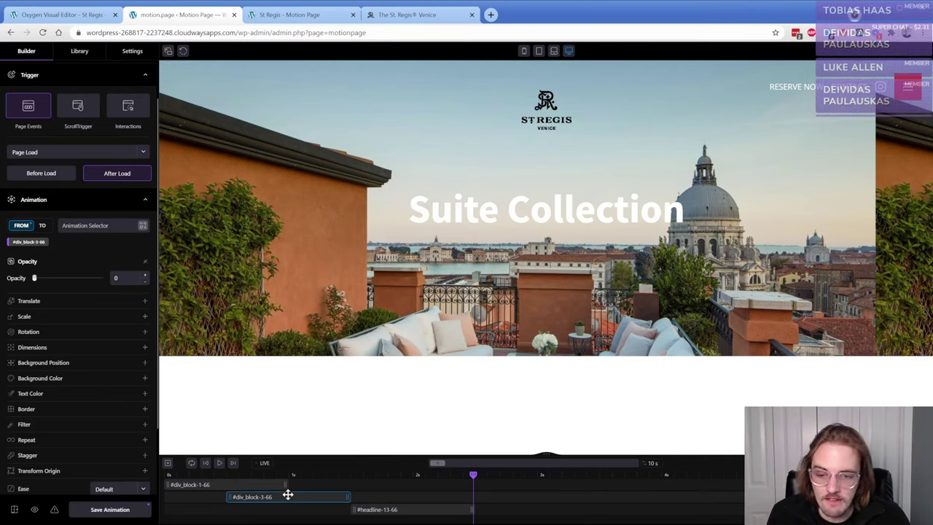
mouse_move(301, 475)
mouse_down()
mouse_move(238, 474)
mouse_move(304, 475)
mouse_up()
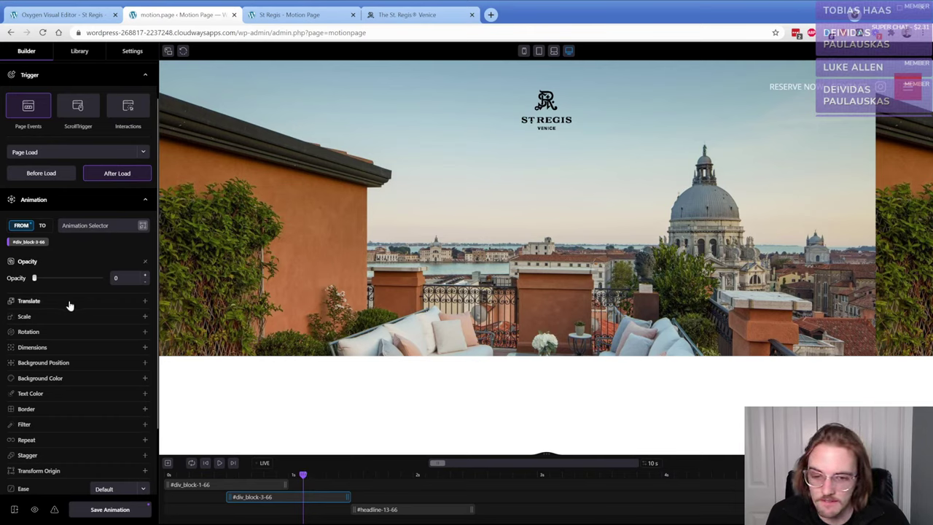
click(31, 300)
click(56, 319)
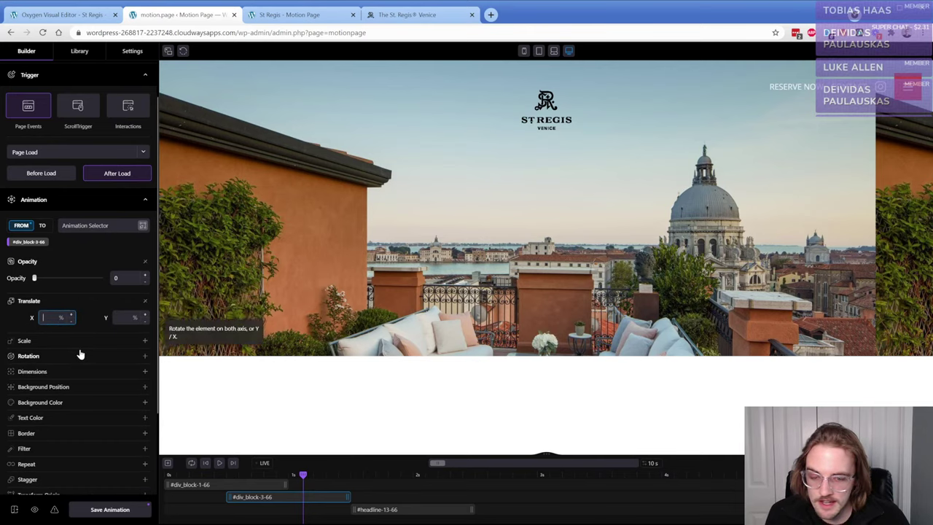
text(-20)
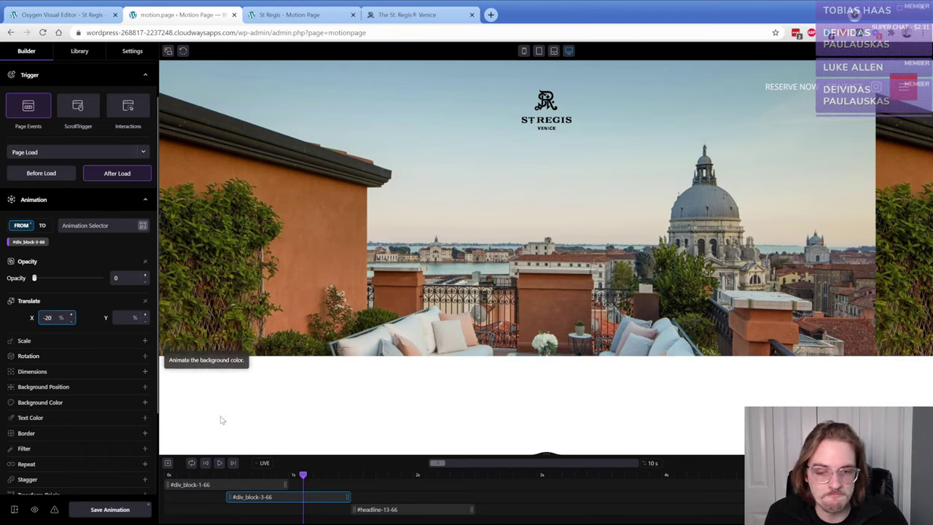
drag(302, 474, 269, 474)
- Set the menu block's Translate X to 20%, save the animation and scrub forward past the end of the heading's reveal
double_click(48, 318)
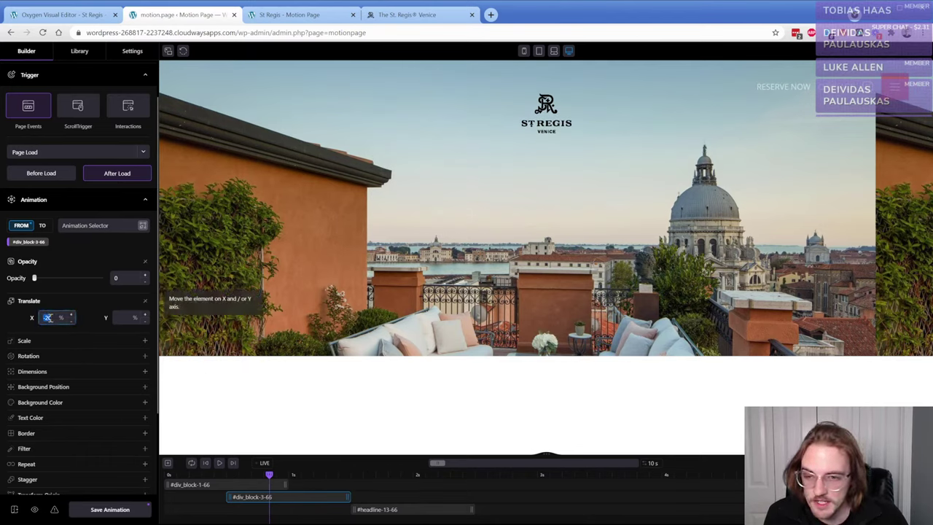
text(20)
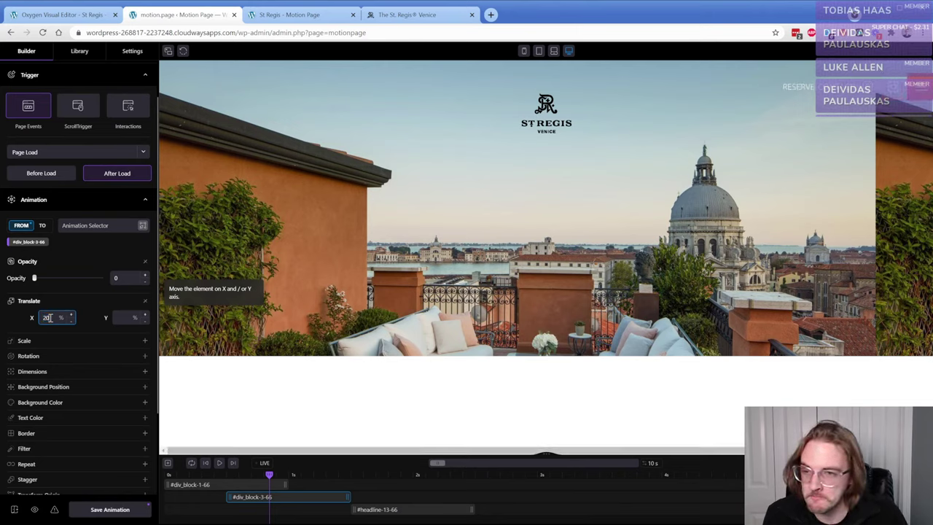
click(122, 509)
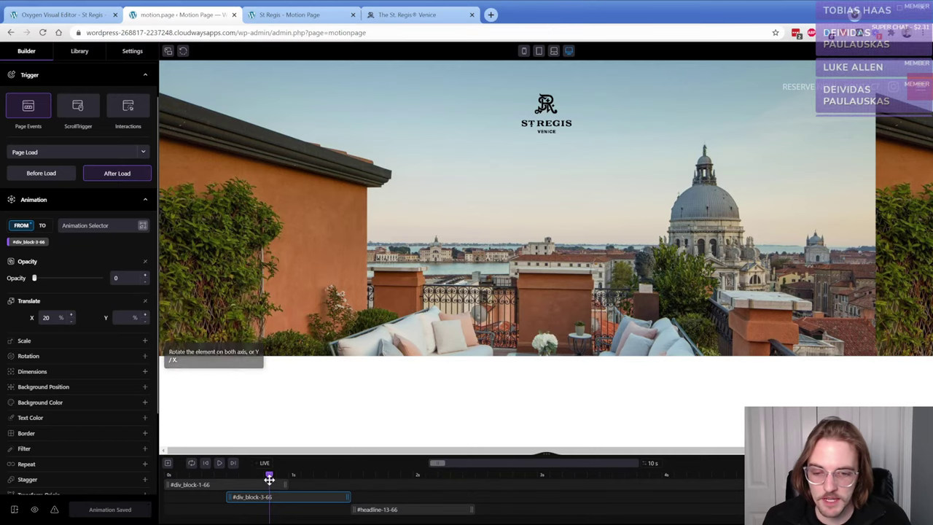
drag(269, 475, 481, 475)
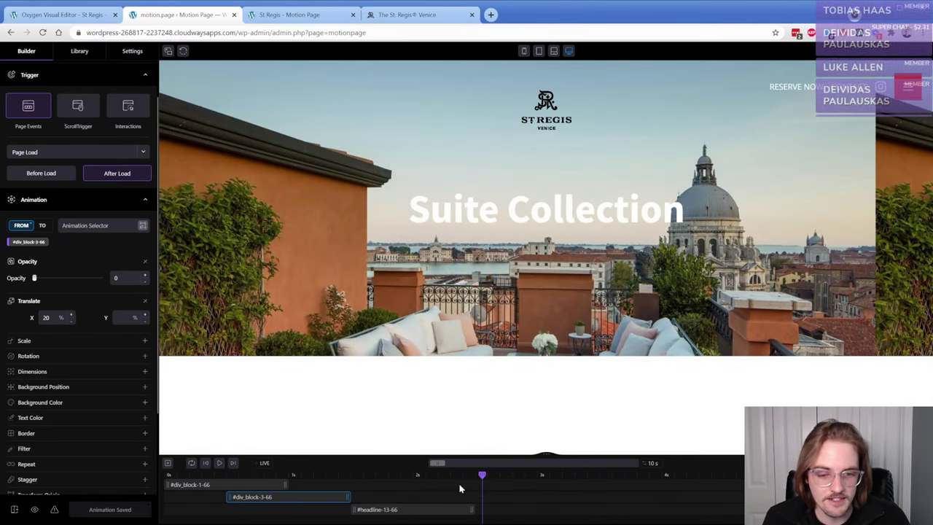
- Set the Translate Y of the heading's animation, #headline-13-66, to 30 px and save the animation
click(400, 510)
double_click(122, 317)
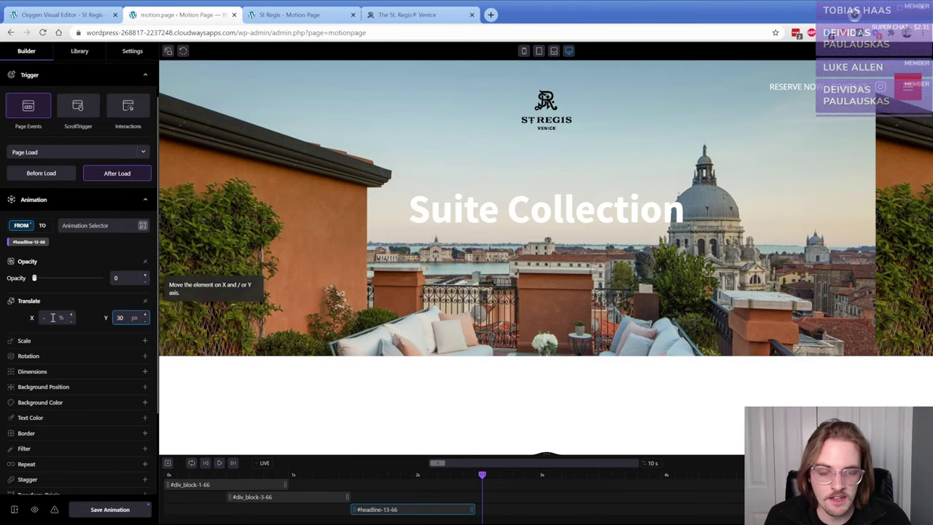
text(30)
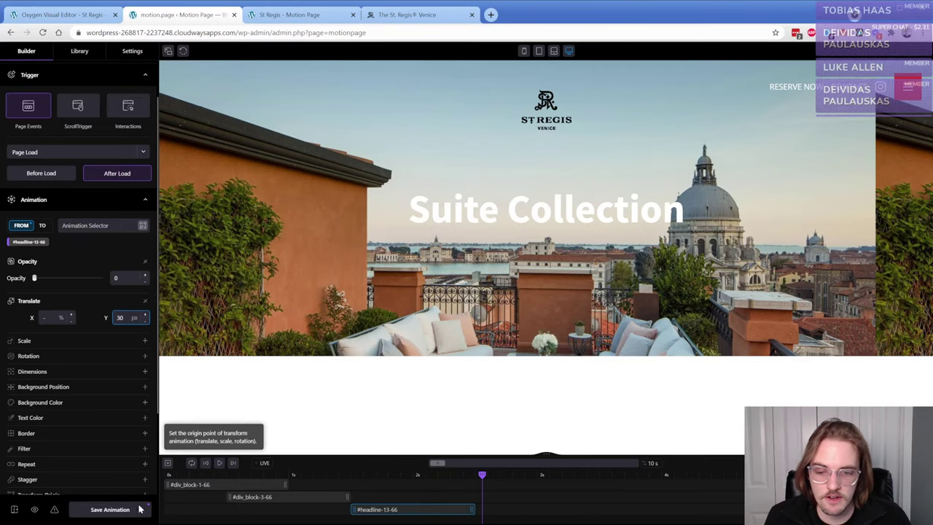
click(113, 509)
- Switch to the Oxygen editor and inspect Div (#16) and the white overlay Div (#1) in the page structure
key(ctrl+shift+Tab)
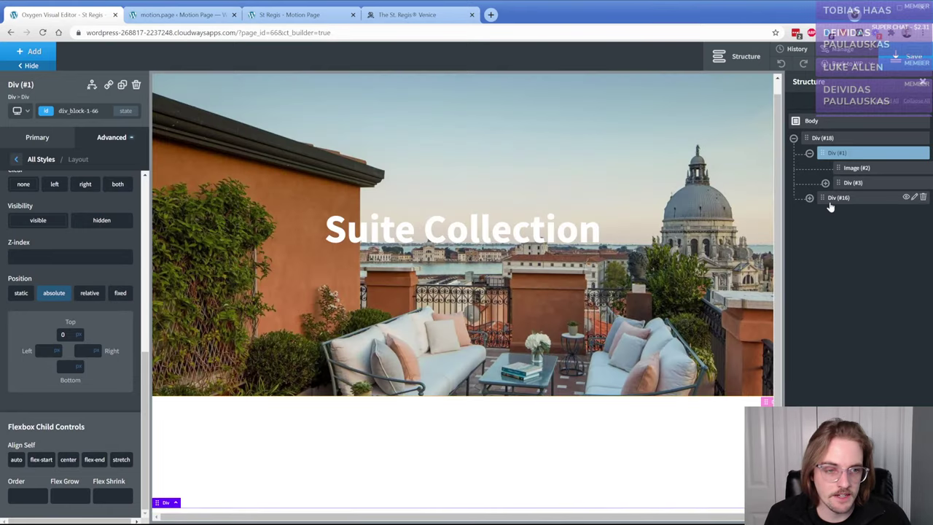
click(835, 198)
click(838, 153)
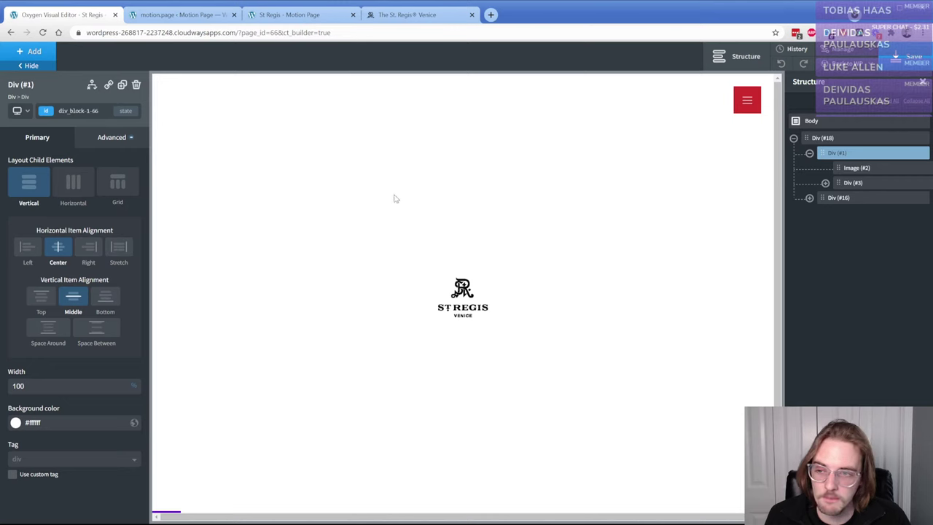
- Return to Motion.page, scrub back to about 0.2 s and shorten the #div_block-1-66 animation to about 0.8 s
click(180, 16)
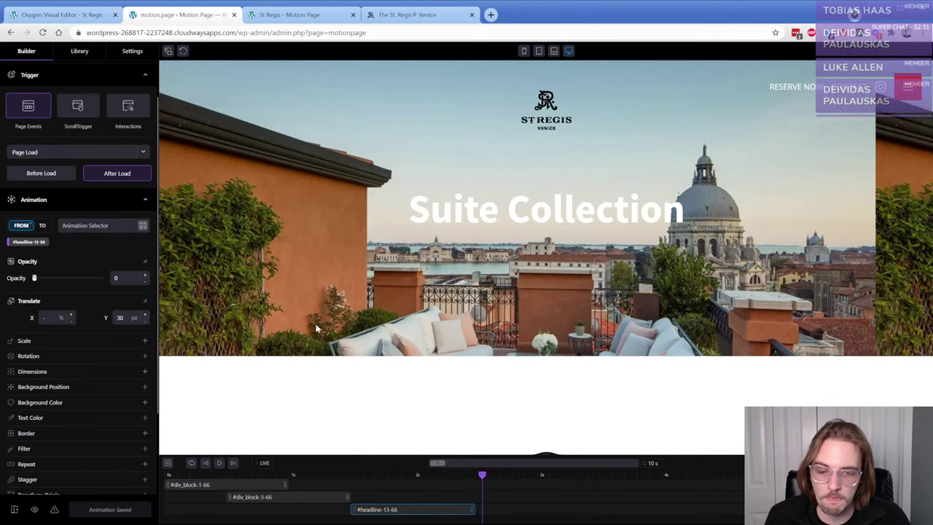
drag(260, 472, 212, 475)
click(229, 484)
drag(285, 484, 263, 485)
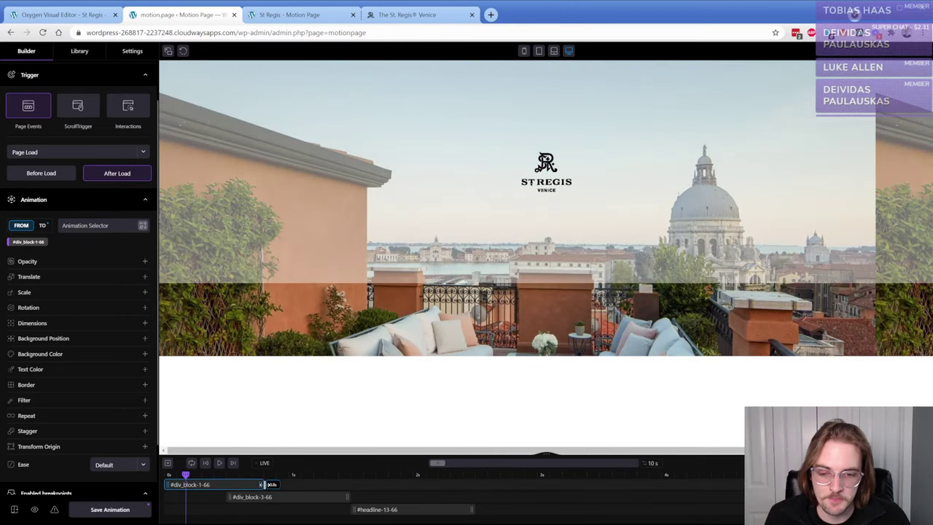